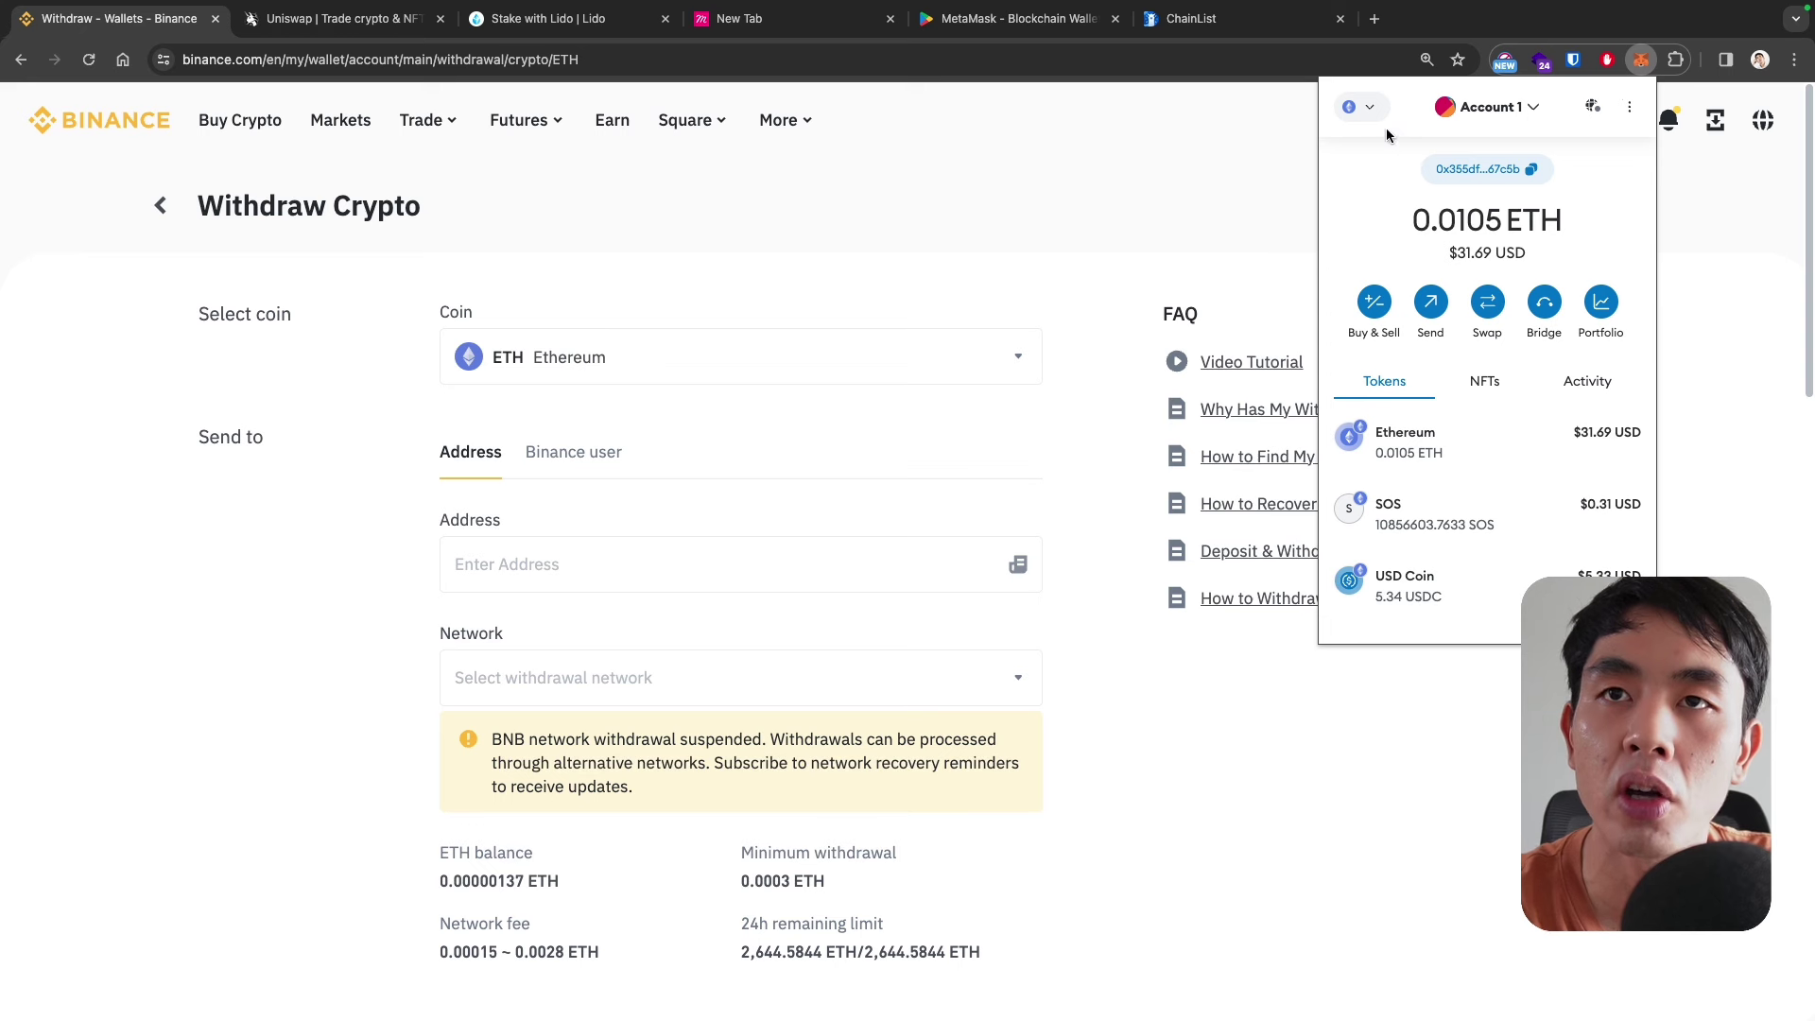
- Switch the MetaMask wallet's network to Linea Mainnet
{"action": "left_click", "coordinate": [1365, 108]}
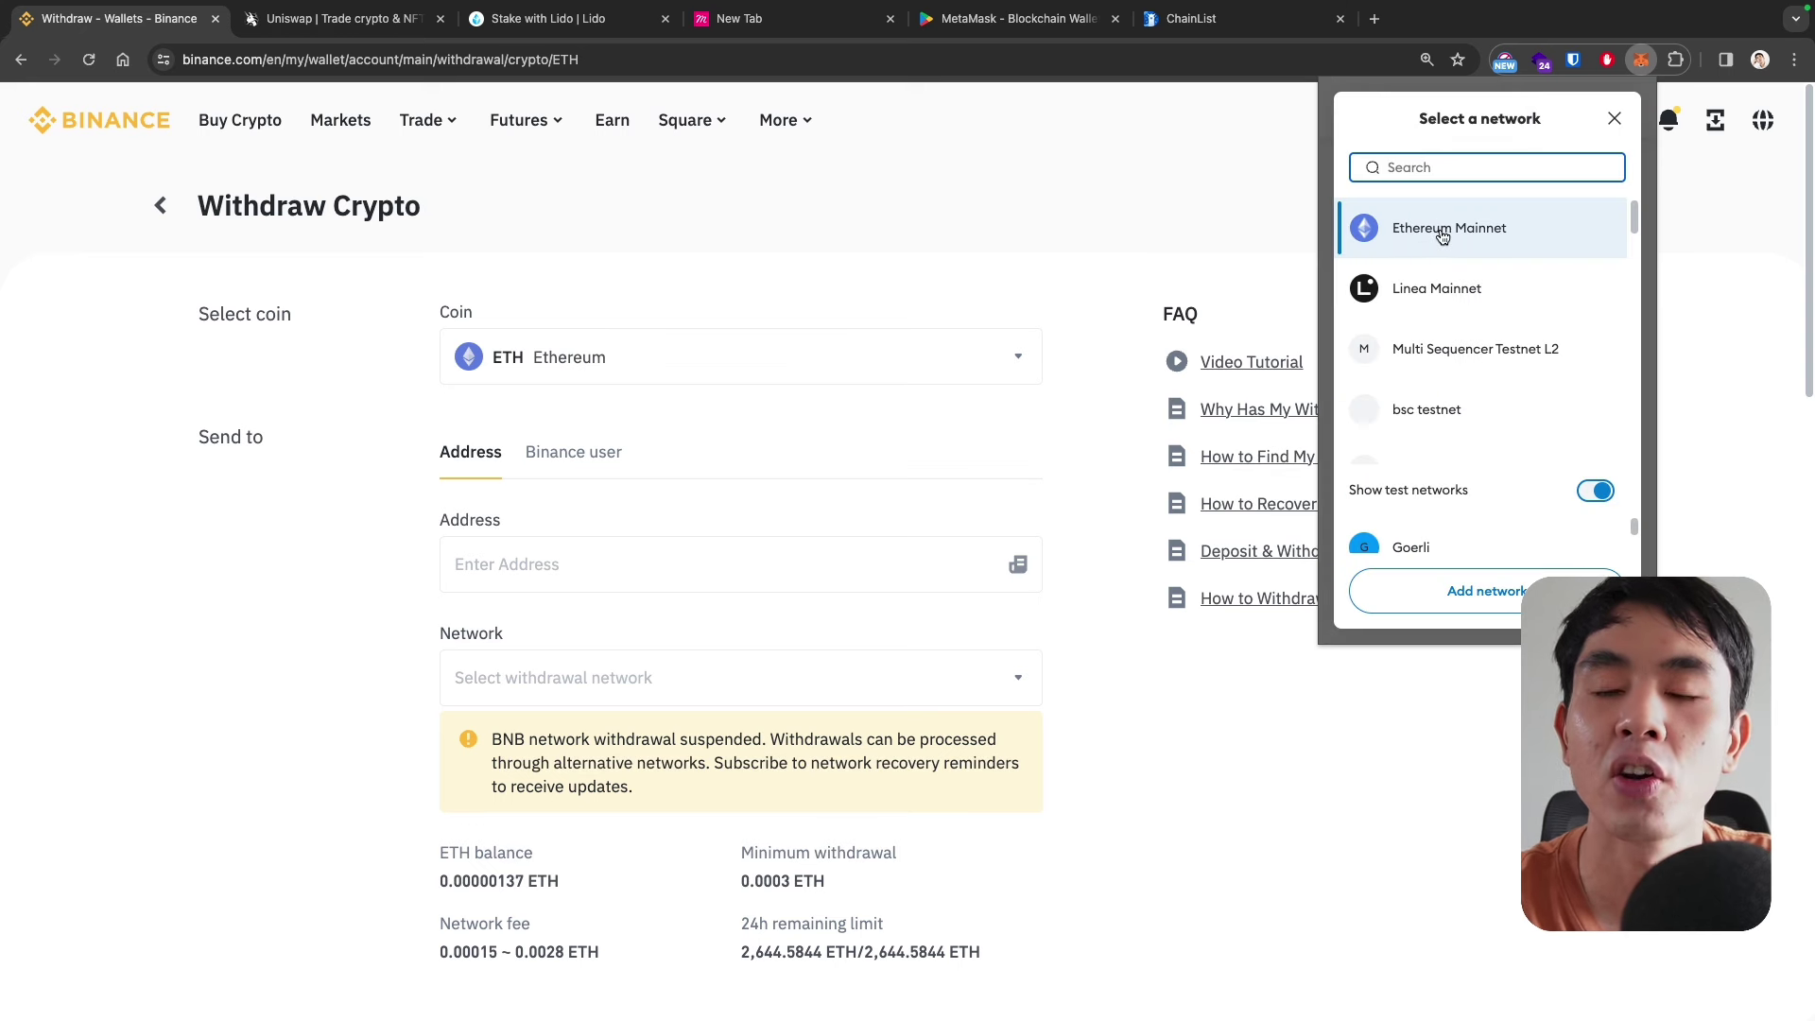
{"action": "left_click", "coordinate": [1615, 119]}
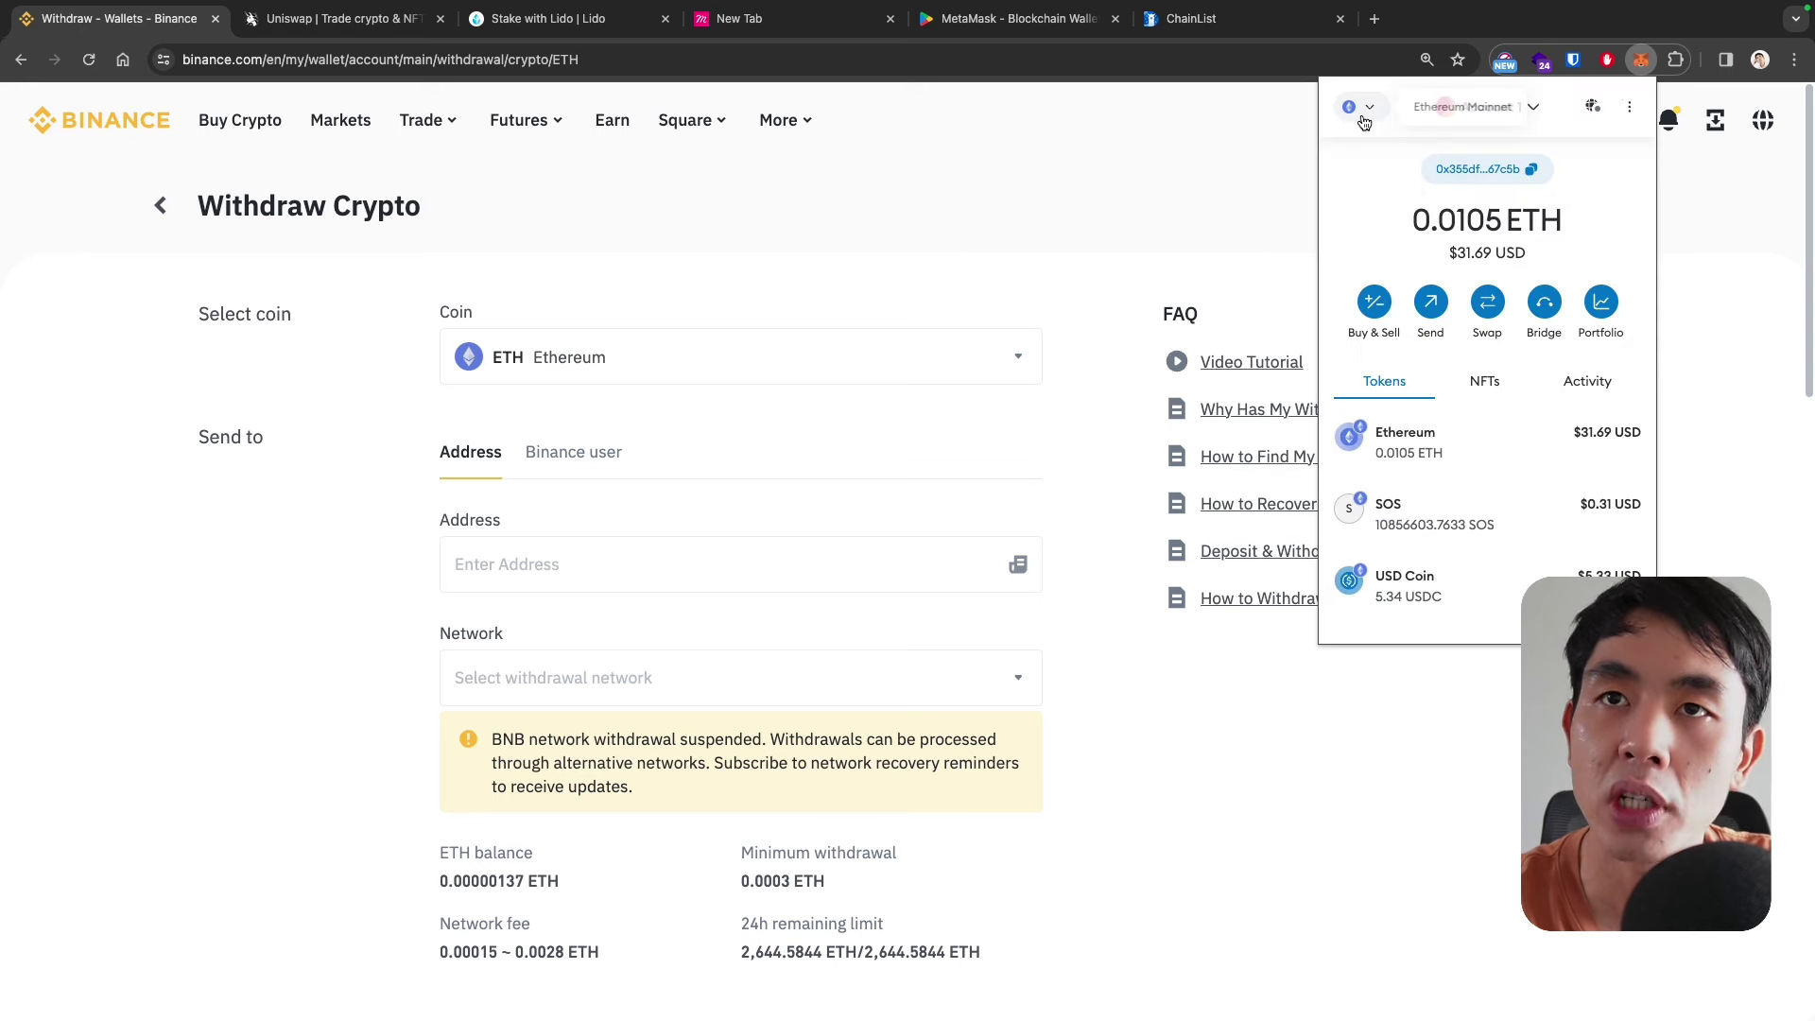
{"action": "left_click", "coordinate": [1367, 107]}
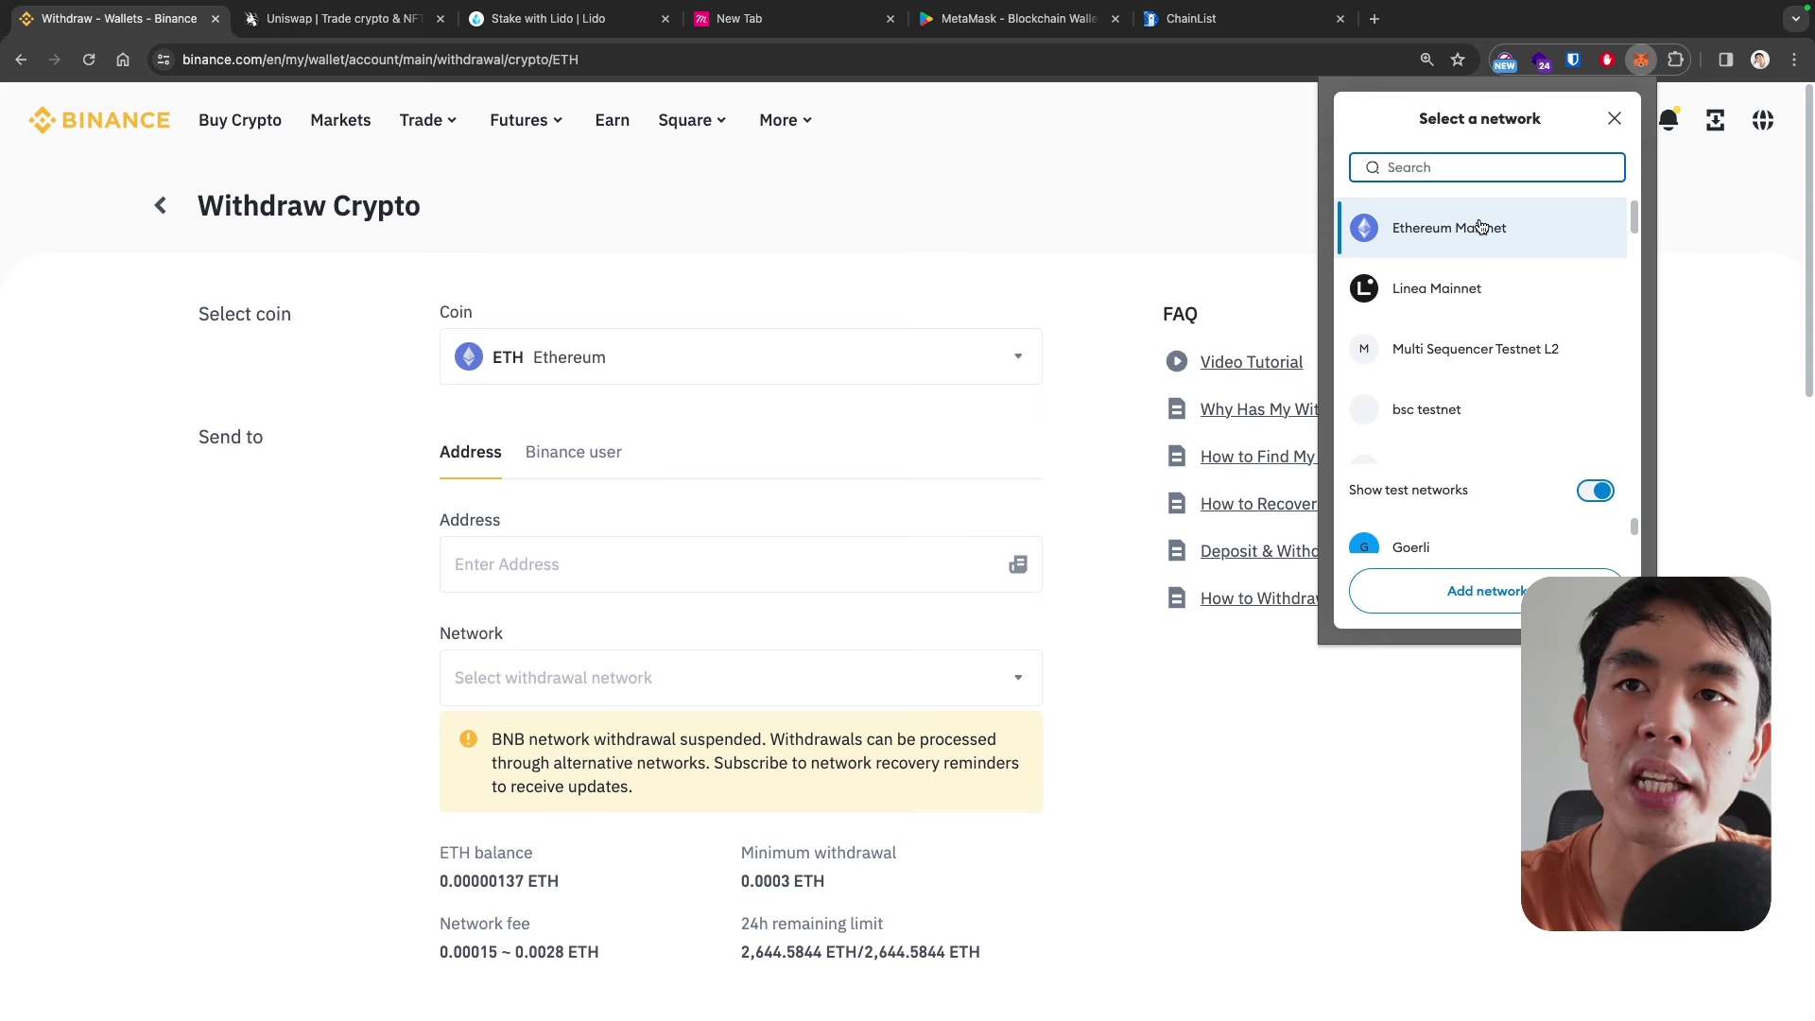
{"action": "left_click", "coordinate": [1438, 290]}
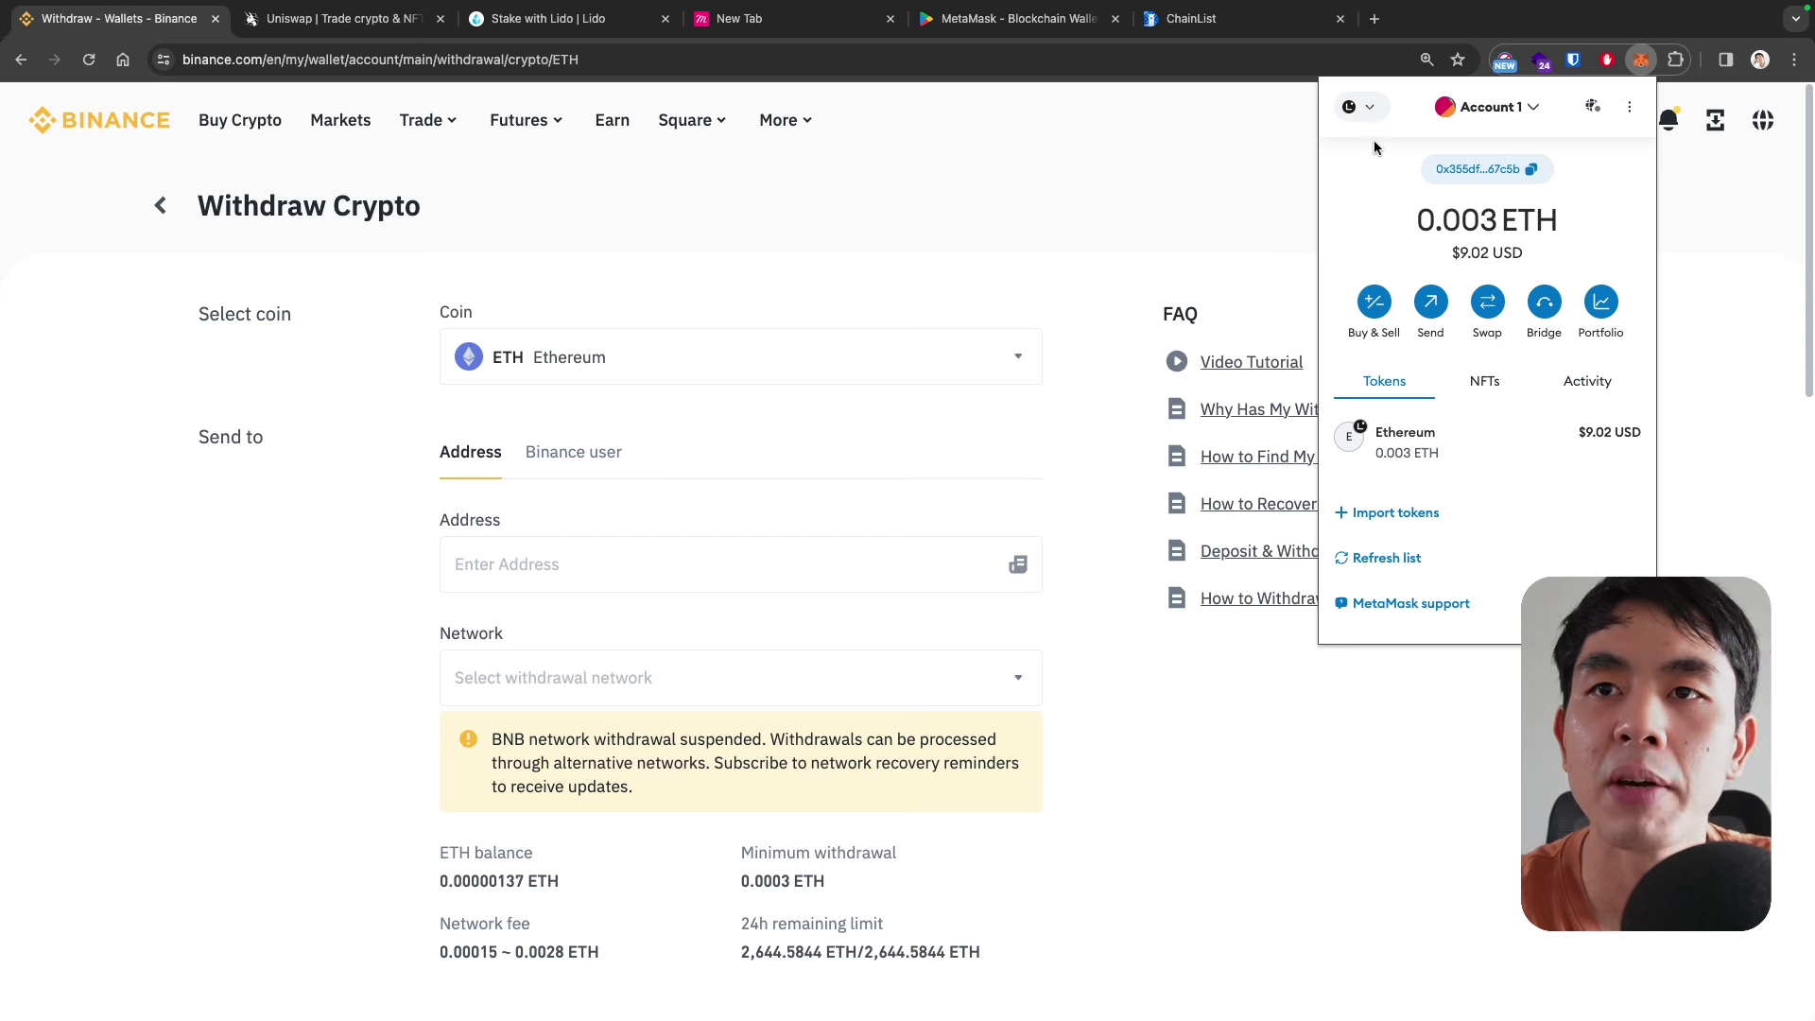
- Switch the MetaMask wallet from Linea Mainnet to the BNB network
{"action": "left_click", "coordinate": [1361, 108]}
{"action": "scroll", "coordinate": [1432, 302], "scroll_direction": "down", "scroll_amount": 2}
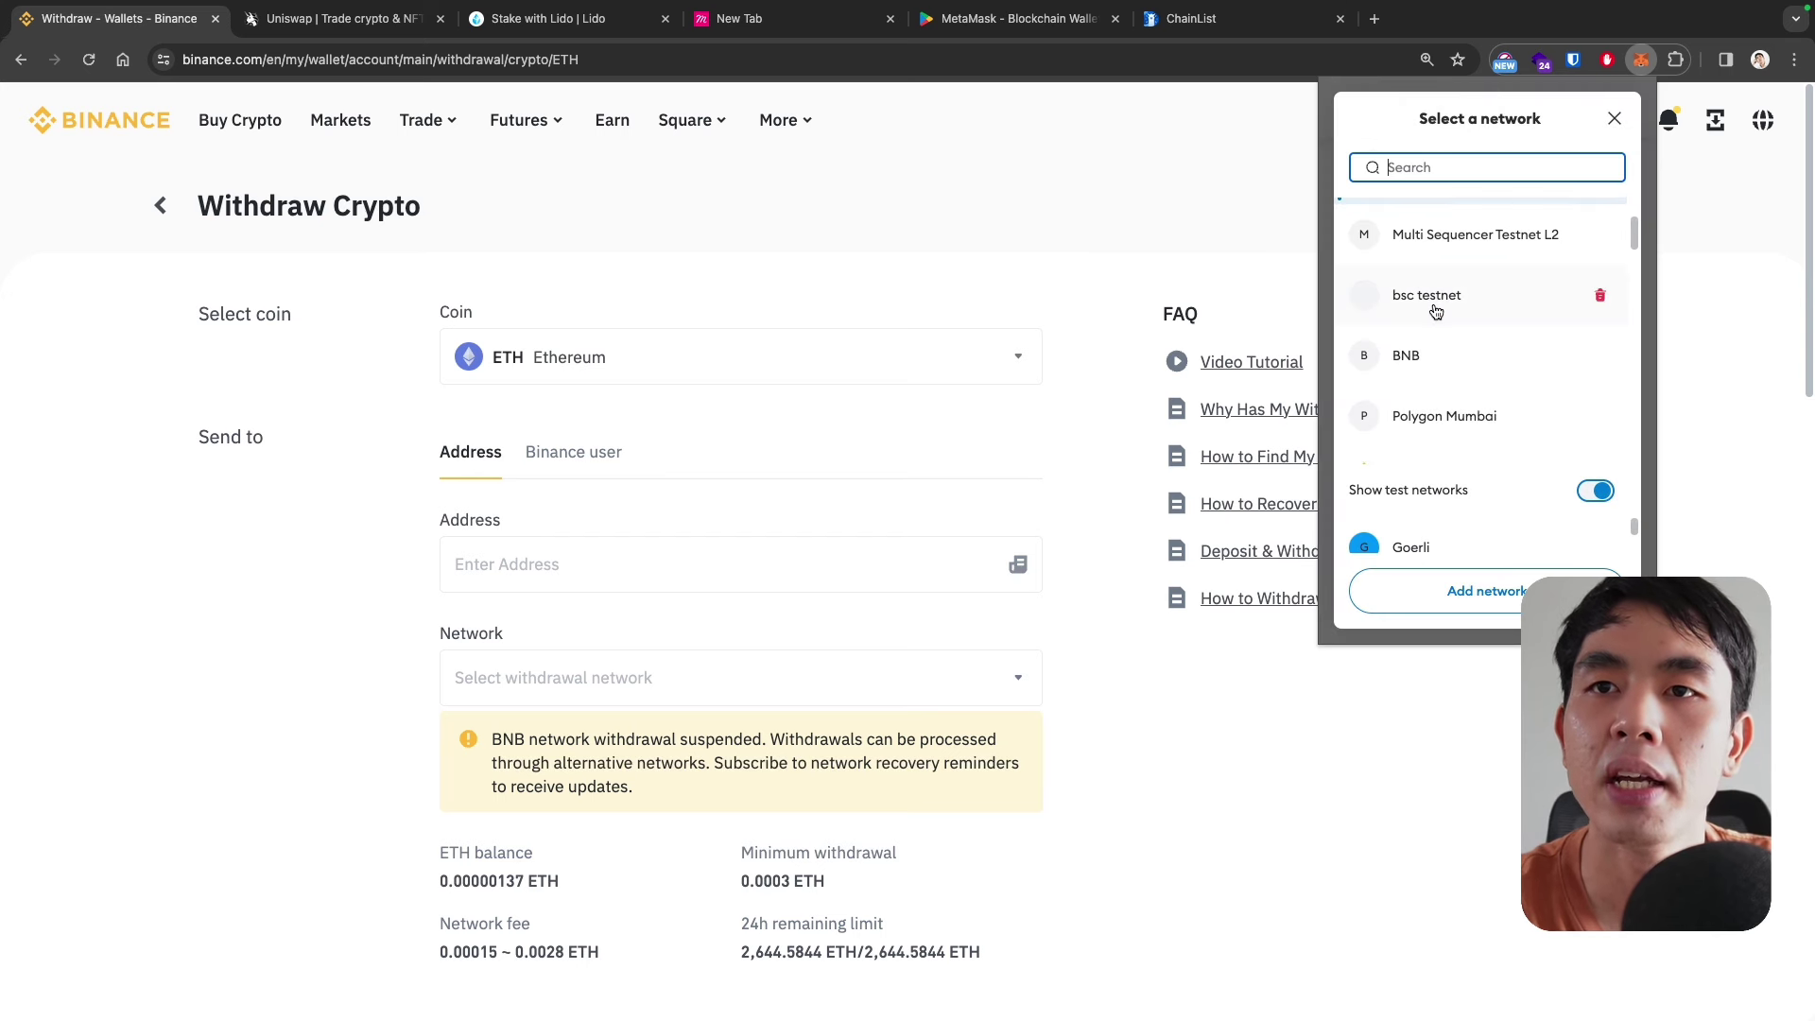
{"action": "scroll", "coordinate": [1435, 312], "scroll_direction": "down", "scroll_amount": 1}
{"action": "left_click", "coordinate": [1428, 324]}
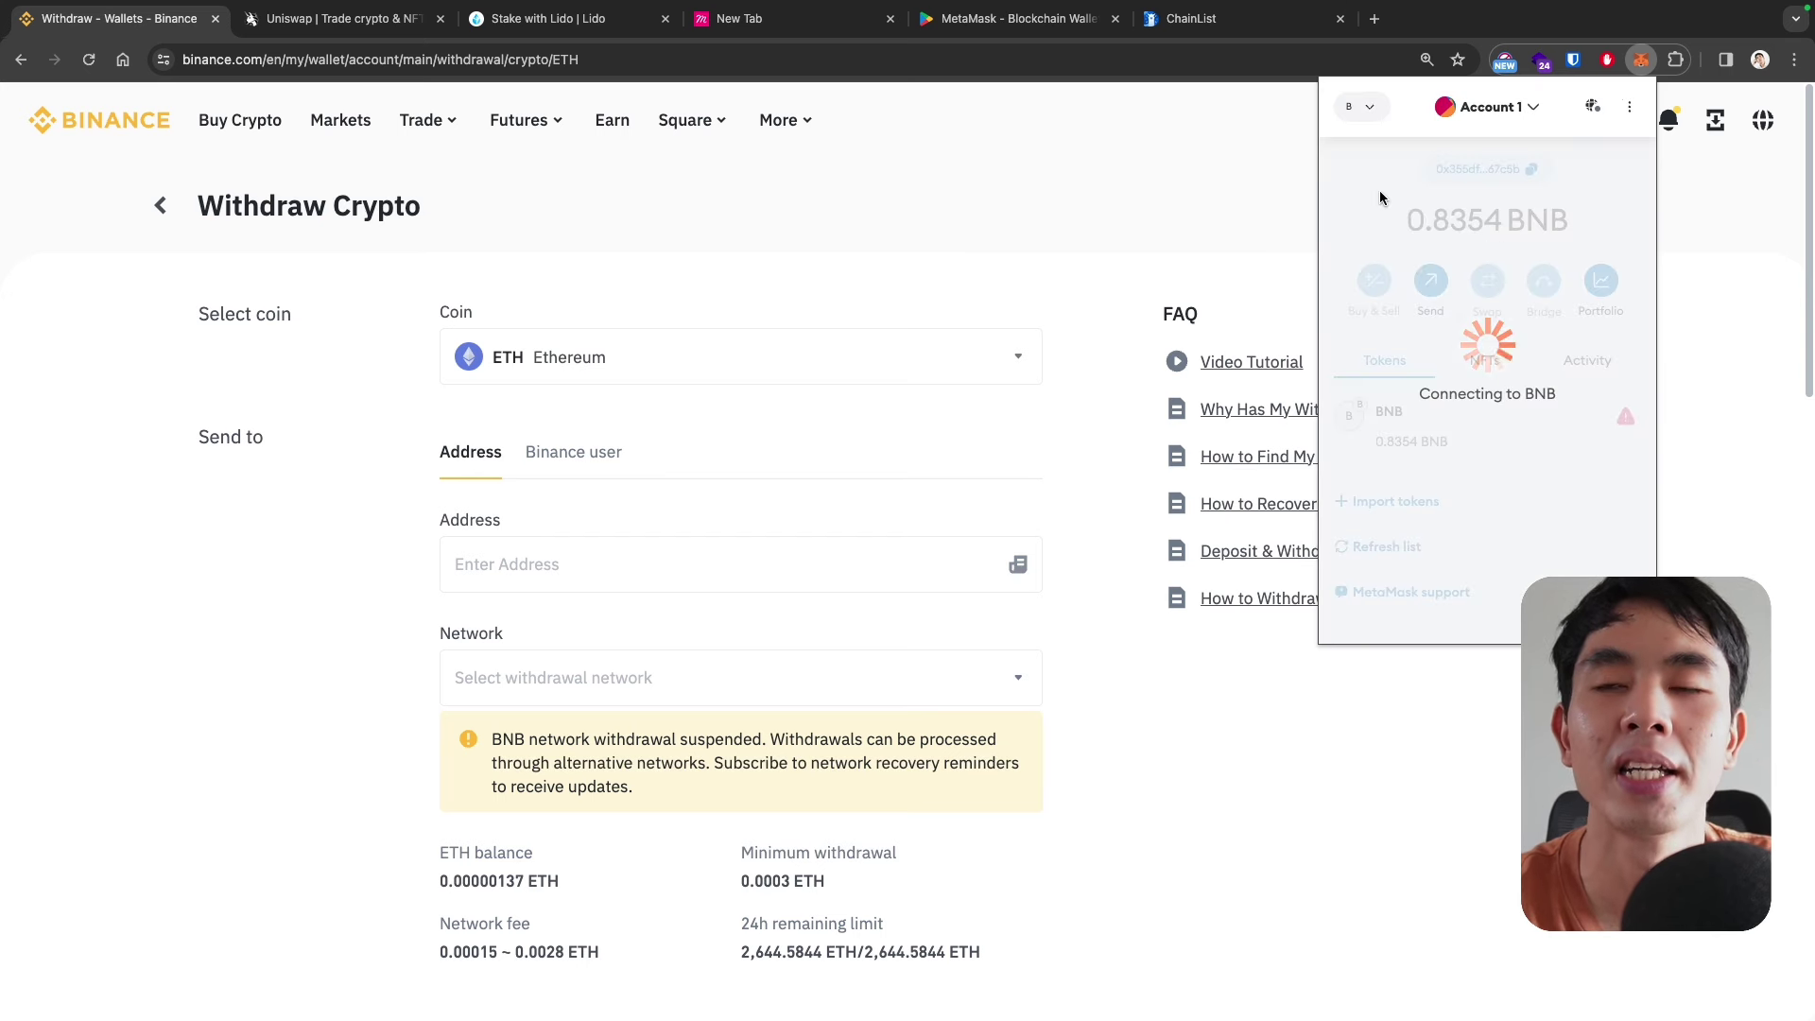
- Change the wallet's active network to BNB Smart Chain
{"action": "left_click", "coordinate": [1363, 106]}
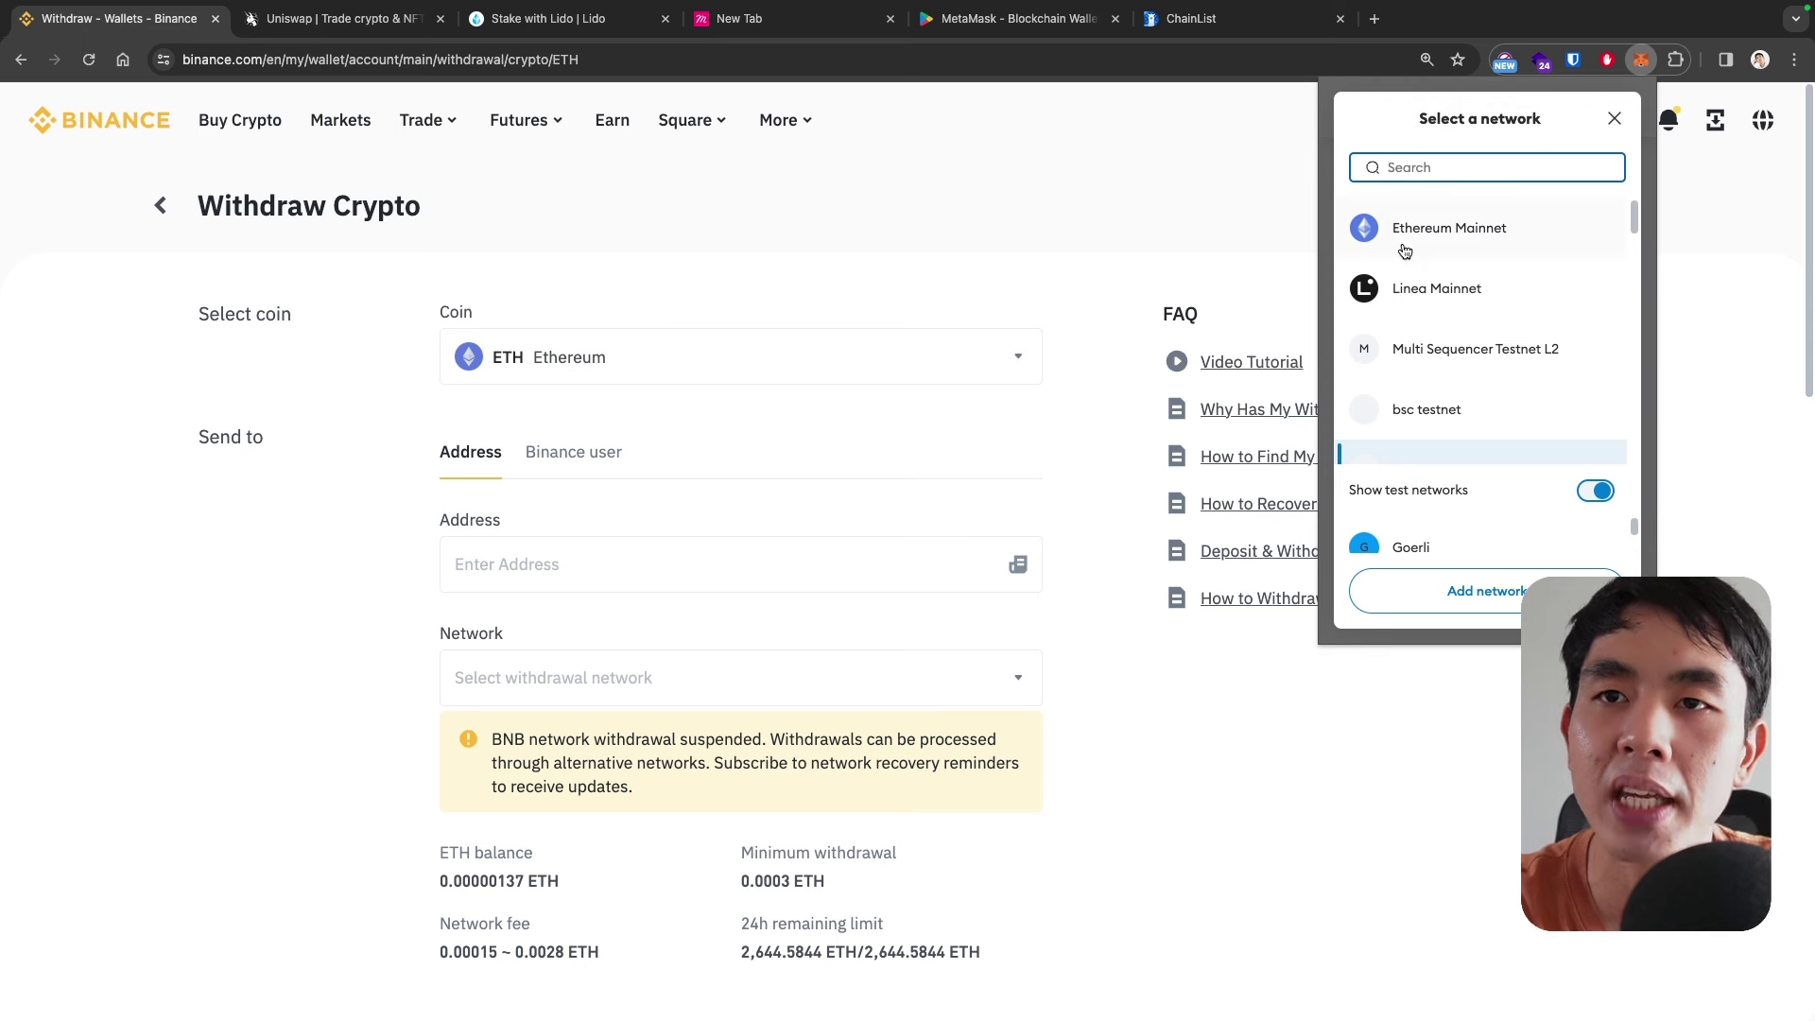
{"action": "scroll", "coordinate": [1404, 250], "scroll_direction": "down", "scroll_amount": 3}
{"action": "scroll", "coordinate": [1421, 366], "scroll_direction": "down", "scroll_amount": 1}
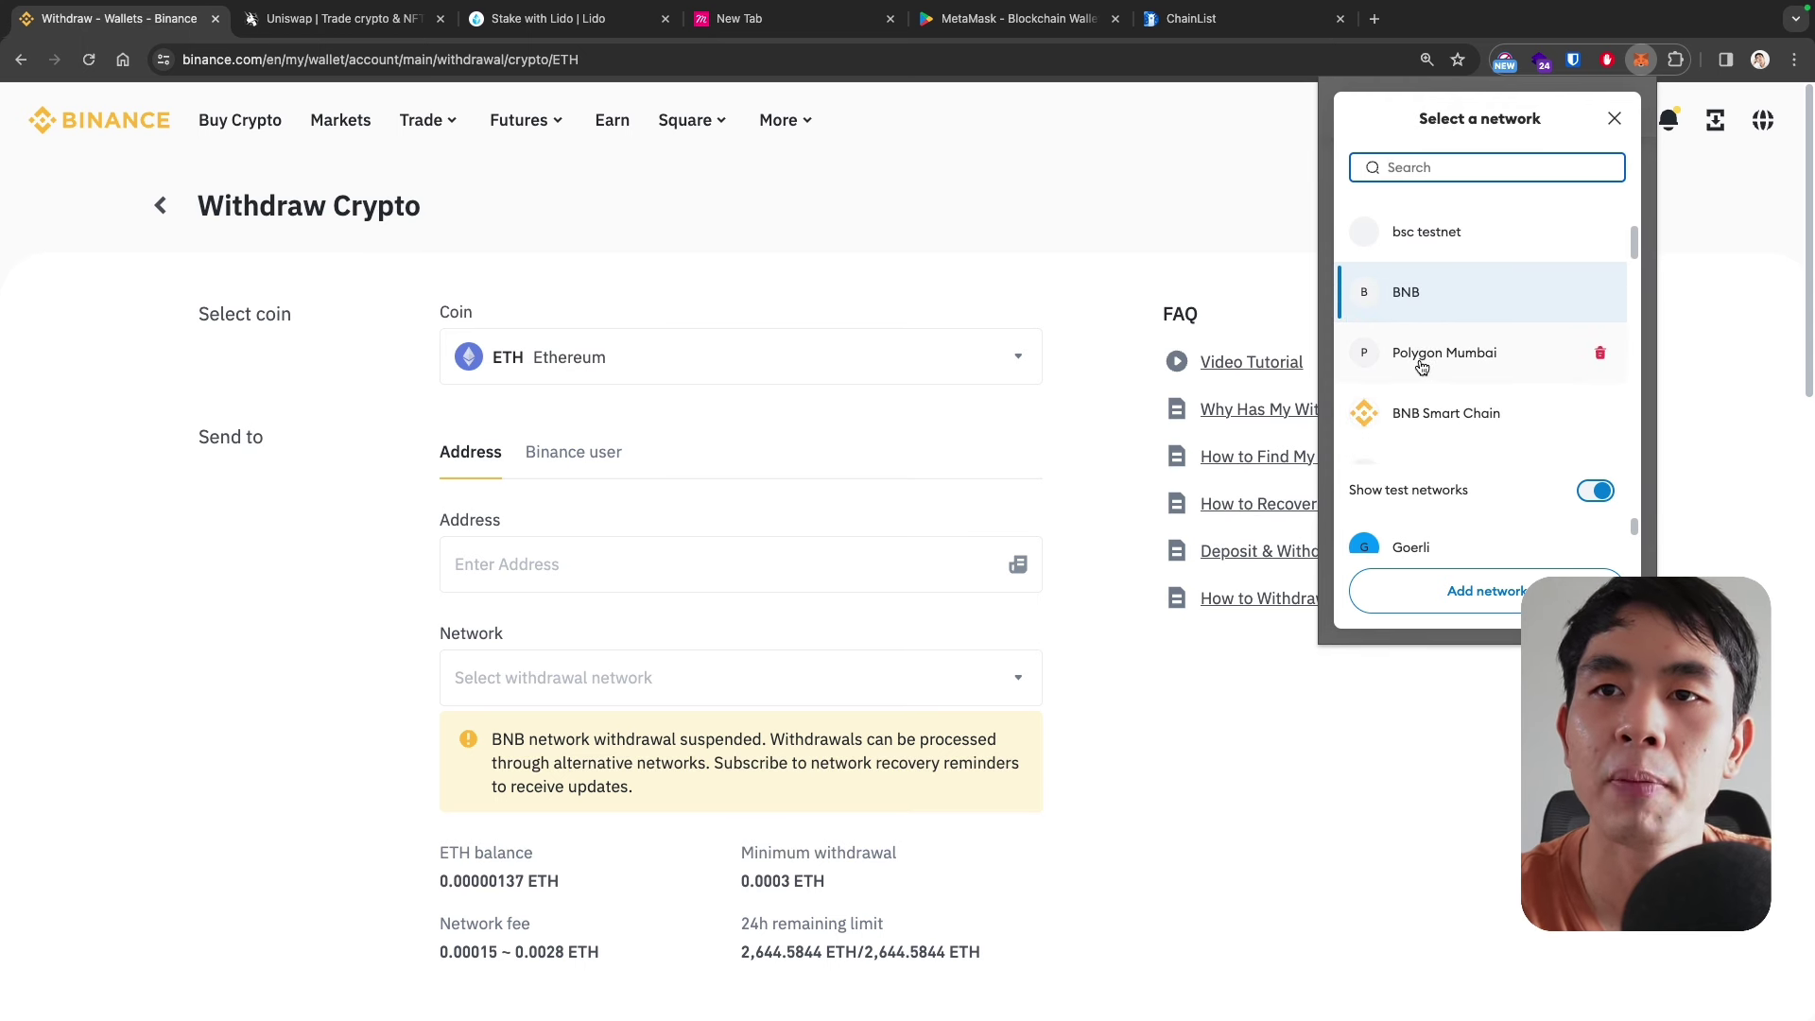
{"action": "scroll", "coordinate": [1421, 367], "scroll_direction": "down", "scroll_amount": 1}
{"action": "left_click", "coordinate": [1422, 355]}
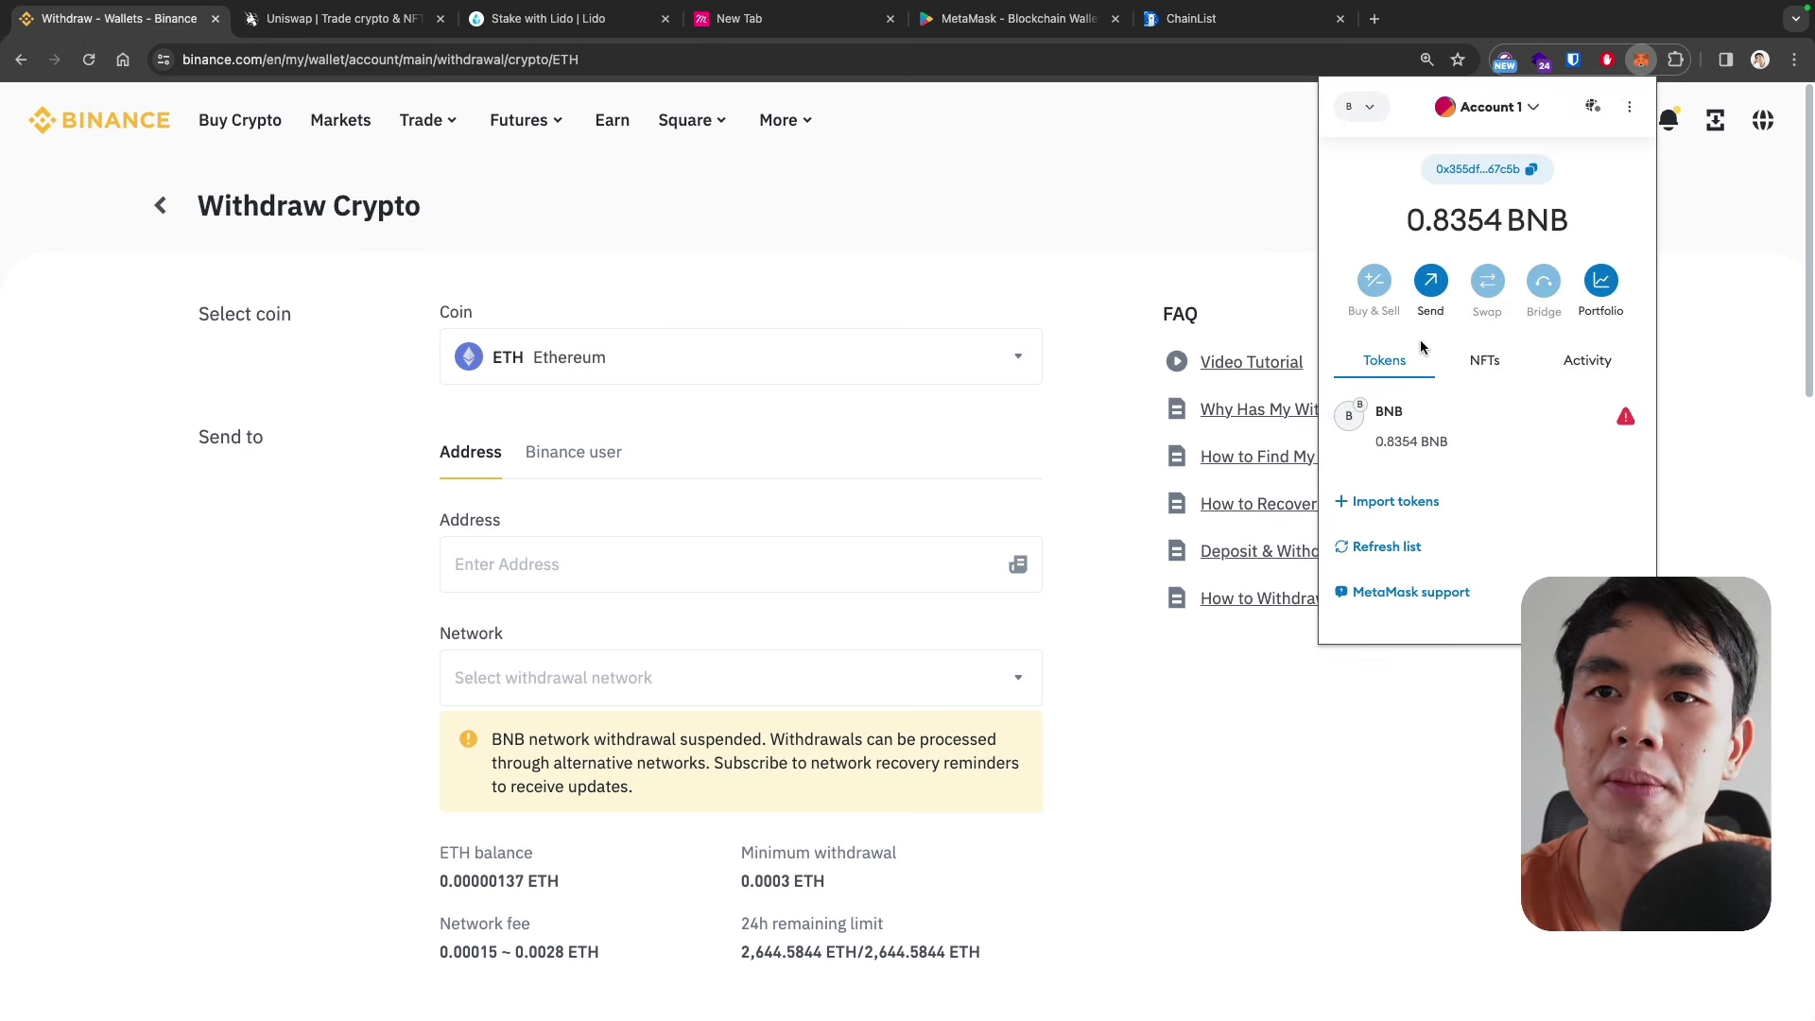
- Set the wallet's active network to ZKSync and close the wallet popup
{"action": "left_click", "coordinate": [1371, 111]}
{"action": "scroll", "coordinate": [1415, 369], "scroll_direction": "down", "scroll_amount": 4}
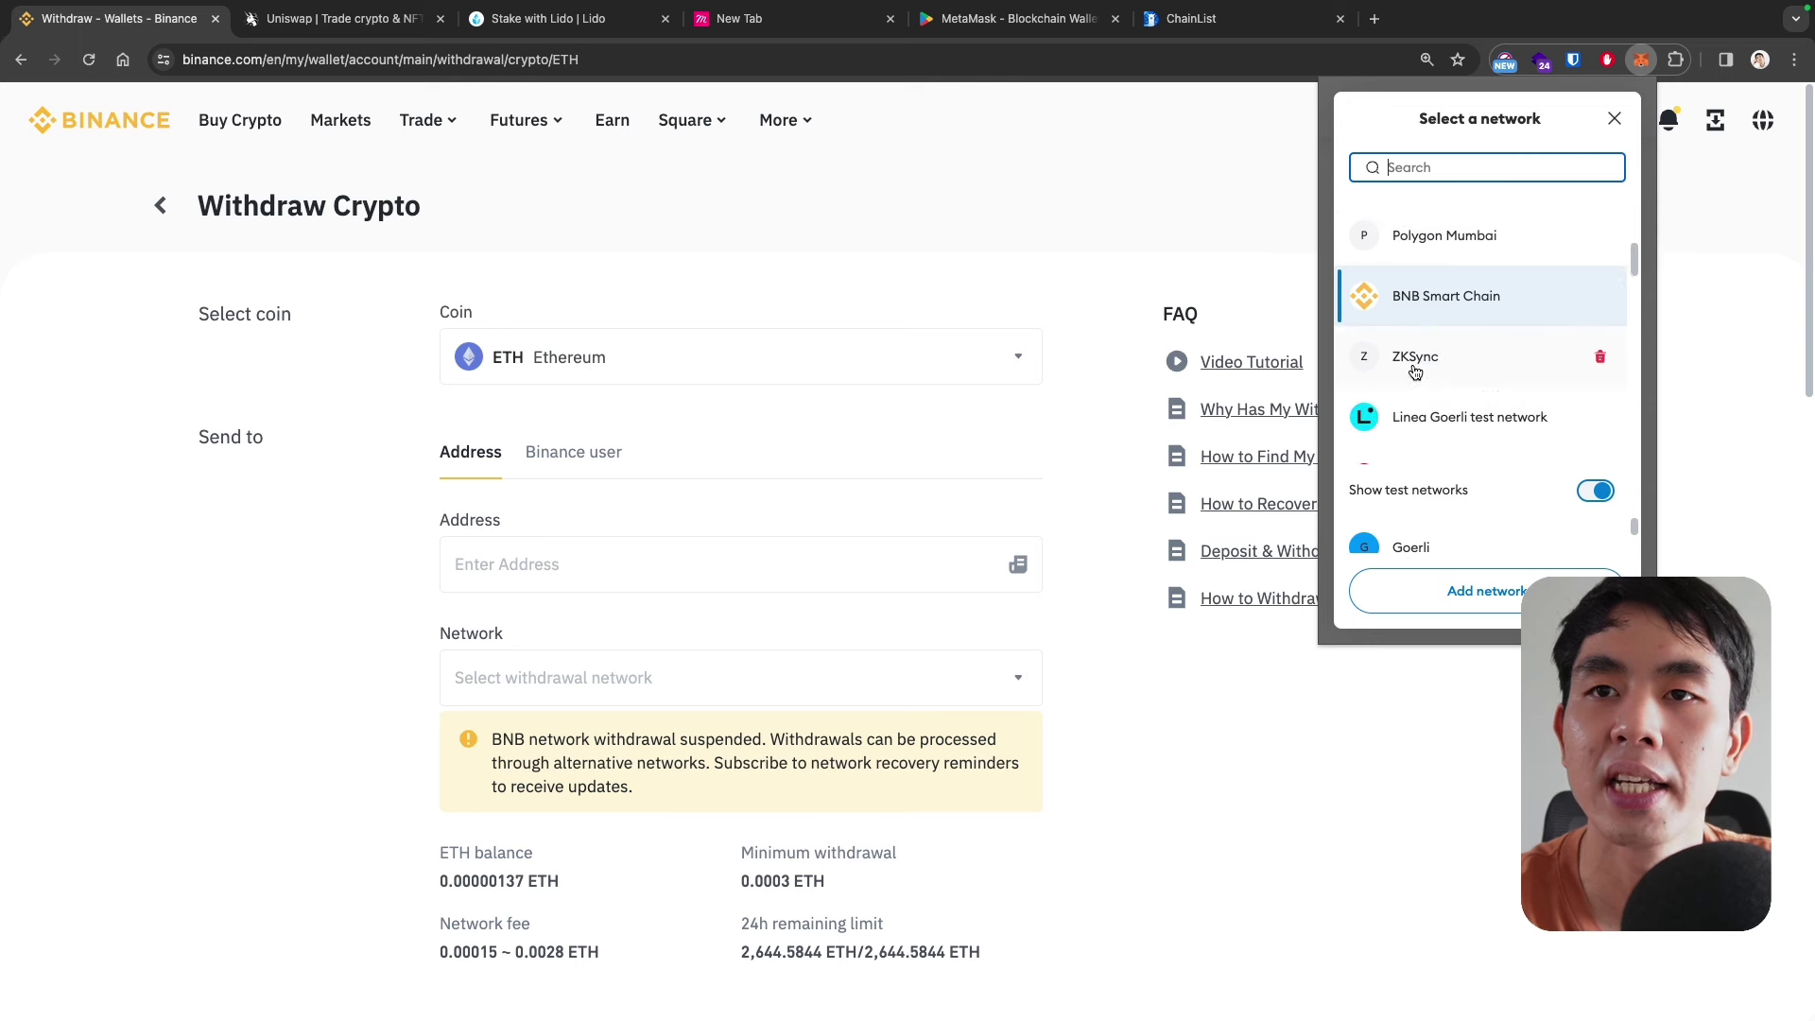
{"action": "left_click", "coordinate": [1415, 369]}
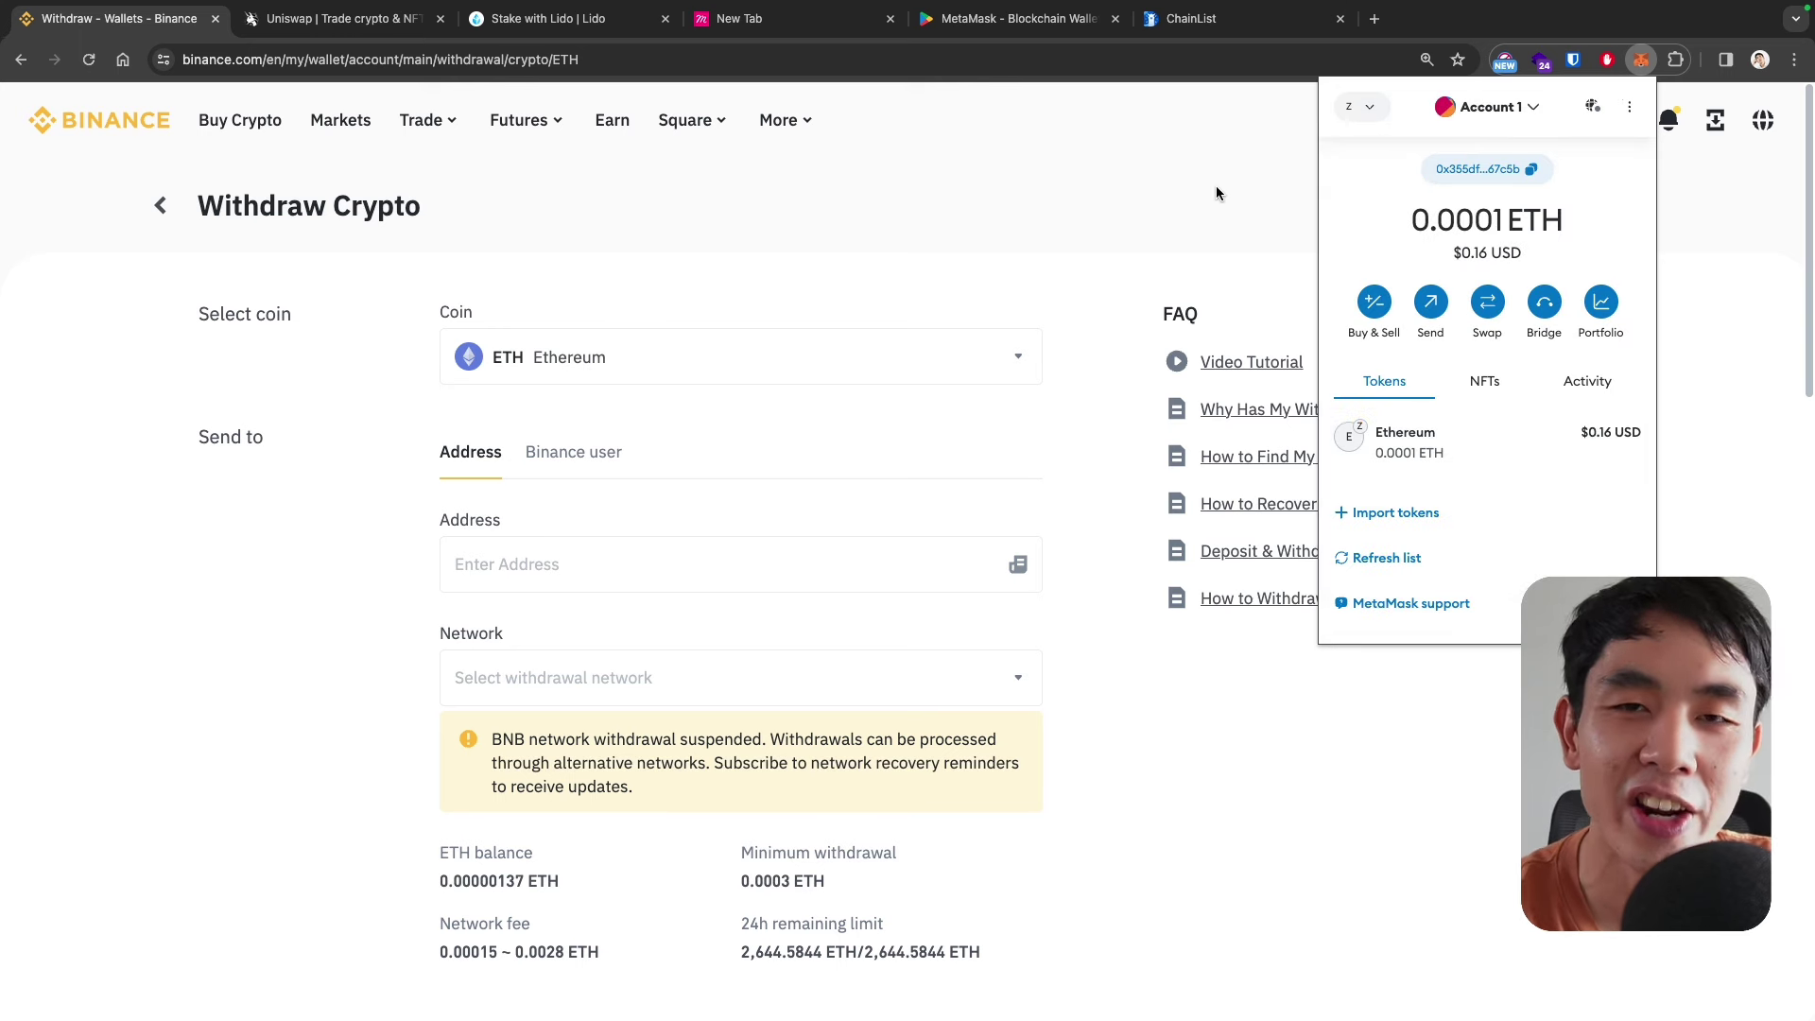
{"action": "left_click", "coordinate": [1155, 236]}
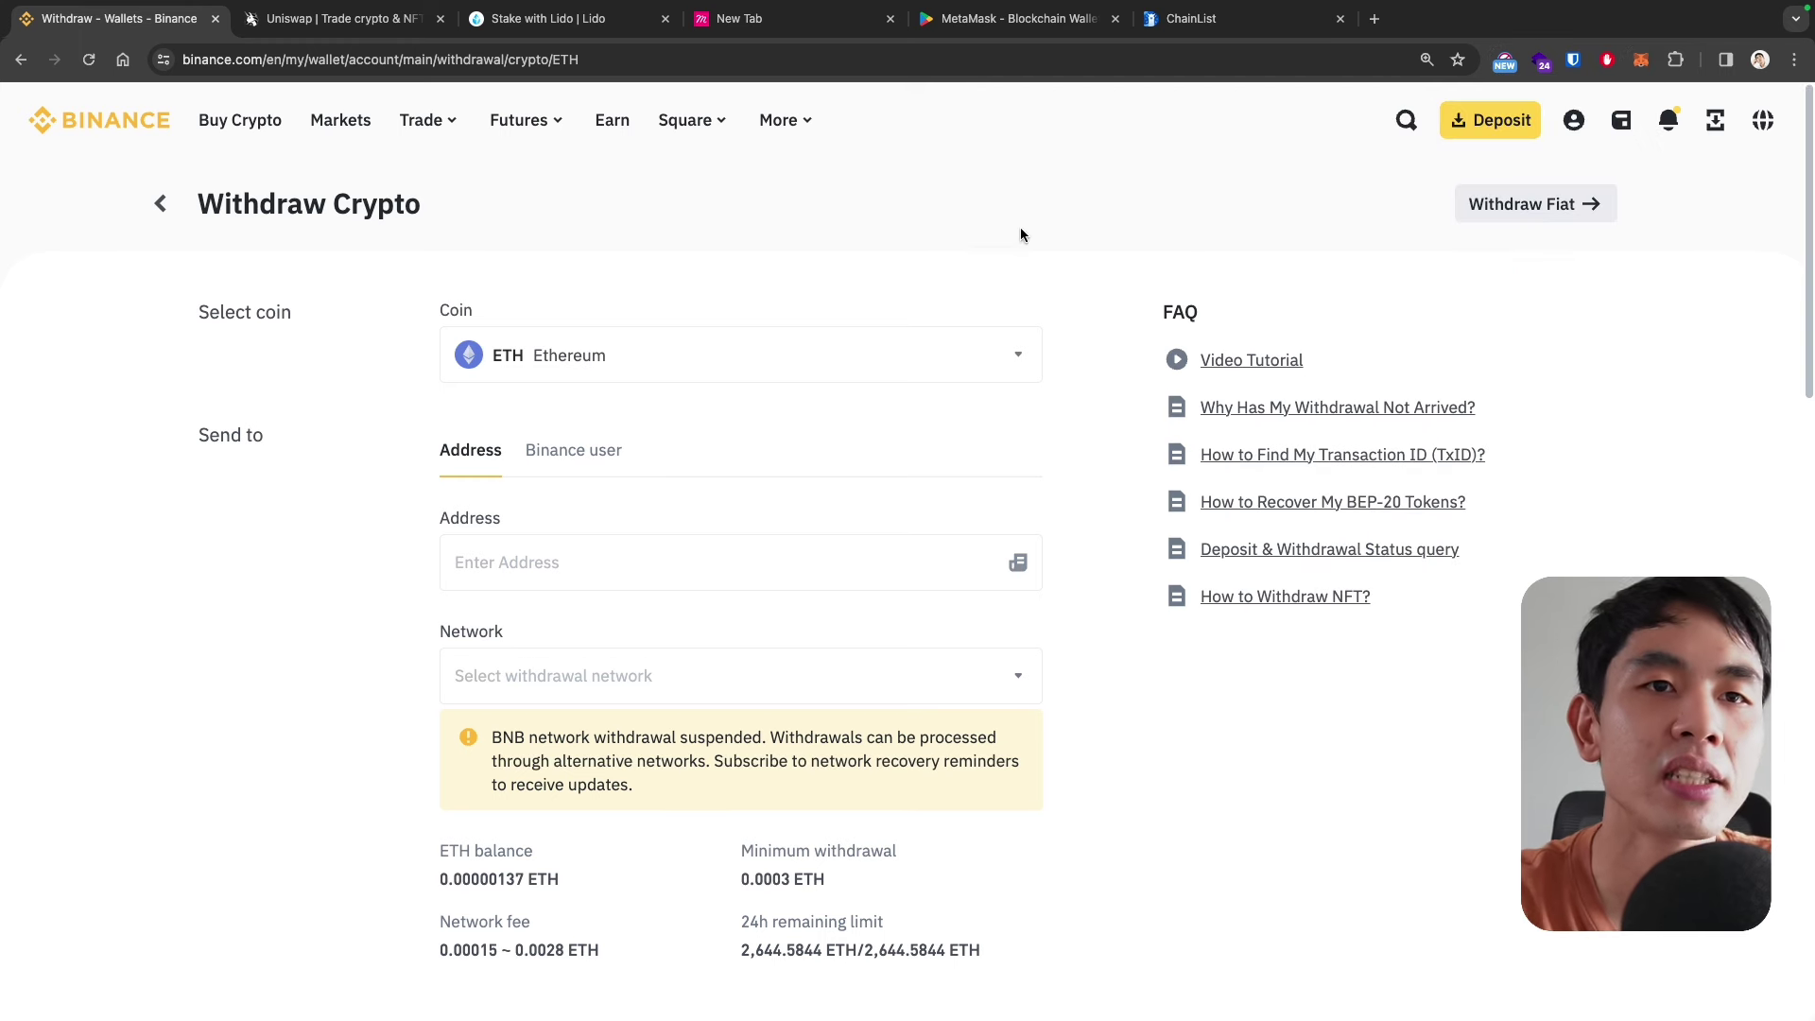
- Open the network choices in Binance's ETH withdrawal form and dismiss them without selecting one
{"action": "scroll", "coordinate": [1021, 227], "scroll_direction": "down", "scroll_amount": 3}
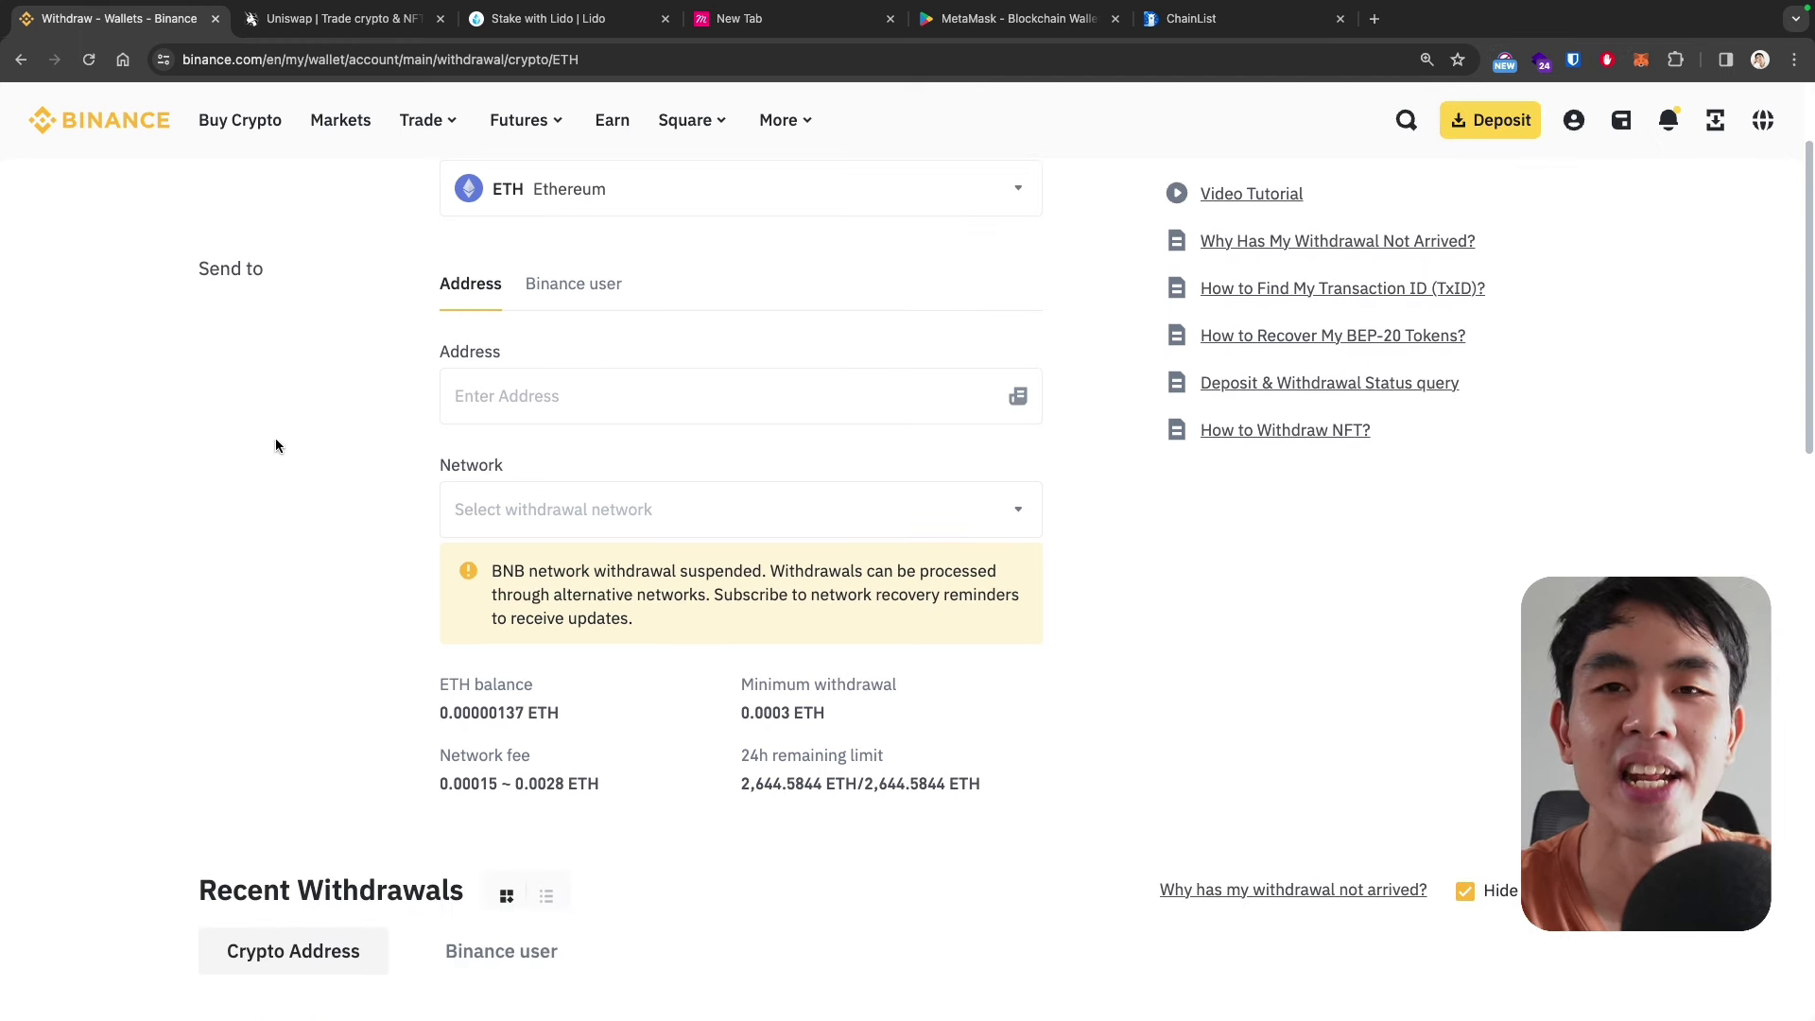
{"action": "scroll", "coordinate": [278, 432], "scroll_direction": "down", "scroll_amount": 2}
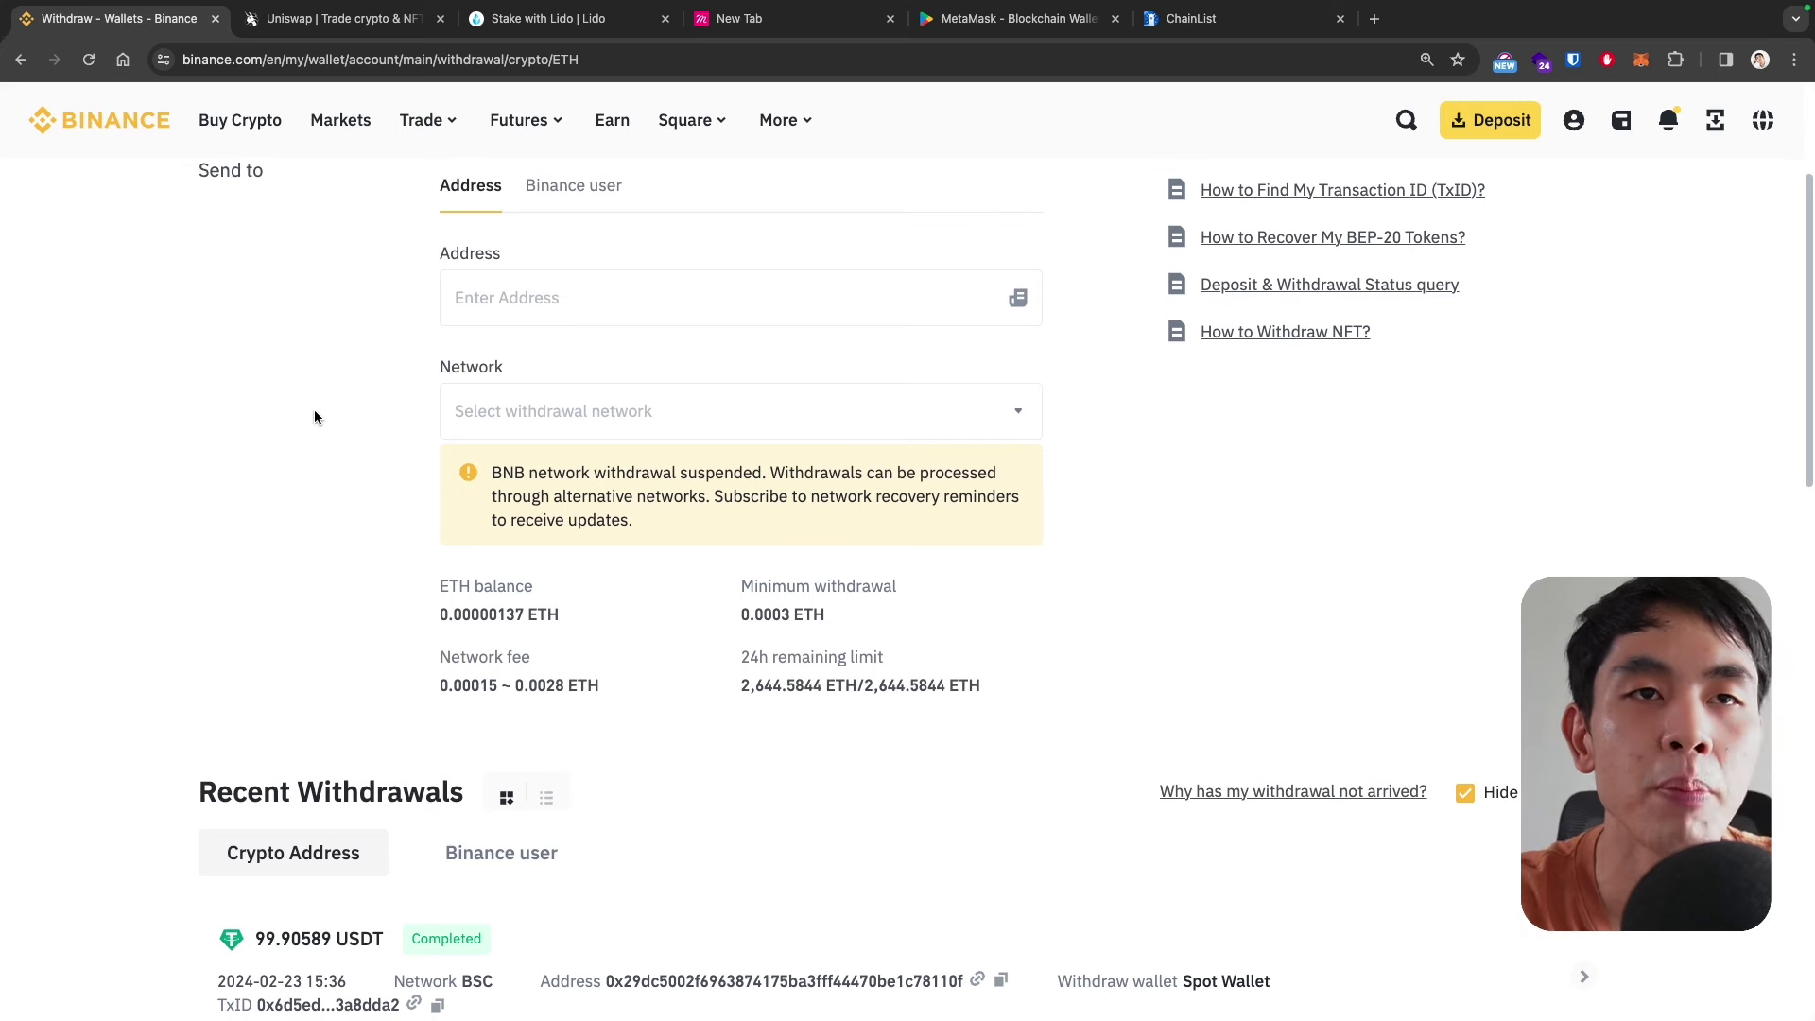
{"action": "left_click", "coordinate": [499, 410]}
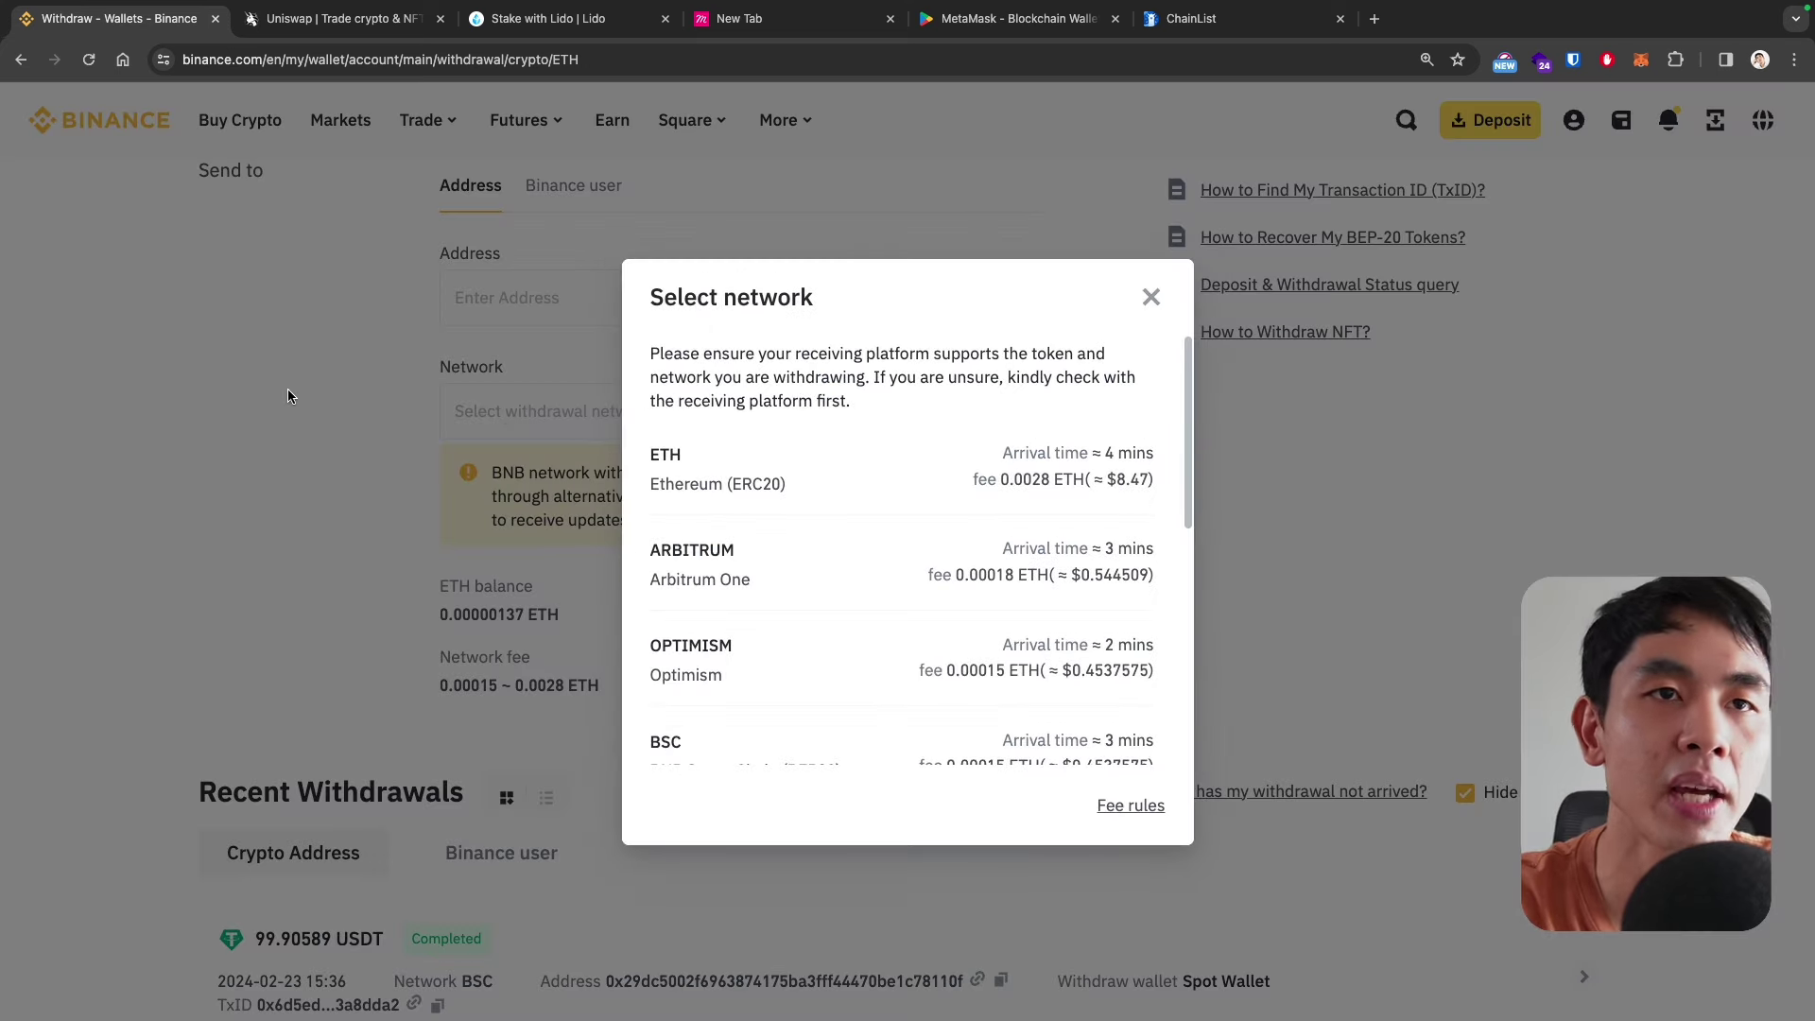
{"action": "left_click", "coordinate": [1151, 296]}
{"action": "scroll", "coordinate": [258, 361], "scroll_direction": "up", "scroll_amount": 5}
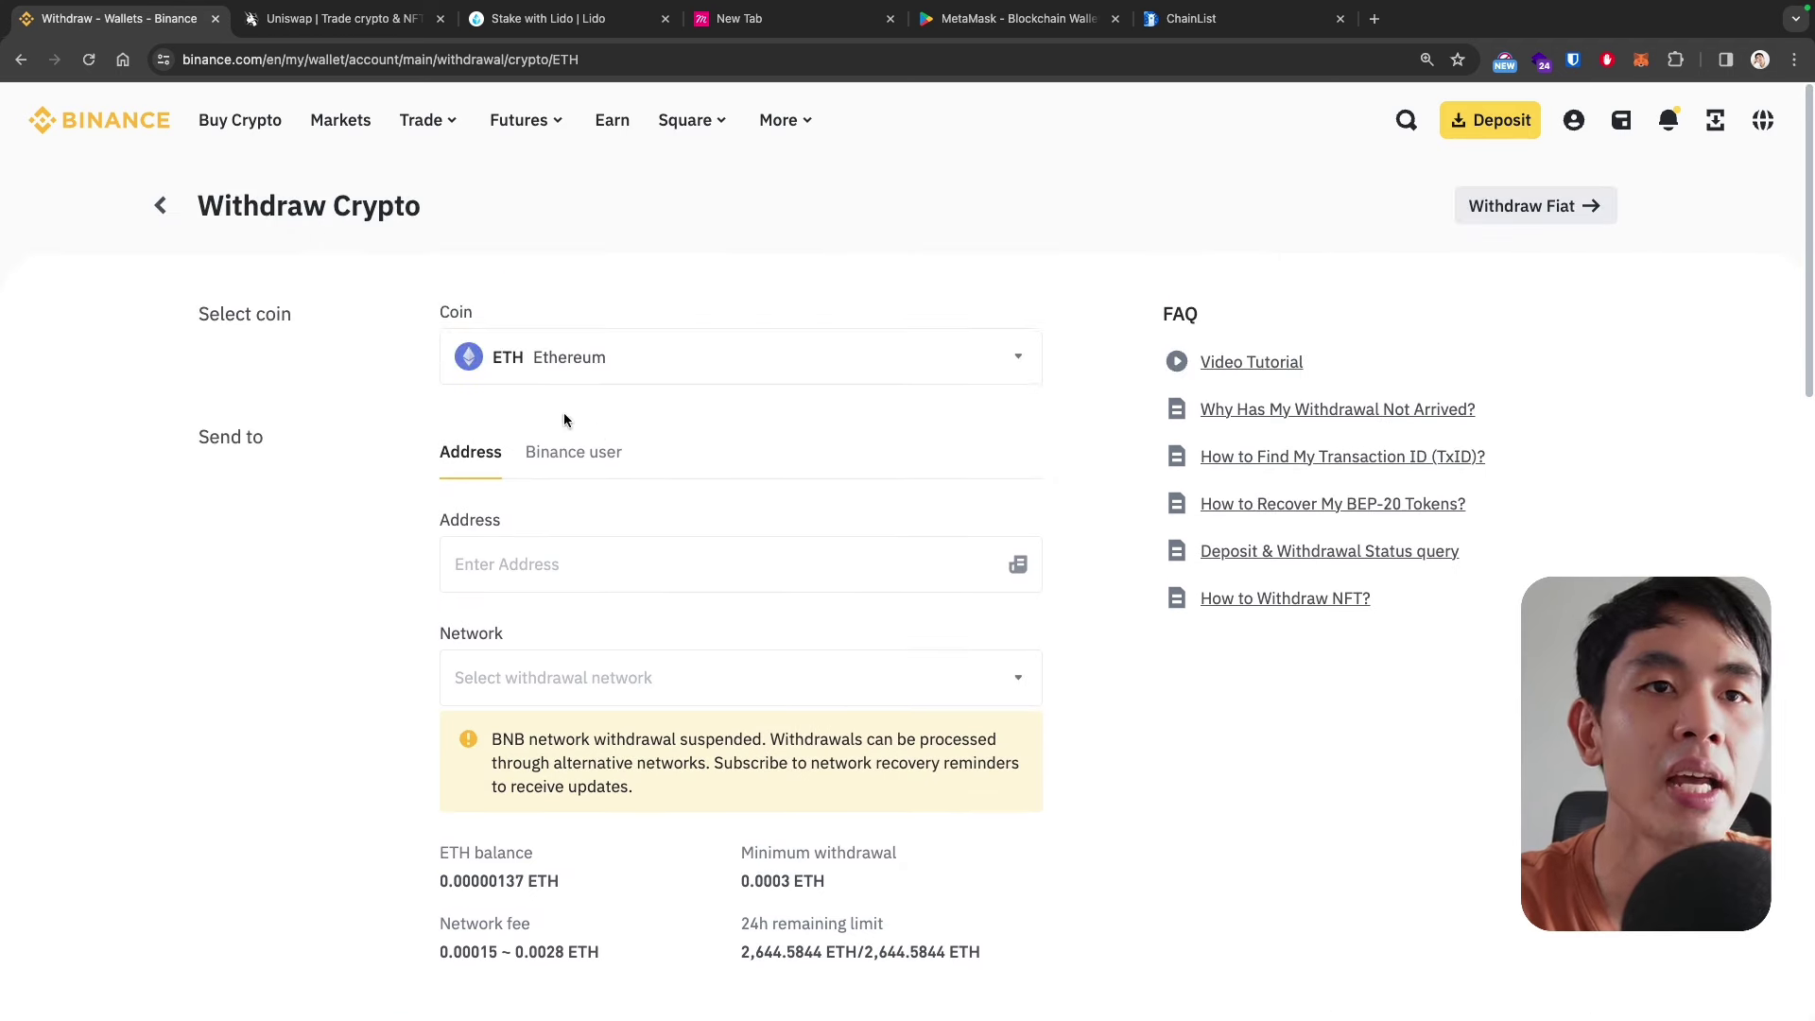
- Compare the arrival times and fees of the networks offered for withdrawing ETH, leaving the withdrawal network unselected
{"action": "scroll", "coordinate": [291, 458], "scroll_direction": "down", "scroll_amount": 2}
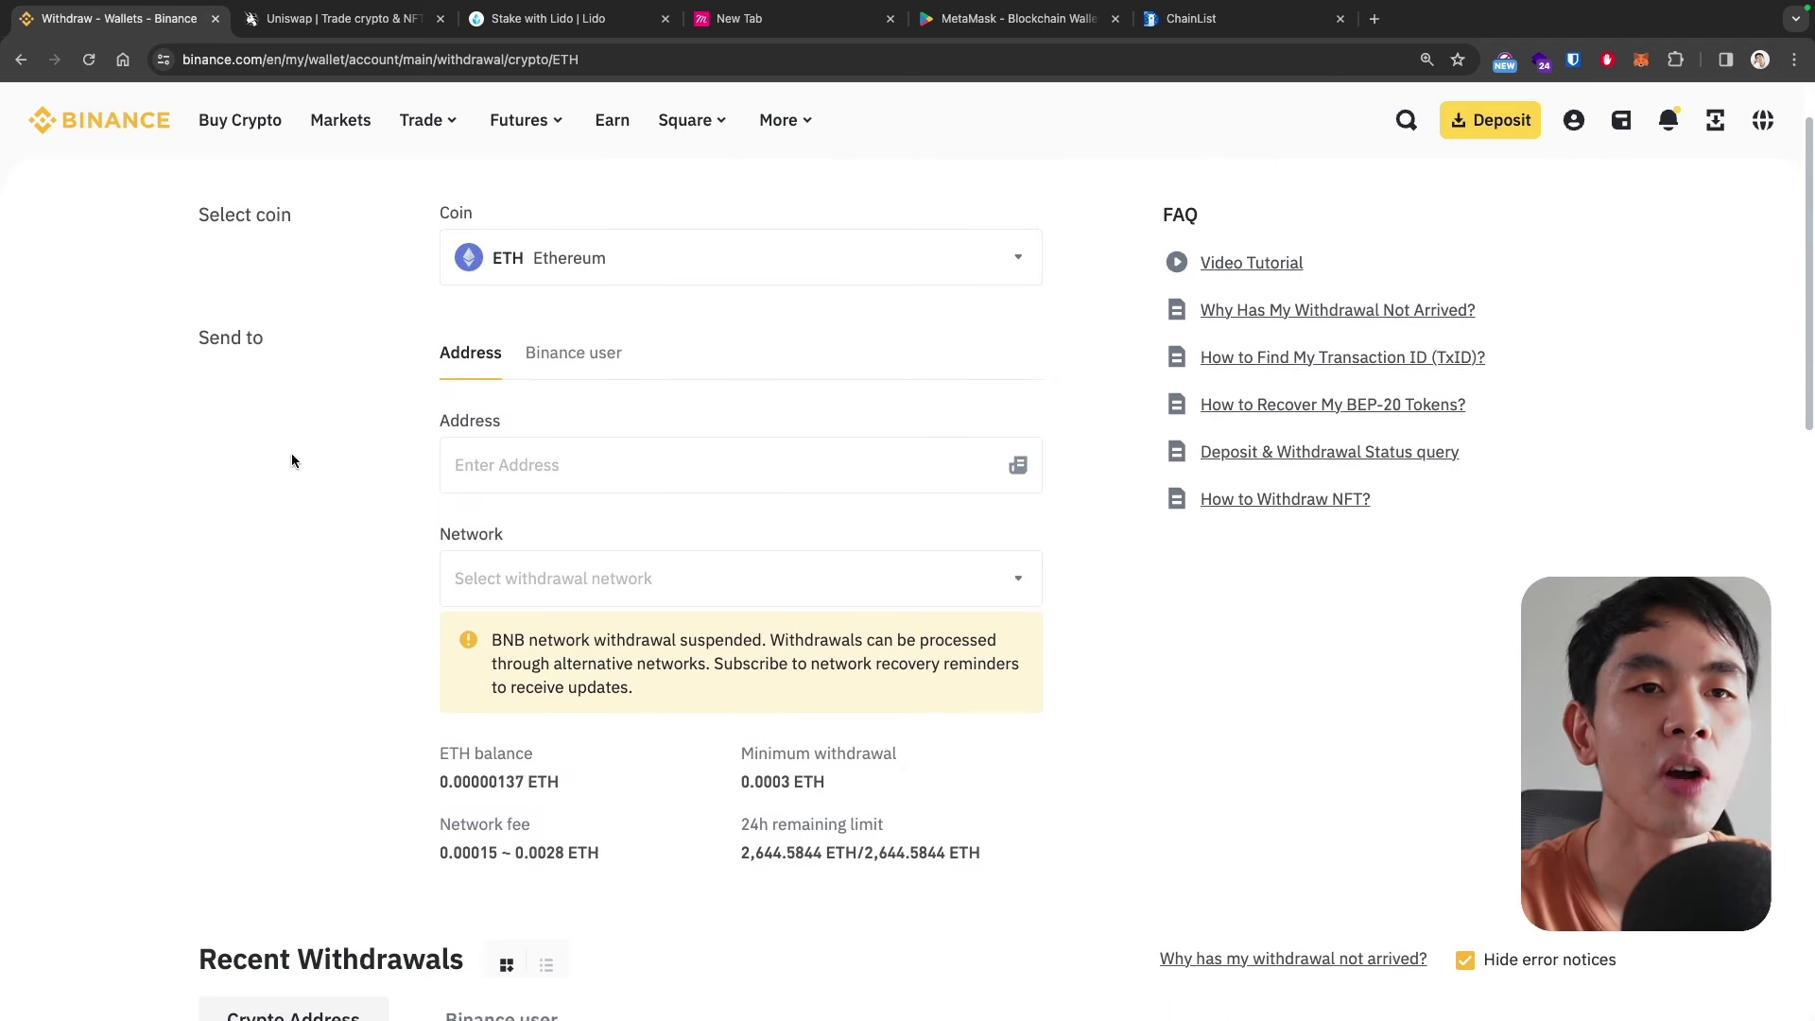
{"action": "scroll", "coordinate": [367, 363], "scroll_direction": "down", "scroll_amount": 3}
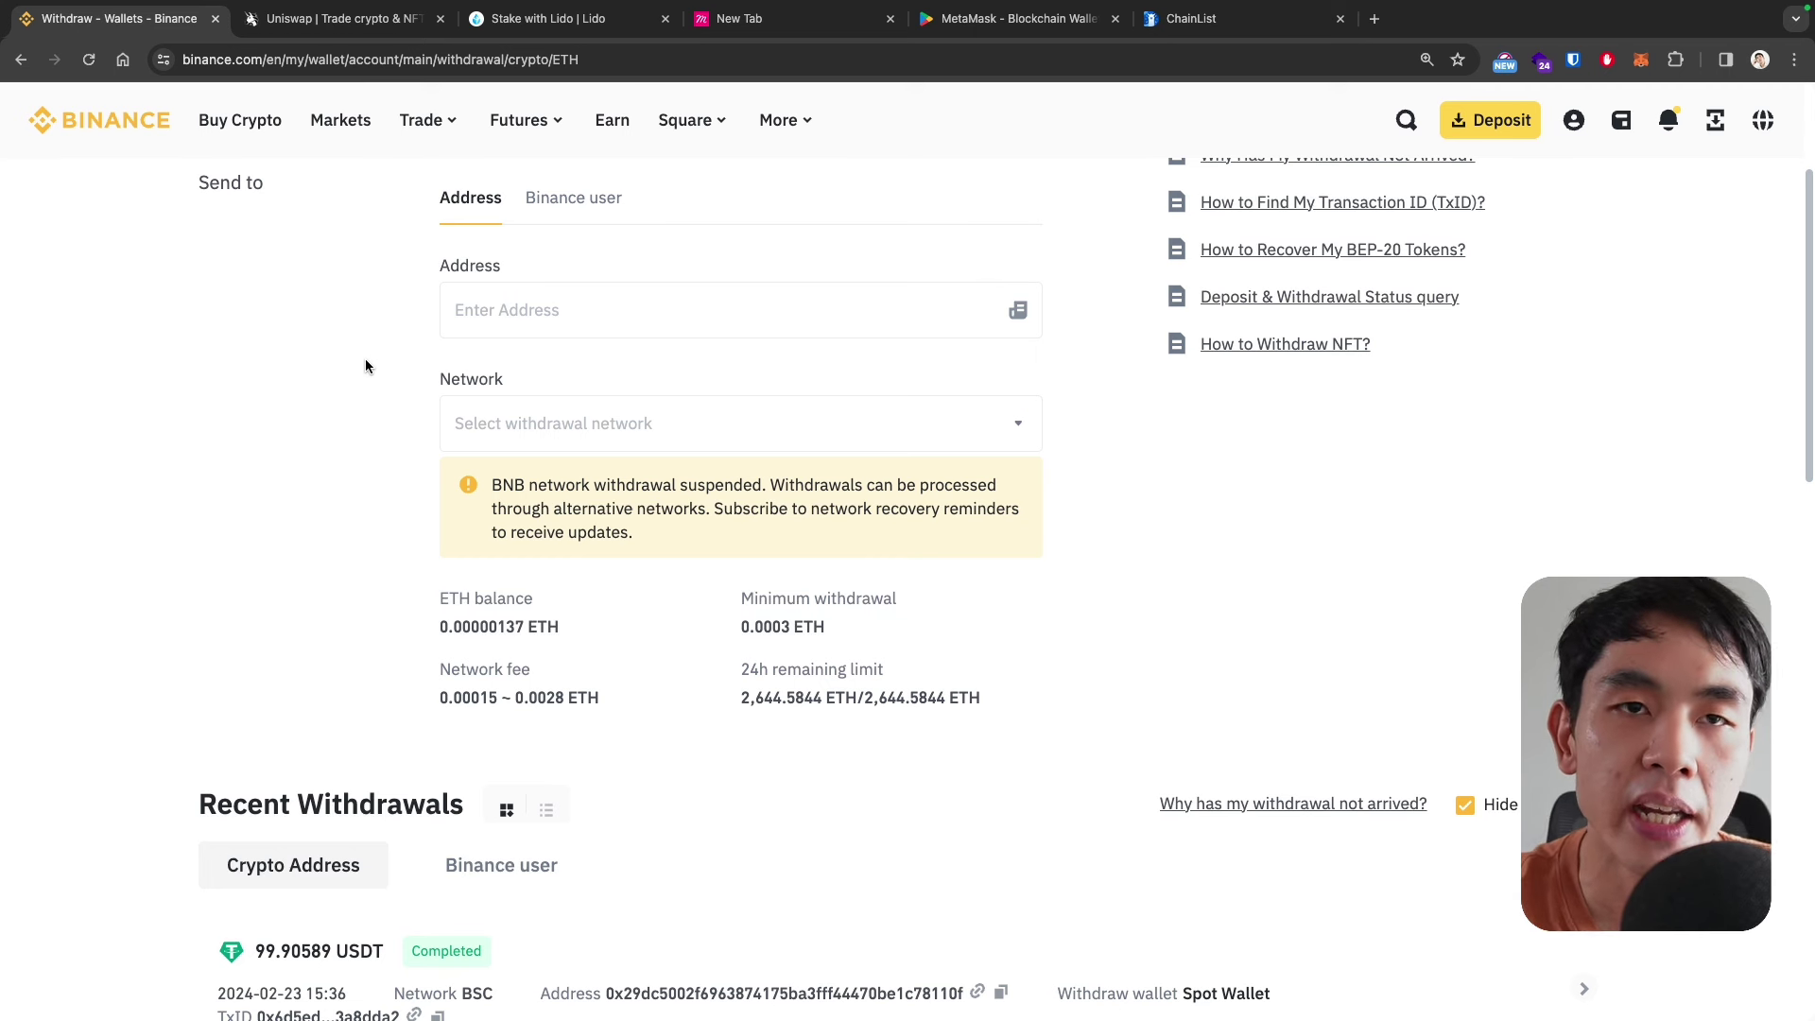
{"action": "left_click", "coordinate": [517, 420]}
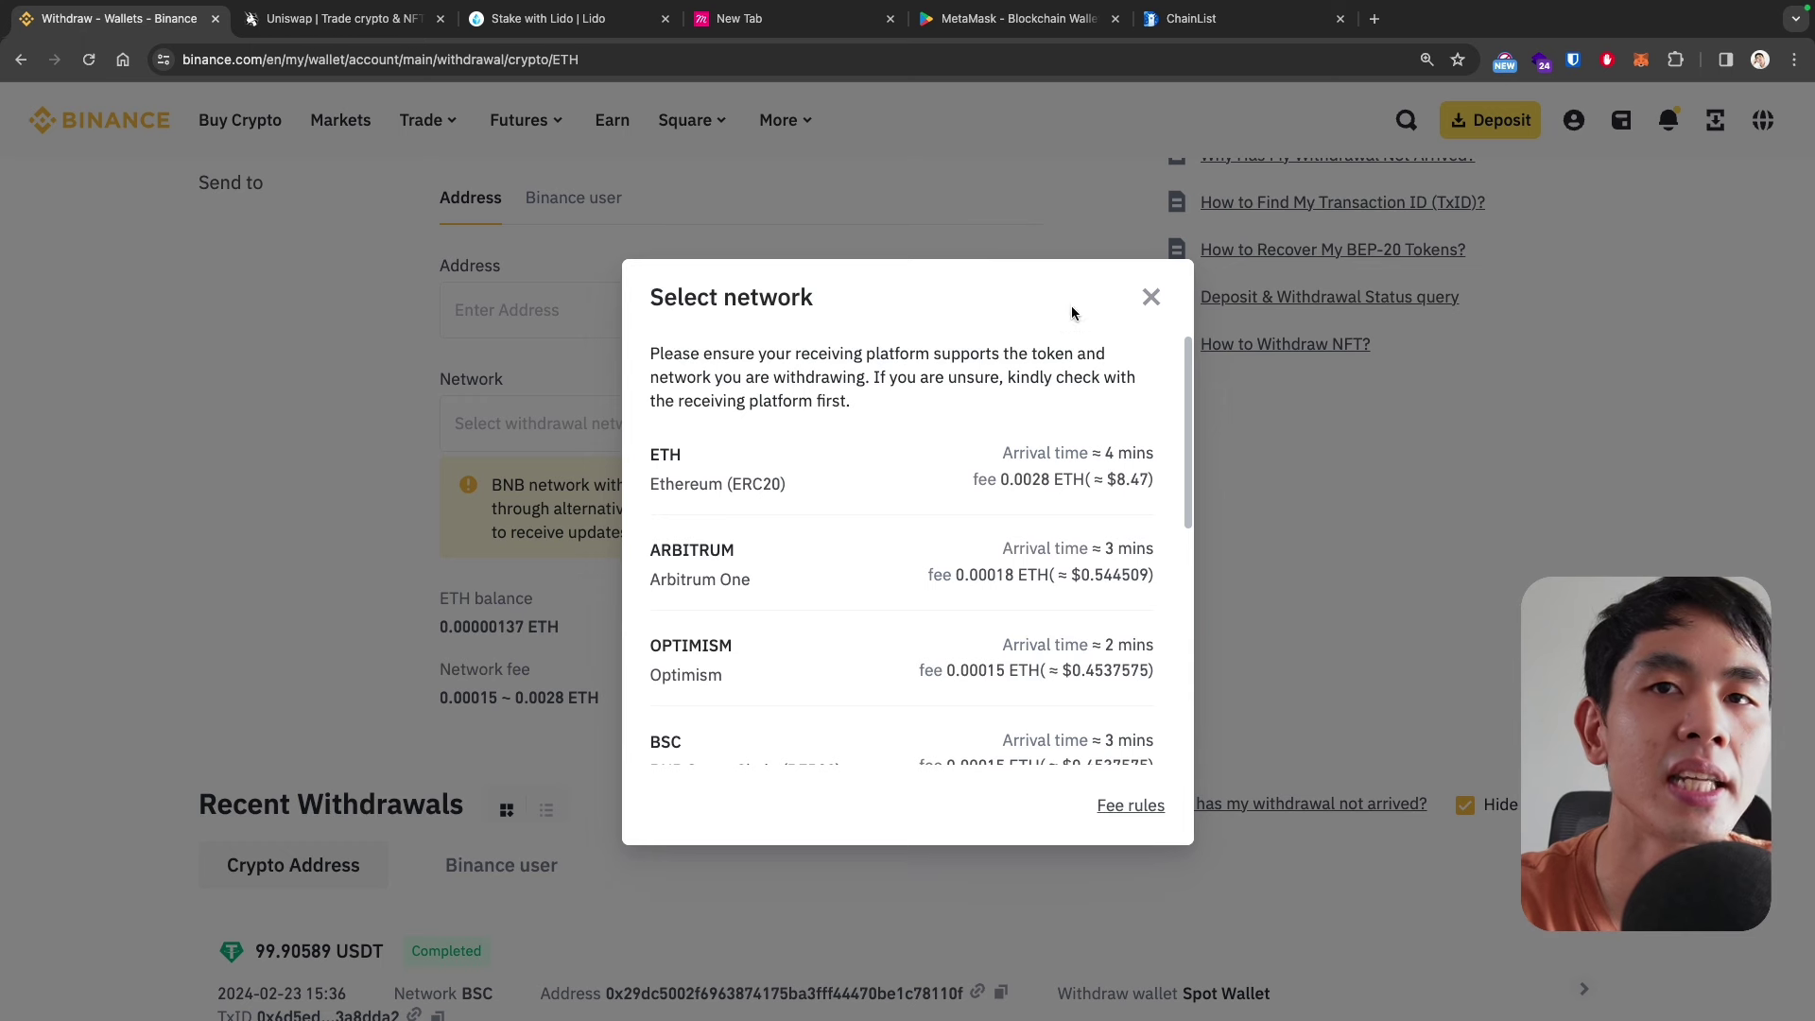
{"action": "scroll", "coordinate": [756, 494], "scroll_direction": "down", "scroll_amount": 3}
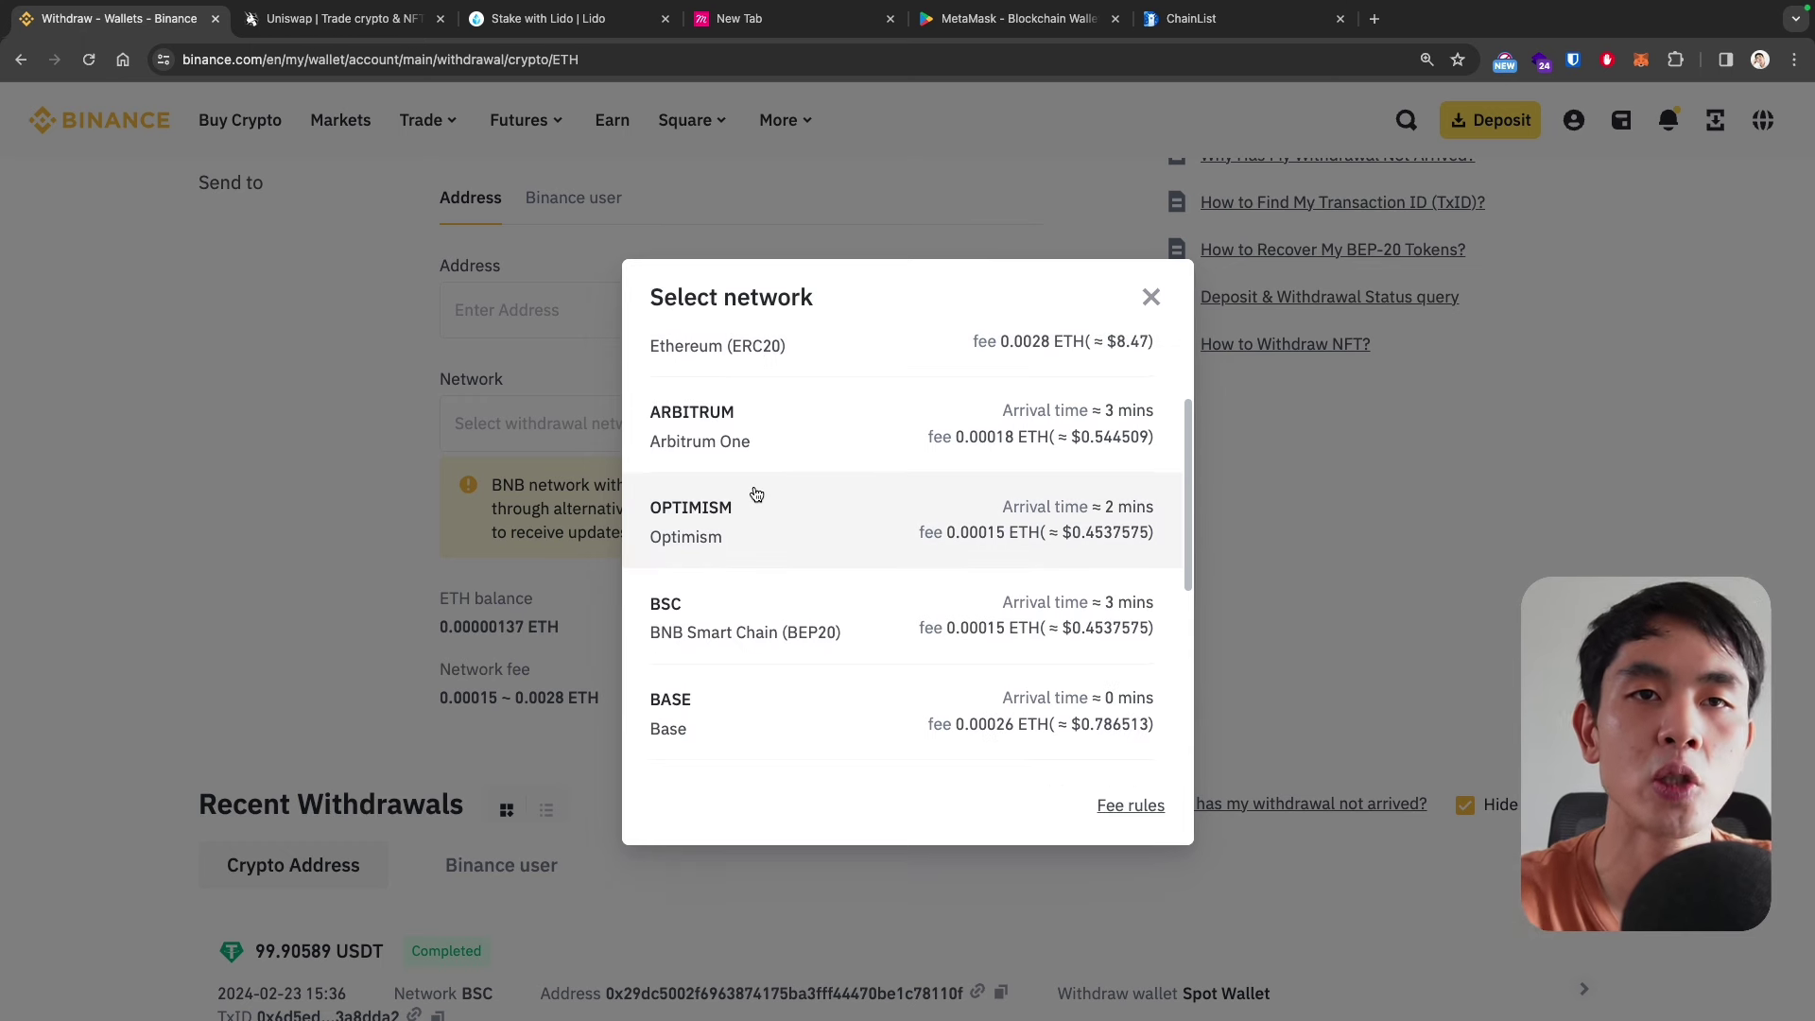
{"action": "scroll", "coordinate": [756, 492], "scroll_direction": "up", "scroll_amount": 3}
{"action": "scroll", "coordinate": [753, 464], "scroll_direction": "down", "scroll_amount": 5}
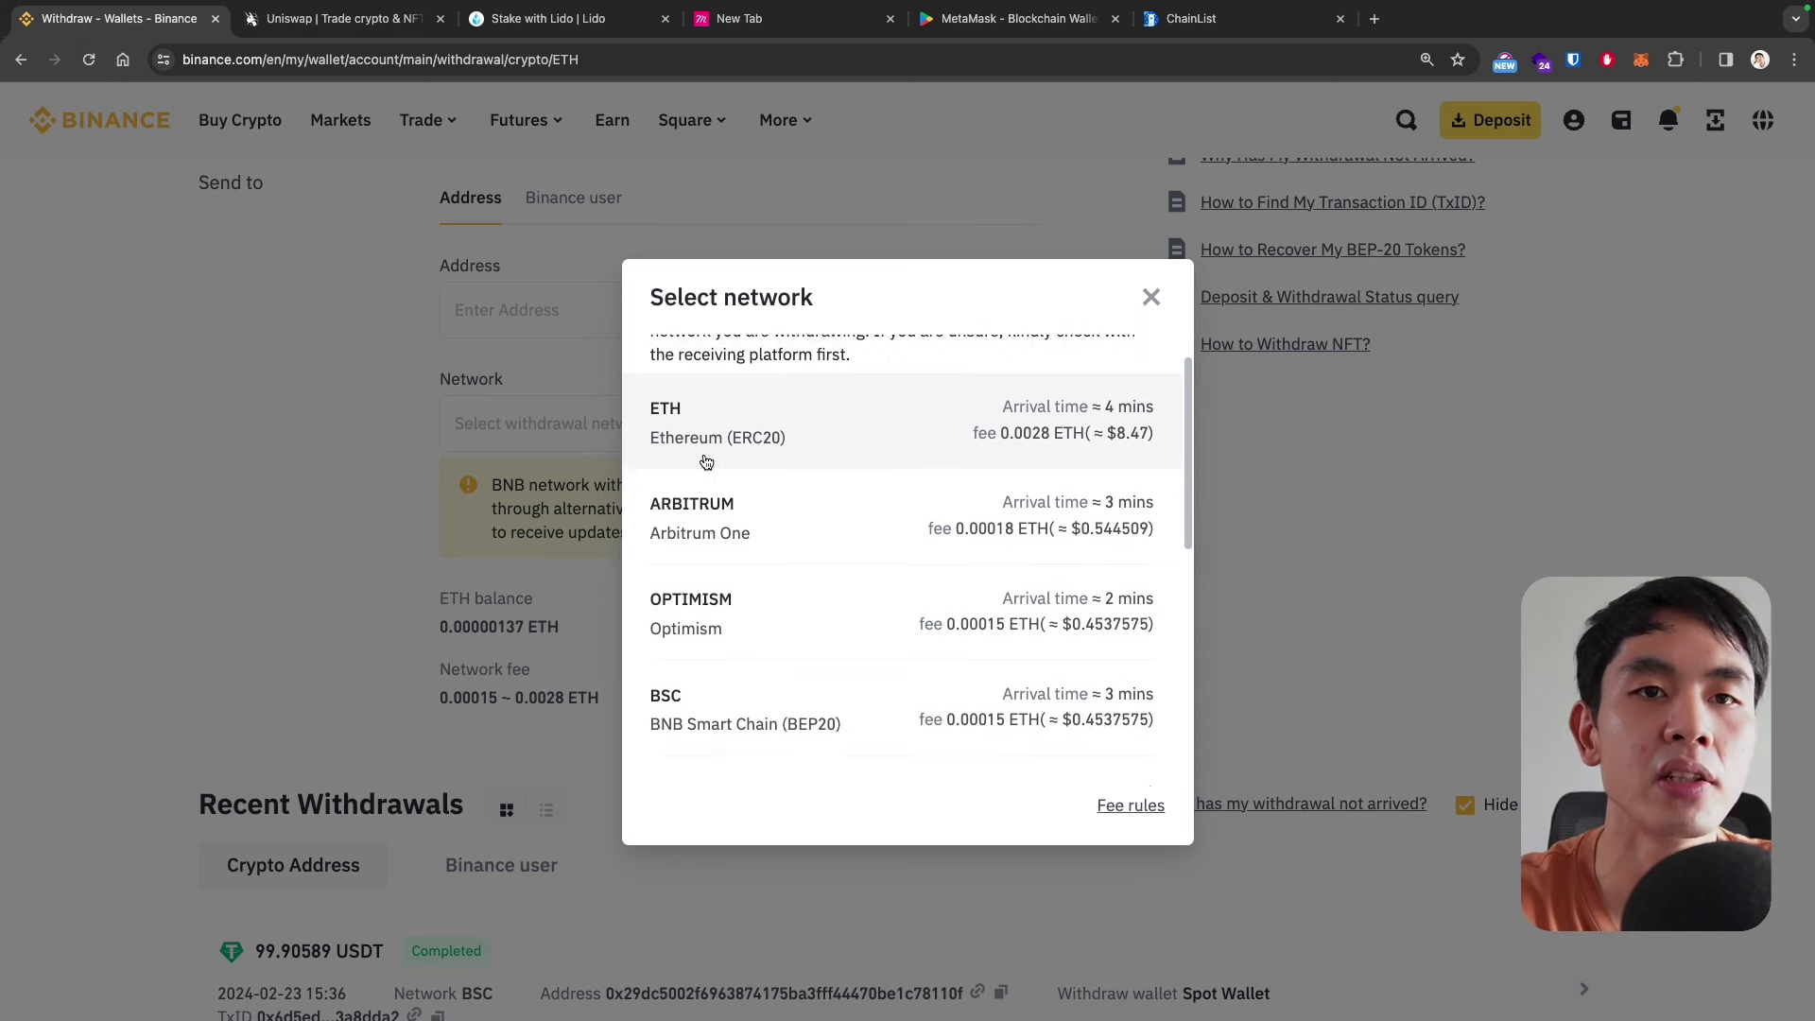
{"action": "scroll", "coordinate": [725, 400], "scroll_direction": "up", "scroll_amount": 2}
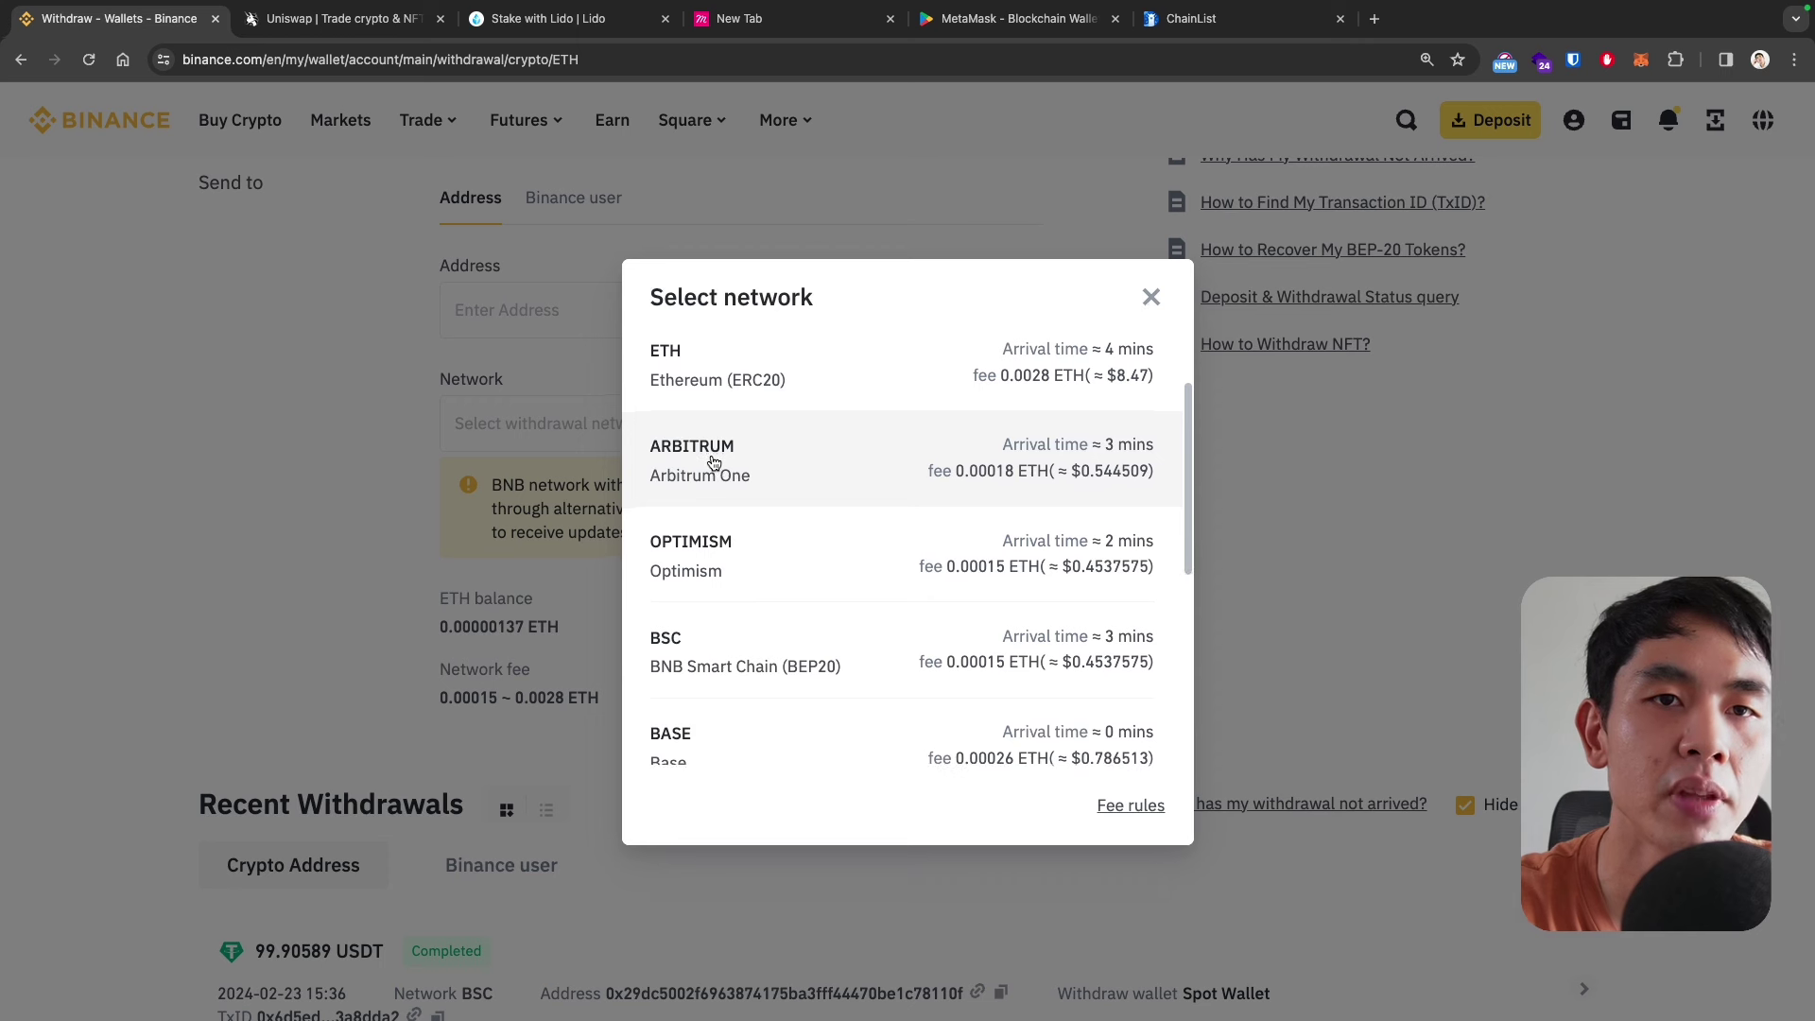
{"action": "scroll", "coordinate": [695, 567], "scroll_direction": "down", "scroll_amount": 1}
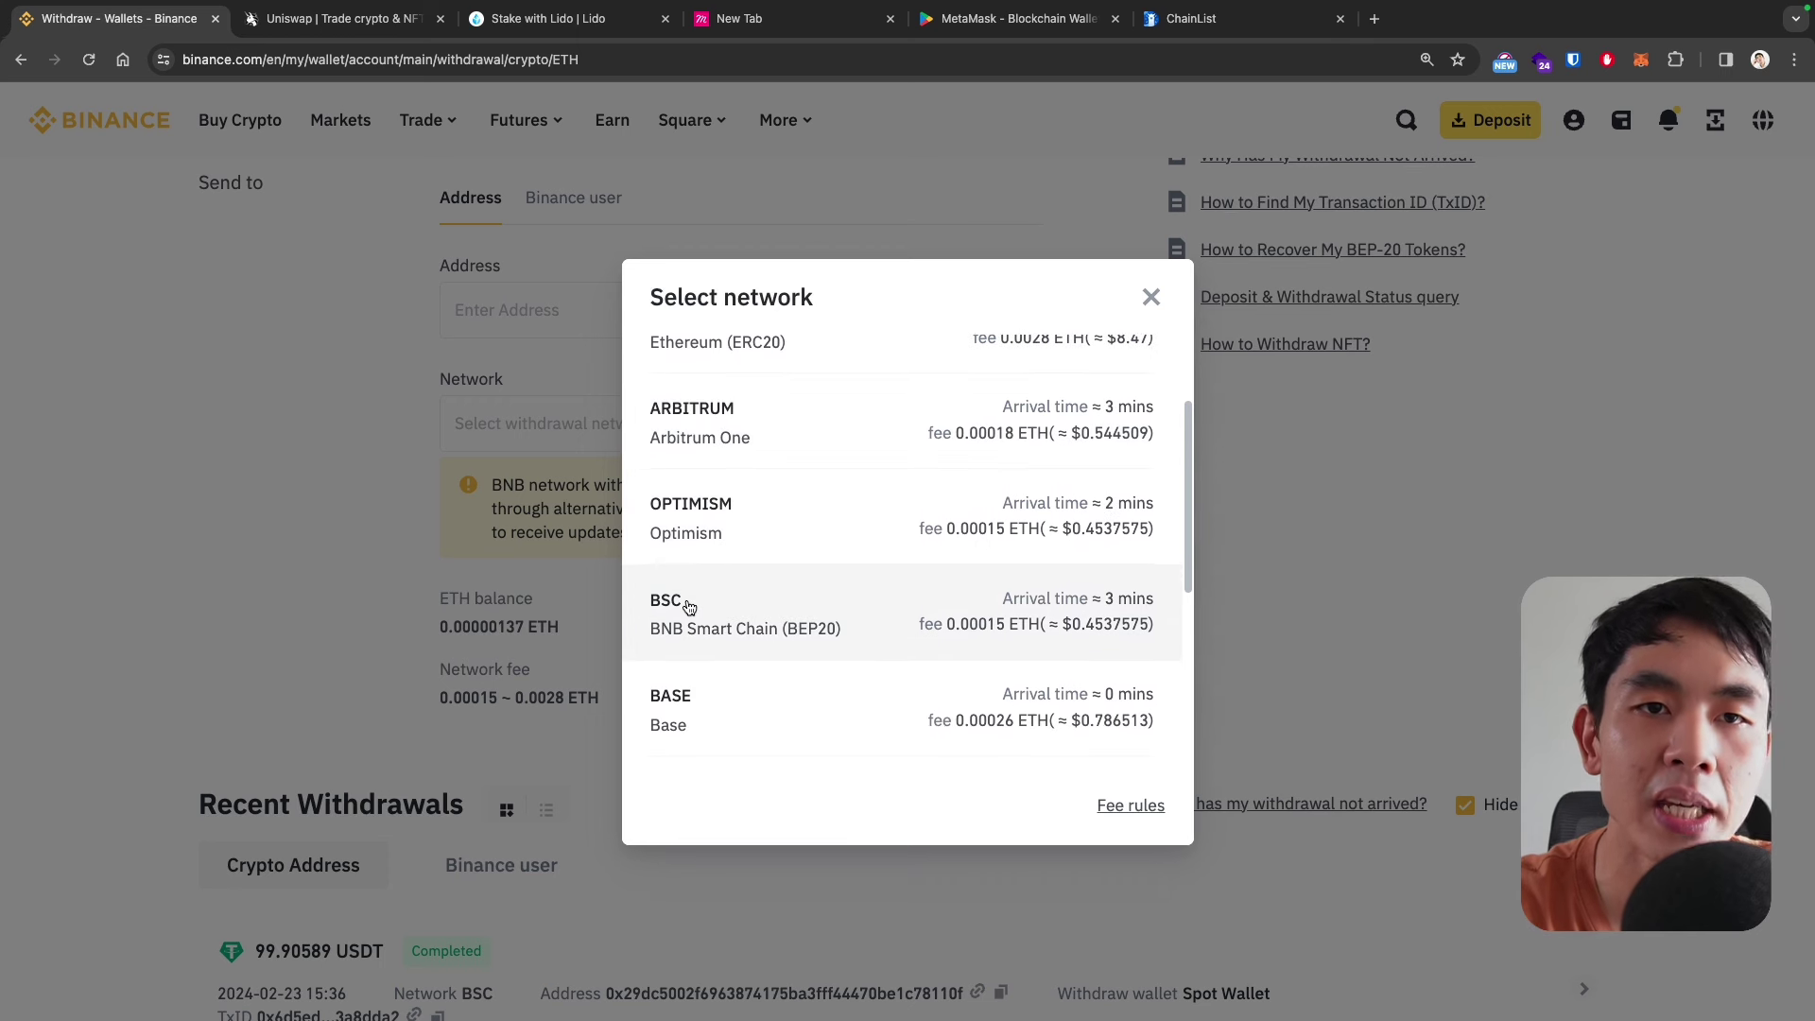
{"action": "scroll", "coordinate": [688, 606], "scroll_direction": "down", "scroll_amount": 1}
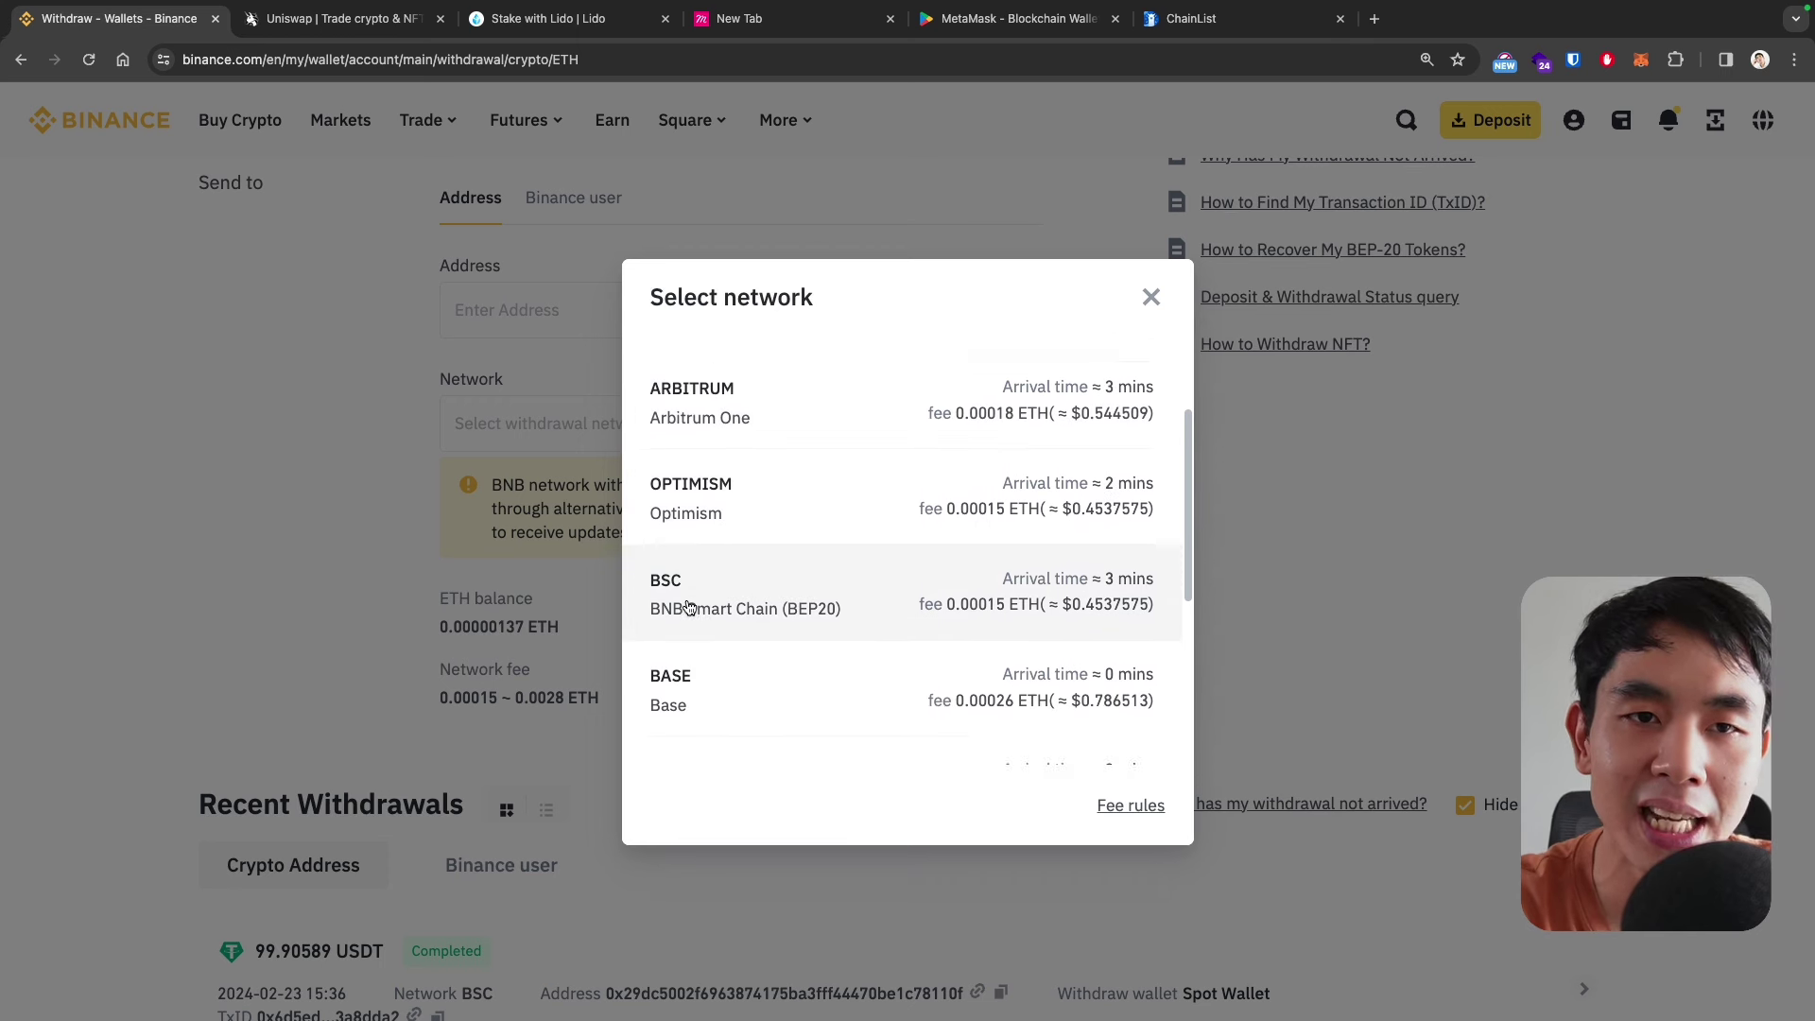
{"action": "scroll", "coordinate": [687, 681], "scroll_direction": "down", "scroll_amount": 6}
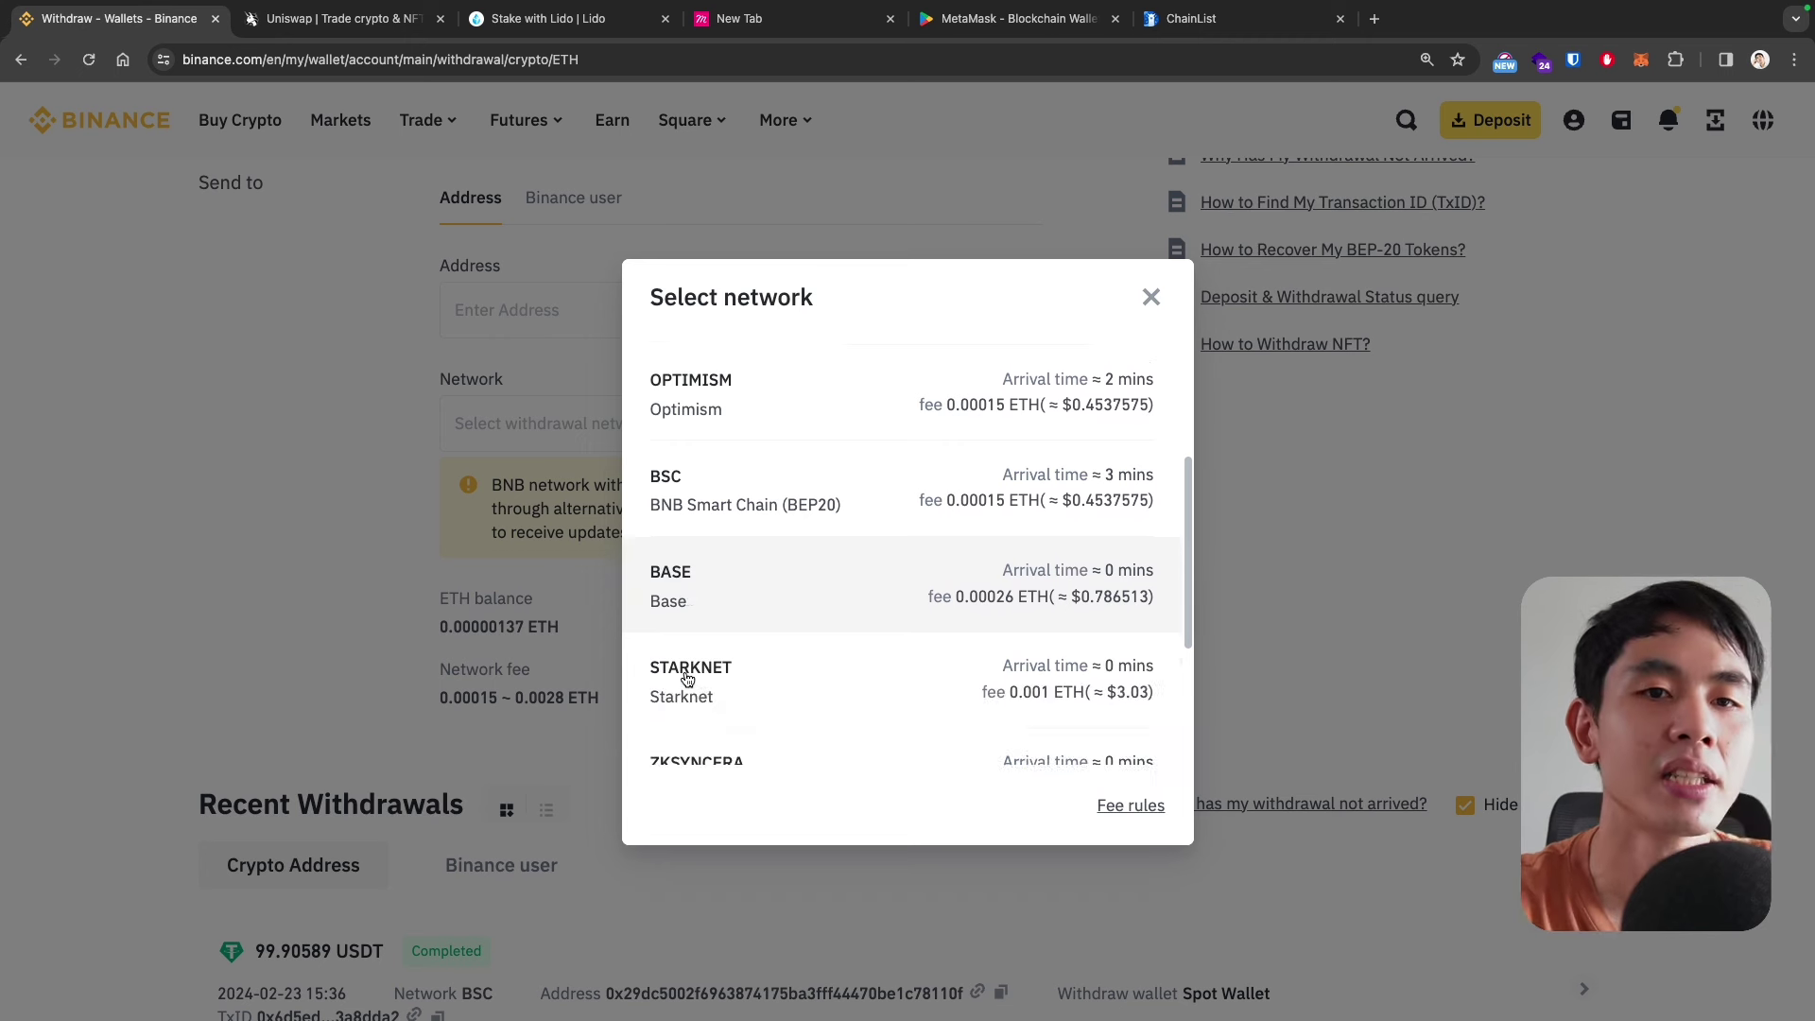
{"action": "scroll", "coordinate": [713, 613], "scroll_direction": "down", "scroll_amount": 2}
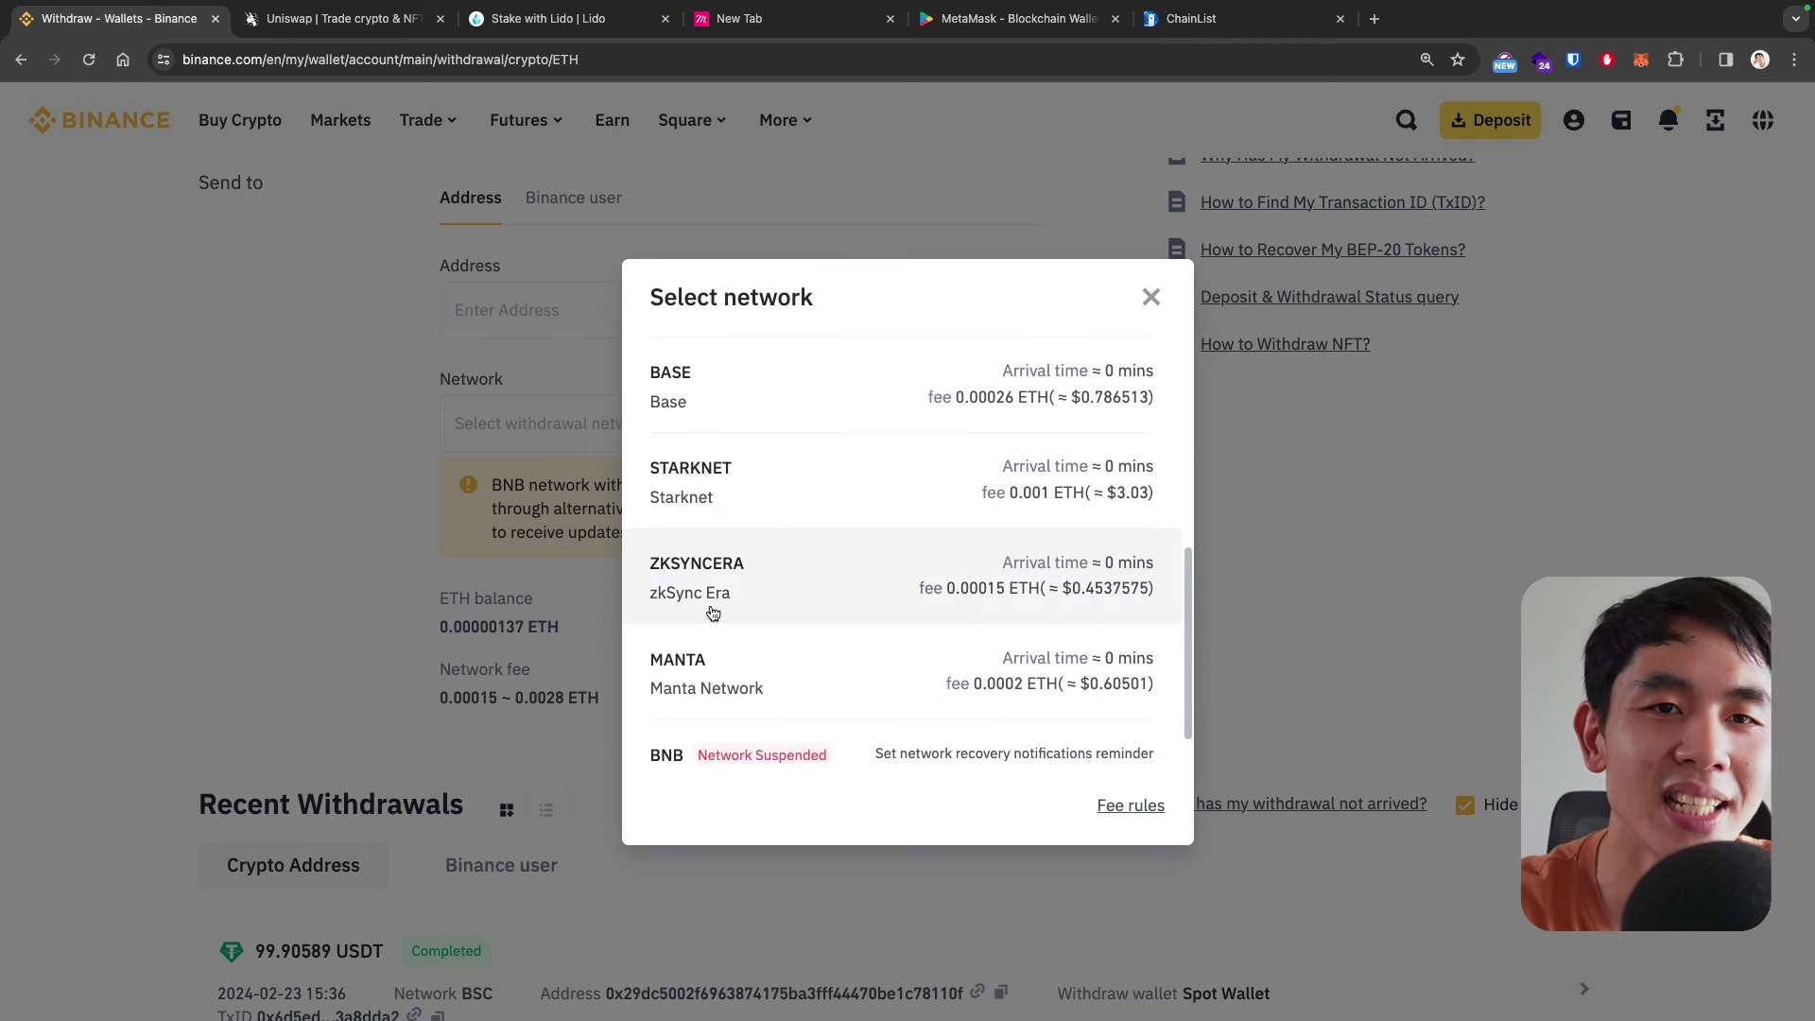
{"action": "scroll", "coordinate": [718, 630], "scroll_direction": "up", "scroll_amount": 8}
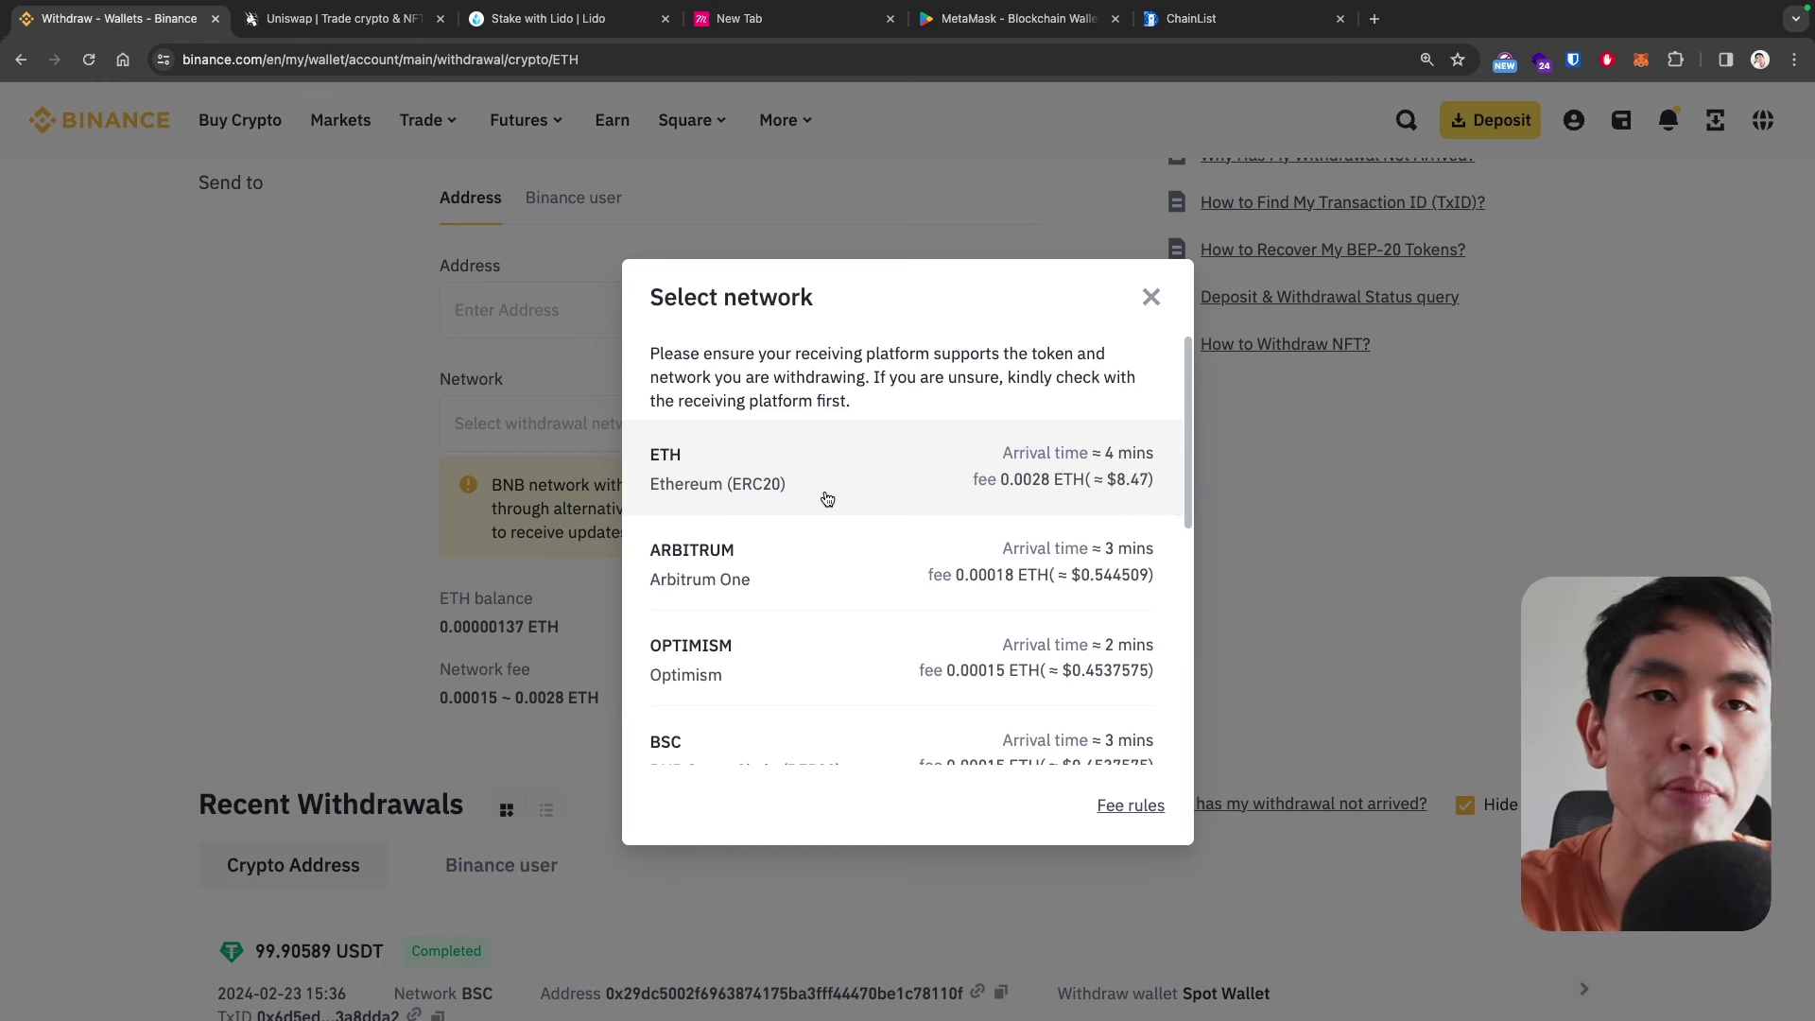
{"action": "left_click", "coordinate": [1150, 298]}
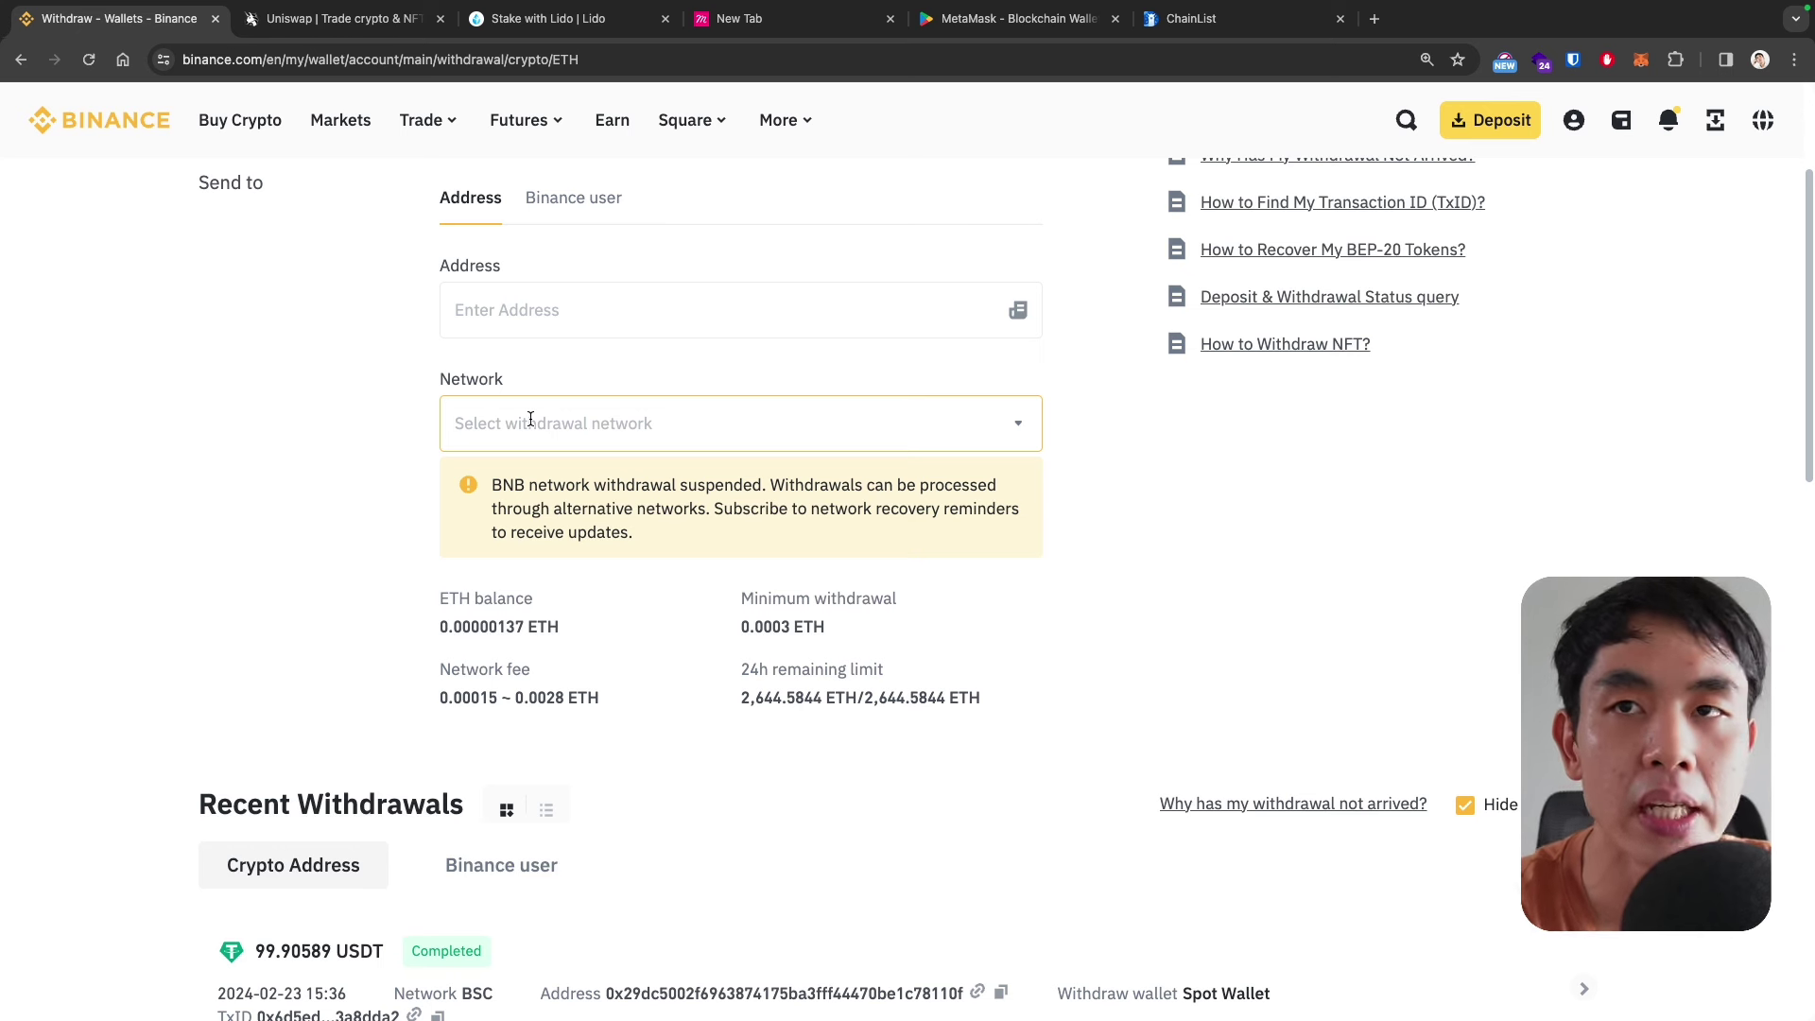
- Reopen the MetaMask wallet and switch its active network to Ethereum Mainnet
{"action": "left_click", "coordinate": [1638, 65]}
{"action": "left_click", "coordinate": [1395, 112]}
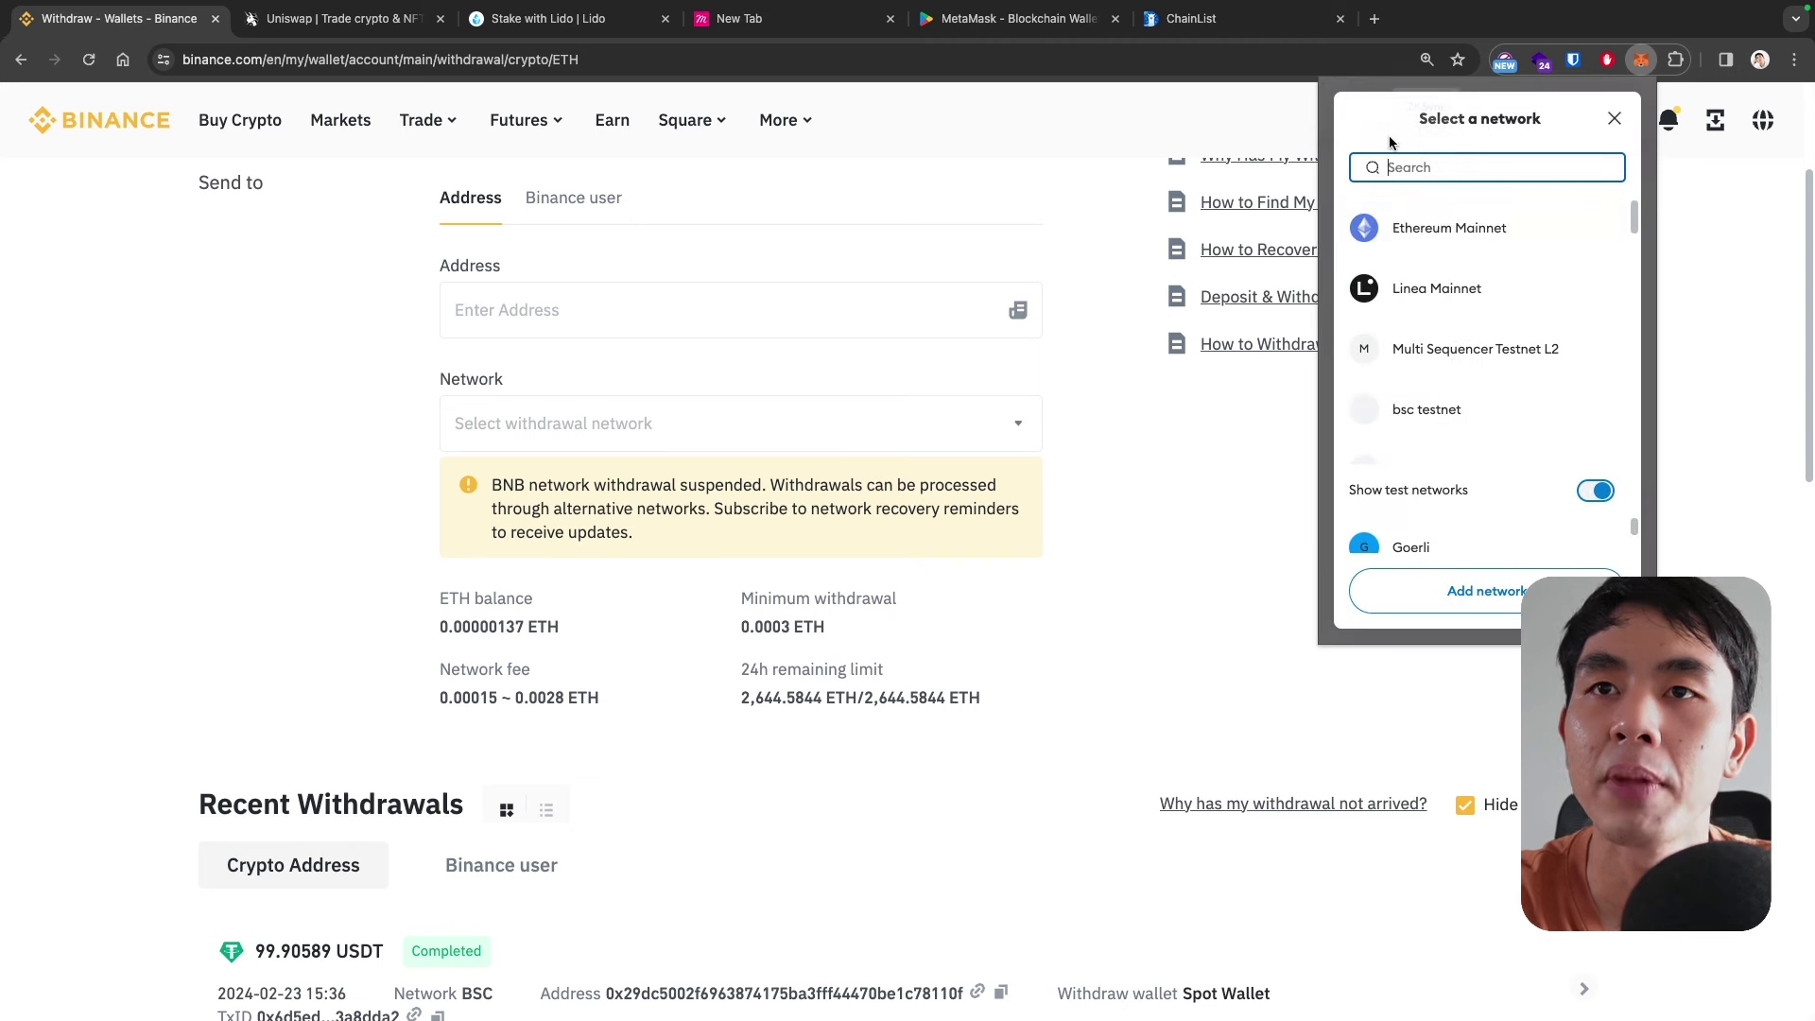
{"action": "left_click", "coordinate": [1415, 217]}
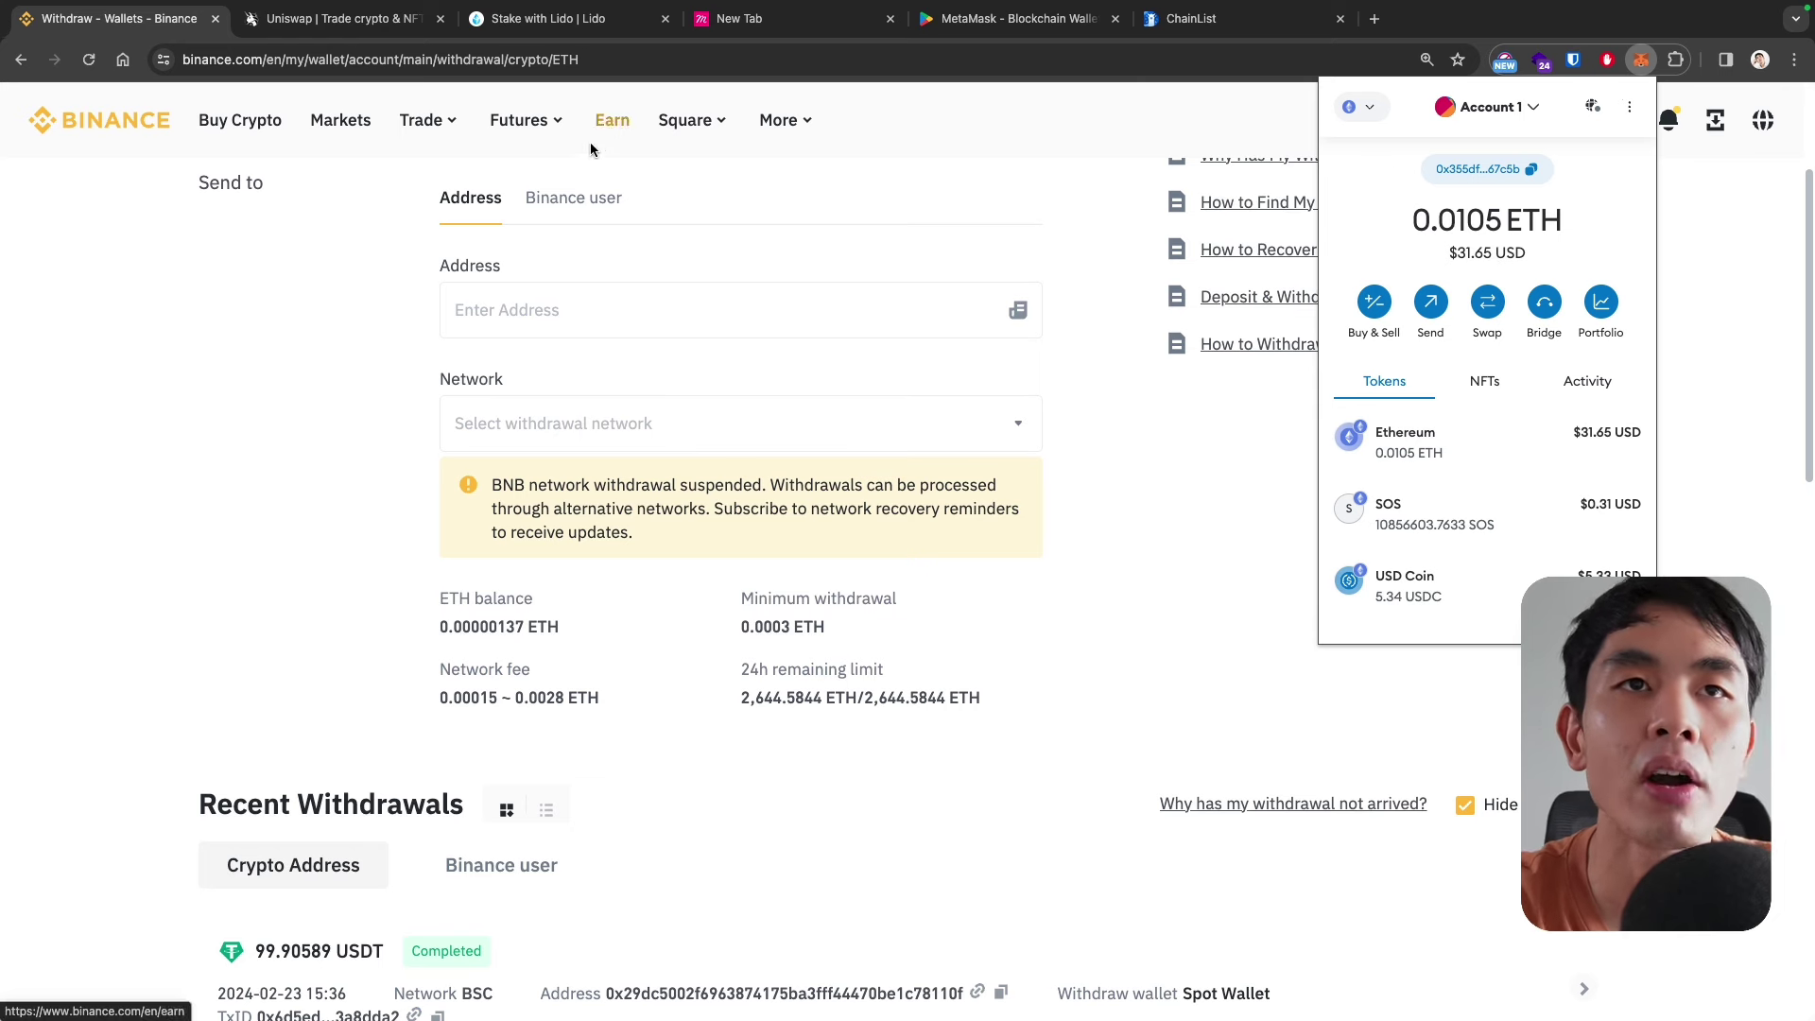
- Switch to the Lido staking page and examine its available balance, APR, transaction cost and statistics
{"action": "left_click", "coordinate": [573, 24]}
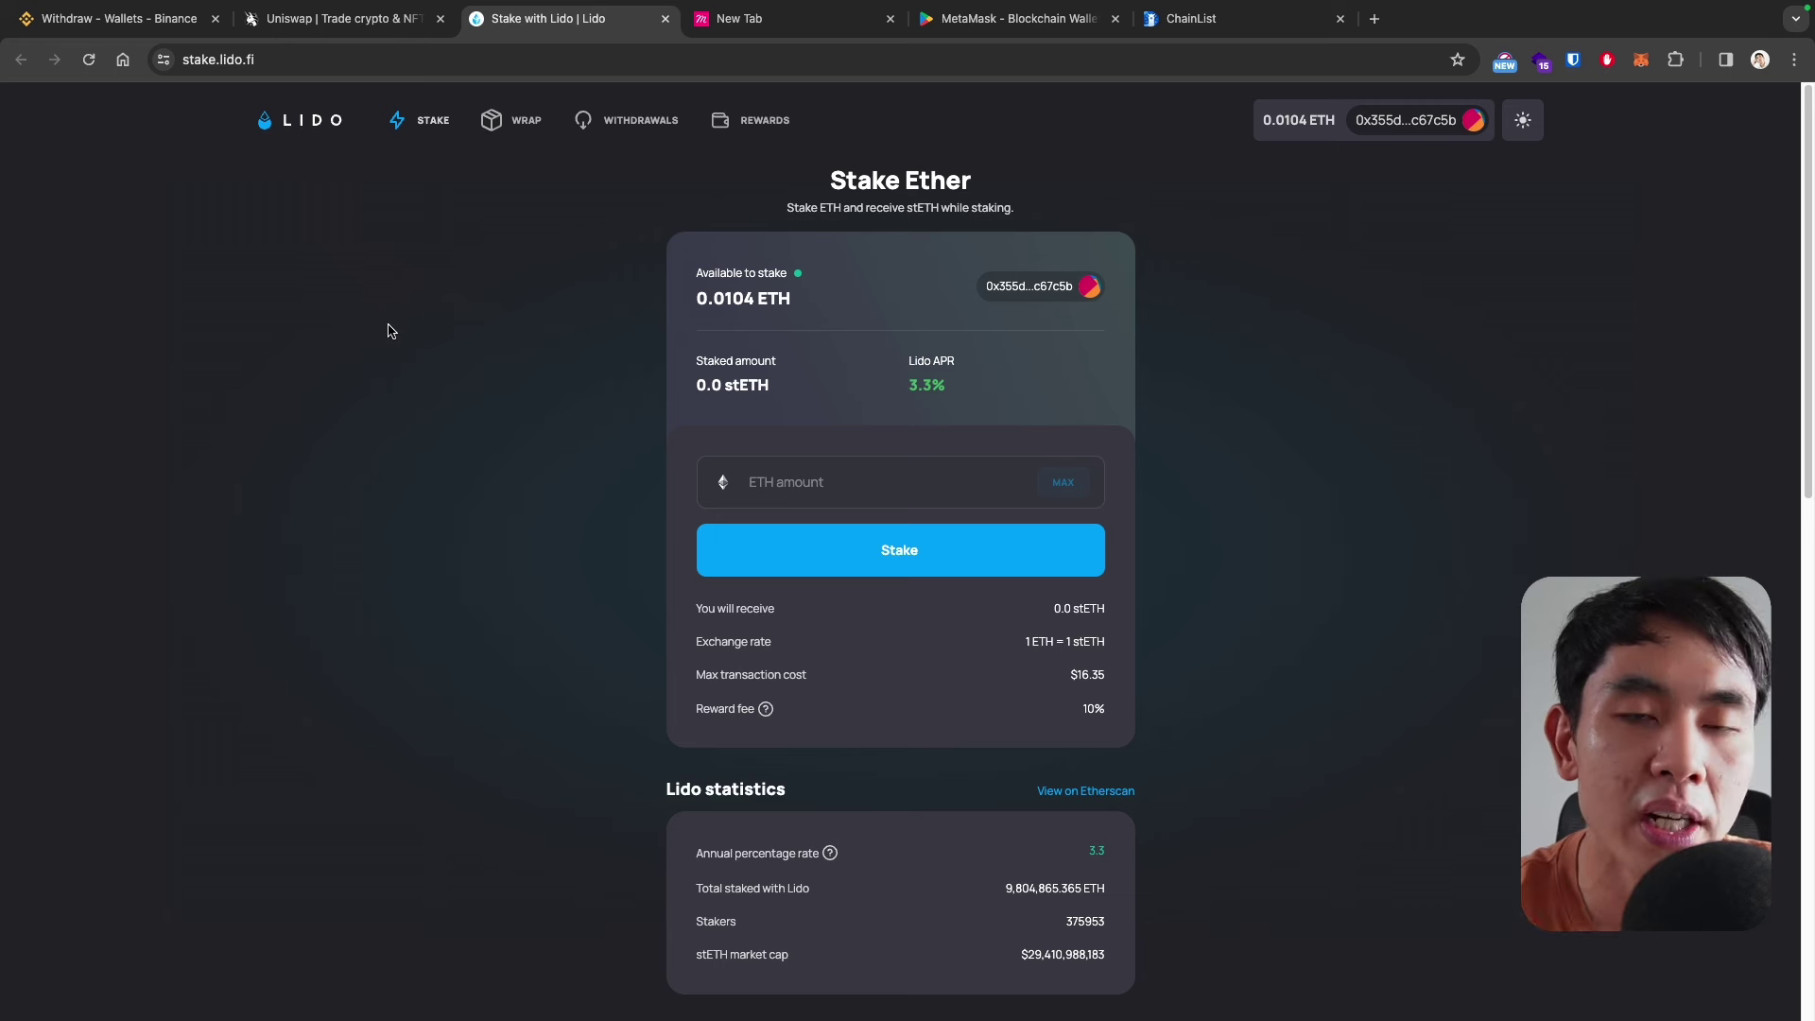
{"action": "scroll", "coordinate": [390, 331], "scroll_direction": "down", "scroll_amount": 2}
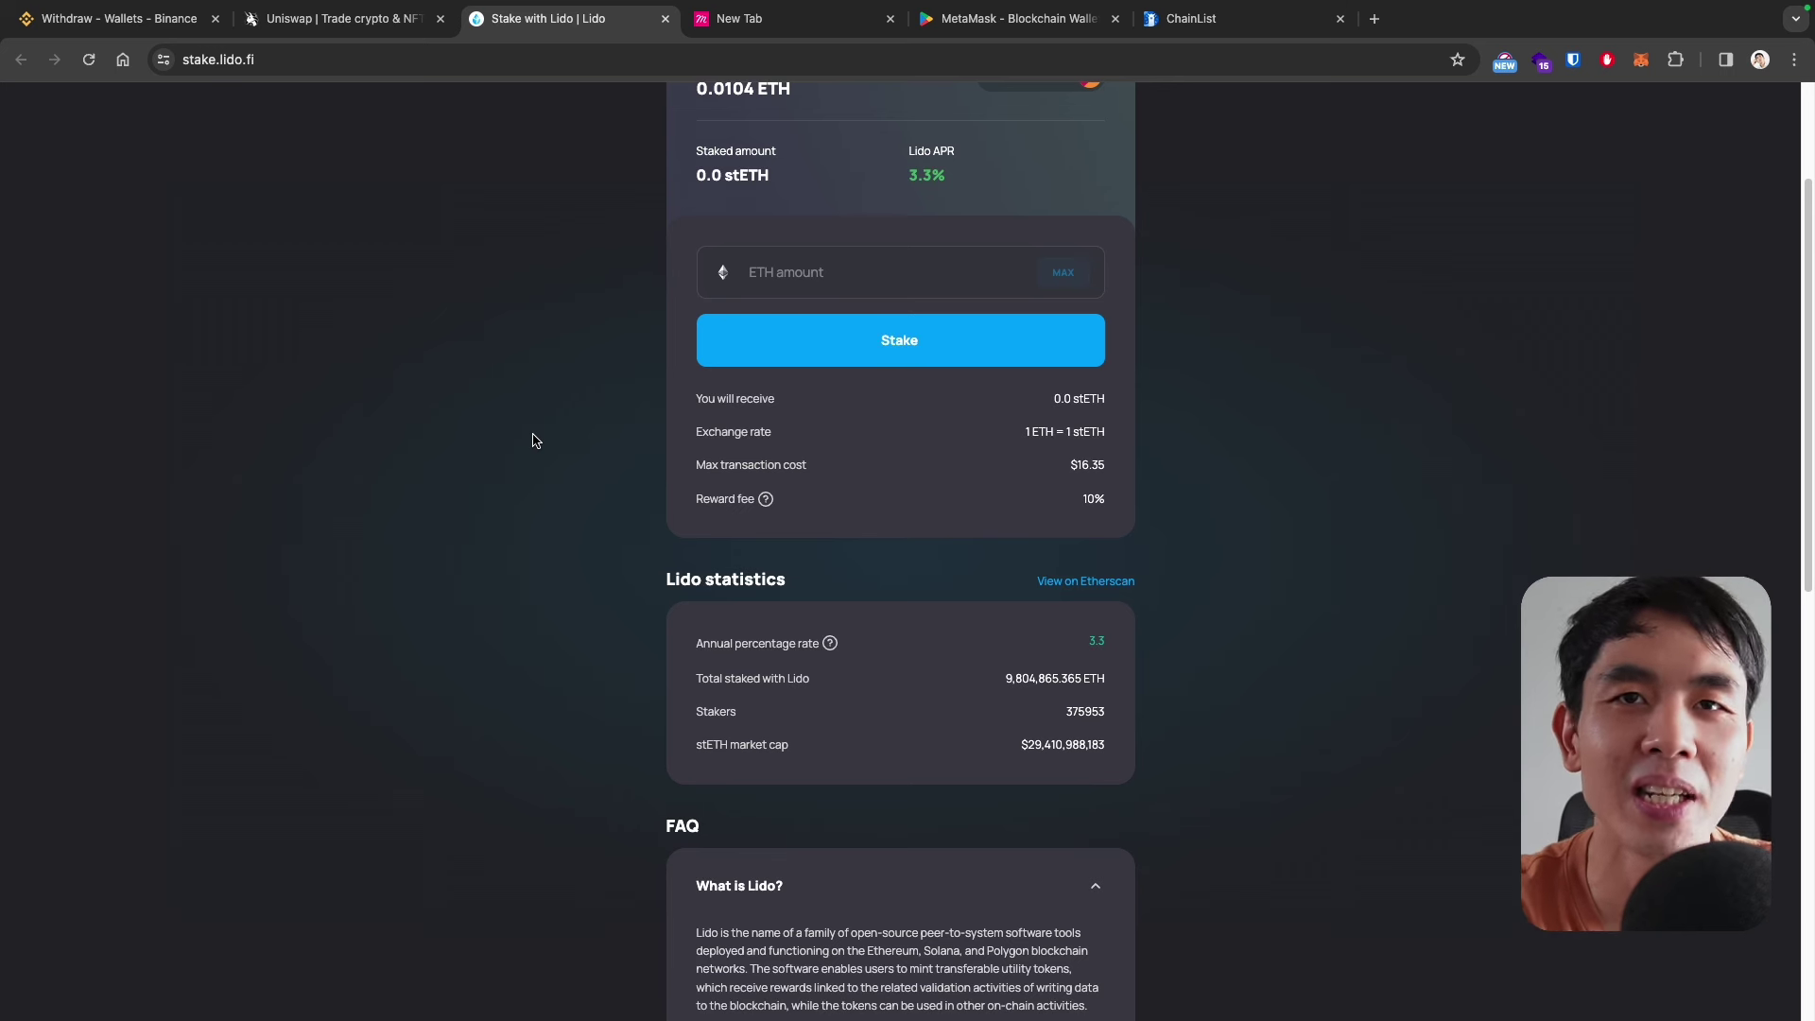
{"action": "scroll", "coordinate": [534, 439], "scroll_direction": "up", "scroll_amount": 2}
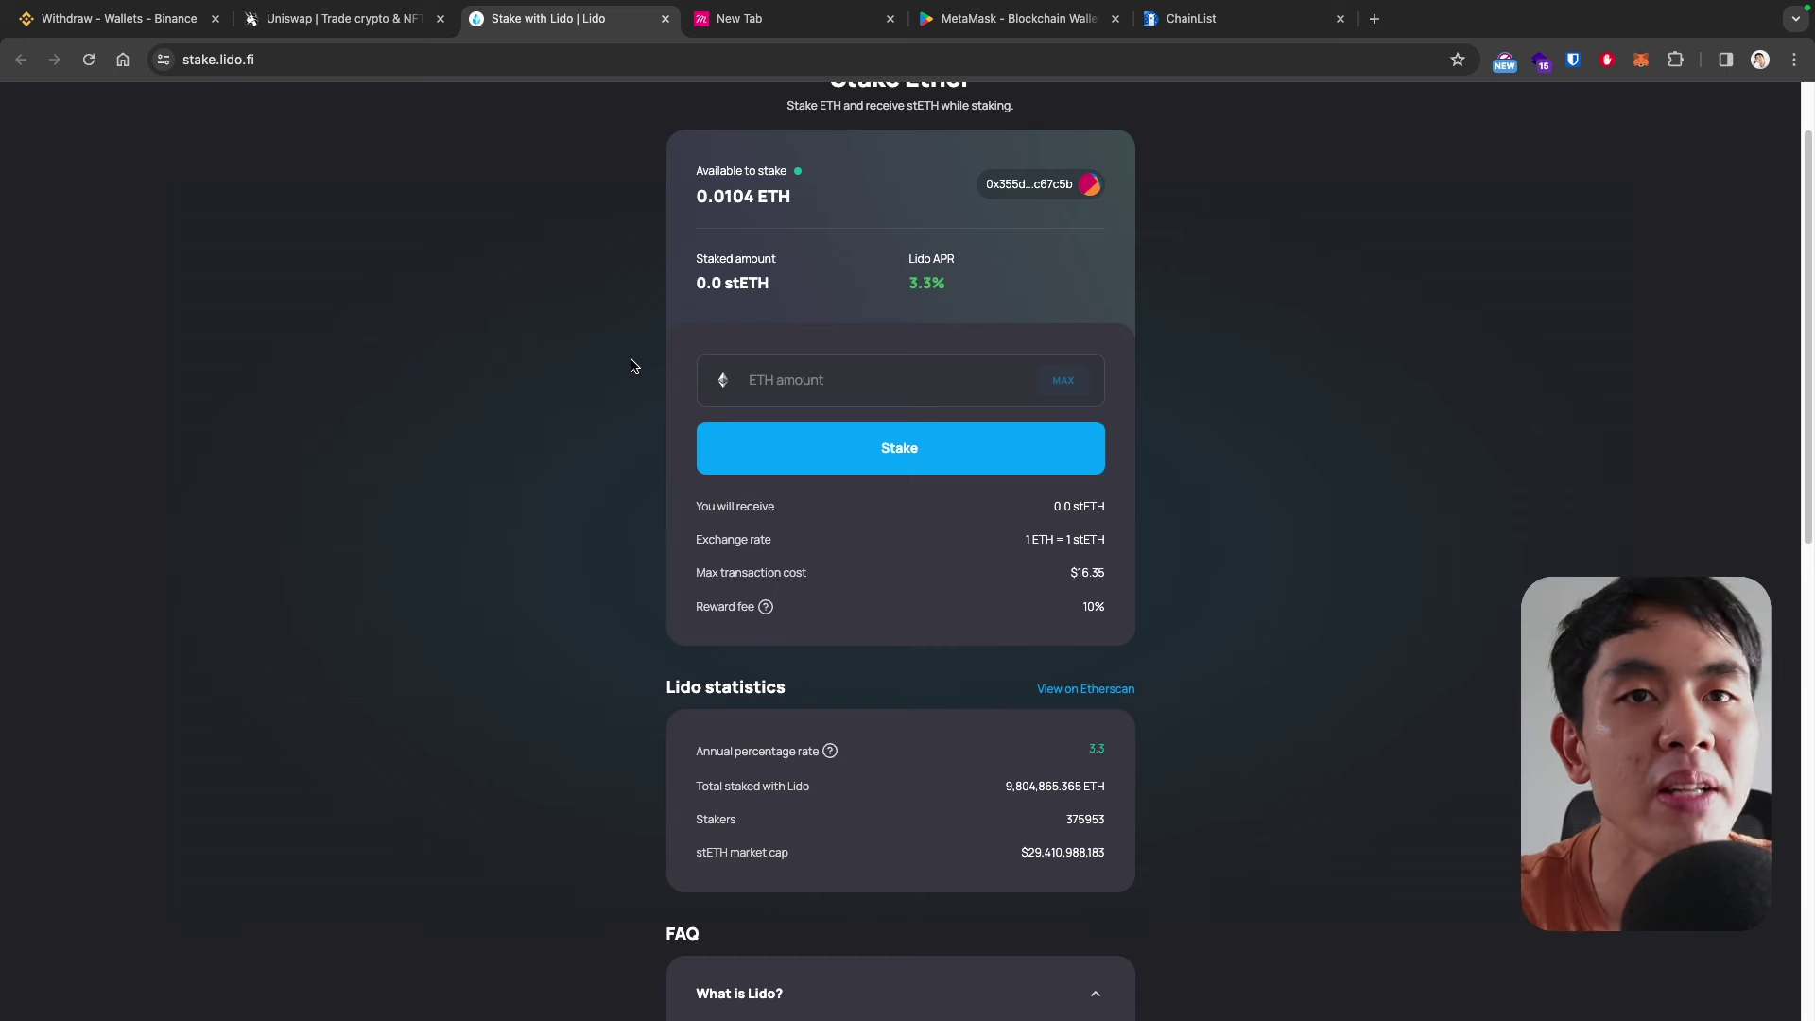
{"action": "scroll", "coordinate": [631, 365], "scroll_direction": "up", "scroll_amount": 1}
{"action": "scroll", "coordinate": [633, 364], "scroll_direction": "down", "scroll_amount": 3}
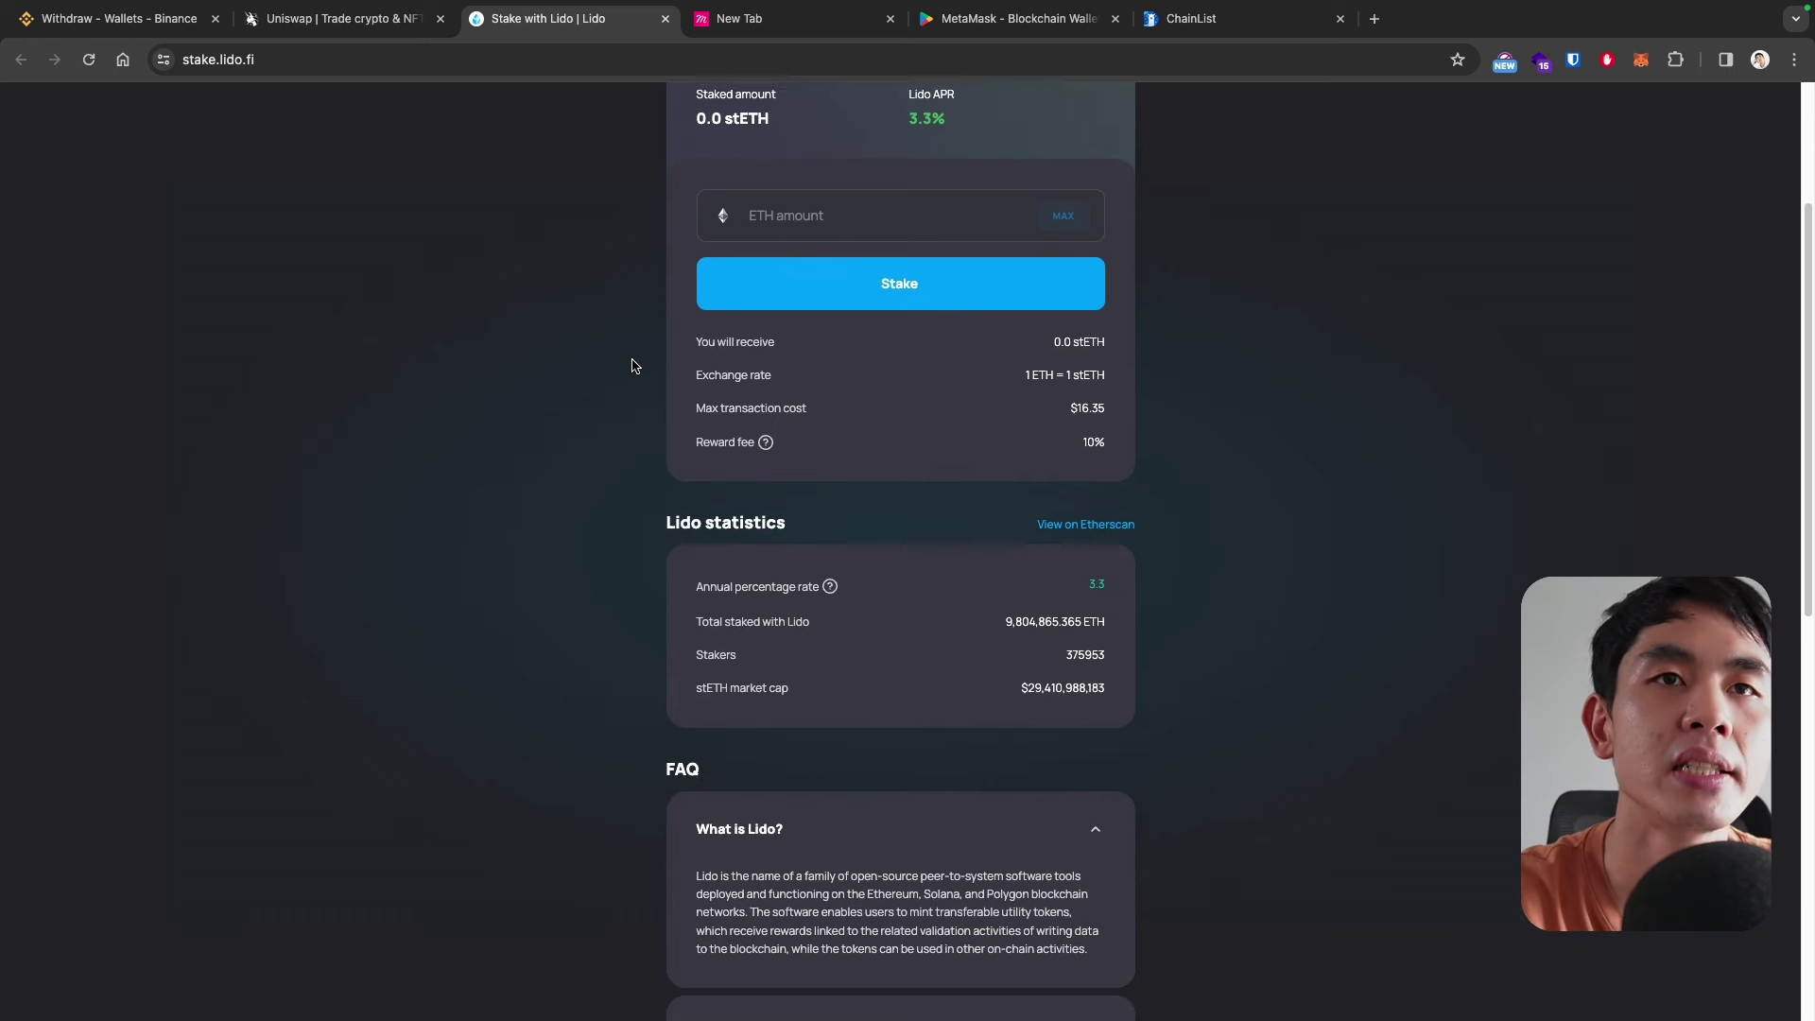
- Enter 0 as the ETH amount in Lido's staking form
{"action": "scroll", "coordinate": [638, 362], "scroll_direction": "down", "scroll_amount": 1}
{"action": "left_click", "coordinate": [838, 217]}
{"action": "type", "text": "0"}
{"action": "scroll", "coordinate": [579, 315], "scroll_direction": "up", "scroll_amount": 3}
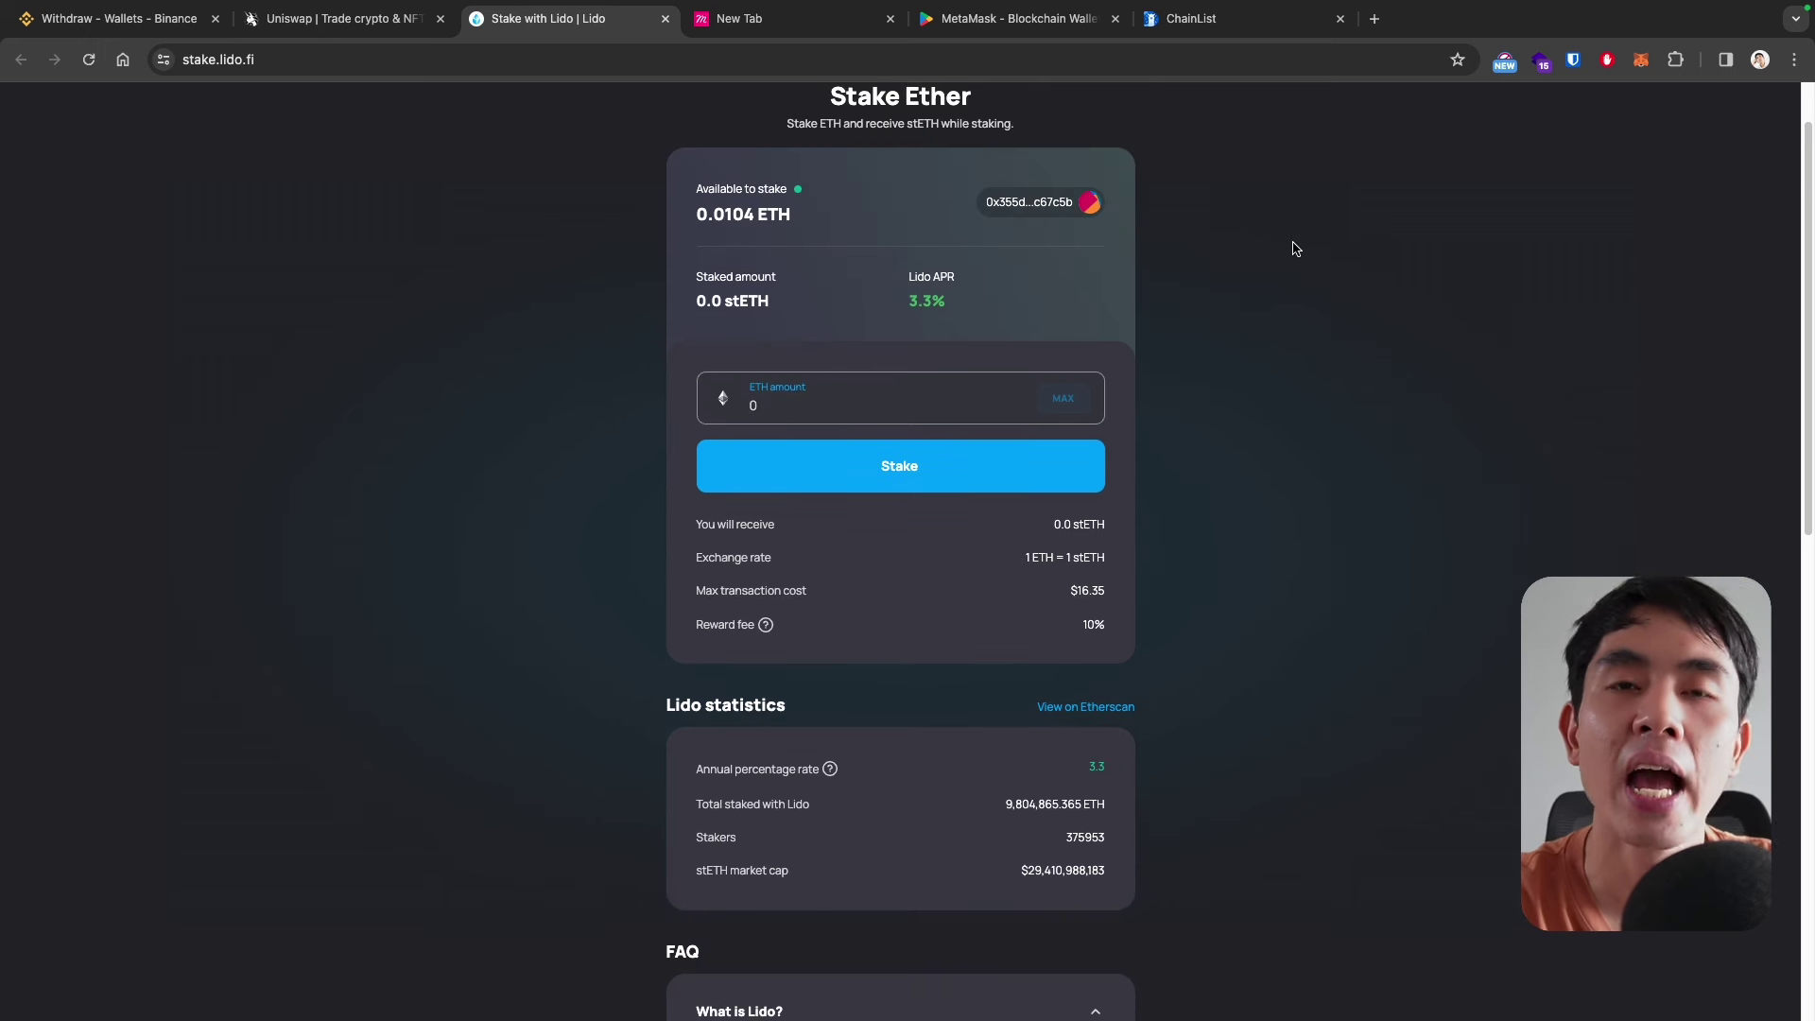
- Switch MetaMask's active network to BNB Smart Chain and back to Ethereum Mainnet while viewing the Lido staking page
{"action": "scroll", "coordinate": [1295, 247], "scroll_direction": "up", "scroll_amount": 1}
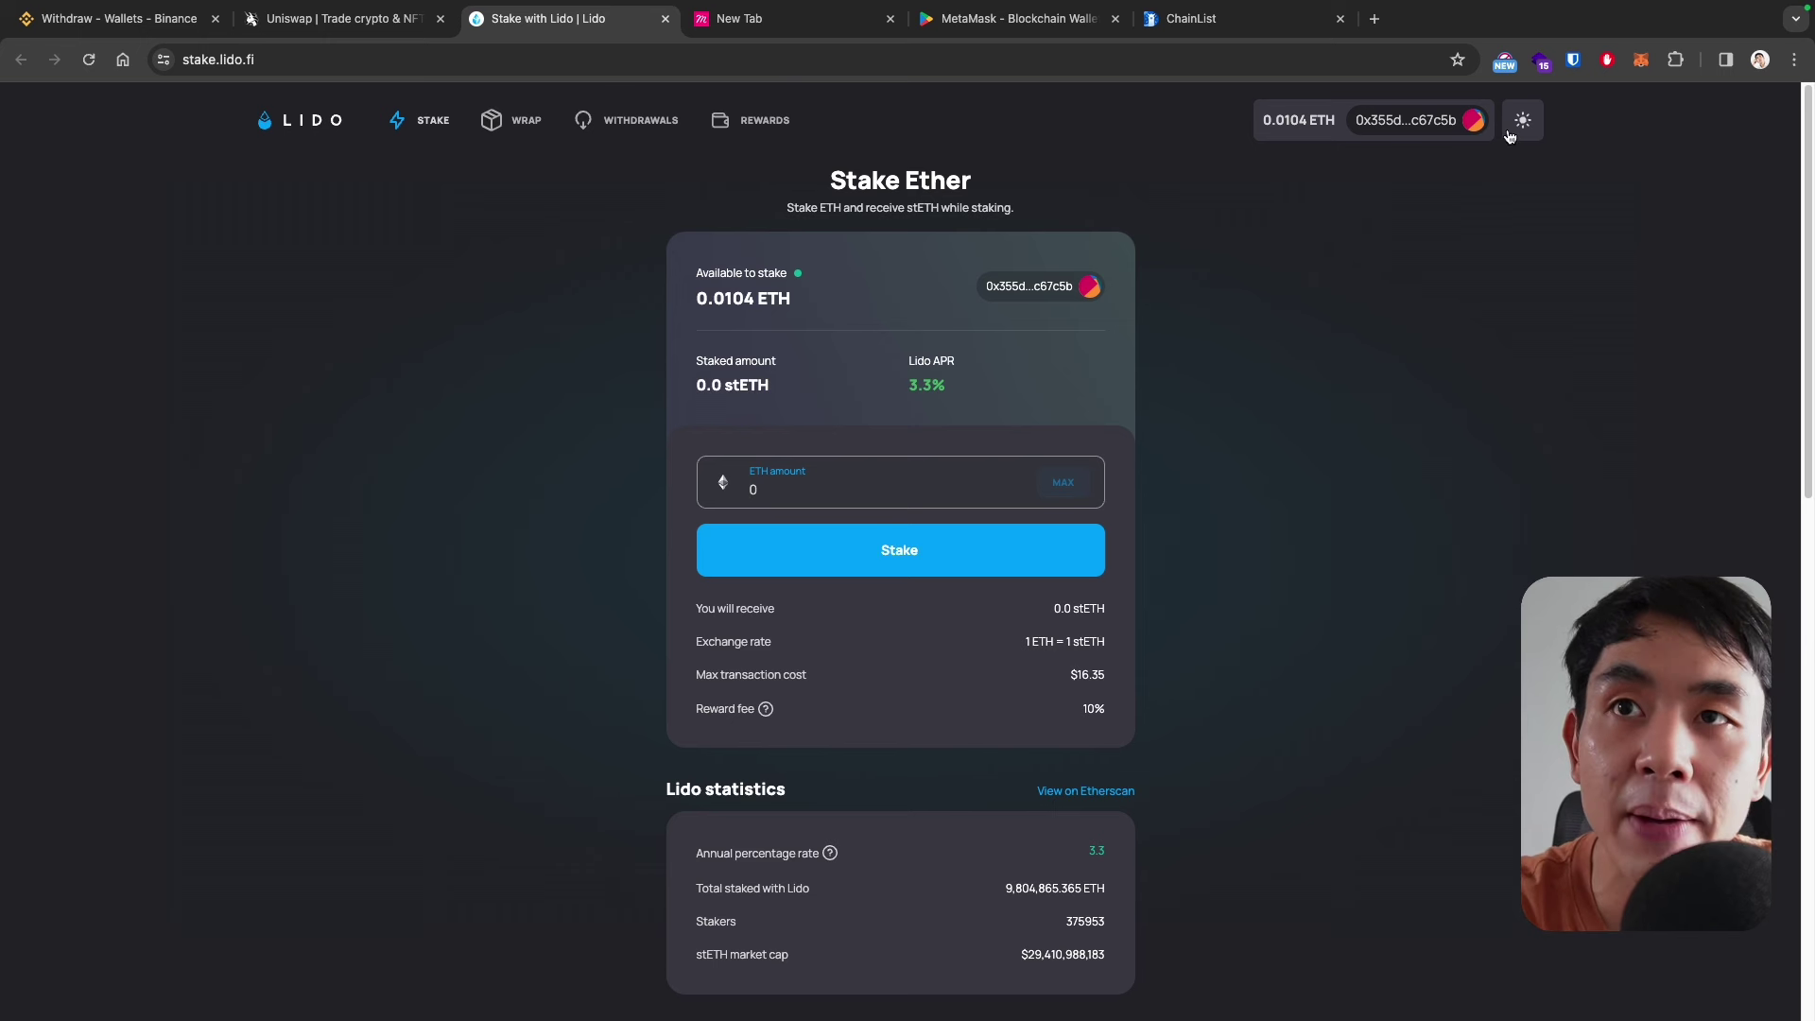
{"action": "left_click", "coordinate": [1639, 61]}
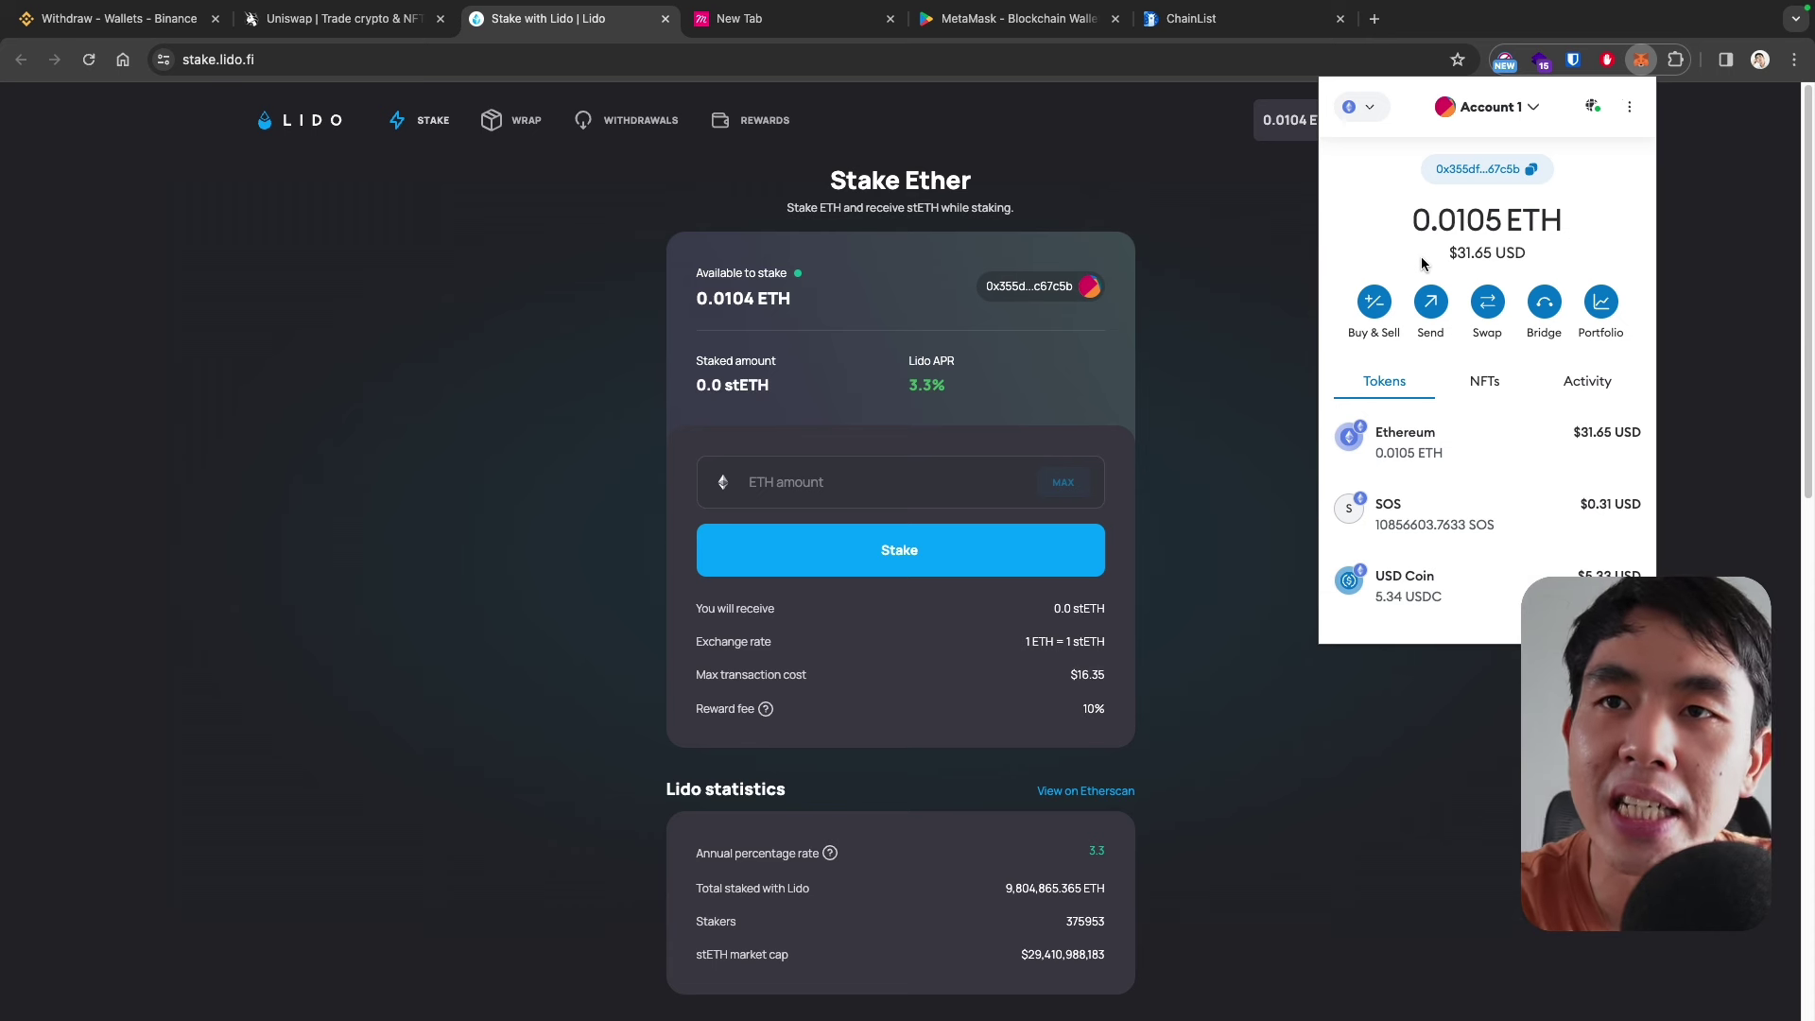
{"action": "left_click", "coordinate": [1383, 123]}
{"action": "scroll", "coordinate": [1437, 282], "scroll_direction": "down", "scroll_amount": 2}
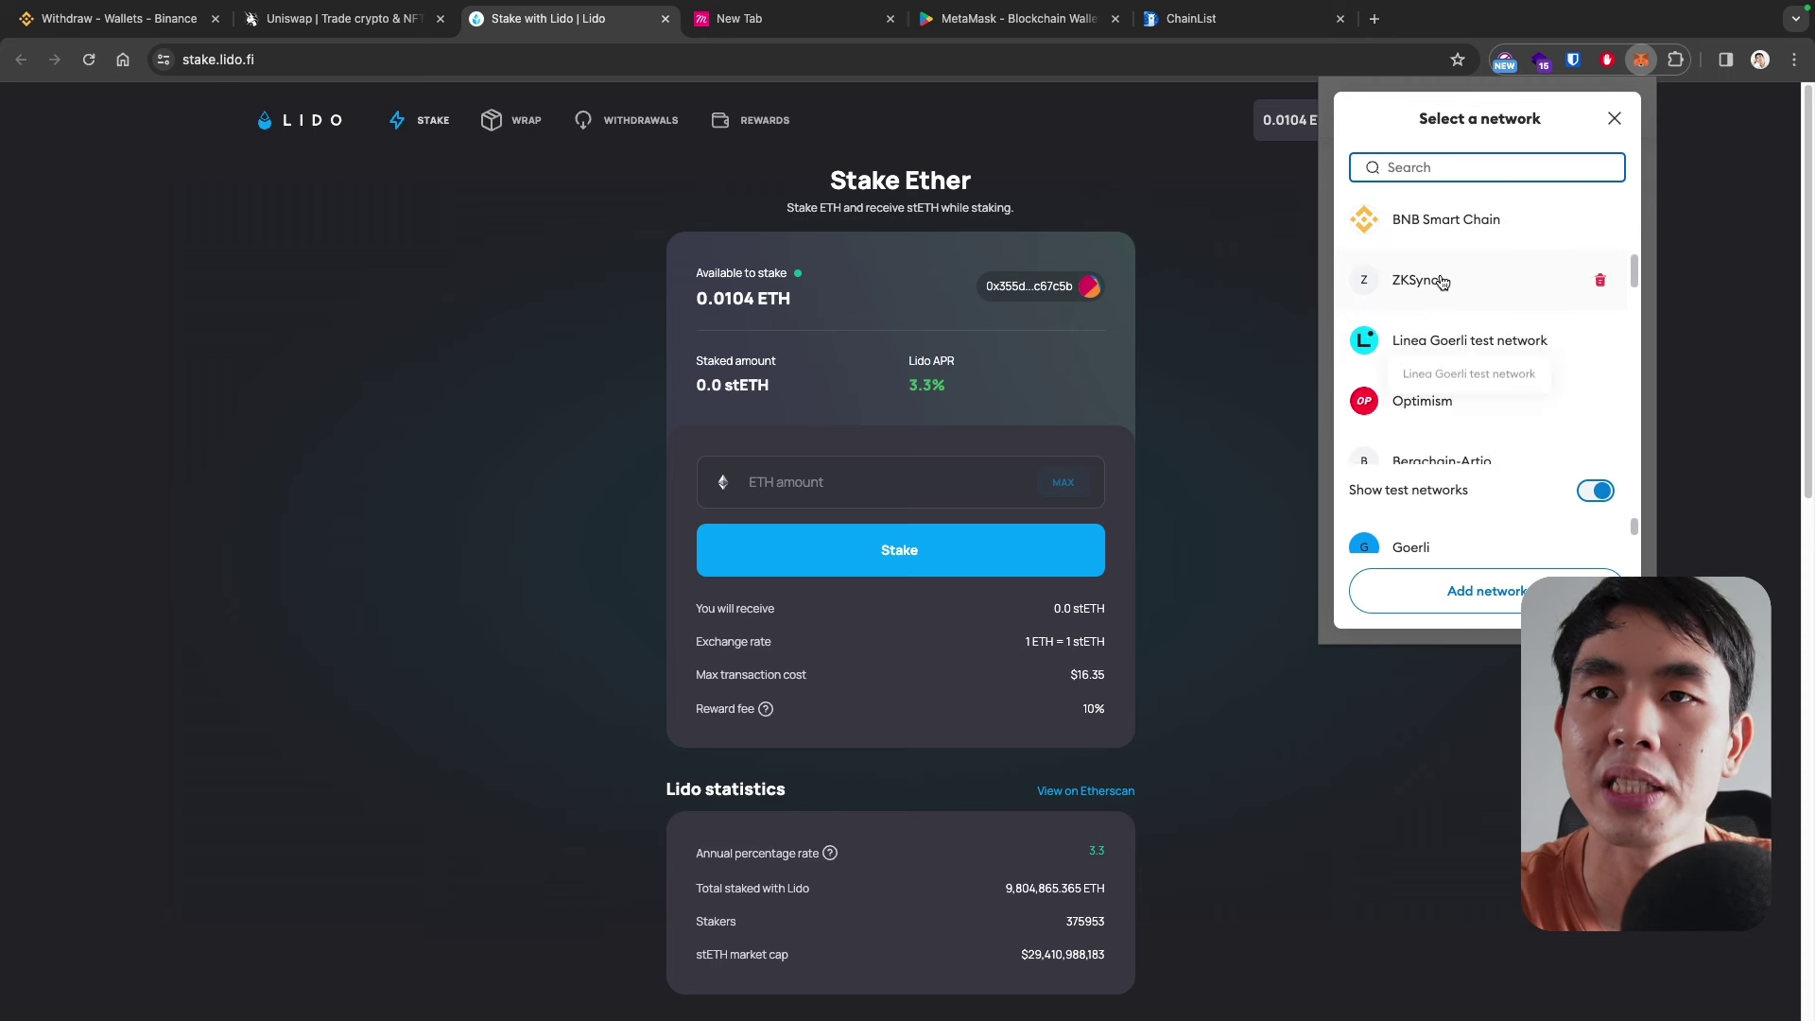
{"action": "left_click", "coordinate": [1442, 227]}
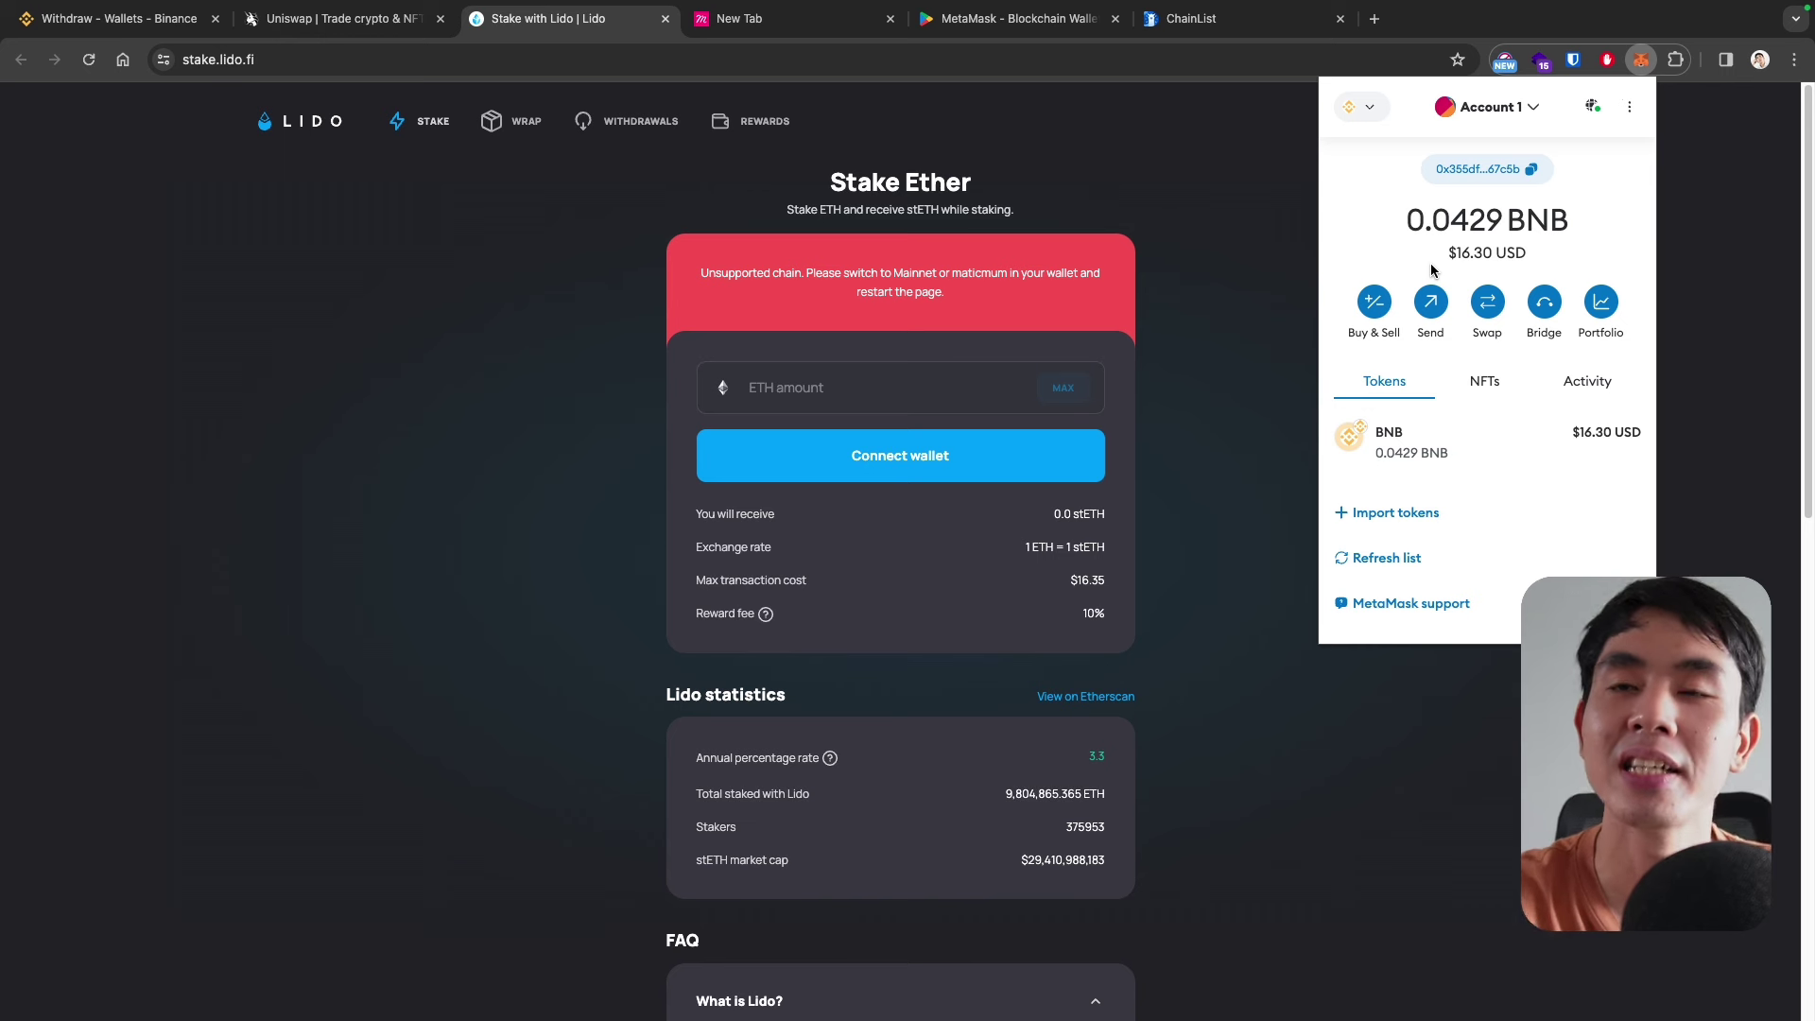
{"action": "left_click", "coordinate": [1364, 110]}
{"action": "left_click", "coordinate": [1431, 237]}
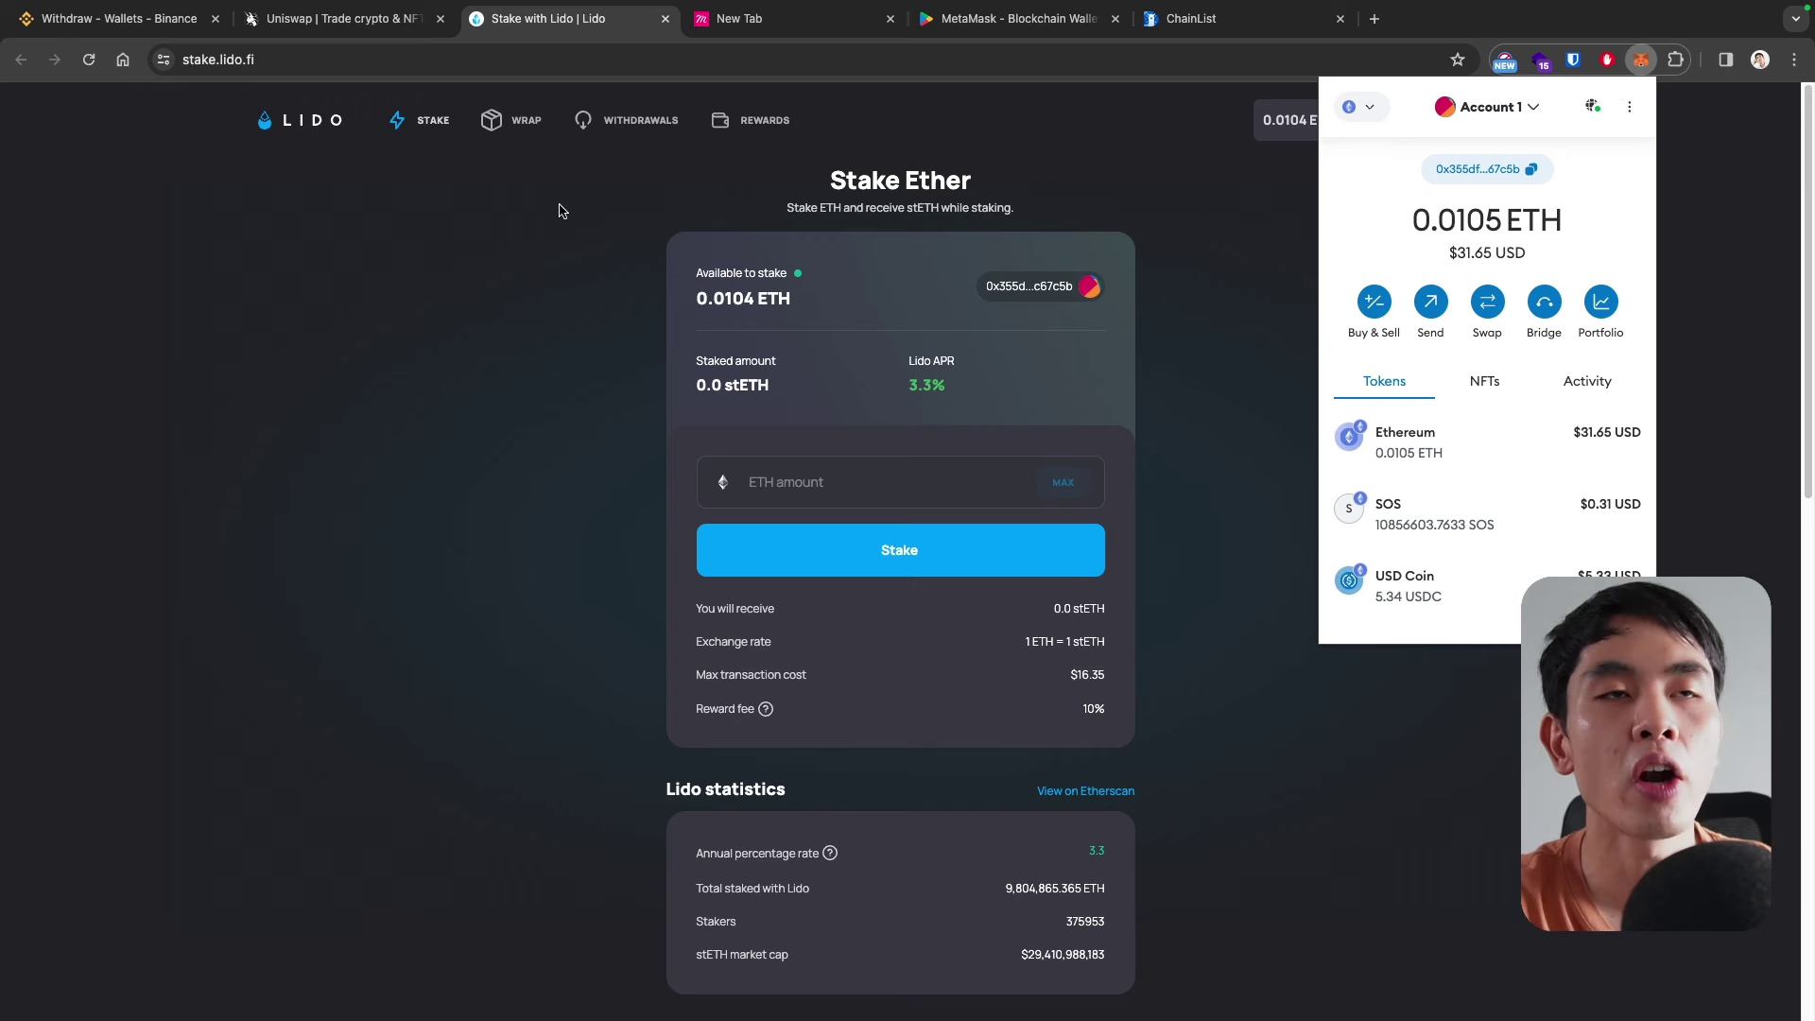
- Return to the Binance ETH withdrawal page and open the MetaMask wallet over it to compare both
{"action": "left_click", "coordinate": [118, 18]}
{"action": "scroll", "coordinate": [161, 334], "scroll_direction": "up", "scroll_amount": 1}
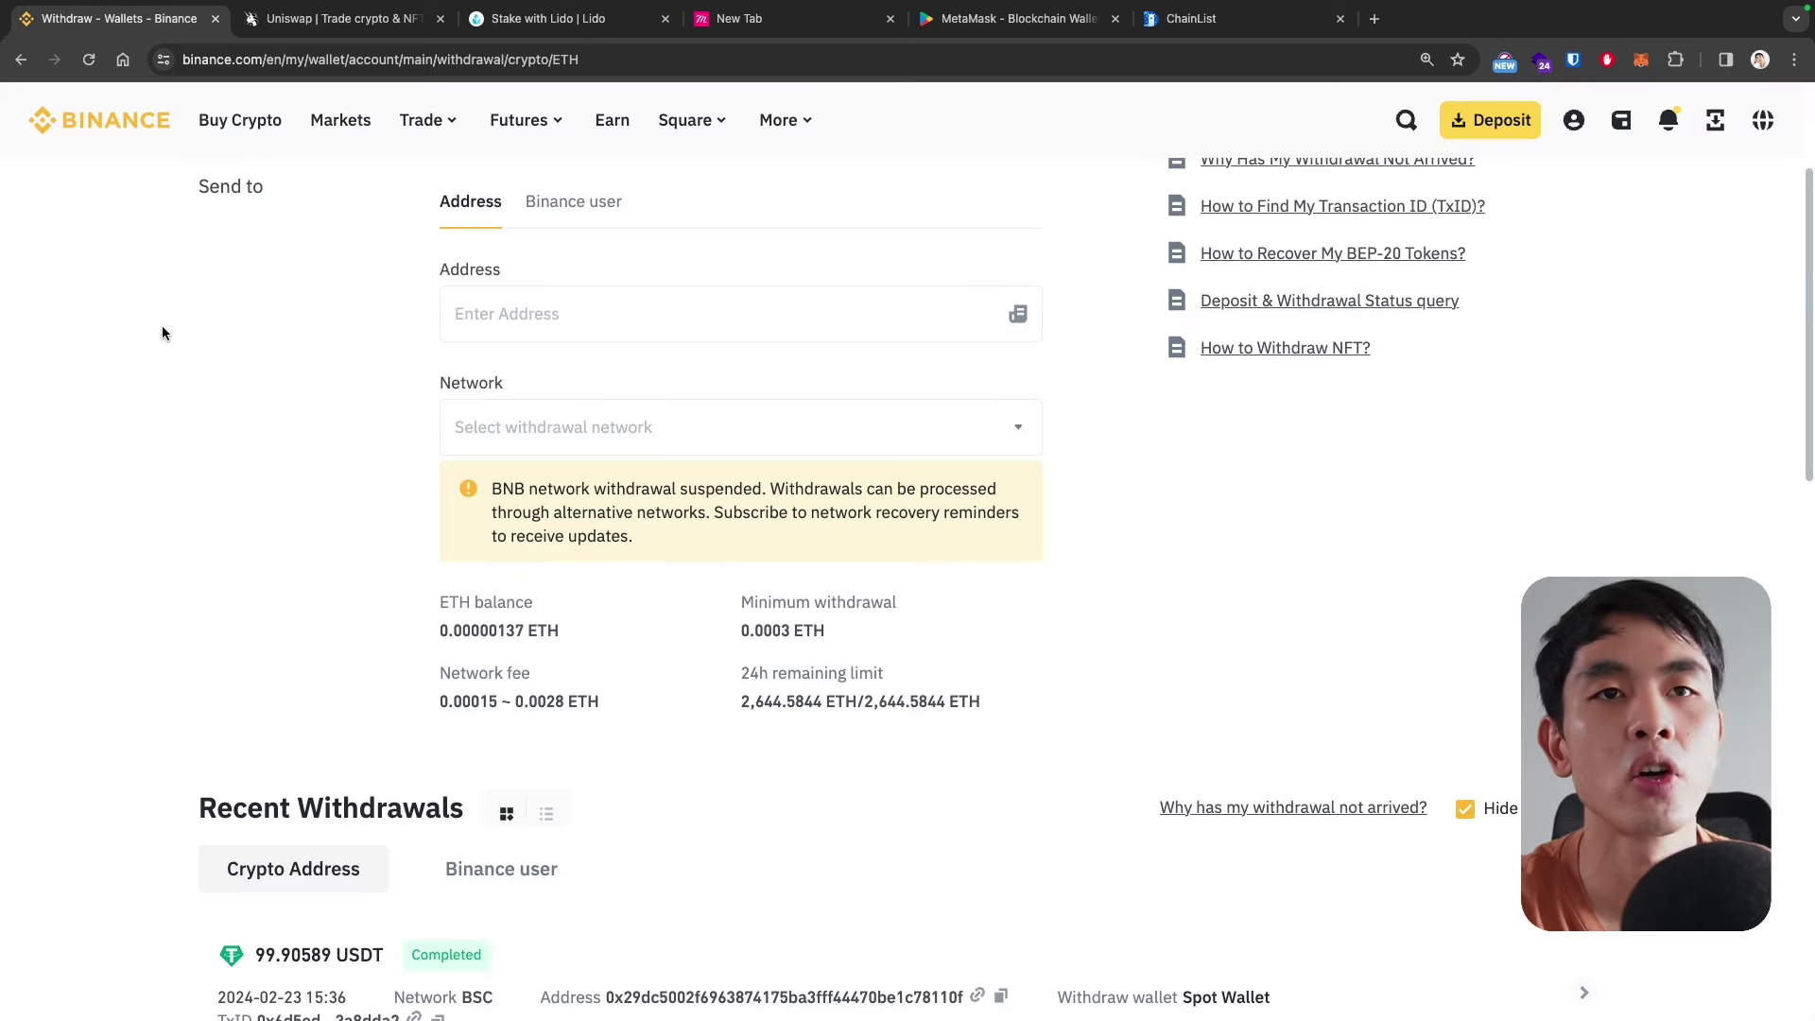
{"action": "scroll", "coordinate": [162, 325], "scroll_direction": "up", "scroll_amount": 3}
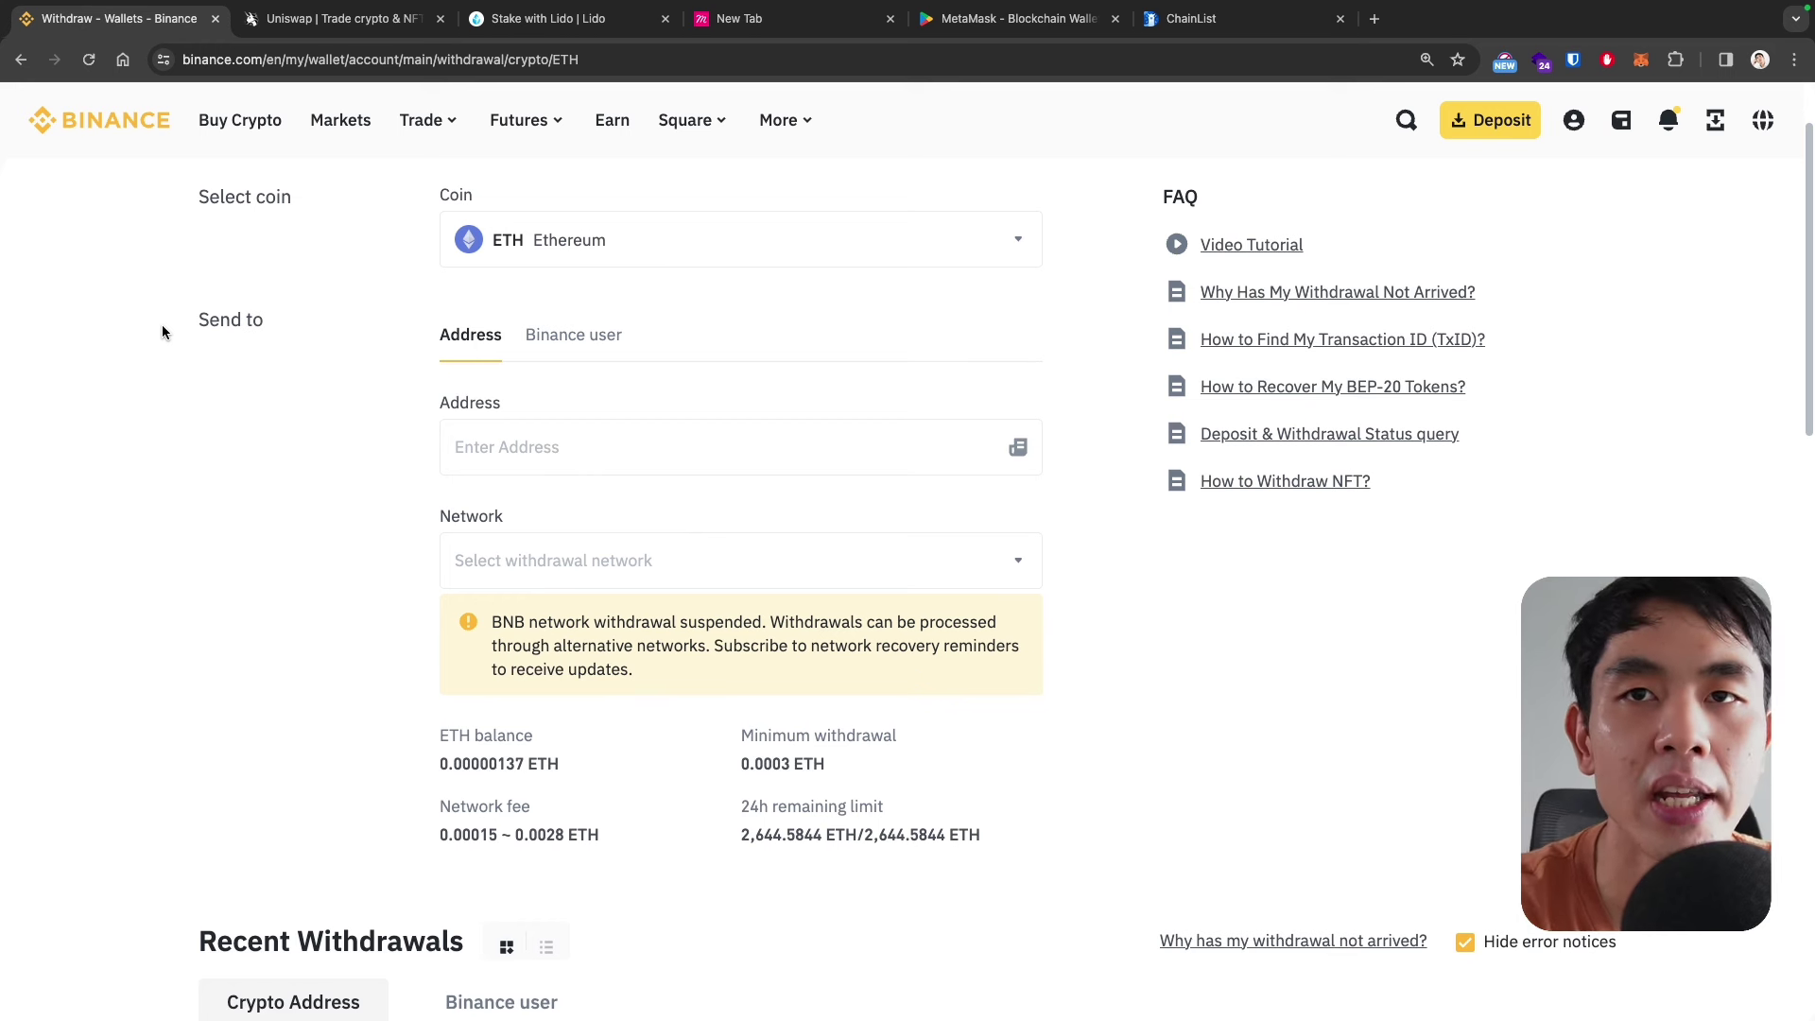
{"action": "left_click", "coordinate": [1641, 60]}
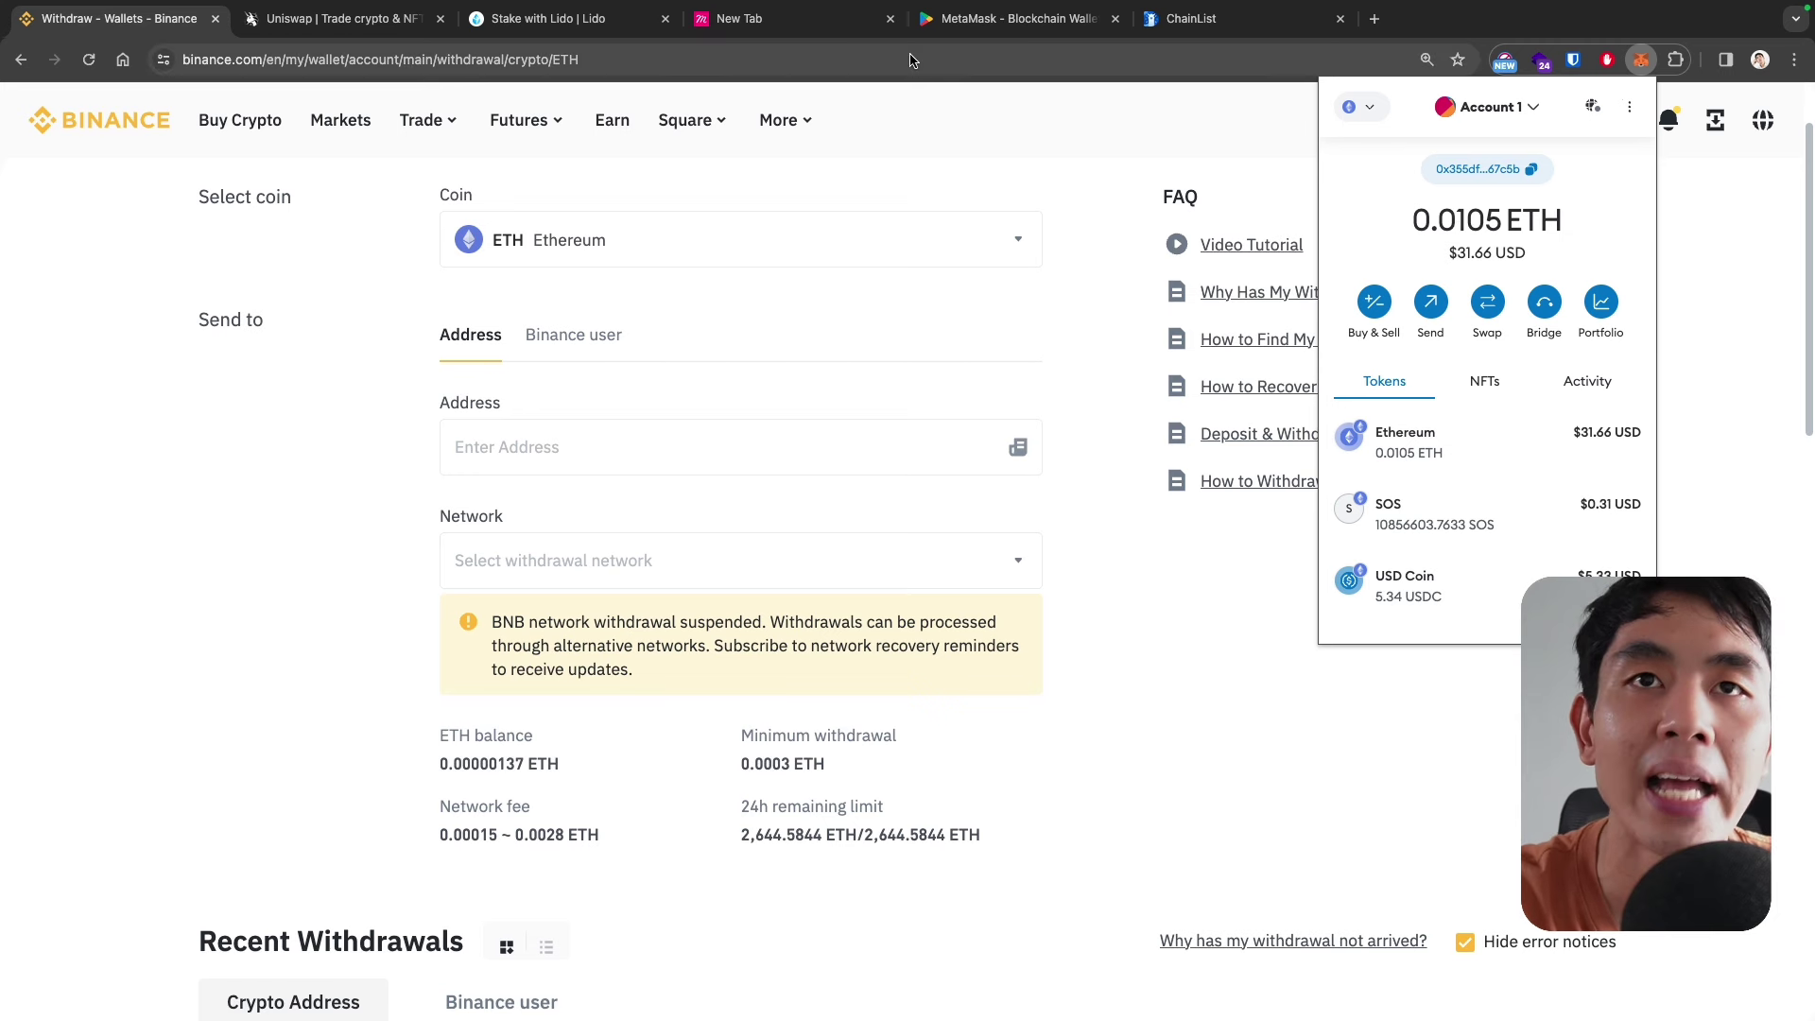
- Return to the Lido page and review its staking form and connected wallet balance
{"action": "left_click", "coordinate": [525, 28]}
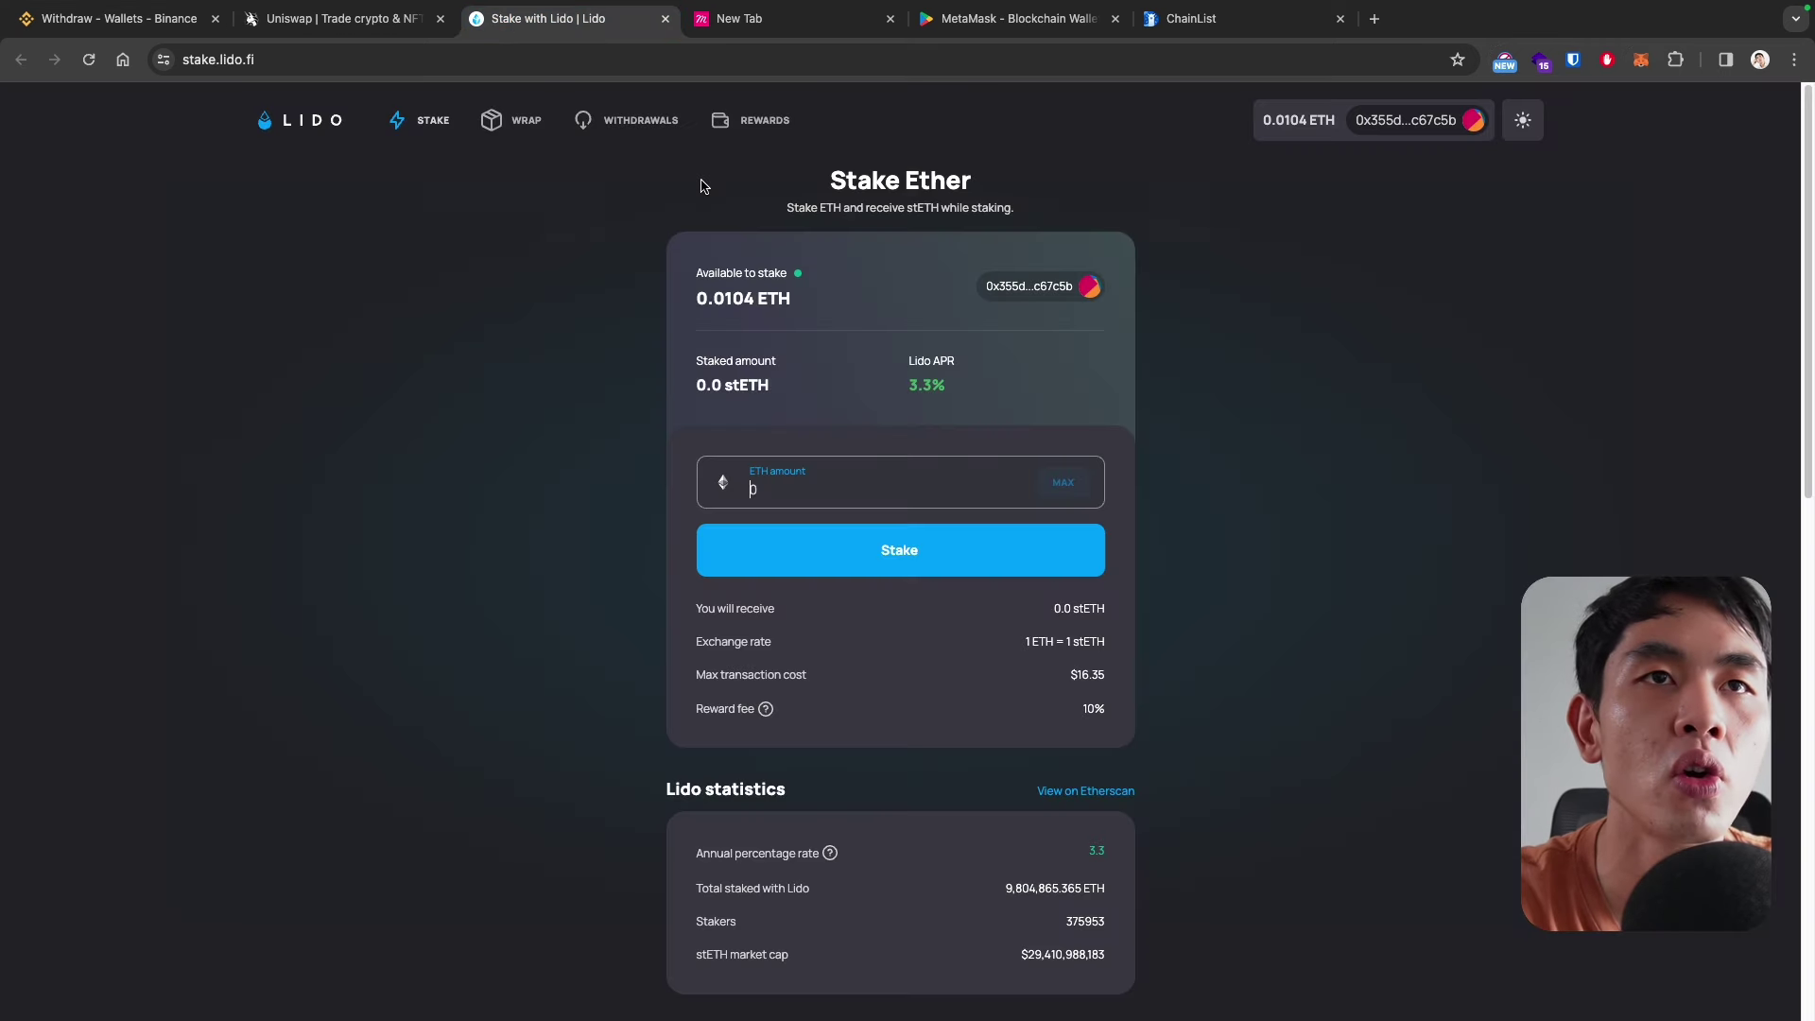
{"action": "scroll", "coordinate": [576, 402], "scroll_direction": "down", "scroll_amount": 2}
{"action": "left_click", "coordinate": [794, 319]}
{"action": "left_click", "coordinate": [1182, 320]}
{"action": "scroll", "coordinate": [1285, 312], "scroll_direction": "up", "scroll_amount": 2}
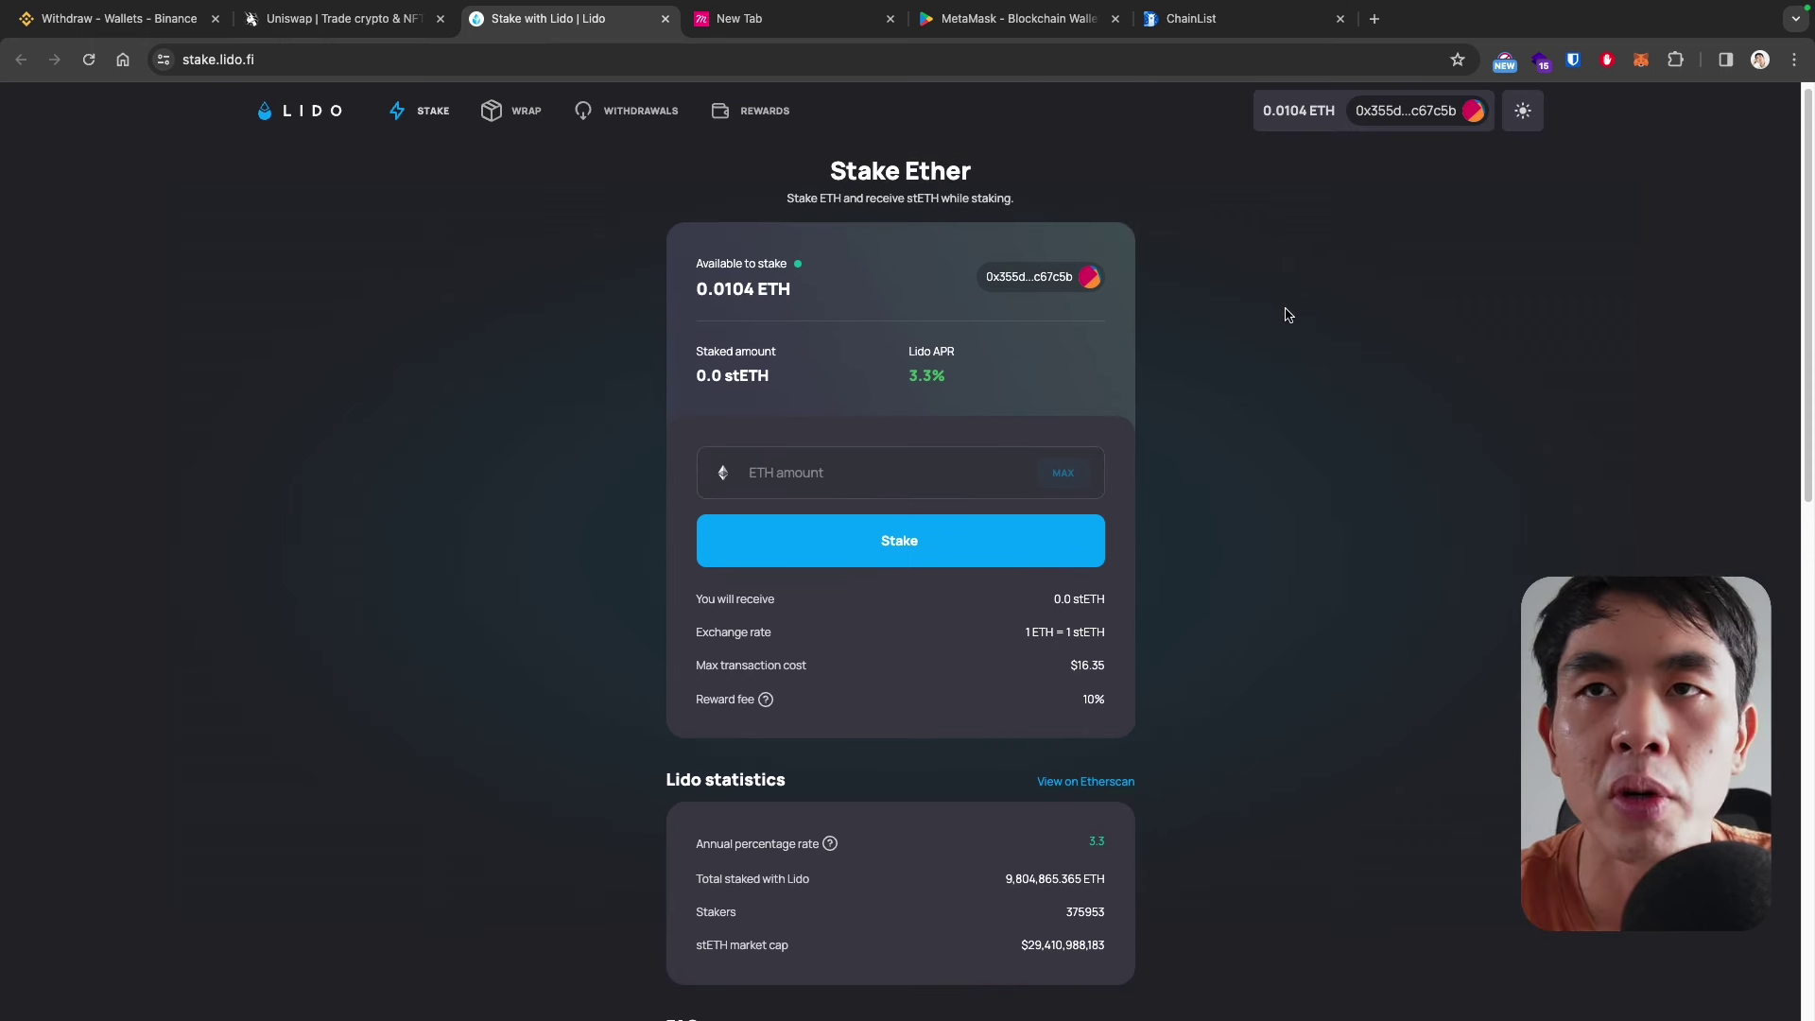
- Browse the networks available in MetaMask and switch the active network to BNB Smart Chain, closing the wallet when done
{"action": "left_click", "coordinate": [1641, 59]}
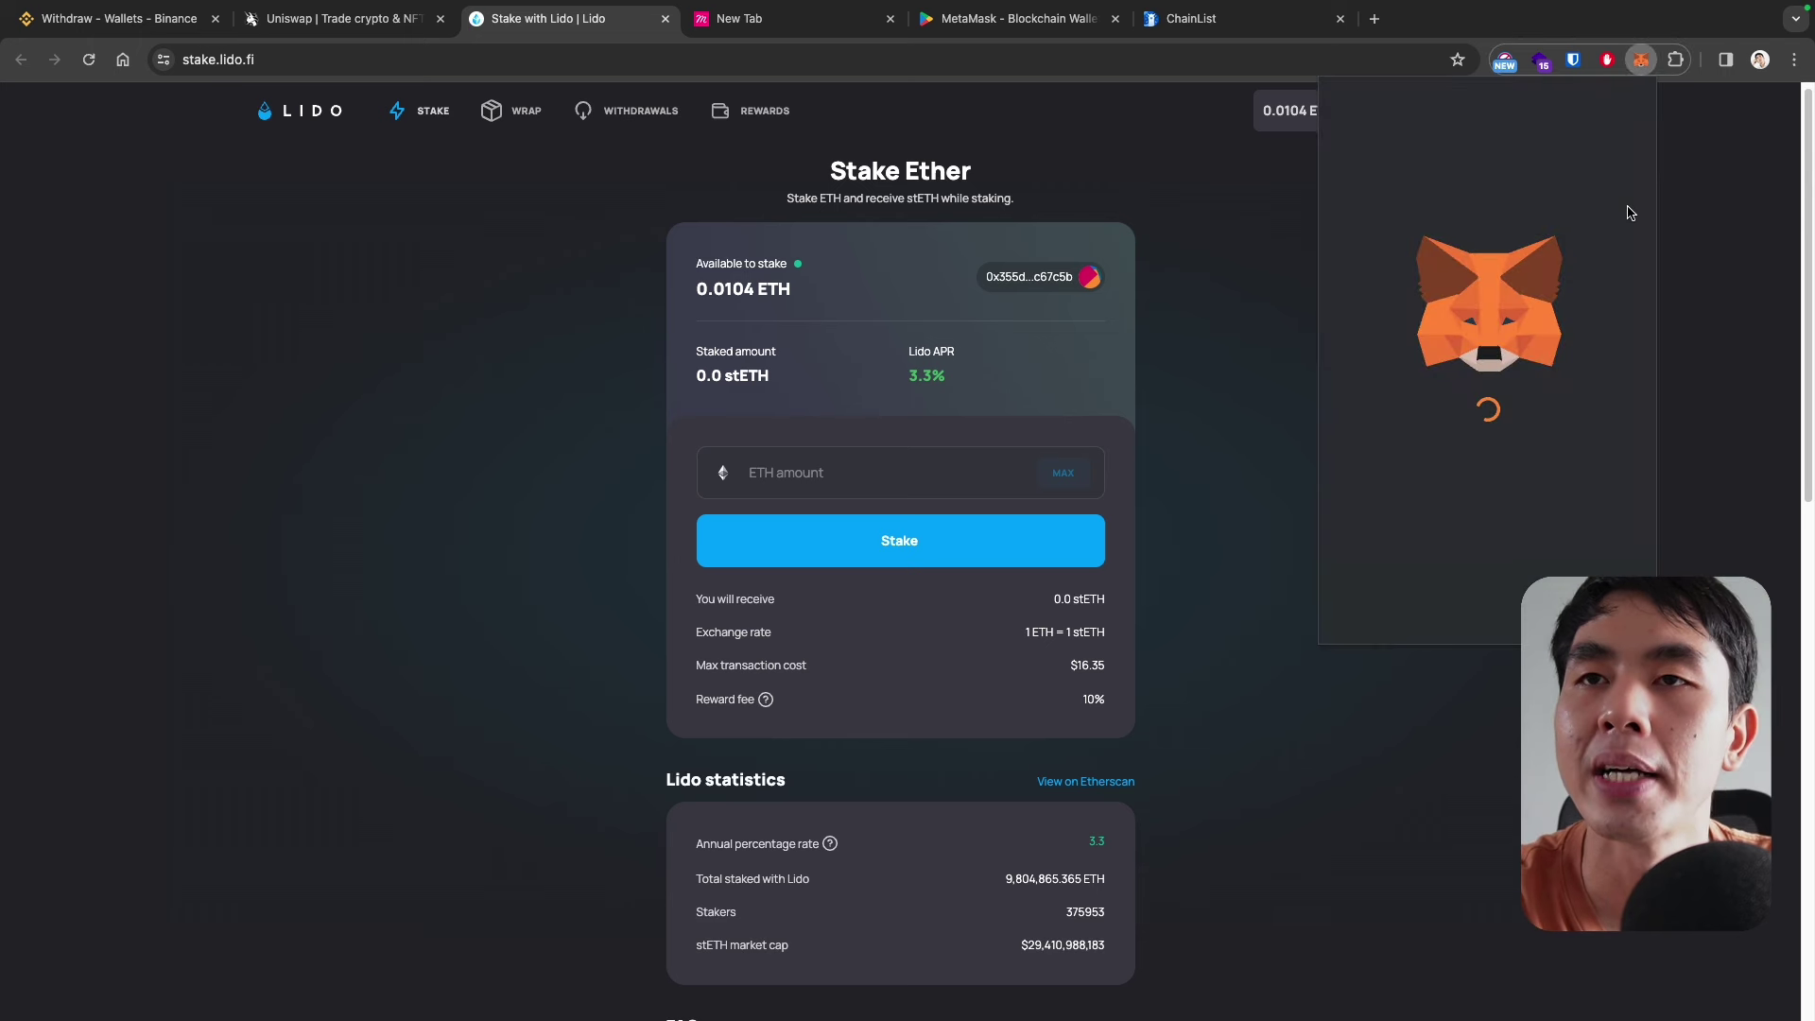
{"action": "left_click", "coordinate": [1368, 110]}
{"action": "scroll", "coordinate": [1418, 303], "scroll_direction": "down", "scroll_amount": 3}
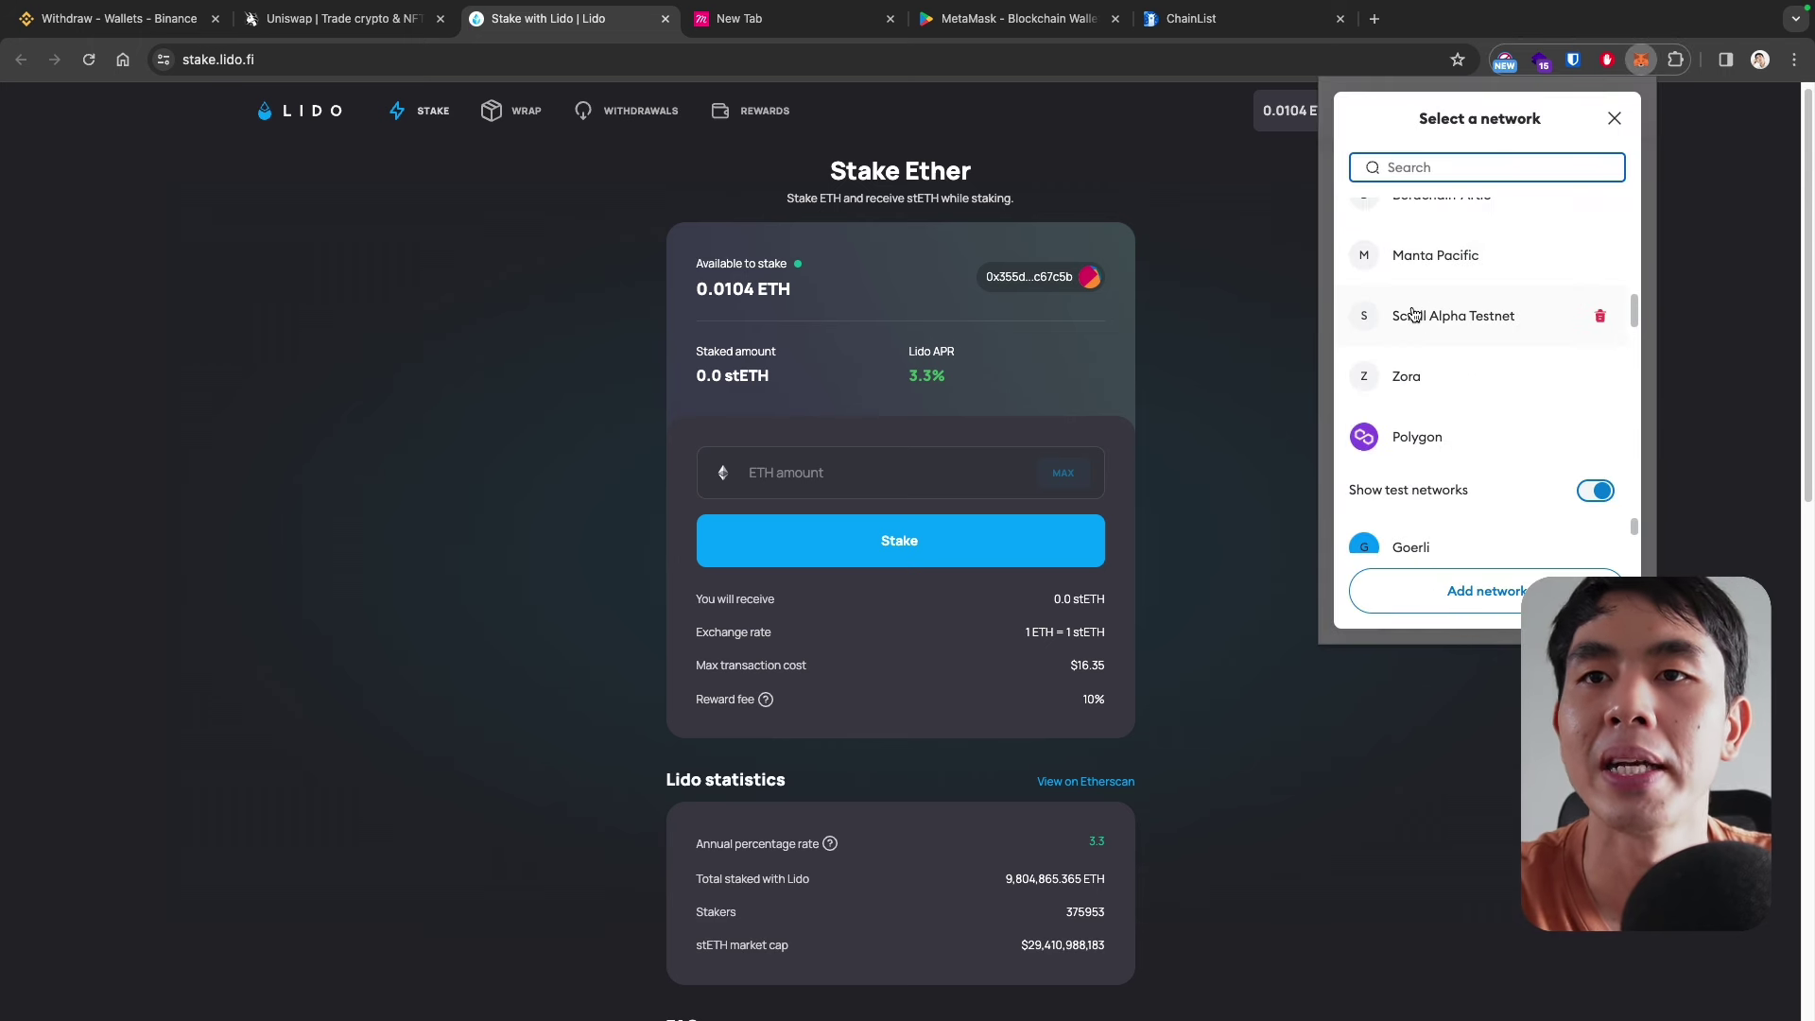
{"action": "scroll", "coordinate": [1427, 289], "scroll_direction": "up", "scroll_amount": 1}
{"action": "scroll", "coordinate": [1453, 283], "scroll_direction": "down", "scroll_amount": 2}
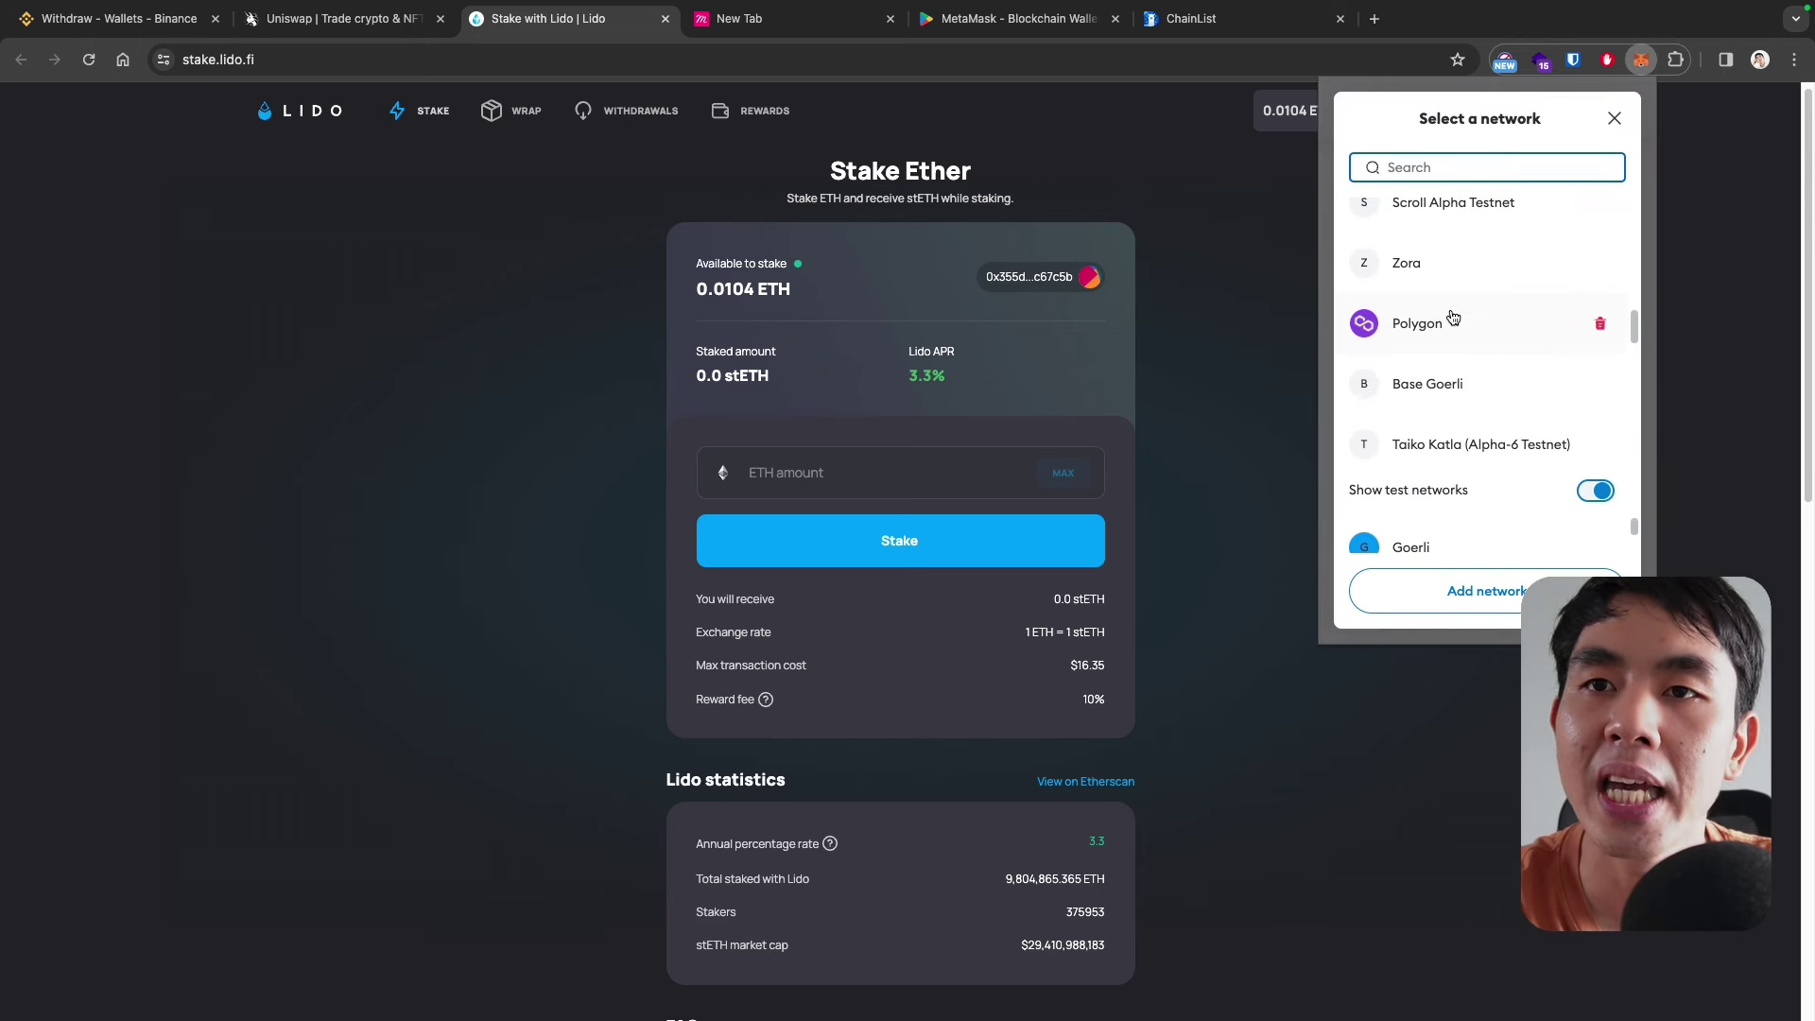
{"action": "scroll", "coordinate": [1453, 317], "scroll_direction": "up", "scroll_amount": 5}
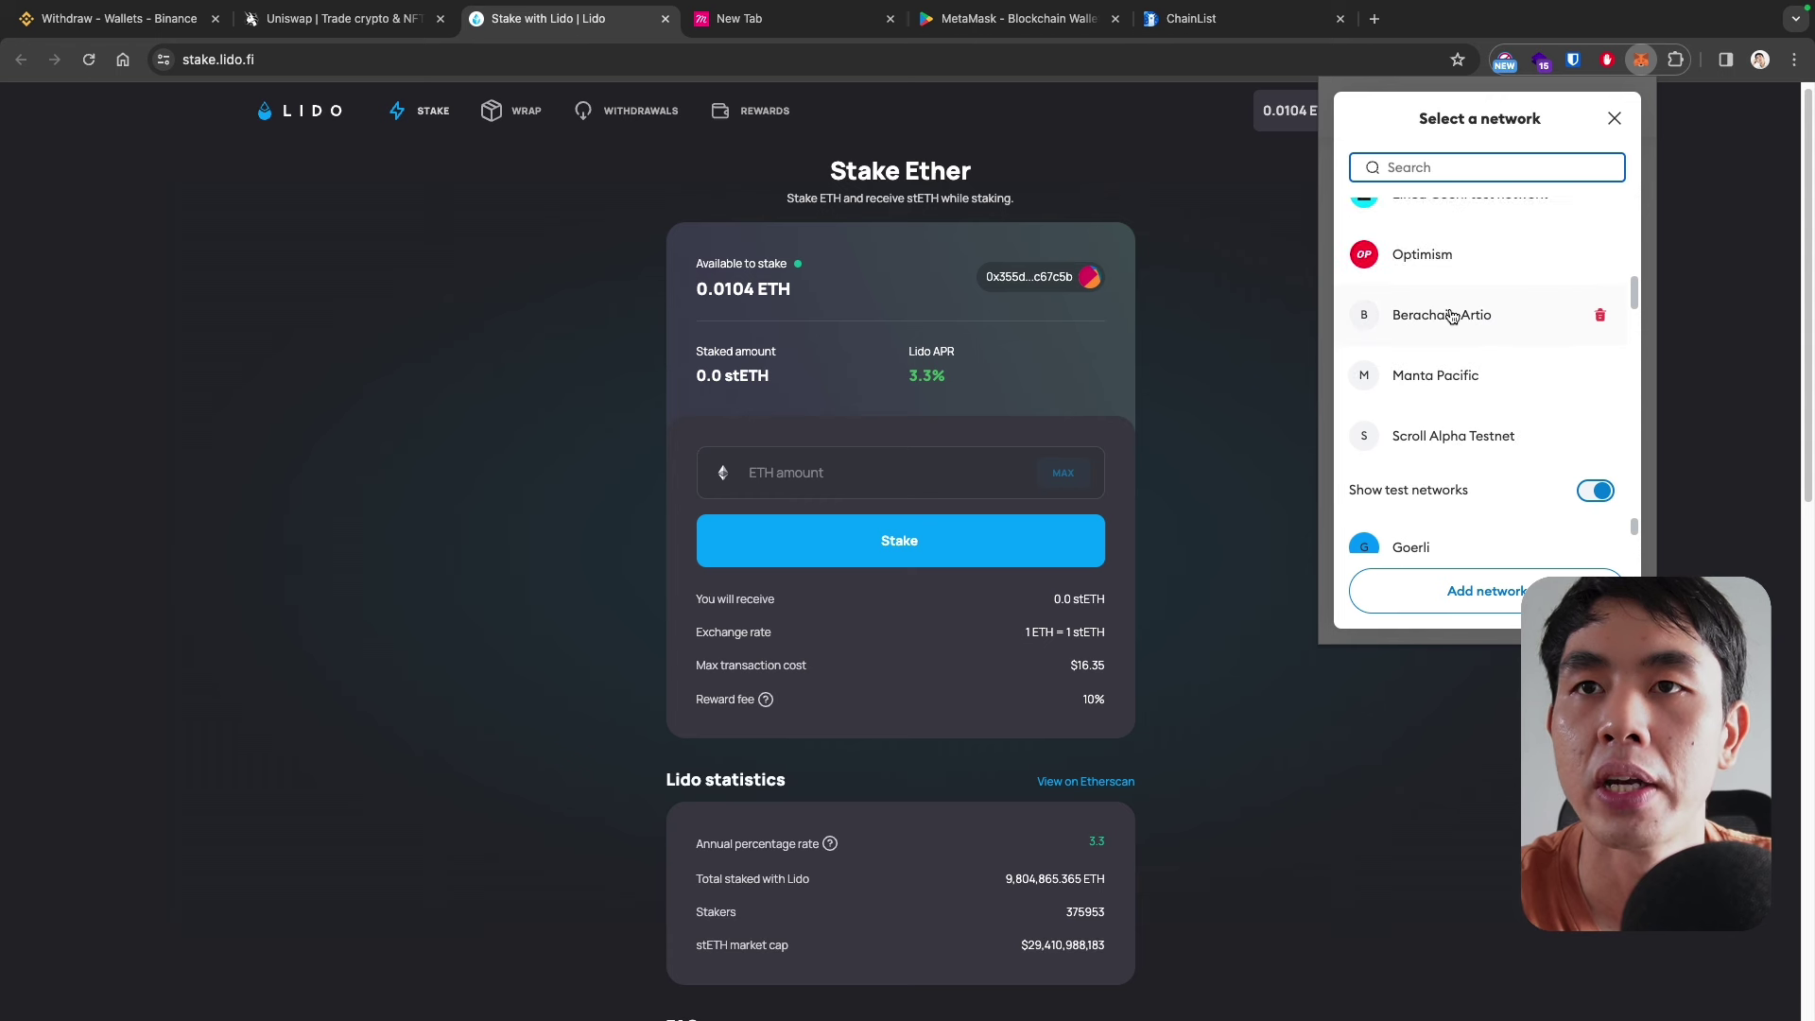
{"action": "scroll", "coordinate": [1453, 316], "scroll_direction": "down", "scroll_amount": 6}
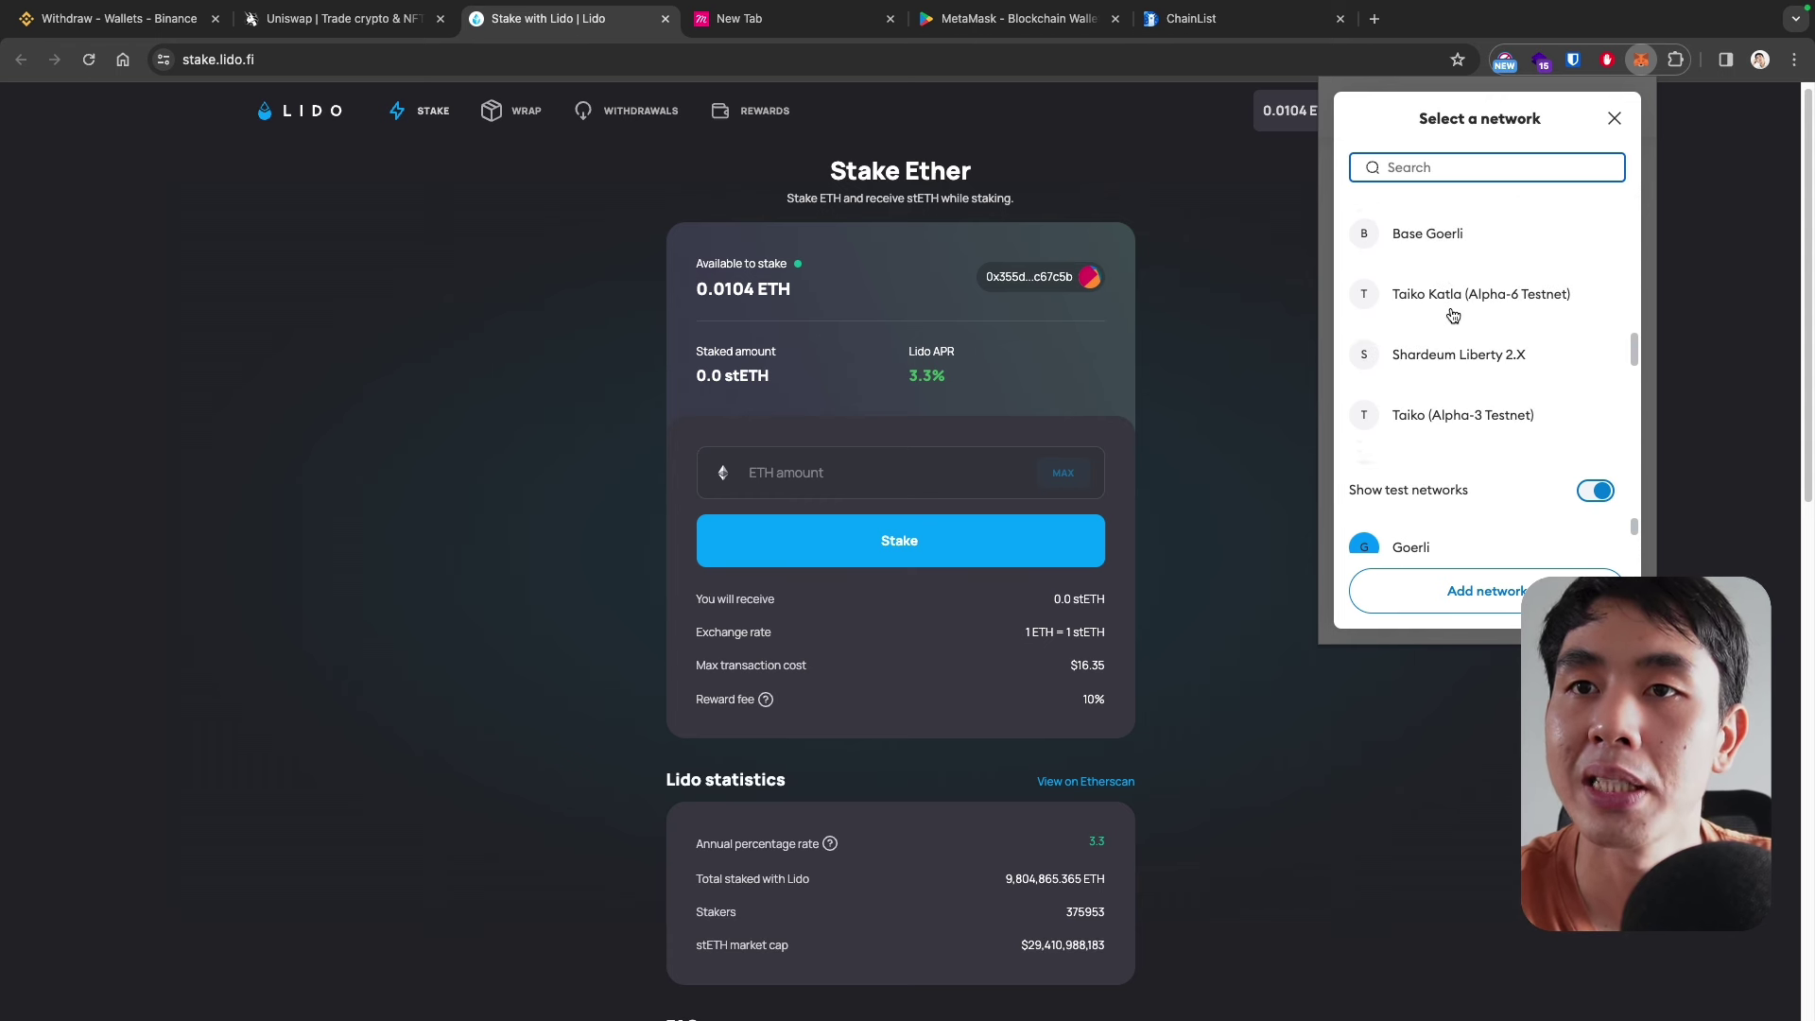
{"action": "mouse_move", "coordinate": [1453, 315]}
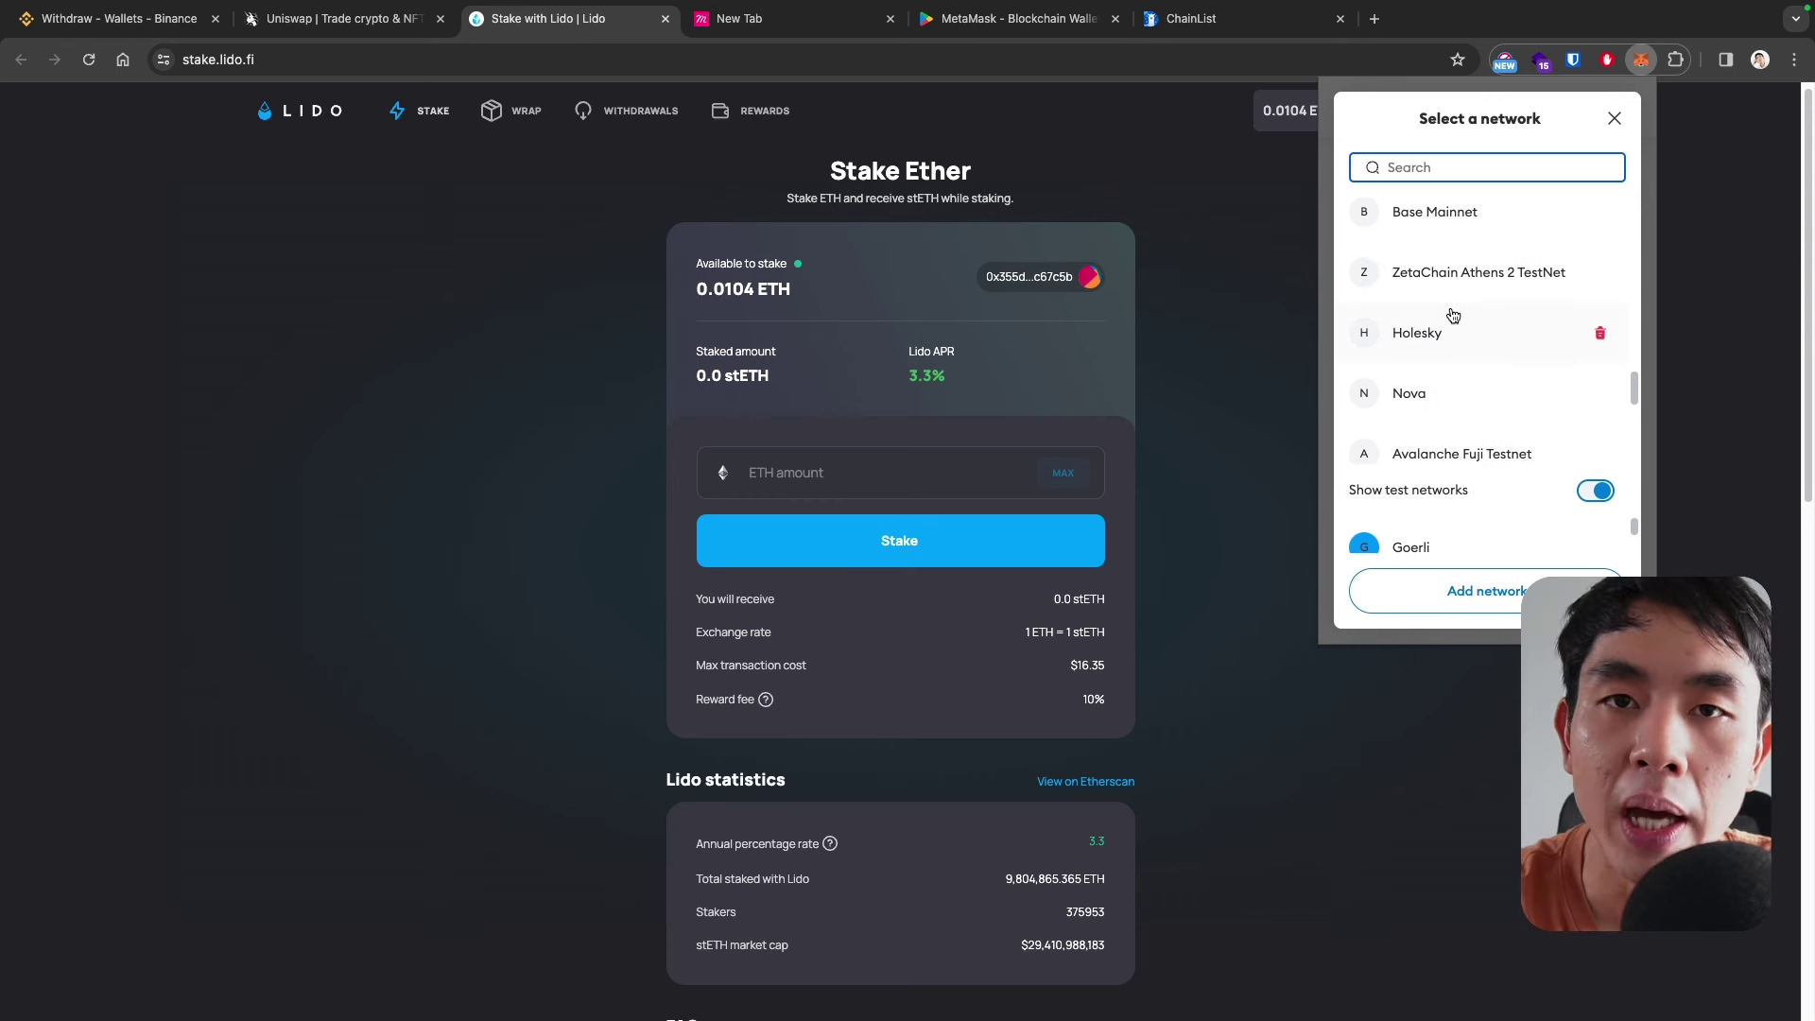
{"action": "scroll", "coordinate": [1453, 315], "scroll_direction": "down", "scroll_amount": 5}
{"action": "scroll", "coordinate": [1459, 331], "scroll_direction": "up", "scroll_amount": 7}
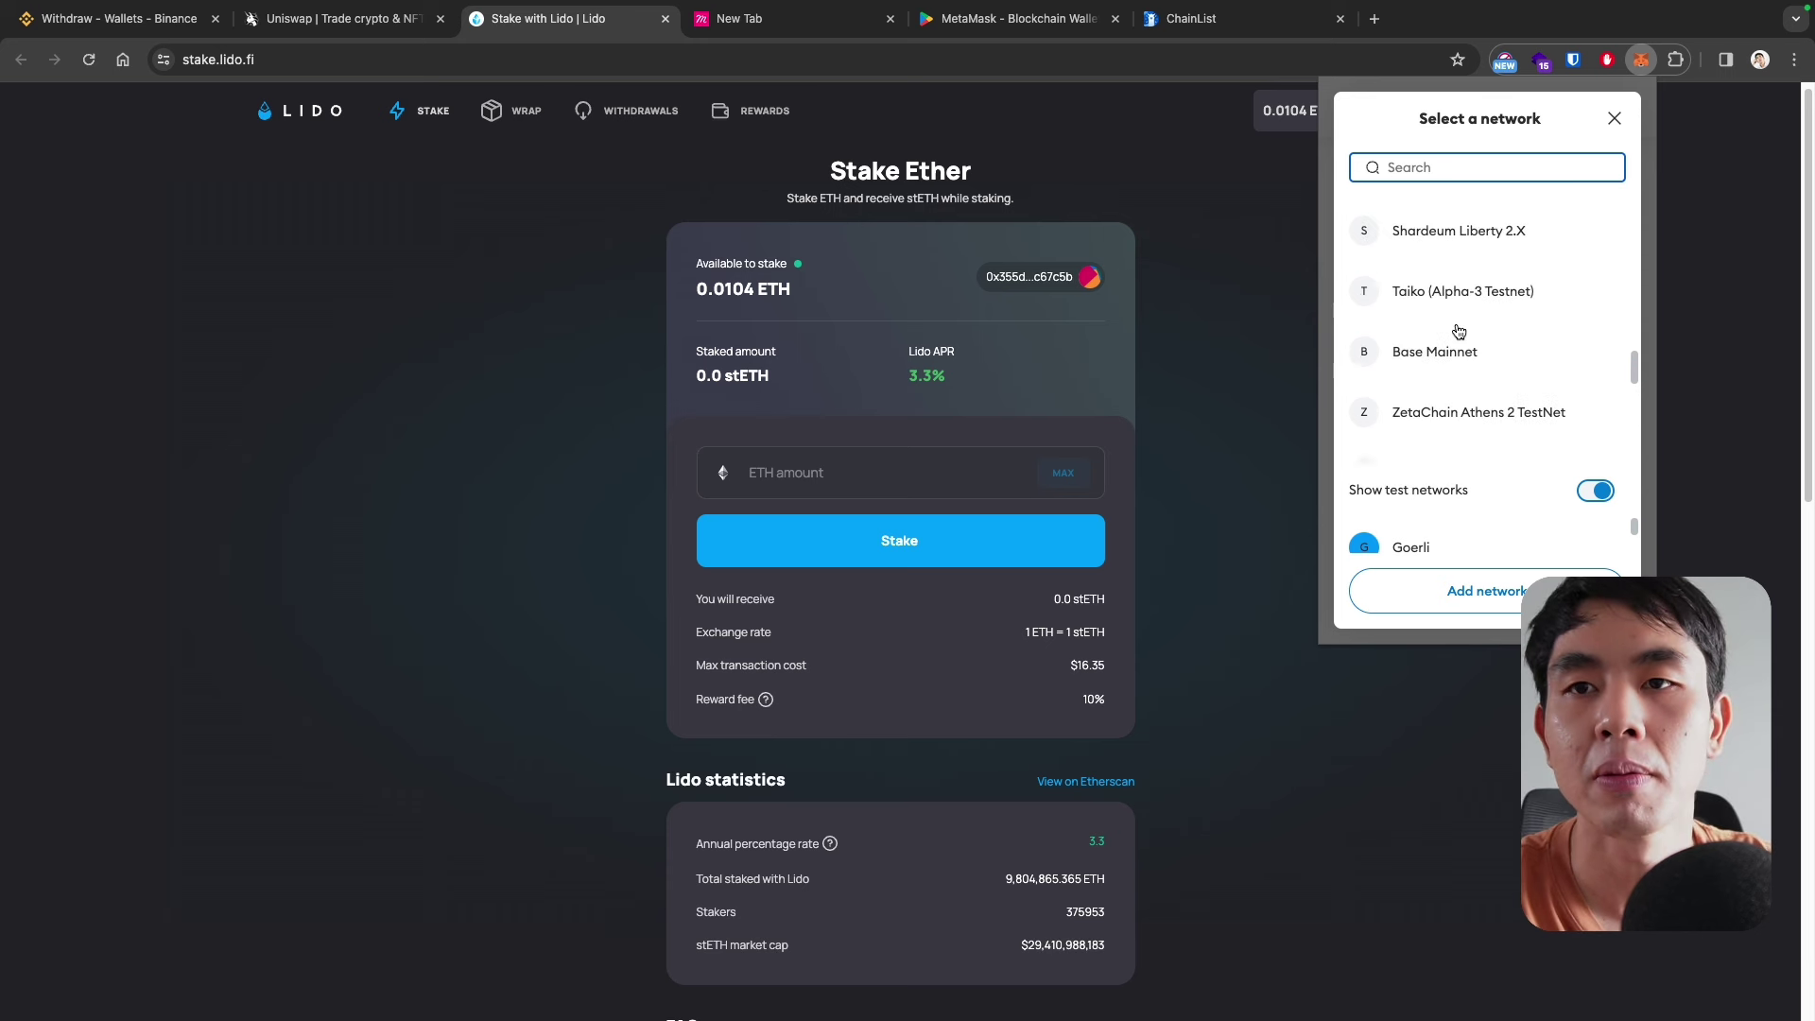
{"action": "scroll", "coordinate": [1459, 331], "scroll_direction": "up", "scroll_amount": 8}
{"action": "scroll", "coordinate": [1461, 333], "scroll_direction": "down", "scroll_amount": 4}
{"action": "left_click", "coordinate": [1474, 338]}
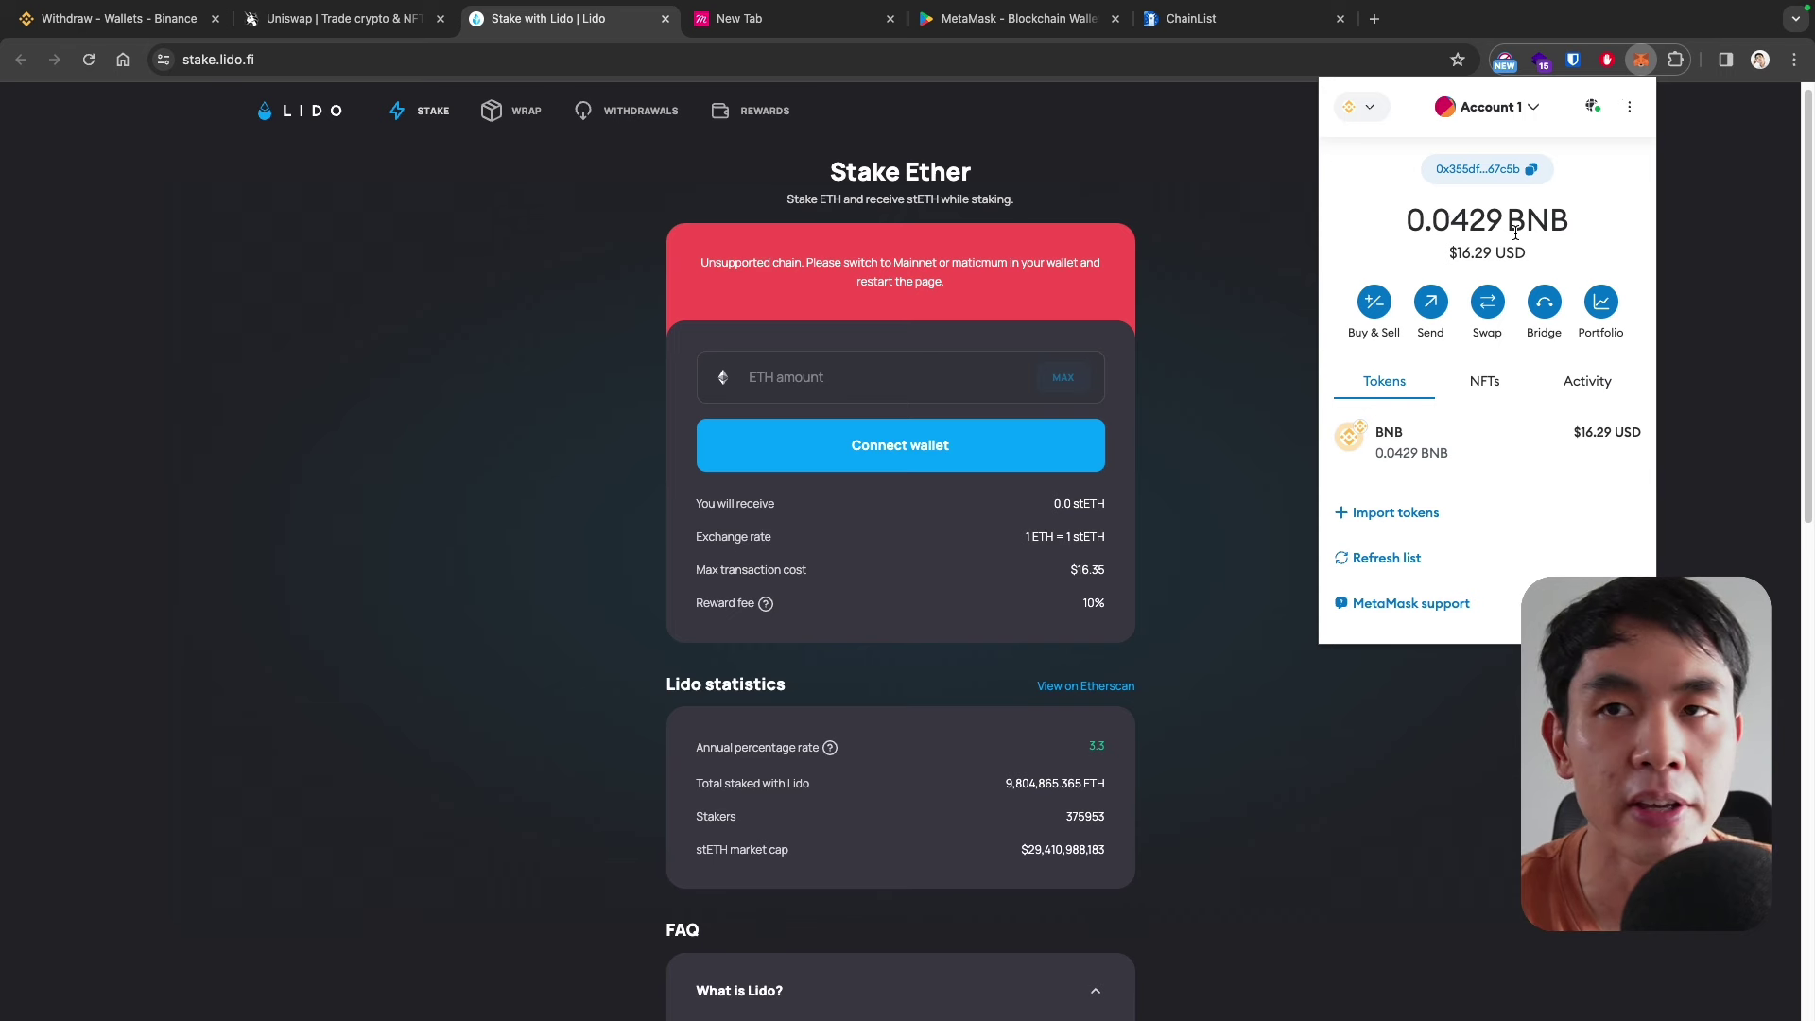
{"action": "left_click", "coordinate": [1262, 264]}
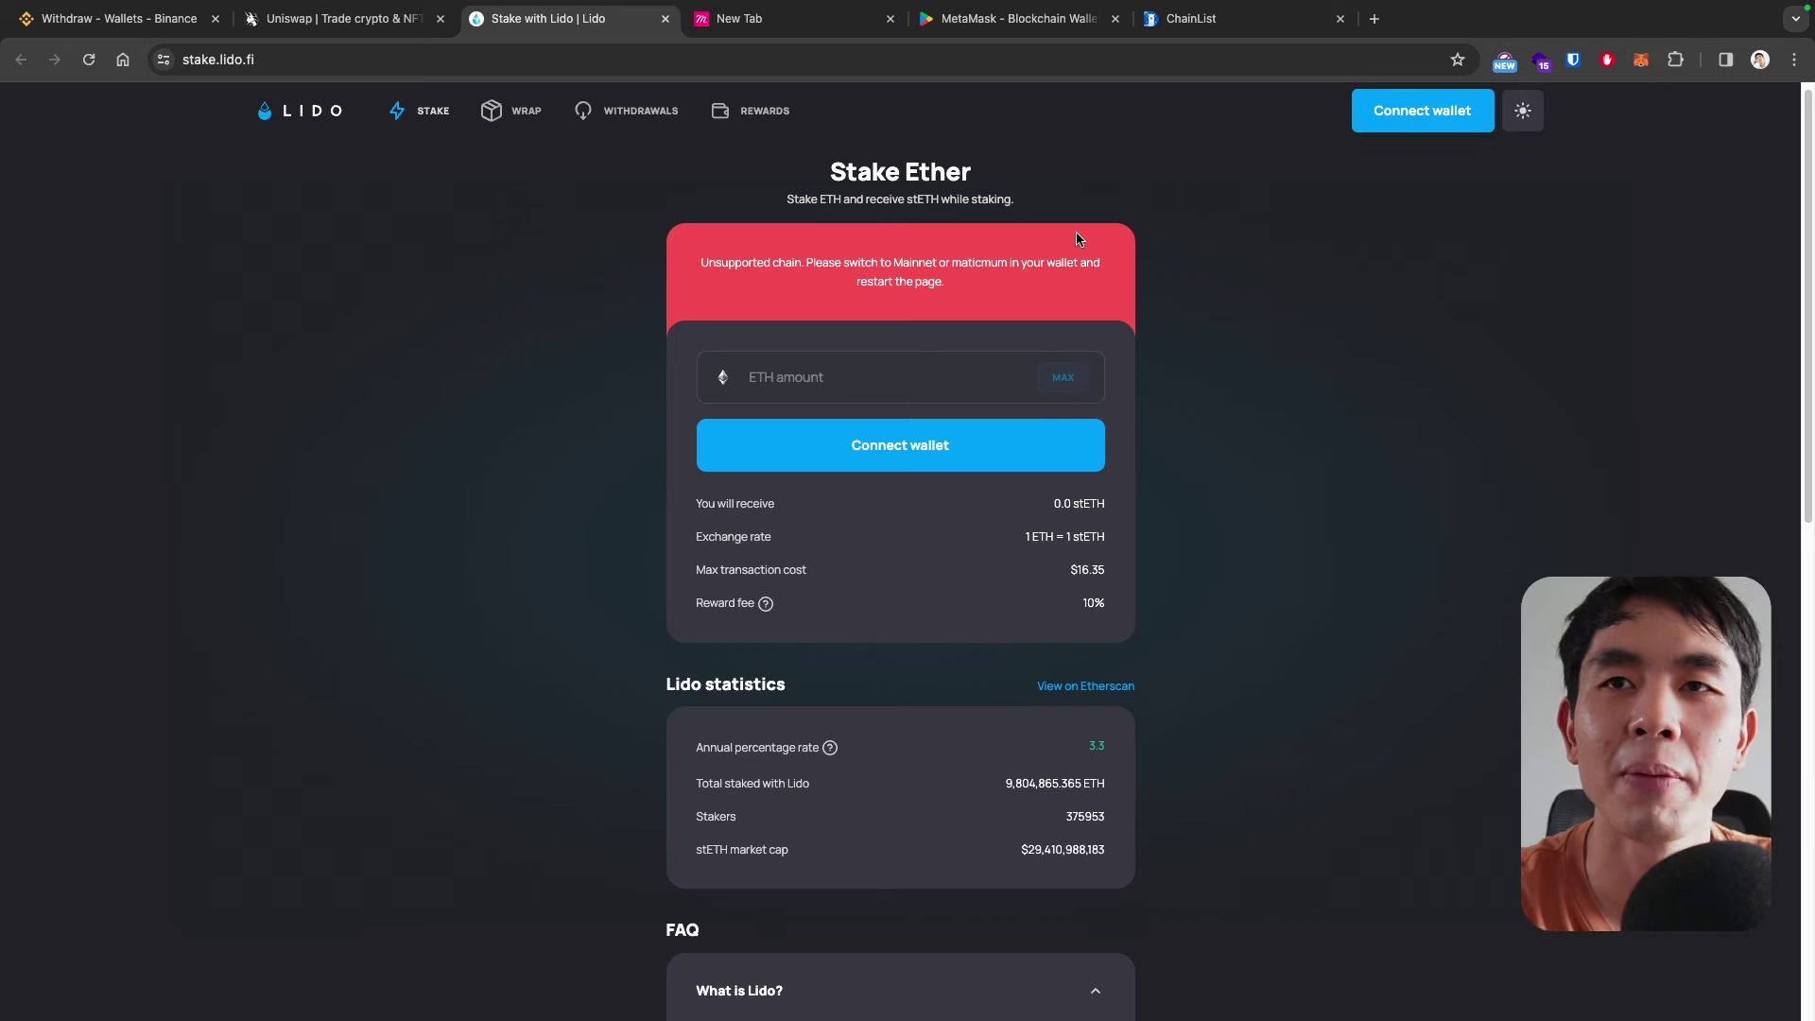
- Go back to the Binance ETH withdrawal page and review its coin, address and network fields, leaving the address empty
{"action": "left_click", "coordinate": [138, 29]}
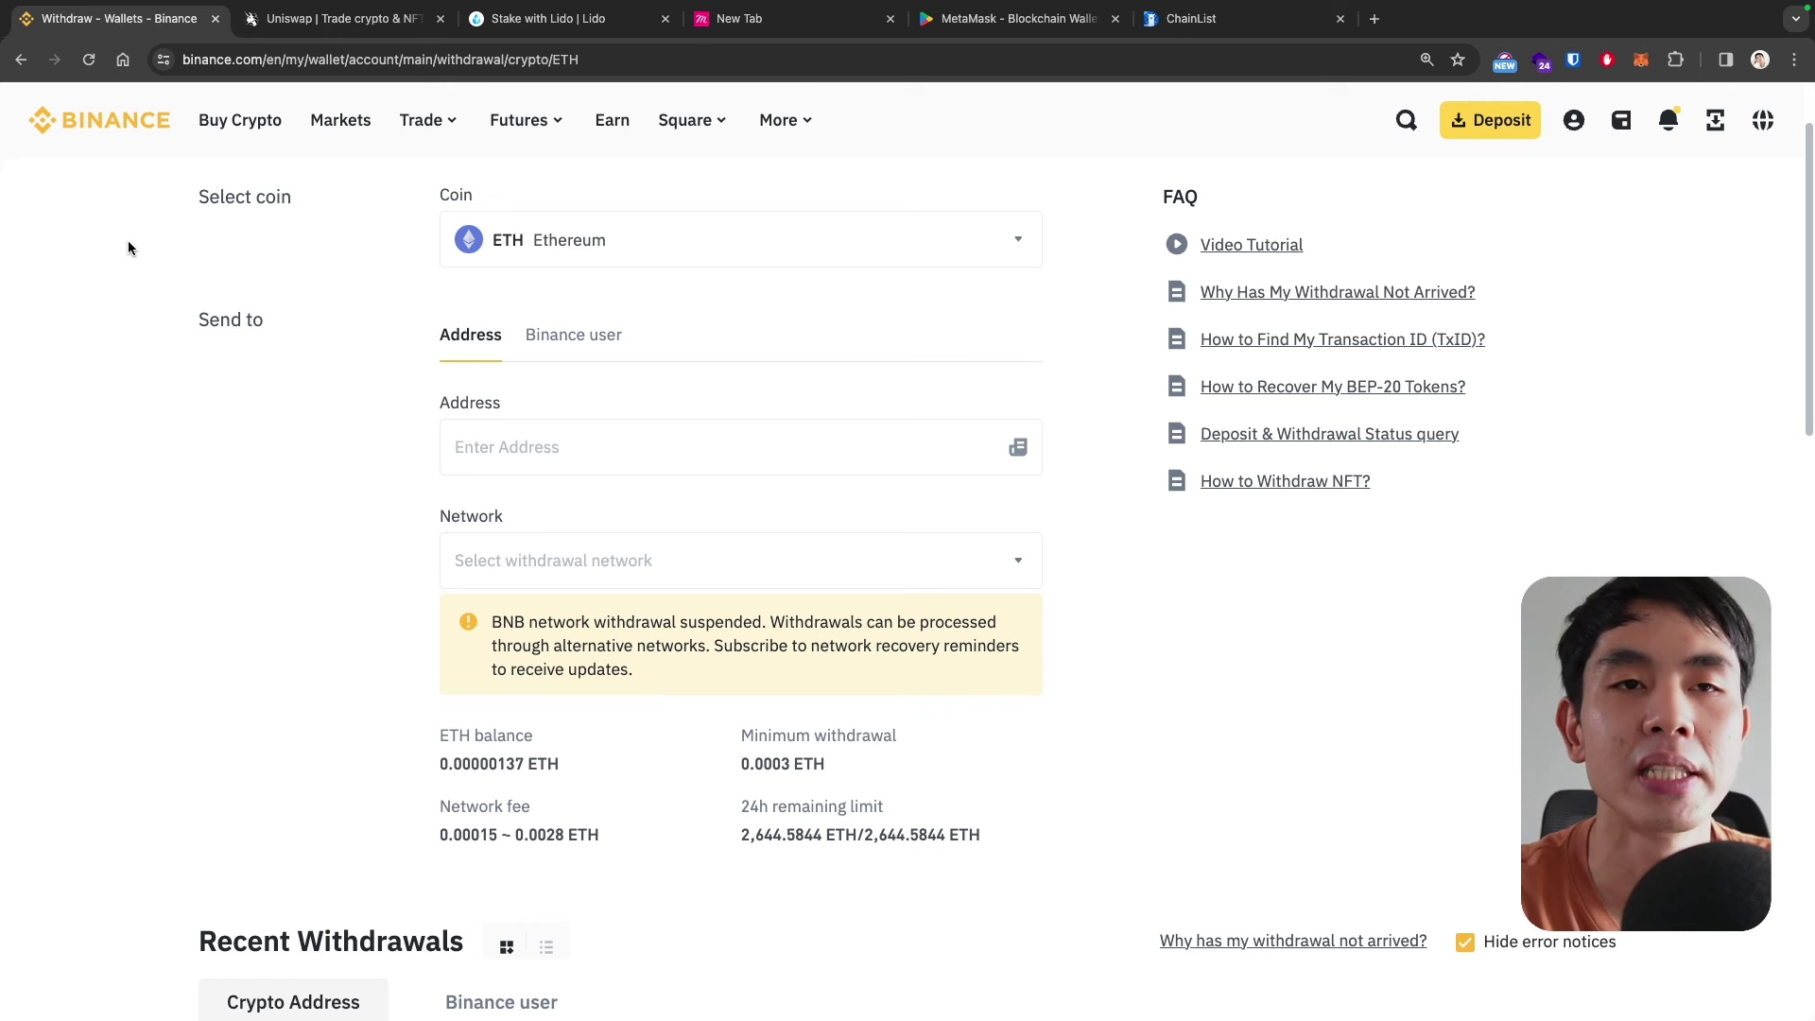
{"action": "scroll", "coordinate": [122, 307], "scroll_direction": "up", "scroll_amount": 1}
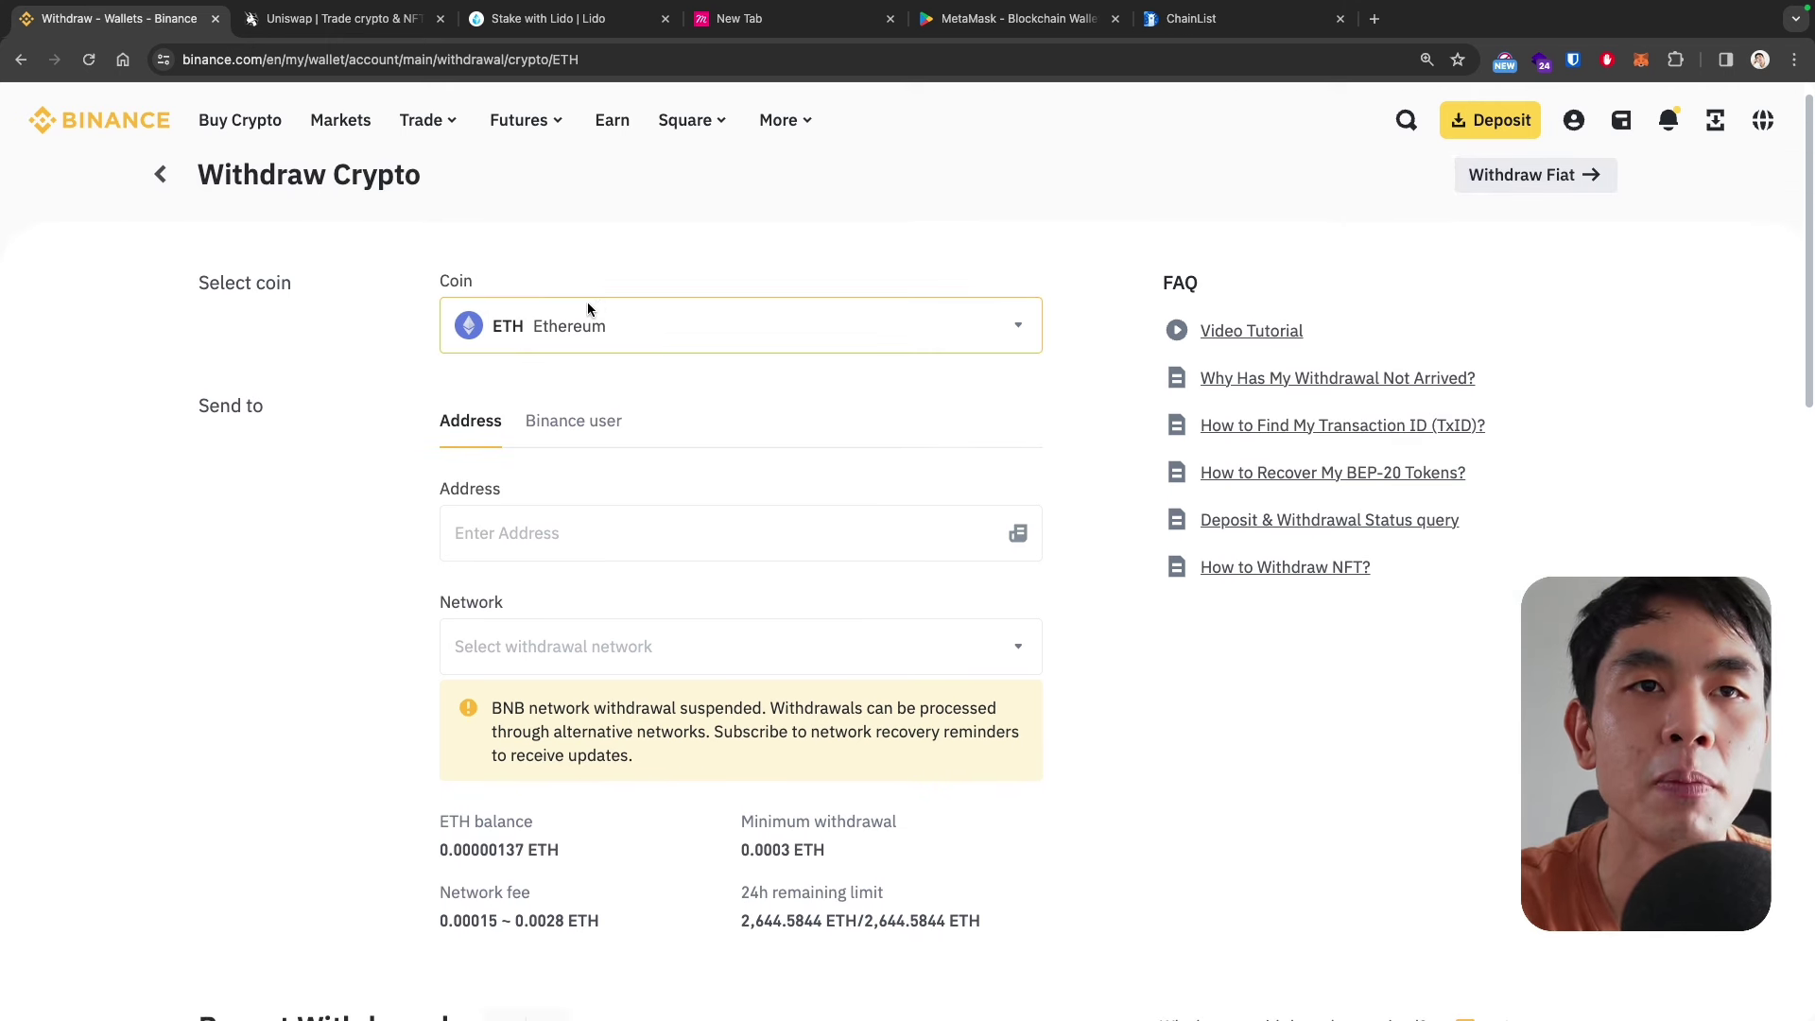
{"action": "scroll", "coordinate": [559, 330], "scroll_direction": "down", "scroll_amount": 2}
{"action": "left_click", "coordinate": [550, 409]}
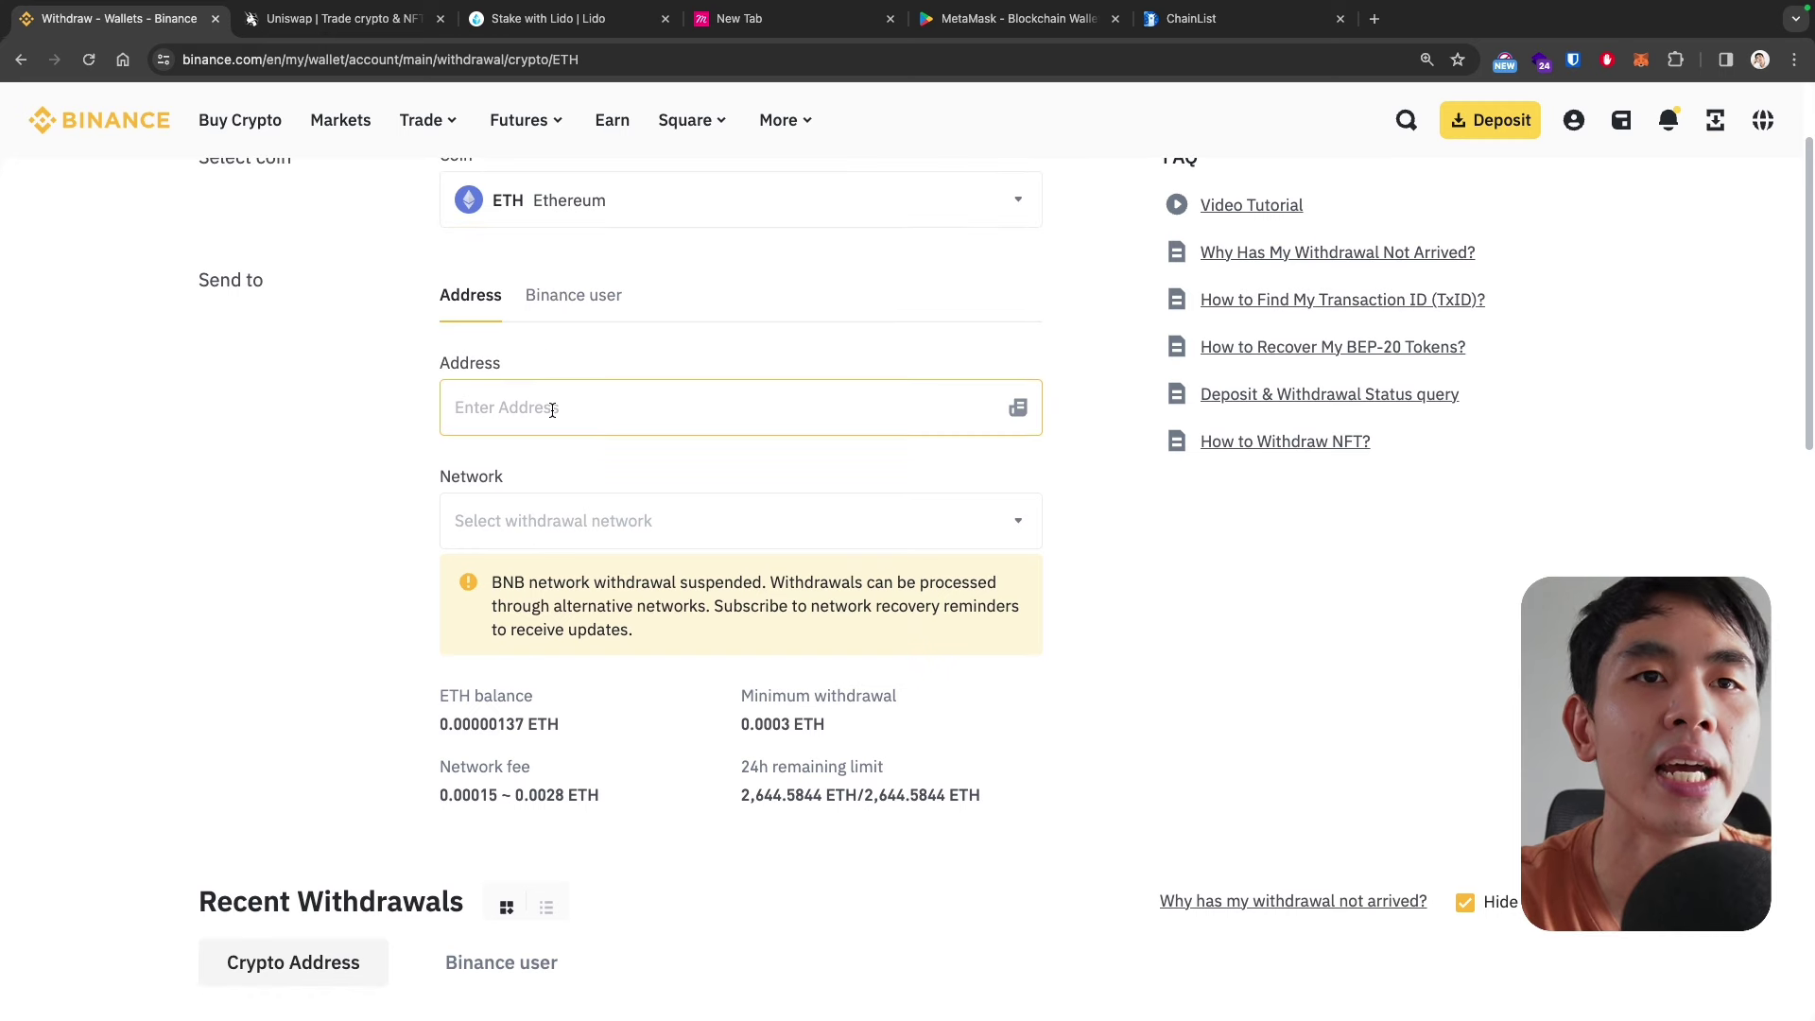
{"action": "left_click", "coordinate": [283, 426]}
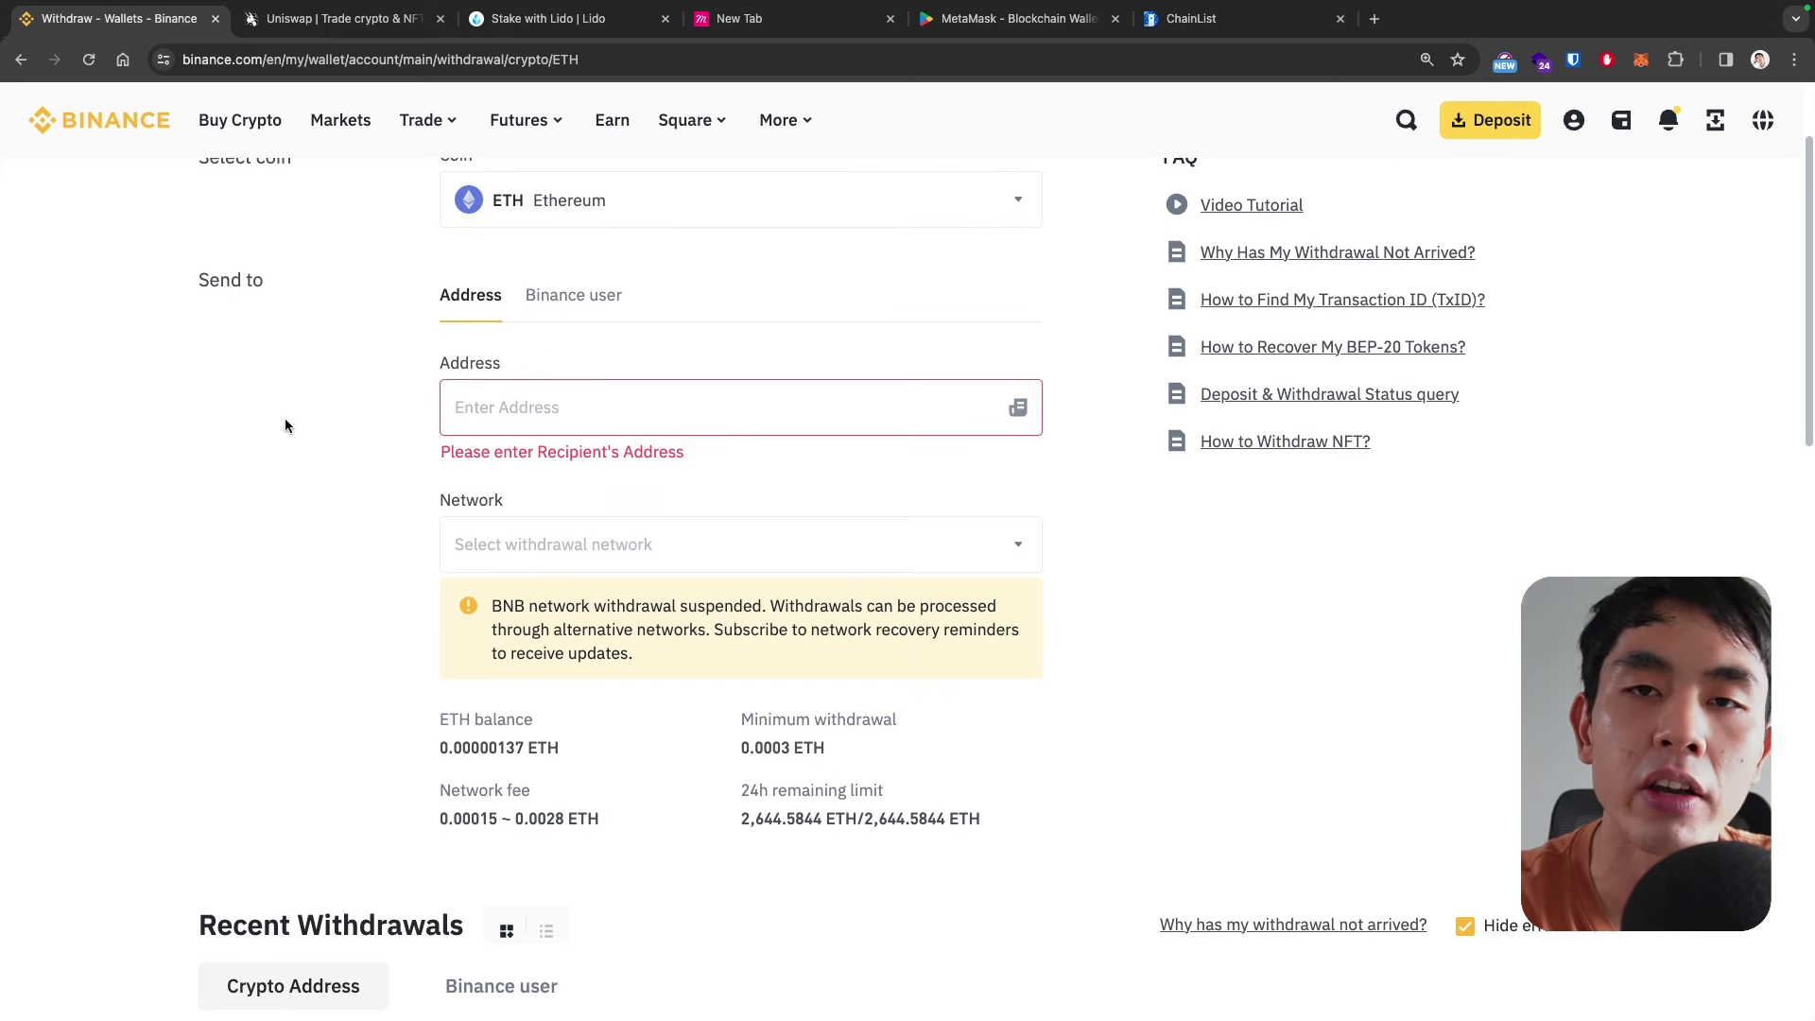
{"action": "left_click", "coordinate": [531, 414]}
{"action": "left_click", "coordinate": [337, 451]}
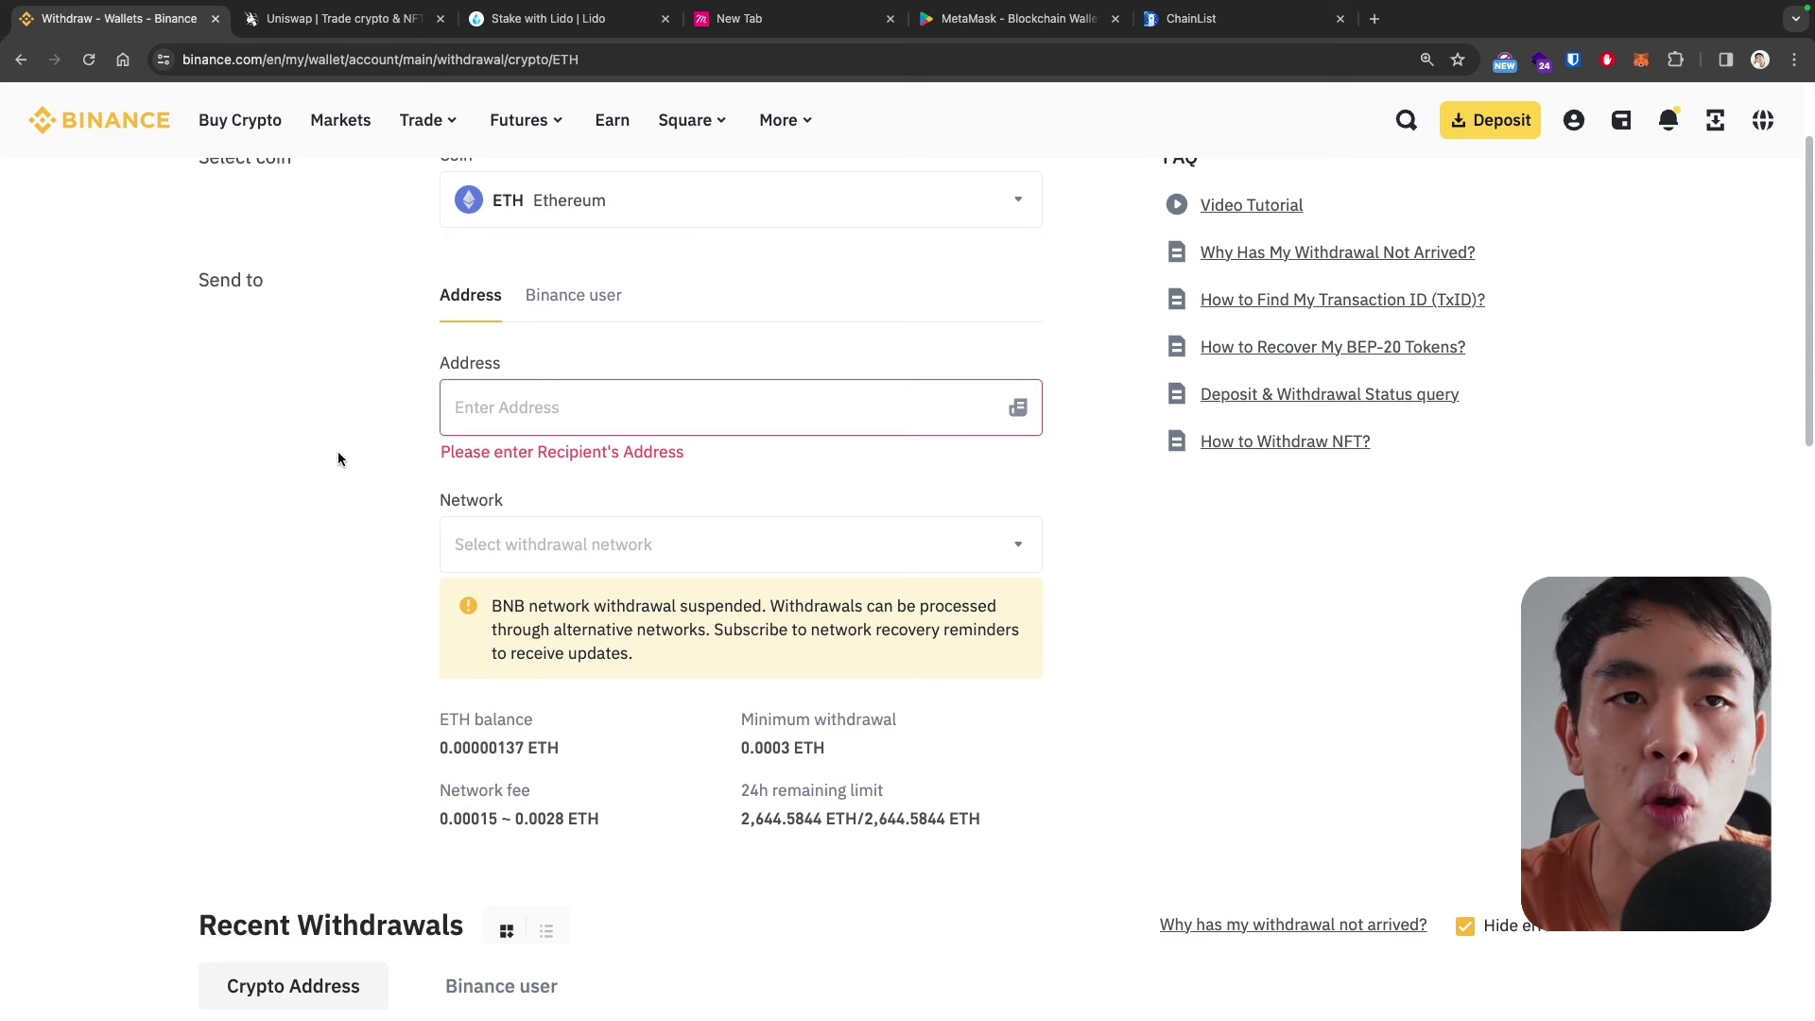
- Copy the Account 1 wallet address from MetaMask and paste it as the recipient address of the ETH withdrawal
{"action": "left_click", "coordinate": [1641, 60]}
{"action": "left_click", "coordinate": [1542, 167]}
{"action": "left_click", "coordinate": [603, 416]}
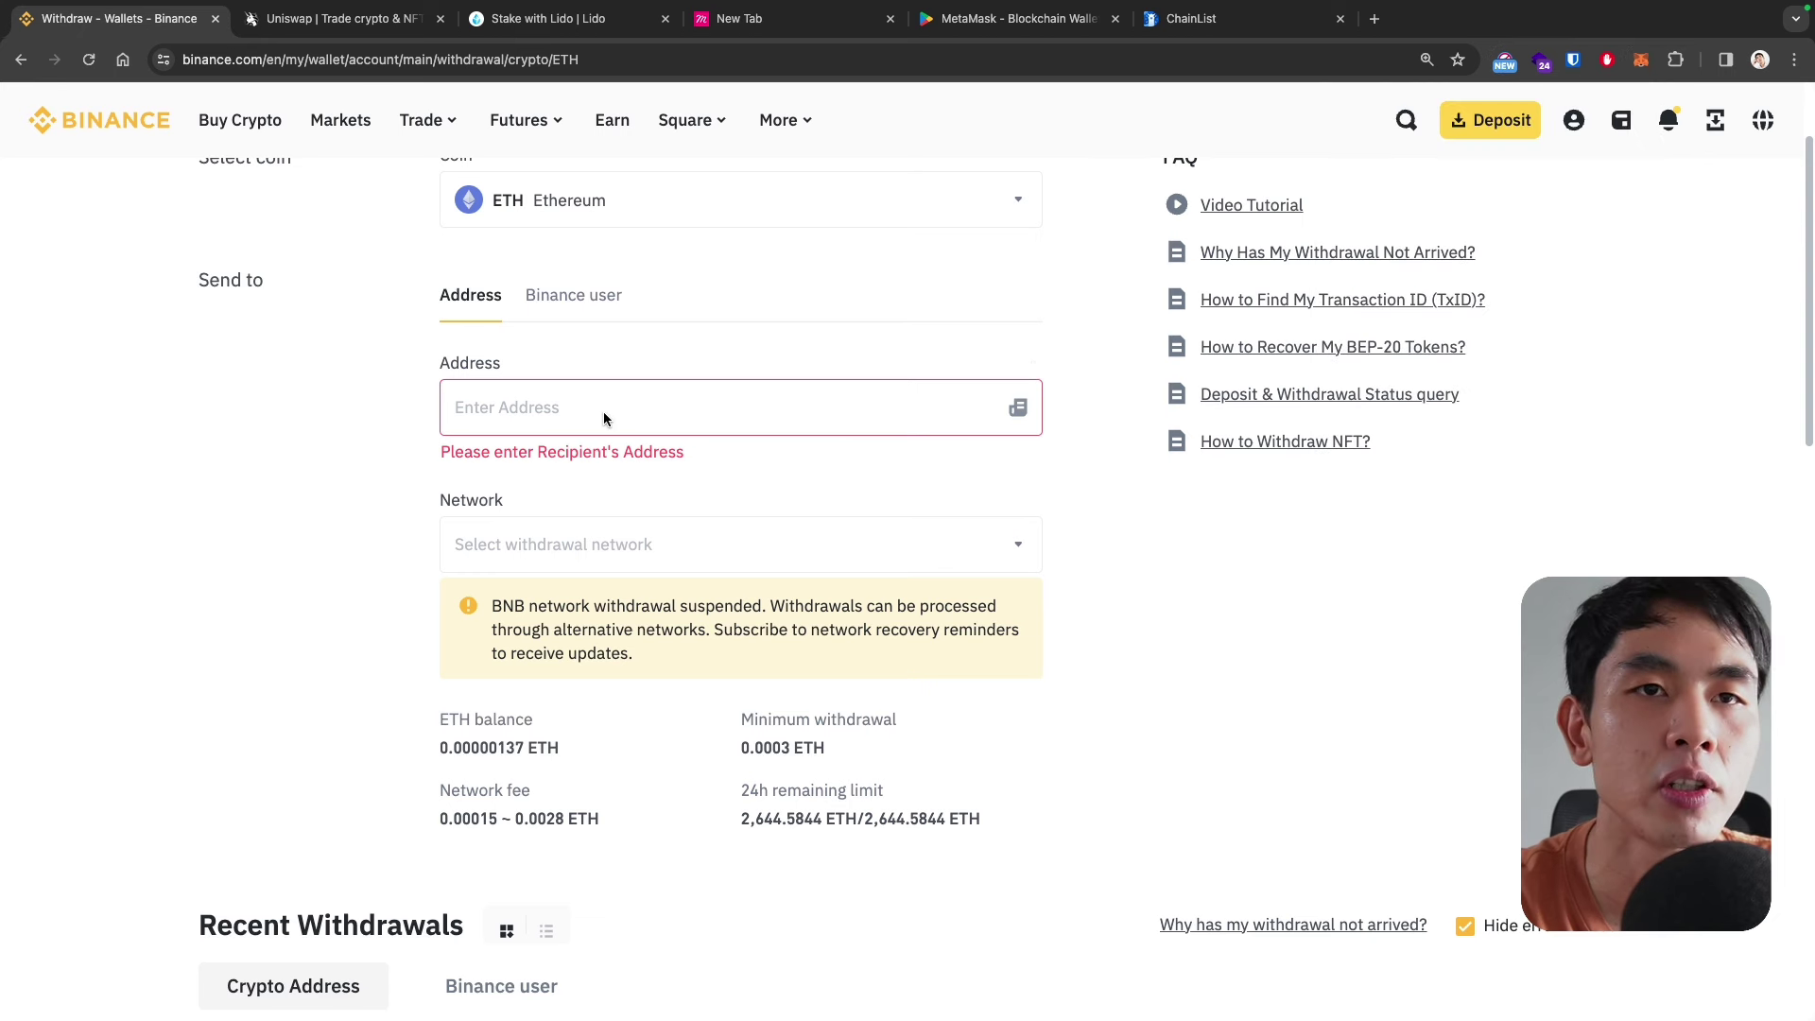
{"action": "left_click", "coordinate": [605, 409]}
{"action": "key", "text": "super+v"}
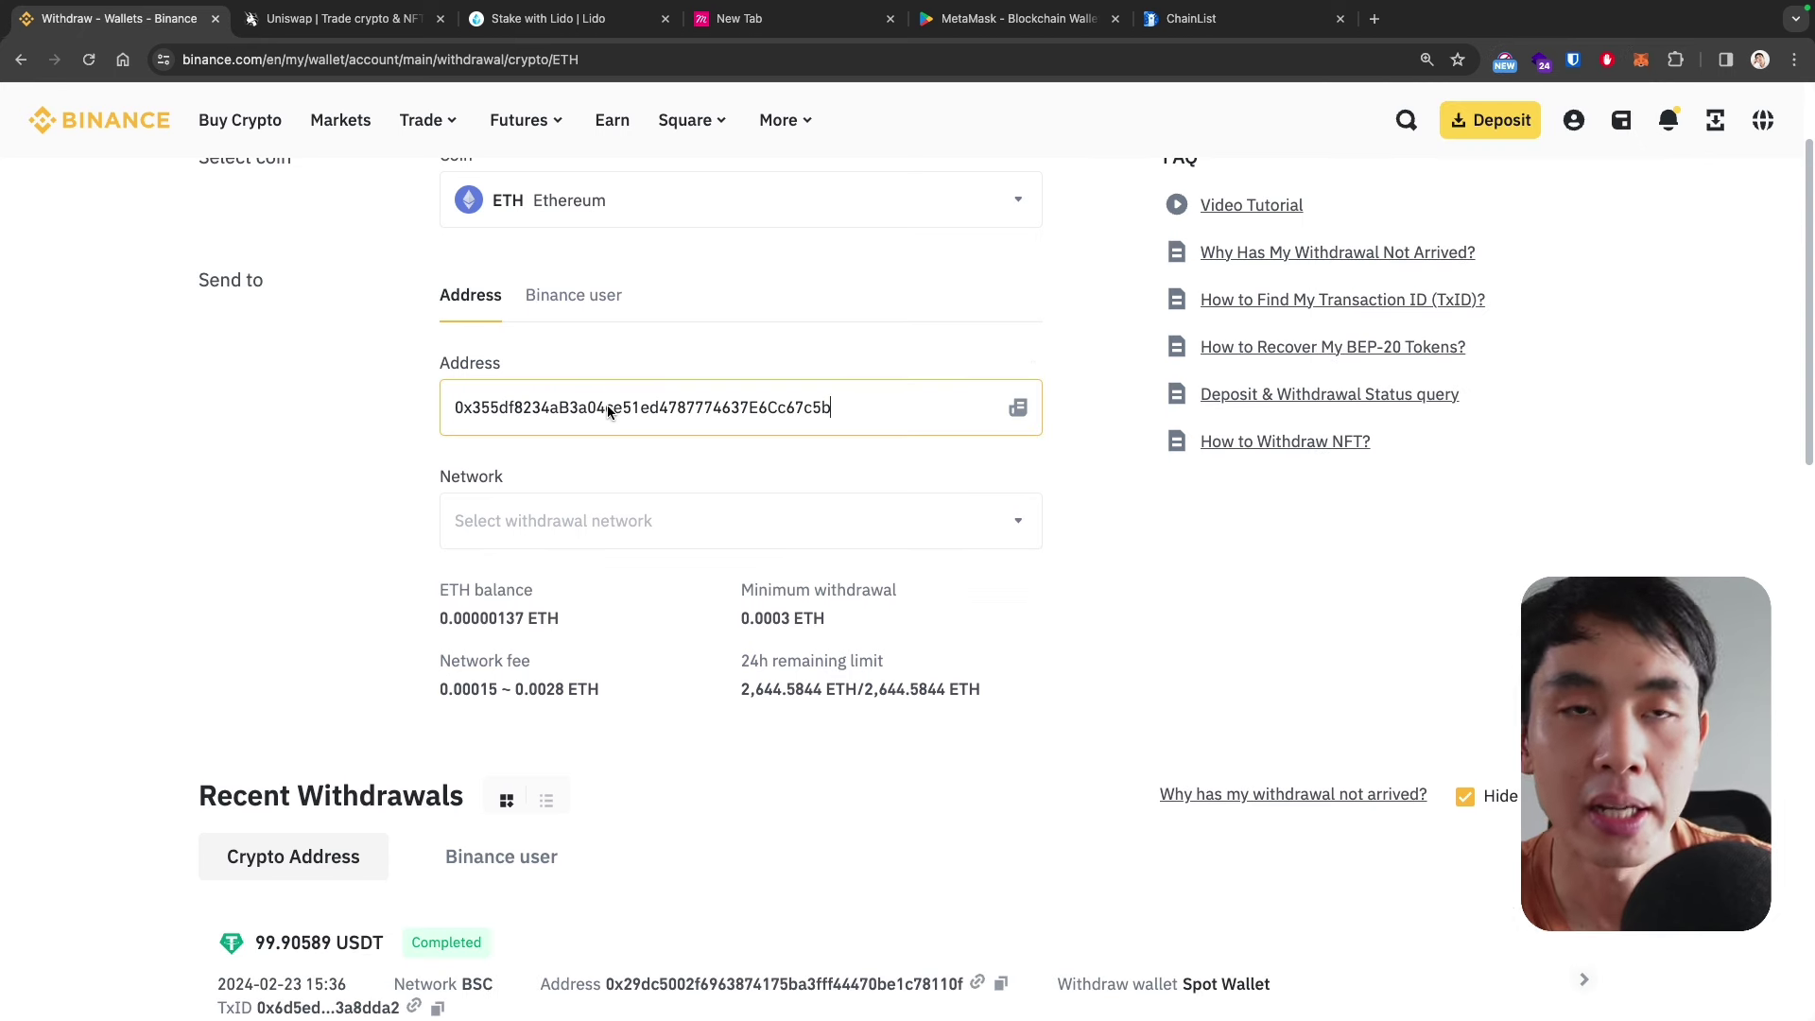
{"action": "scroll", "coordinate": [638, 342], "scroll_direction": "down", "scroll_amount": 1}
{"action": "double_click", "coordinate": [653, 342]}
{"action": "left_click", "coordinate": [650, 343]}
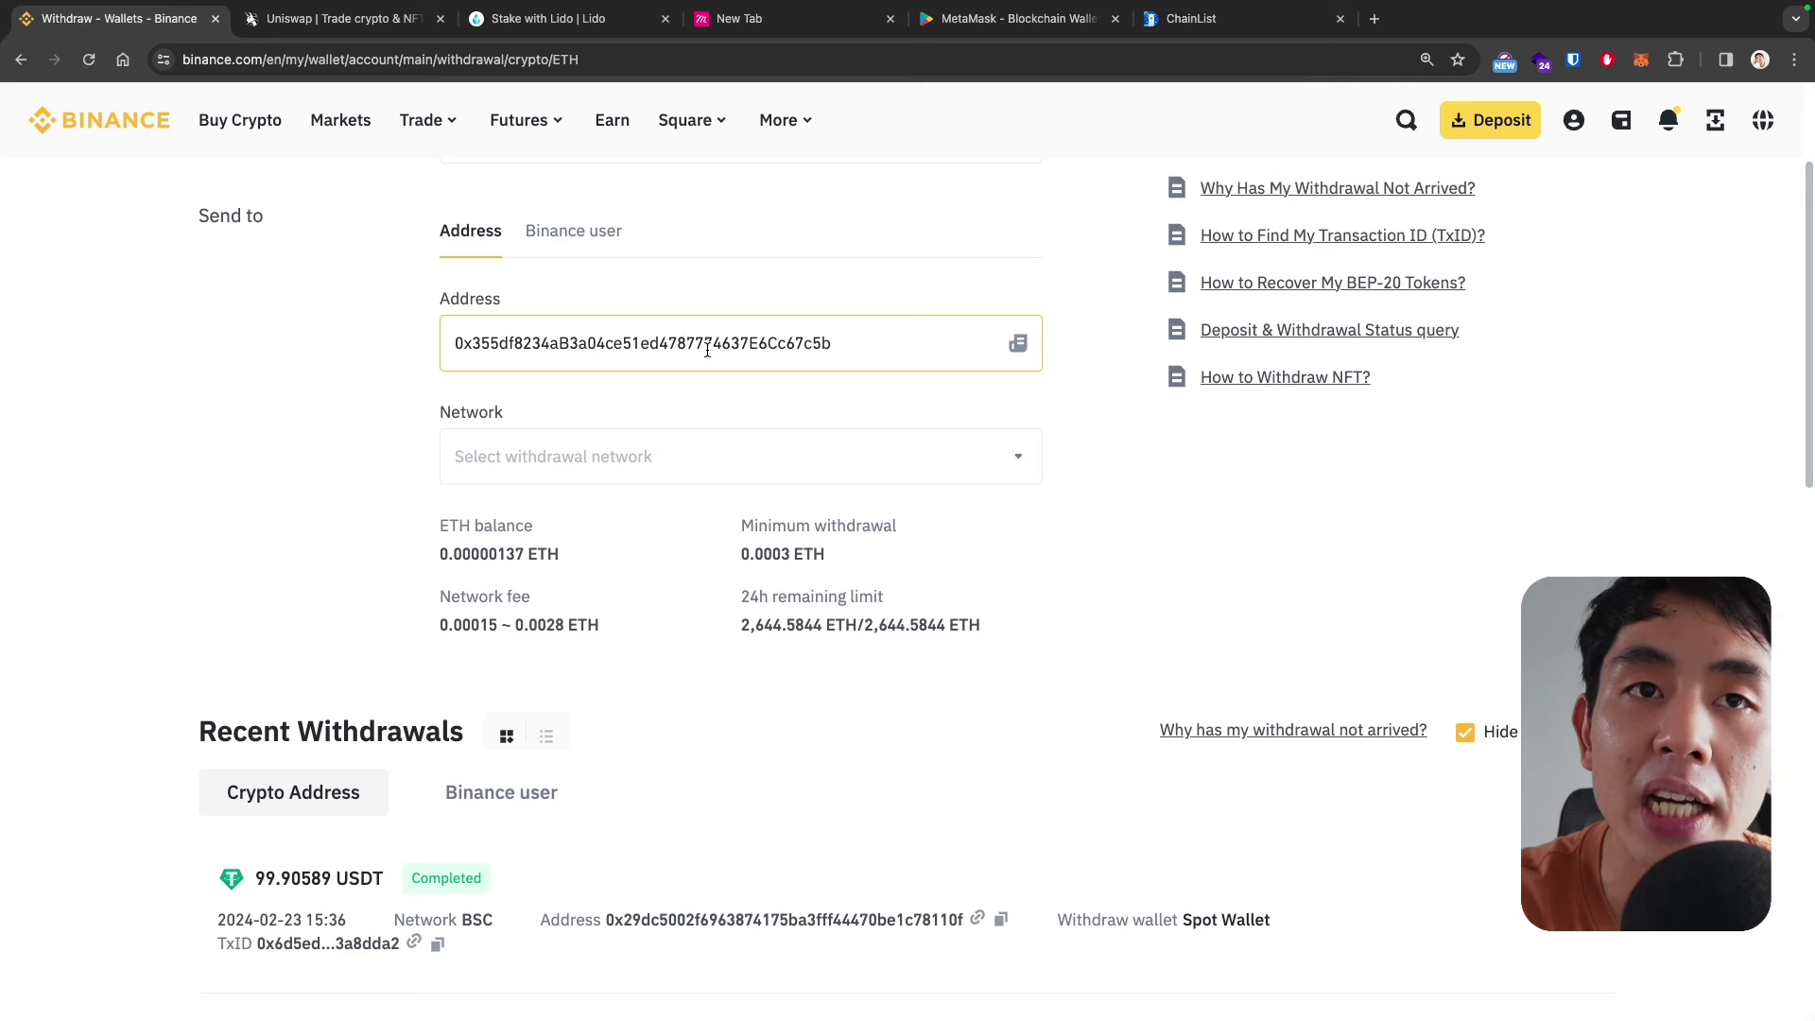
- Reopen the MetaMask wallet to check its address and active network against the withdrawal form, and close it again
{"action": "scroll", "coordinate": [707, 350], "scroll_direction": "down", "scroll_amount": 1}
{"action": "mouse_move", "coordinate": [1668, 122]}
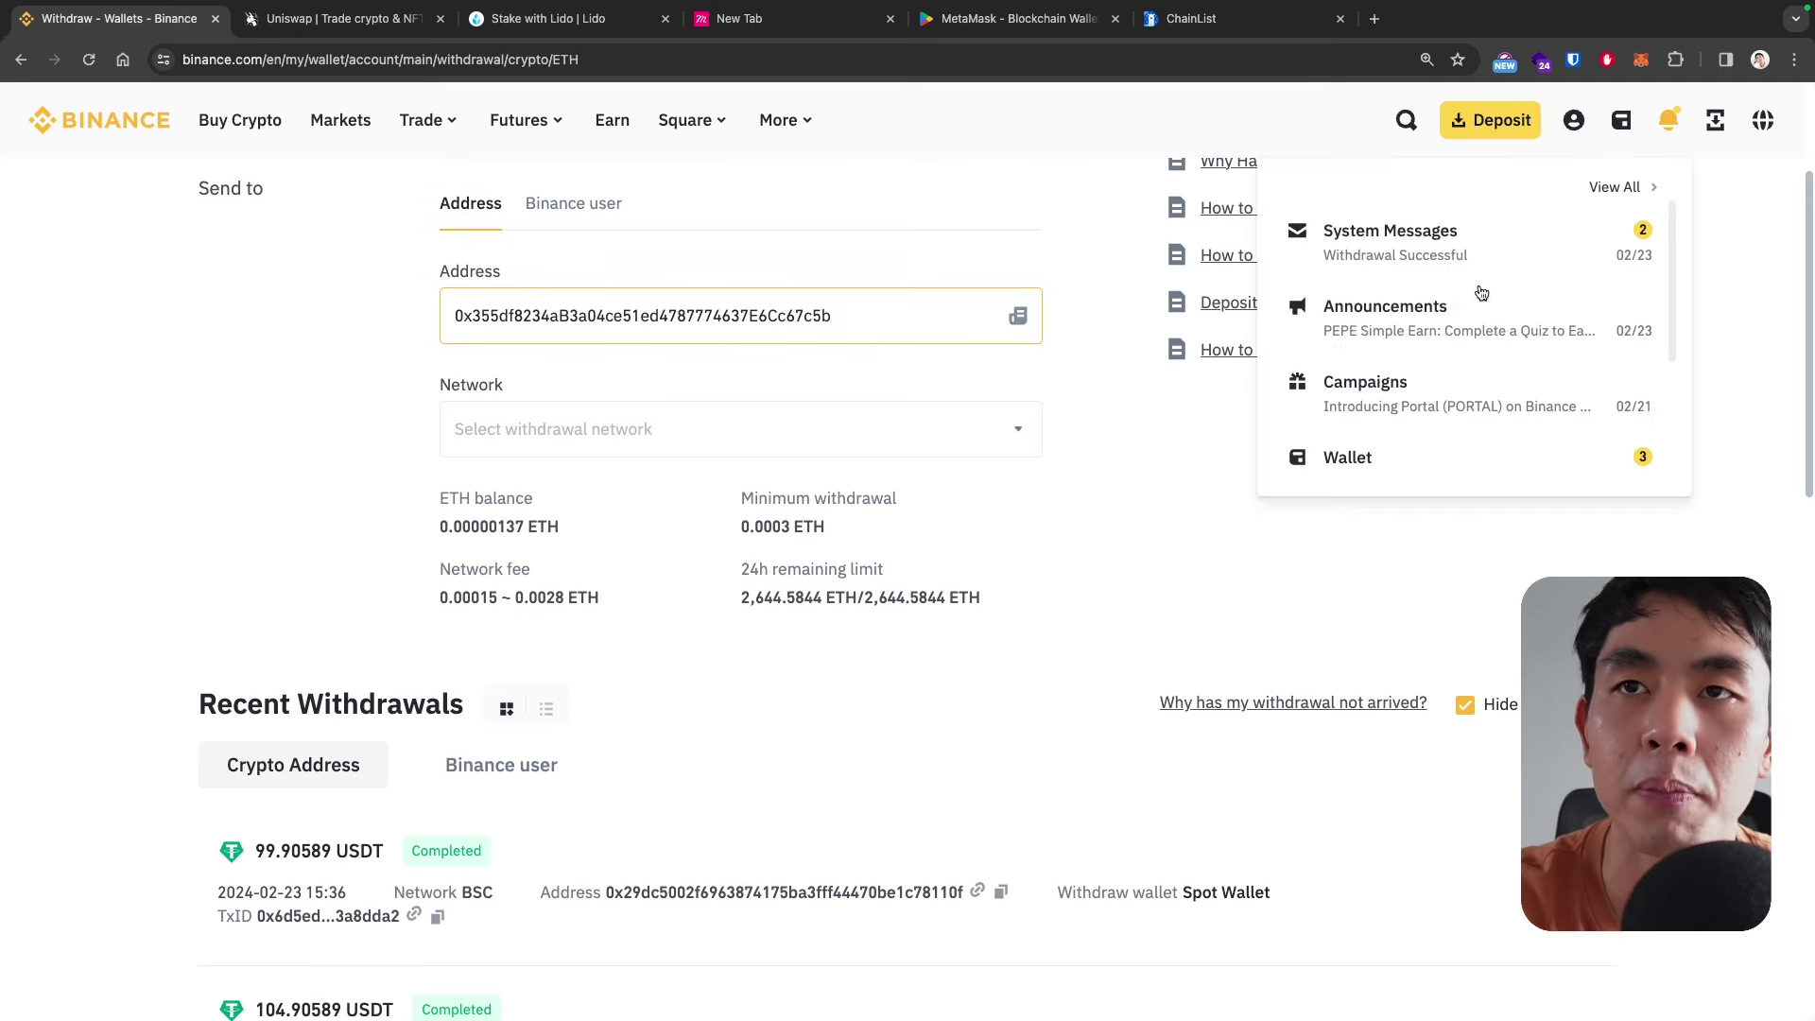
{"action": "left_click", "coordinate": [1642, 61]}
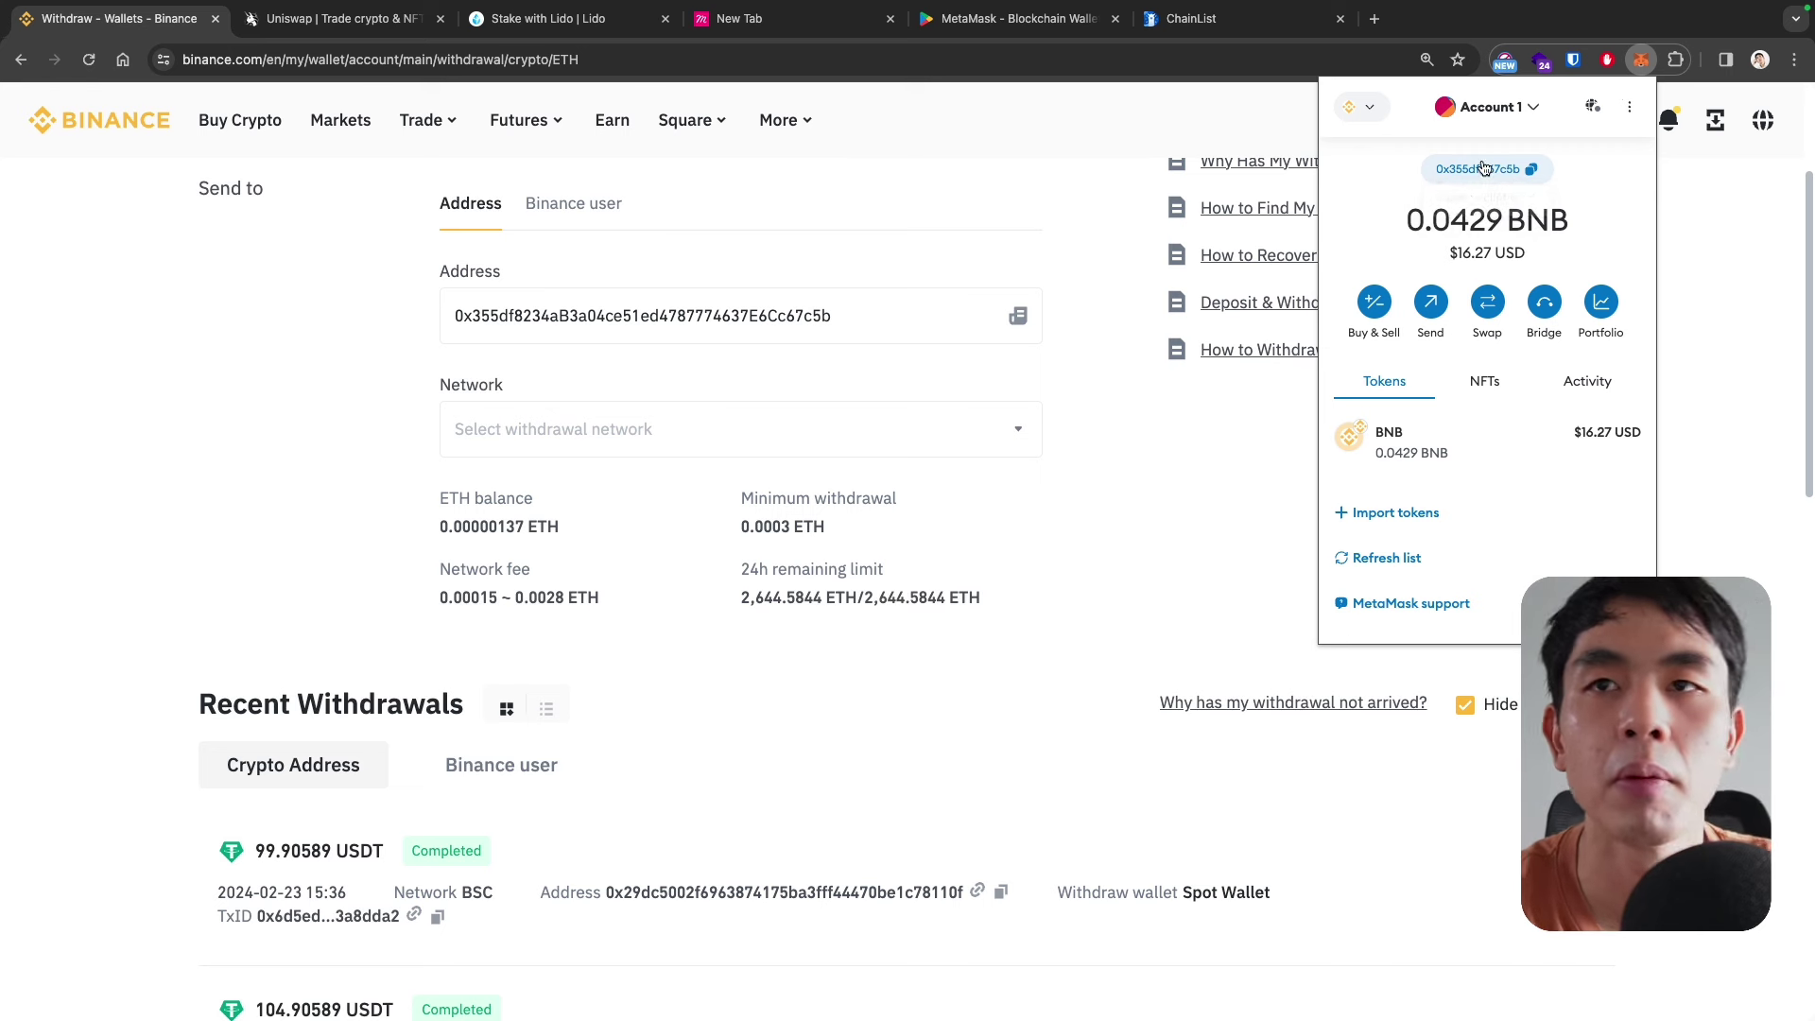
{"action": "left_click", "coordinate": [322, 335]}
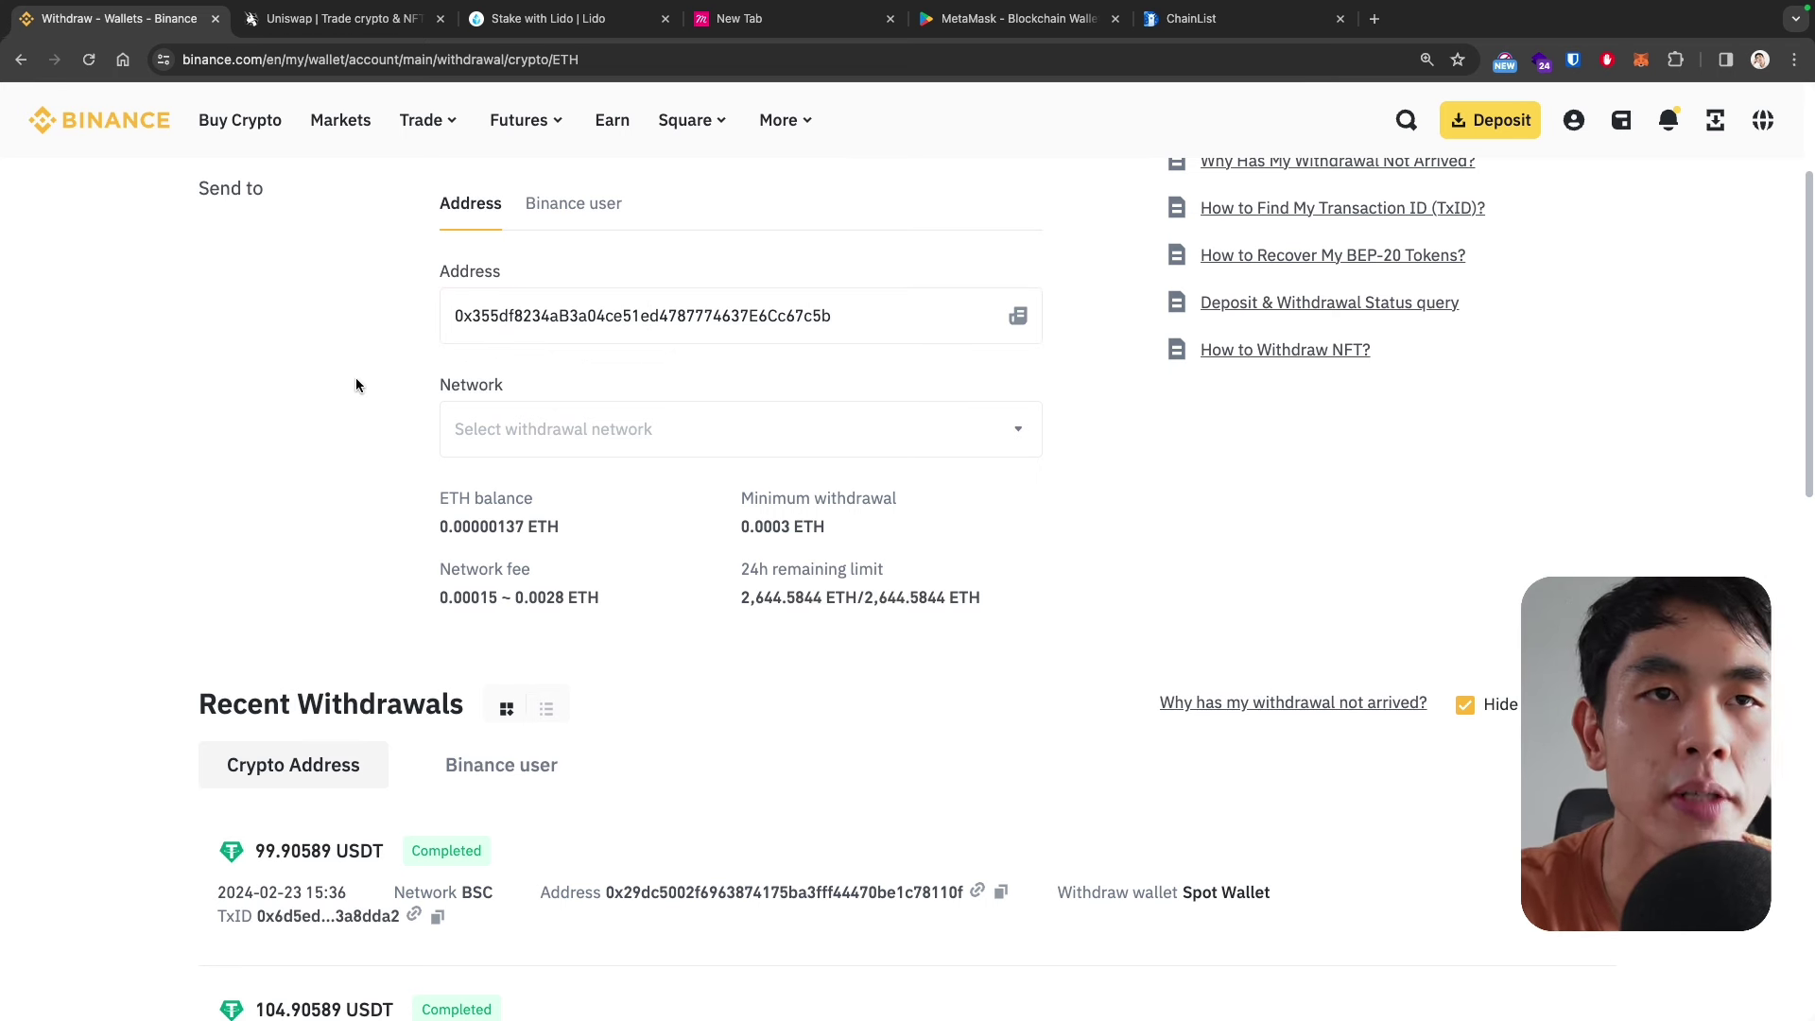
- Choose ETH Ethereum (ERC20) as the withdrawal network and review the amount and network fee section without entering an amount
{"action": "scroll", "coordinate": [354, 368], "scroll_direction": "down", "scroll_amount": 1}
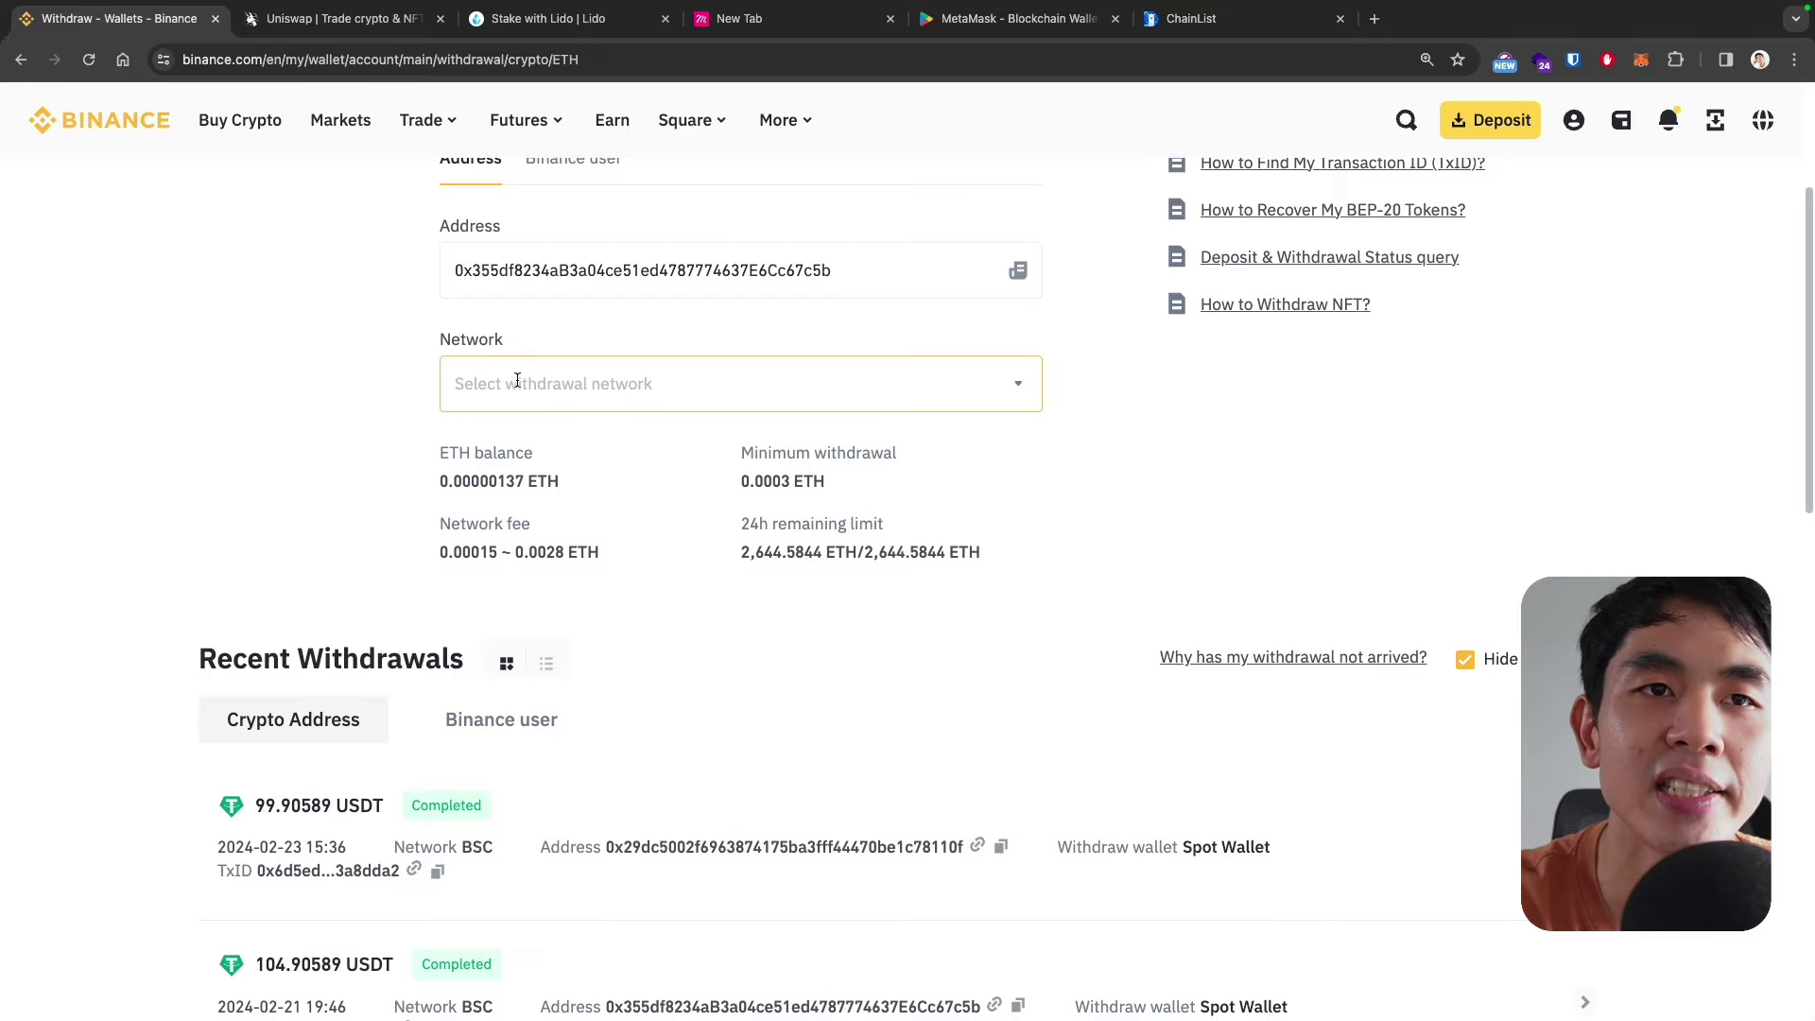
{"action": "left_click", "coordinate": [516, 383]}
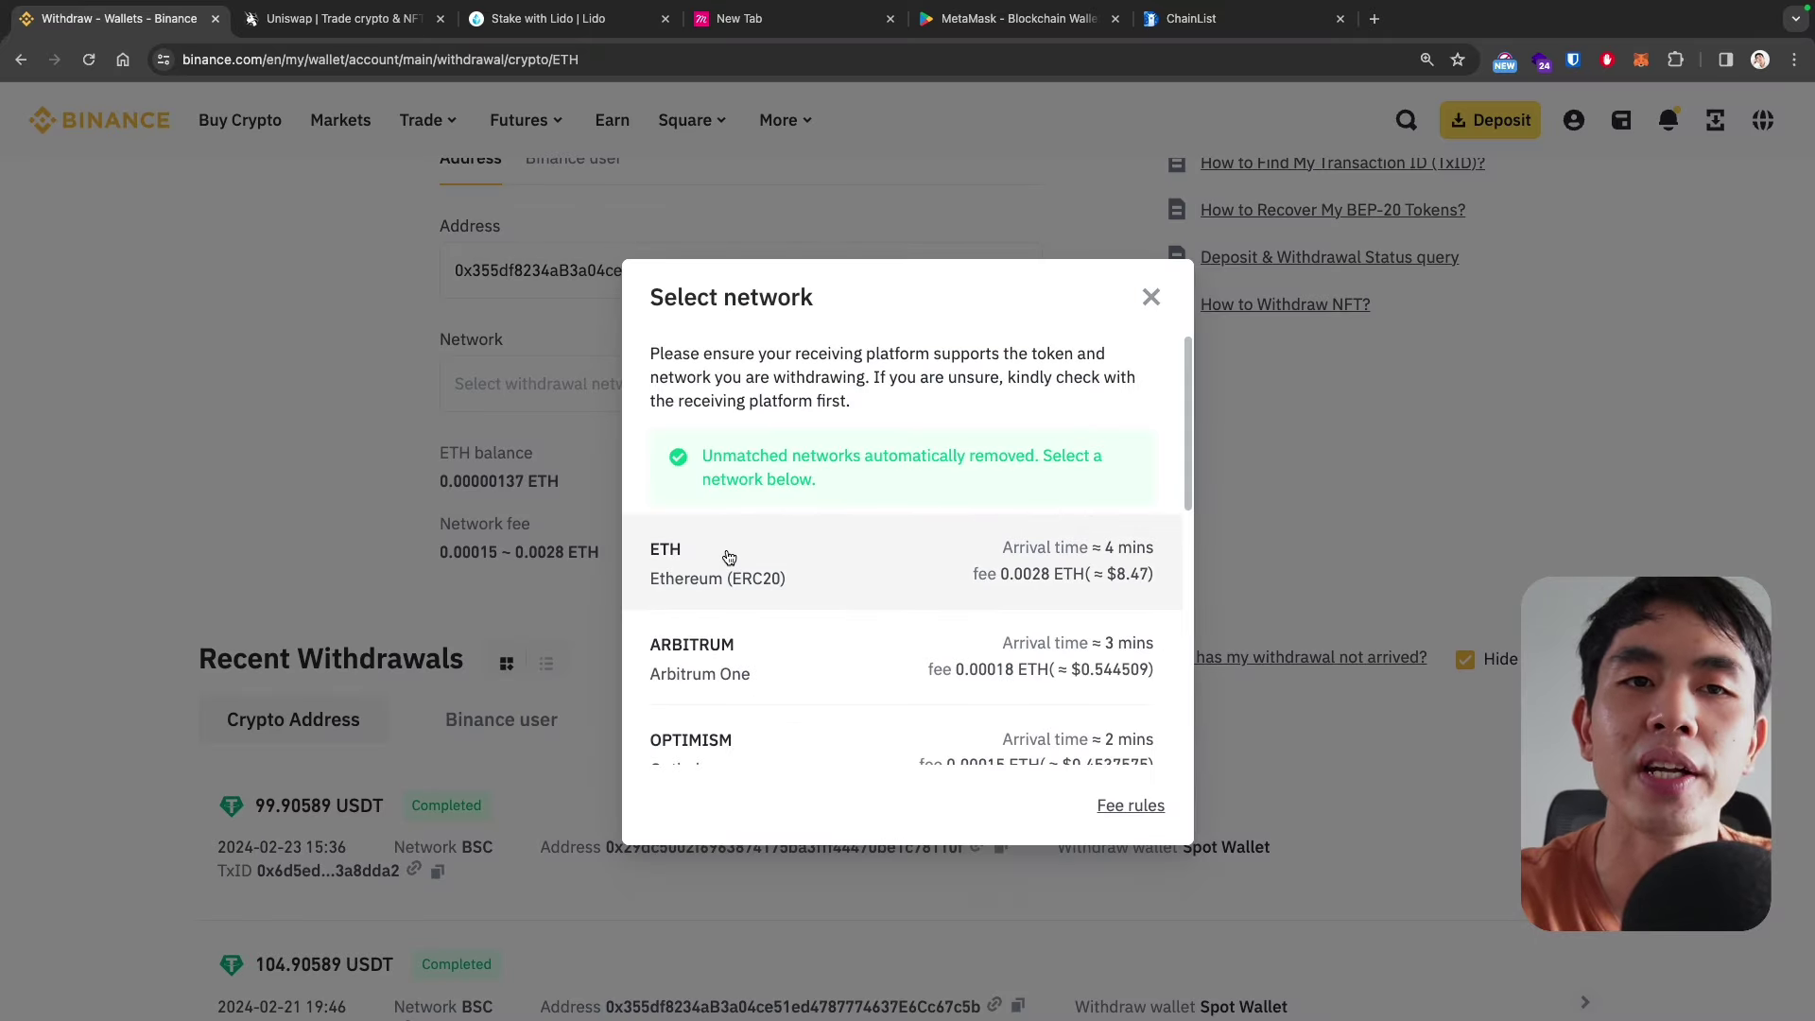
{"action": "left_click", "coordinate": [730, 563]}
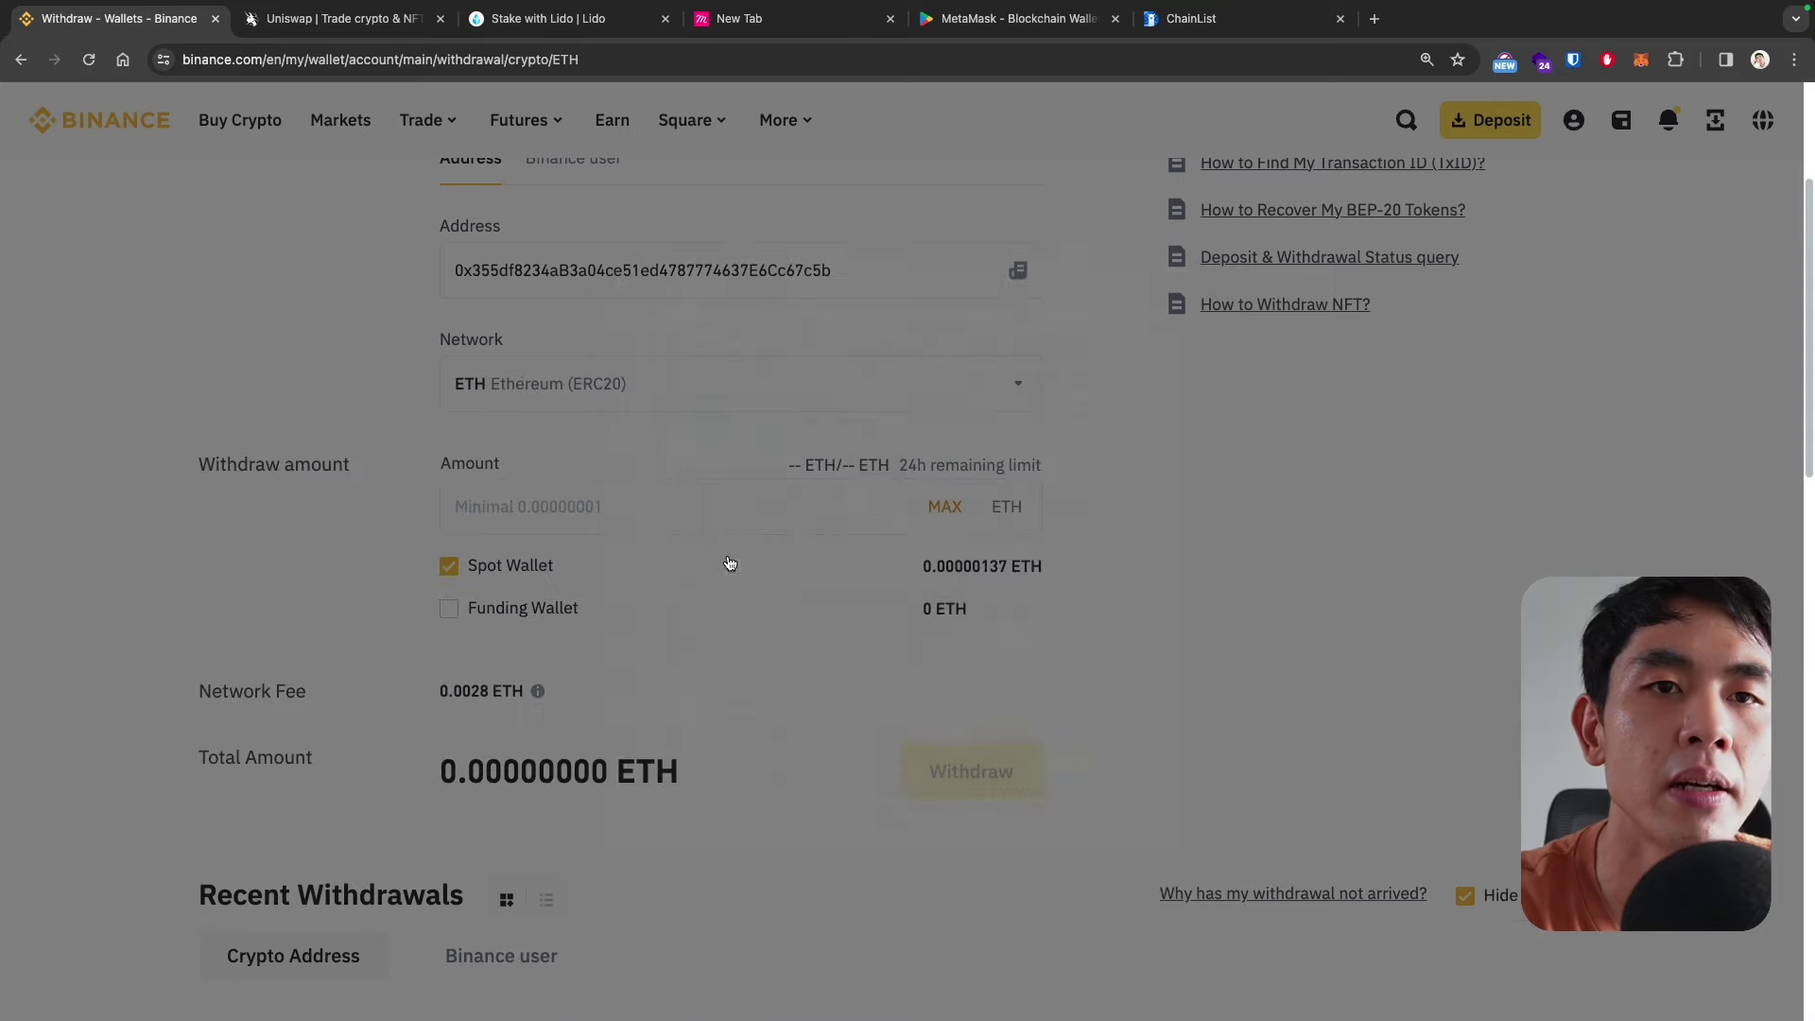
{"action": "scroll", "coordinate": [388, 483], "scroll_direction": "down", "scroll_amount": 1}
{"action": "left_click", "coordinate": [498, 476]}
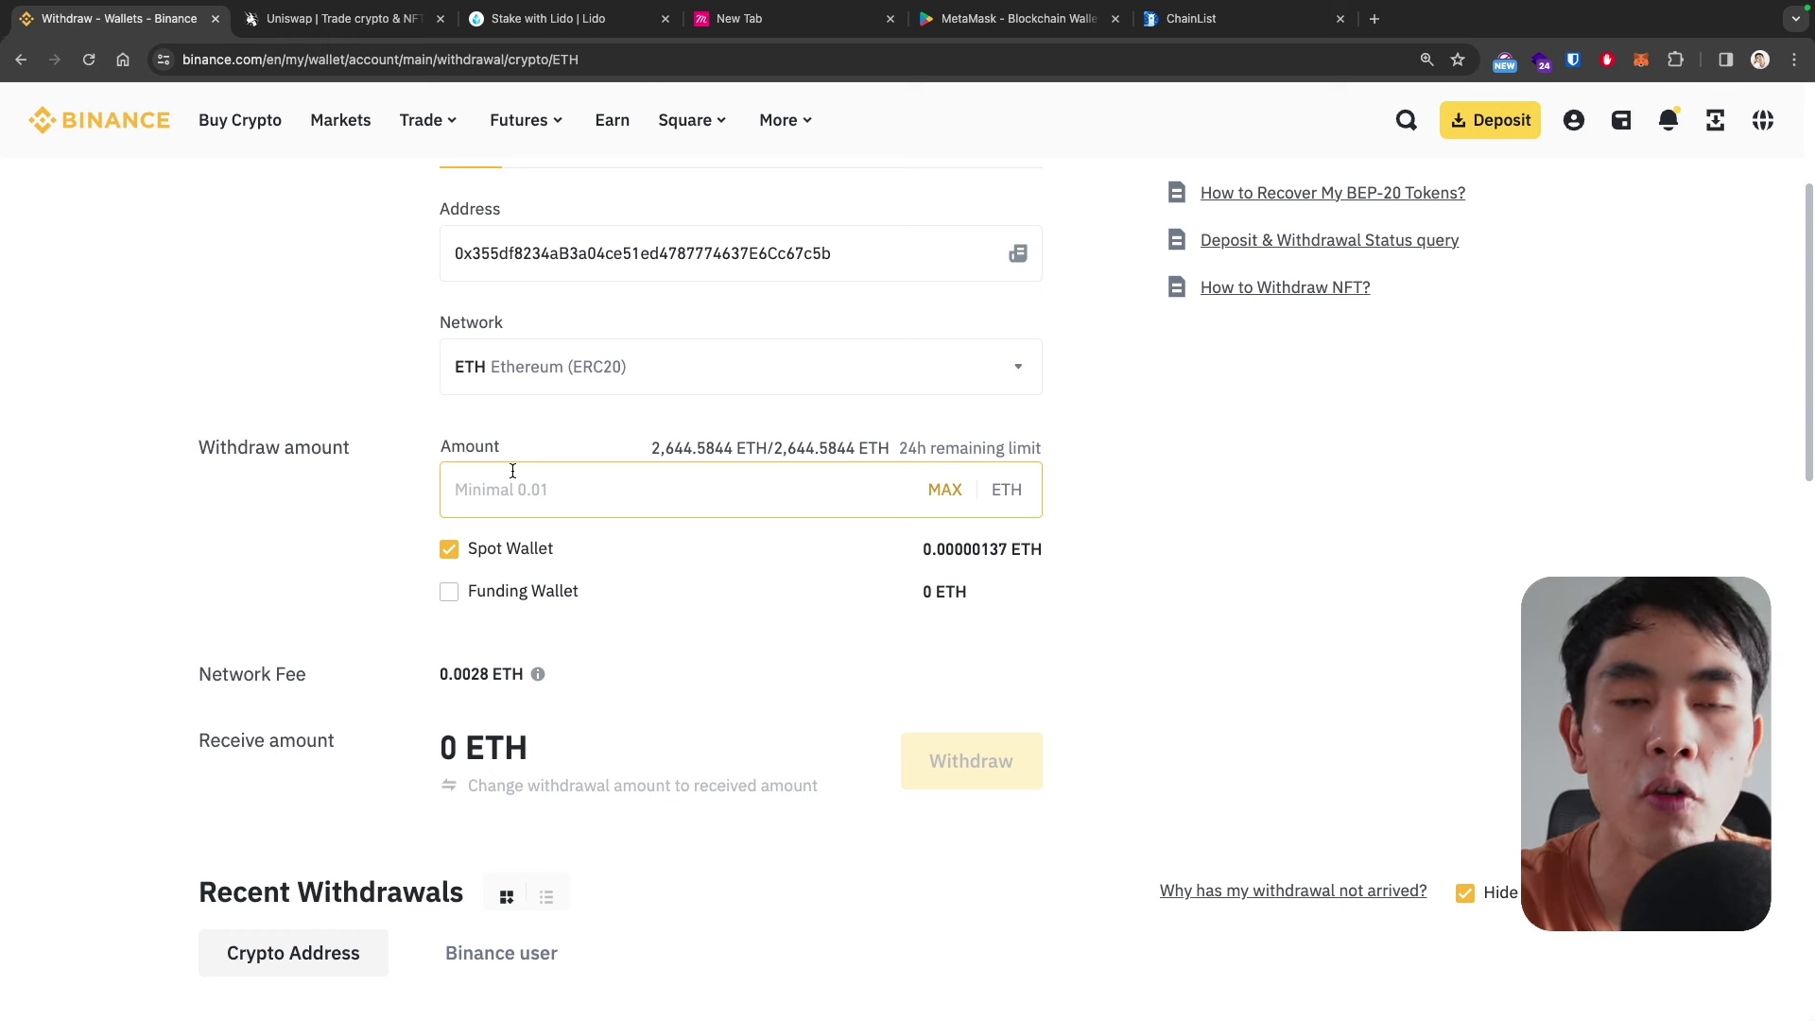
{"action": "scroll", "coordinate": [548, 480], "scroll_direction": "down", "scroll_amount": 2}
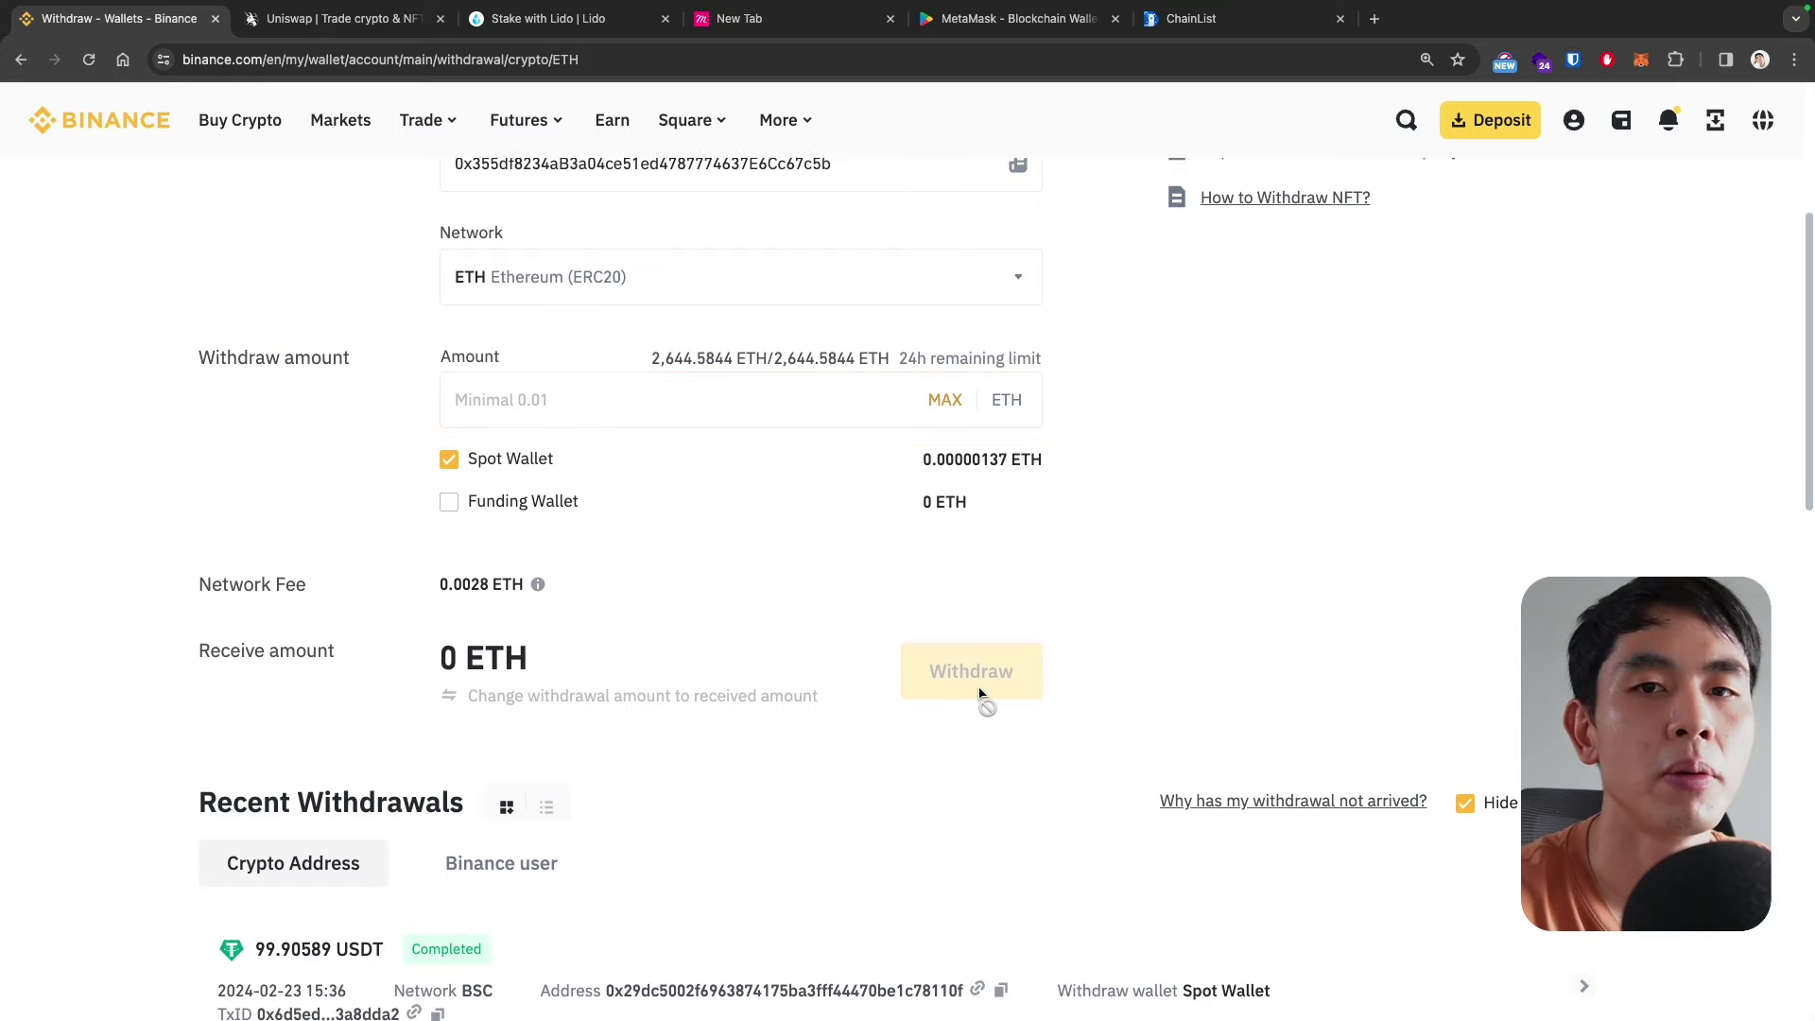
- Switch the MetaMask wallet to Ethereum Mainnet and review the tokens listed for Account 1
{"action": "scroll", "coordinate": [746, 653], "scroll_direction": "up", "scroll_amount": 8}
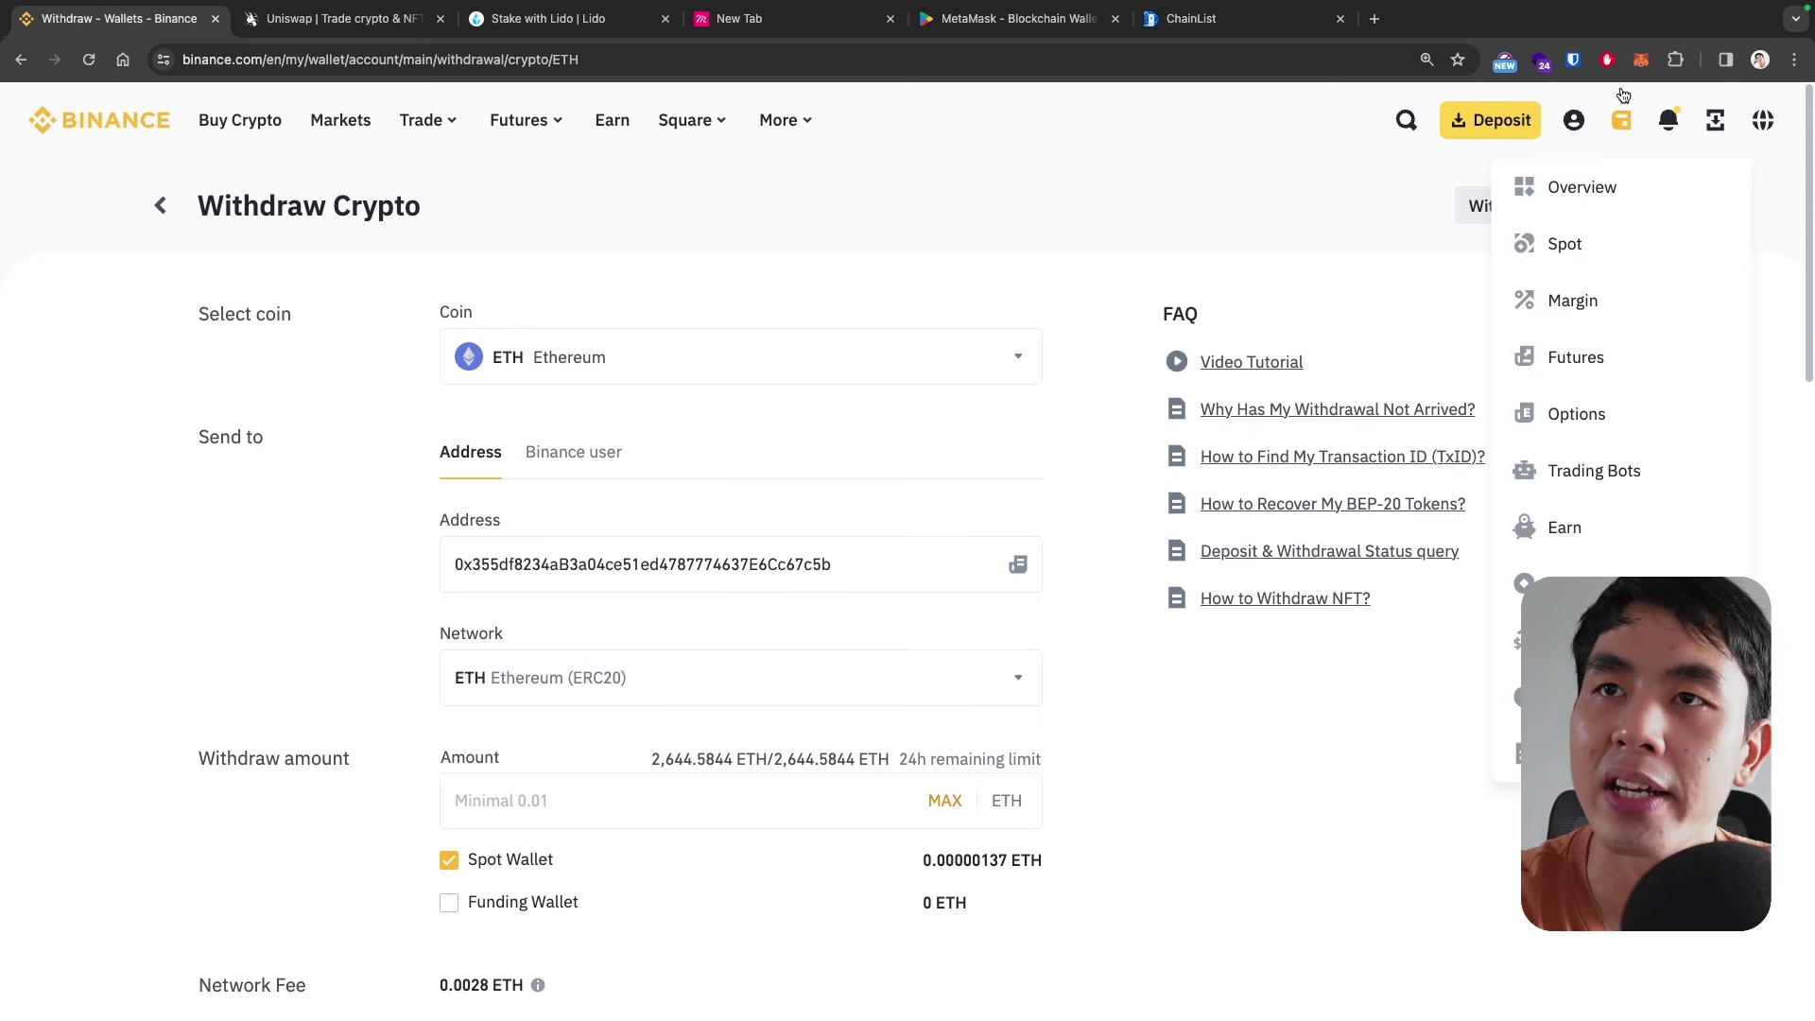
{"action": "left_click", "coordinate": [1641, 60]}
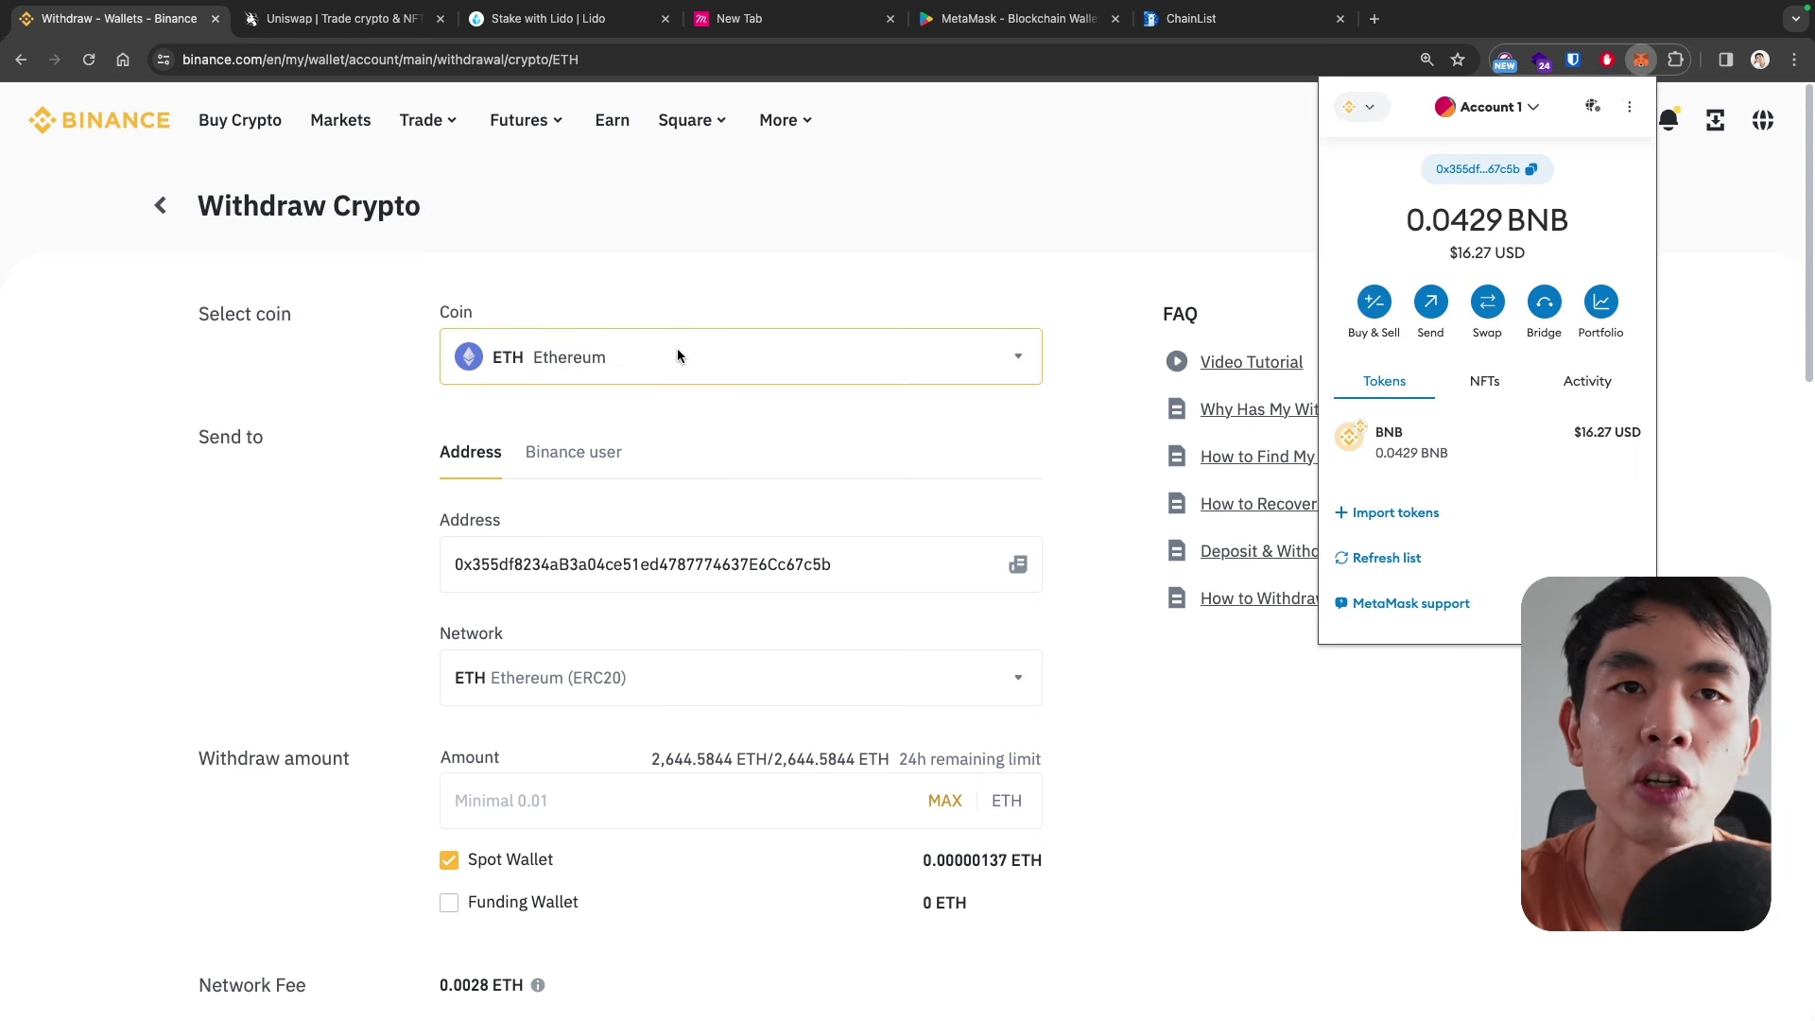
{"action": "left_click", "coordinate": [1362, 106]}
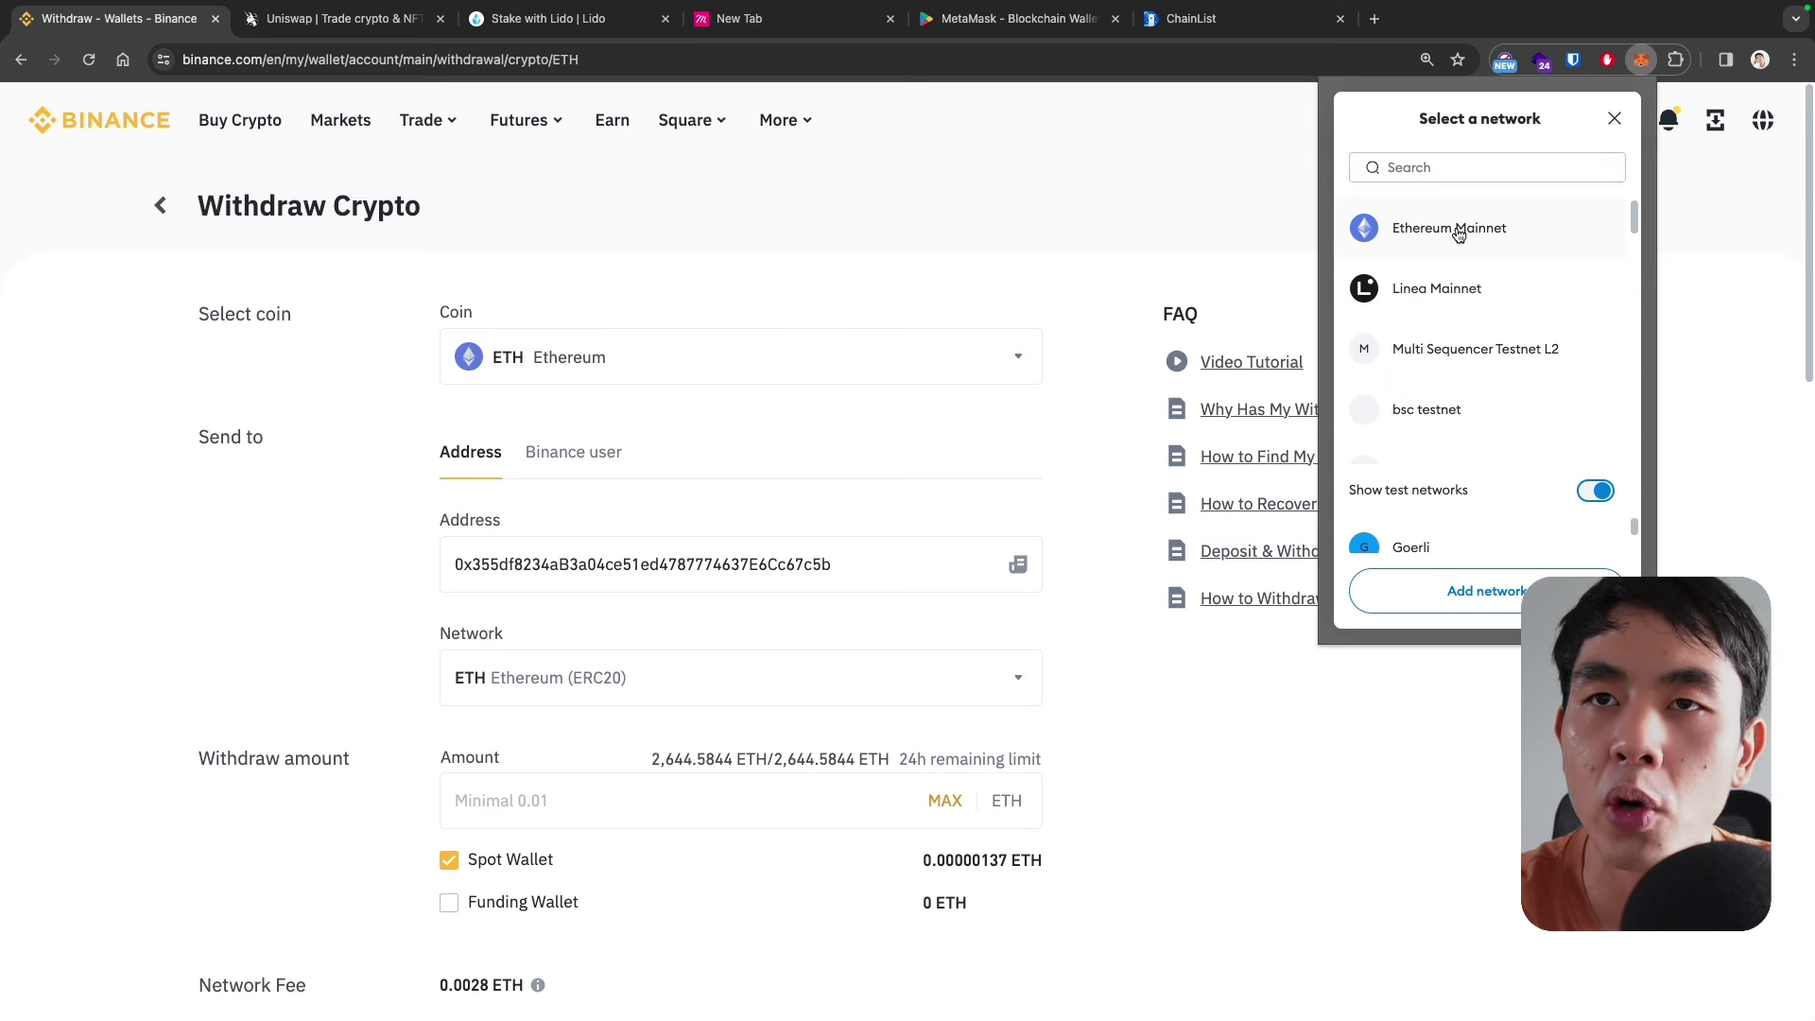
{"action": "left_click", "coordinate": [1459, 234]}
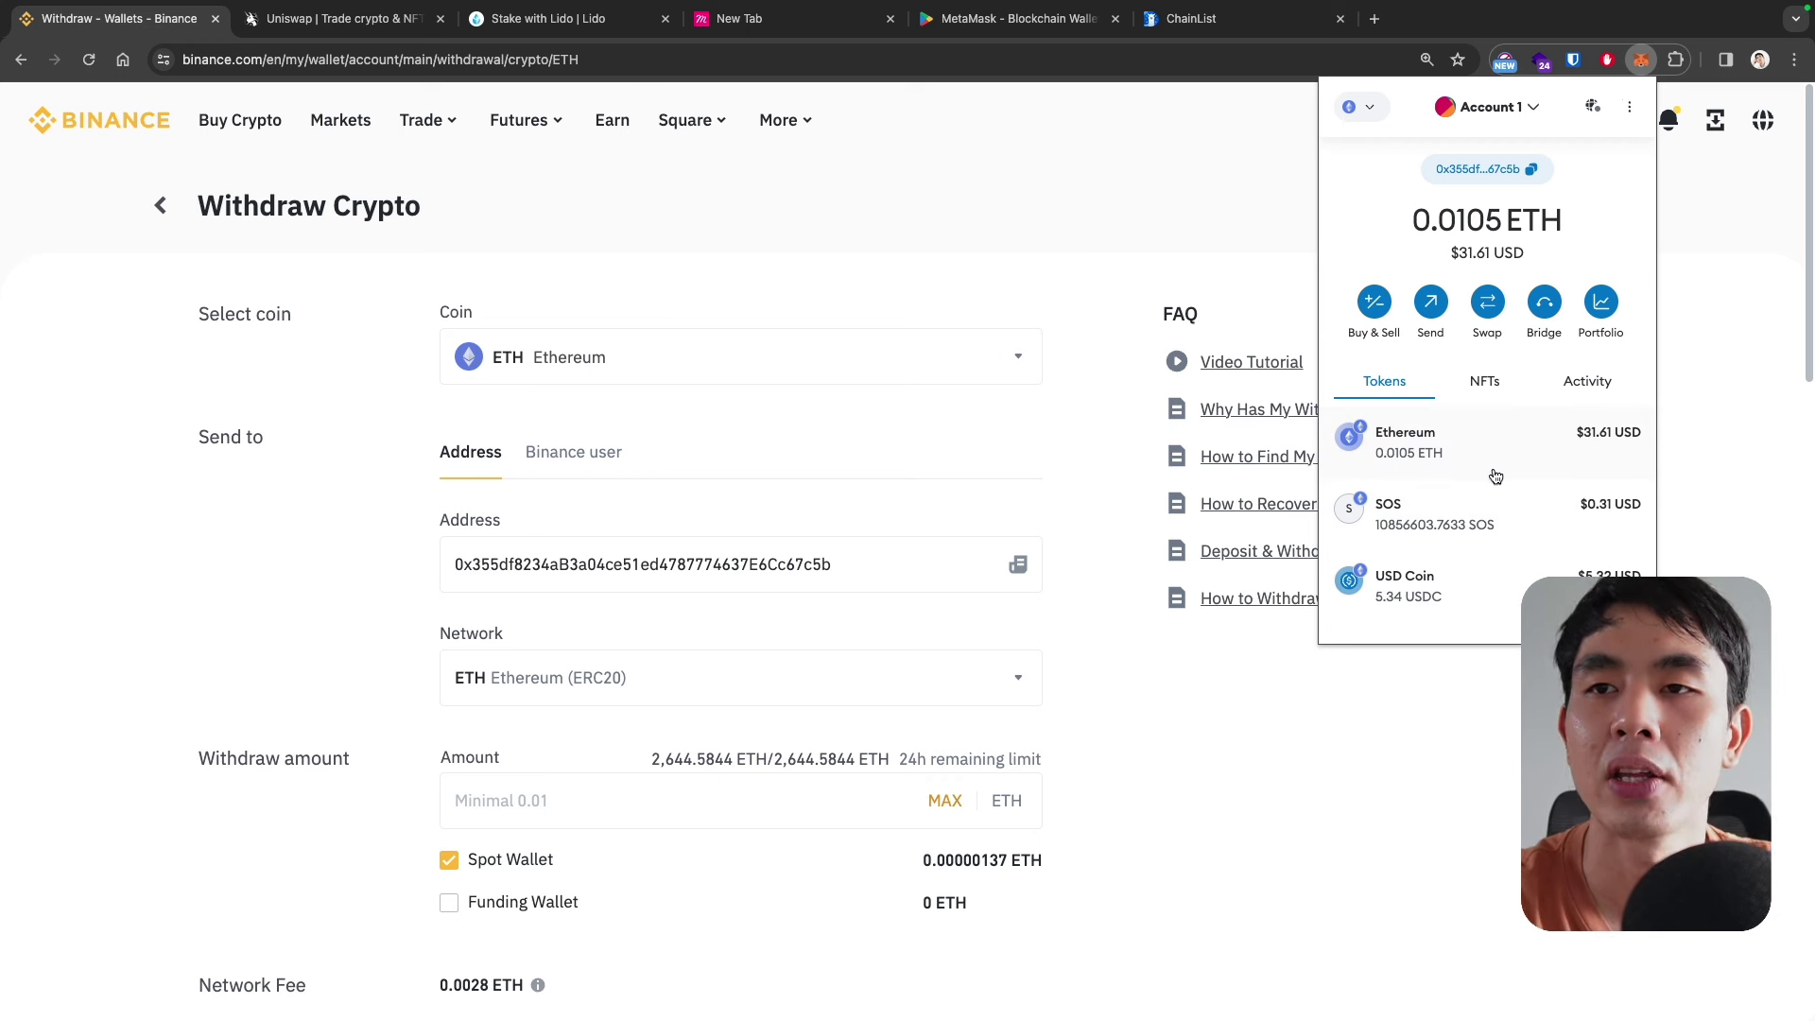
{"action": "scroll", "coordinate": [1495, 476], "scroll_direction": "down", "scroll_amount": 3}
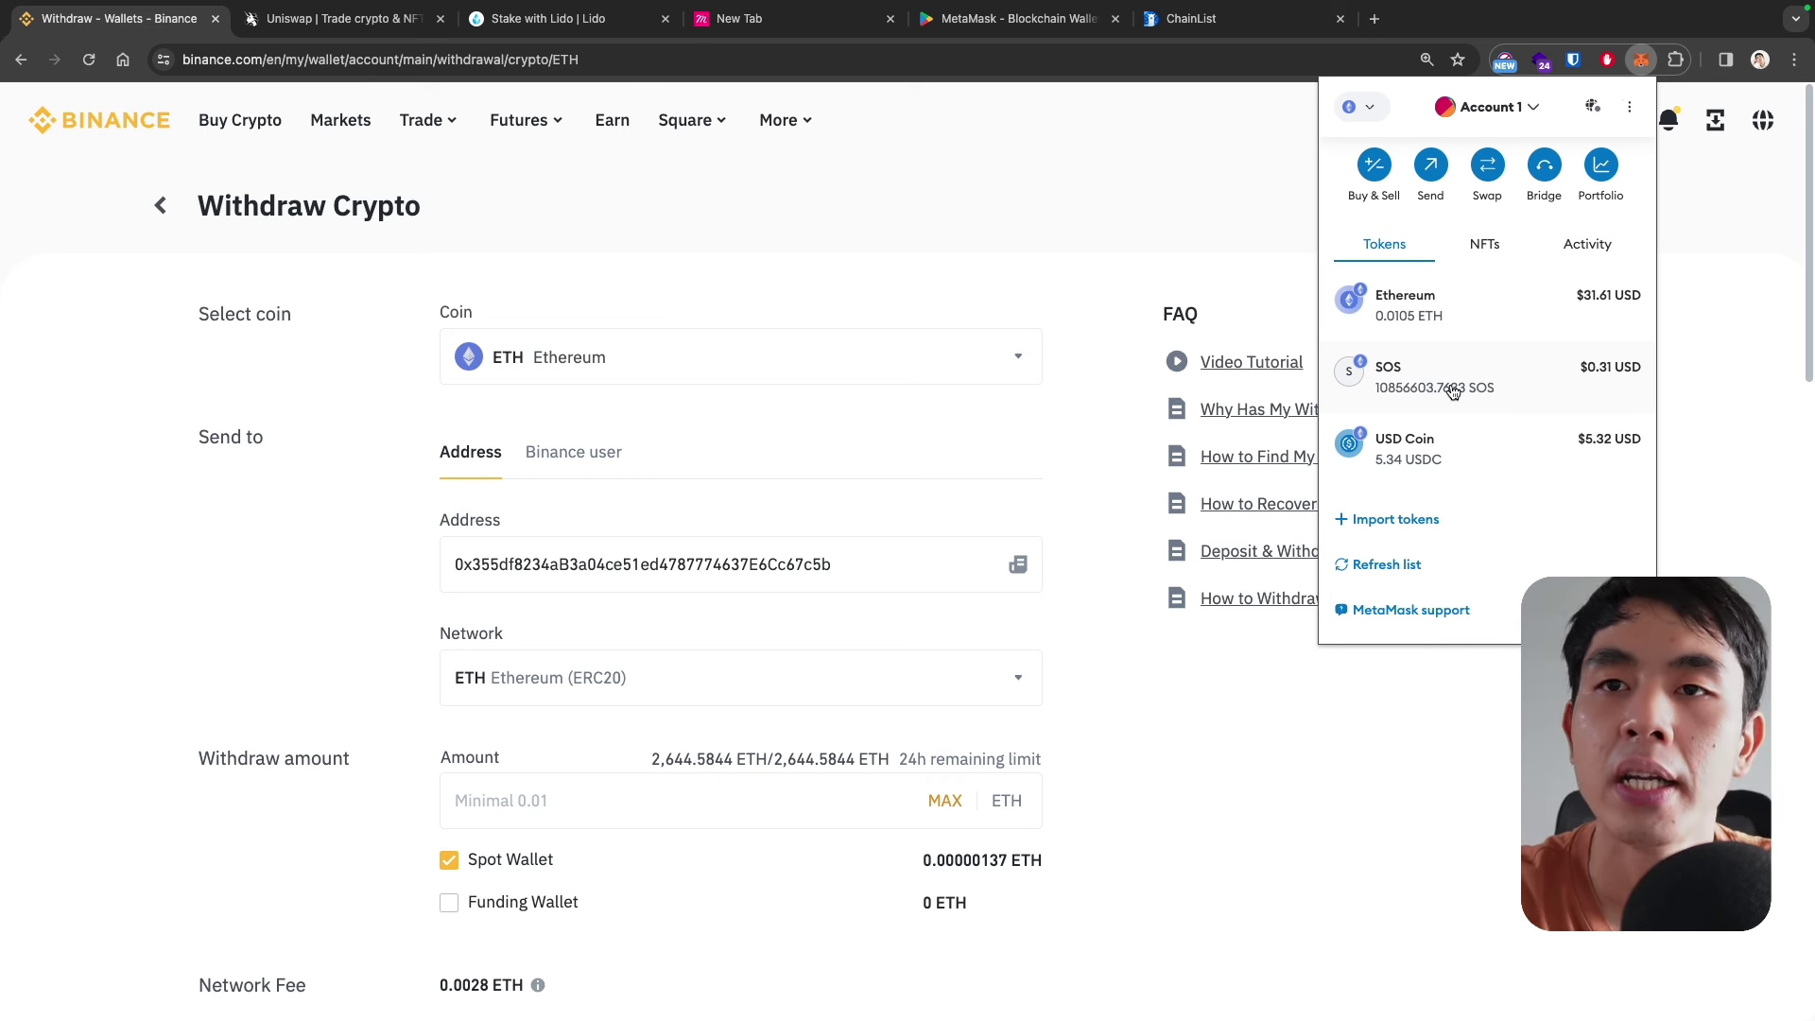
{"action": "scroll", "coordinate": [1454, 390], "scroll_direction": "up", "scroll_amount": 3}
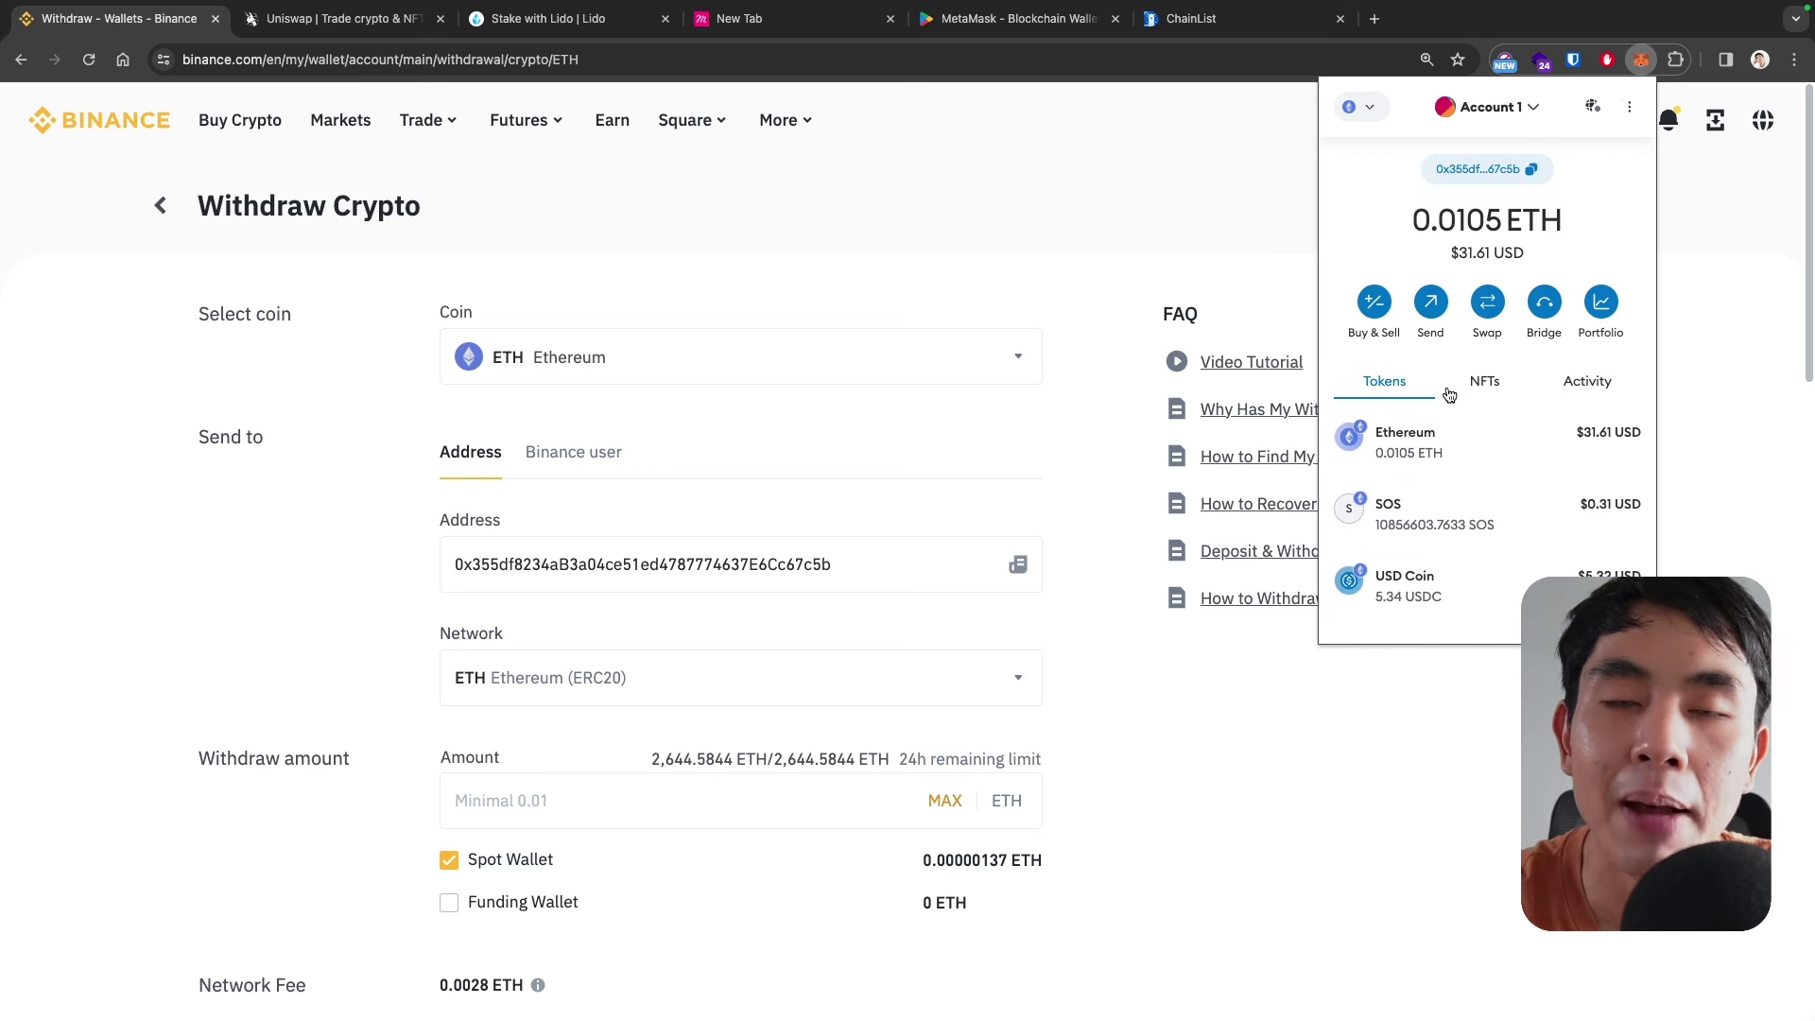
{"action": "scroll", "coordinate": [1454, 406], "scroll_direction": "down", "scroll_amount": 3}
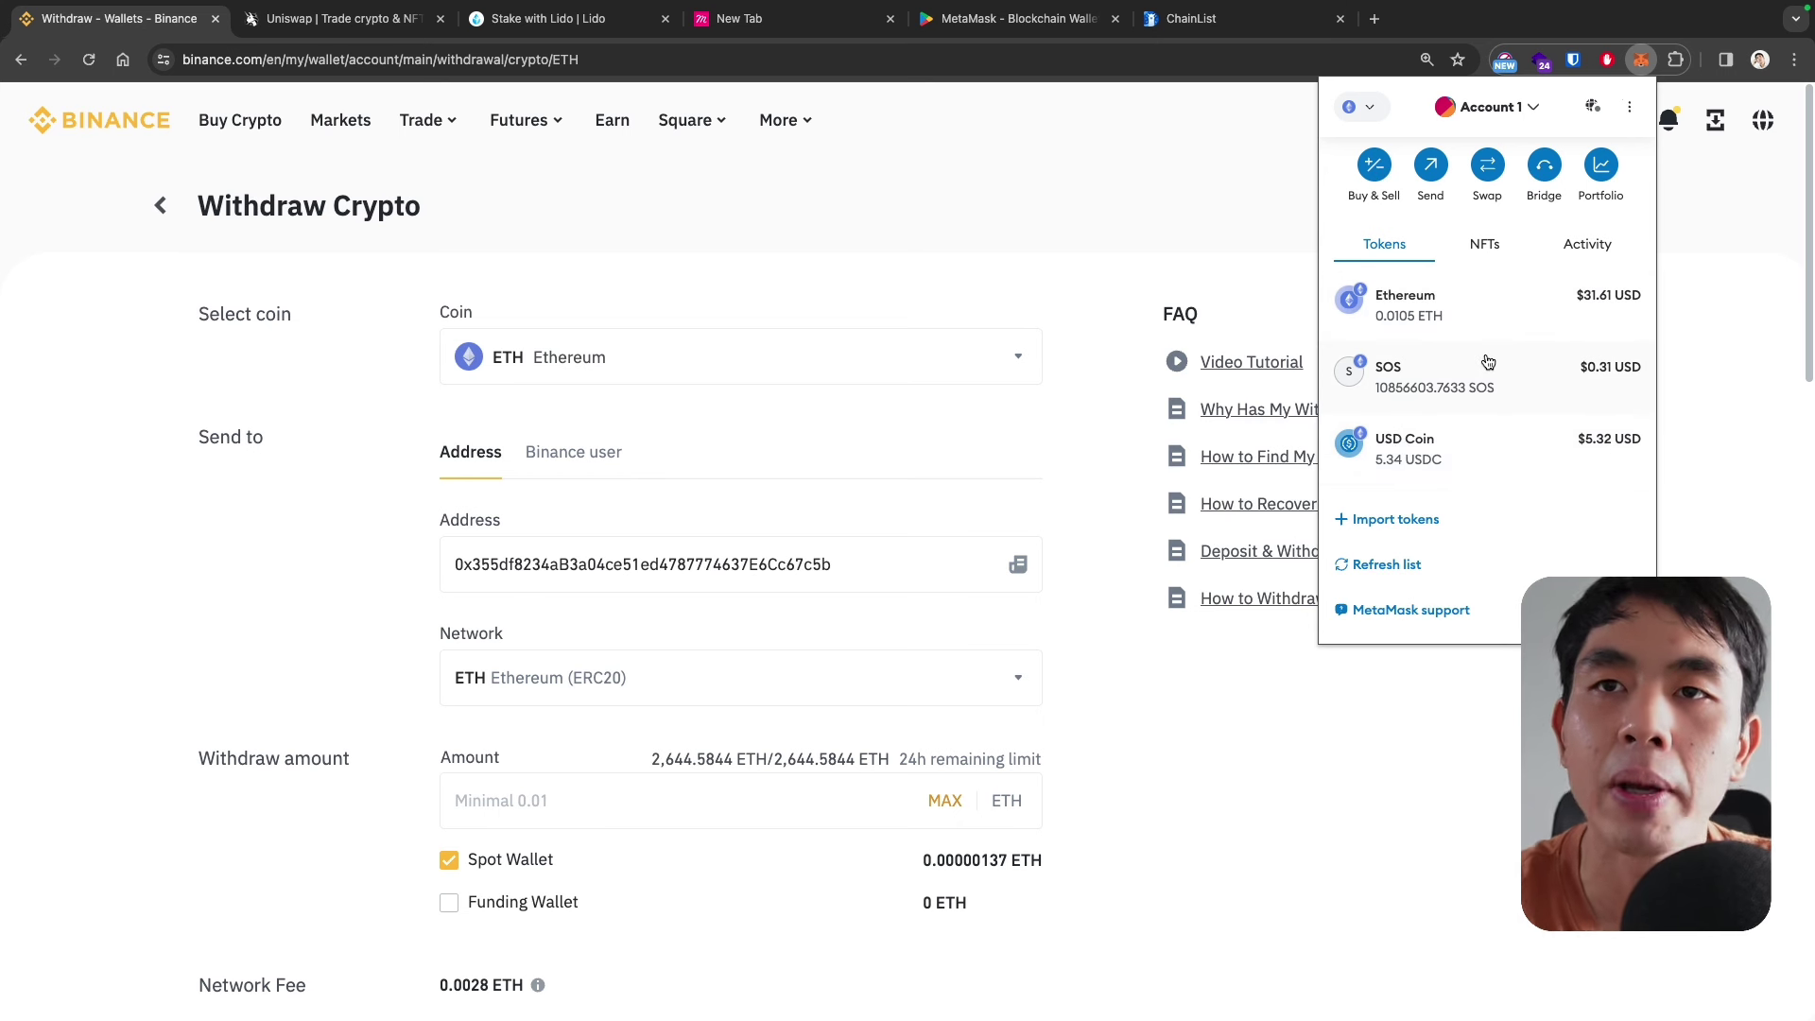
{"action": "scroll", "coordinate": [1487, 362], "scroll_direction": "up", "scroll_amount": 3}
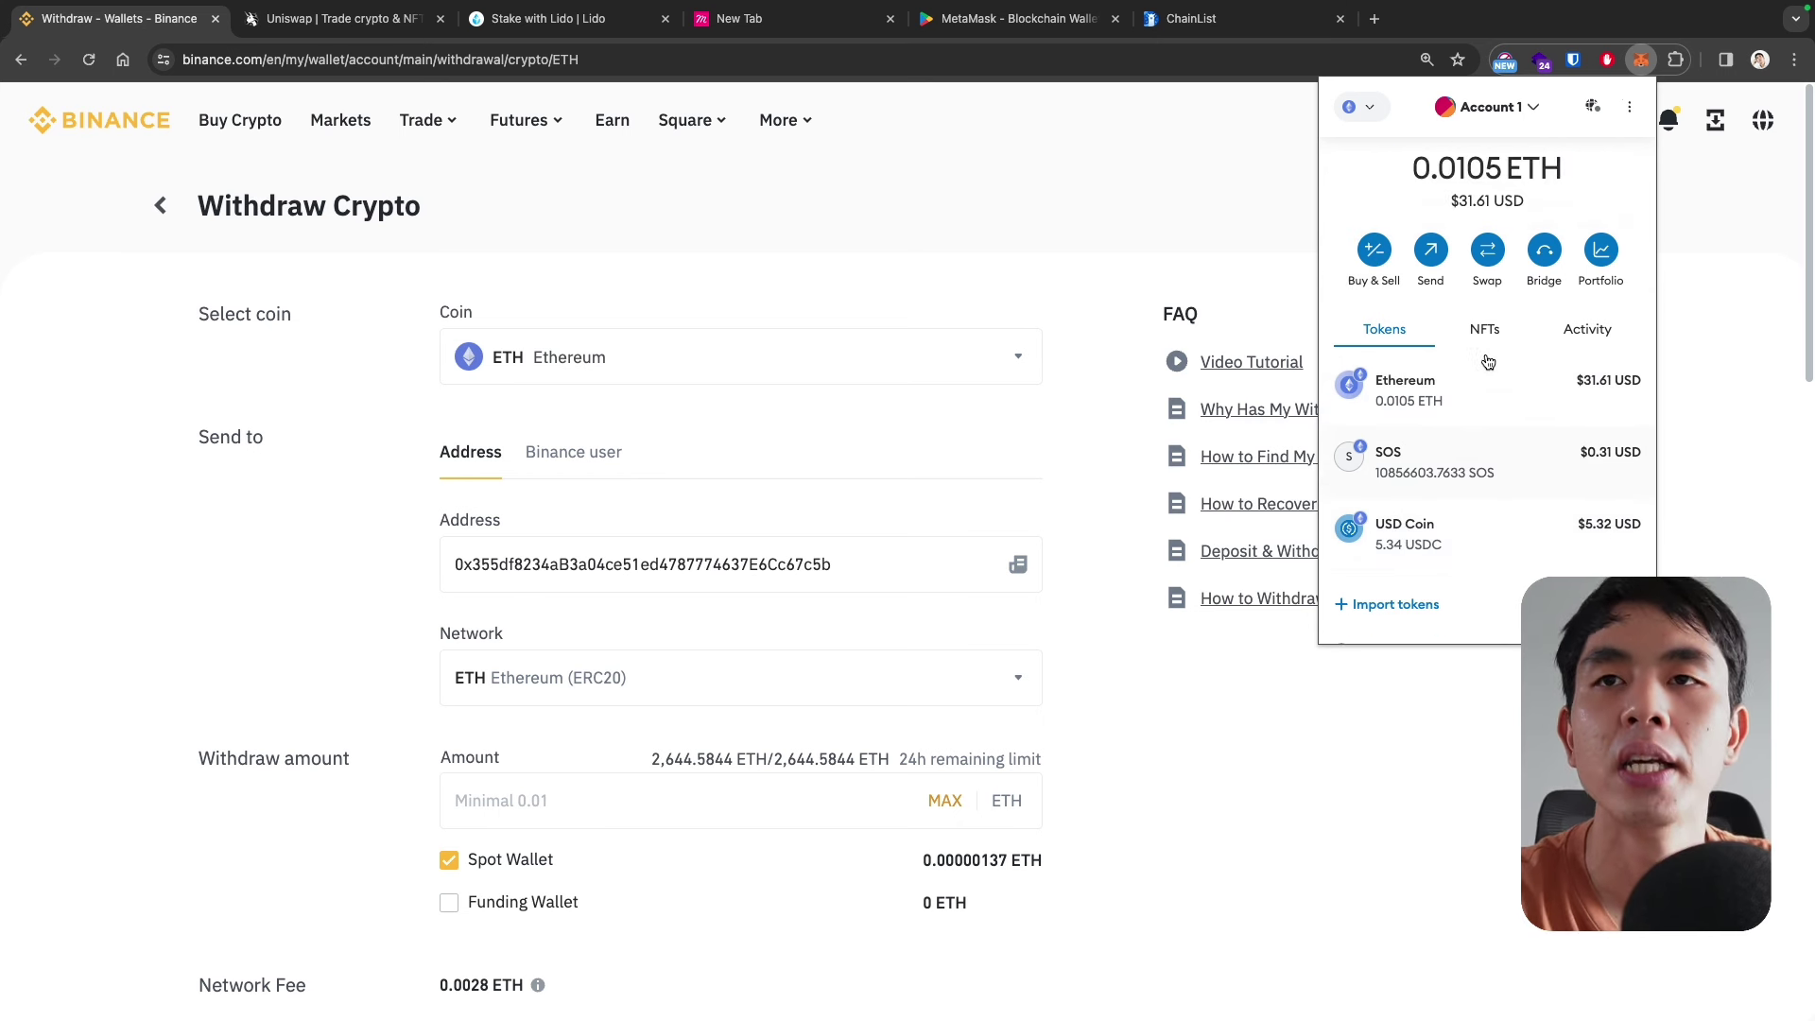
- Copy the Account 1 wallet address, search the web for "eth explorer" in a new tab and open the etherscan.io result
{"action": "left_click", "coordinate": [1501, 171]}
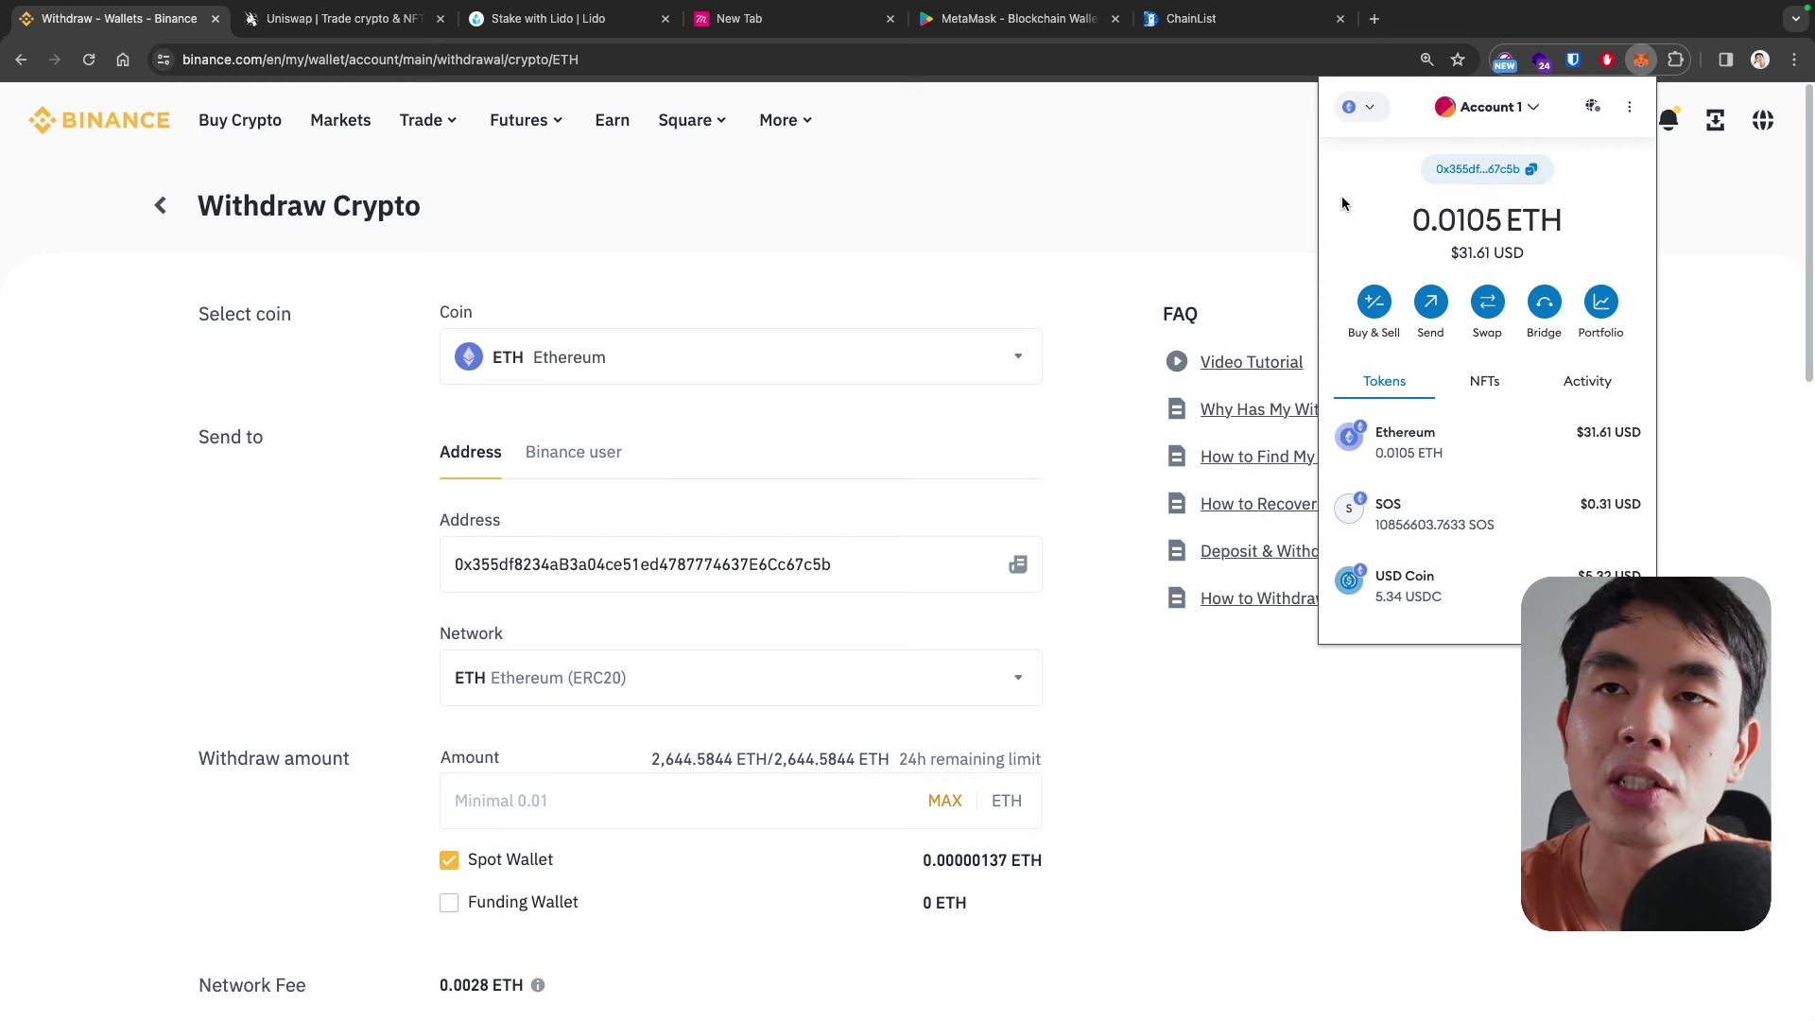
{"action": "left_click", "coordinate": [1374, 18]}
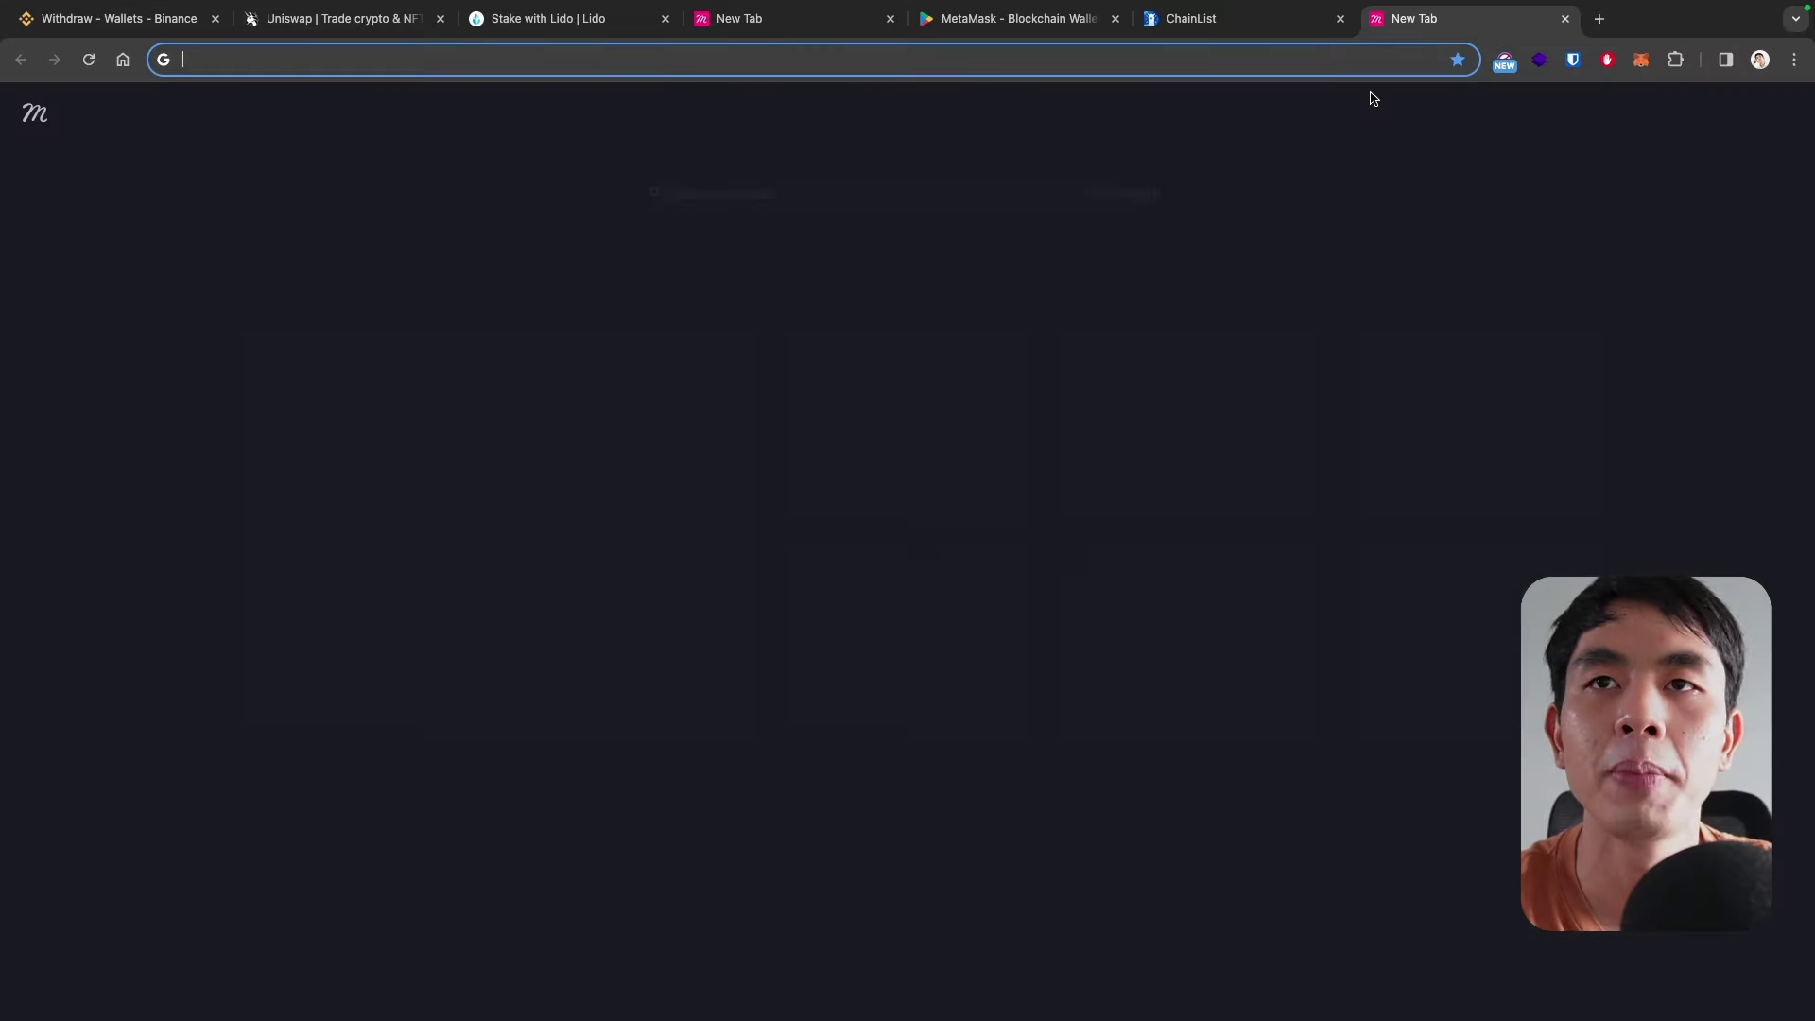
{"action": "type", "text": "ethy"}
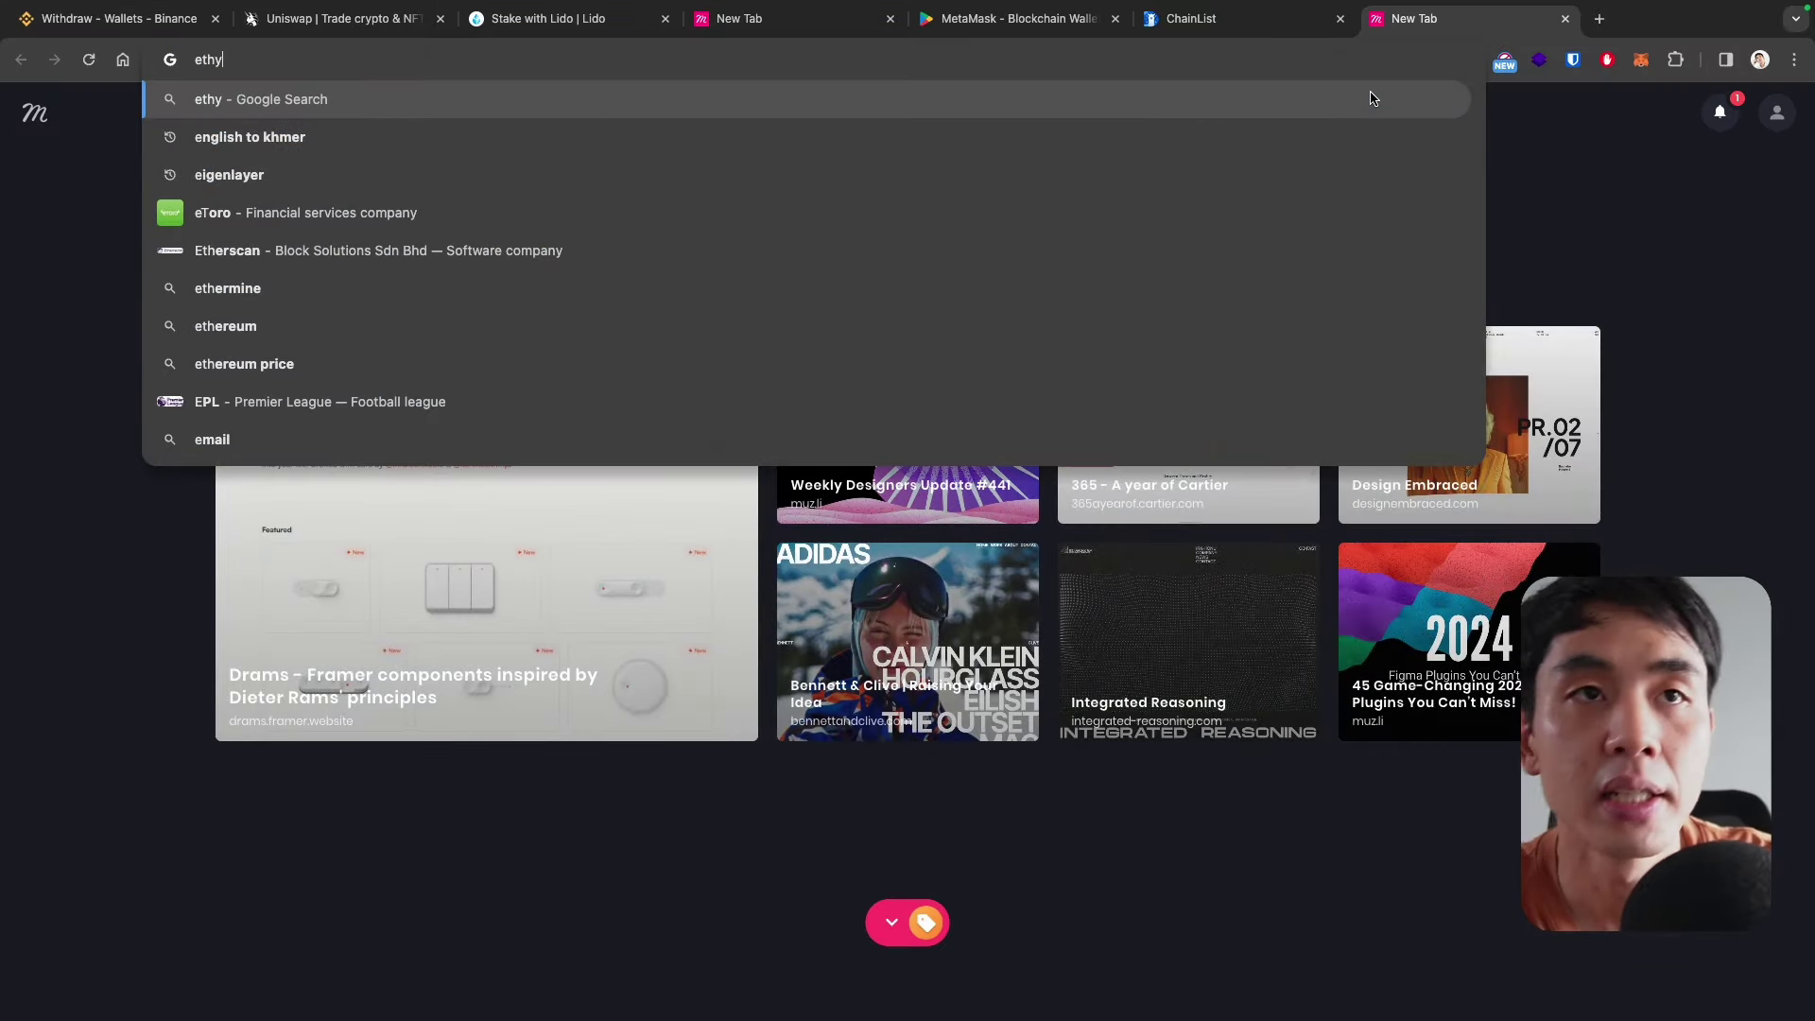
{"action": "key", "text": "BackSpace"}
{"action": "type", "text": "e"}
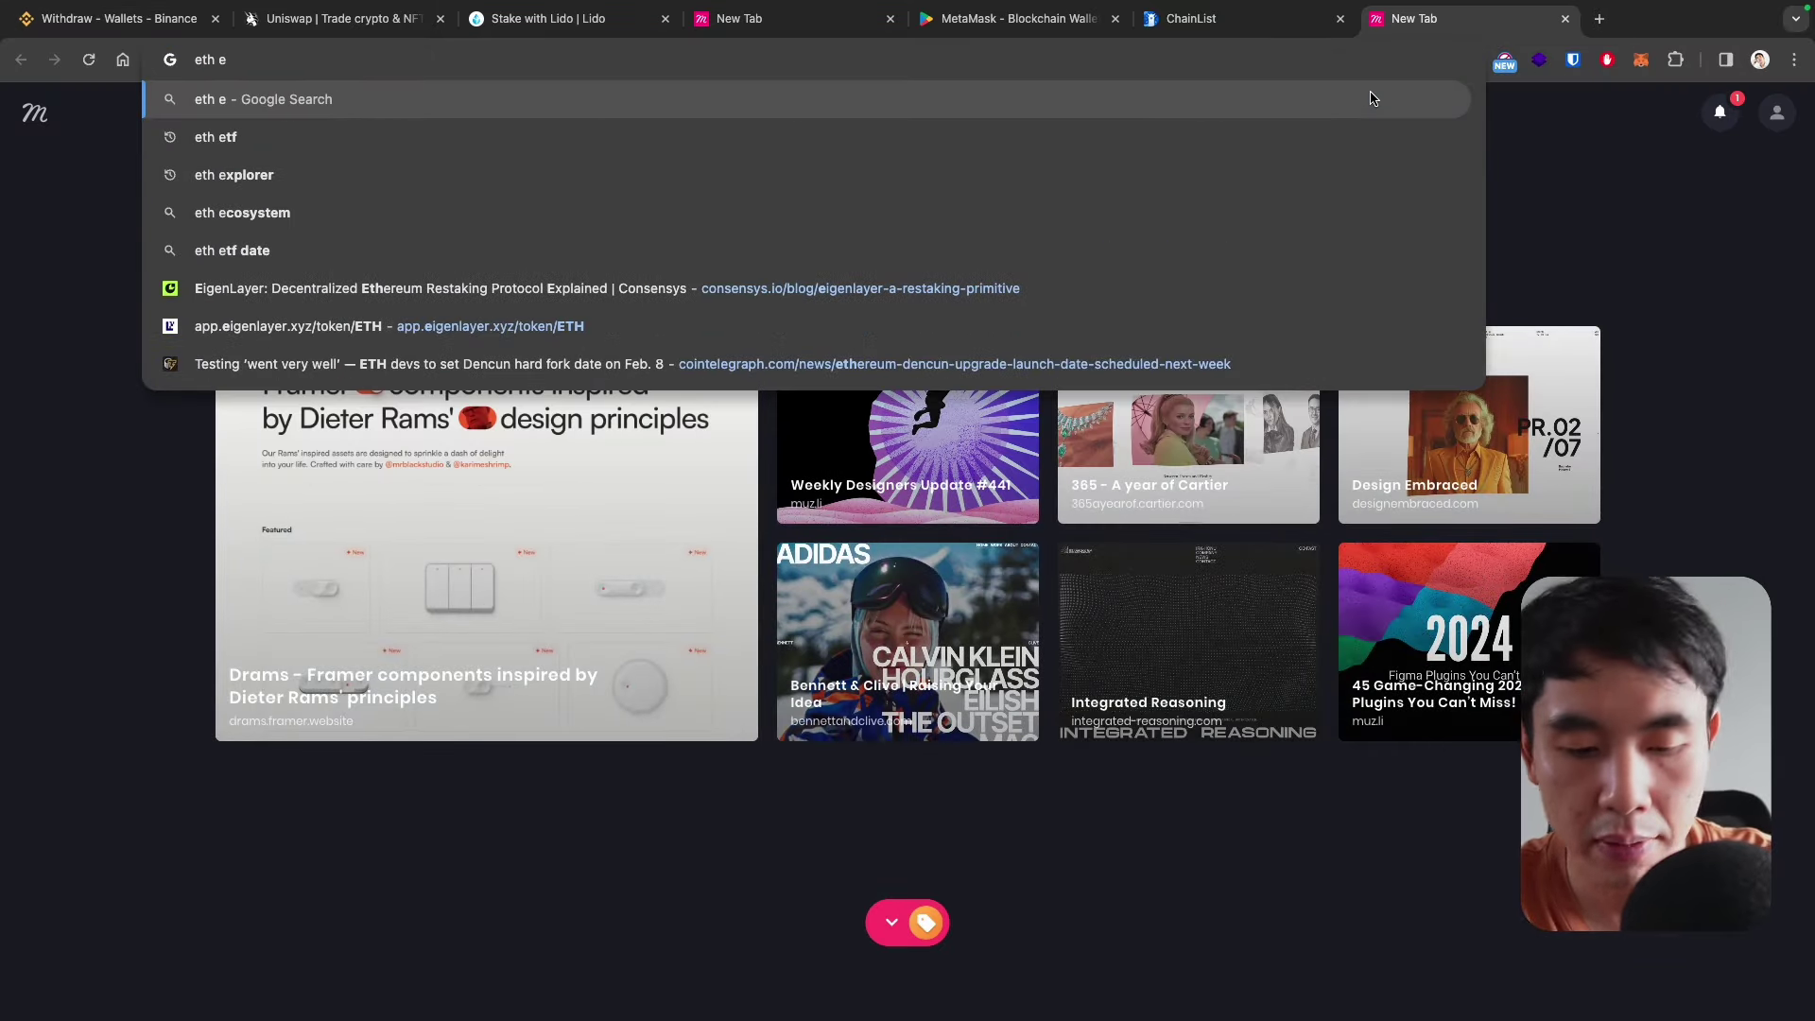
{"action": "type", "text": "xplore"}
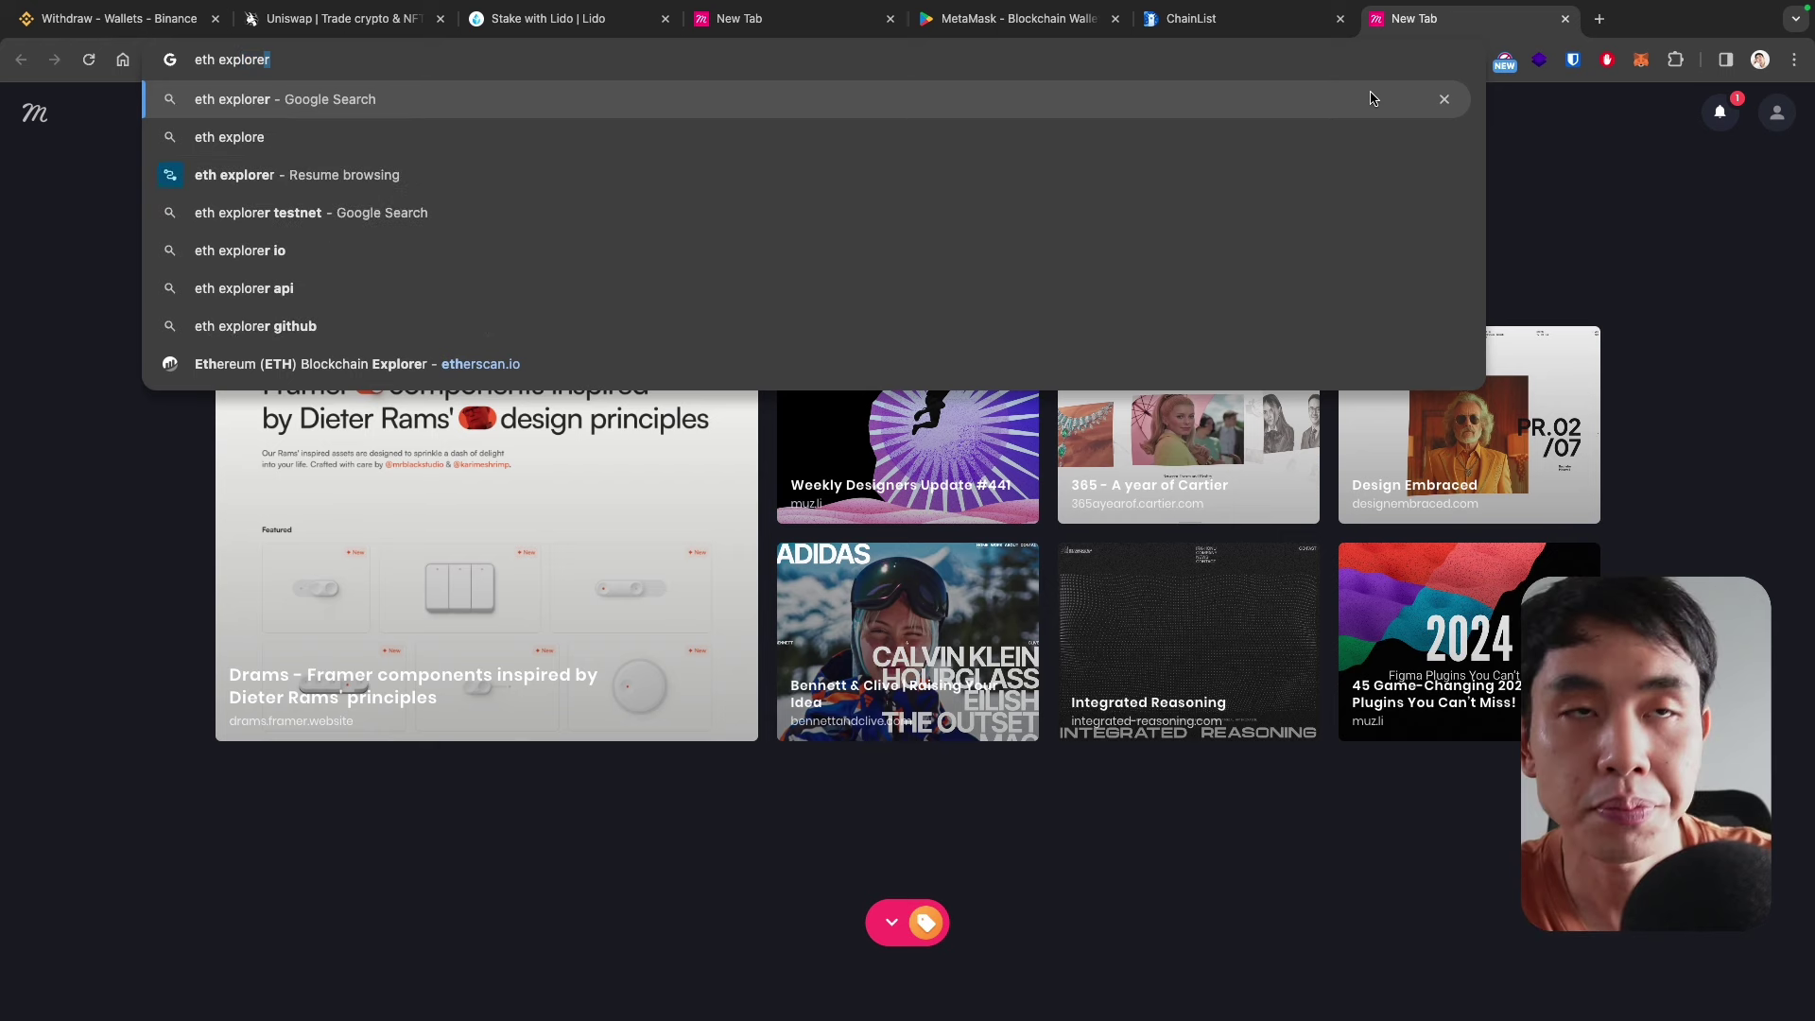
{"action": "key", "text": "Return"}
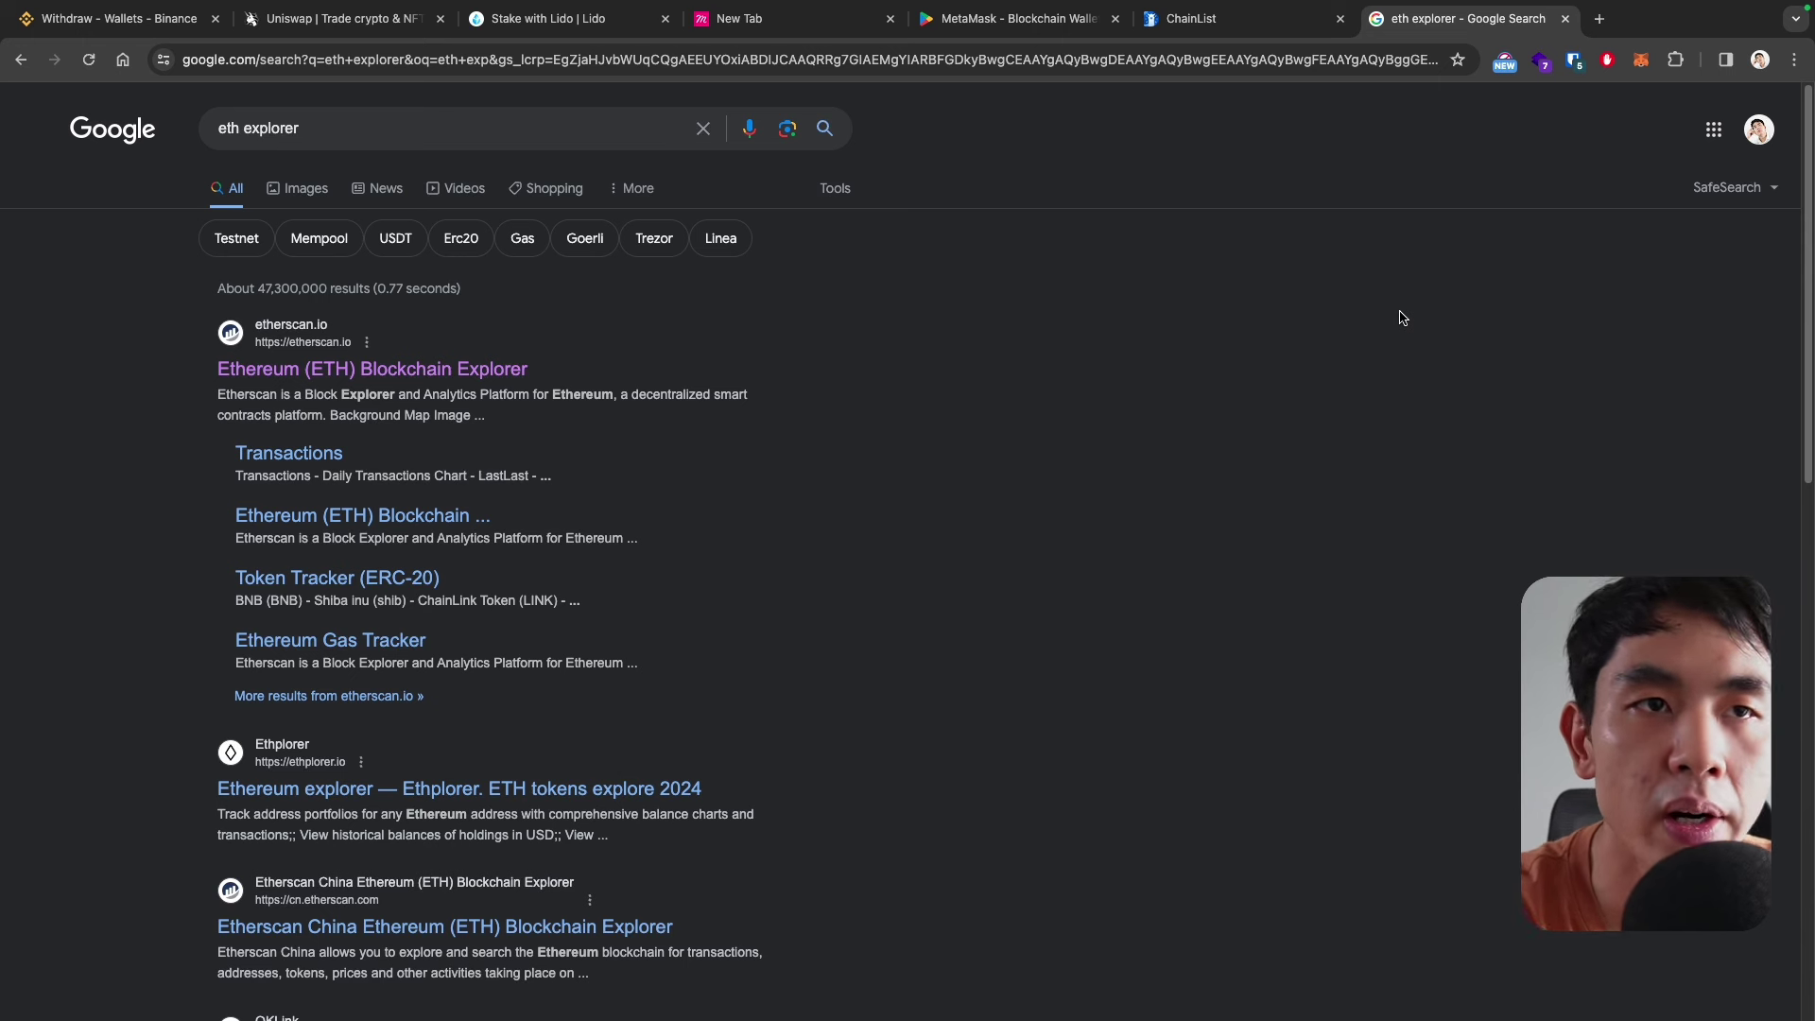
{"action": "left_click", "coordinate": [323, 355]}
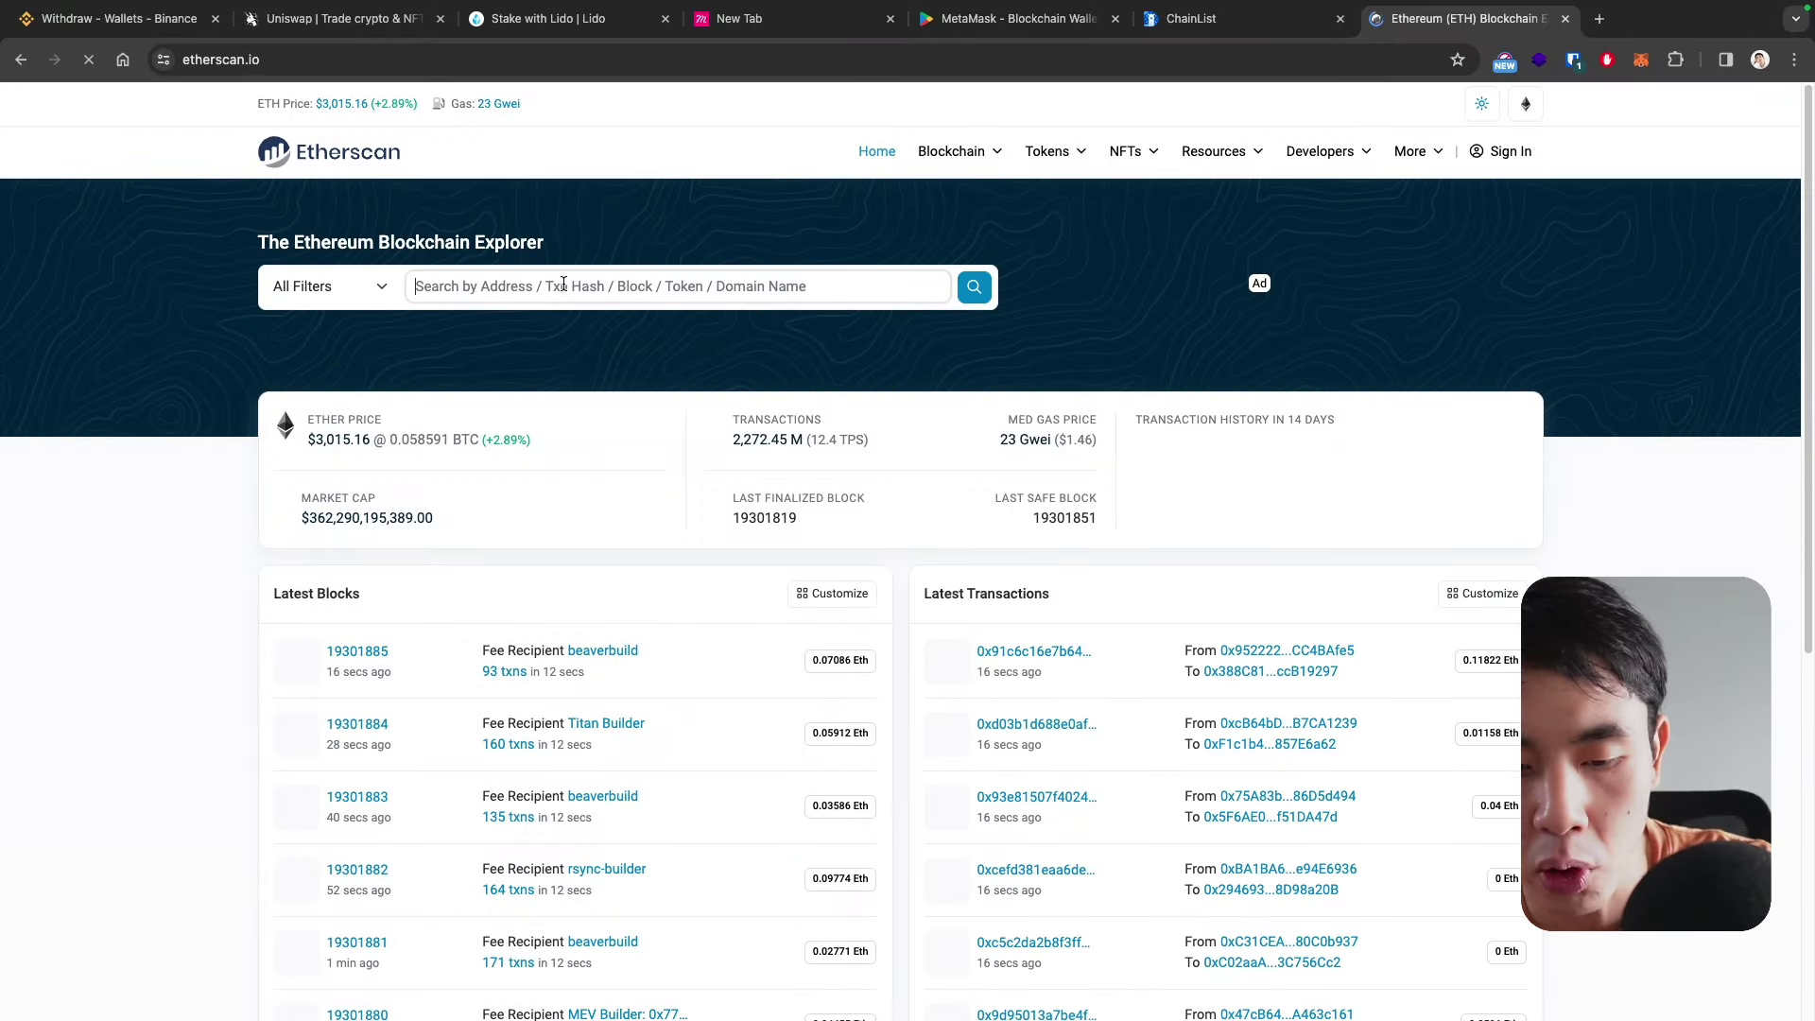
- Look up the copied wallet address on Etherscan and review its balance overview and transaction list
{"action": "key", "text": "super+v"}
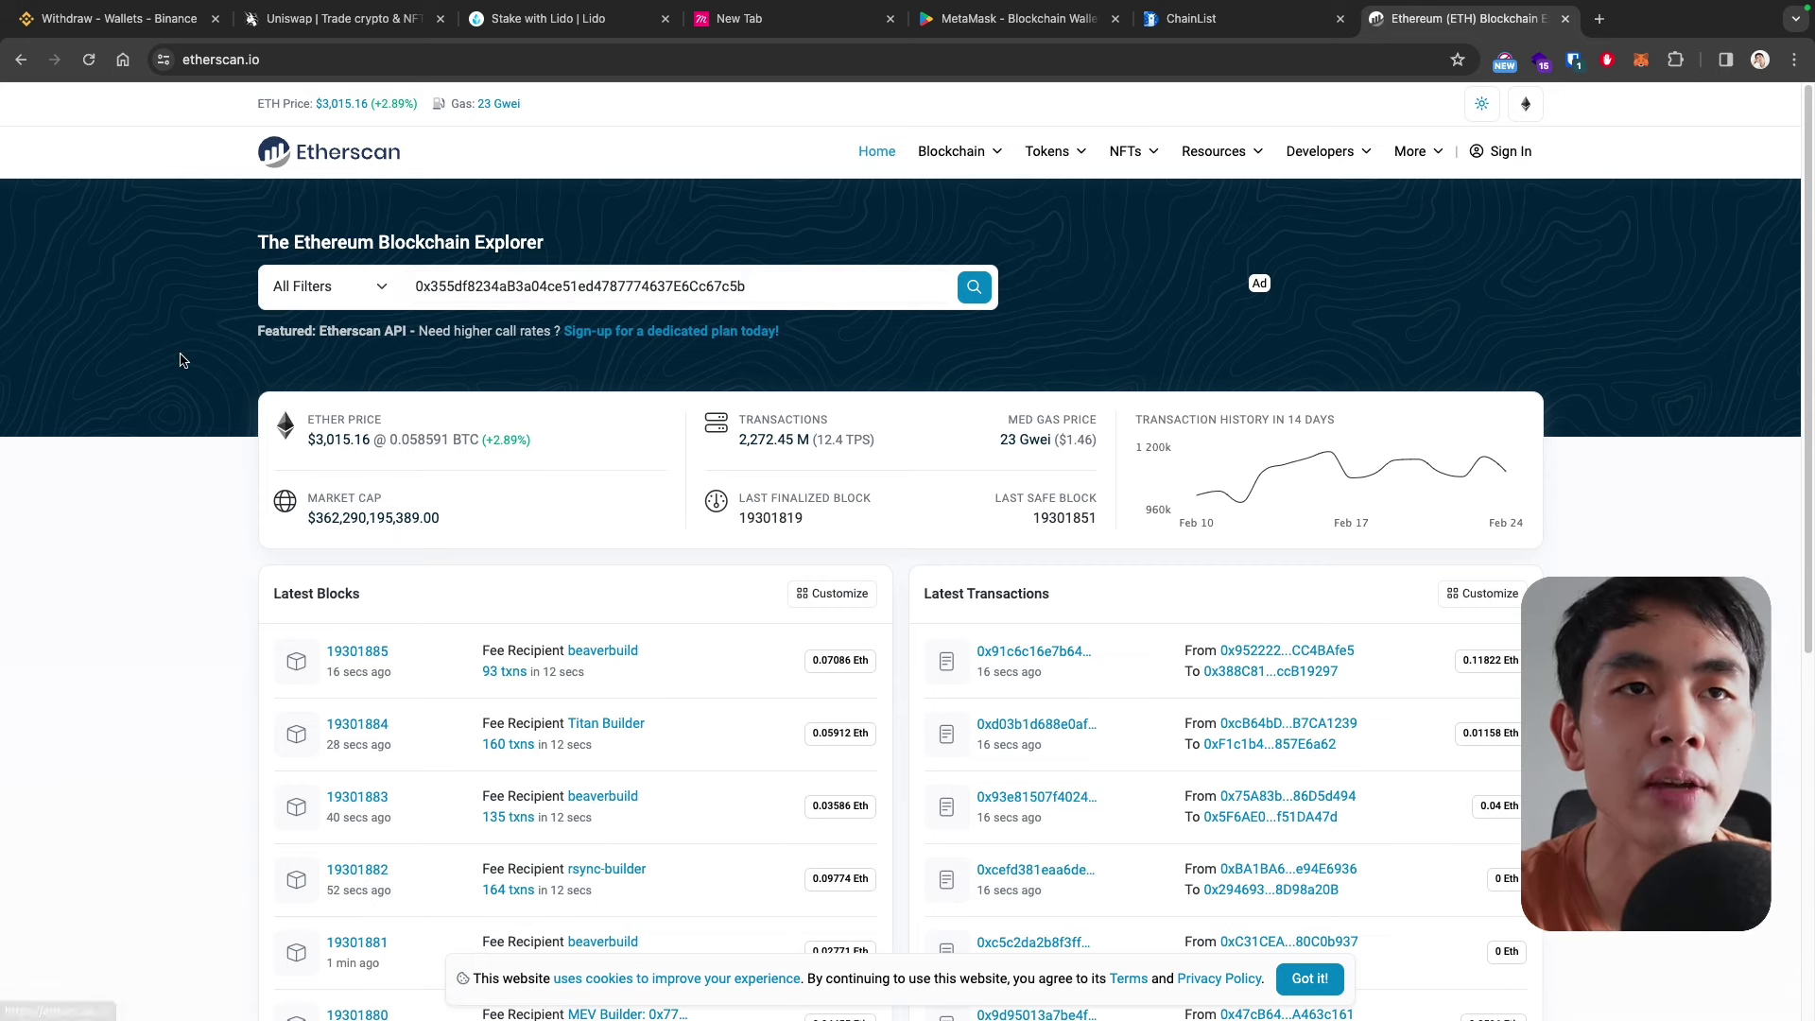
{"action": "left_click", "coordinate": [975, 293]}
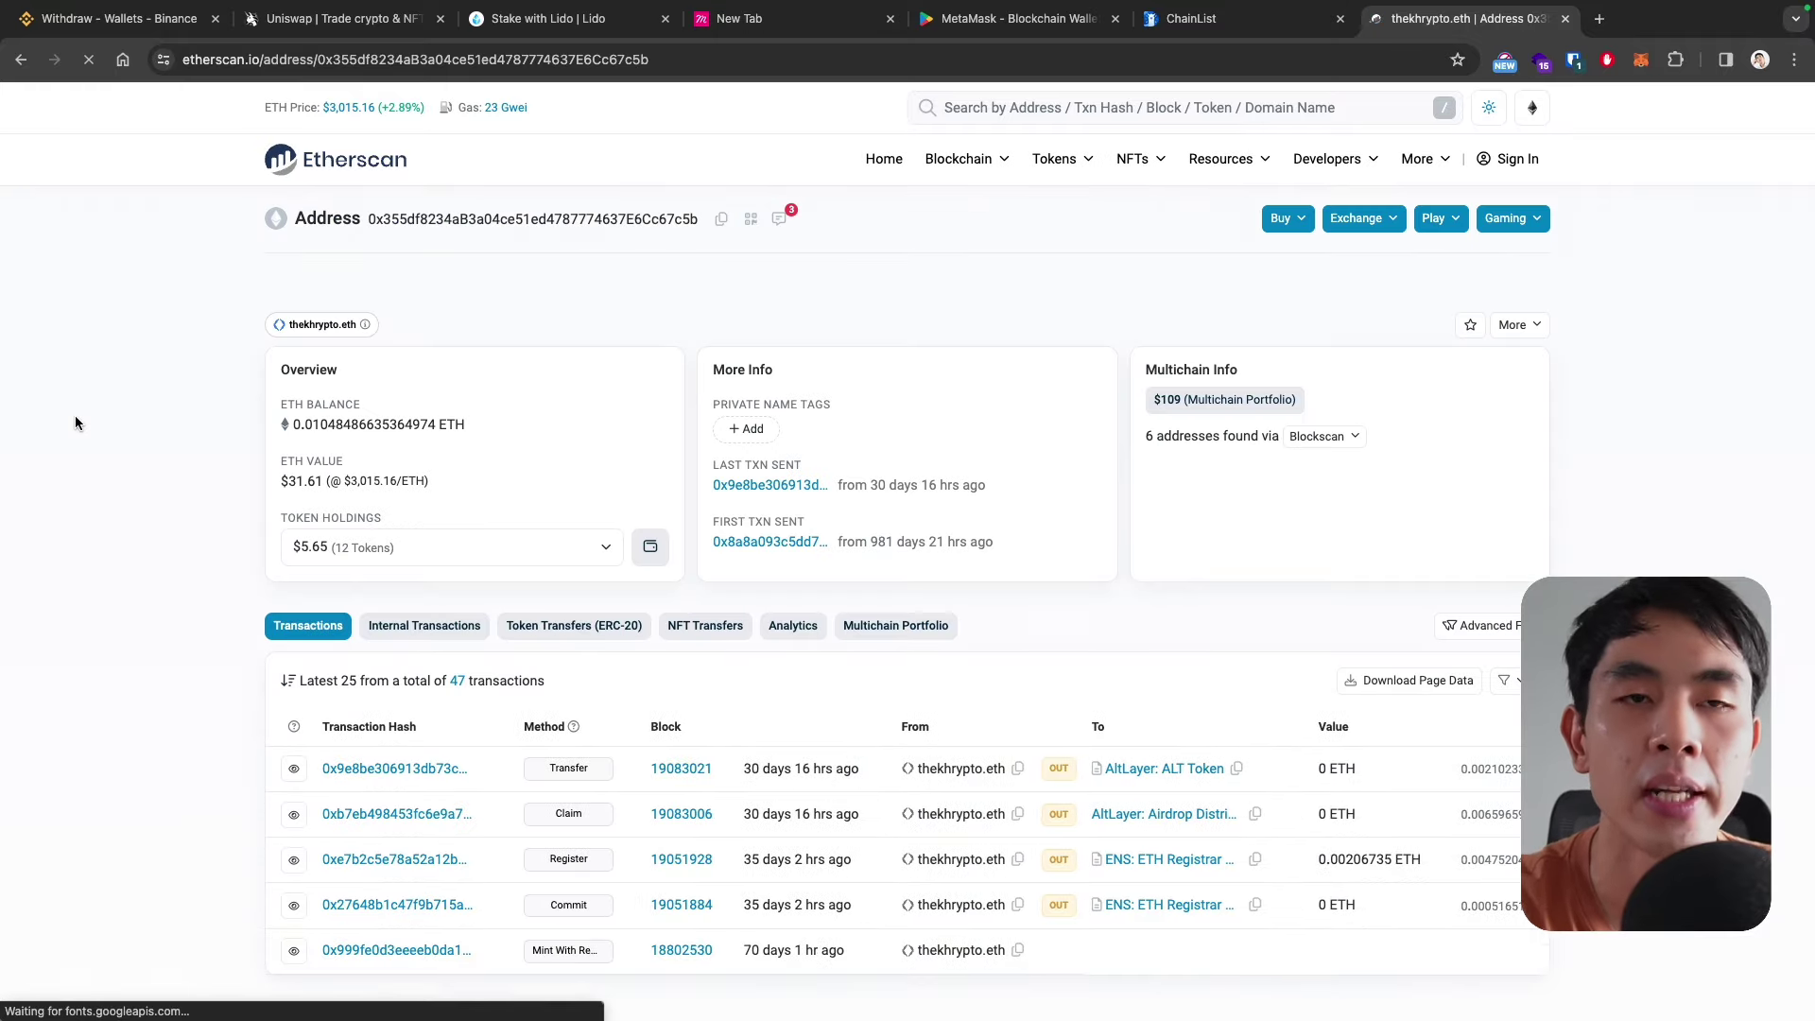
{"action": "scroll", "coordinate": [81, 428], "scroll_direction": "down", "scroll_amount": 1}
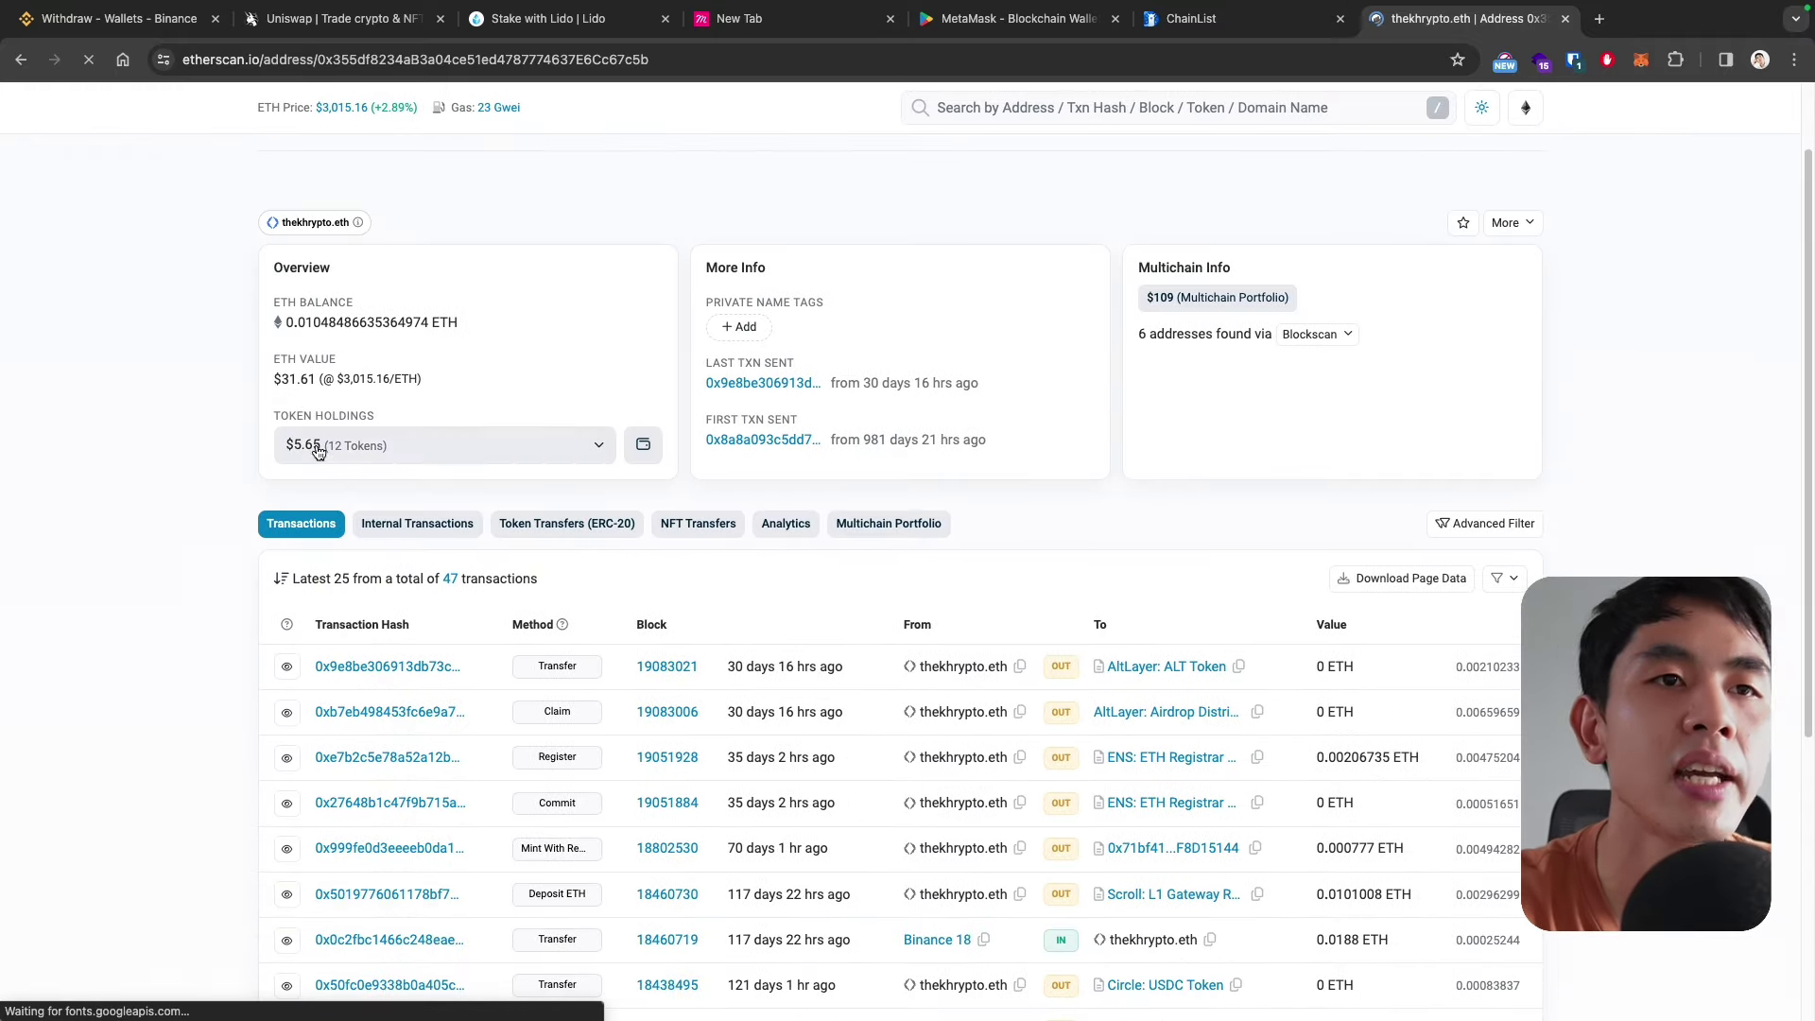
{"action": "scroll", "coordinate": [441, 417], "scroll_direction": "up", "scroll_amount": 1}
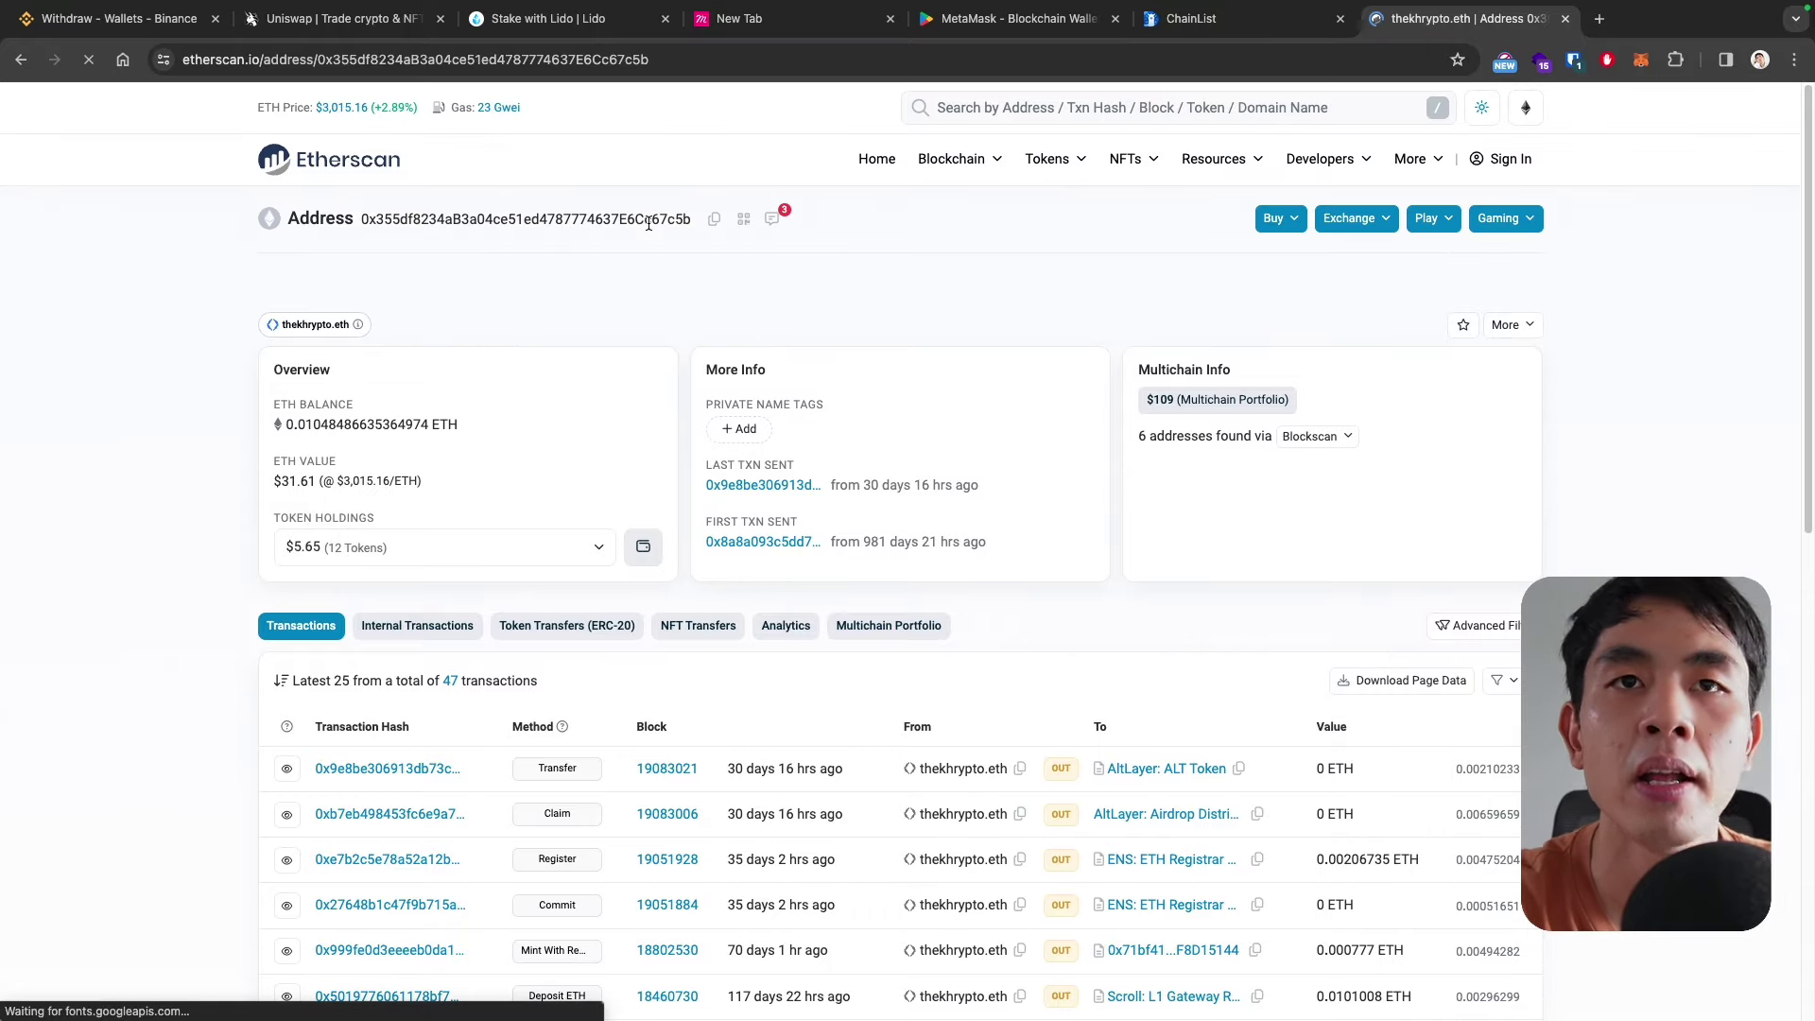
{"action": "scroll", "coordinate": [648, 228], "scroll_direction": "down", "scroll_amount": 1}
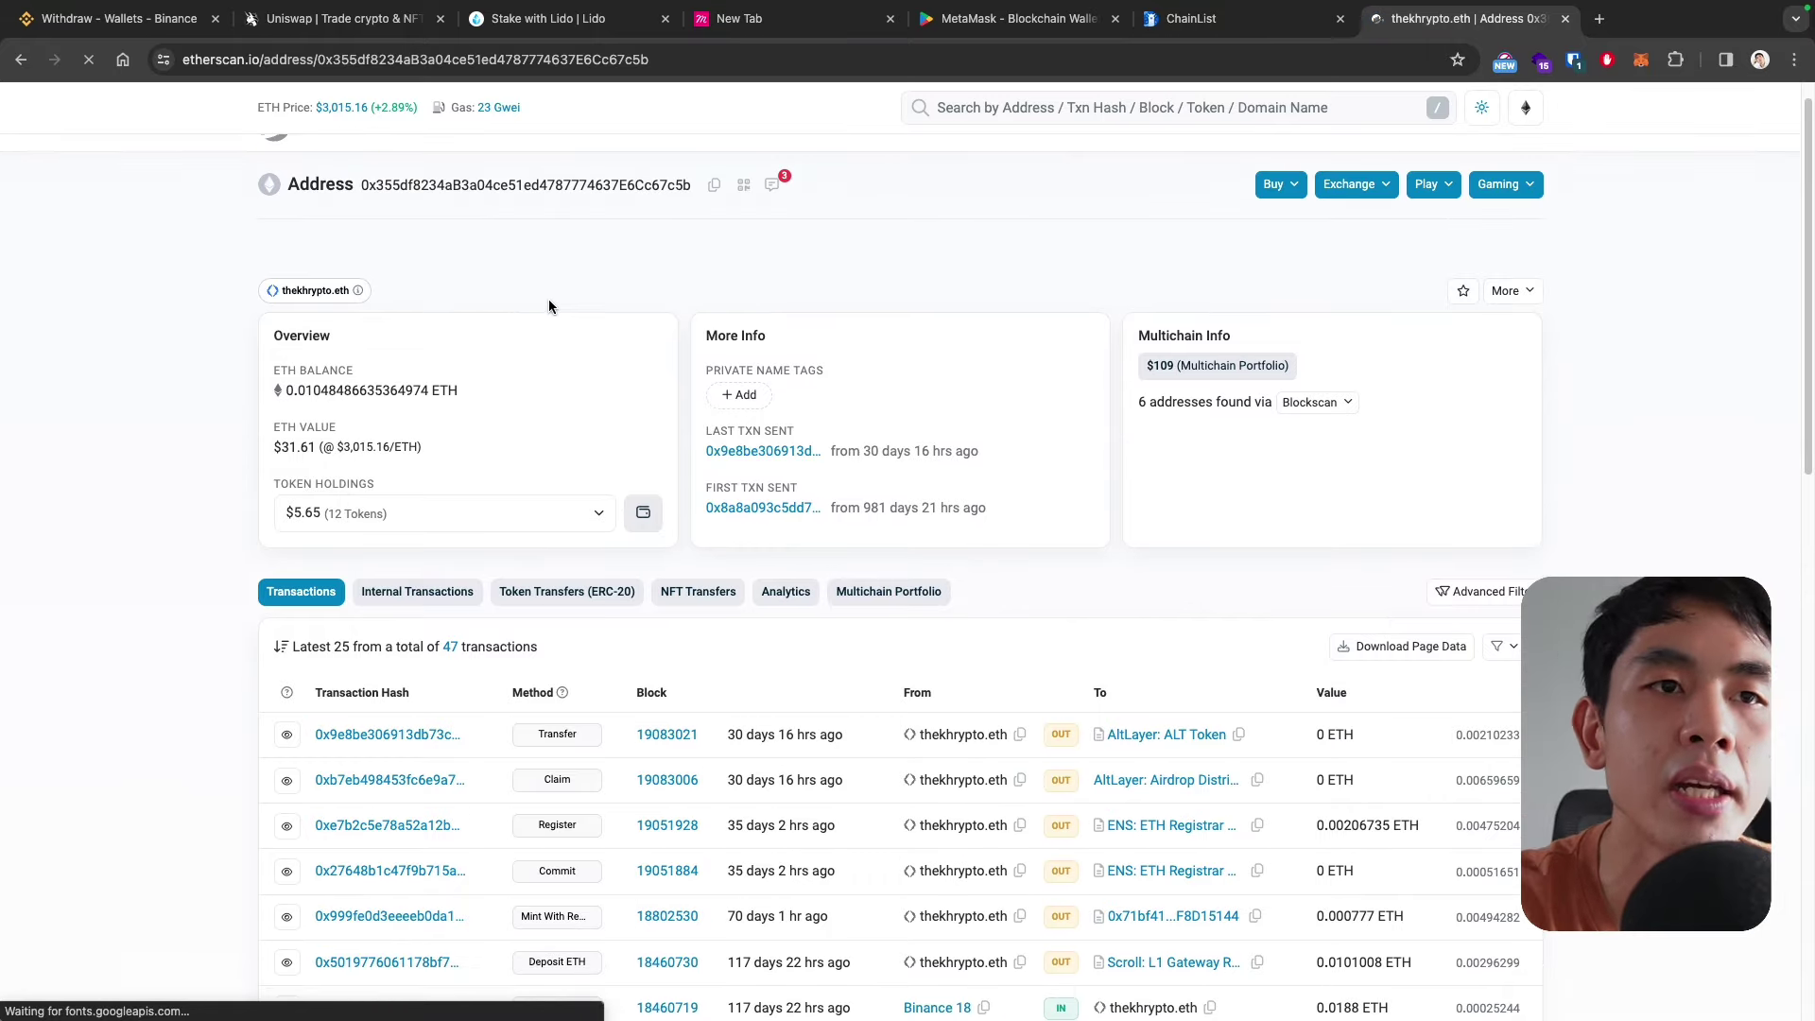
{"action": "scroll", "coordinate": [552, 295], "scroll_direction": "down", "scroll_amount": 1}
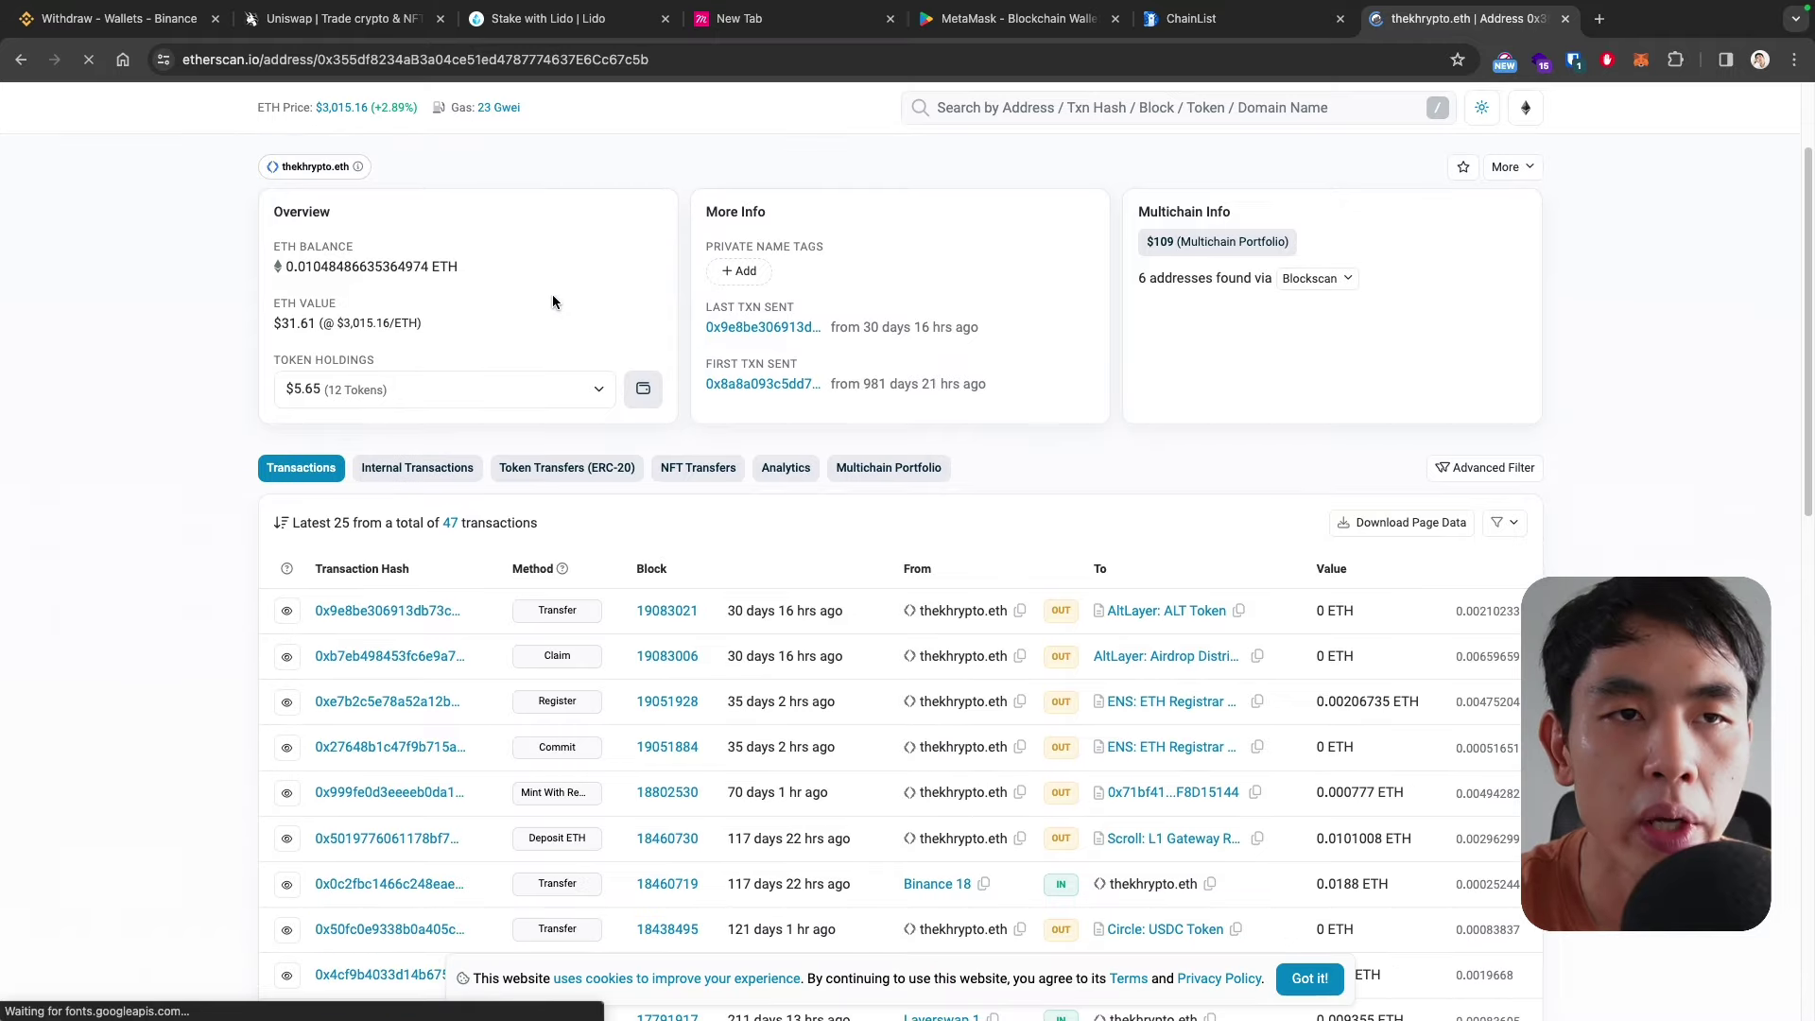
- Expand the address's token holdings, look through its ERC-20 and NFT tokens, and collapse the list again
{"action": "scroll", "coordinate": [528, 394], "scroll_direction": "down", "scroll_amount": 2}
{"action": "left_click", "coordinate": [597, 223]}
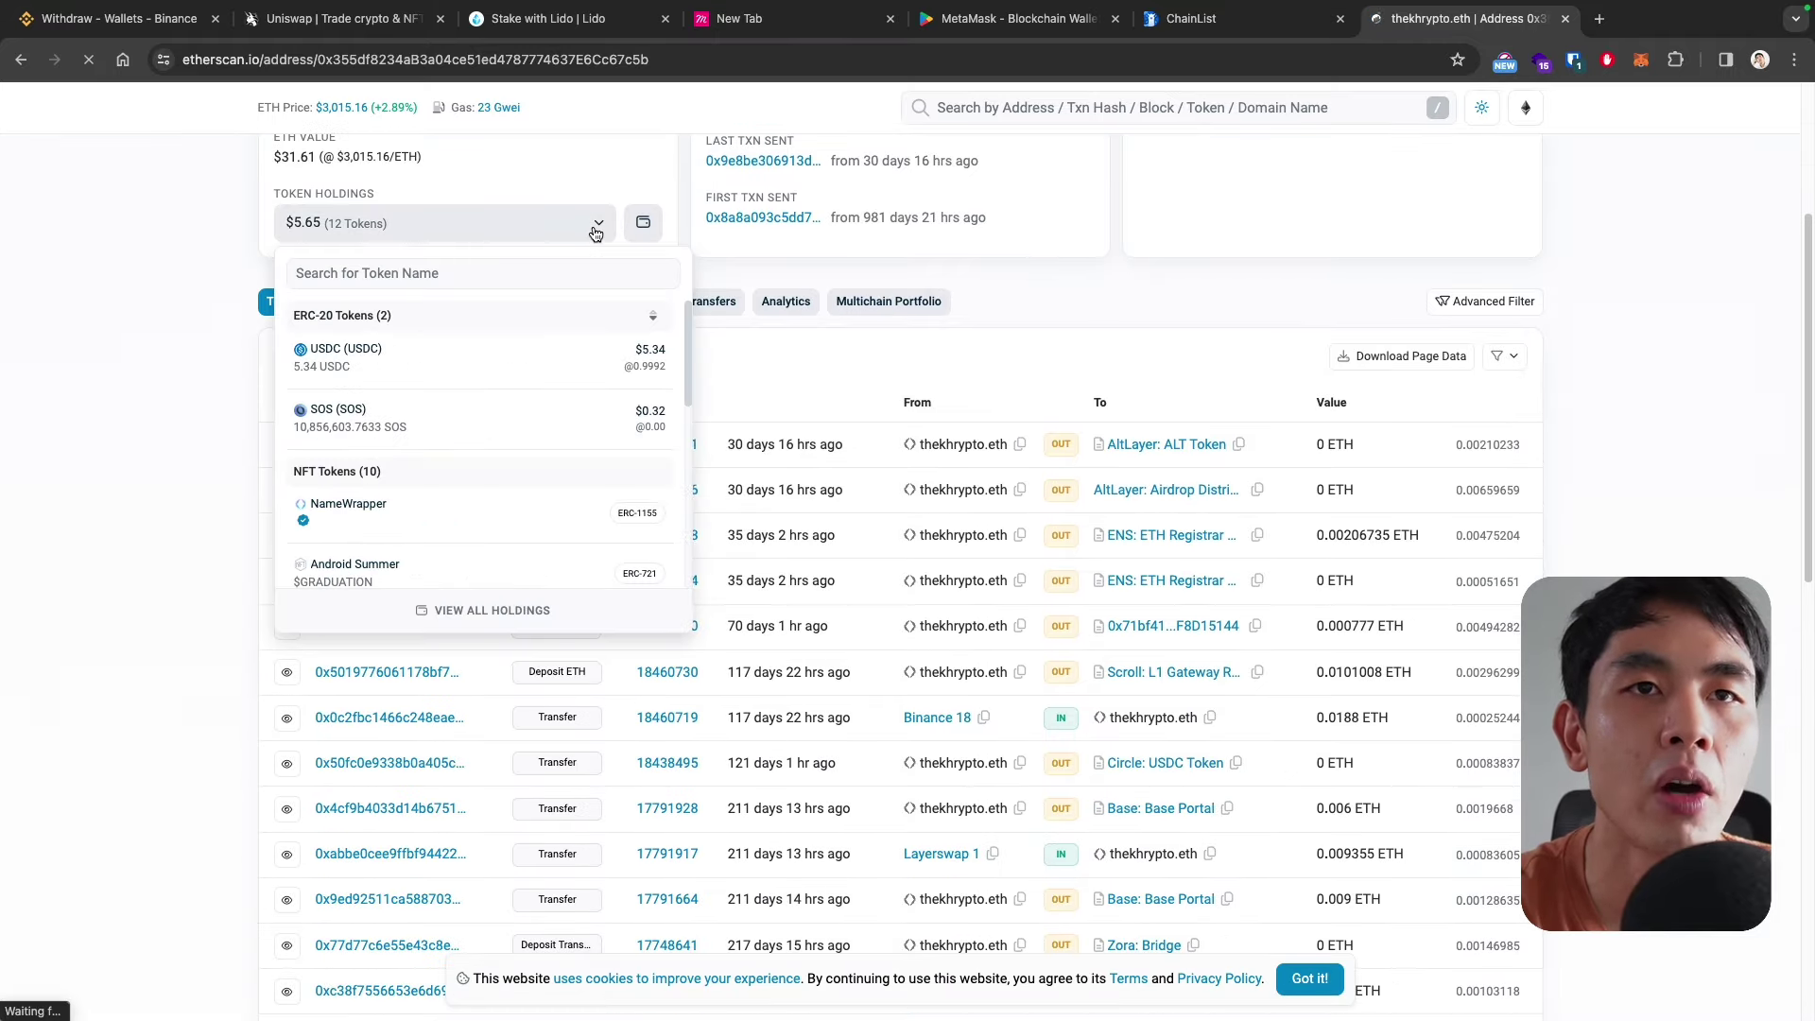
{"action": "scroll", "coordinate": [416, 453], "scroll_direction": "down", "scroll_amount": 2}
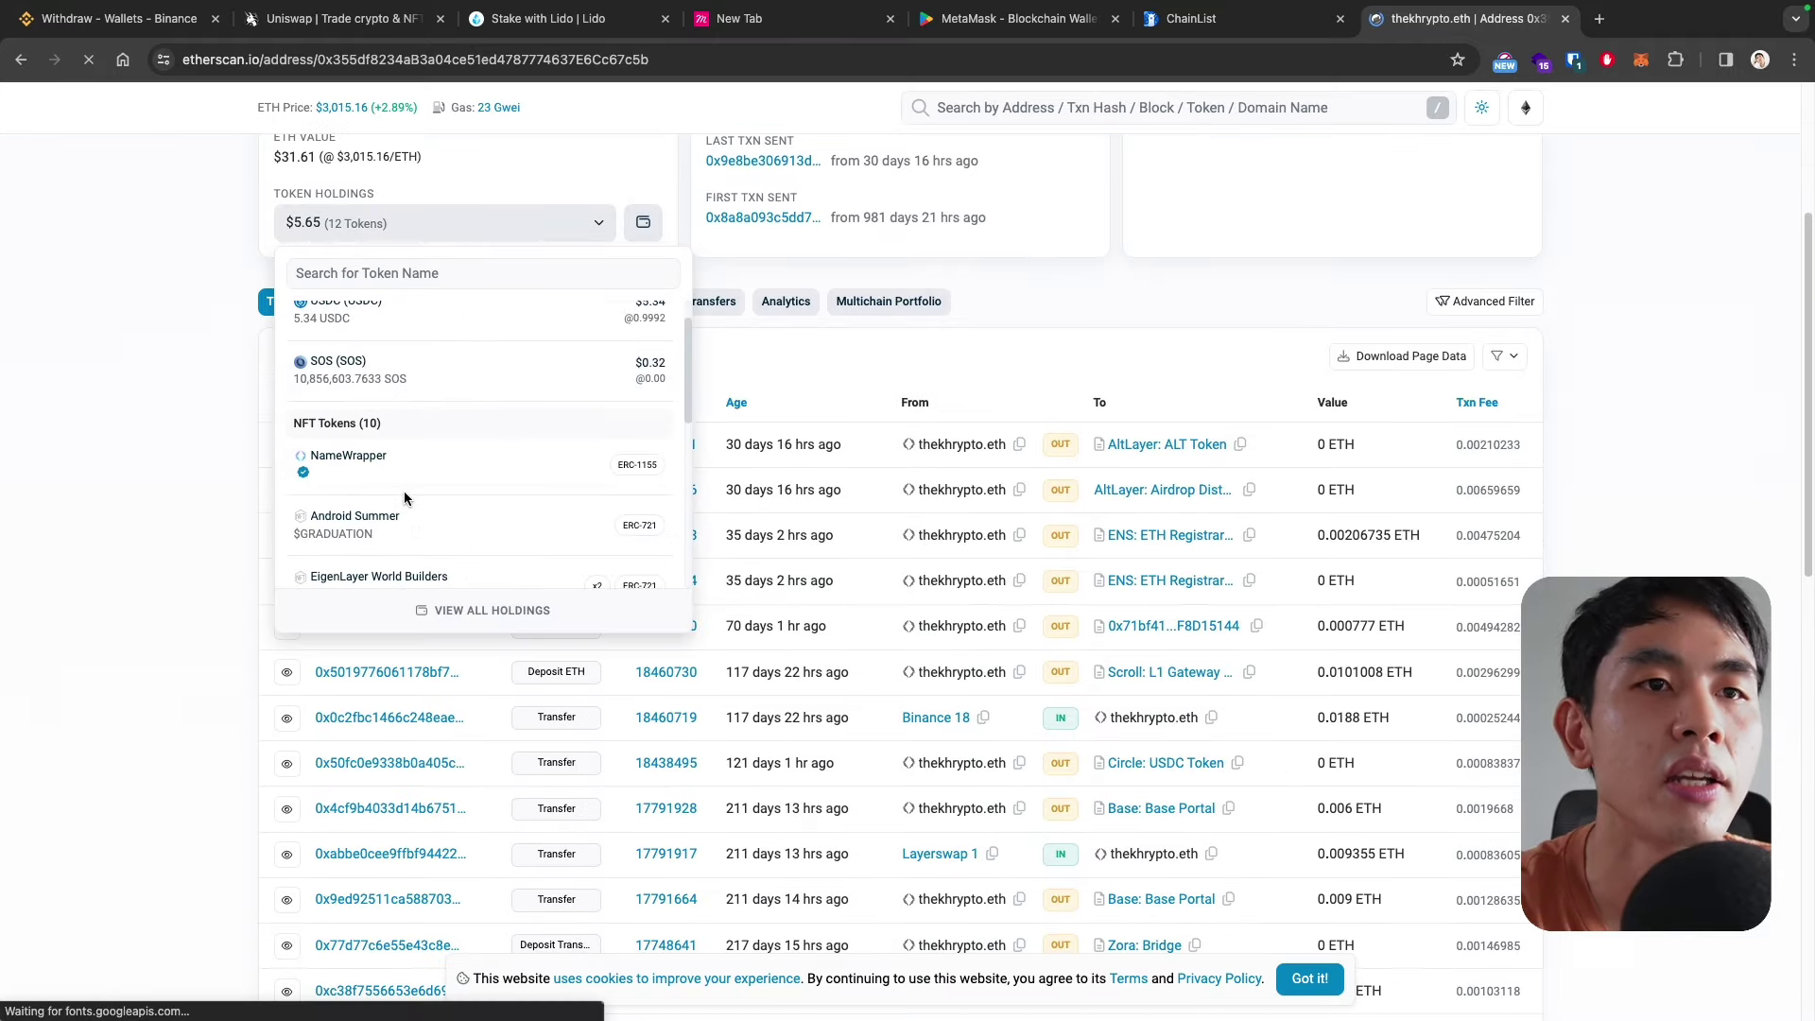
{"action": "scroll", "coordinate": [400, 502], "scroll_direction": "down", "scroll_amount": 5}
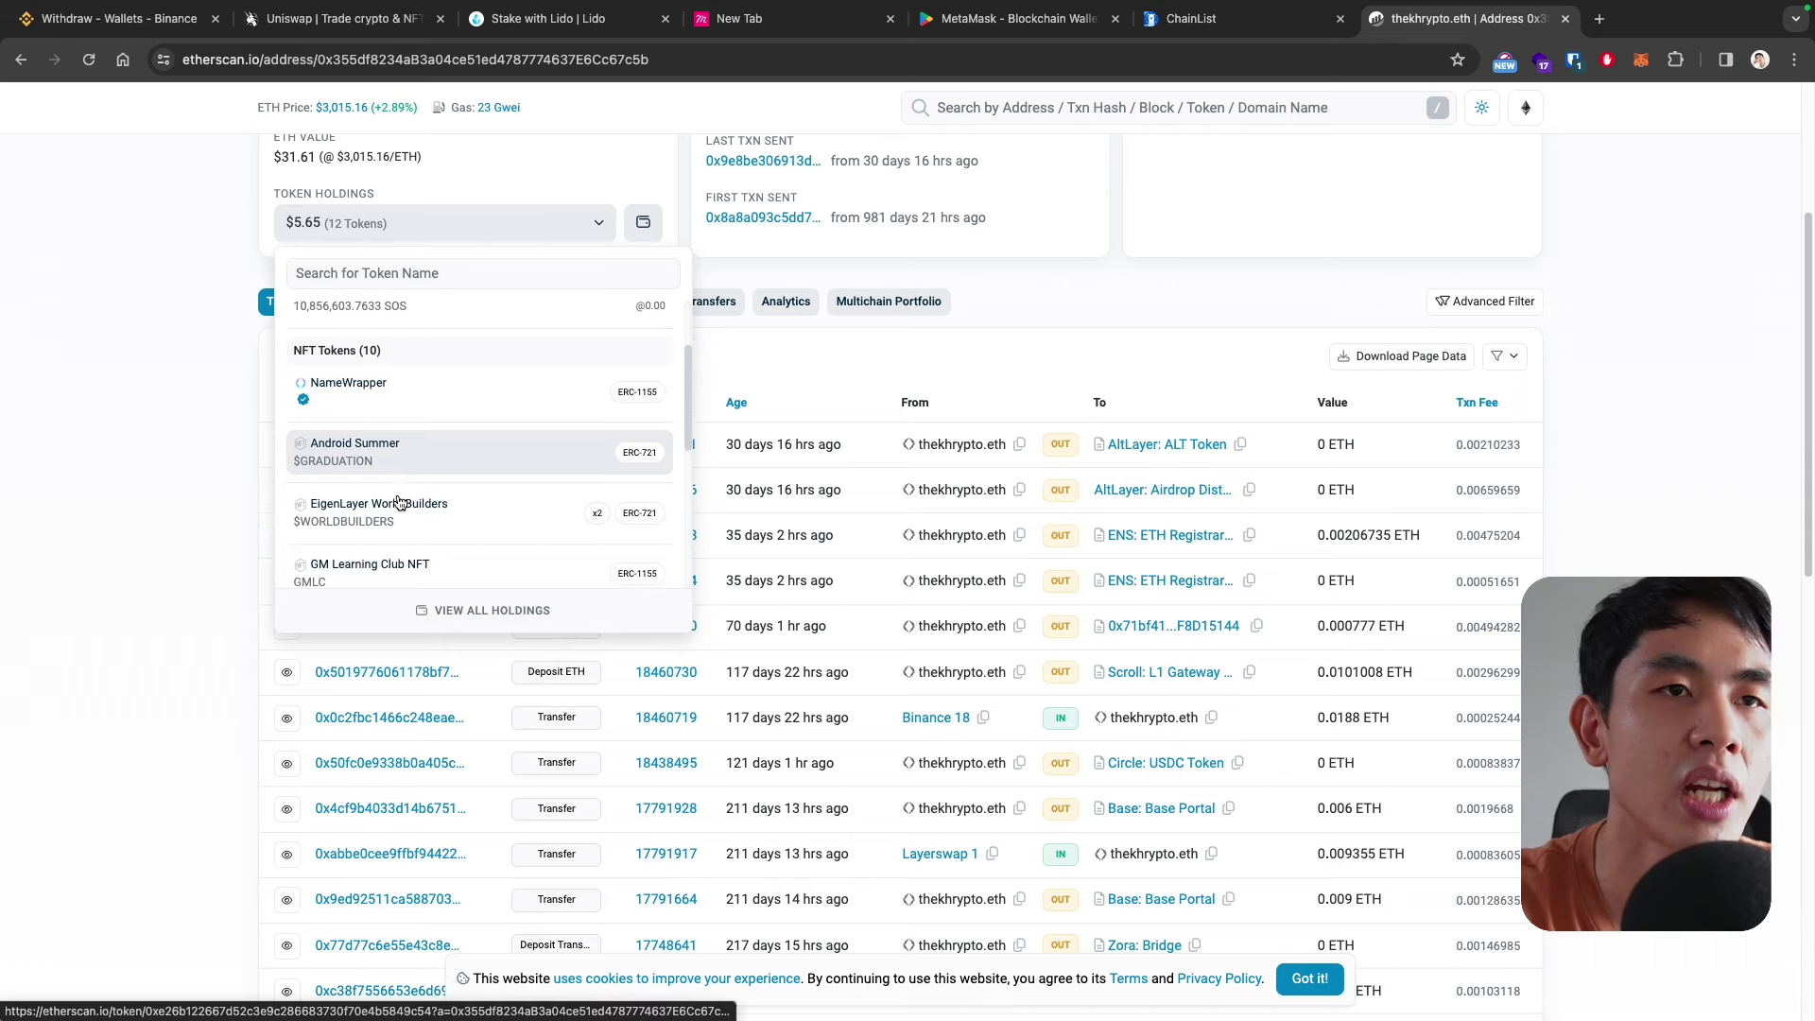
{"action": "scroll", "coordinate": [400, 454], "scroll_direction": "down", "scroll_amount": 2}
{"action": "scroll", "coordinate": [399, 477], "scroll_direction": "up", "scroll_amount": 10}
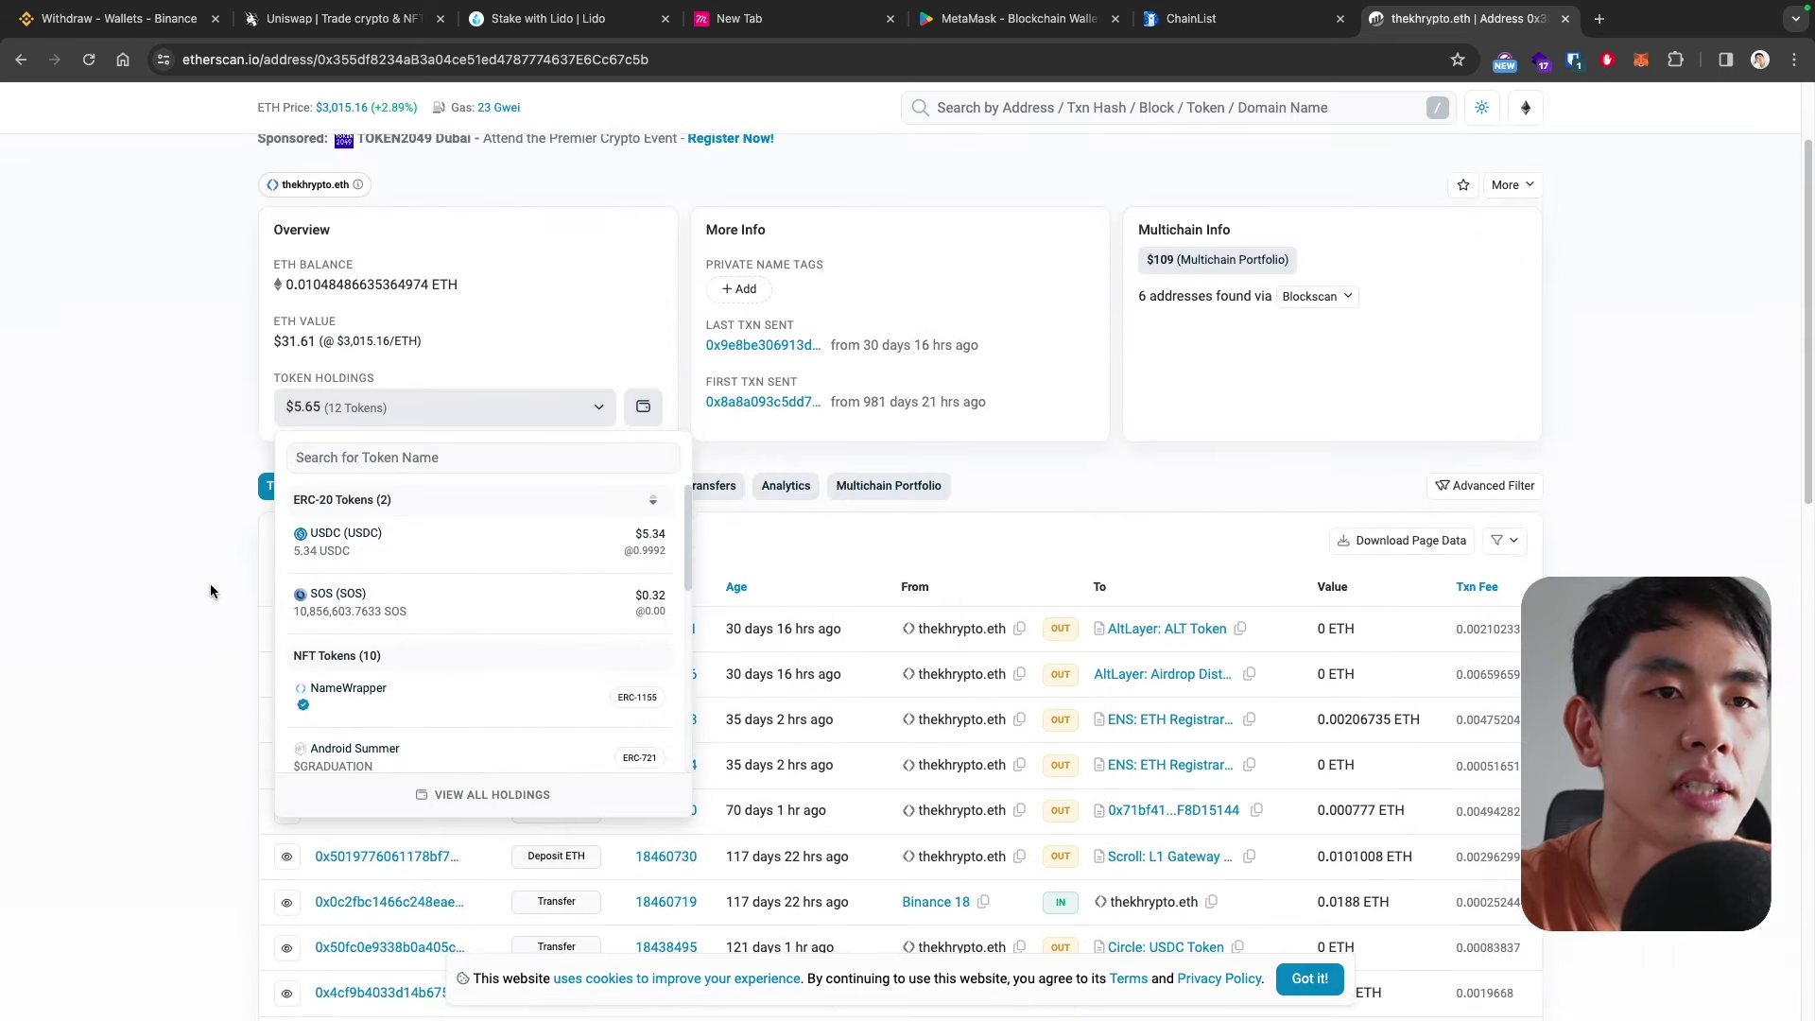
{"action": "scroll", "coordinate": [211, 571], "scroll_direction": "down", "scroll_amount": 1}
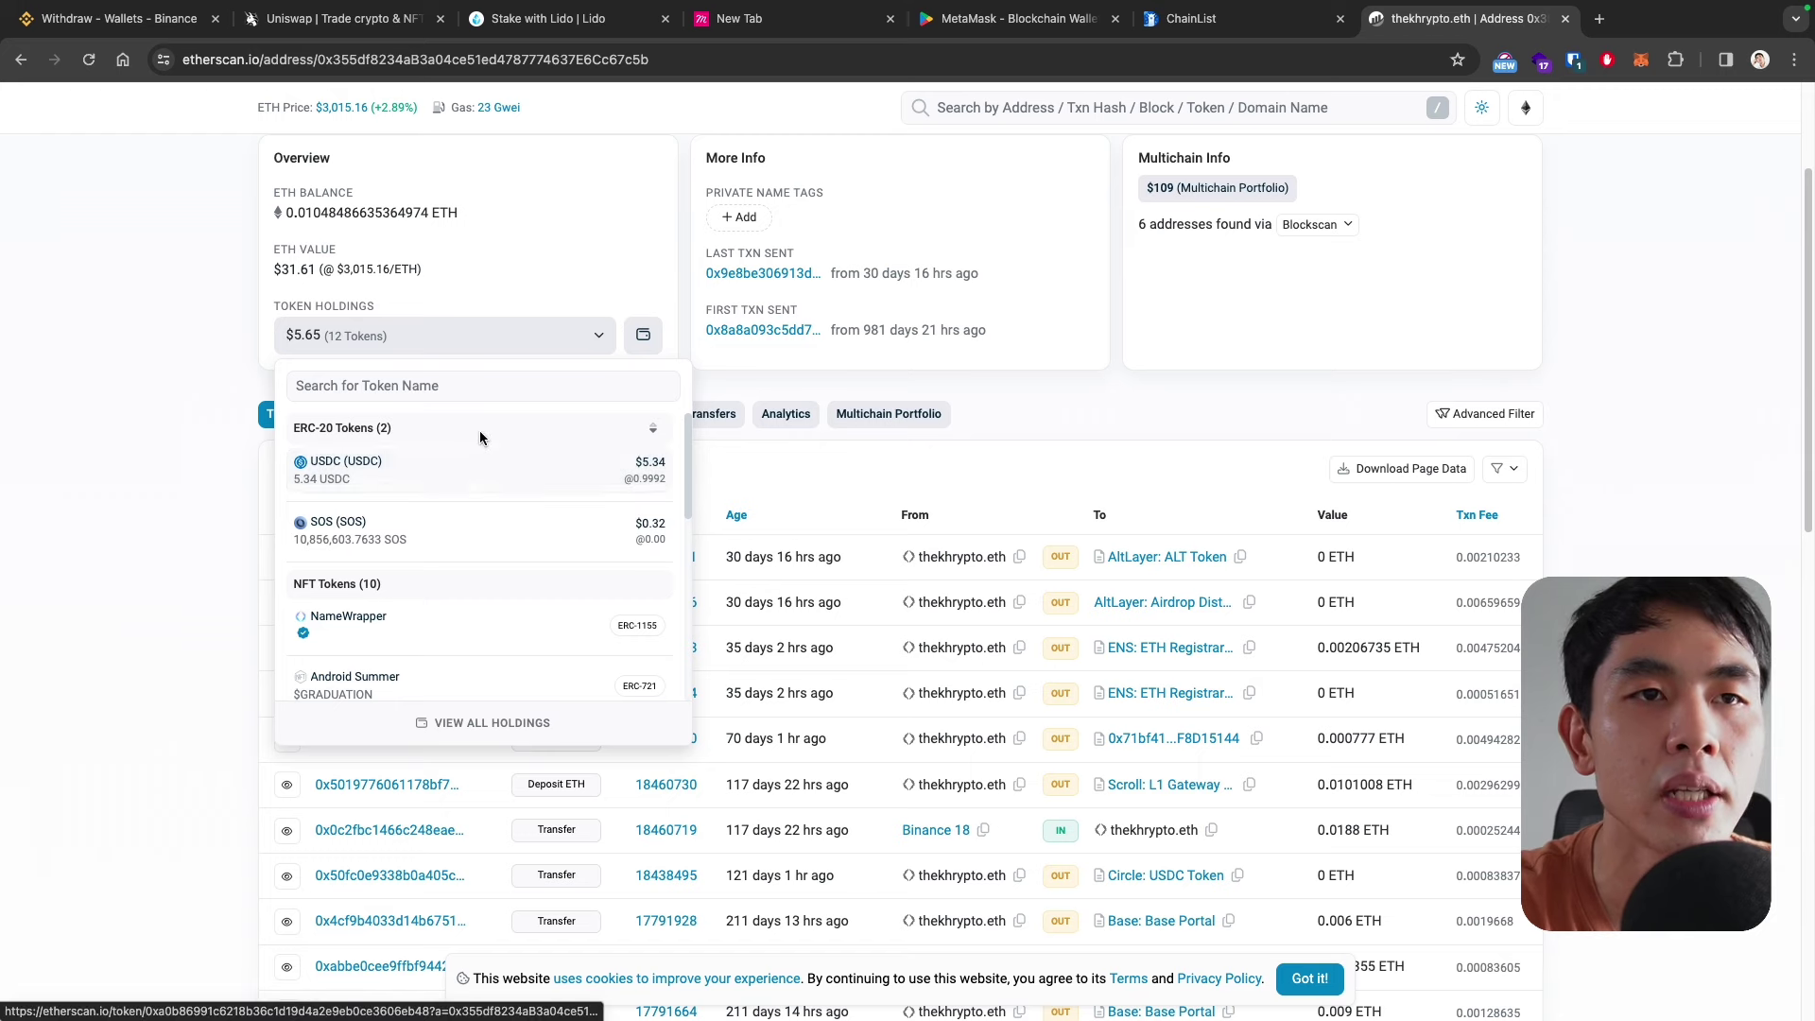
{"action": "left_click", "coordinate": [545, 337]}
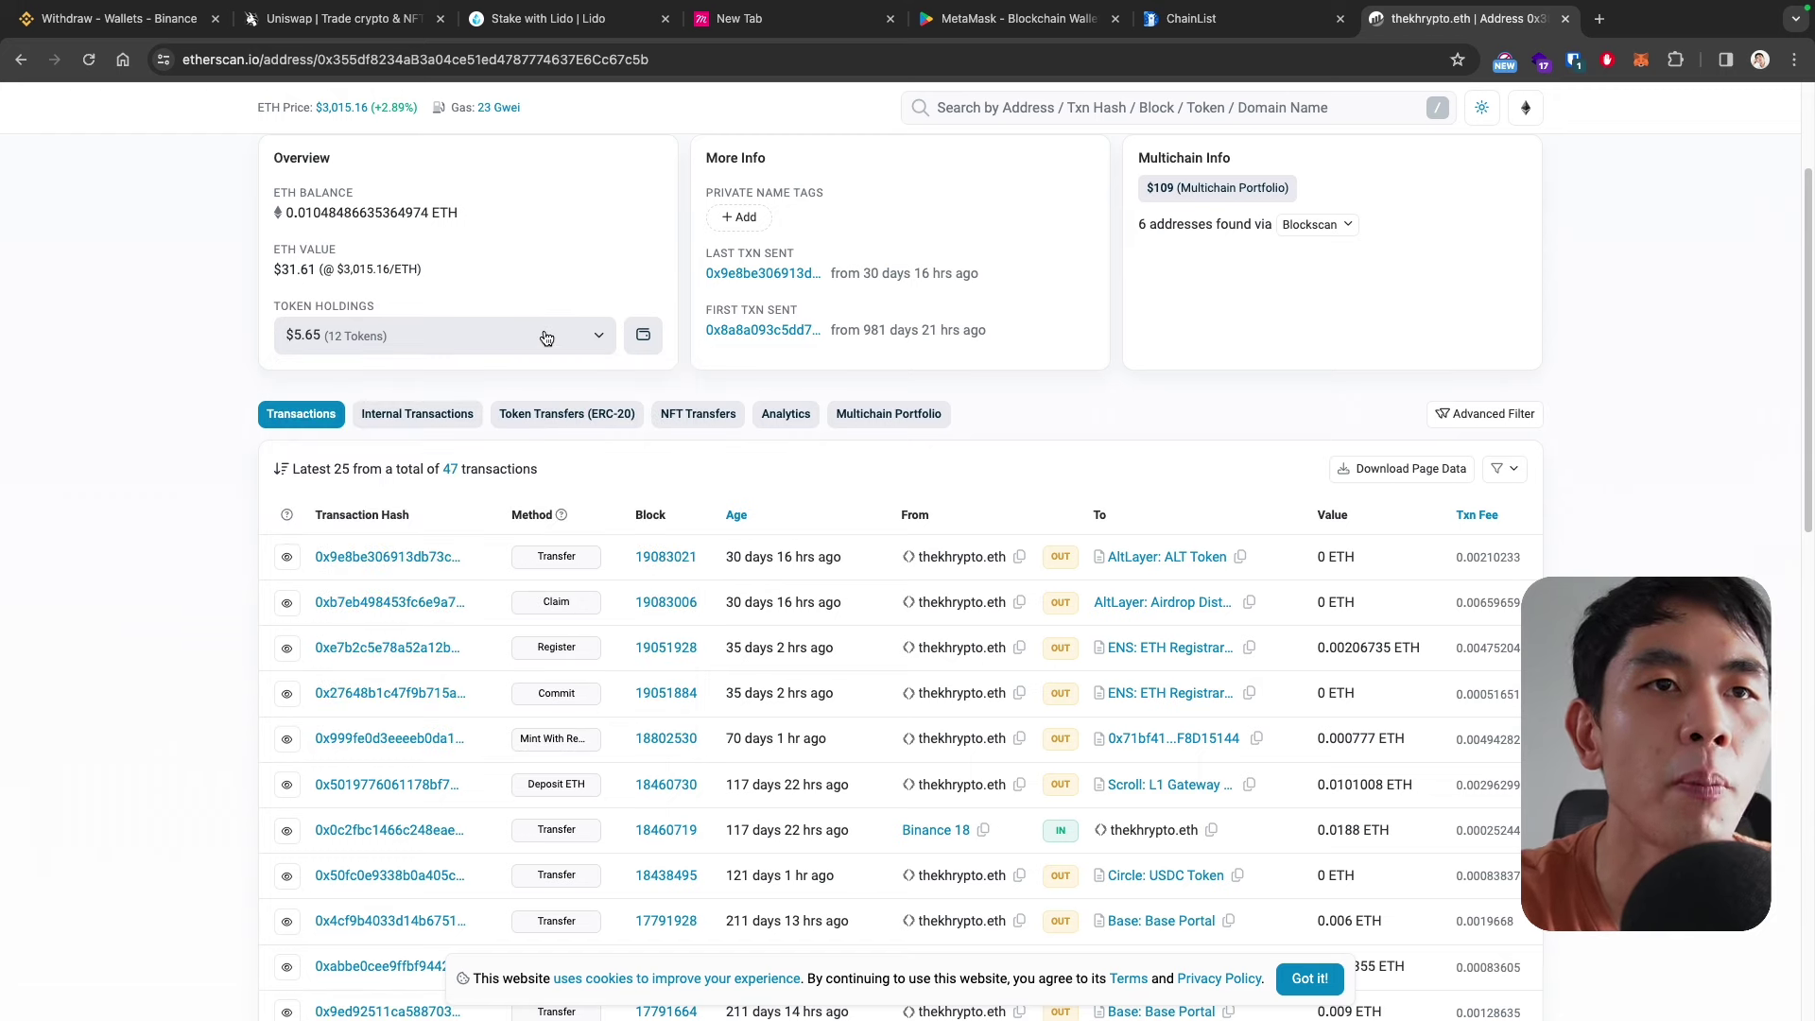
- Open the MetaMask wallet to compare its Ethereum token list with the Etherscan holdings, and close it again
{"action": "left_click", "coordinate": [1641, 59]}
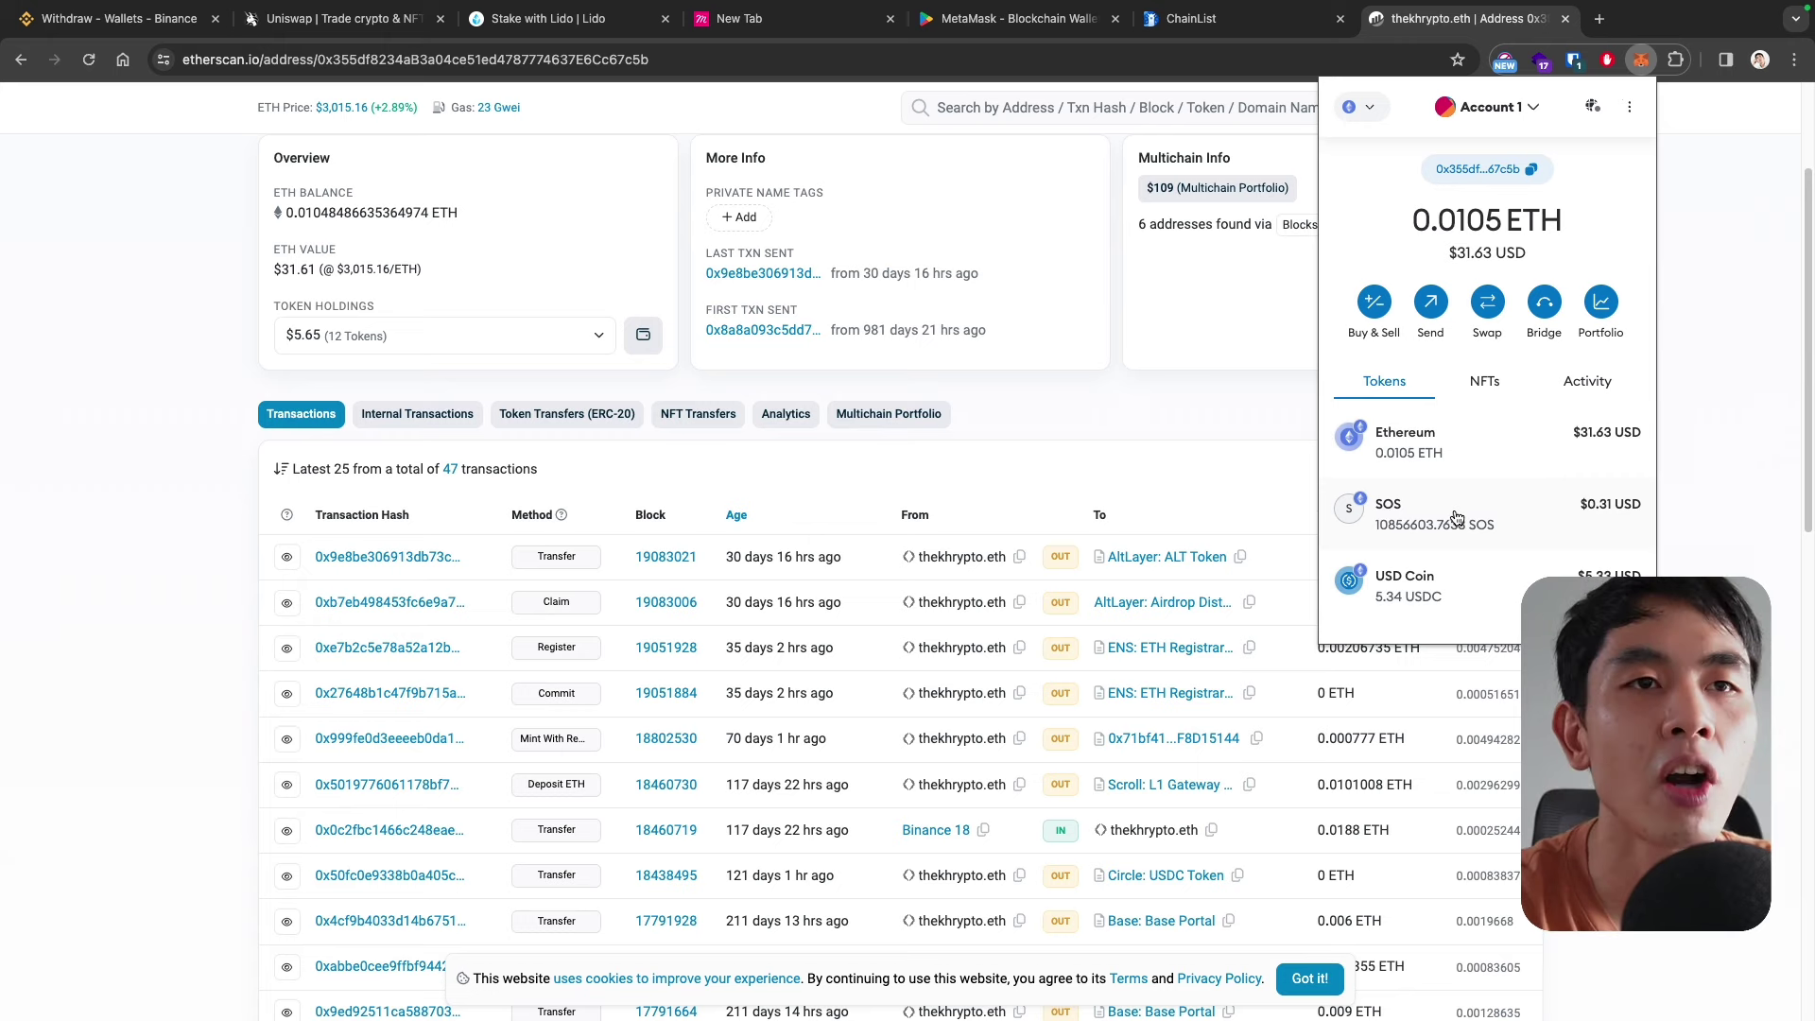
{"action": "left_click", "coordinate": [232, 414]}
{"action": "scroll", "coordinate": [187, 384], "scroll_direction": "up", "scroll_amount": 3}
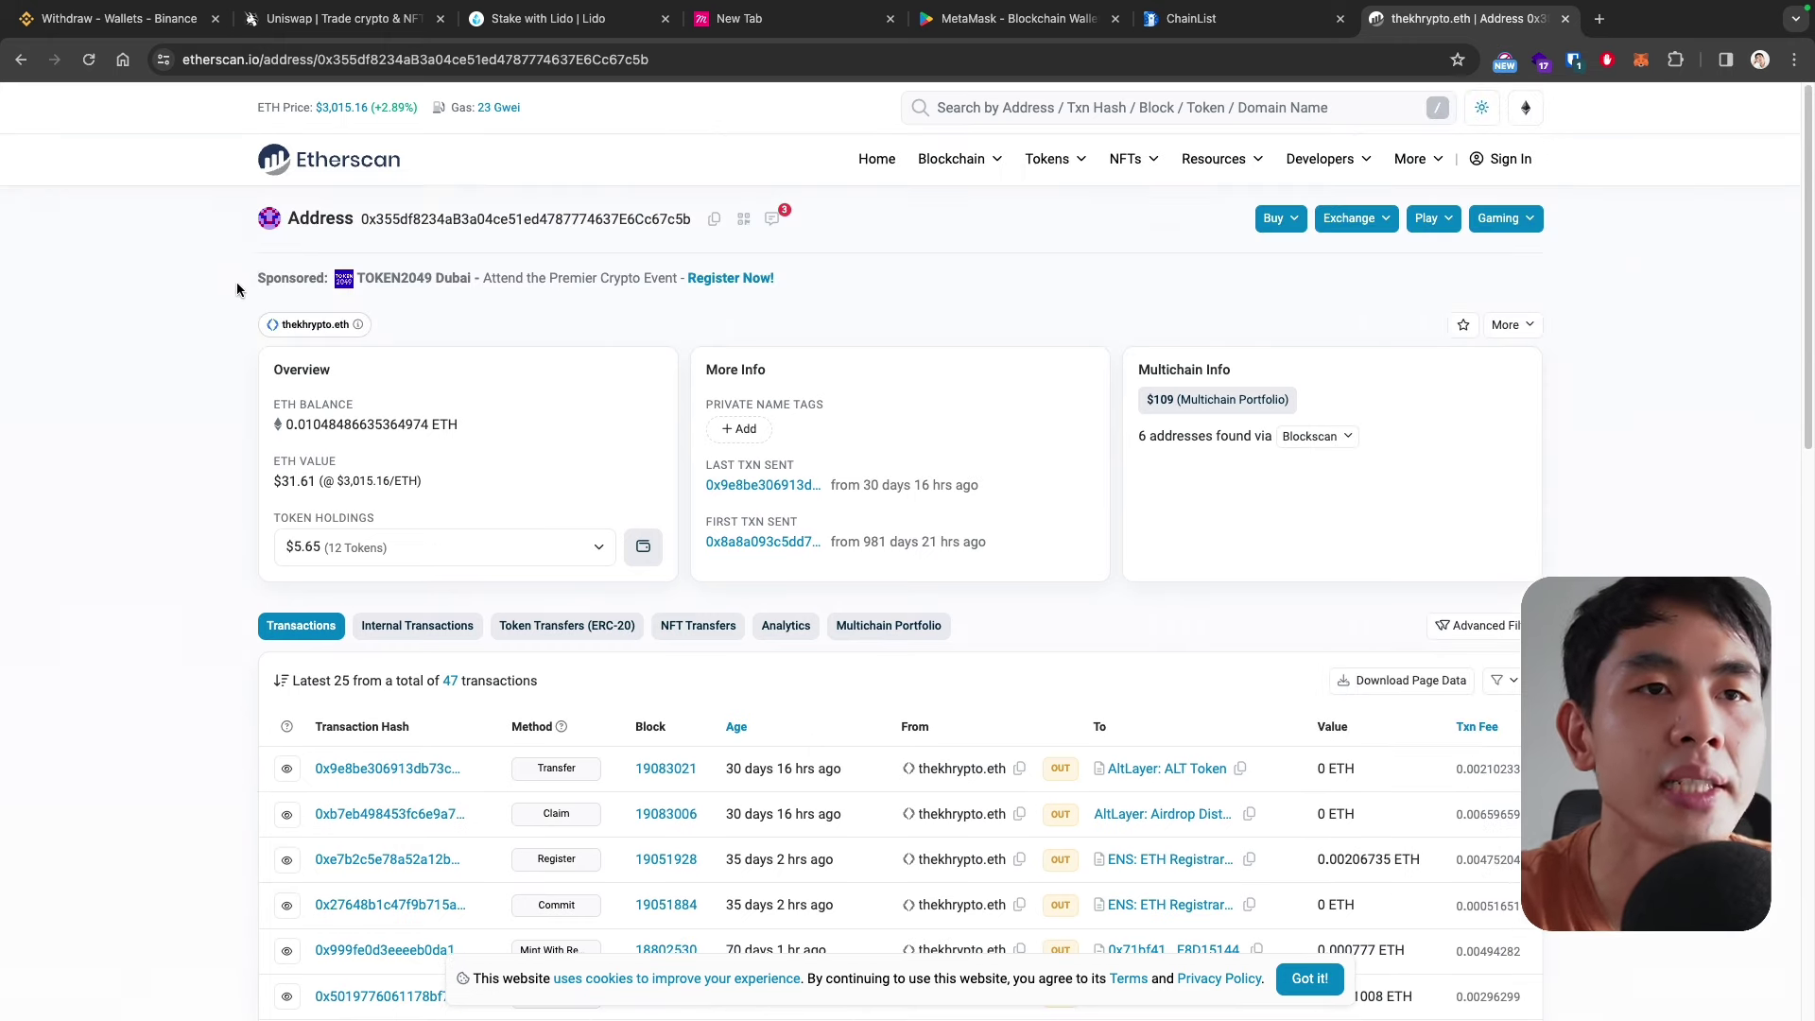
- Open the USDC token page from the address's token holdings and examine its contract address, balance and transfers
{"action": "scroll", "coordinate": [292, 393], "scroll_direction": "down", "scroll_amount": 2}
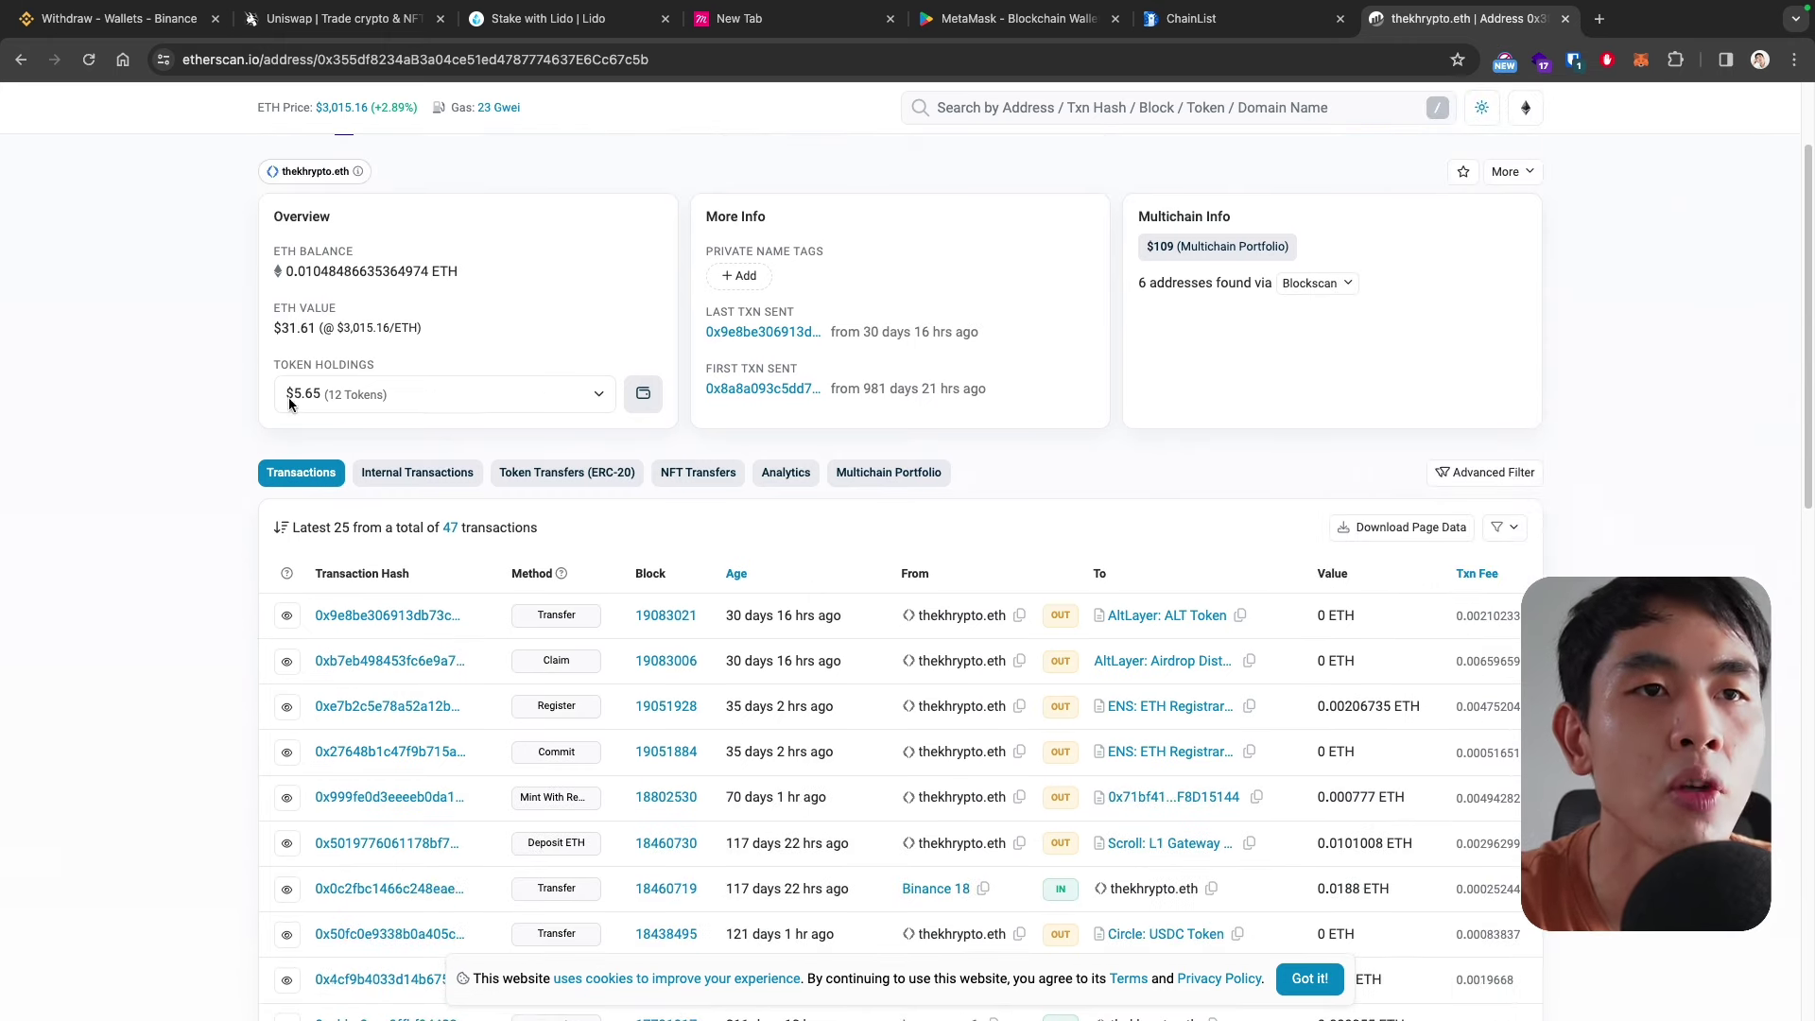
{"action": "left_click", "coordinate": [413, 398]}
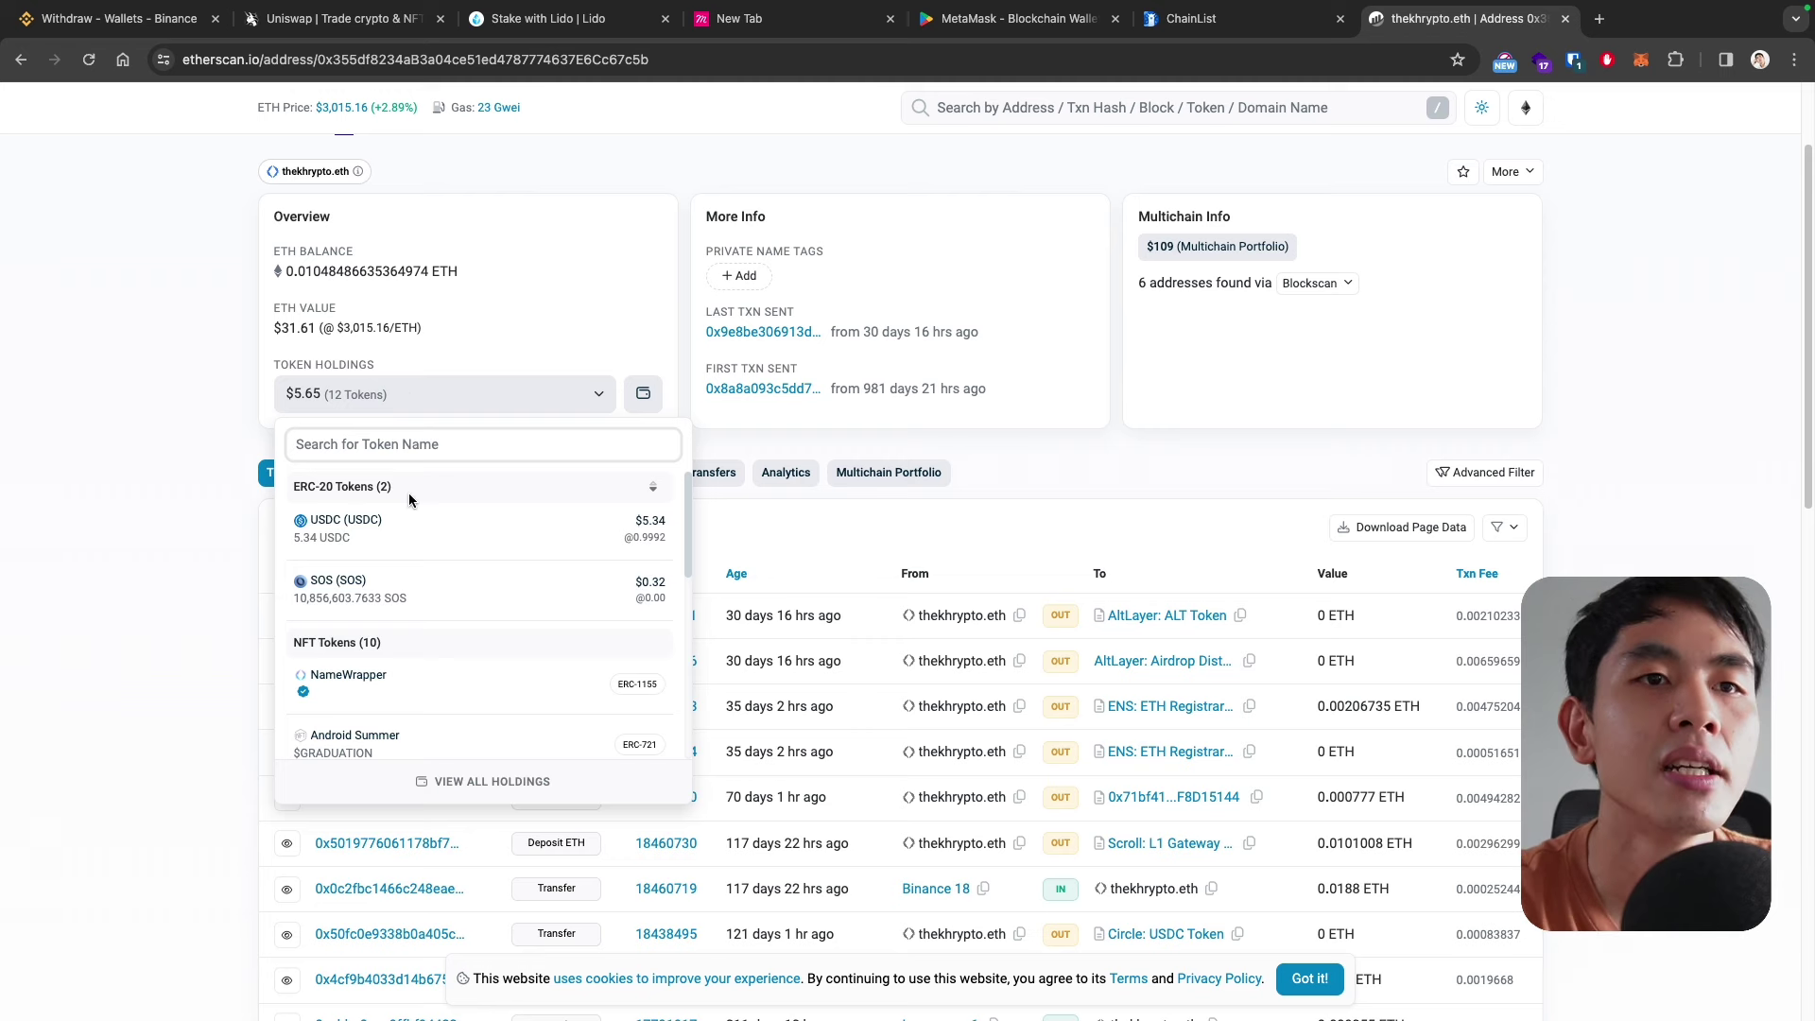
{"action": "left_click", "coordinate": [411, 527]}
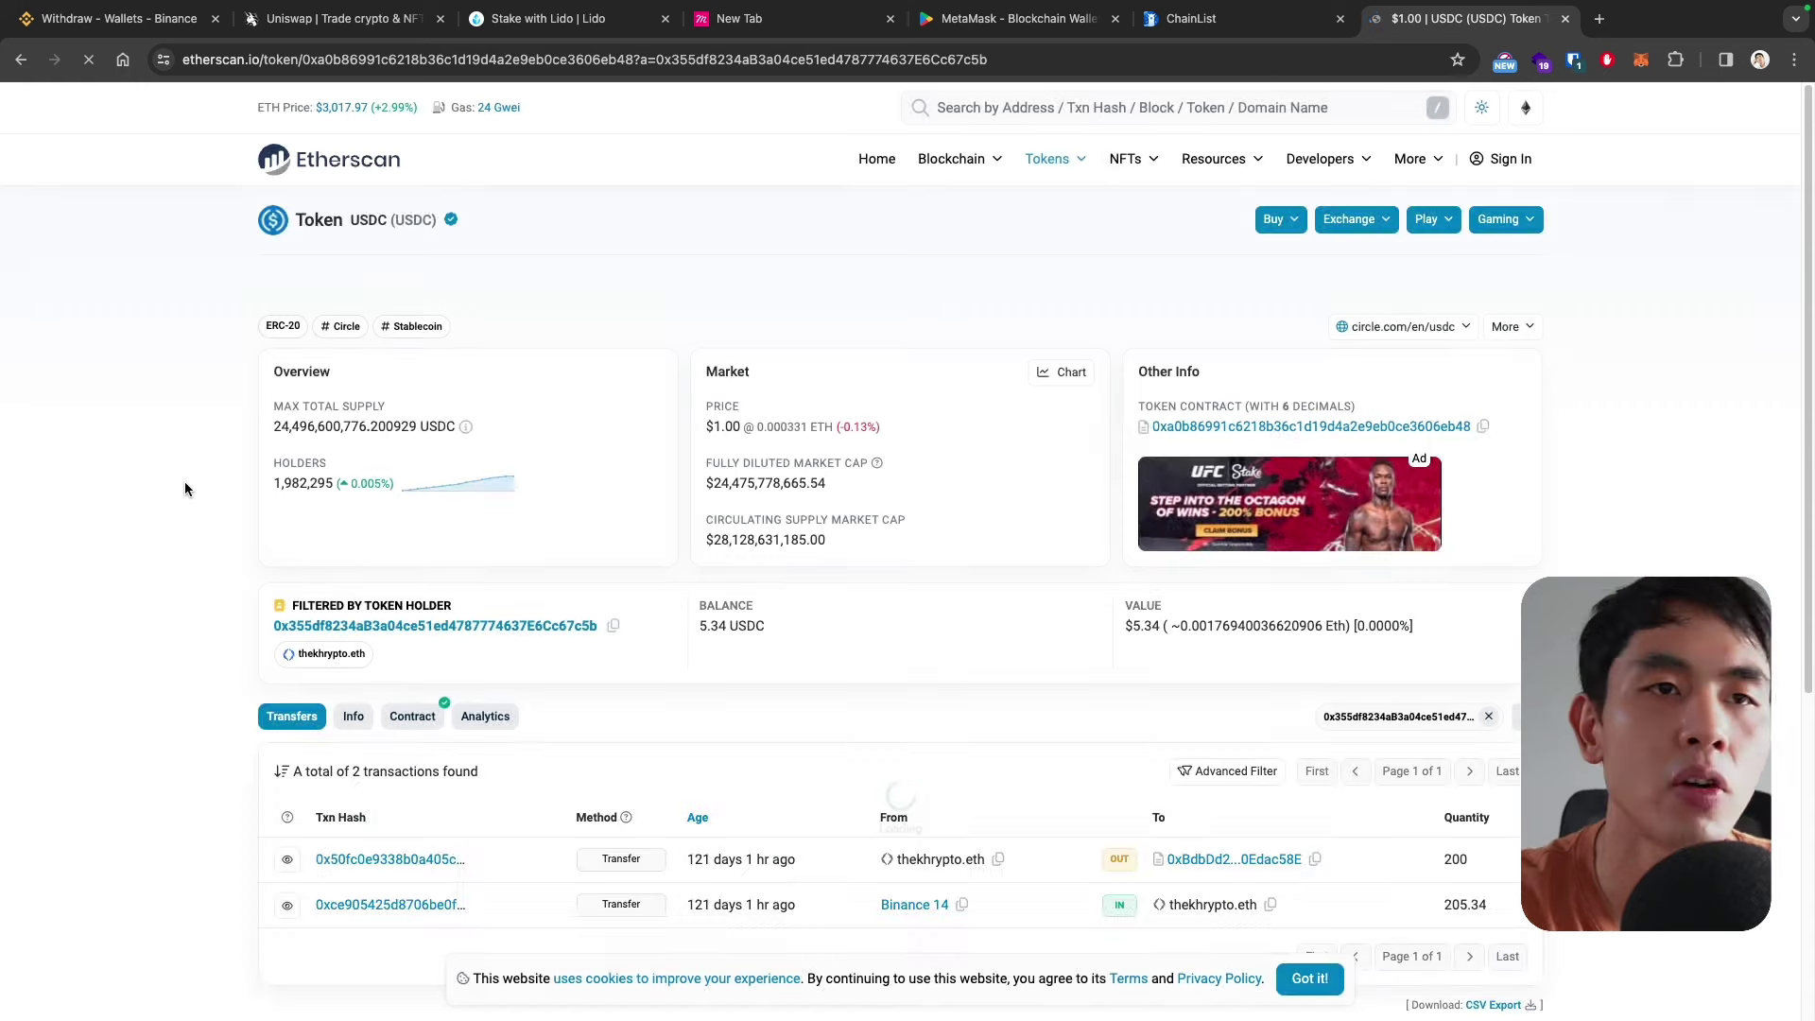
{"action": "scroll", "coordinate": [191, 472], "scroll_direction": "down", "scroll_amount": 3}
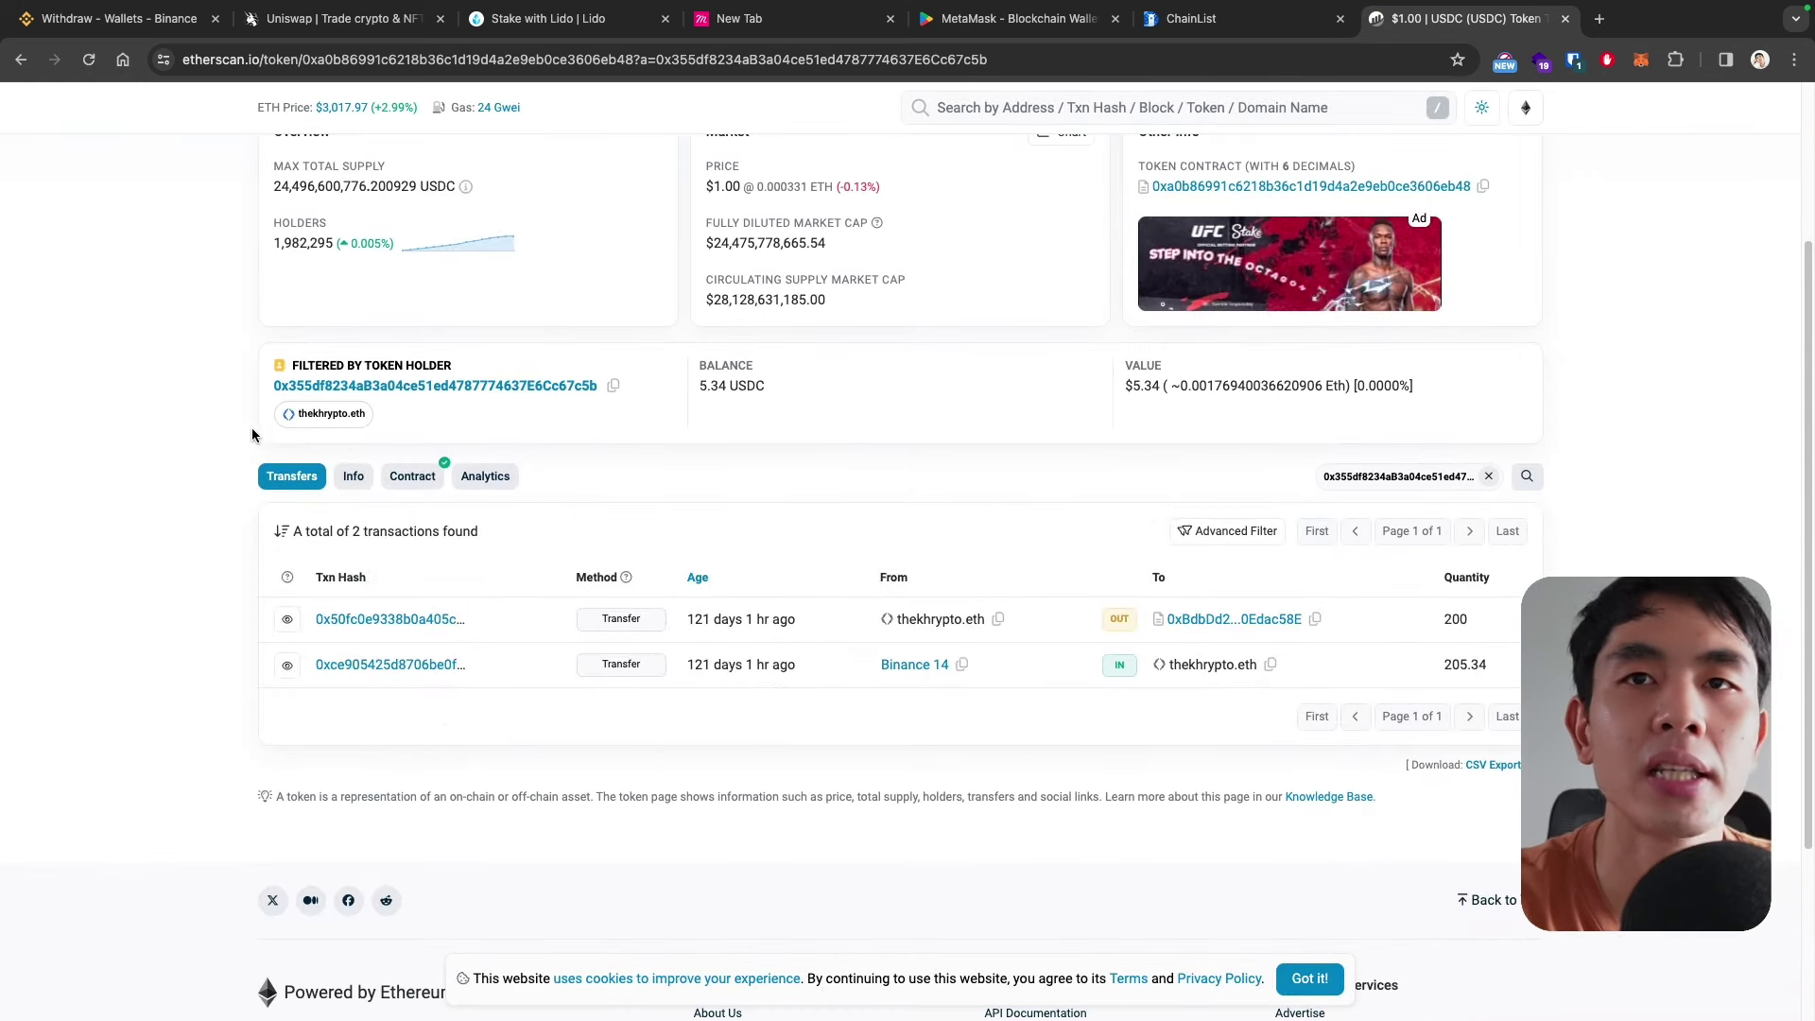
{"action": "scroll", "coordinate": [1267, 283], "scroll_direction": "up", "scroll_amount": 2}
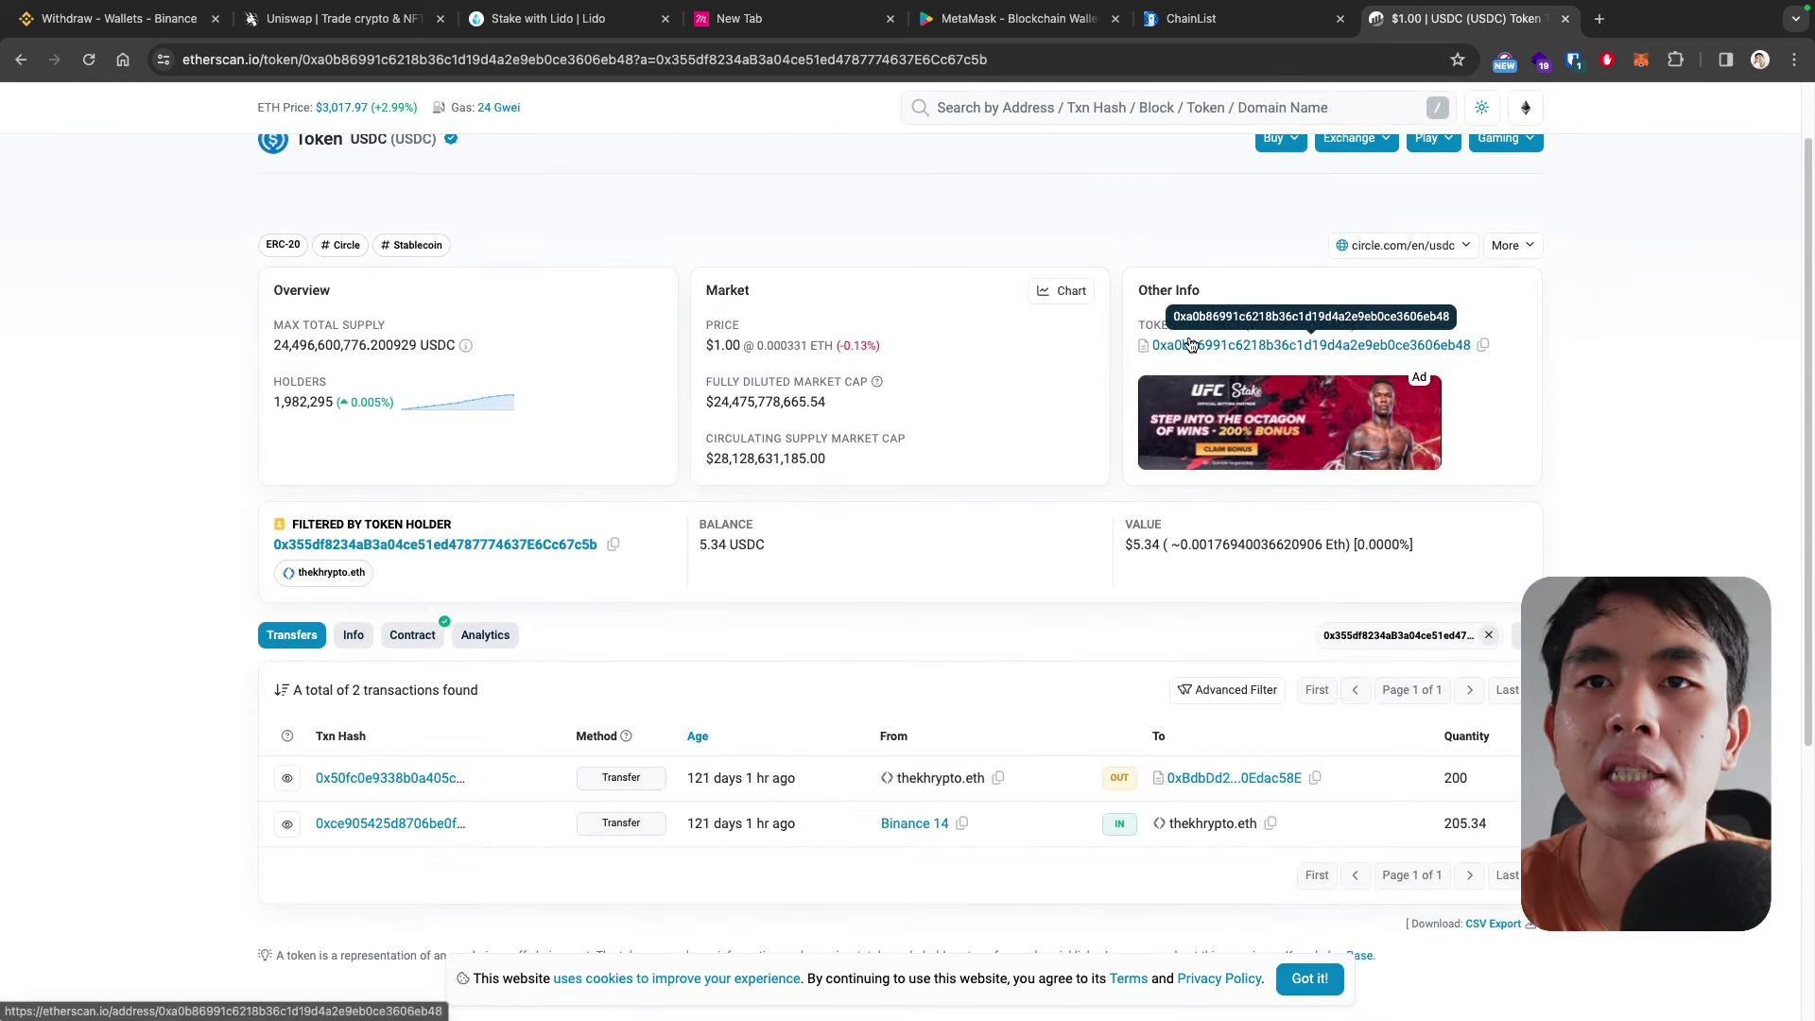
{"action": "scroll", "coordinate": [1604, 350], "scroll_direction": "down", "scroll_amount": 1}
{"action": "scroll", "coordinate": [1603, 350], "scroll_direction": "down", "scroll_amount": 1}
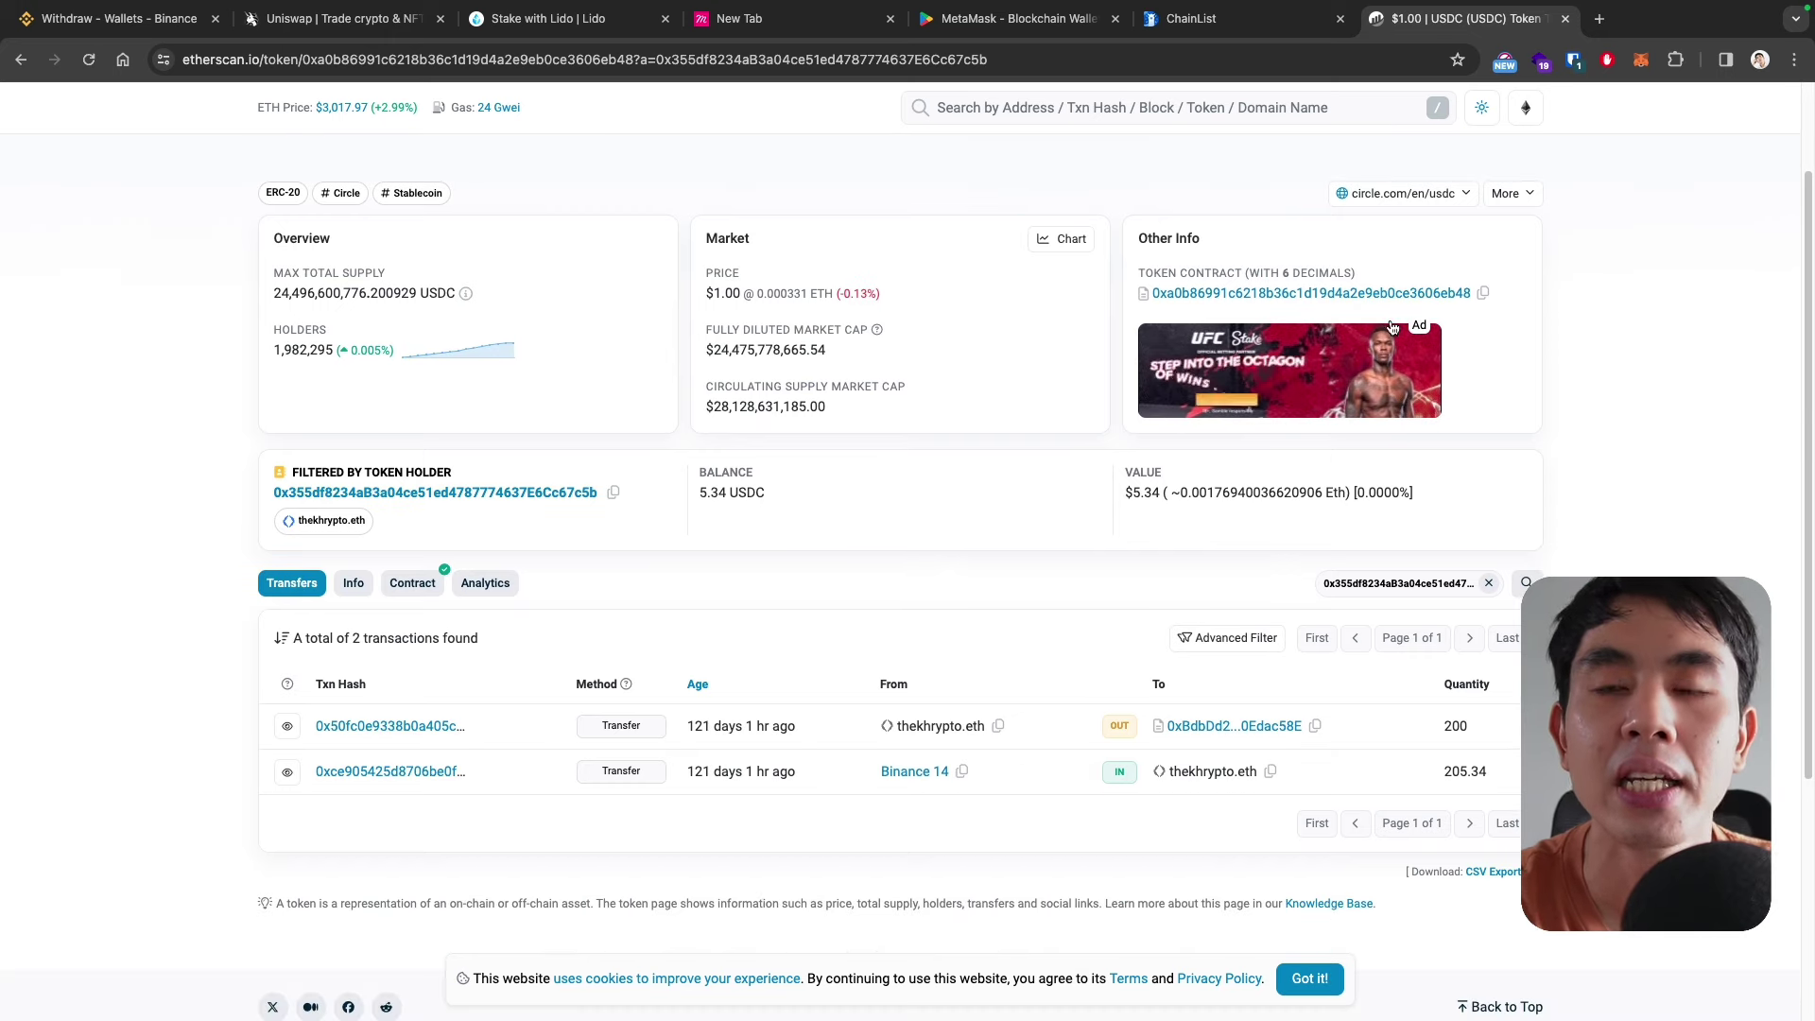
- Copy the USDC token contract address from Etherscan, try to import it as a custom token in MetaMask, and cancel the import
{"action": "left_click", "coordinate": [1484, 296]}
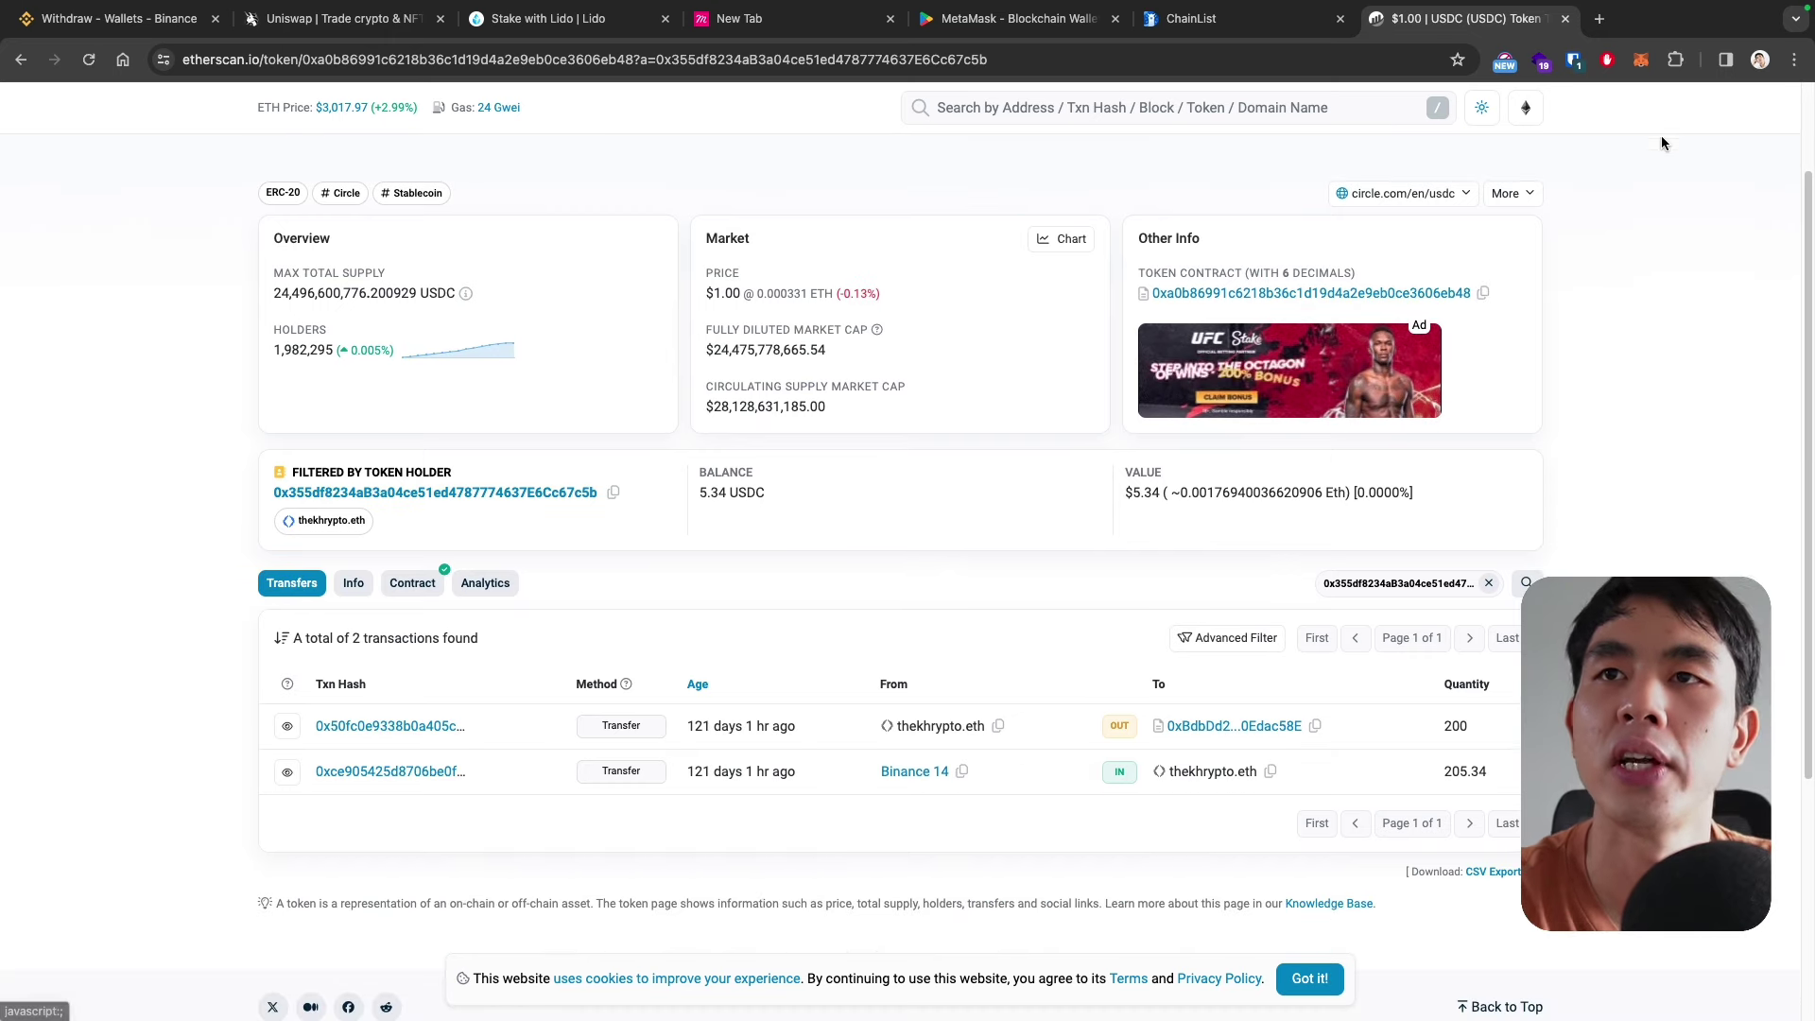
{"action": "left_click", "coordinate": [1641, 59]}
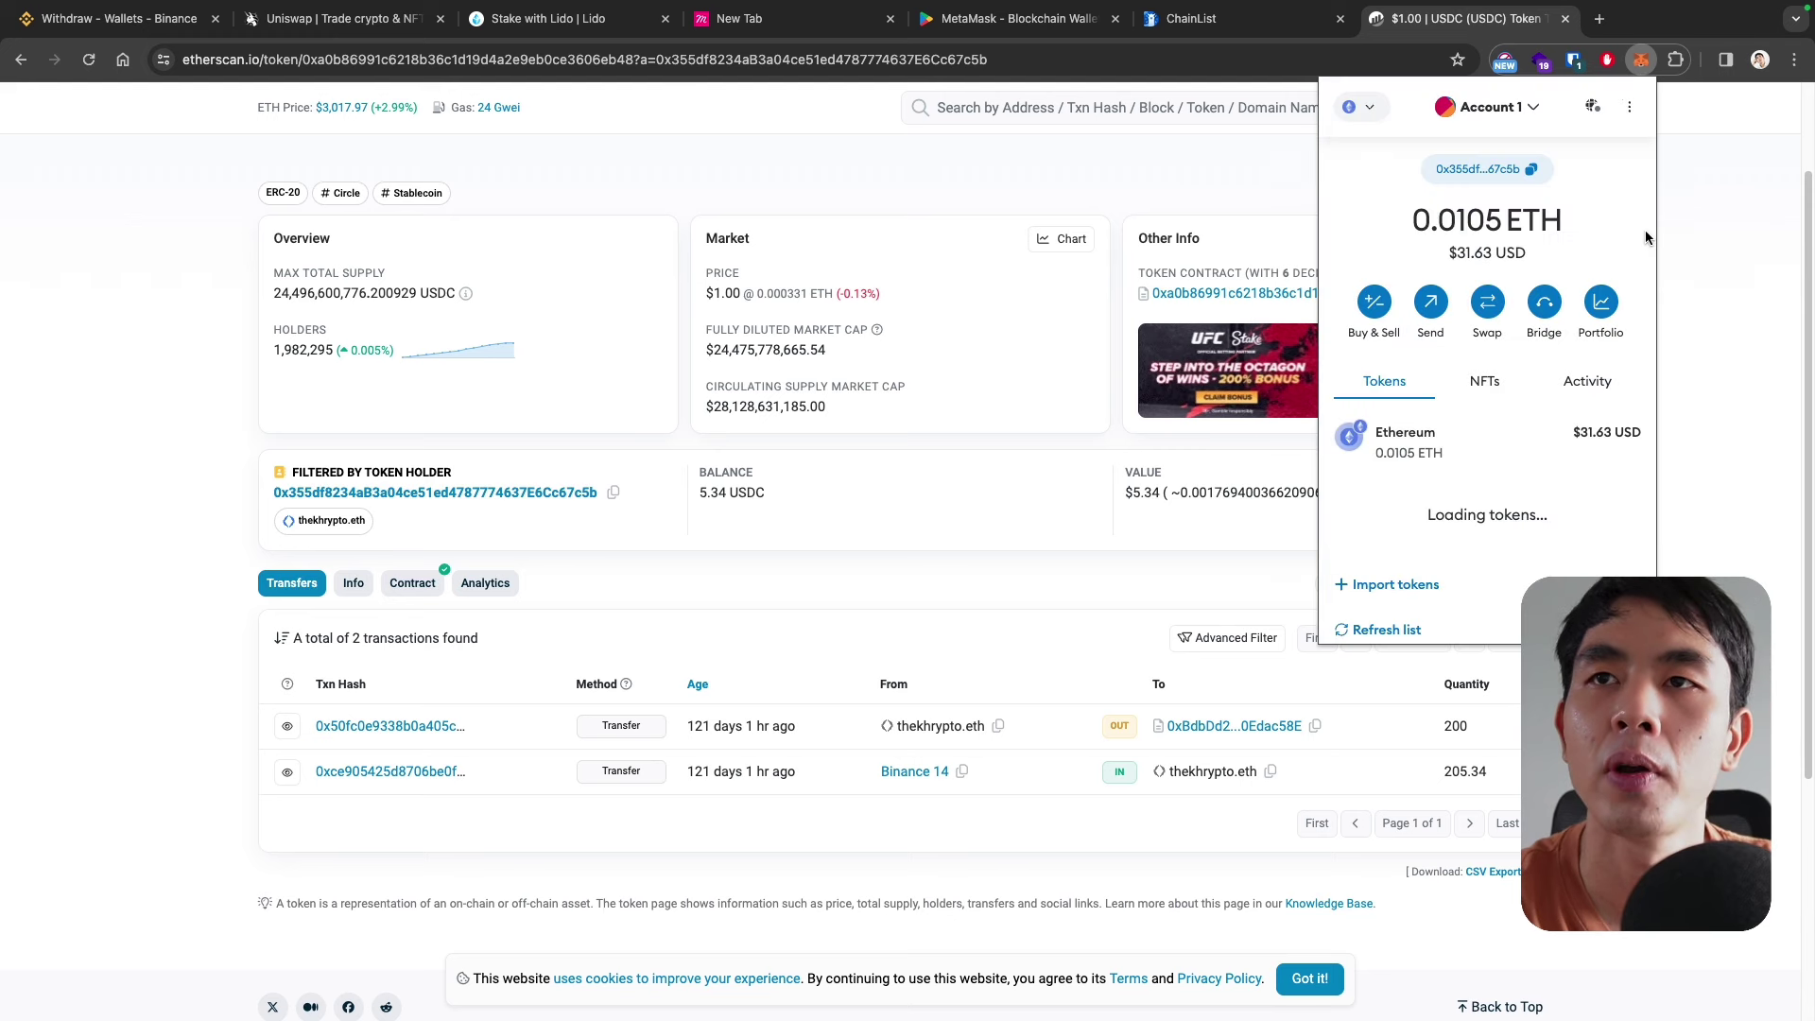
{"action": "scroll", "coordinate": [1450, 403], "scroll_direction": "down", "scroll_amount": 2}
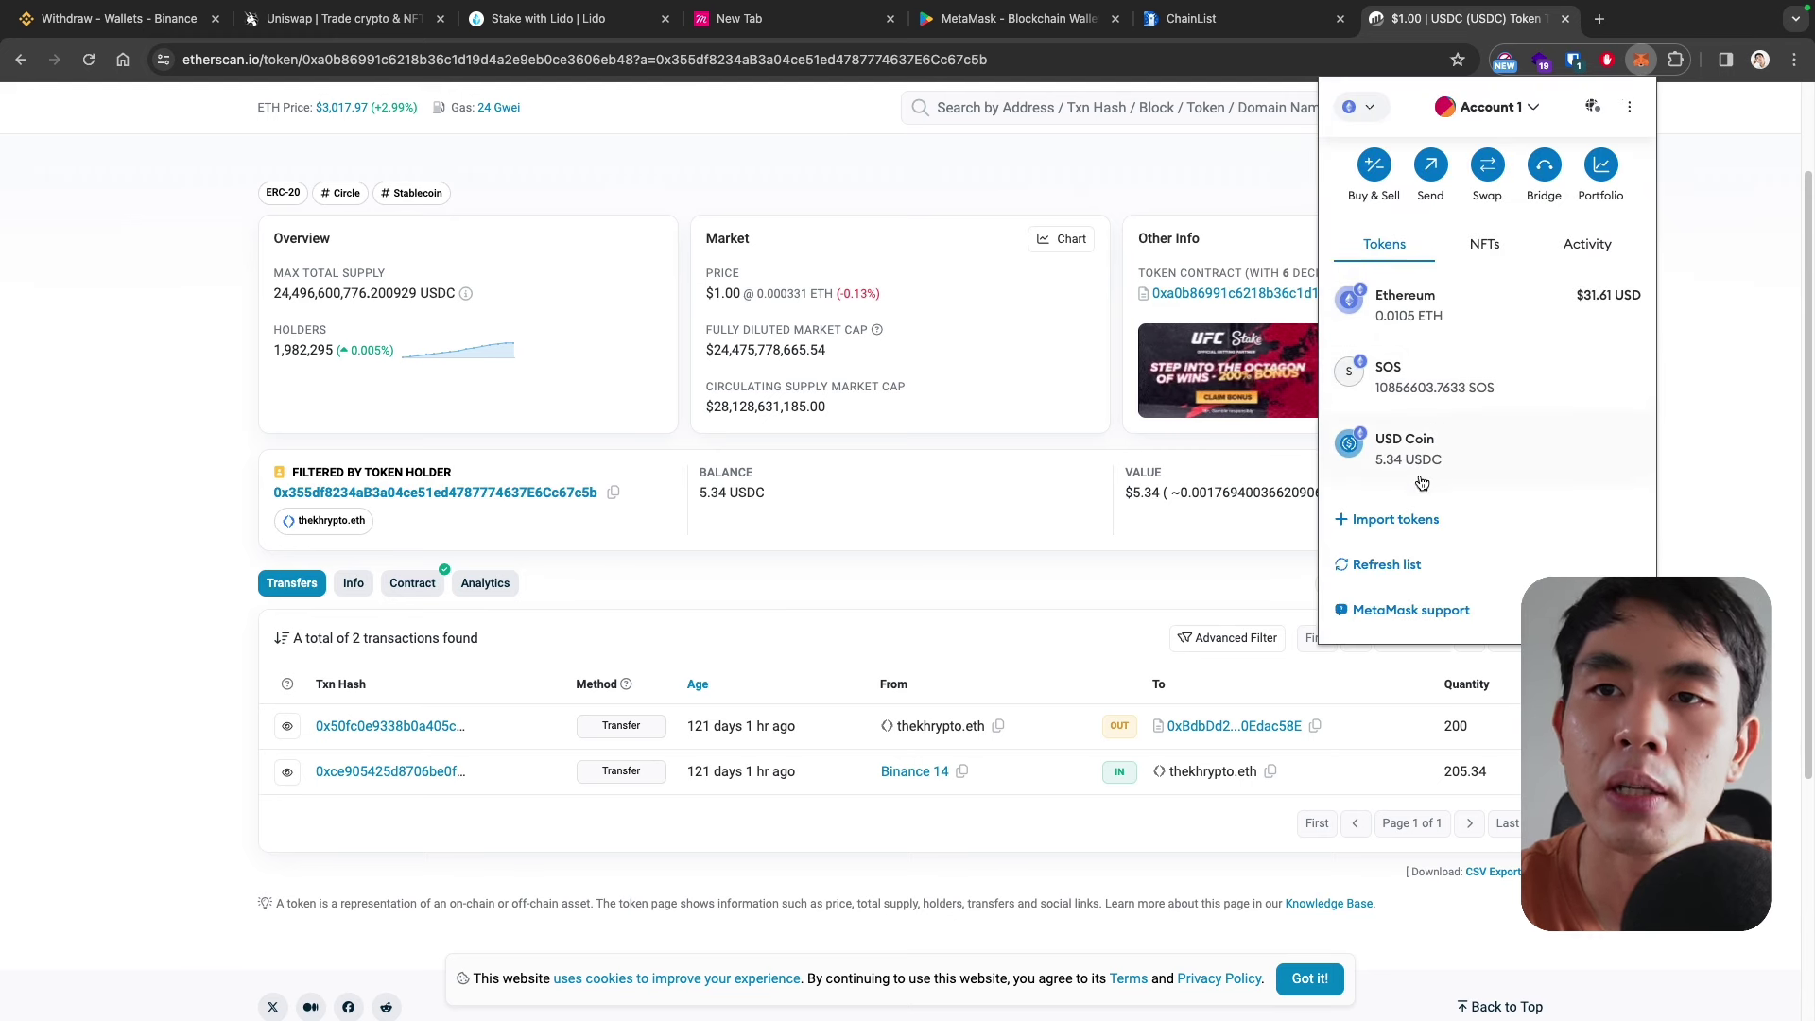
{"action": "left_click", "coordinate": [1384, 519]}
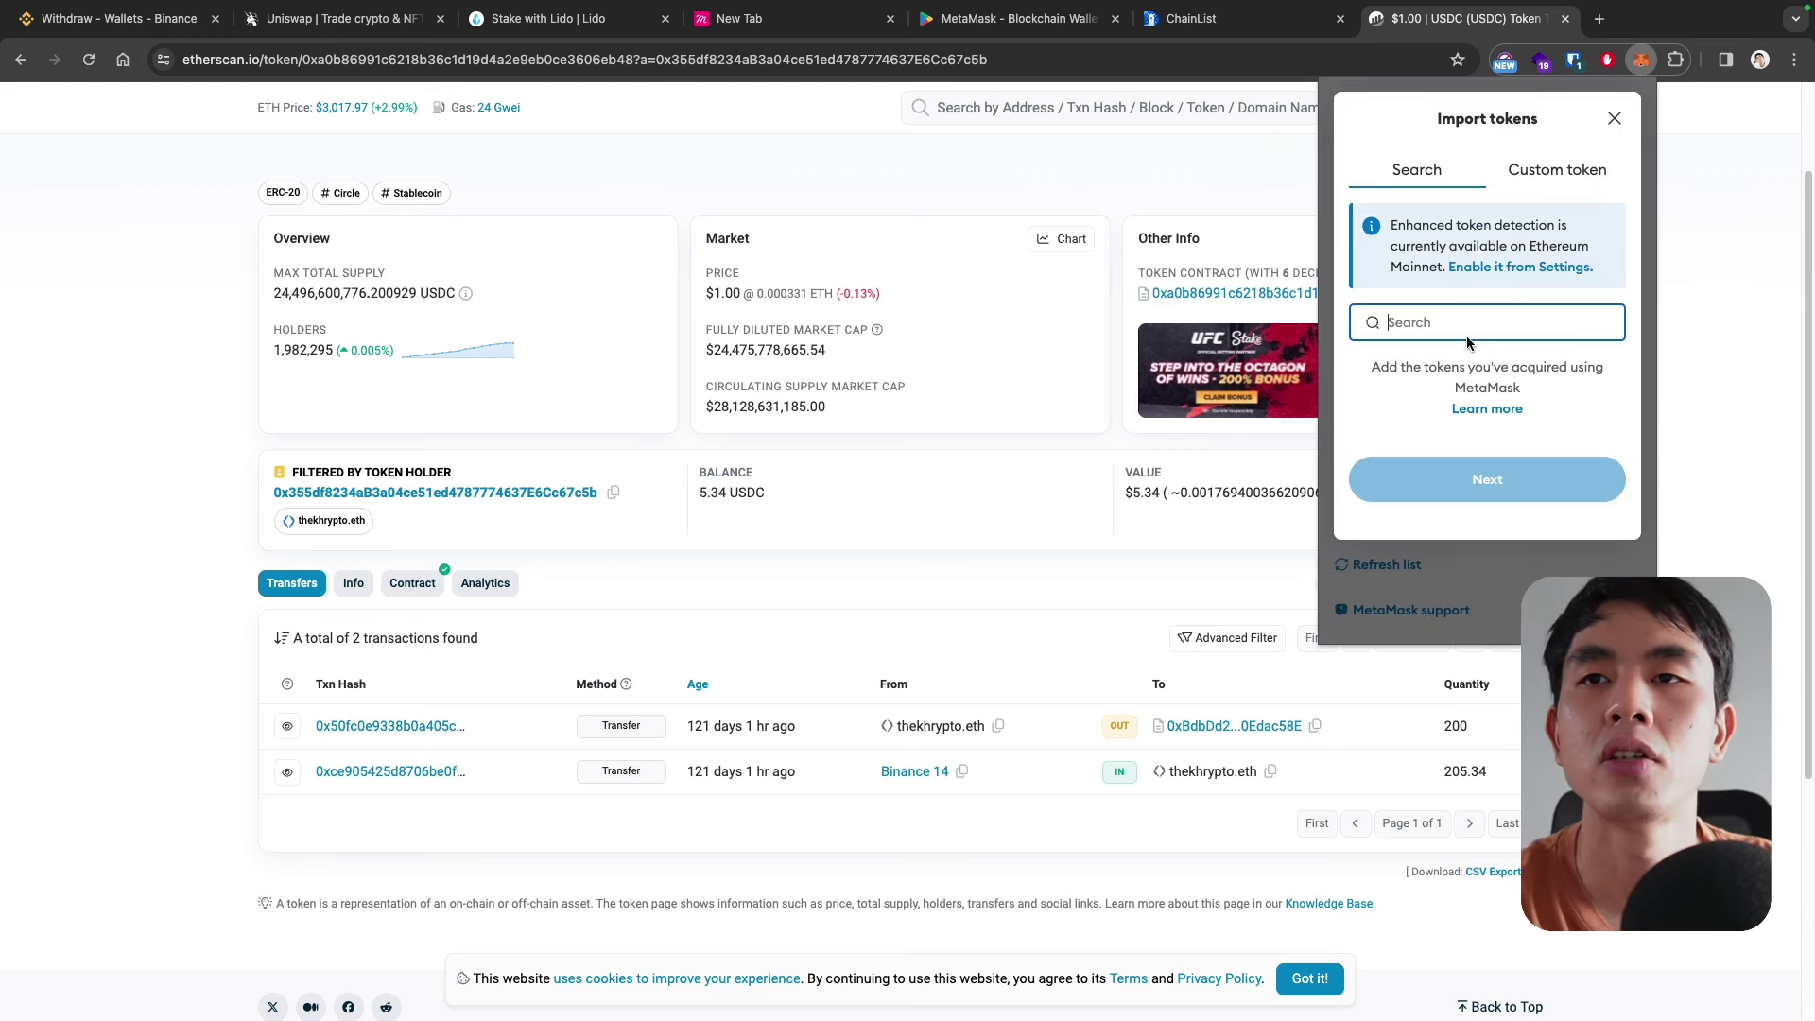
{"action": "left_click", "coordinate": [1557, 173]}
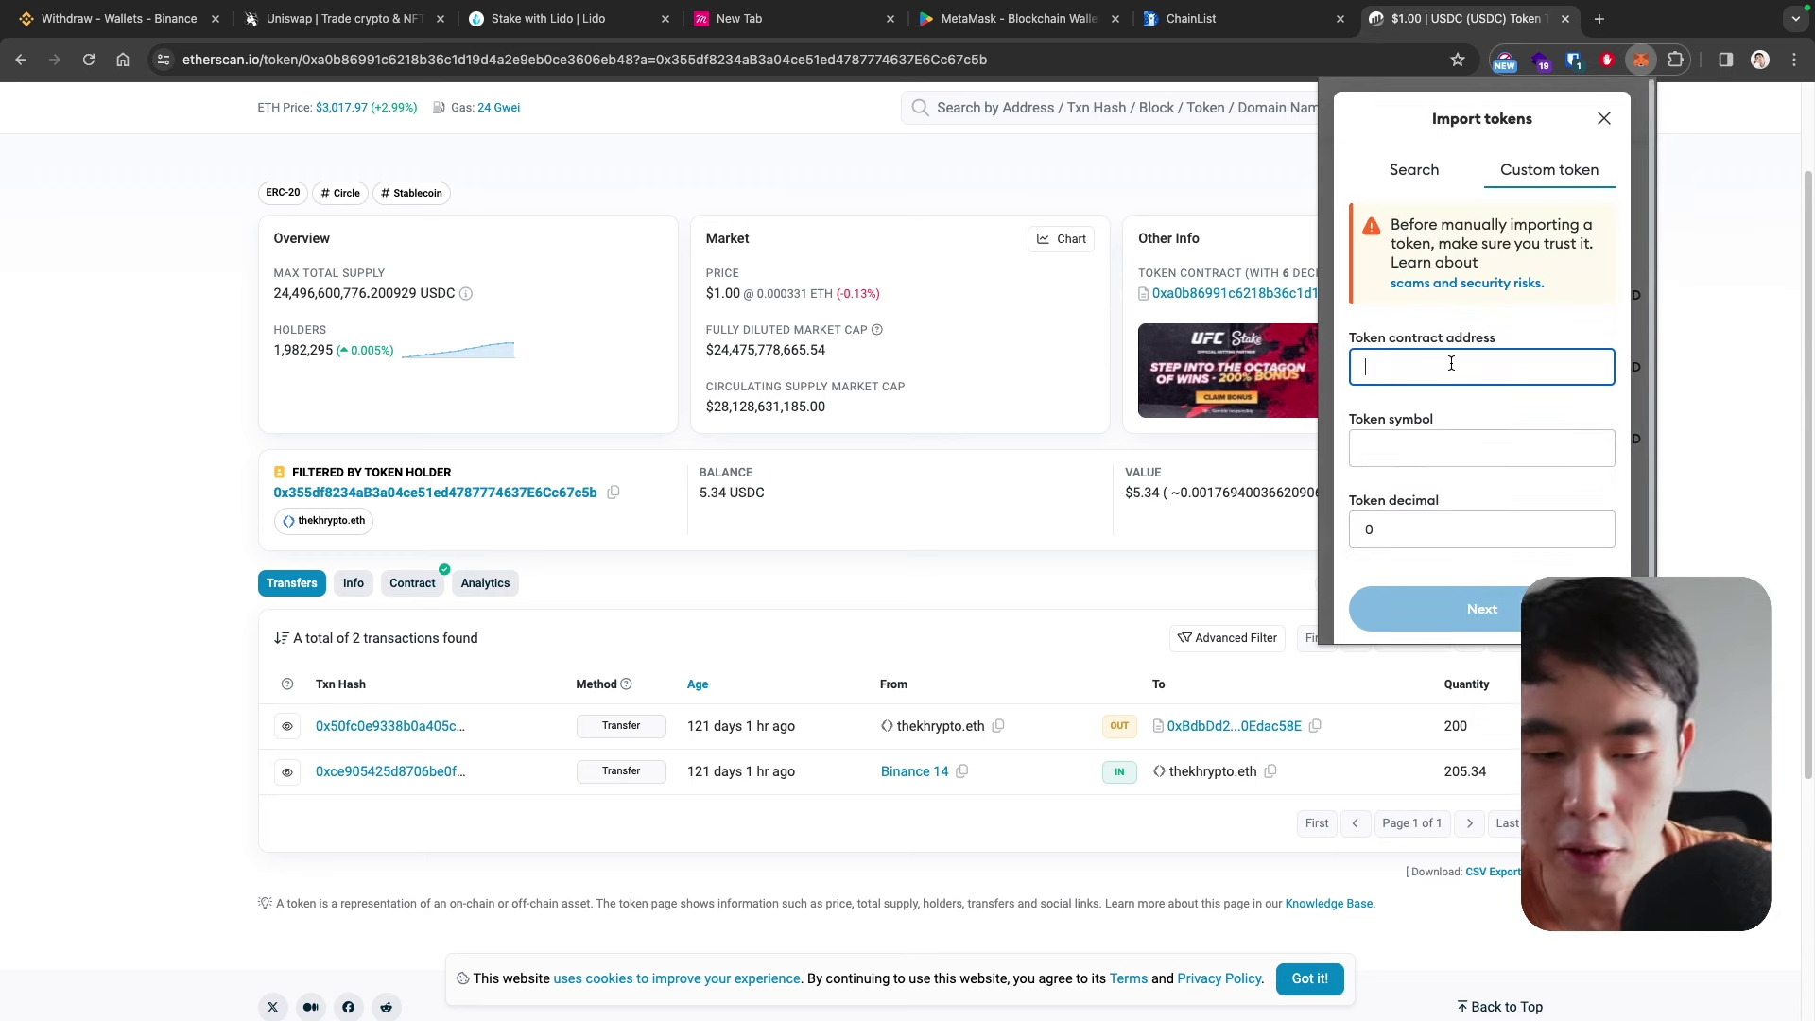
{"action": "key", "text": "ctrl+v"}
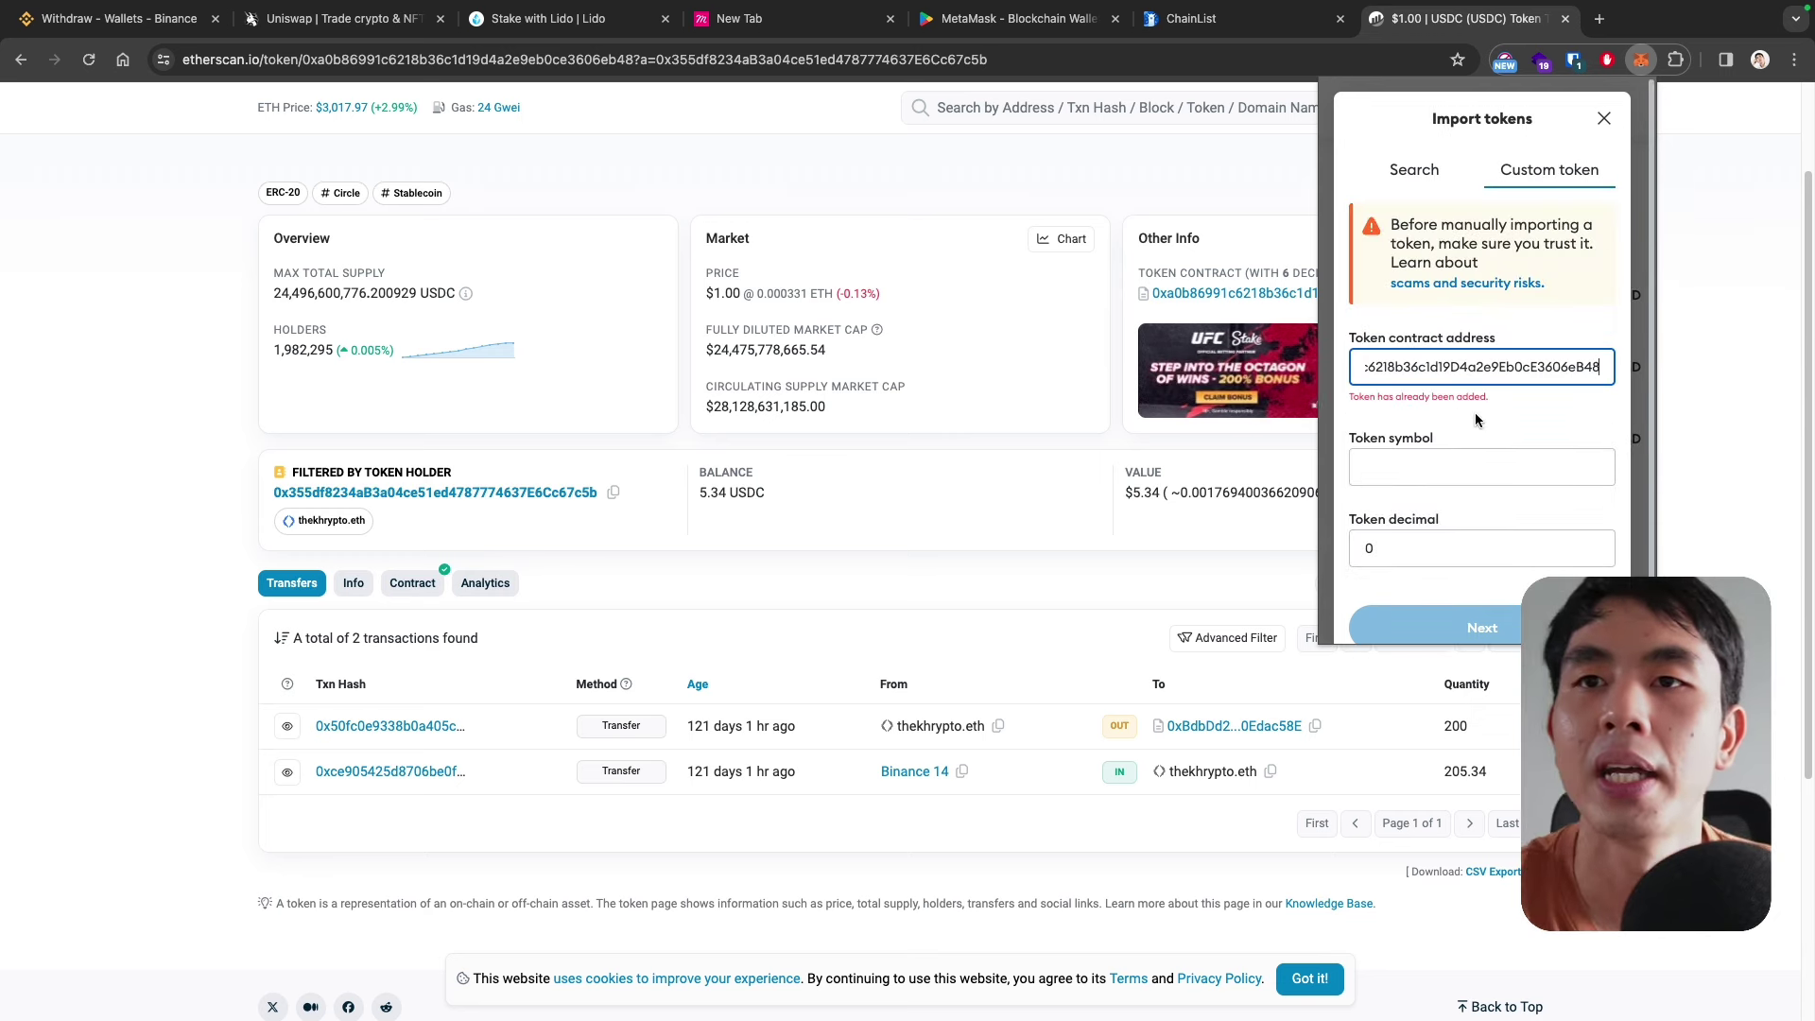
{"action": "scroll", "coordinate": [1482, 413], "scroll_direction": "down", "scroll_amount": 1}
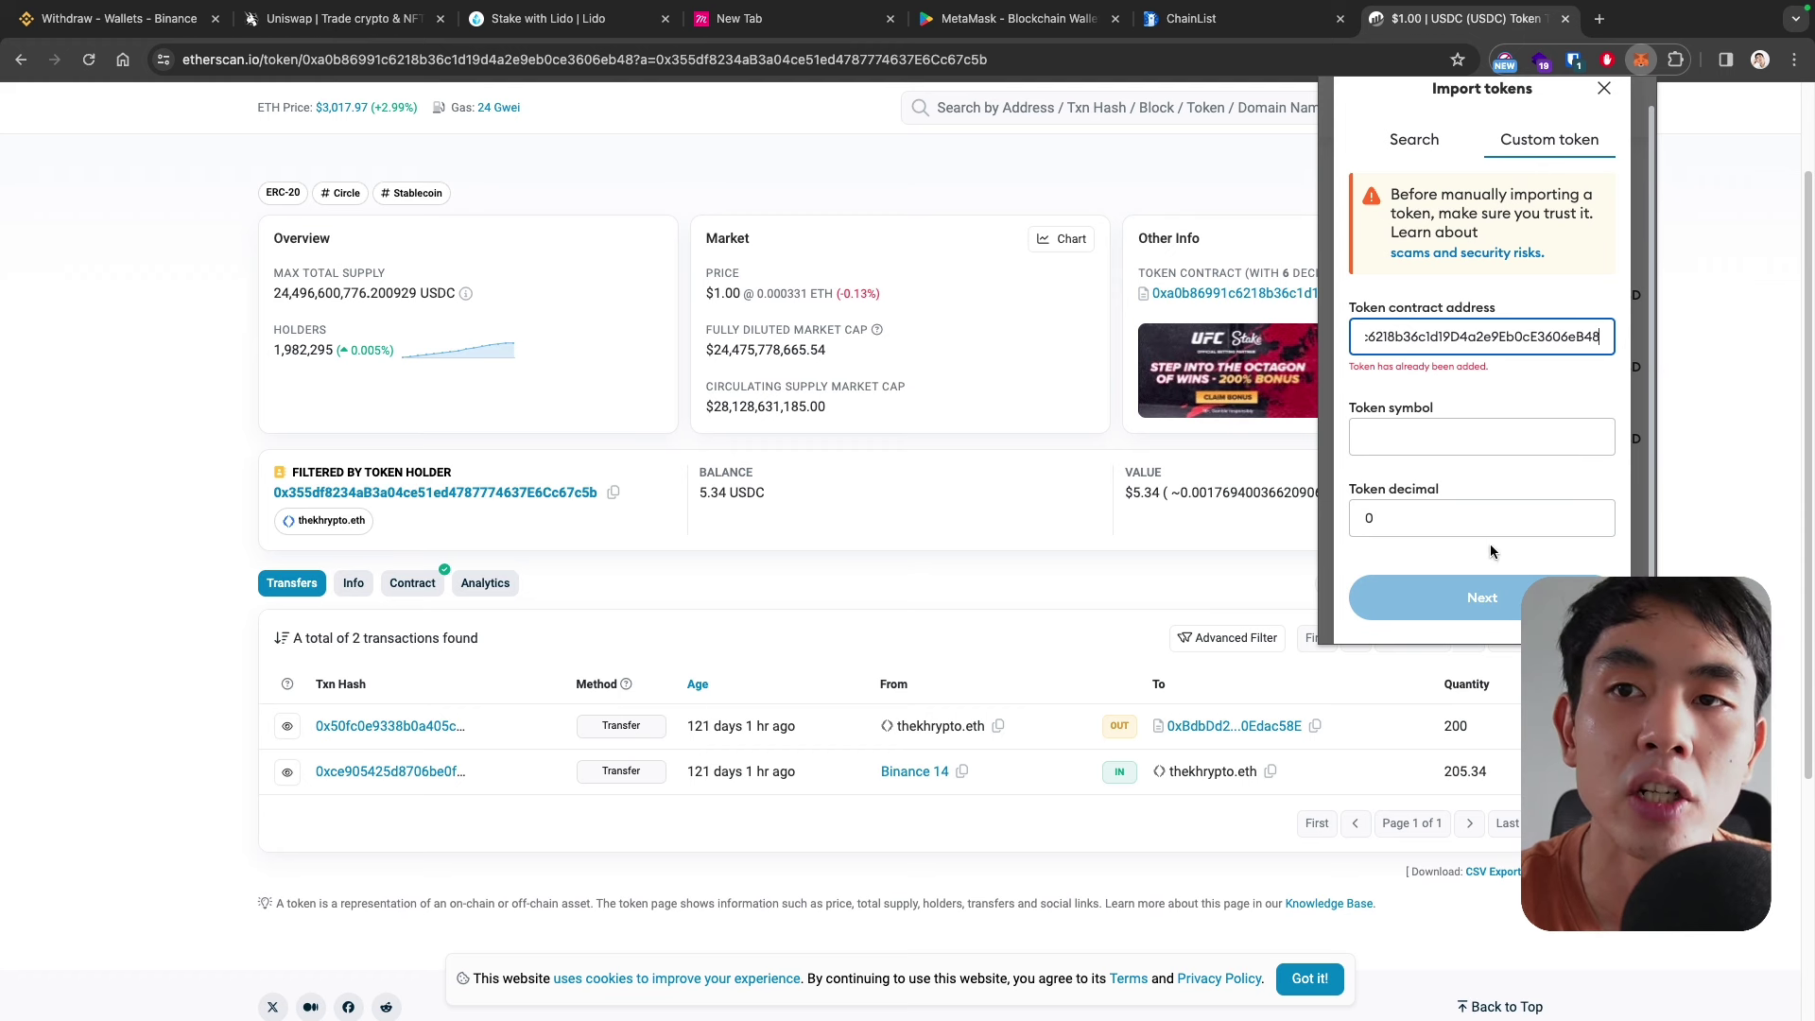
{"action": "scroll", "coordinate": [1493, 567], "scroll_direction": "down", "scroll_amount": 1}
{"action": "scroll", "coordinate": [1514, 516], "scroll_direction": "up", "scroll_amount": 2}
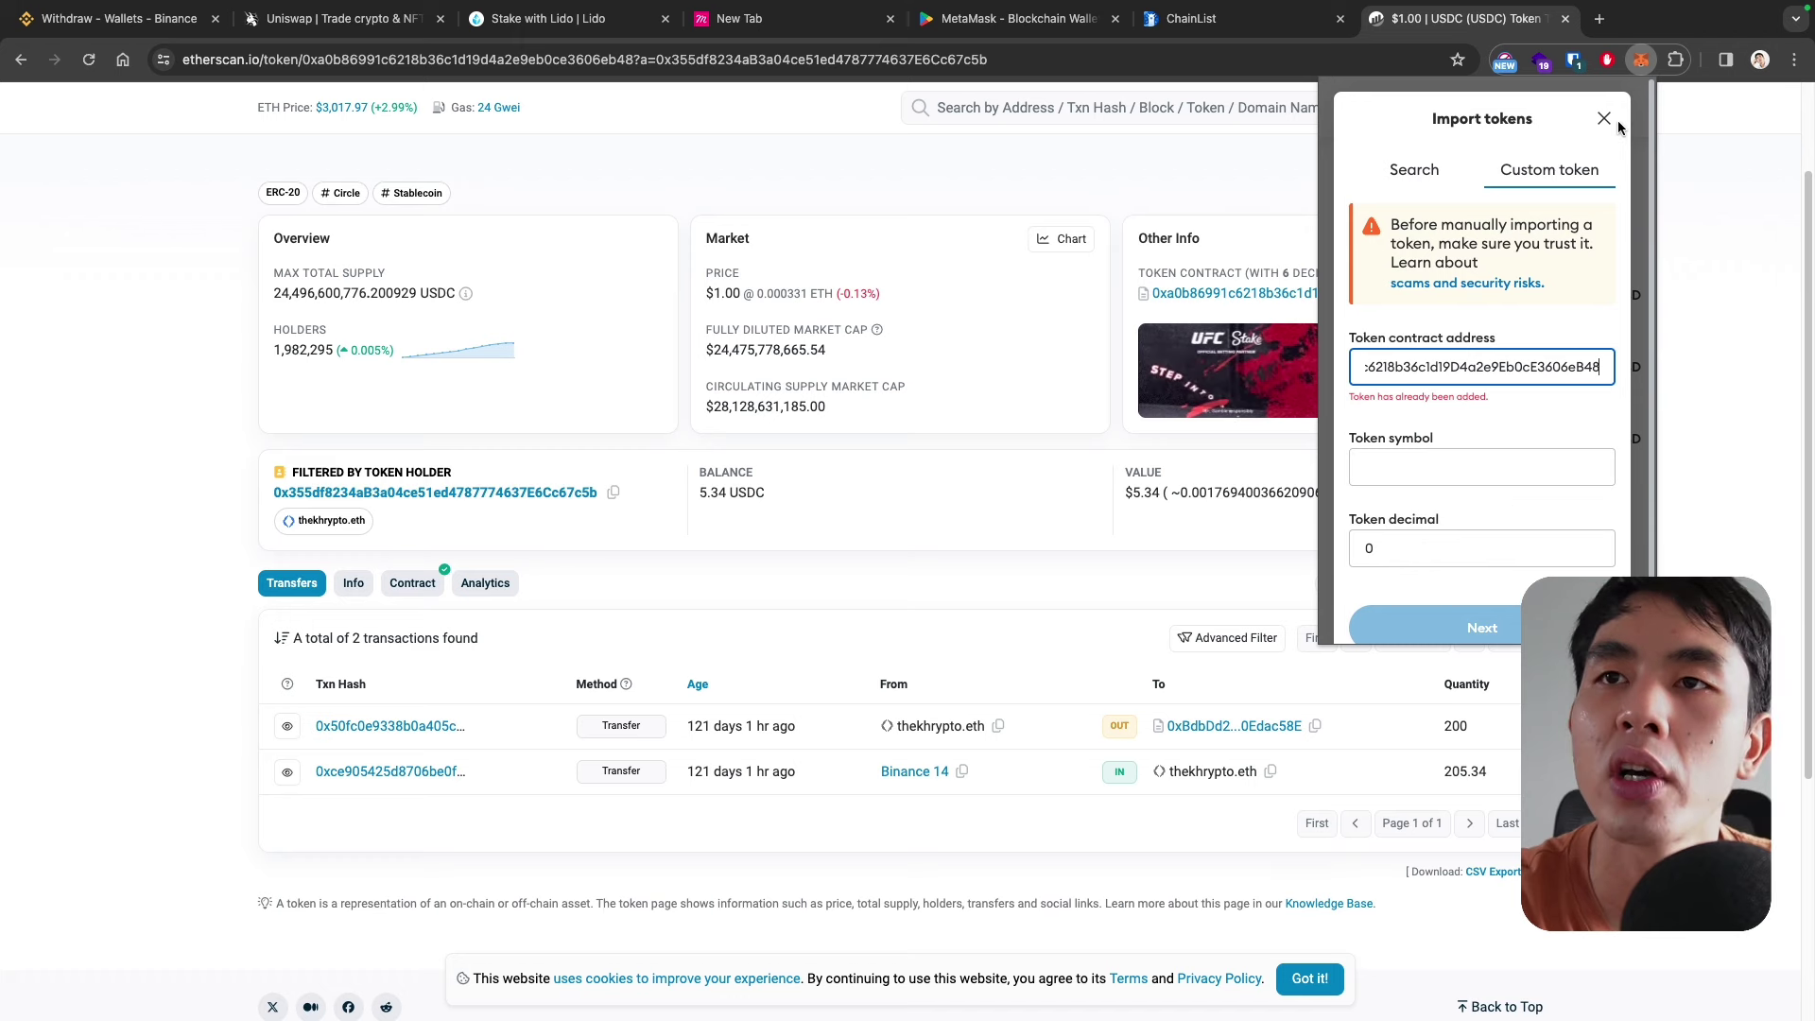
{"action": "key", "text": "Escape"}
- Review the Ethereum, SOS and USD Coin entries in the wallet's token list, and return to the Etherscan USDC token page
{"action": "scroll", "coordinate": [1513, 317], "scroll_direction": "up", "scroll_amount": 1}
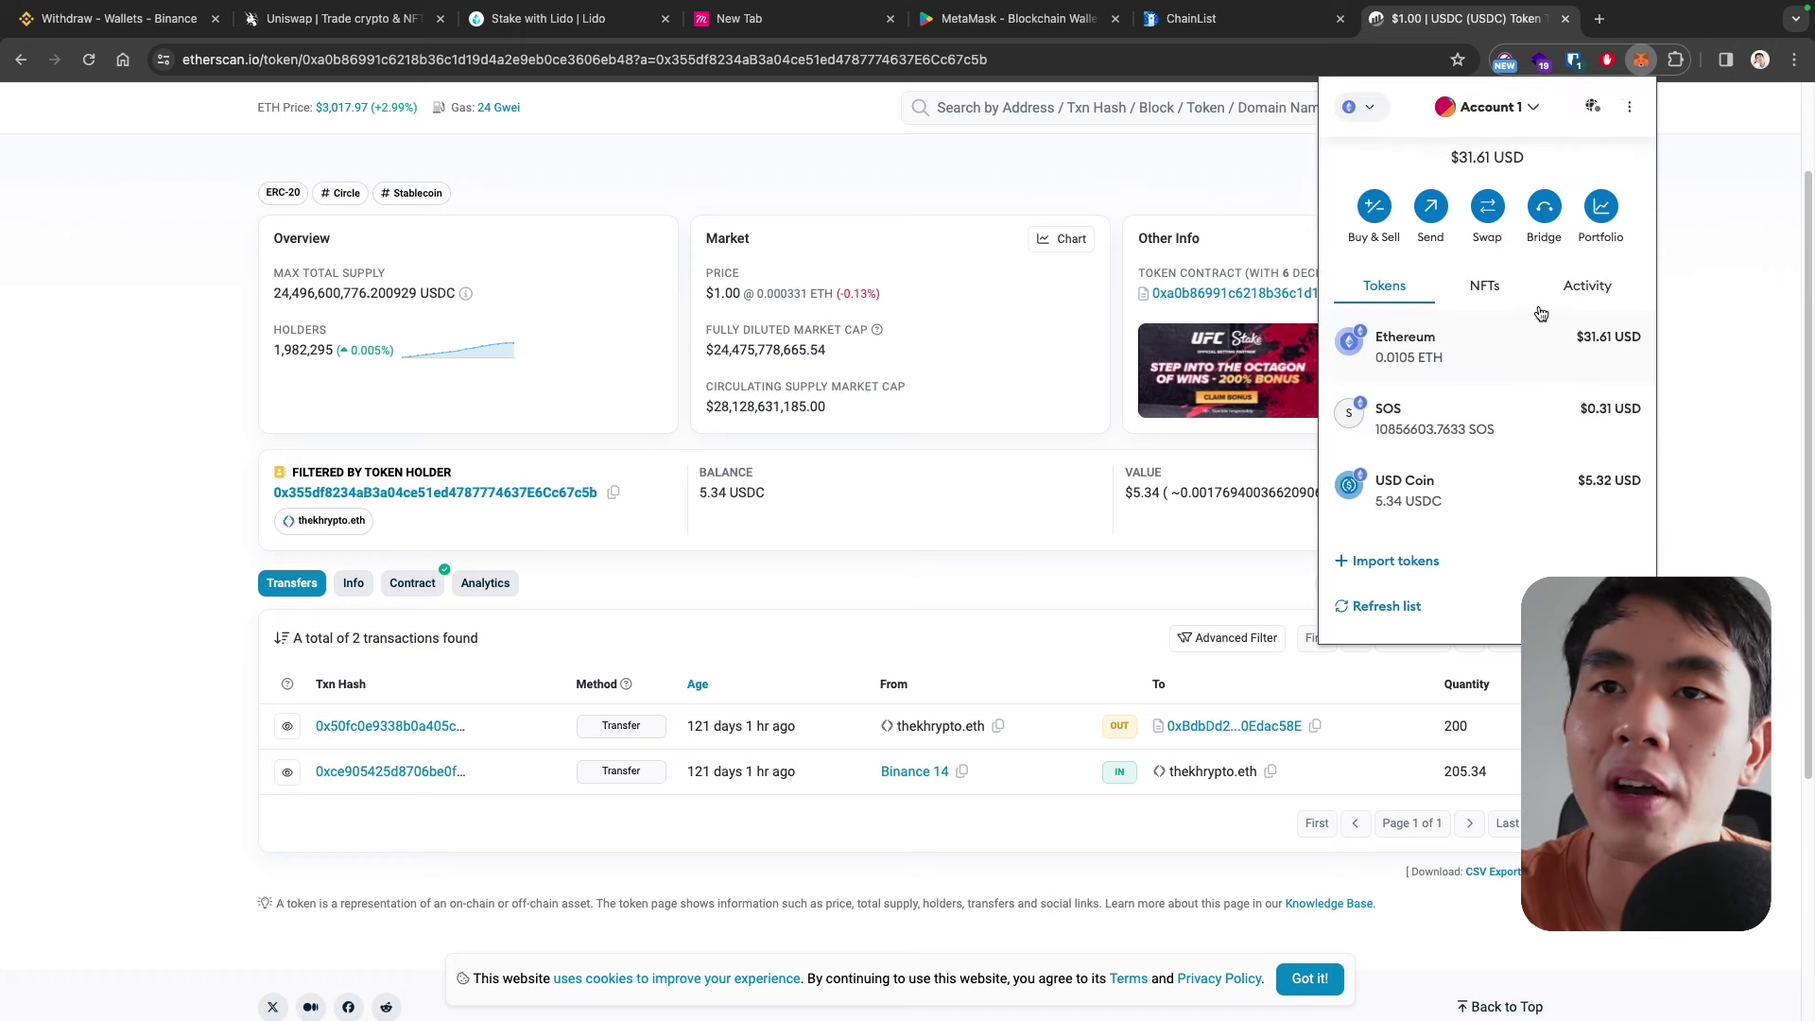
{"action": "scroll", "coordinate": [1434, 431], "scroll_direction": "down", "scroll_amount": 1}
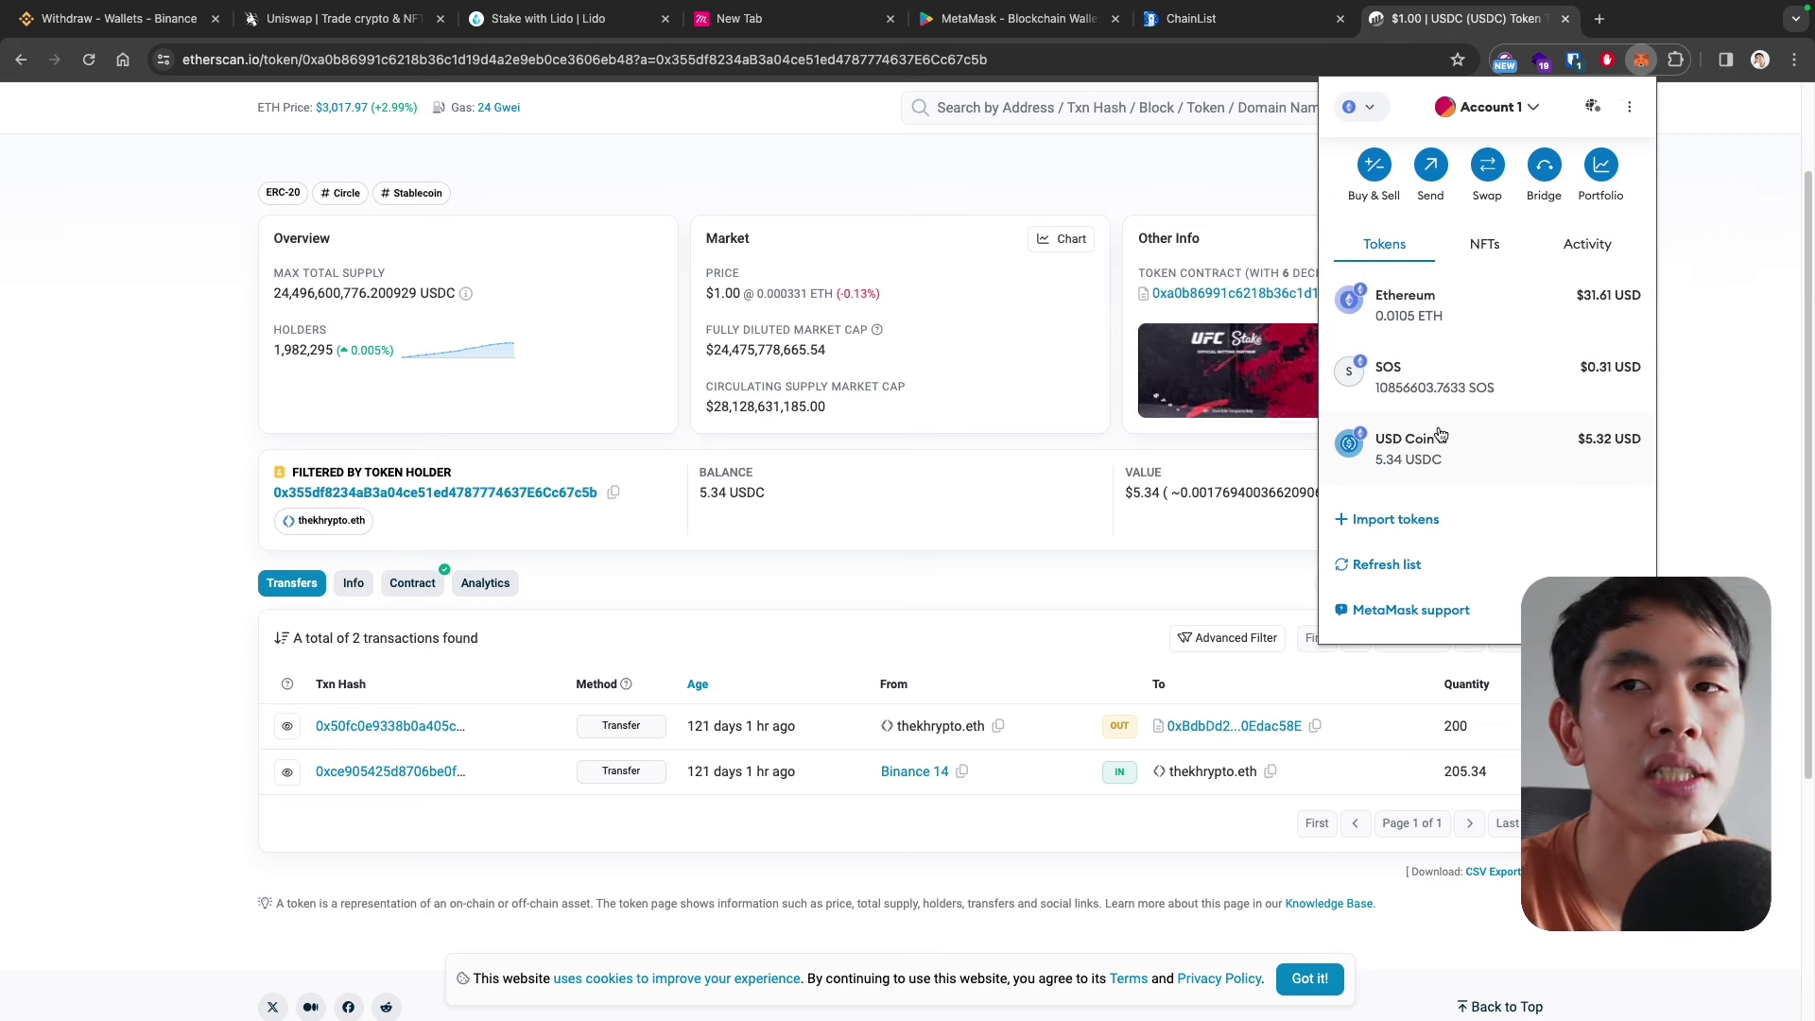
{"action": "scroll", "coordinate": [1438, 436], "scroll_direction": "up", "scroll_amount": 3}
{"action": "left_click", "coordinate": [140, 406]}
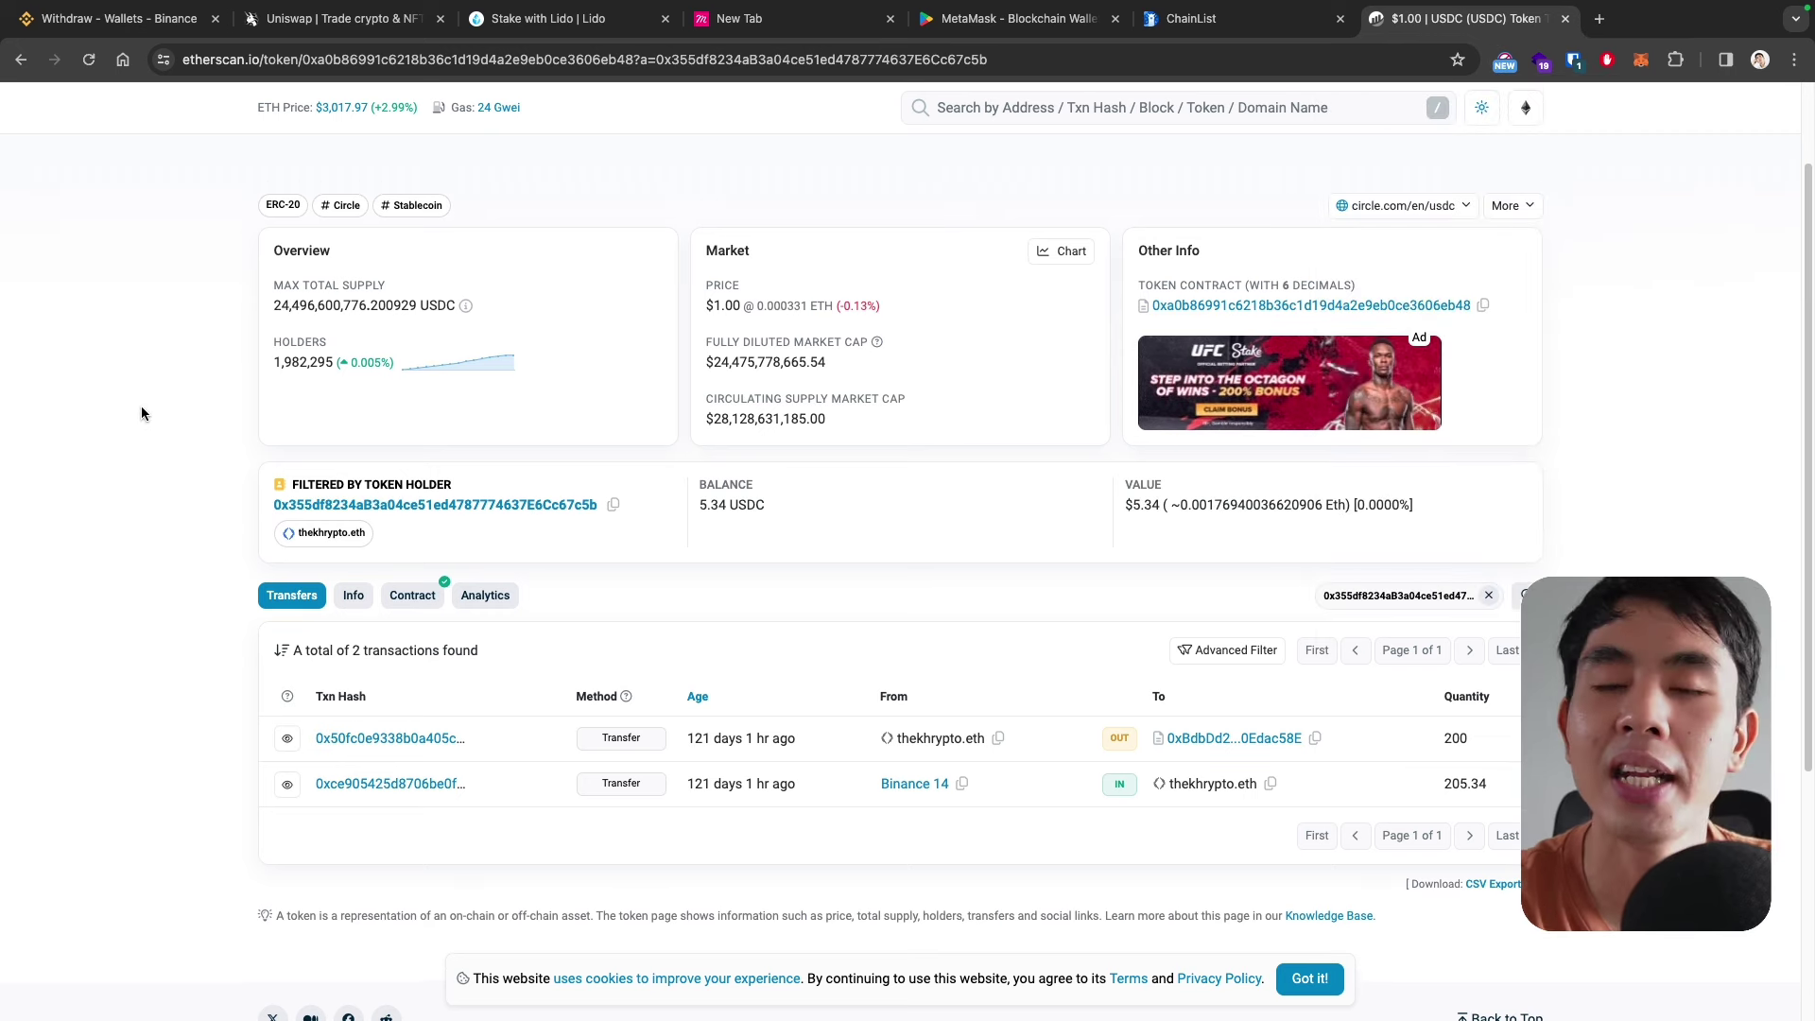
{"action": "scroll", "coordinate": [142, 406], "scroll_direction": "up", "scroll_amount": 3}
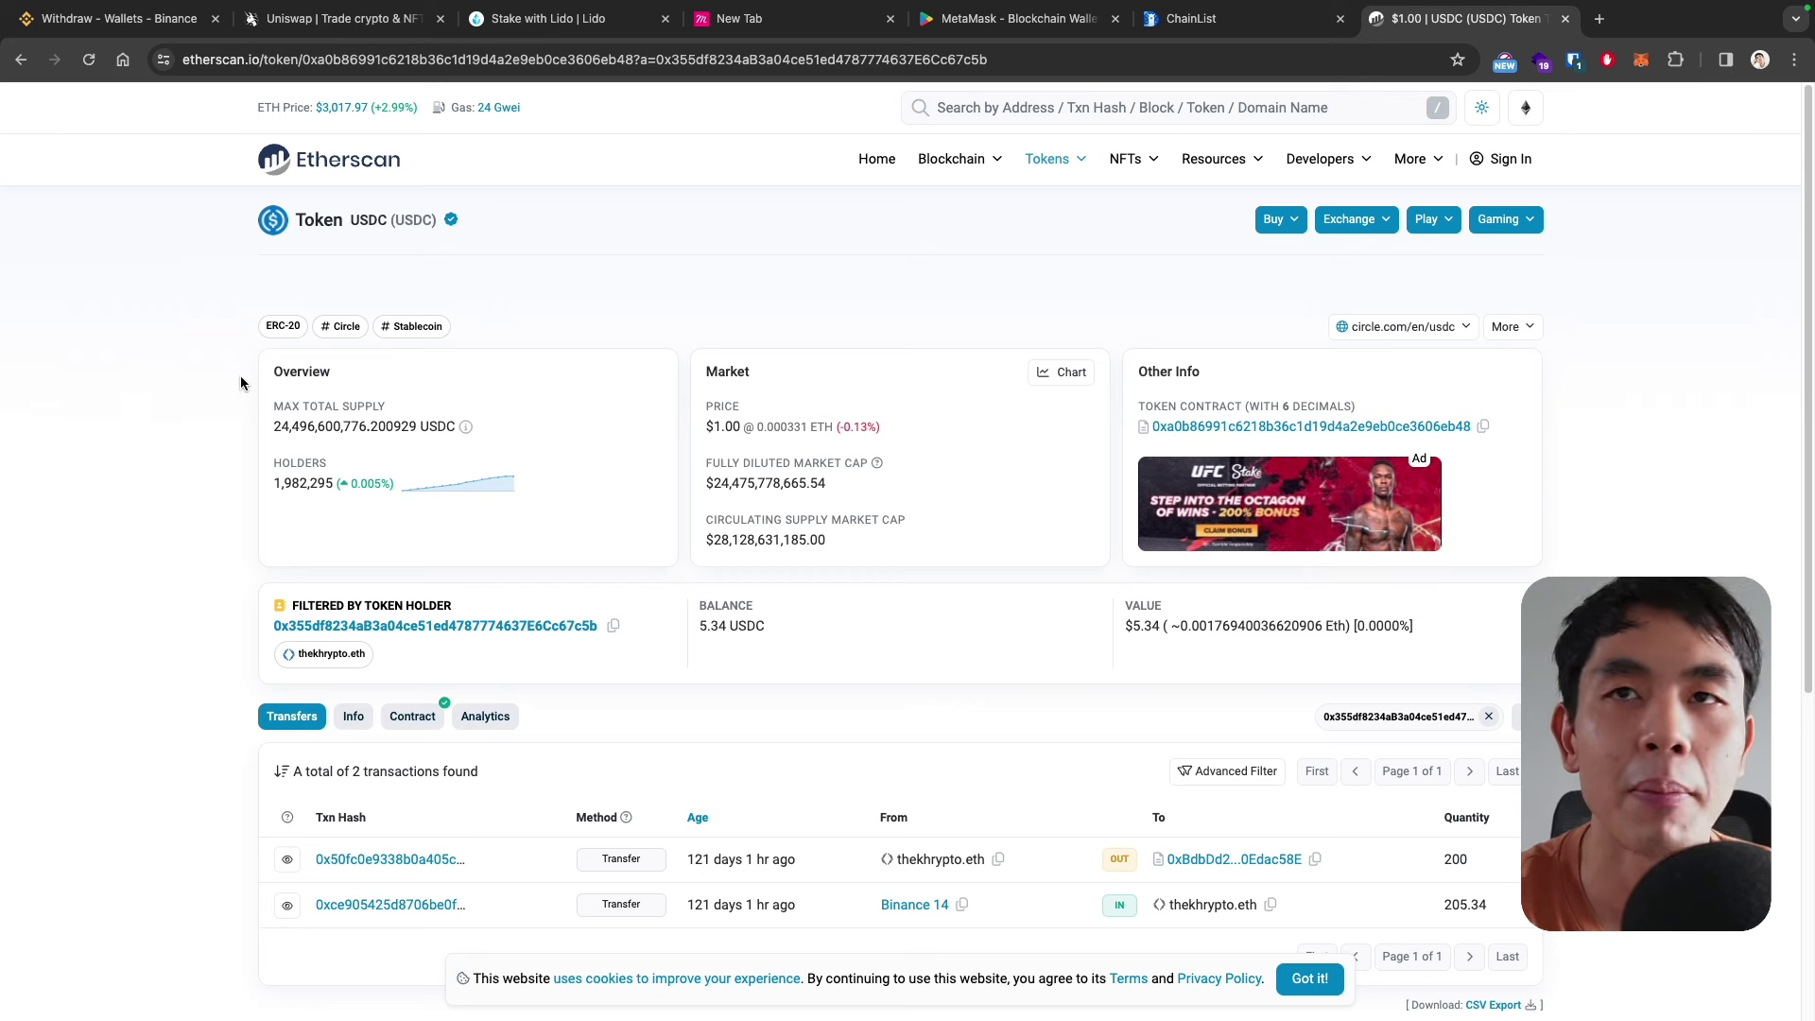
- Open the Ethereum asset in the MetaMask wallet and start a send to view the recipient form
{"action": "left_click", "coordinate": [1641, 60]}
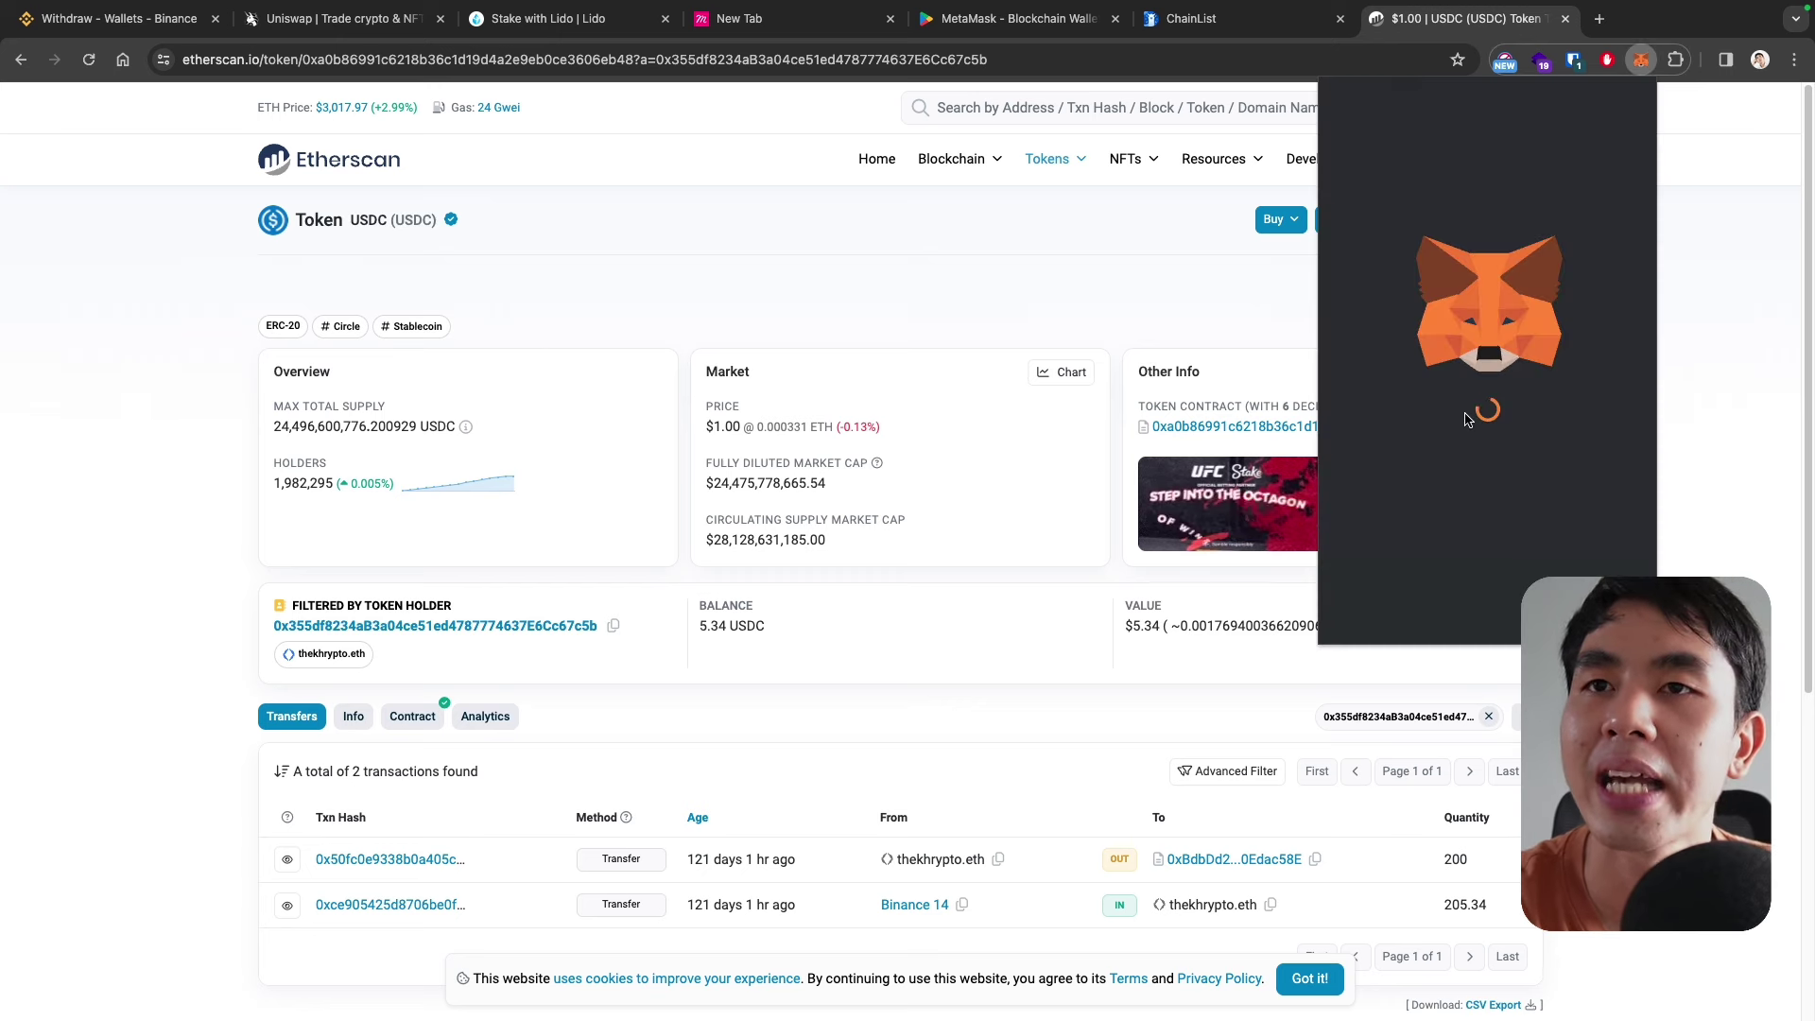
{"action": "scroll", "coordinate": [1461, 421], "scroll_direction": "down", "scroll_amount": 1}
{"action": "left_click", "coordinate": [1459, 428]}
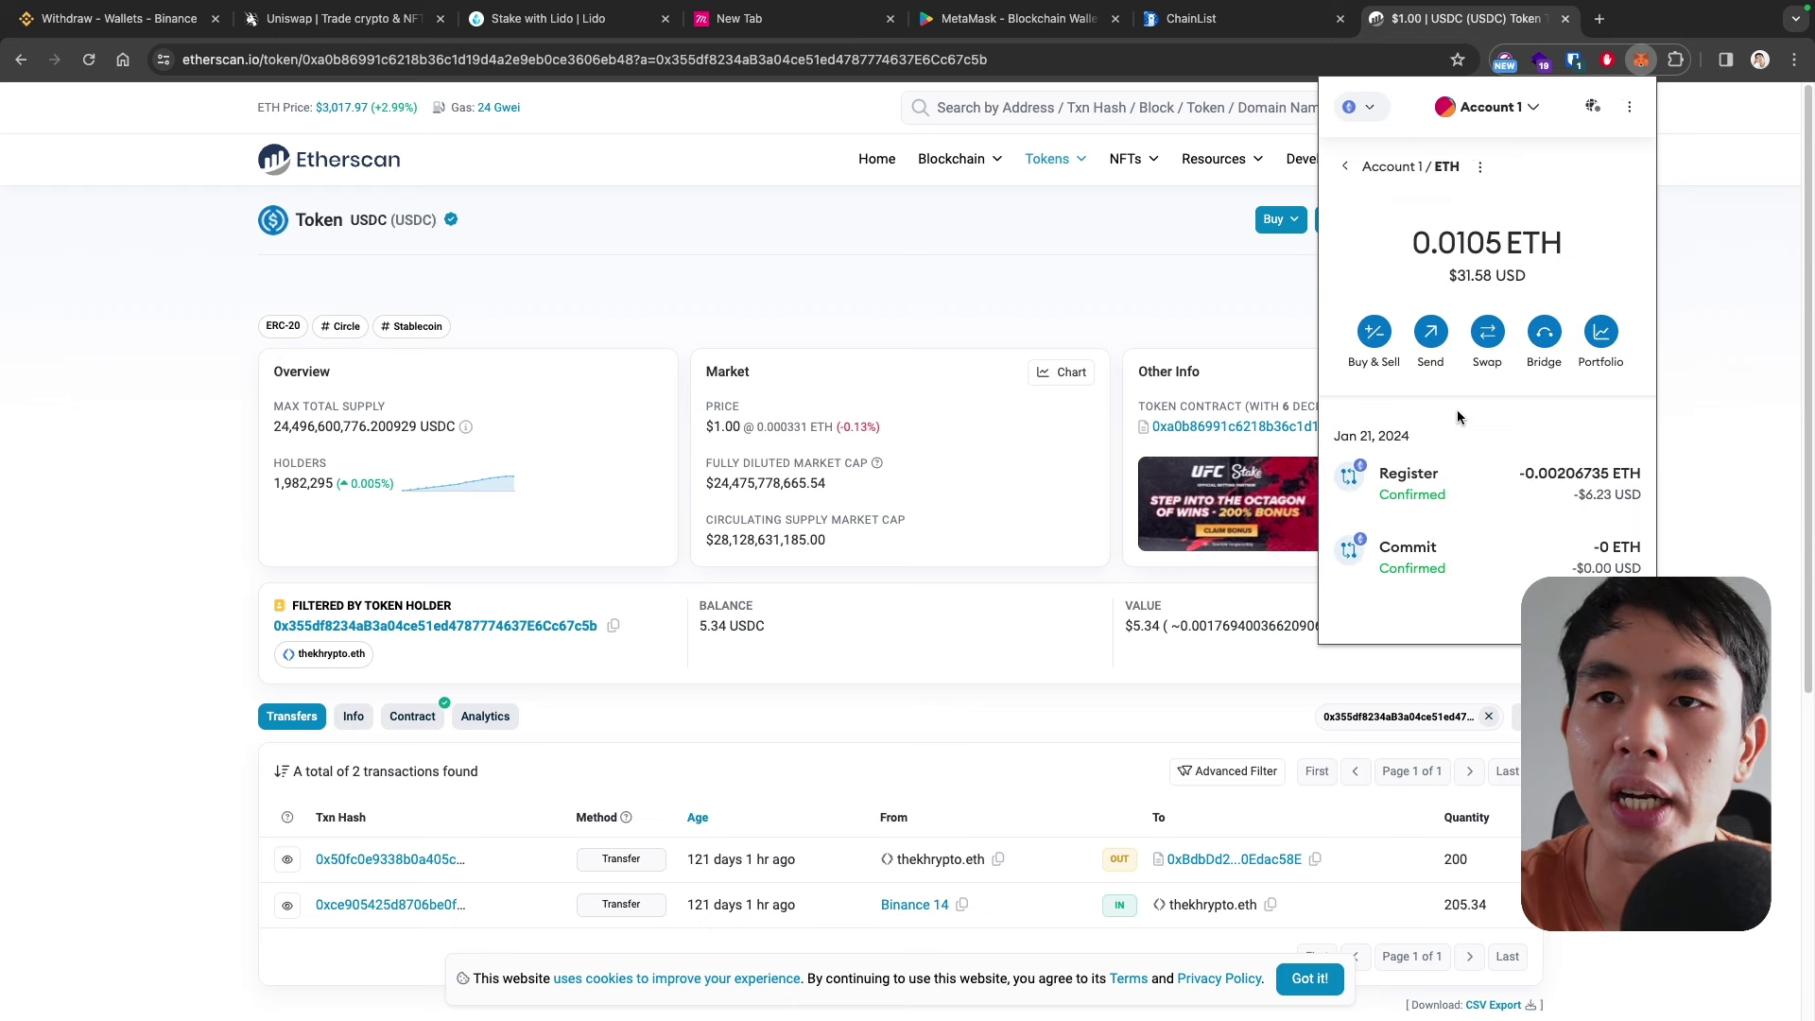
{"action": "left_click", "coordinate": [1431, 333]}
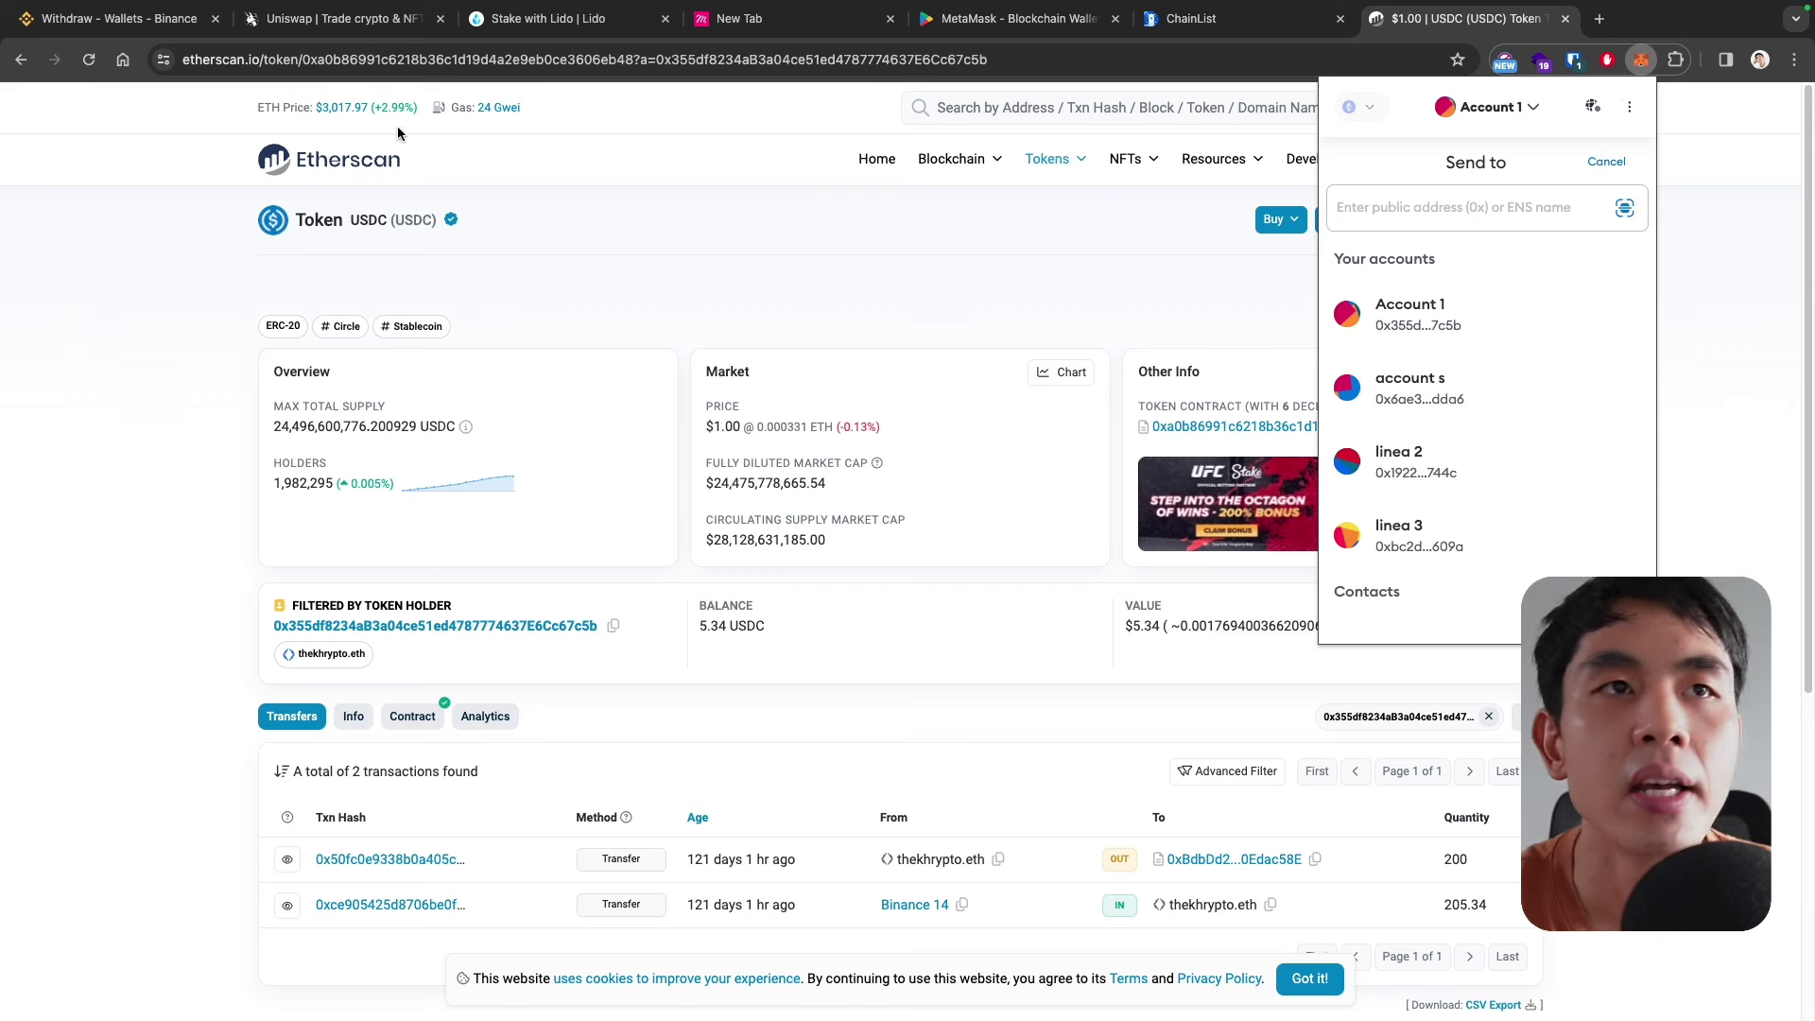
- Switch to Binance and start a crypto deposit with ETH as the coin
{"action": "left_click", "coordinate": [136, 16]}
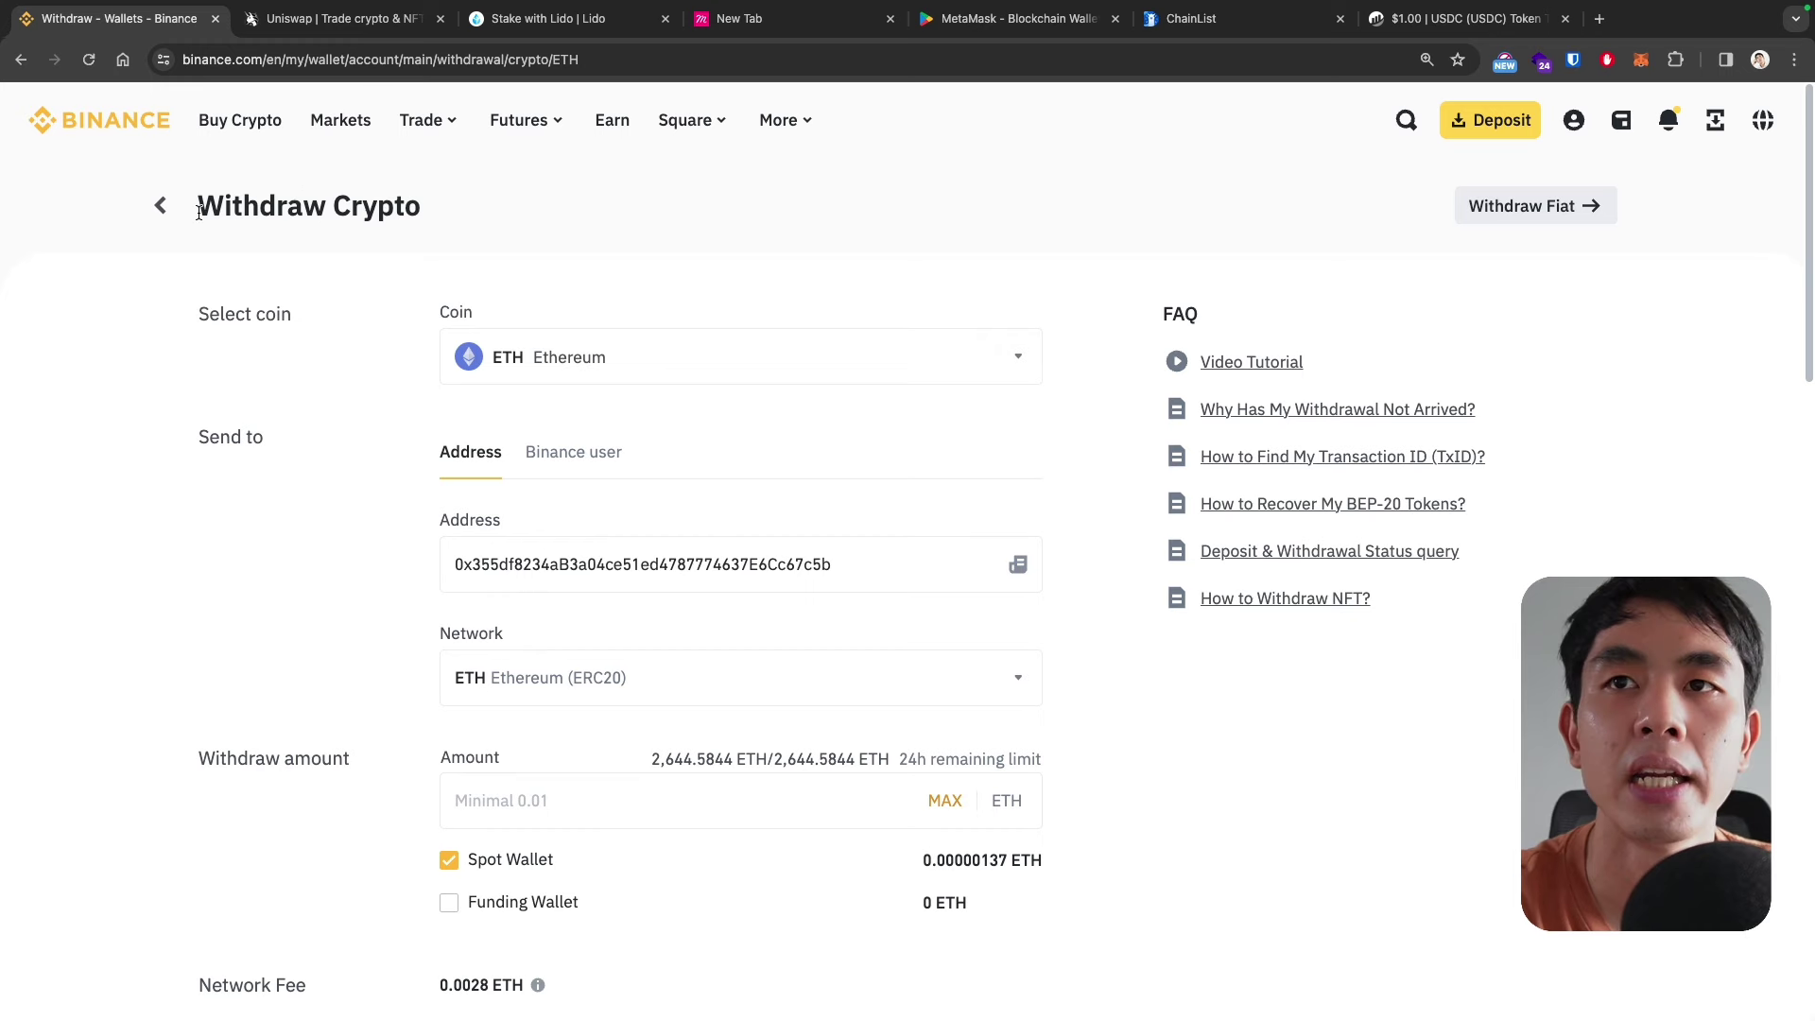
{"action": "left_click", "coordinate": [1490, 123]}
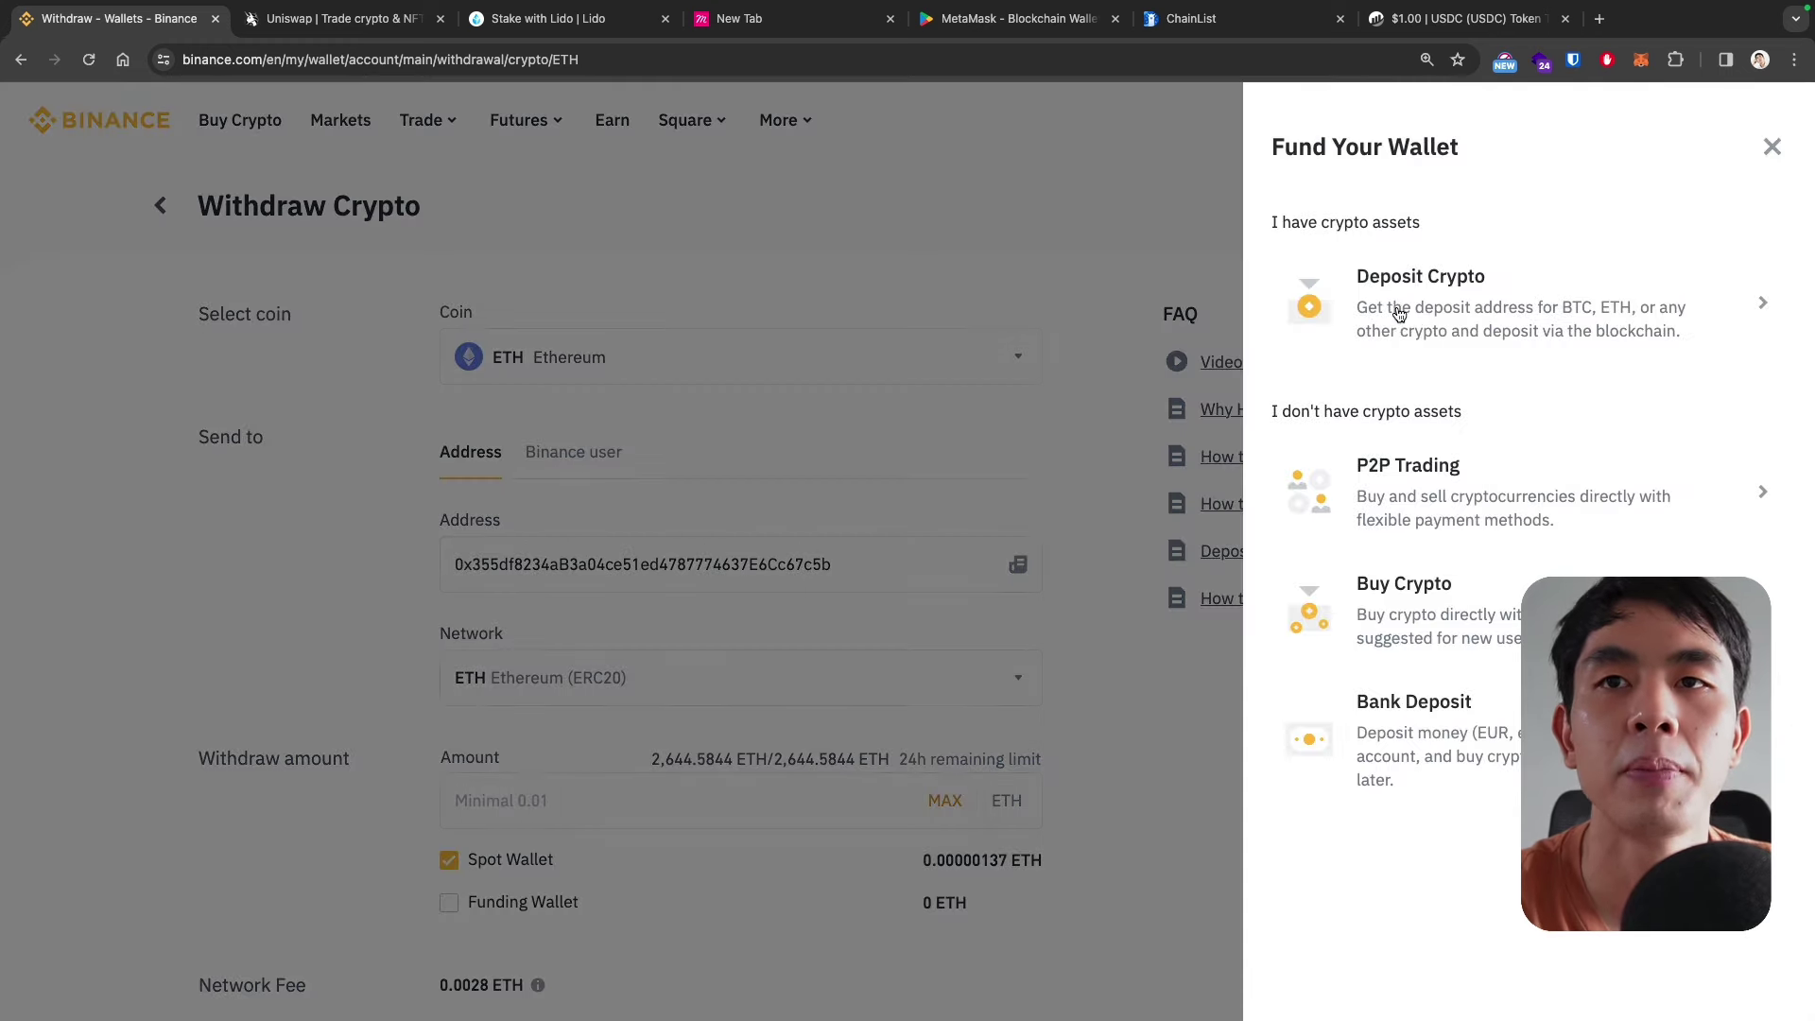
{"action": "left_click", "coordinate": [1462, 300]}
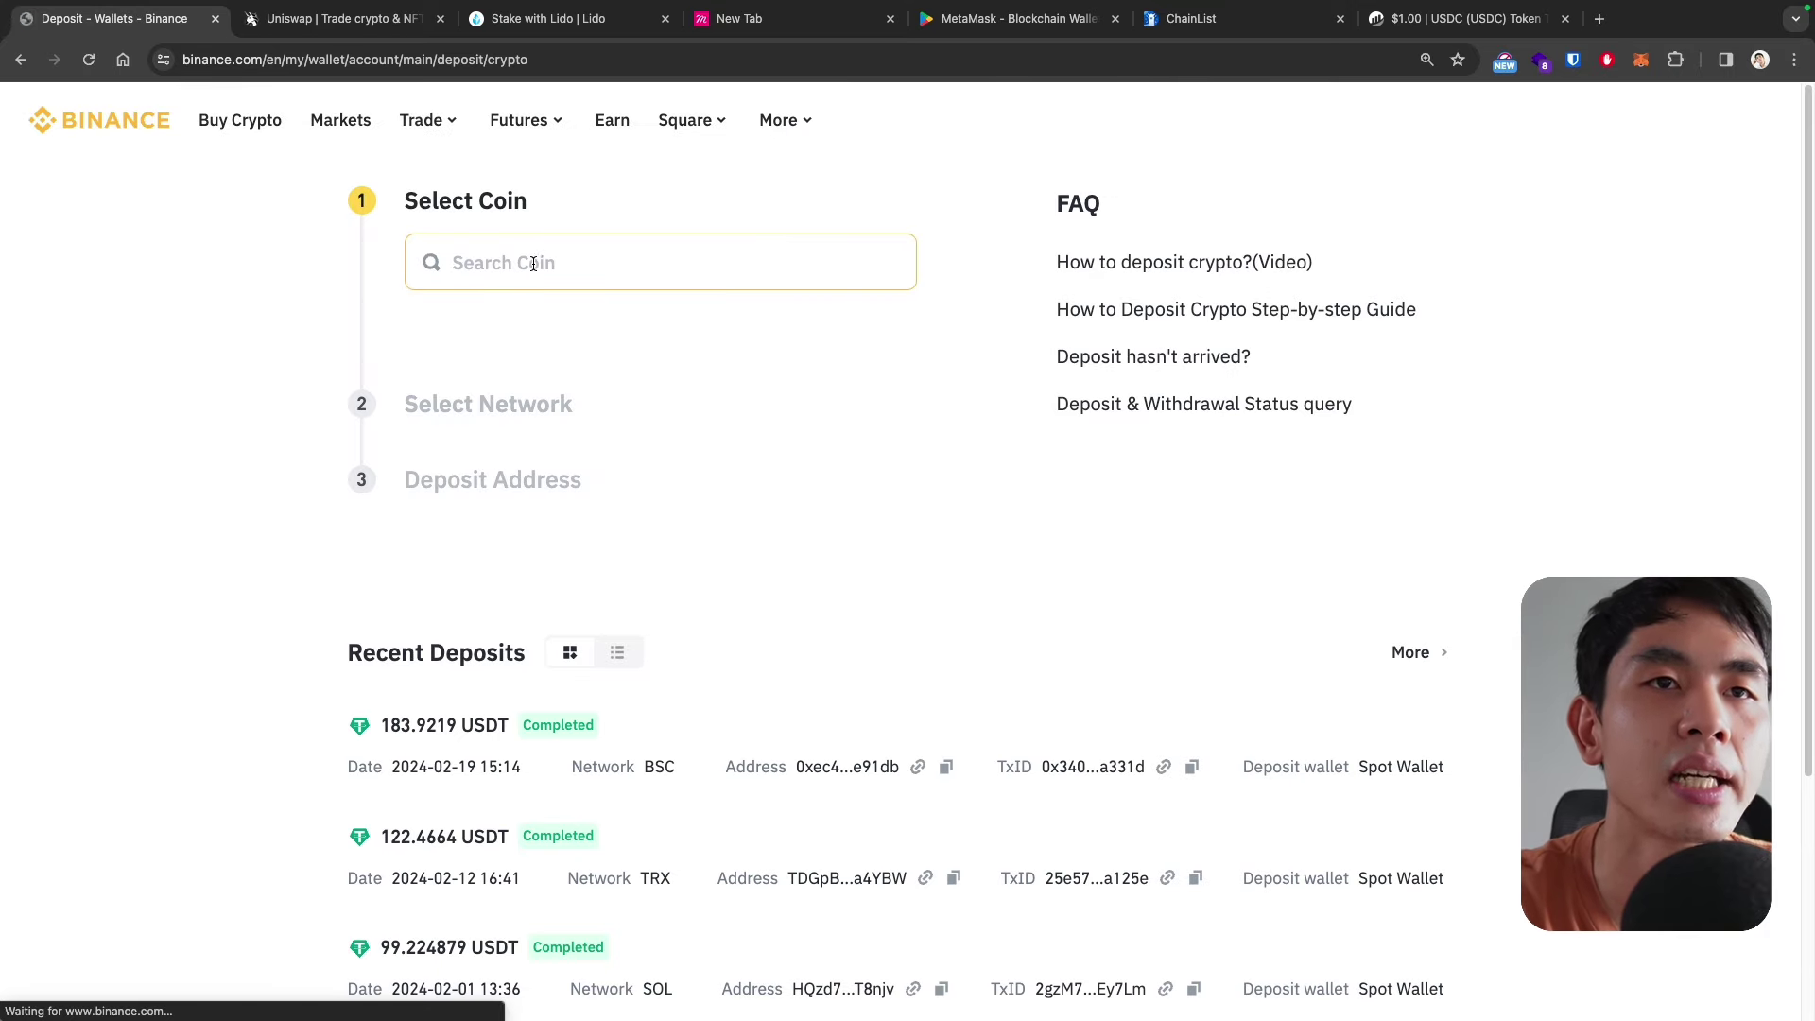
{"action": "left_click", "coordinate": [537, 262]}
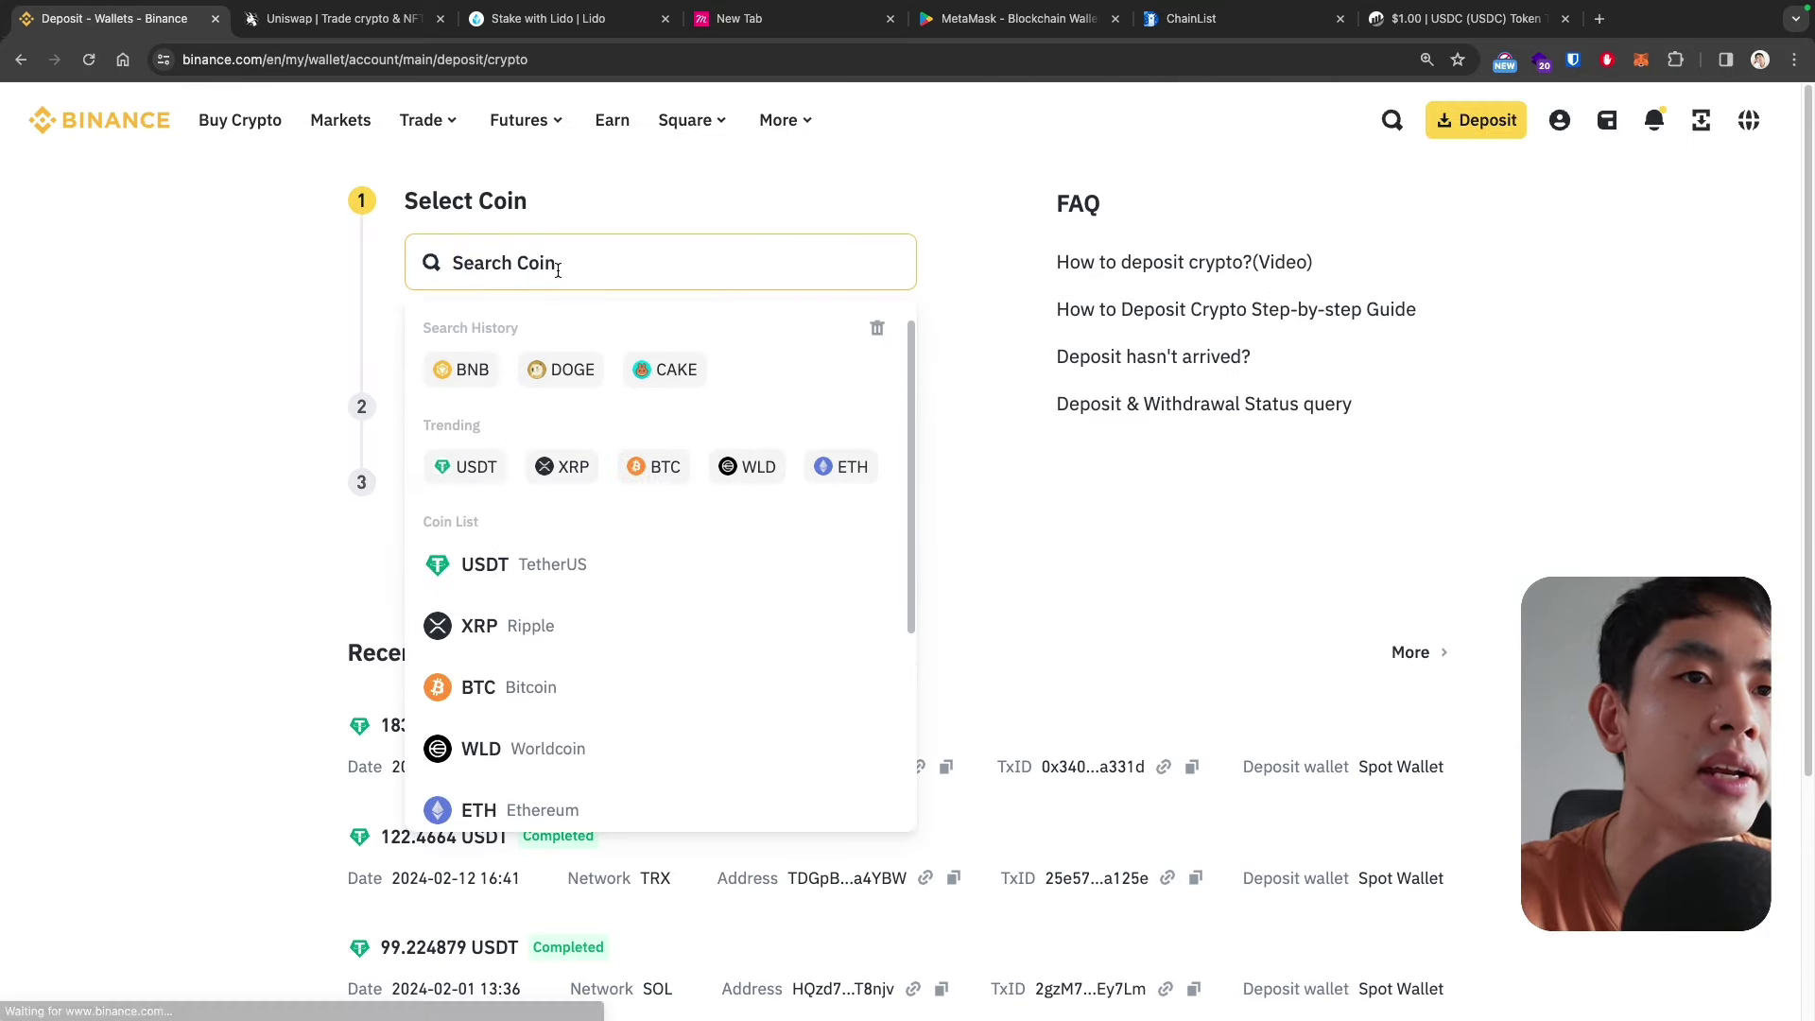
{"action": "left_click", "coordinate": [449, 808]}
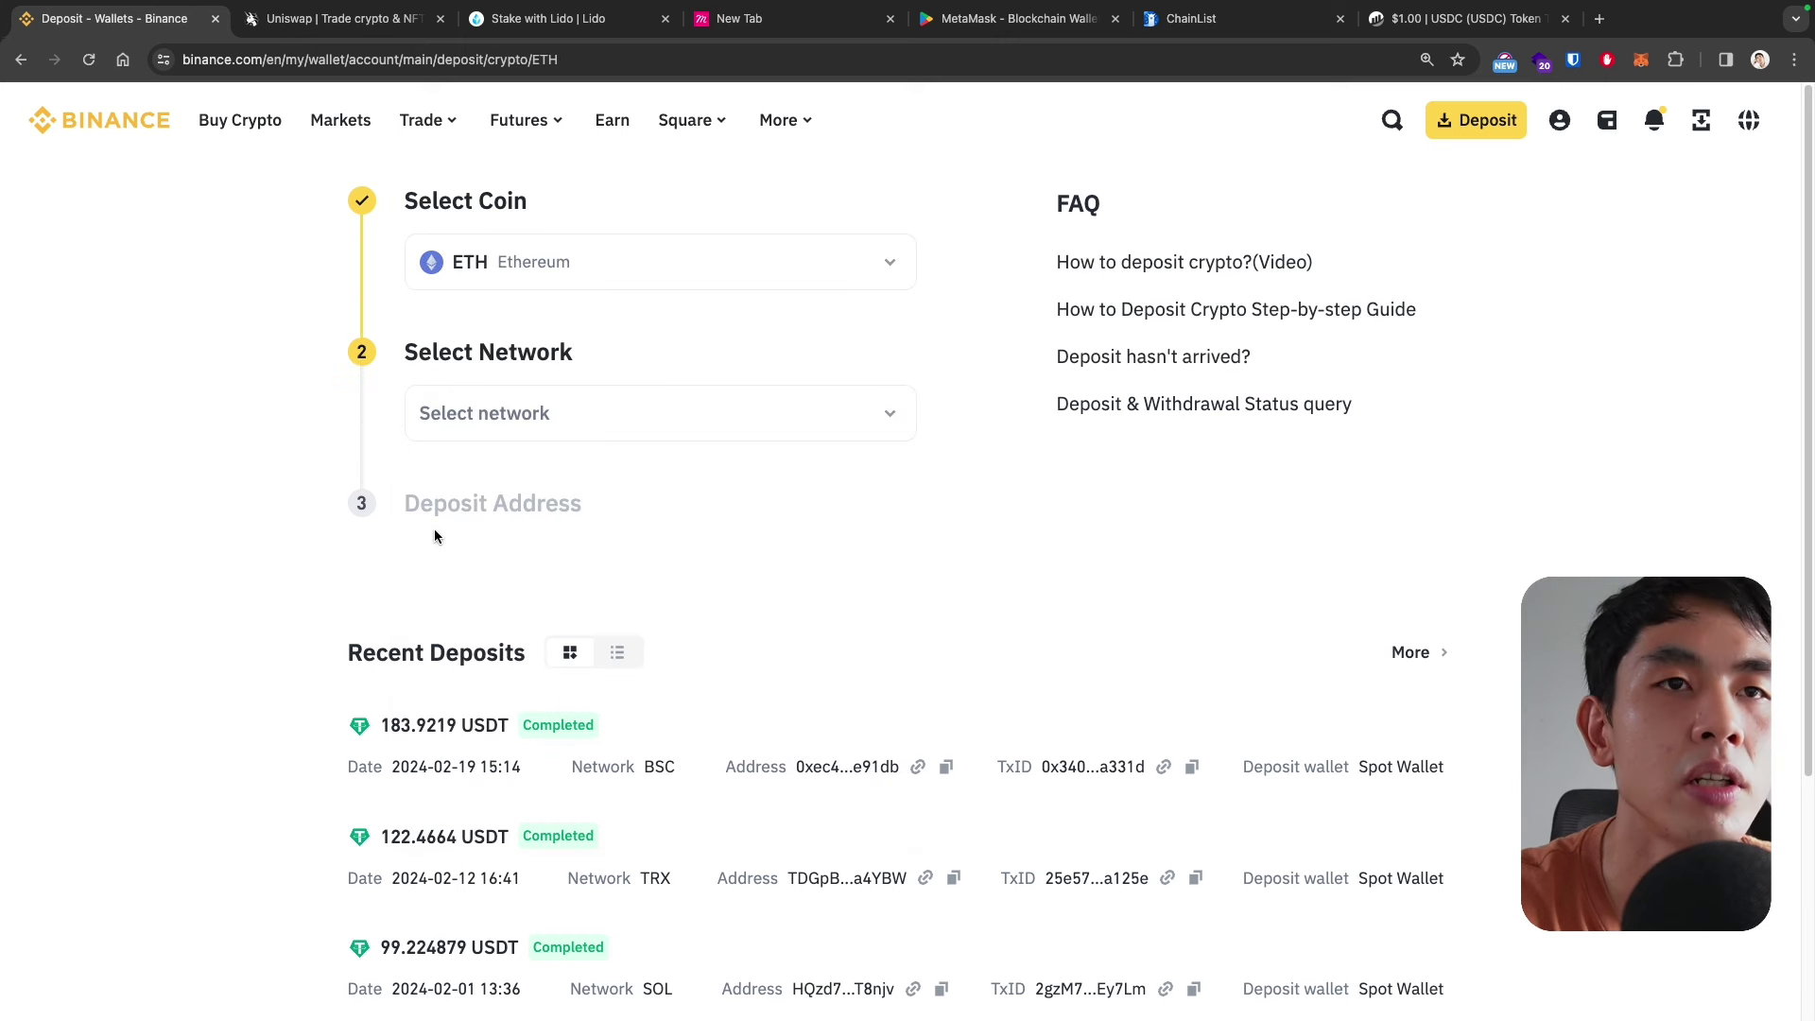
- Select the Ethereum (ERC20) network for the deposit, acknowledge the validator rewards notice, and view the deposit address
{"action": "left_click", "coordinate": [519, 428]}
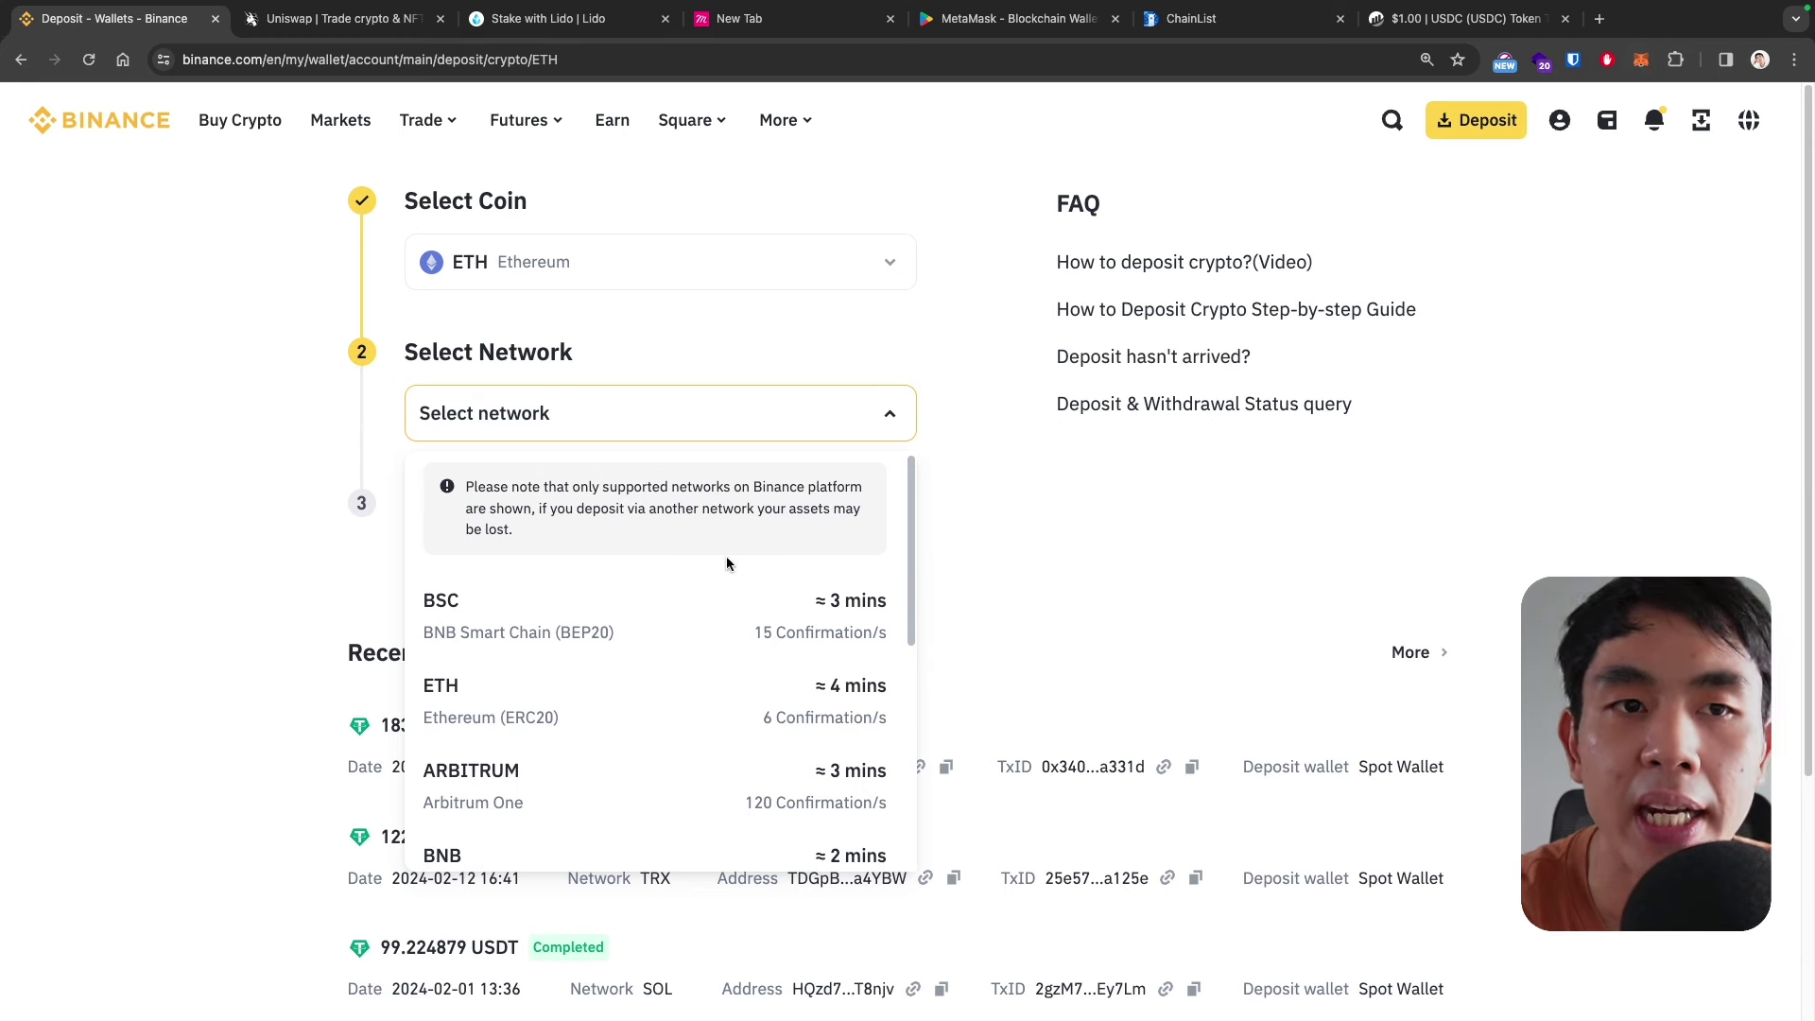
{"action": "left_click", "coordinate": [577, 685]}
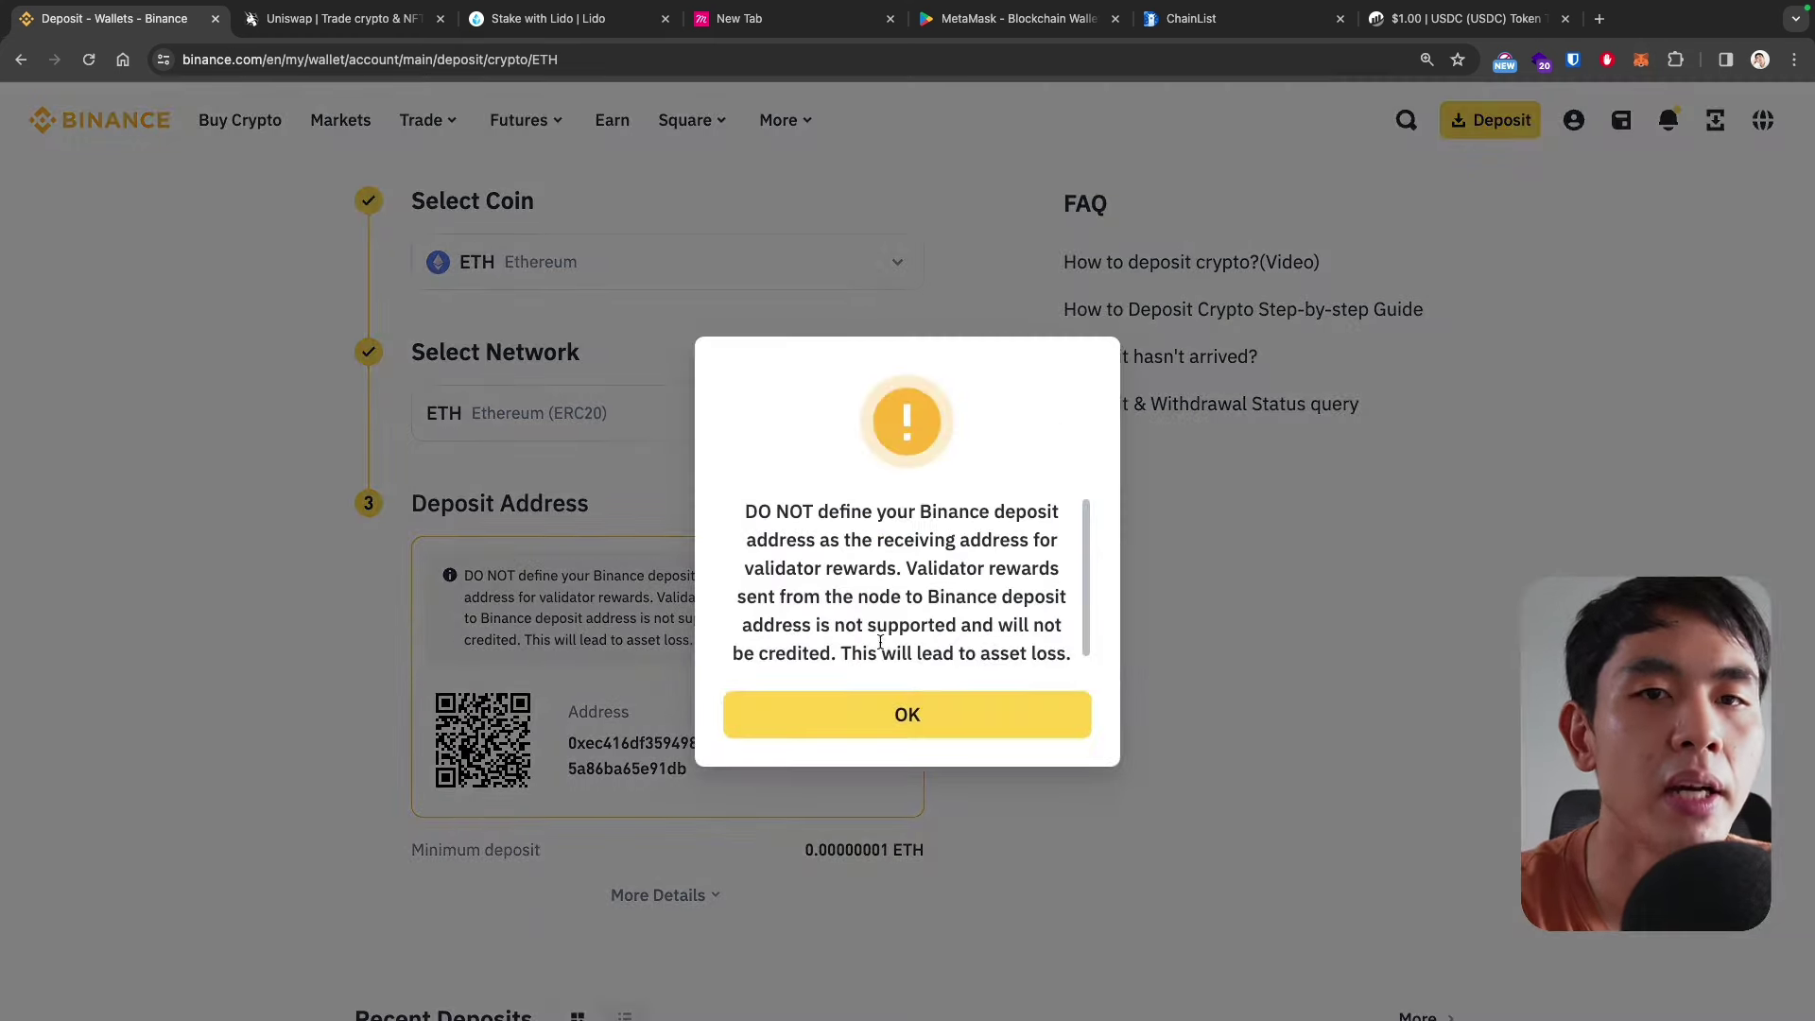
{"action": "left_click", "coordinate": [907, 714]}
{"action": "scroll", "coordinate": [653, 675], "scroll_direction": "down", "scroll_amount": 2}
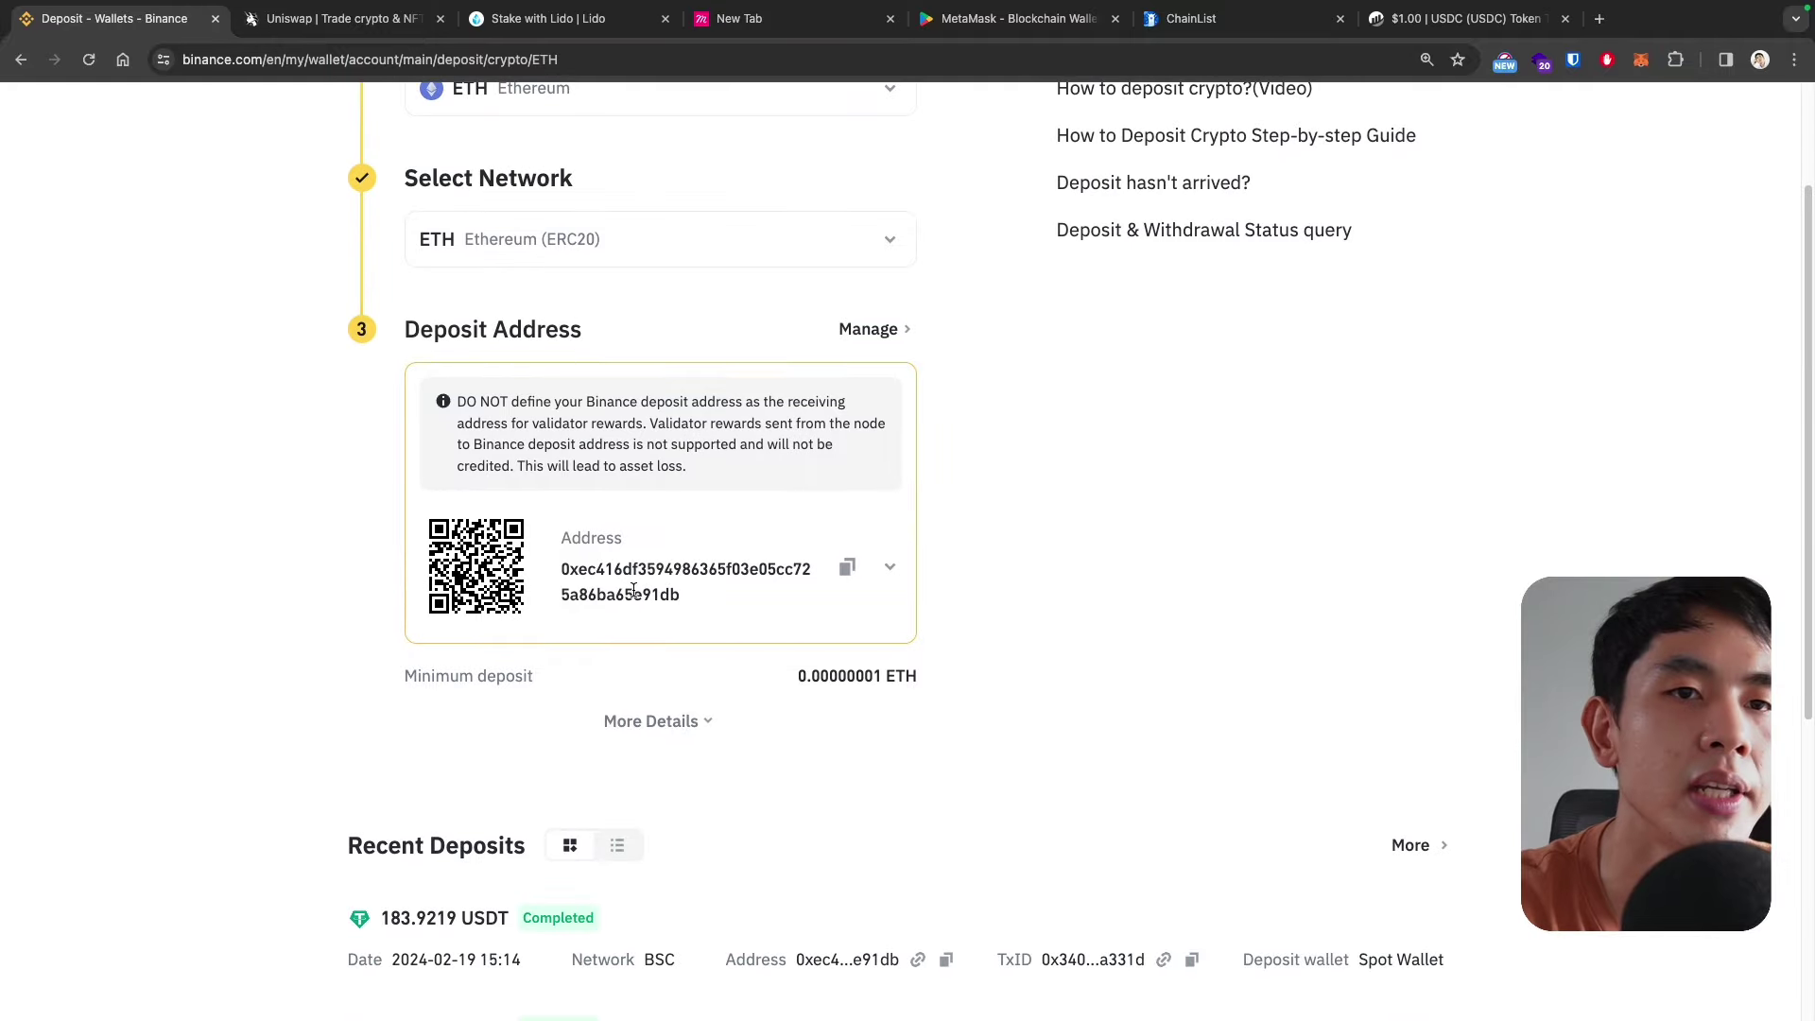
{"action": "scroll", "coordinate": [648, 578], "scroll_direction": "up", "scroll_amount": 2}
- Open the send recipient form in MetaMask to show where the deposit address goes, cancel the send, and close the wallet
{"action": "left_click", "coordinate": [1641, 61]}
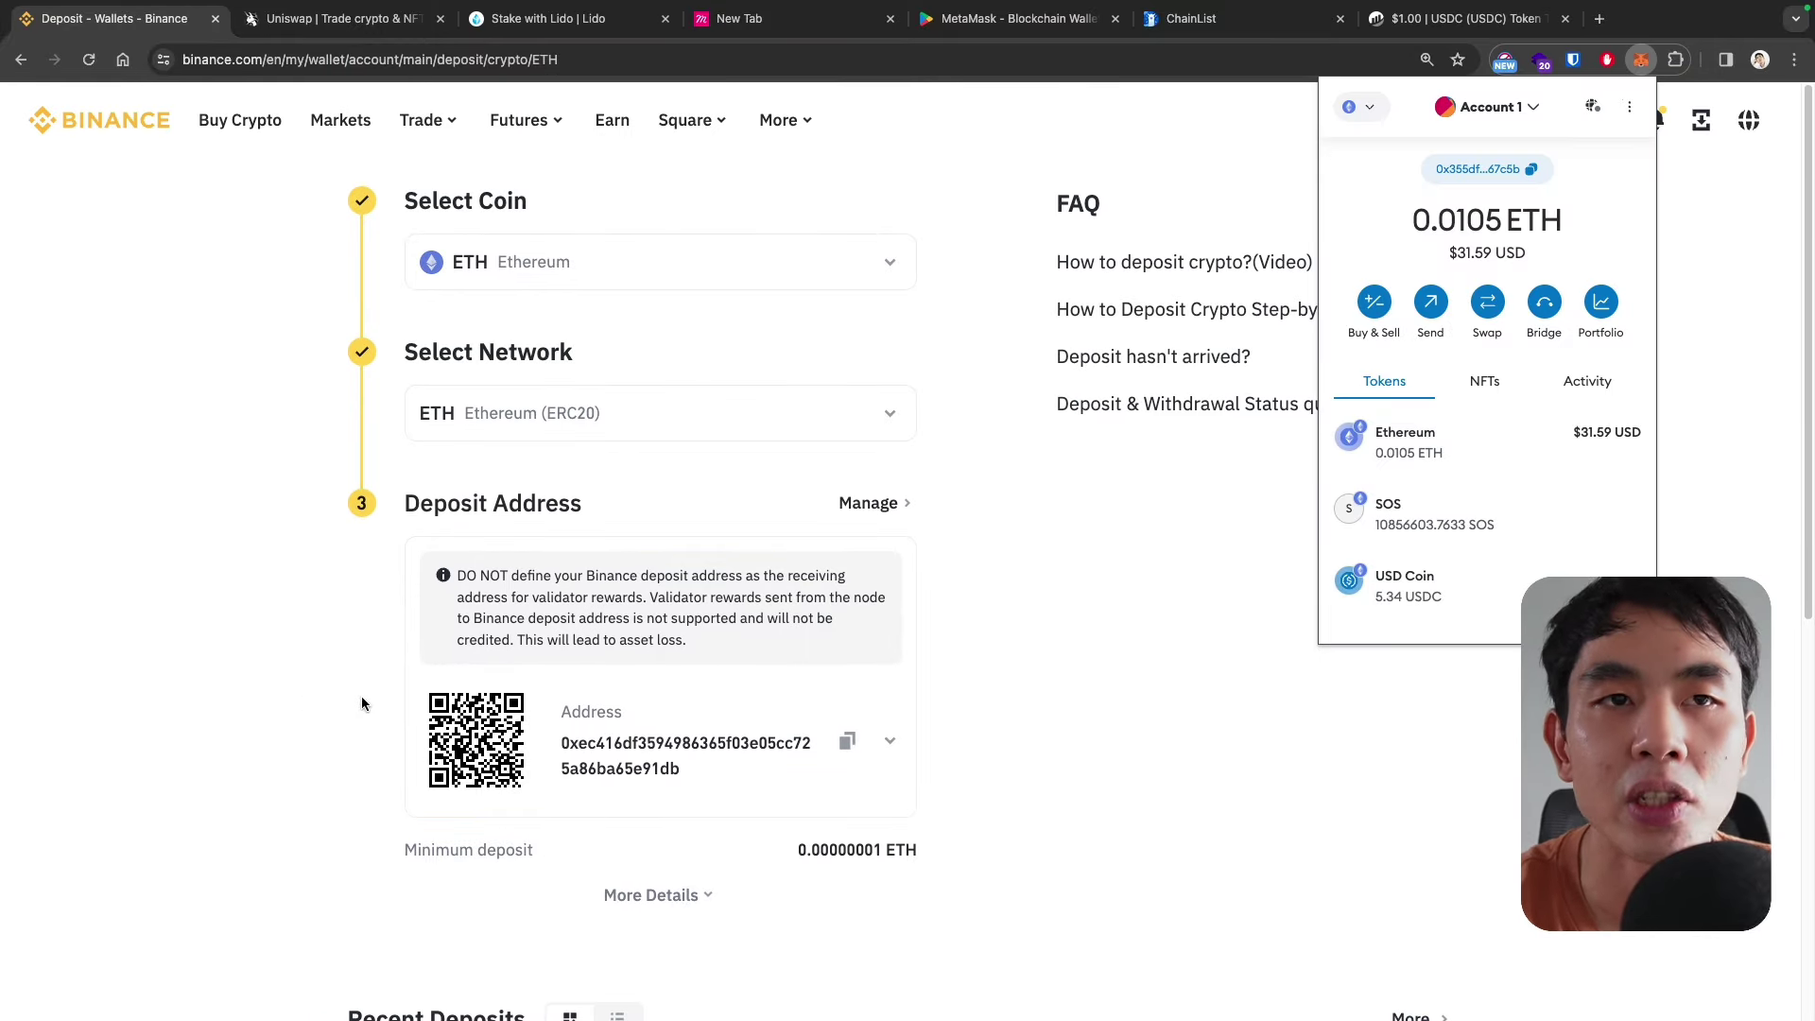
{"action": "left_click", "coordinate": [1431, 302]}
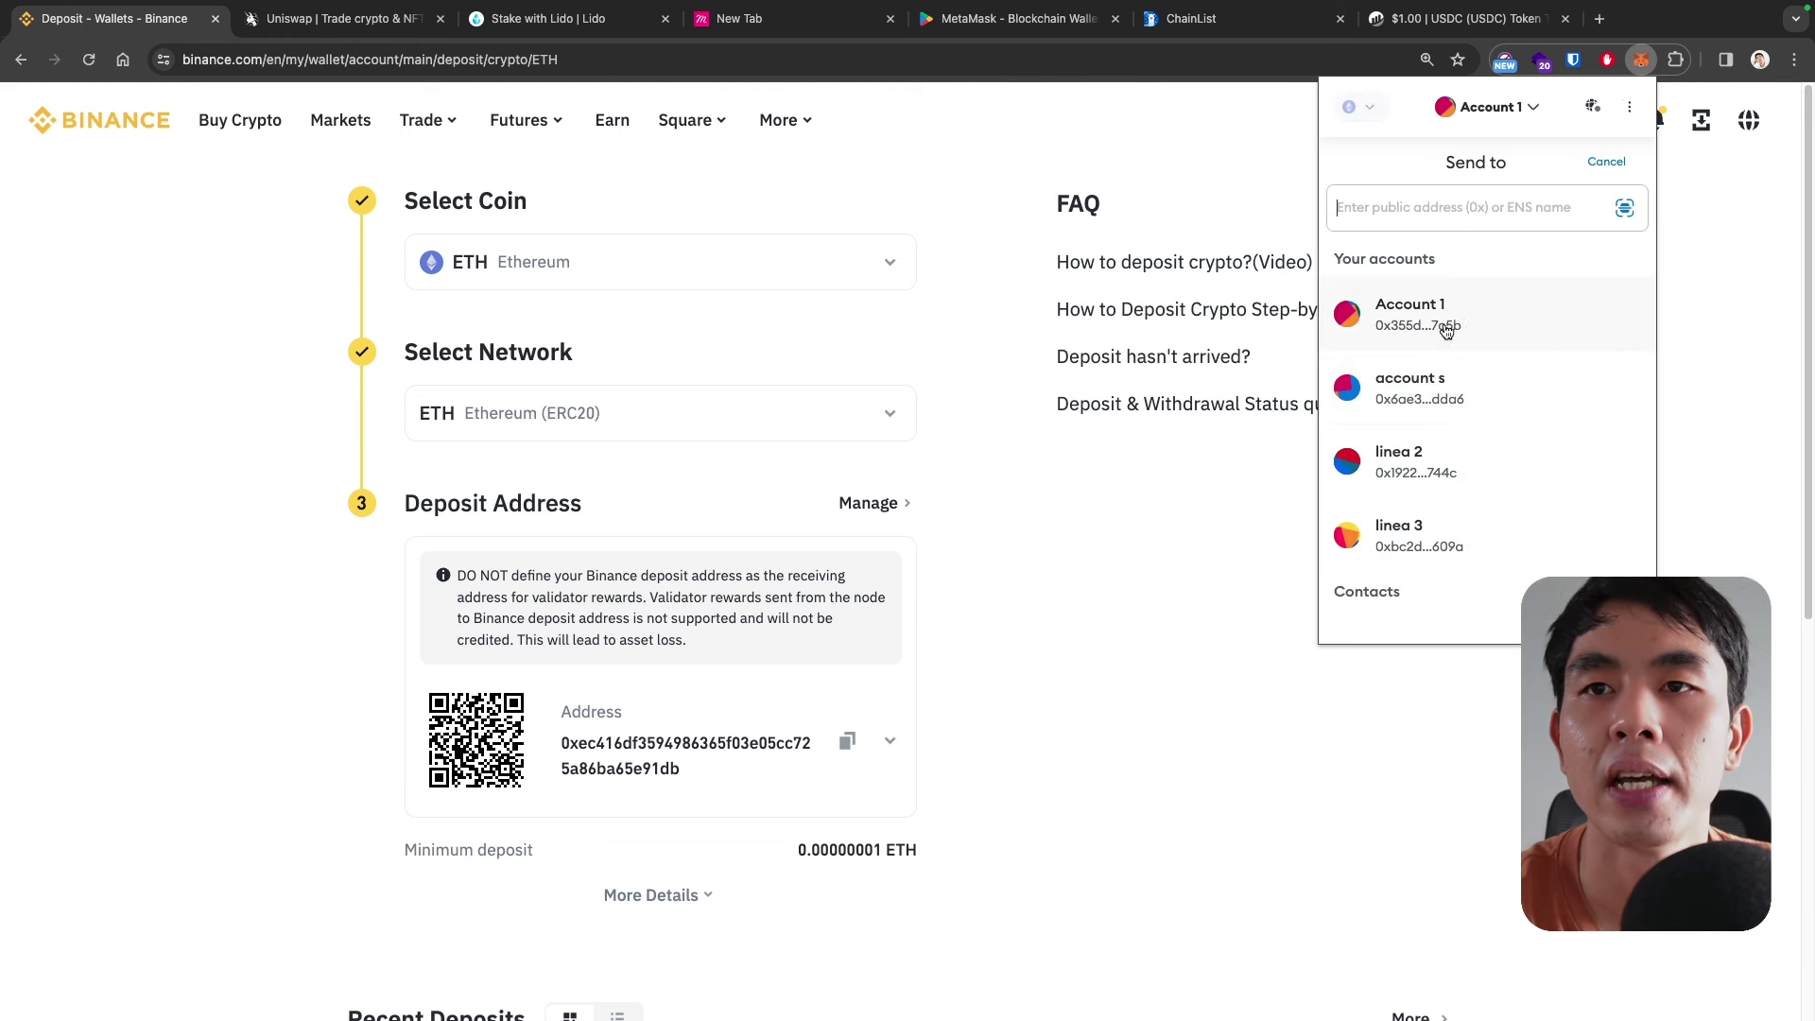
{"action": "left_click", "coordinate": [1612, 162]}
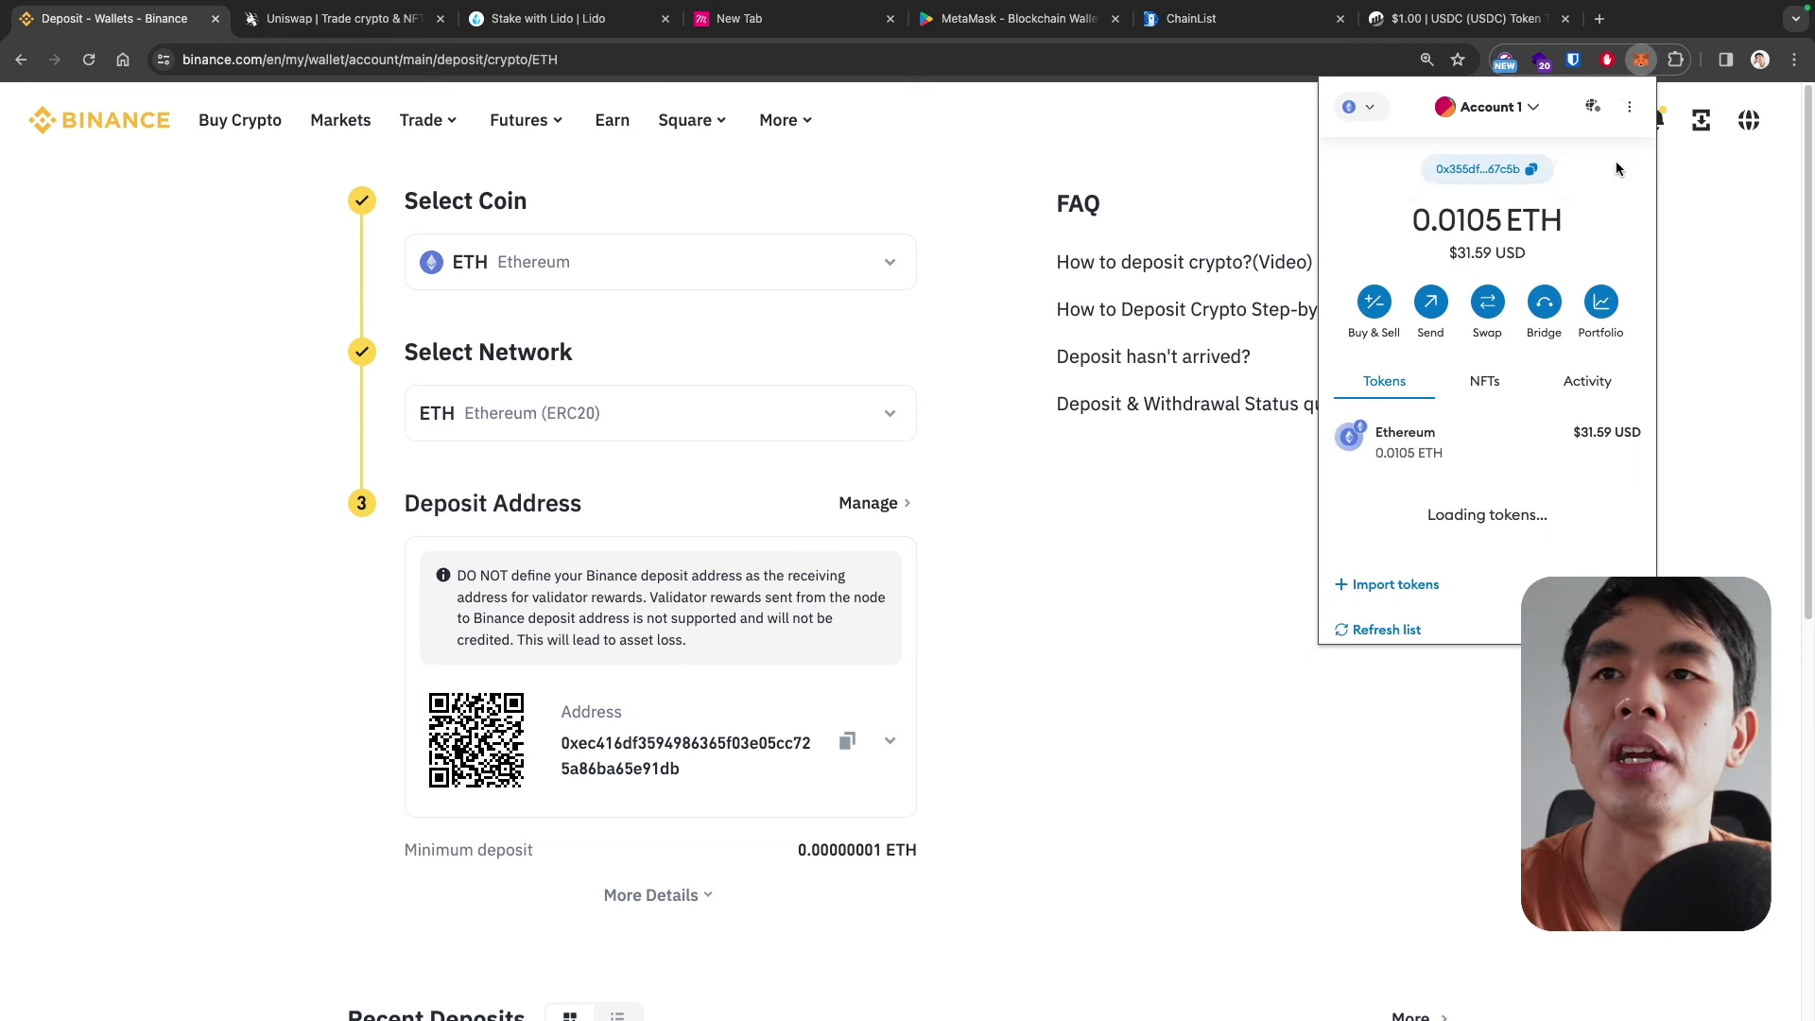
{"action": "left_click", "coordinate": [217, 443]}
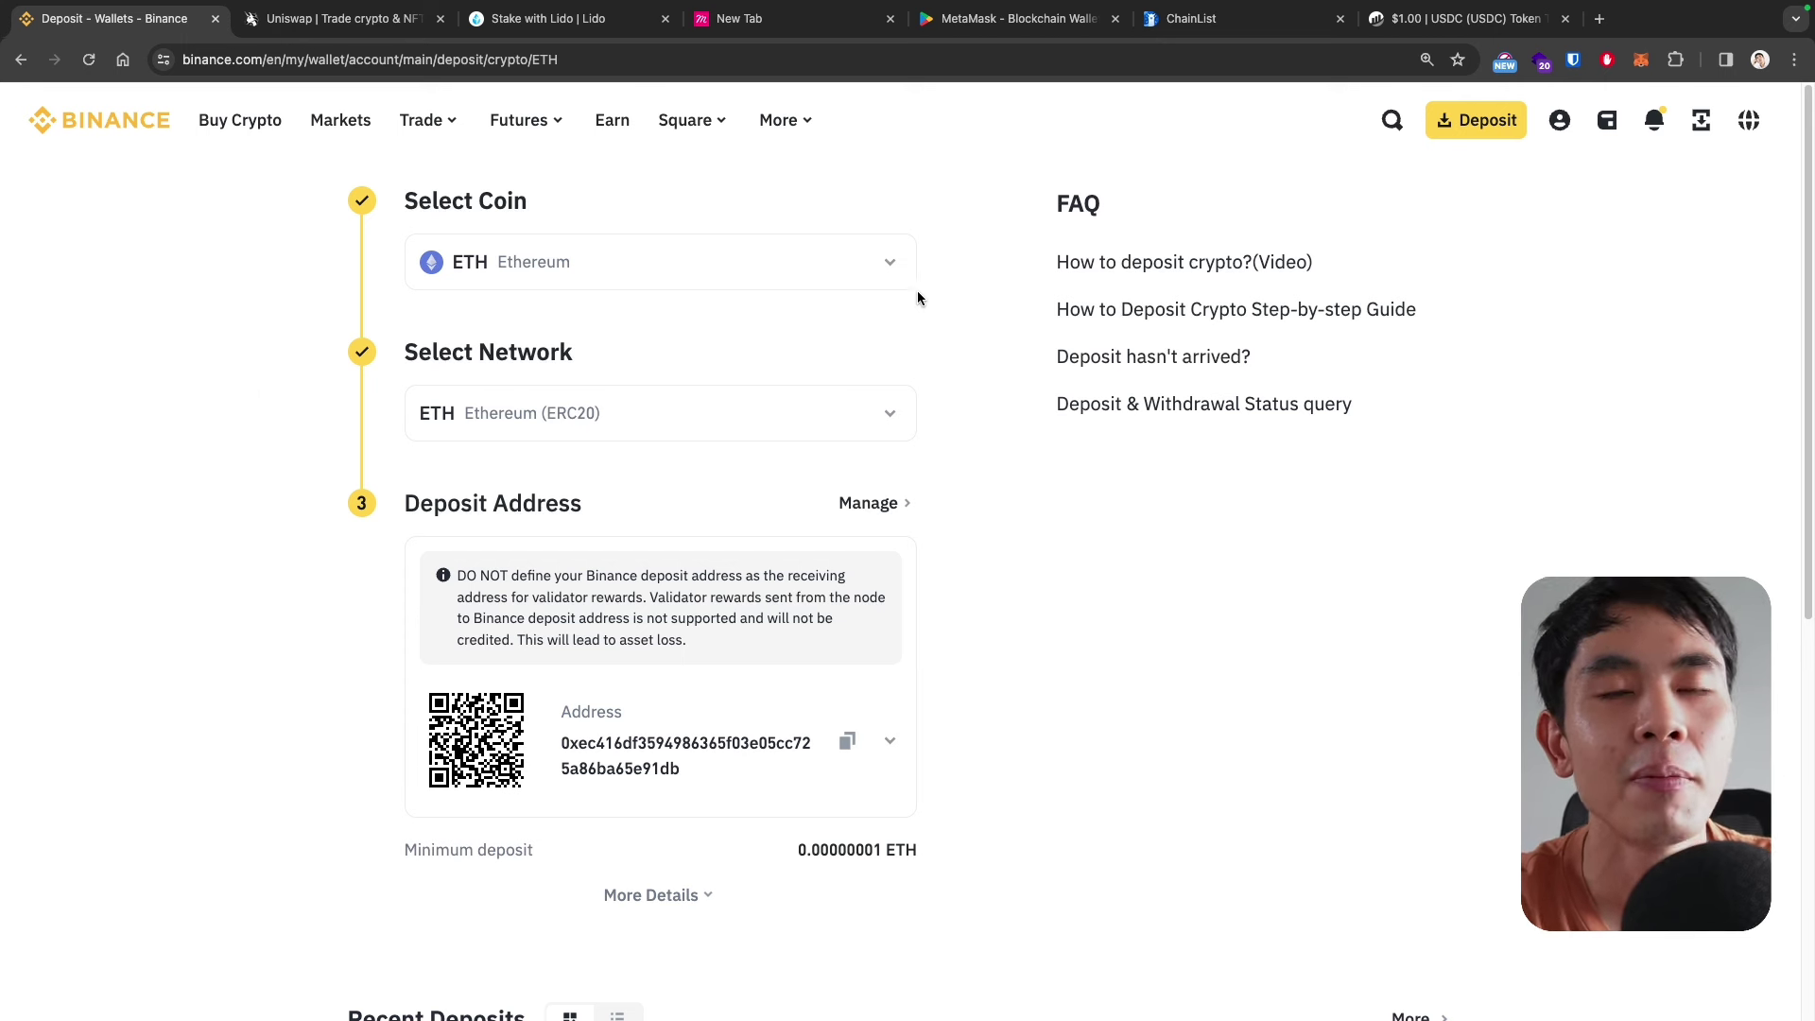
- Switch the MetaMask wallet's network to Linea Mainnet and close the wallet
{"action": "left_click", "coordinate": [1641, 60]}
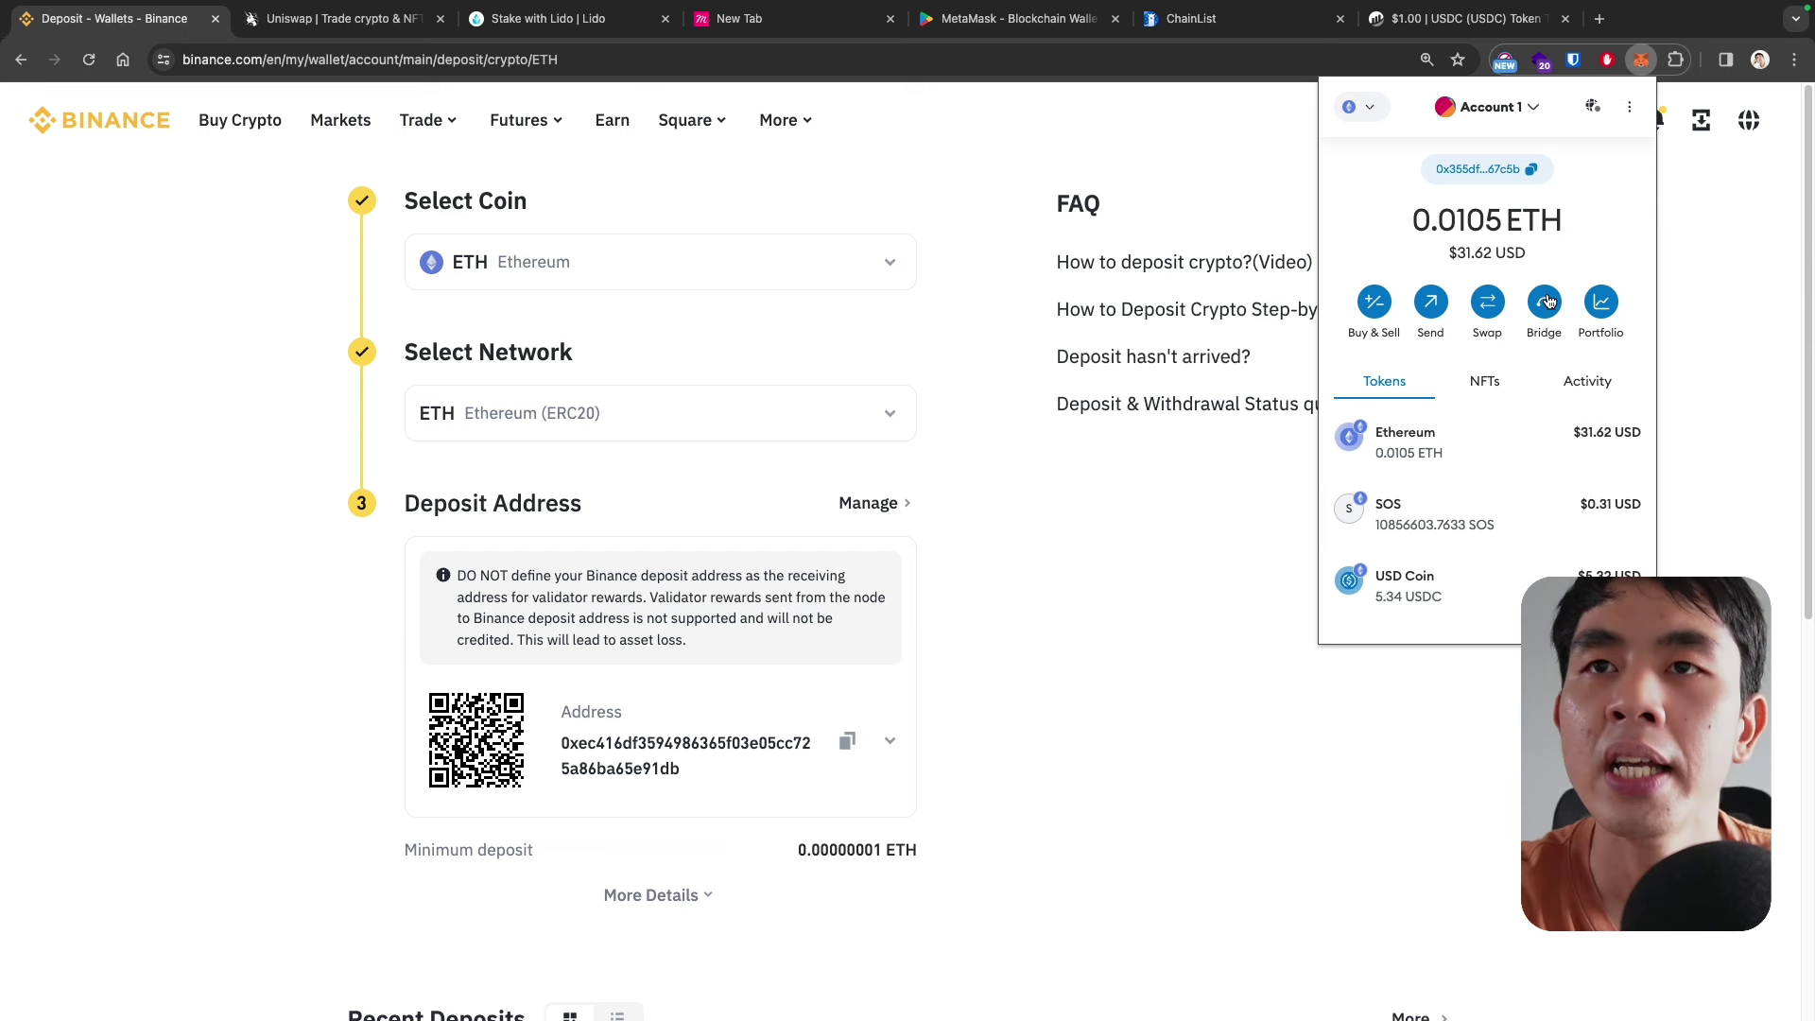
{"action": "left_click", "coordinate": [1363, 114]}
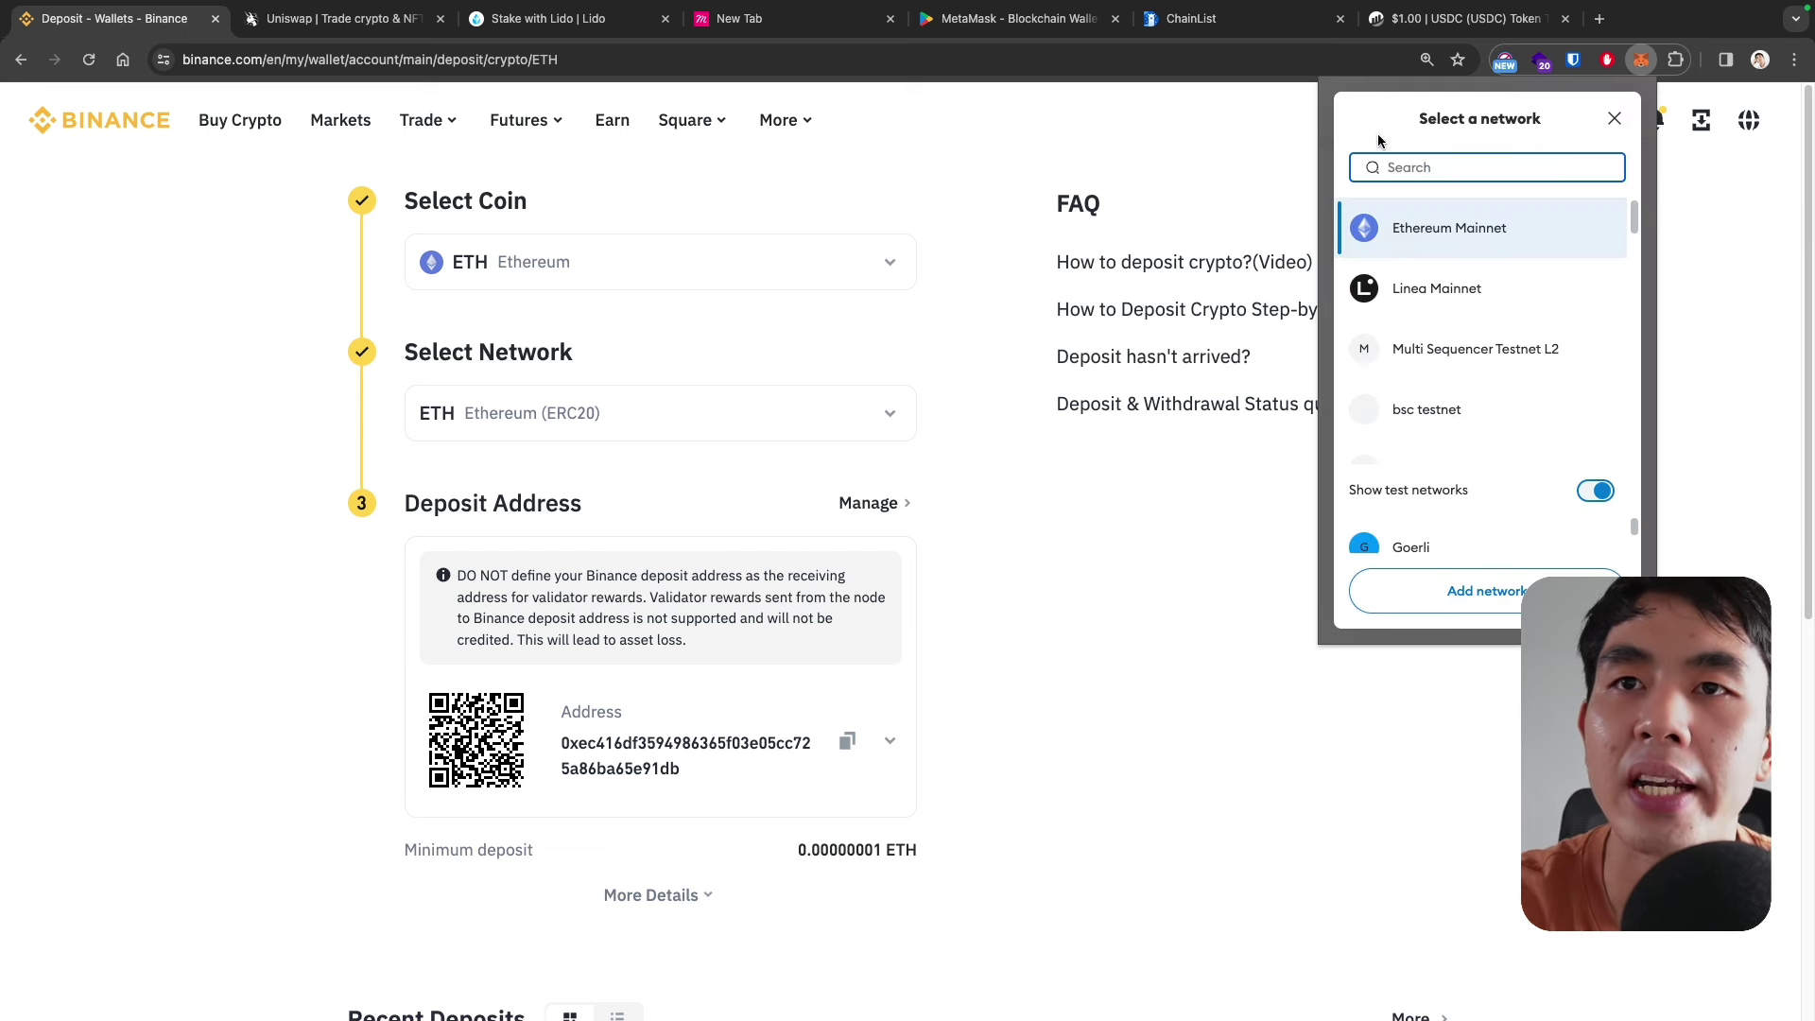
{"action": "left_click", "coordinate": [1450, 301]}
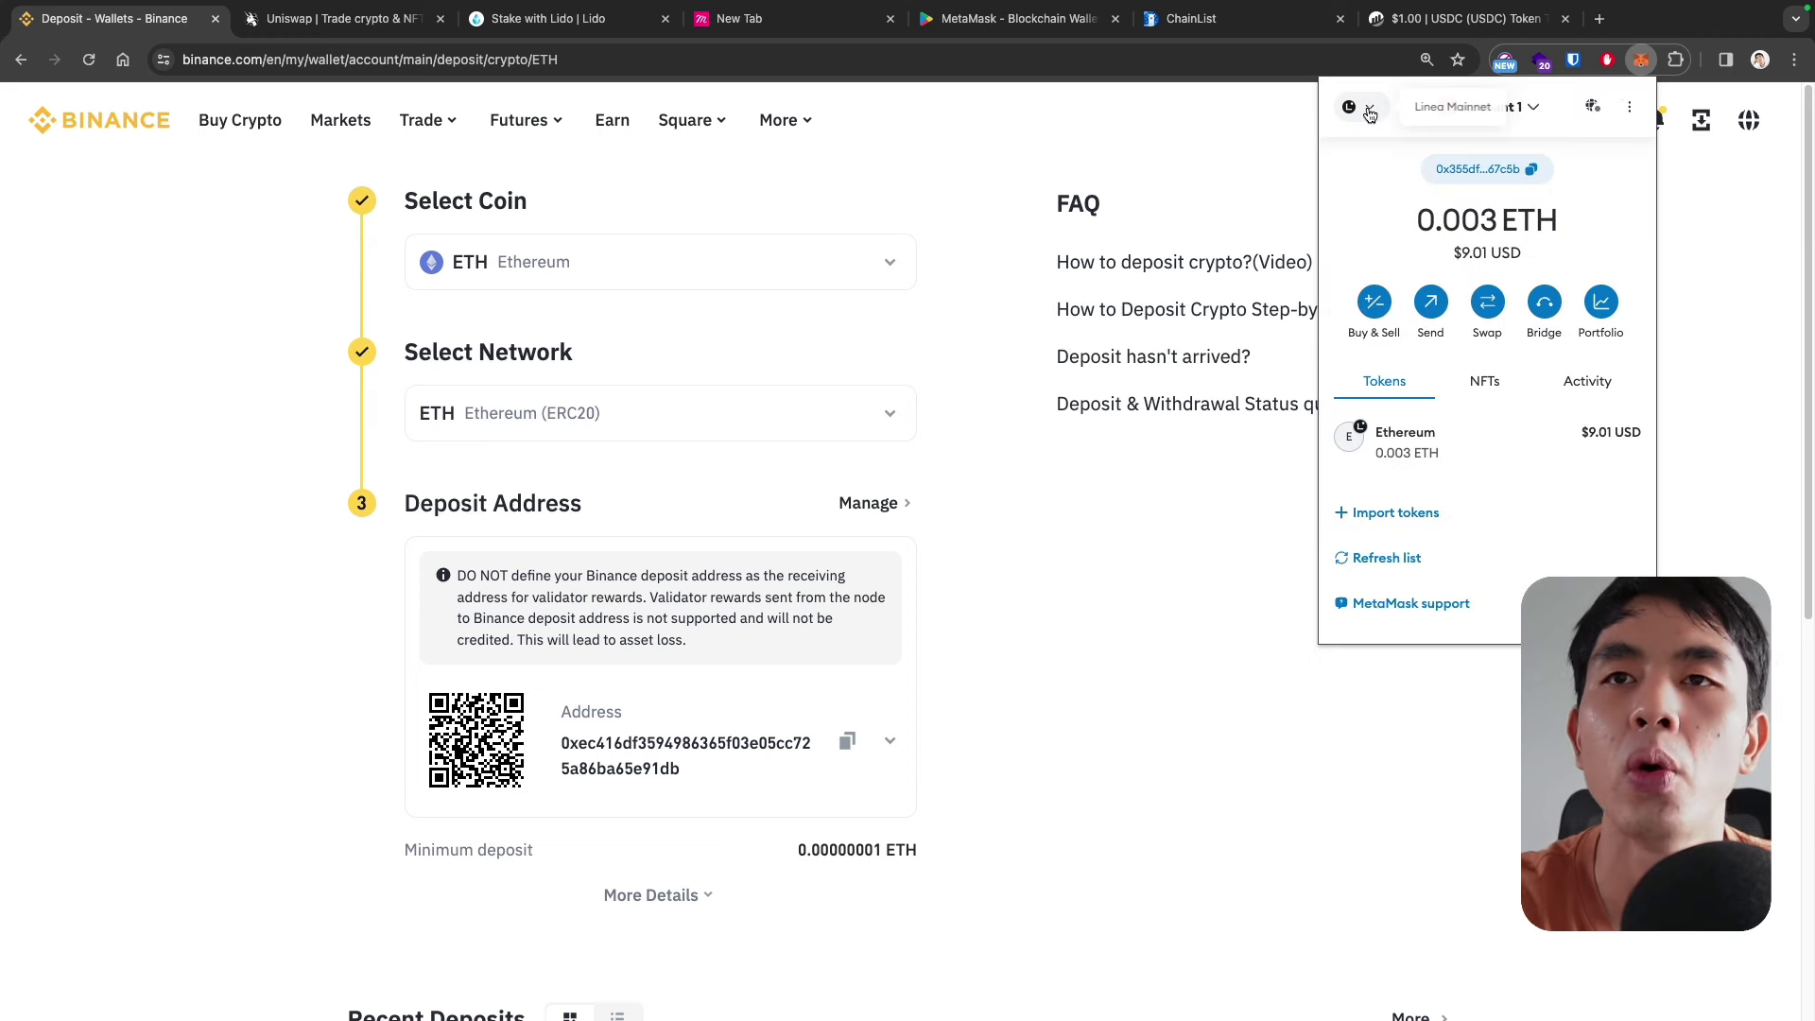
{"action": "left_click", "coordinate": [1732, 212]}
- Look through the MetaMask listing on Google Play, enlarge the token swap screenshot, and close it again
{"action": "left_click", "coordinate": [1016, 18]}
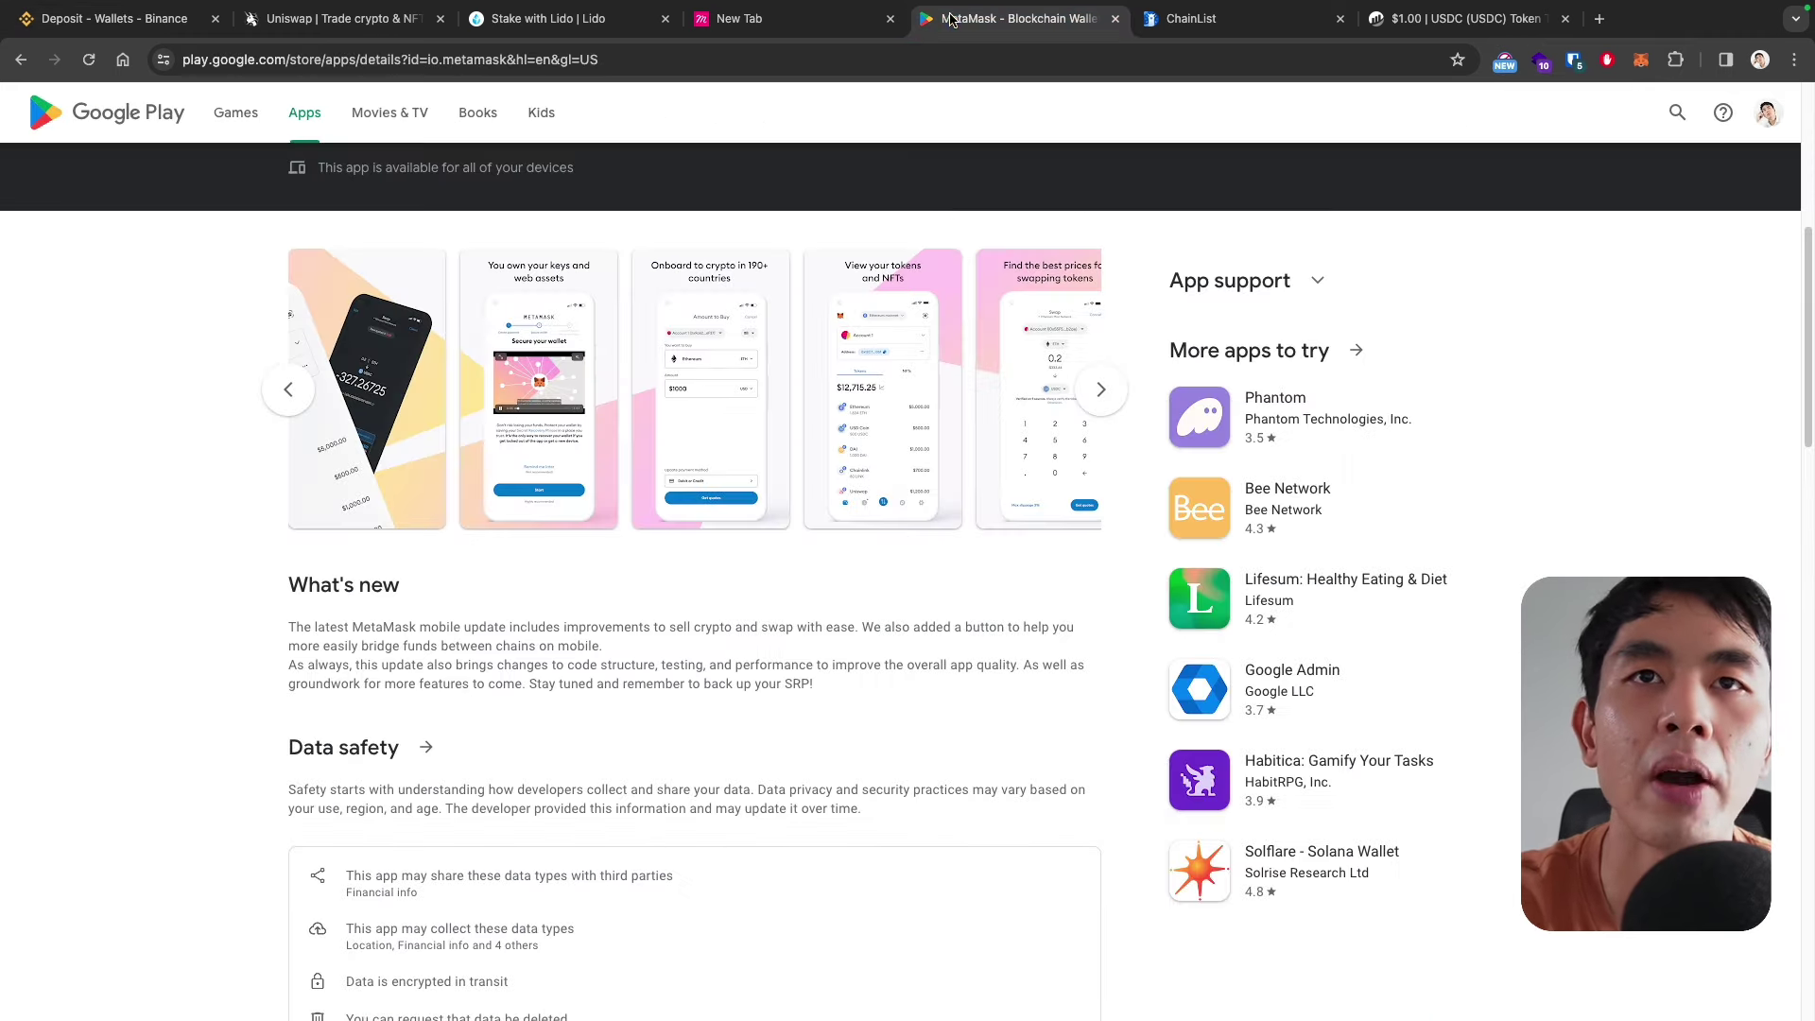
{"action": "scroll", "coordinate": [336, 462], "scroll_direction": "up", "scroll_amount": 6}
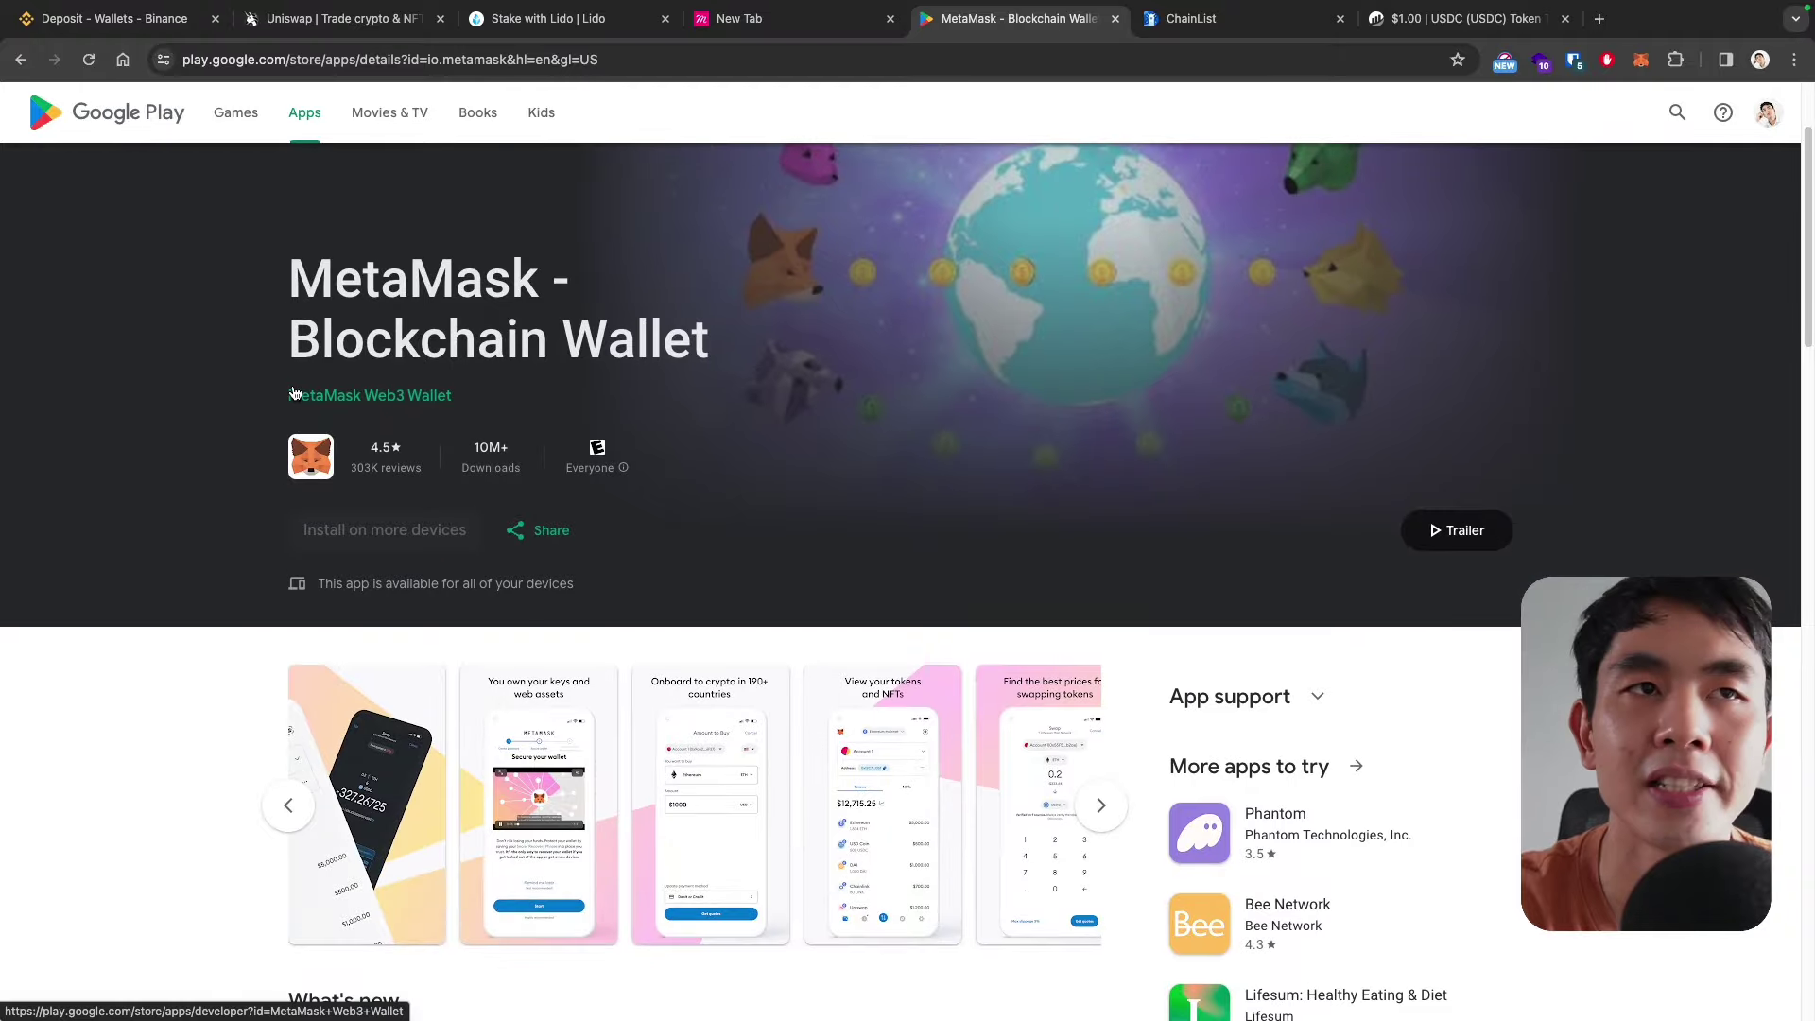
{"action": "scroll", "coordinate": [296, 392], "scroll_direction": "down", "scroll_amount": 6}
{"action": "scroll", "coordinate": [945, 369], "scroll_direction": "down", "scroll_amount": 1}
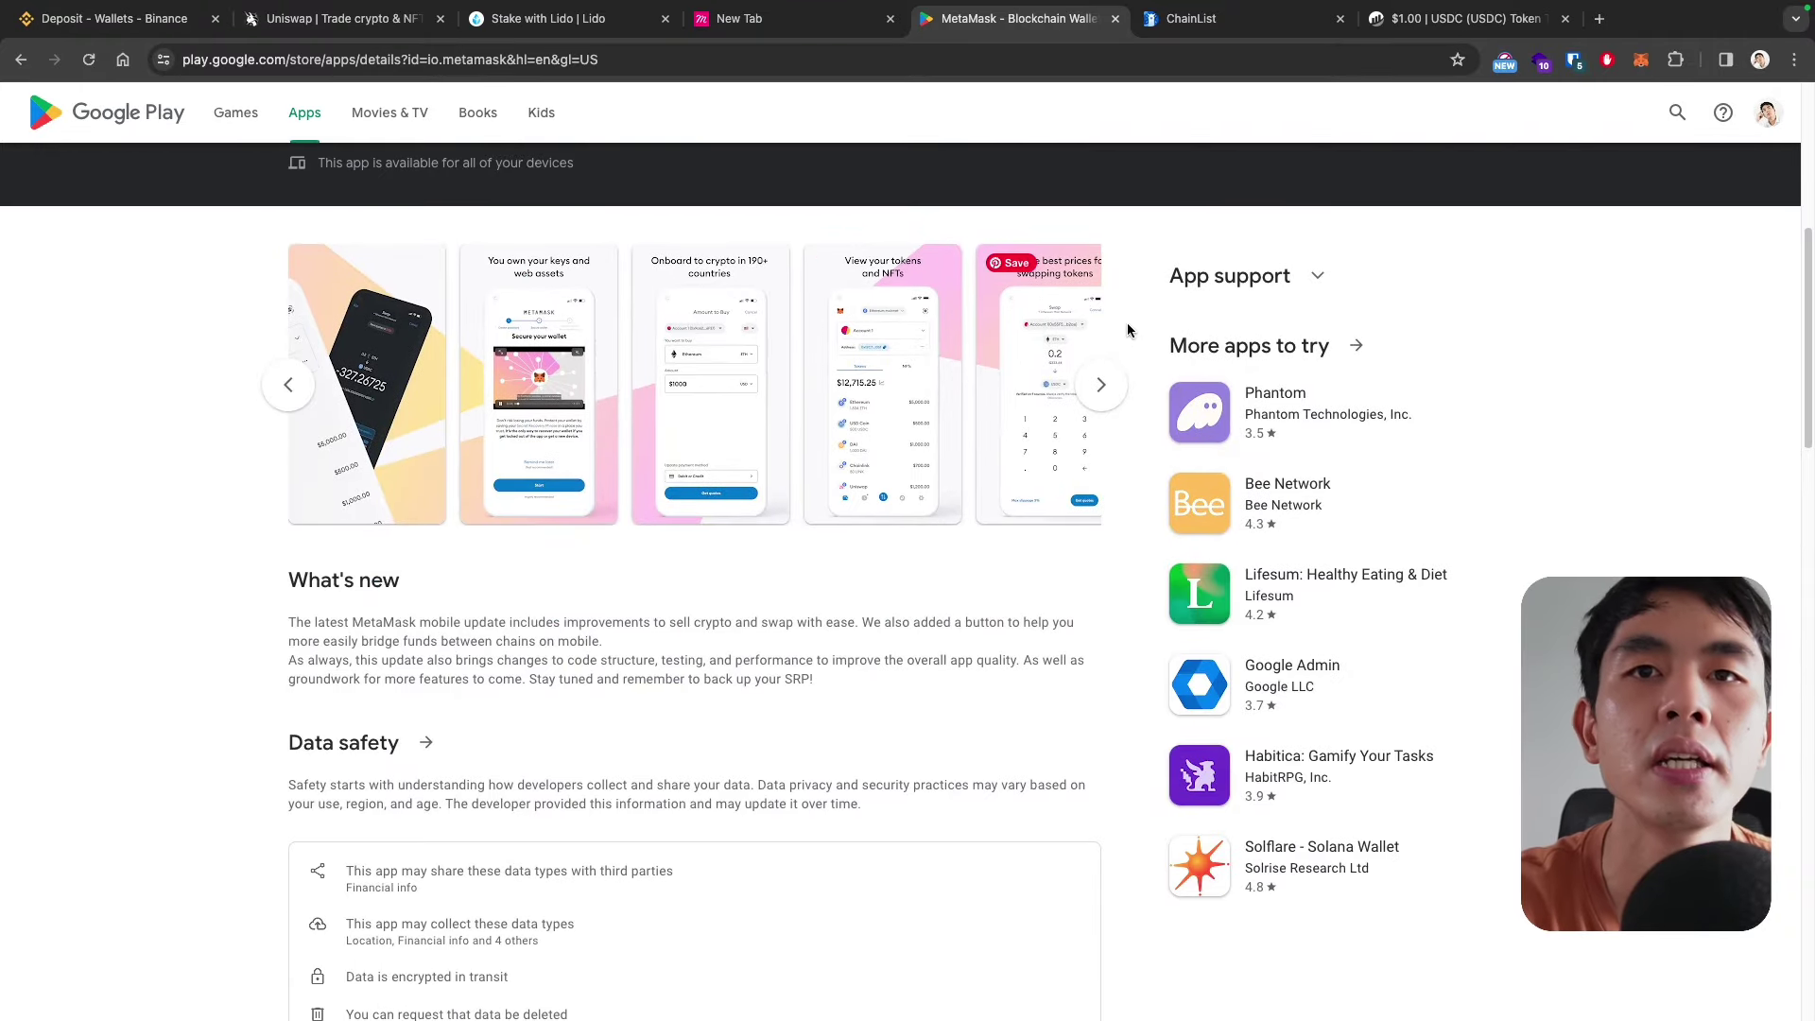
{"action": "left_click", "coordinate": [1063, 333]}
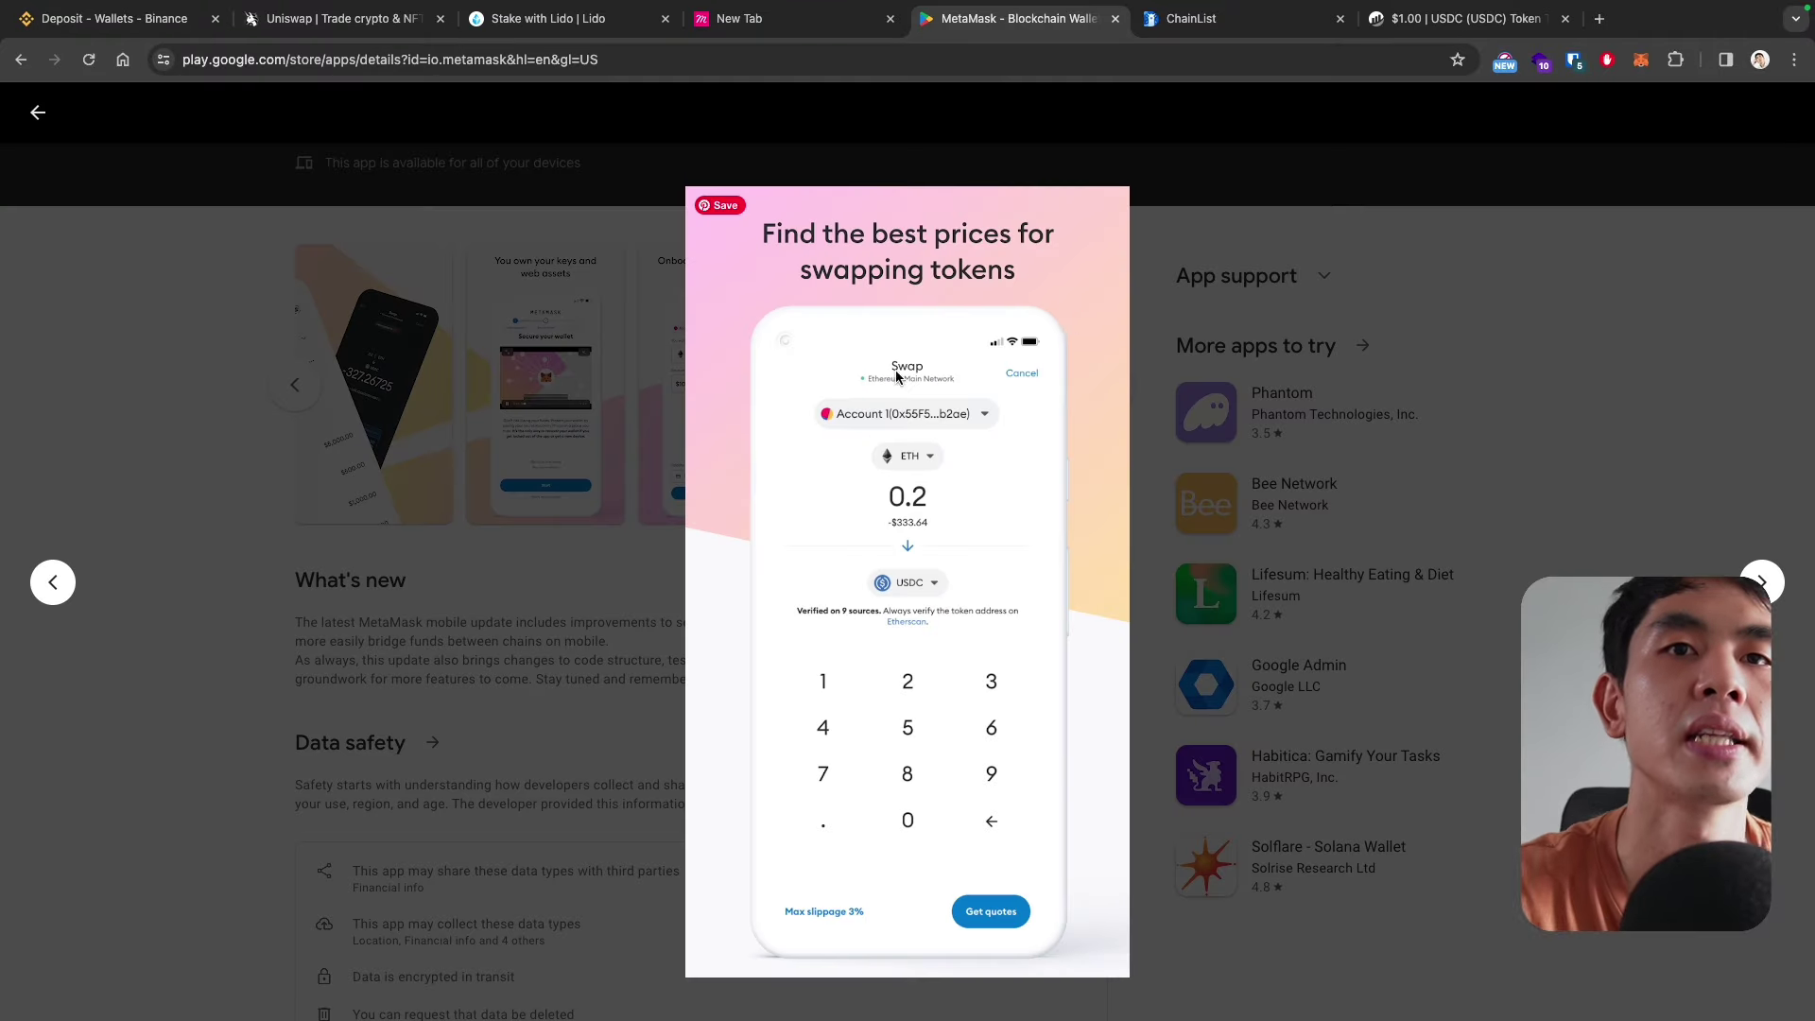
{"action": "left_click", "coordinate": [1409, 341]}
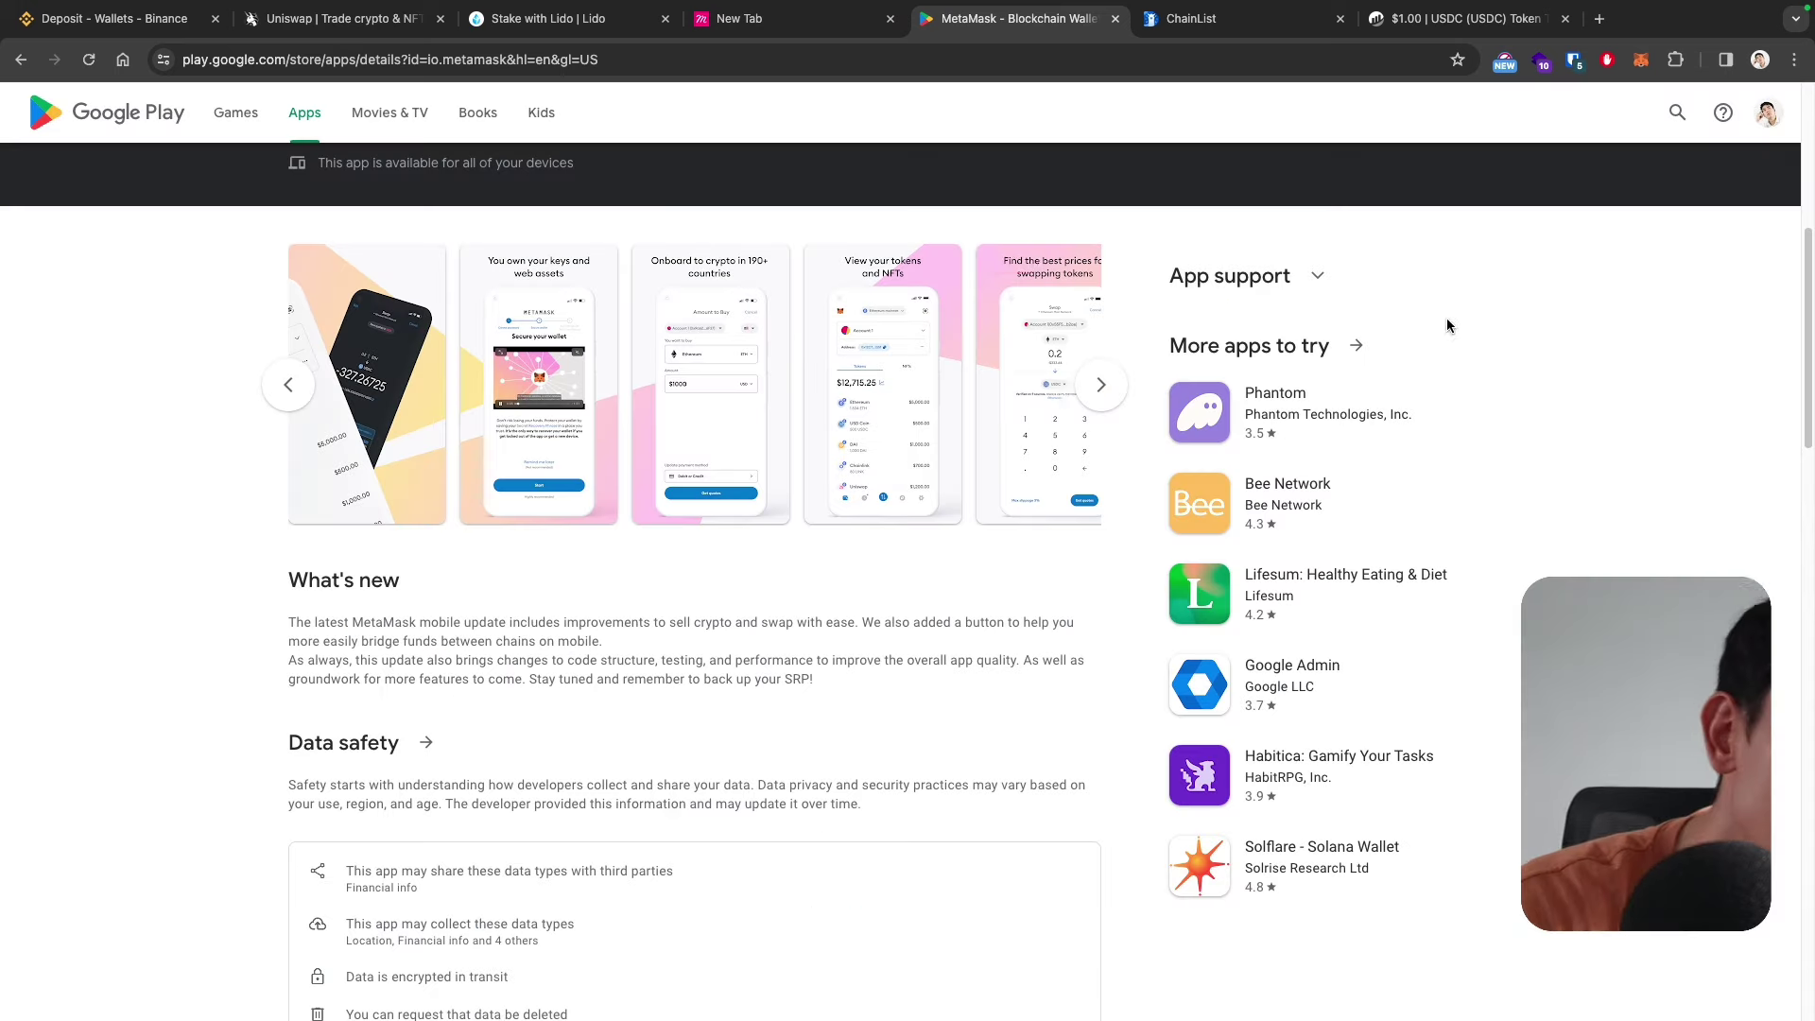
- Enlarge the tokens and NFTs screenshot on Google Play, open the MetaMask wallet for comparison, and close both
{"action": "left_click", "coordinate": [1101, 386]}
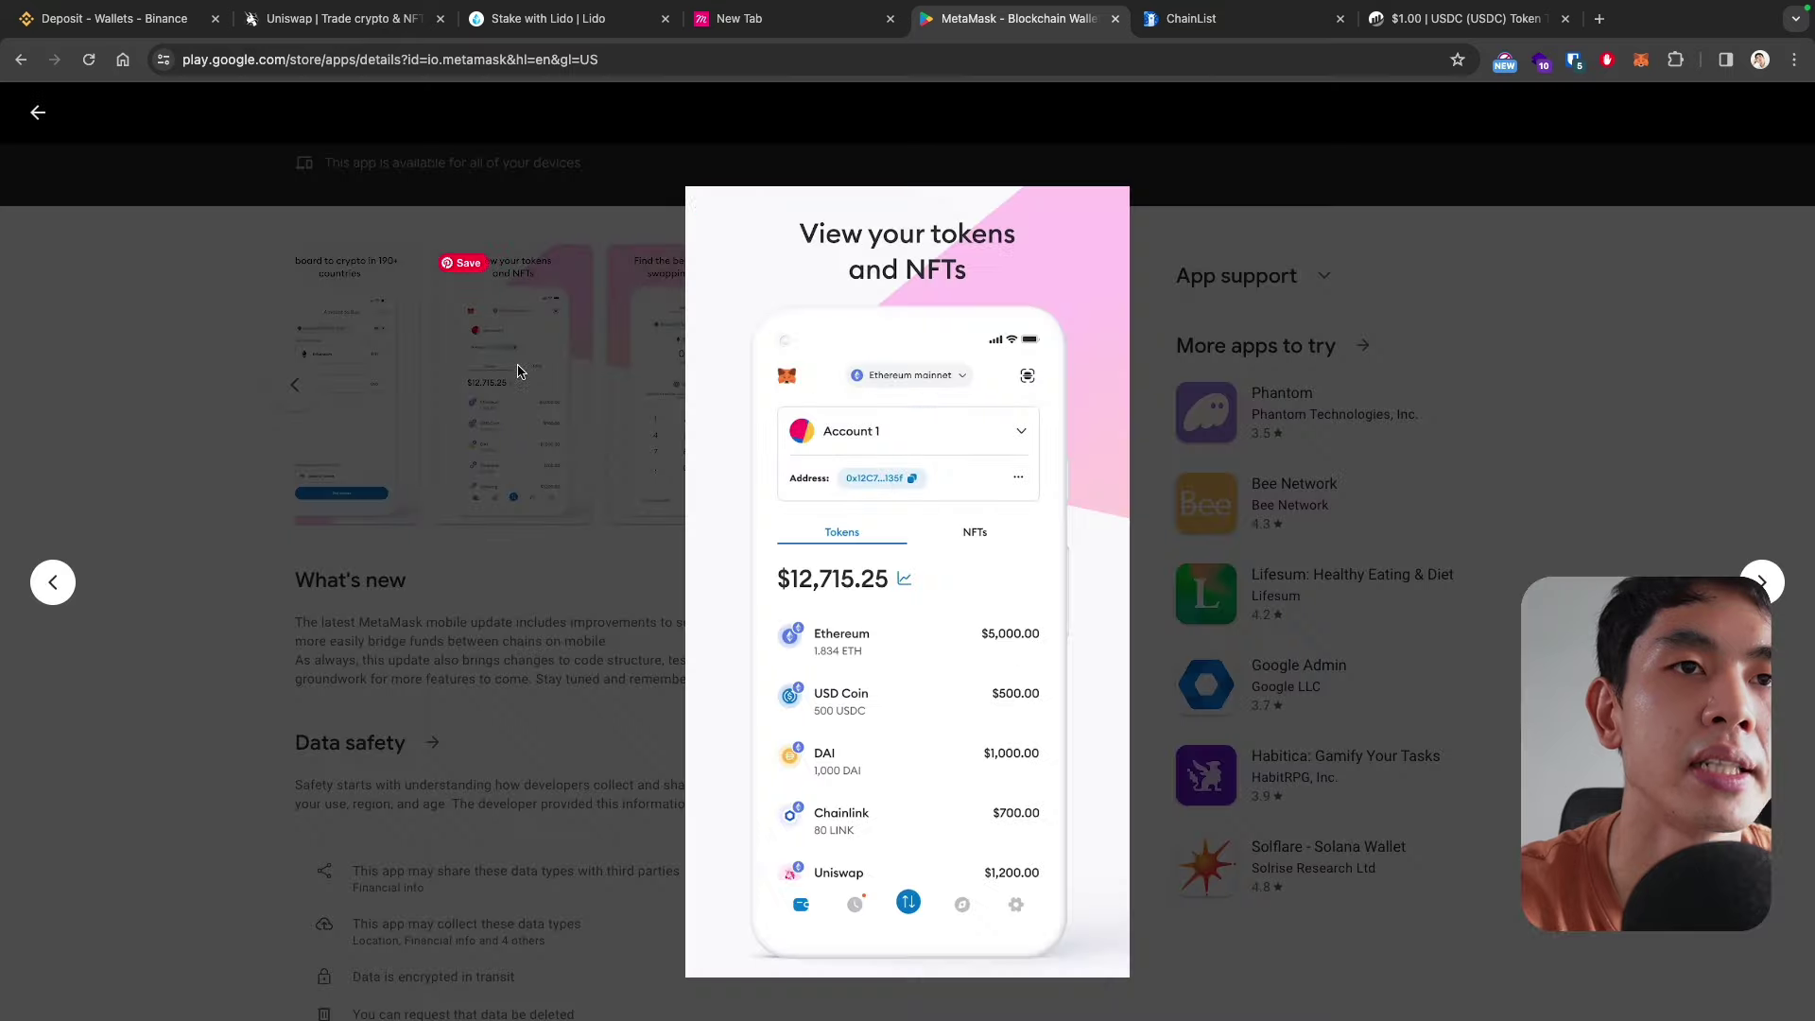
{"action": "left_click", "coordinate": [649, 367]}
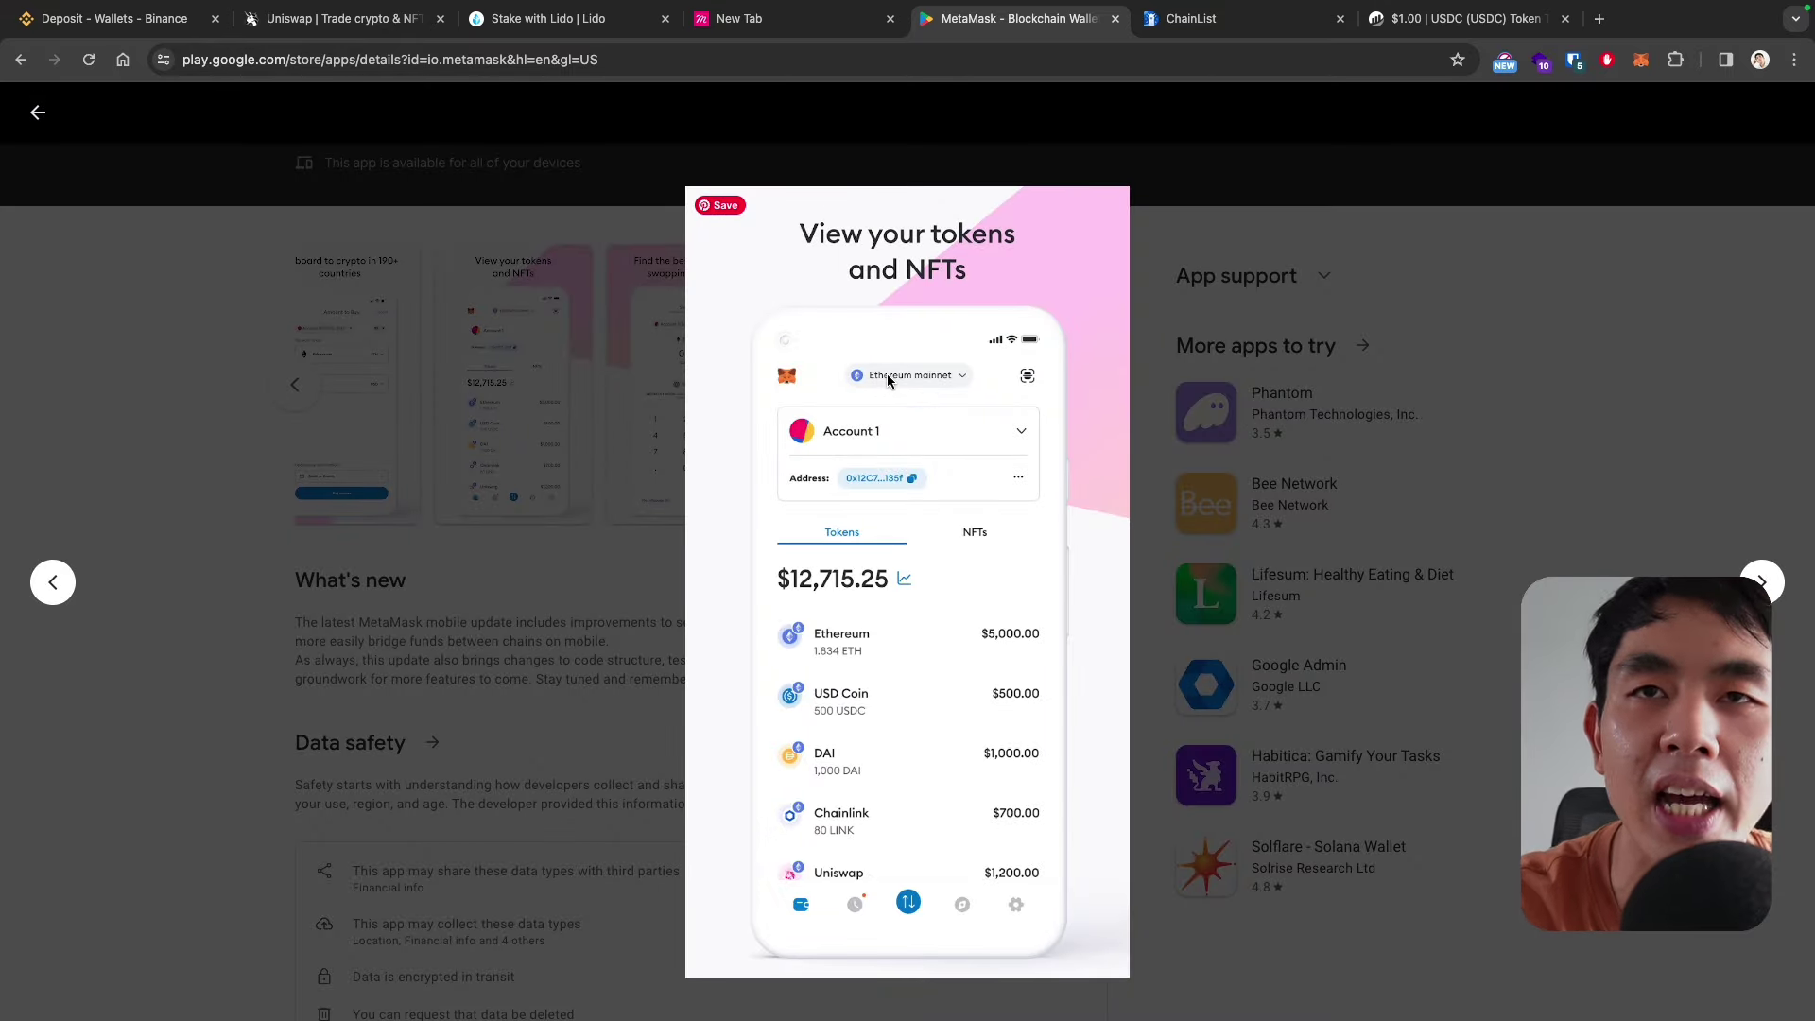
{"action": "left_click", "coordinate": [1641, 60]}
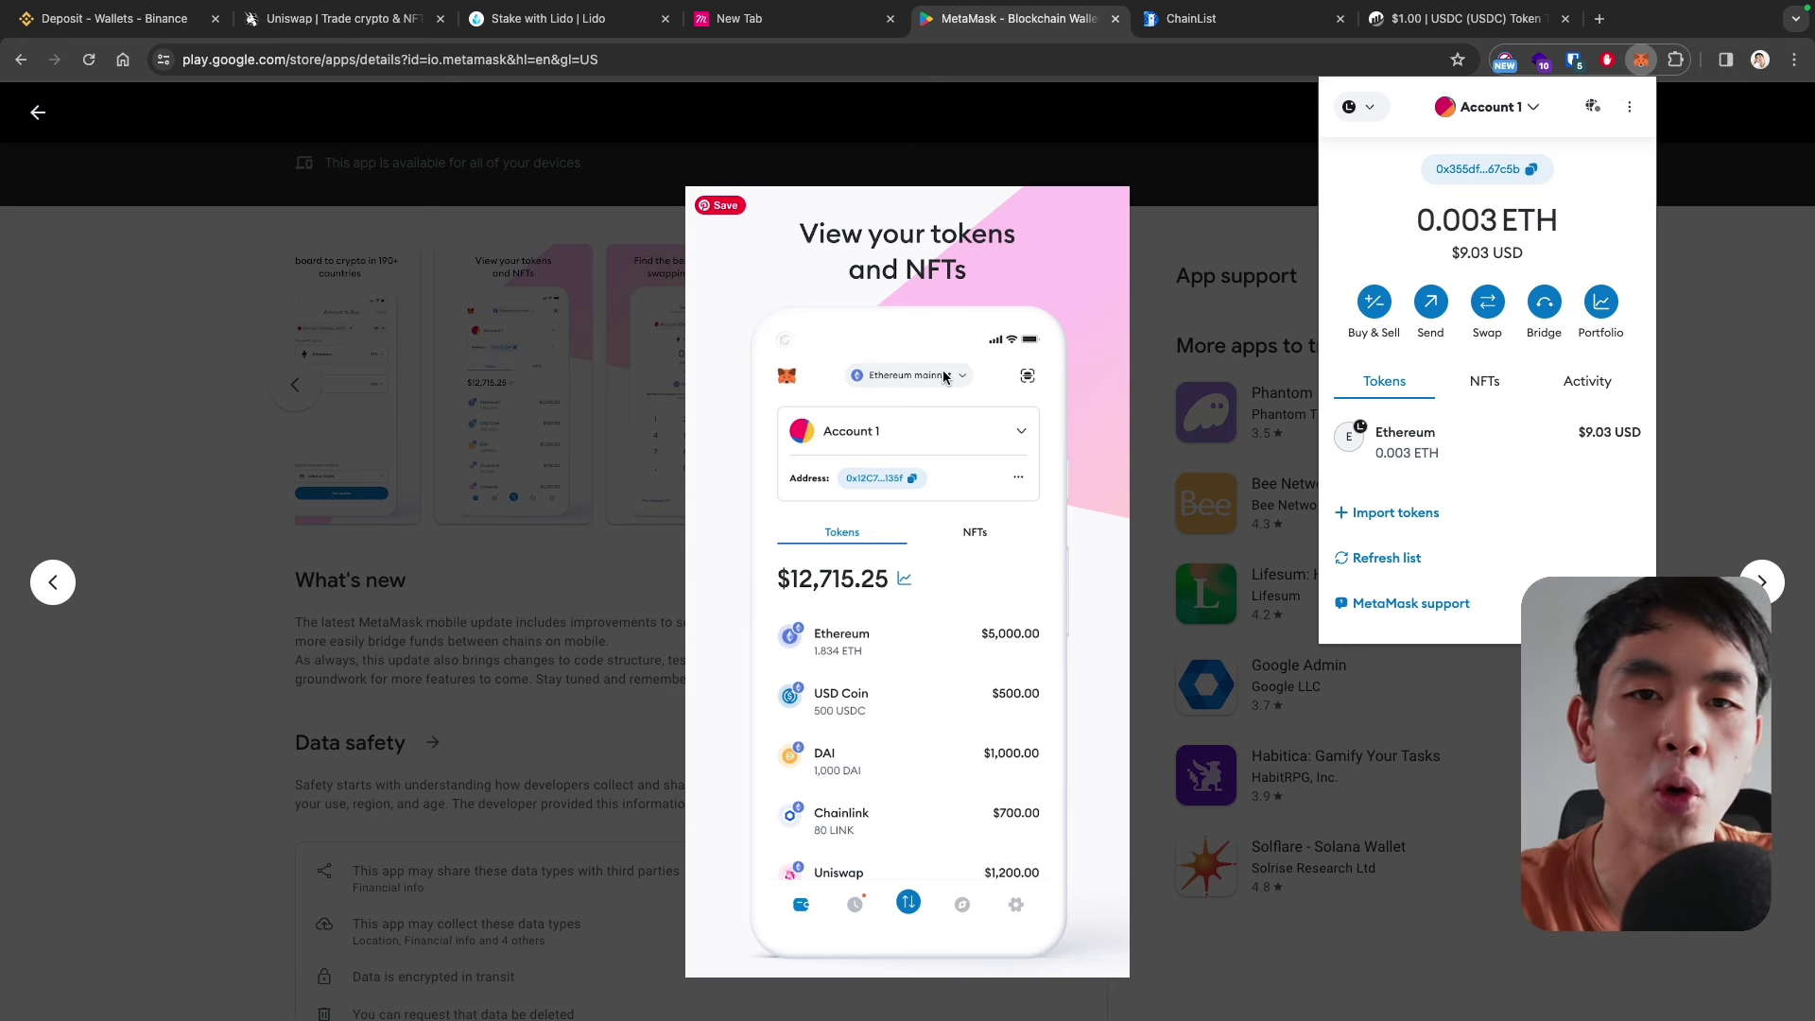
{"action": "left_click", "coordinate": [1206, 183]}
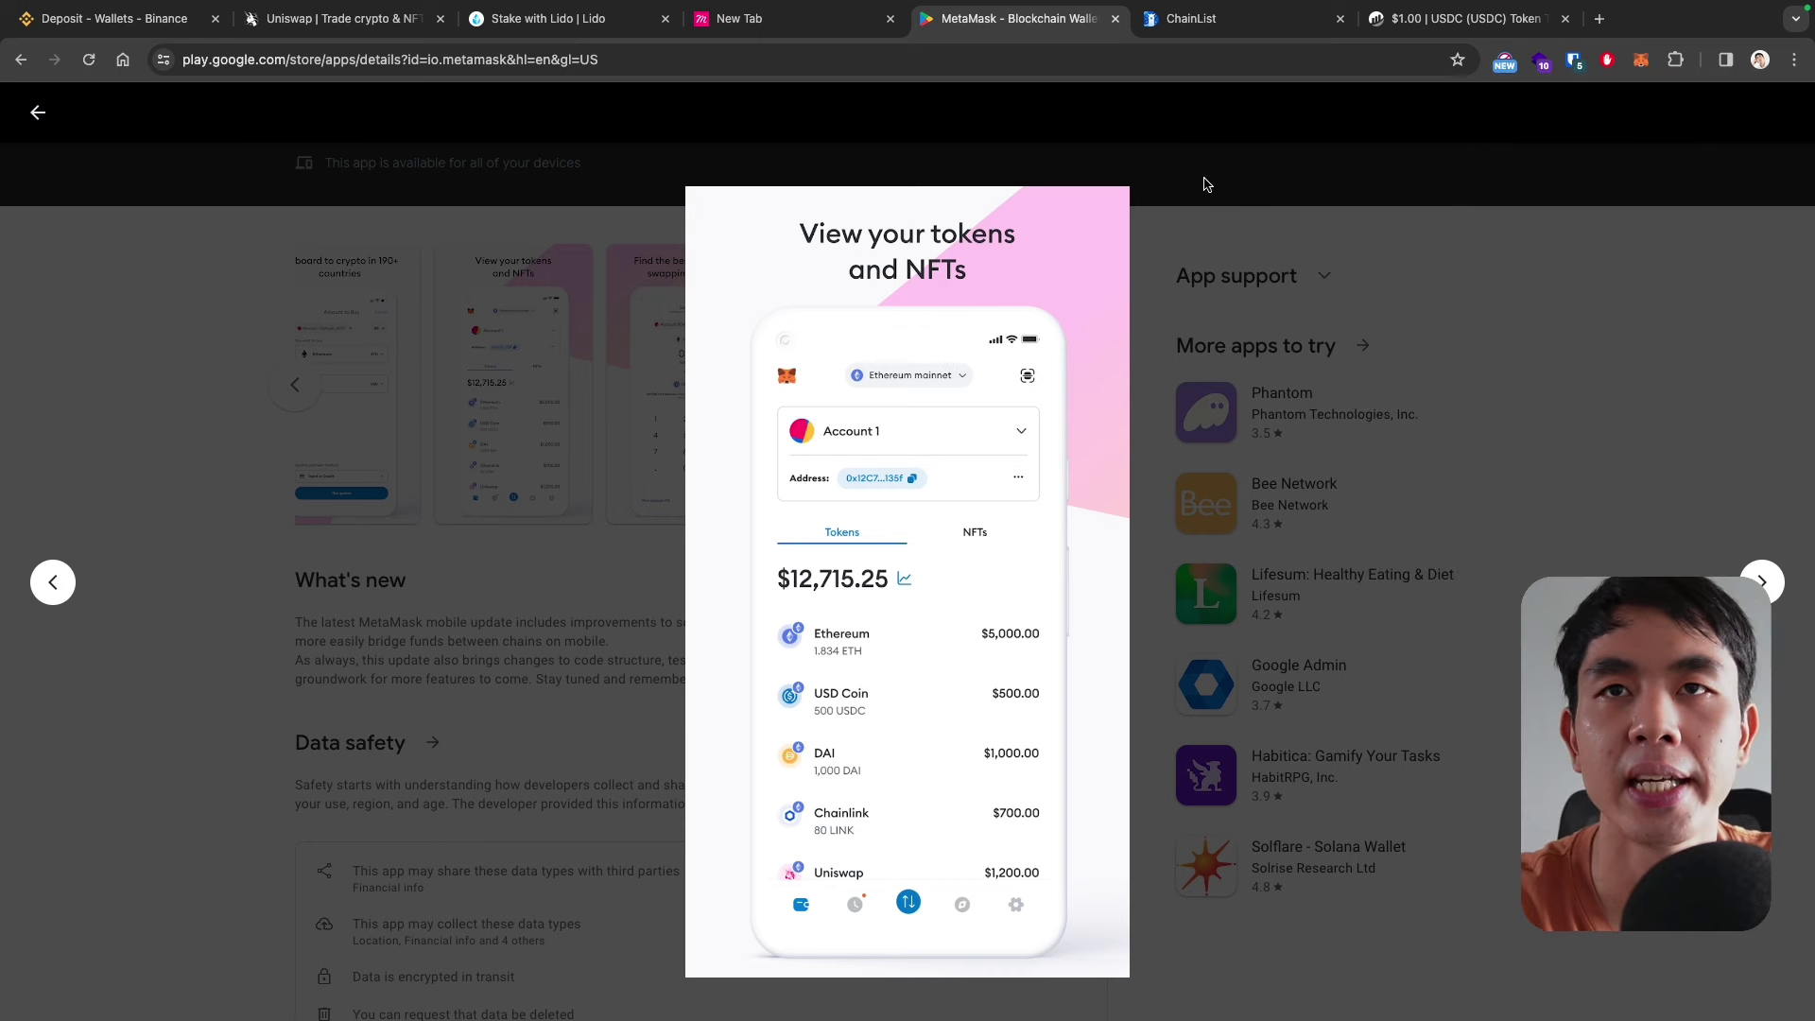
{"action": "left_click", "coordinate": [1370, 177]}
- Switch to ChainList, browse the networks available in the MetaMask wallet's network list, and close the wallet
{"action": "left_click", "coordinate": [1280, 23]}
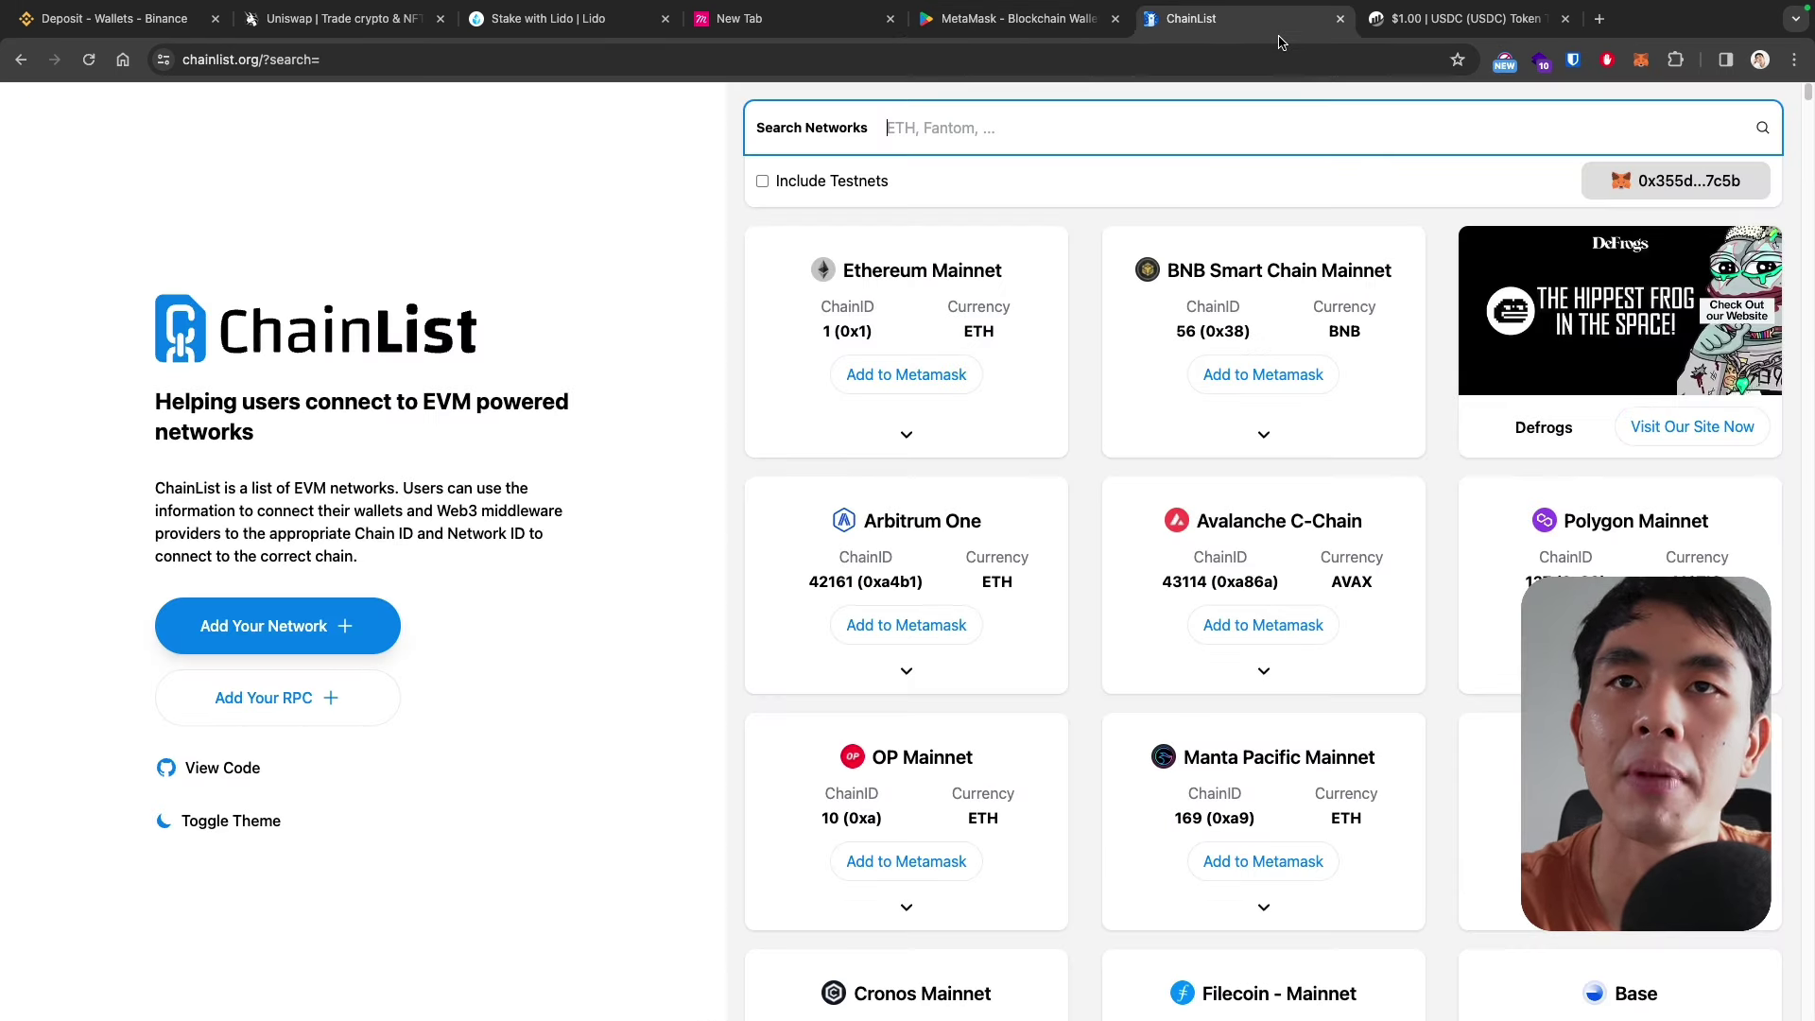
{"action": "left_click", "coordinate": [1641, 60]}
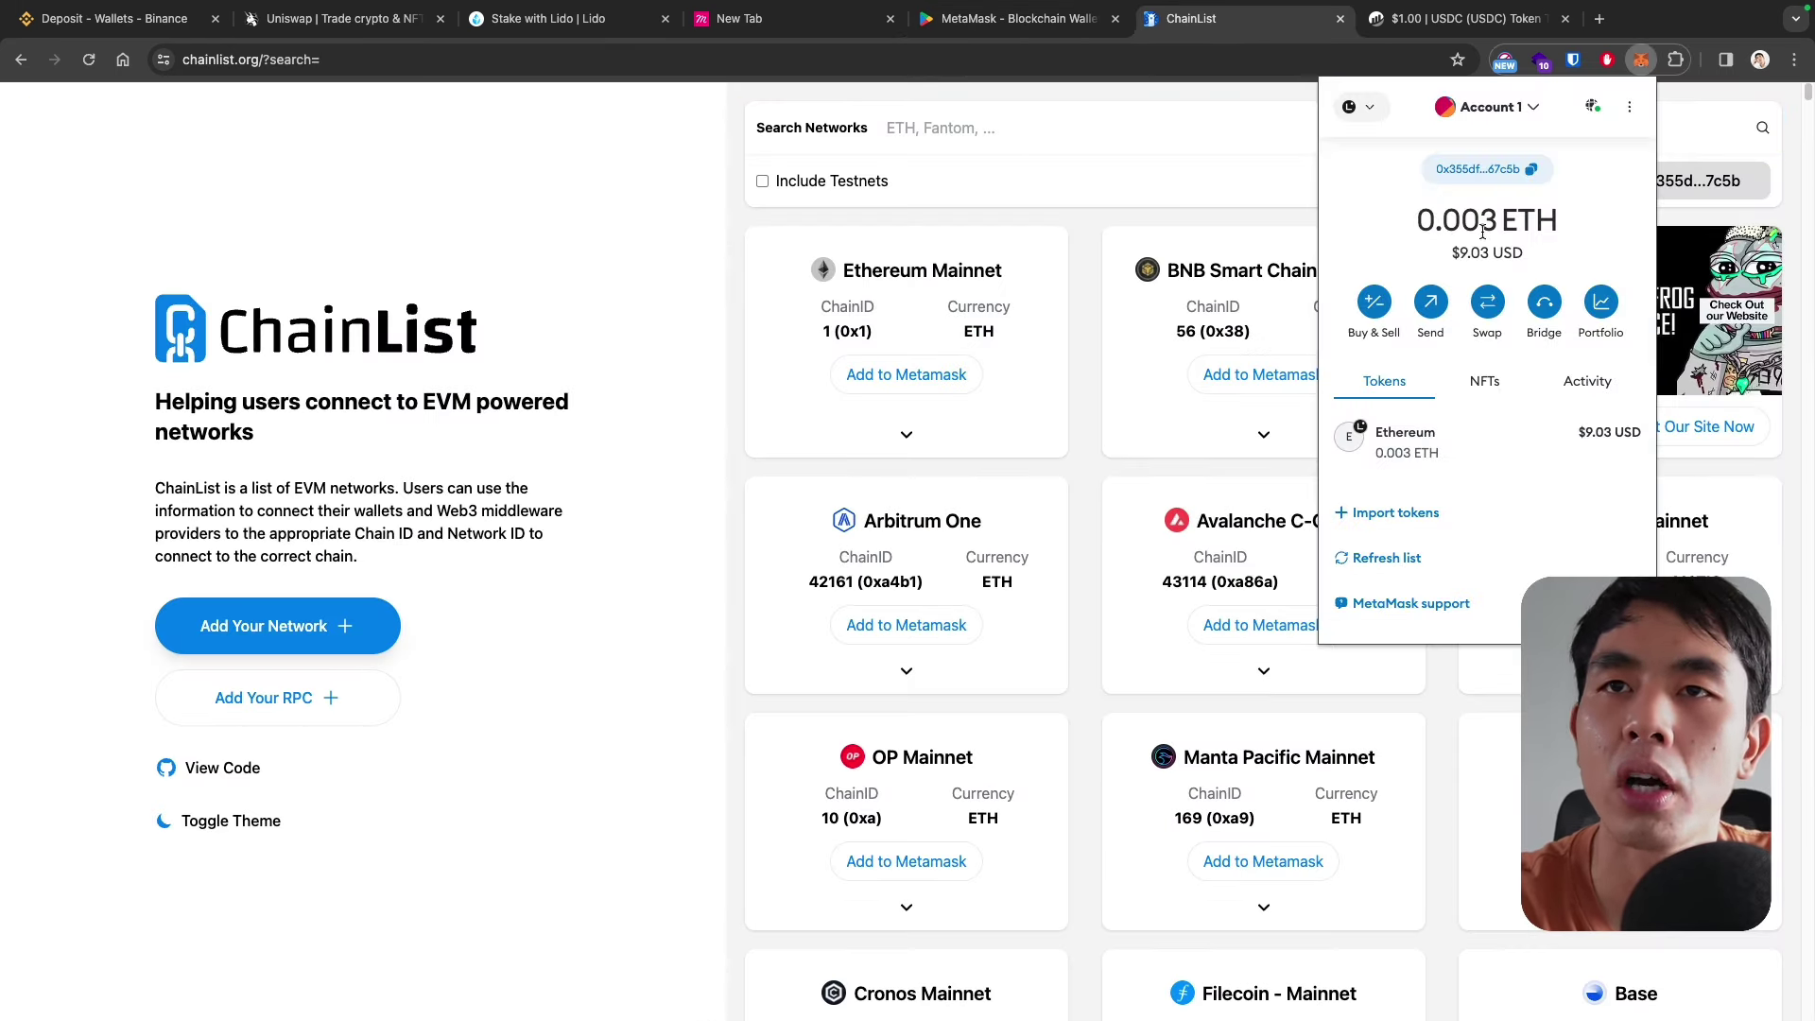
{"action": "left_click", "coordinate": [1359, 106]}
{"action": "scroll", "coordinate": [1435, 348], "scroll_direction": "down", "scroll_amount": 5}
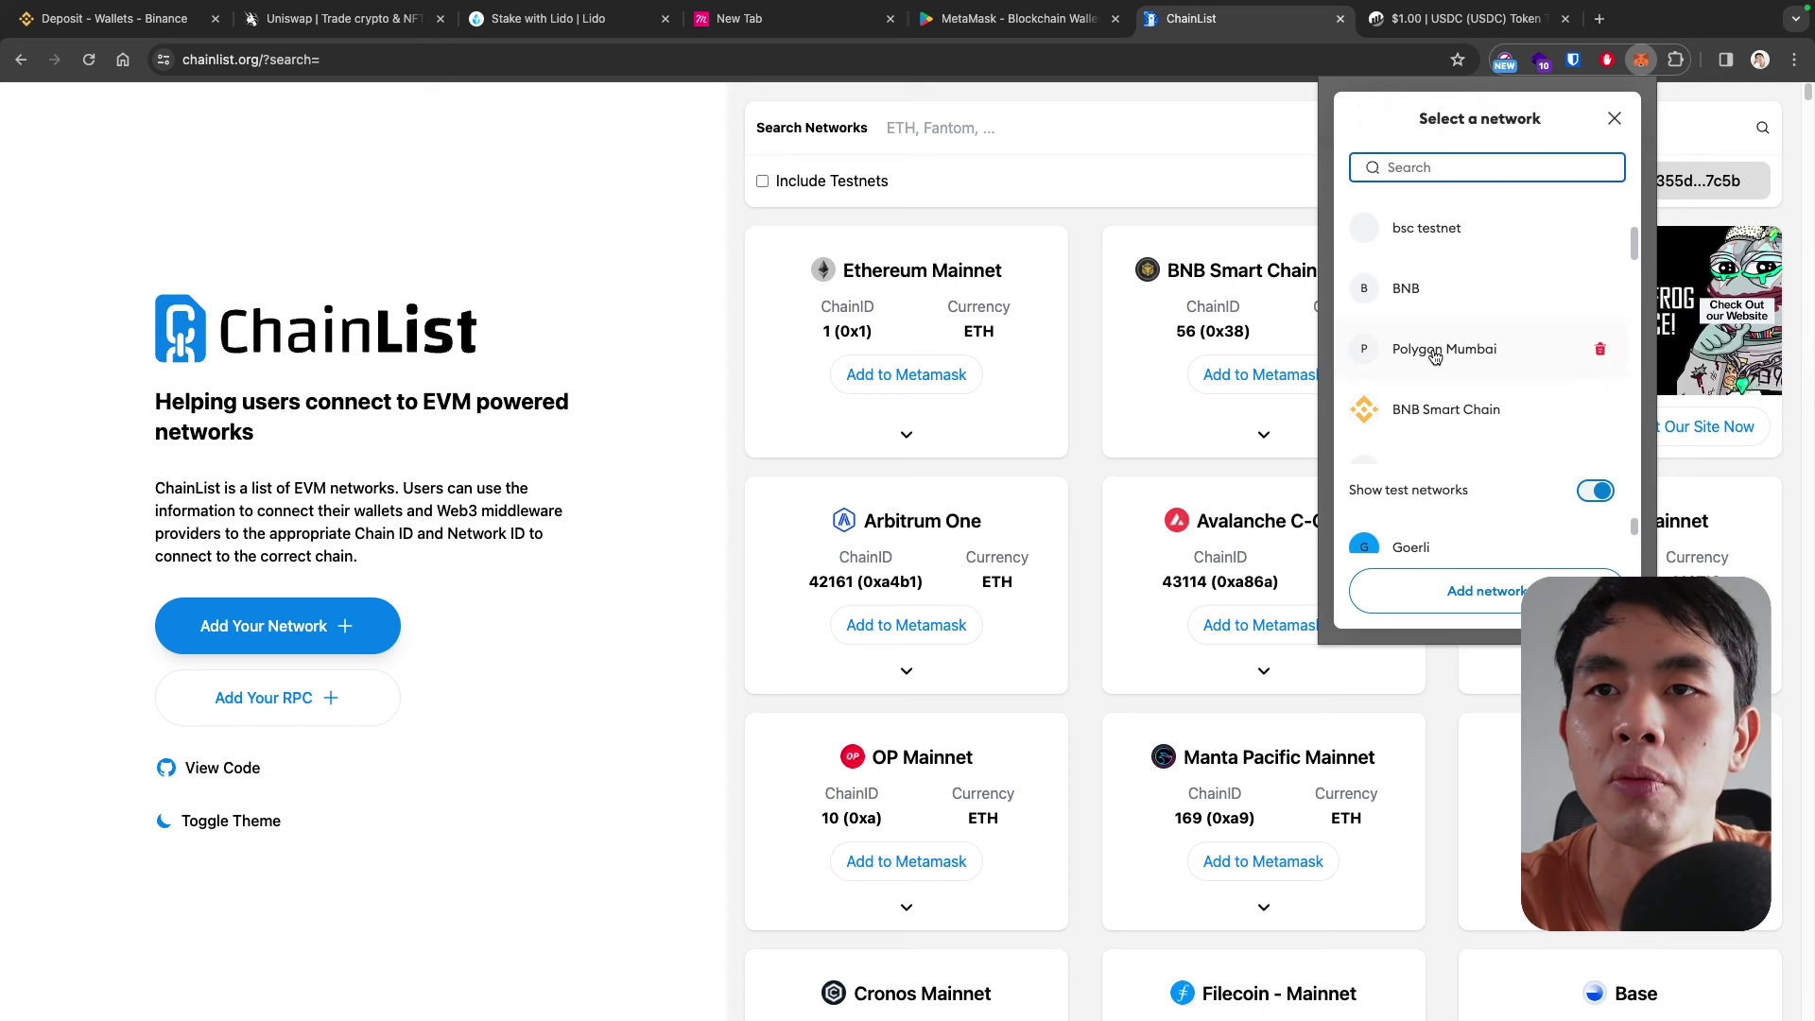
{"action": "scroll", "coordinate": [1435, 348], "scroll_direction": "down", "scroll_amount": 5}
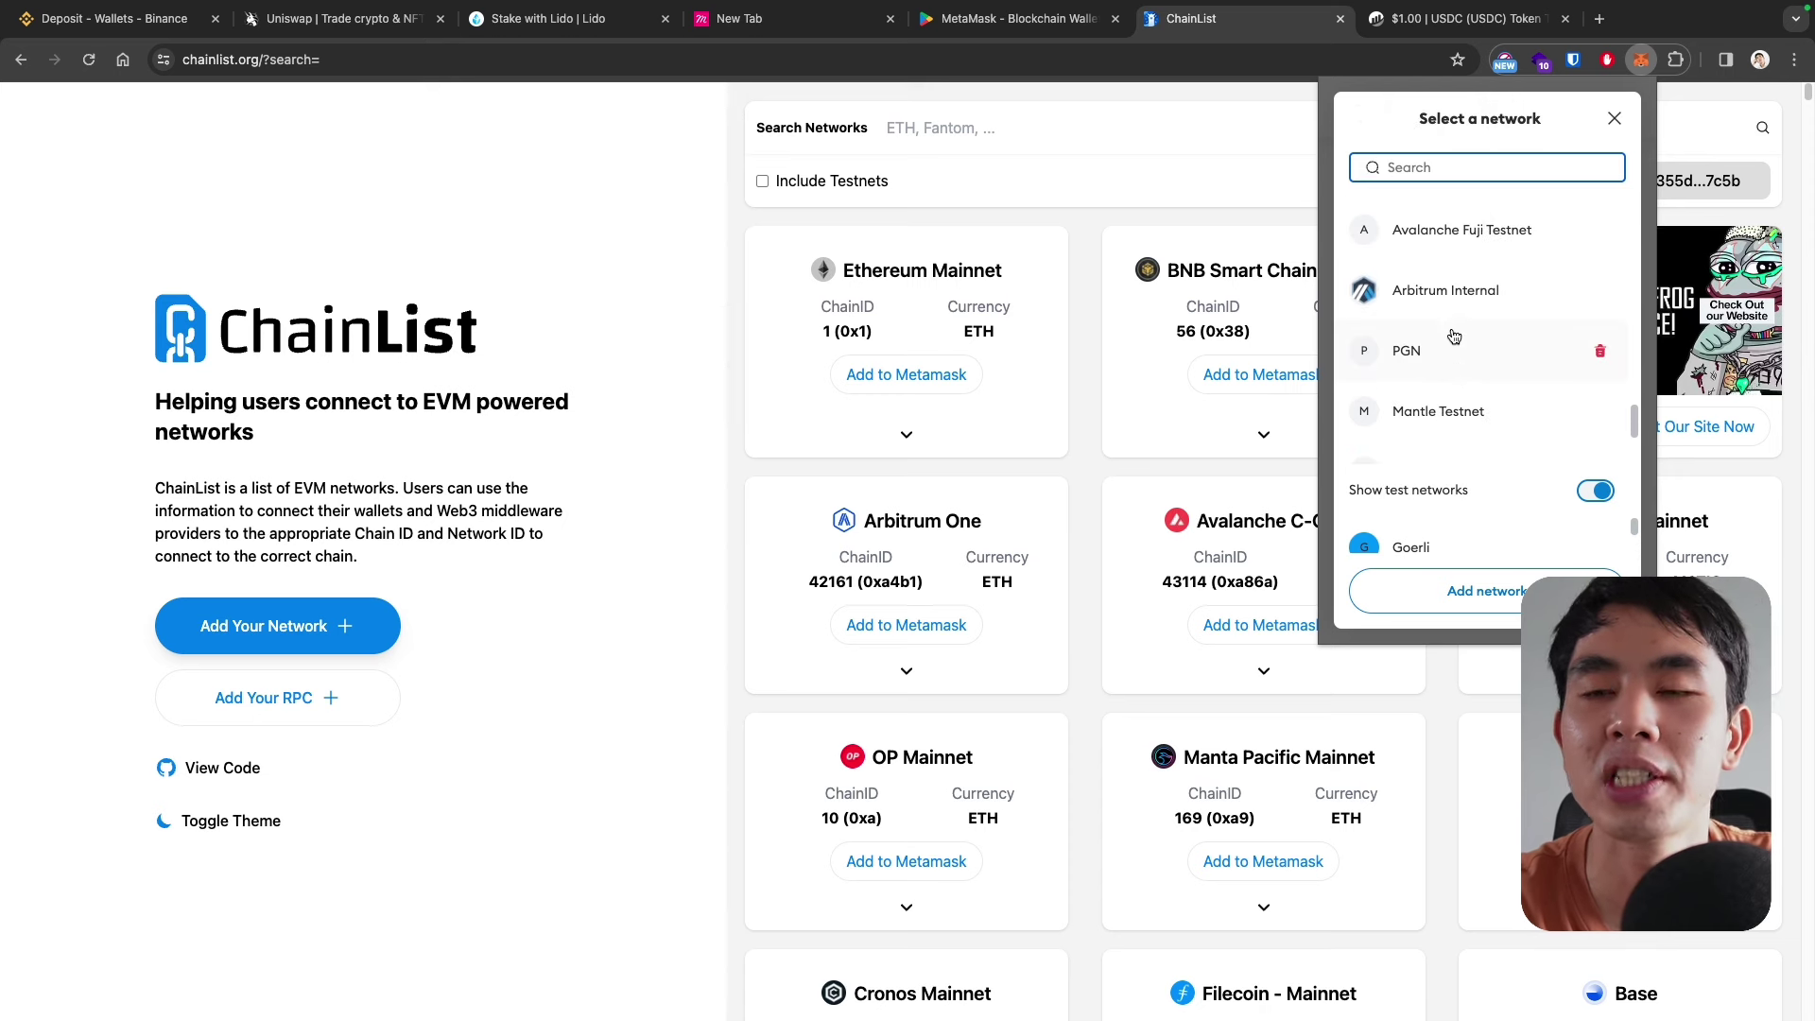
{"action": "scroll", "coordinate": [1449, 359], "scroll_direction": "down", "scroll_amount": 2}
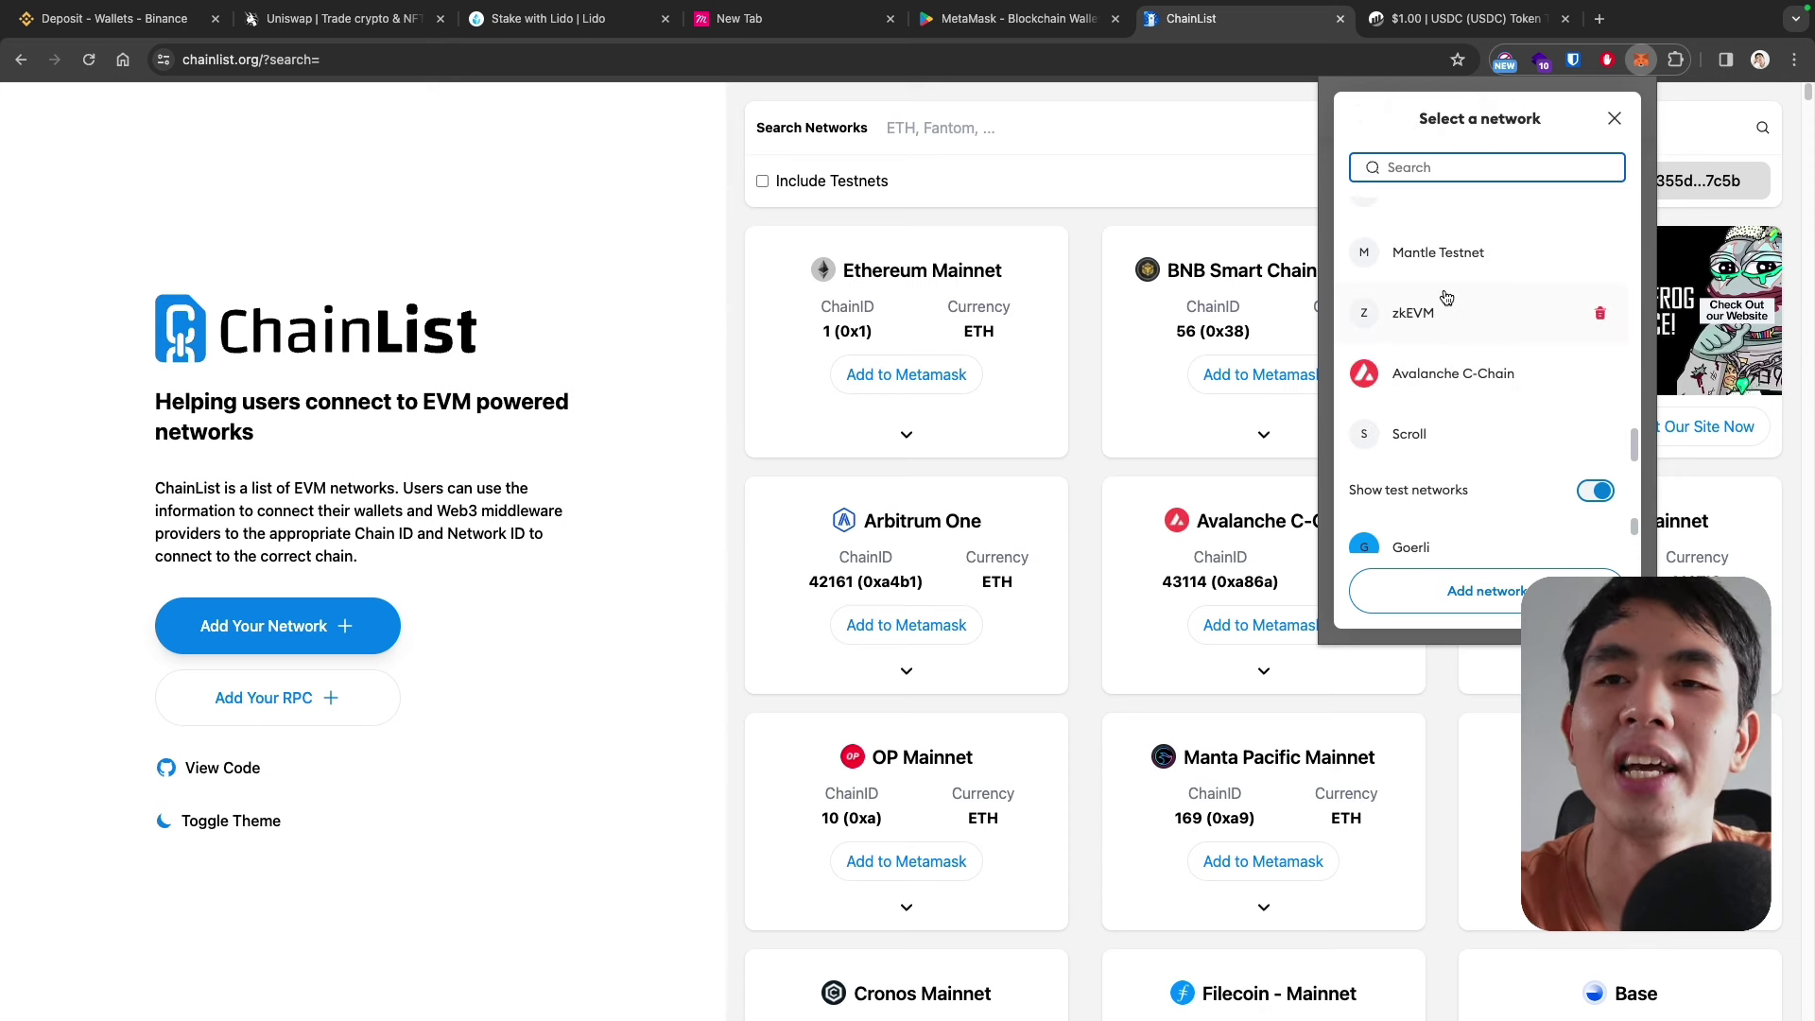
{"action": "scroll", "coordinate": [1451, 367], "scroll_direction": "up", "scroll_amount": 5}
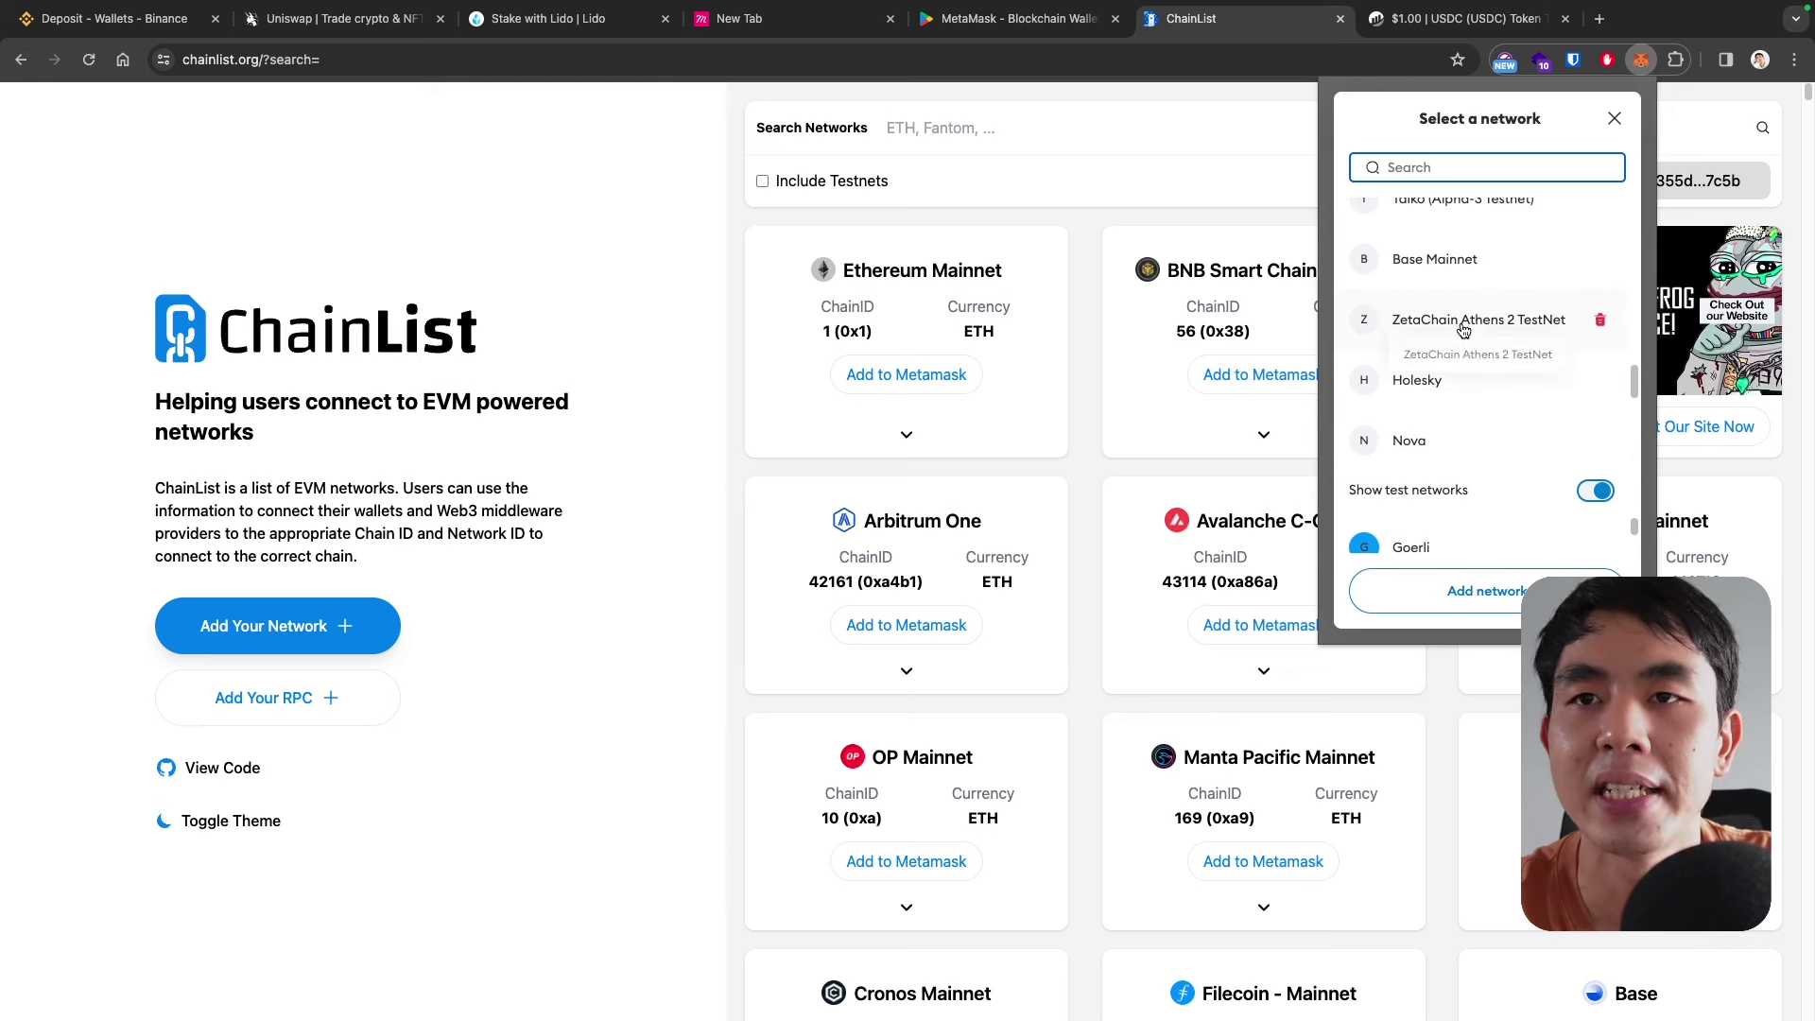
{"action": "scroll", "coordinate": [1464, 328], "scroll_direction": "up", "scroll_amount": 1}
{"action": "left_click", "coordinate": [1075, 206]}
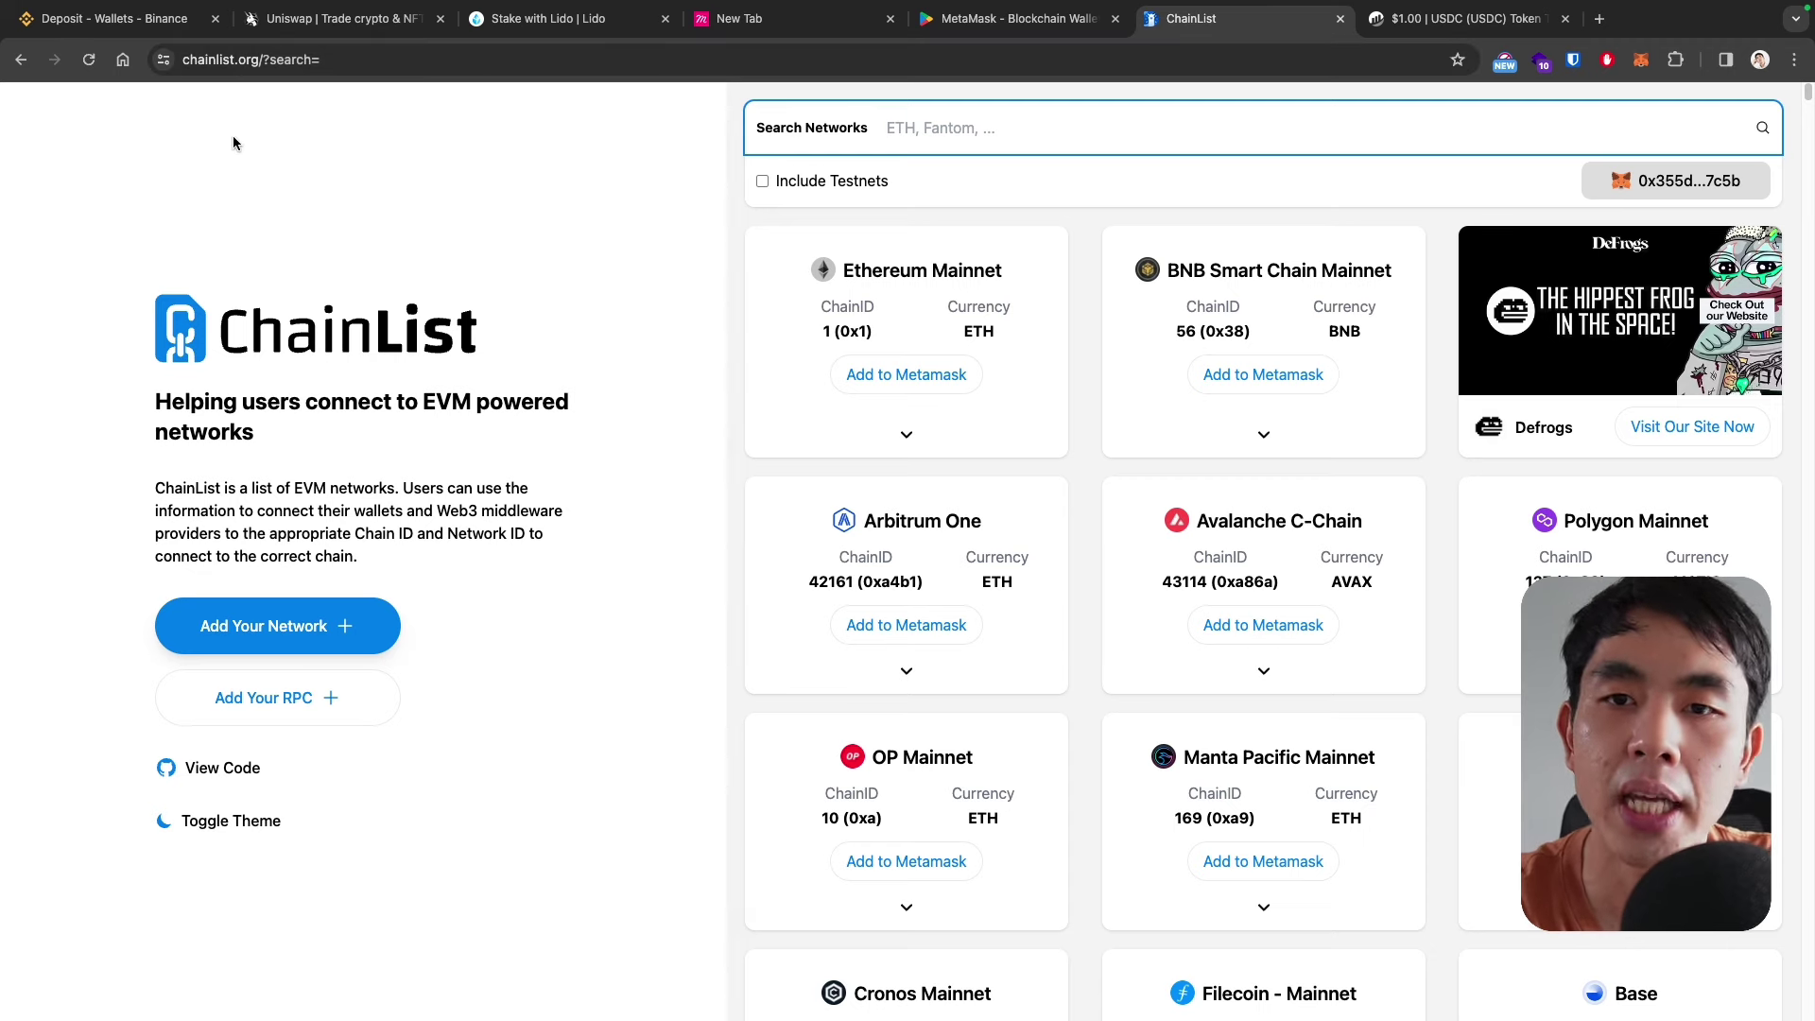
- Find Base on ChainList, request adding it to MetaMask to show the network details, and cancel the request
{"action": "scroll", "coordinate": [777, 300], "scroll_direction": "down", "scroll_amount": 8}
{"action": "scroll", "coordinate": [705, 301], "scroll_direction": "up", "scroll_amount": 1}
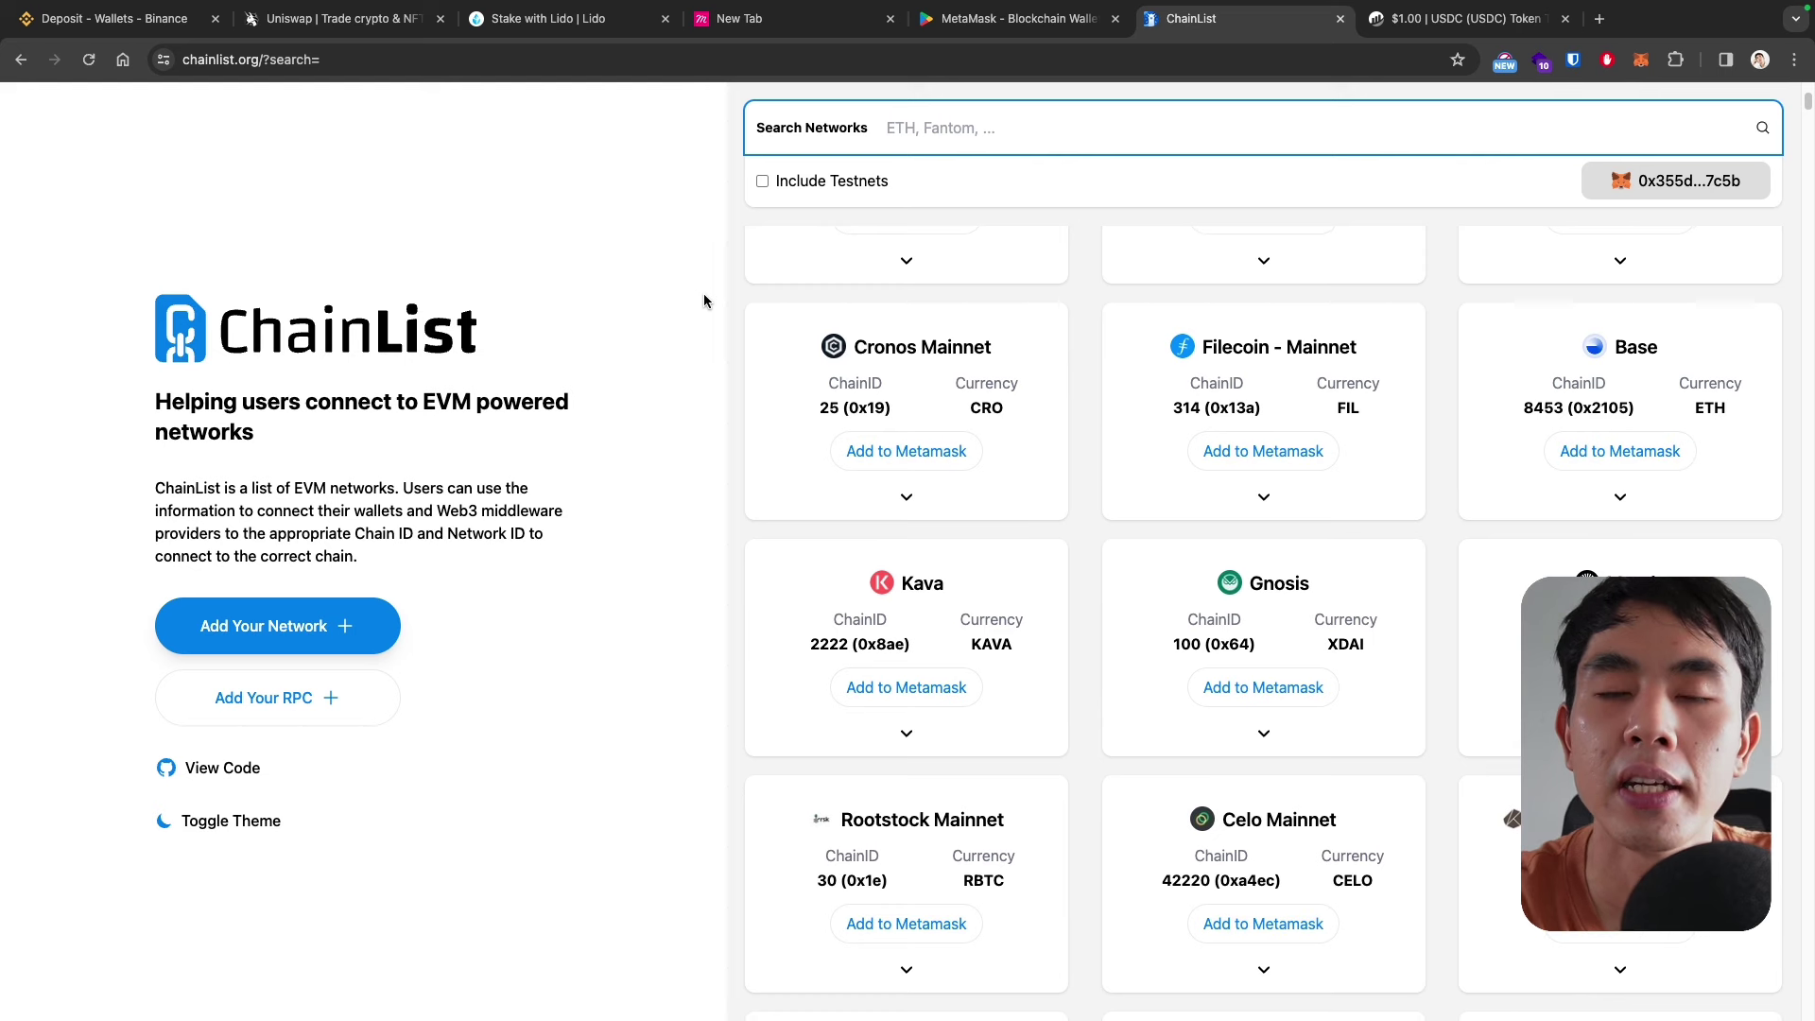
{"action": "scroll", "coordinate": [1582, 372], "scroll_direction": "down", "scroll_amount": 1}
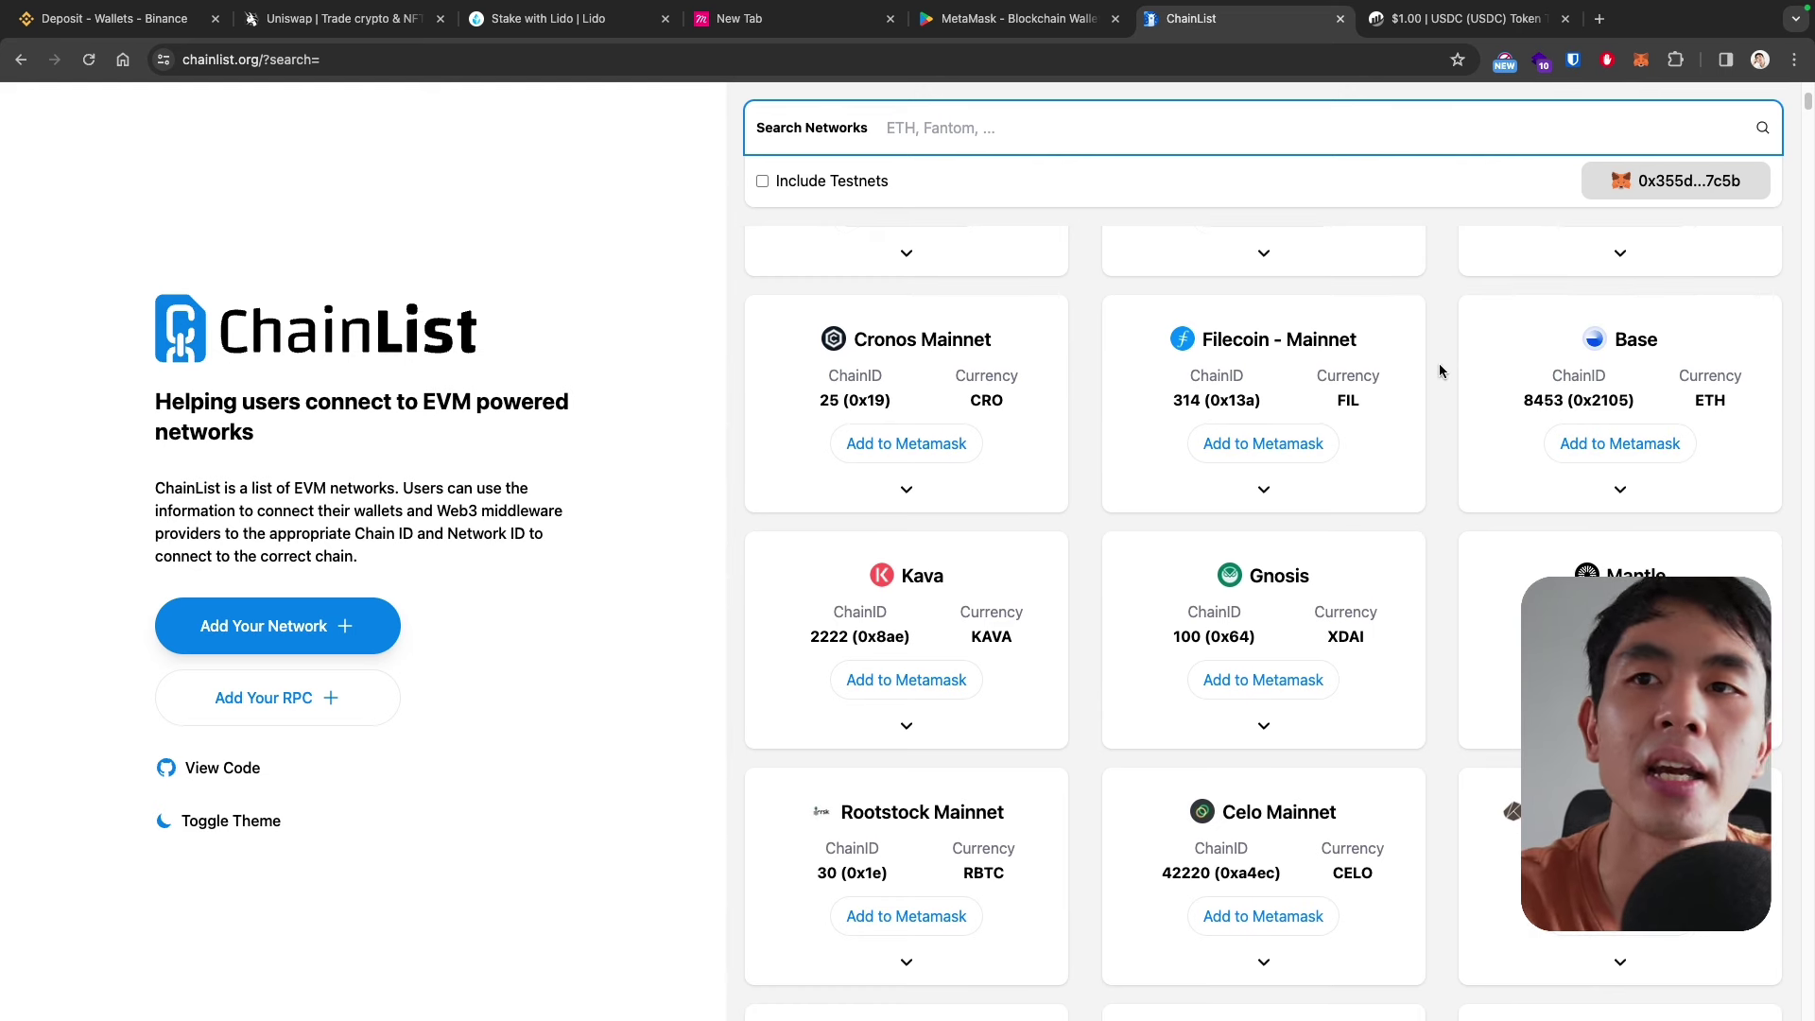
{"action": "left_click", "coordinate": [1619, 443]}
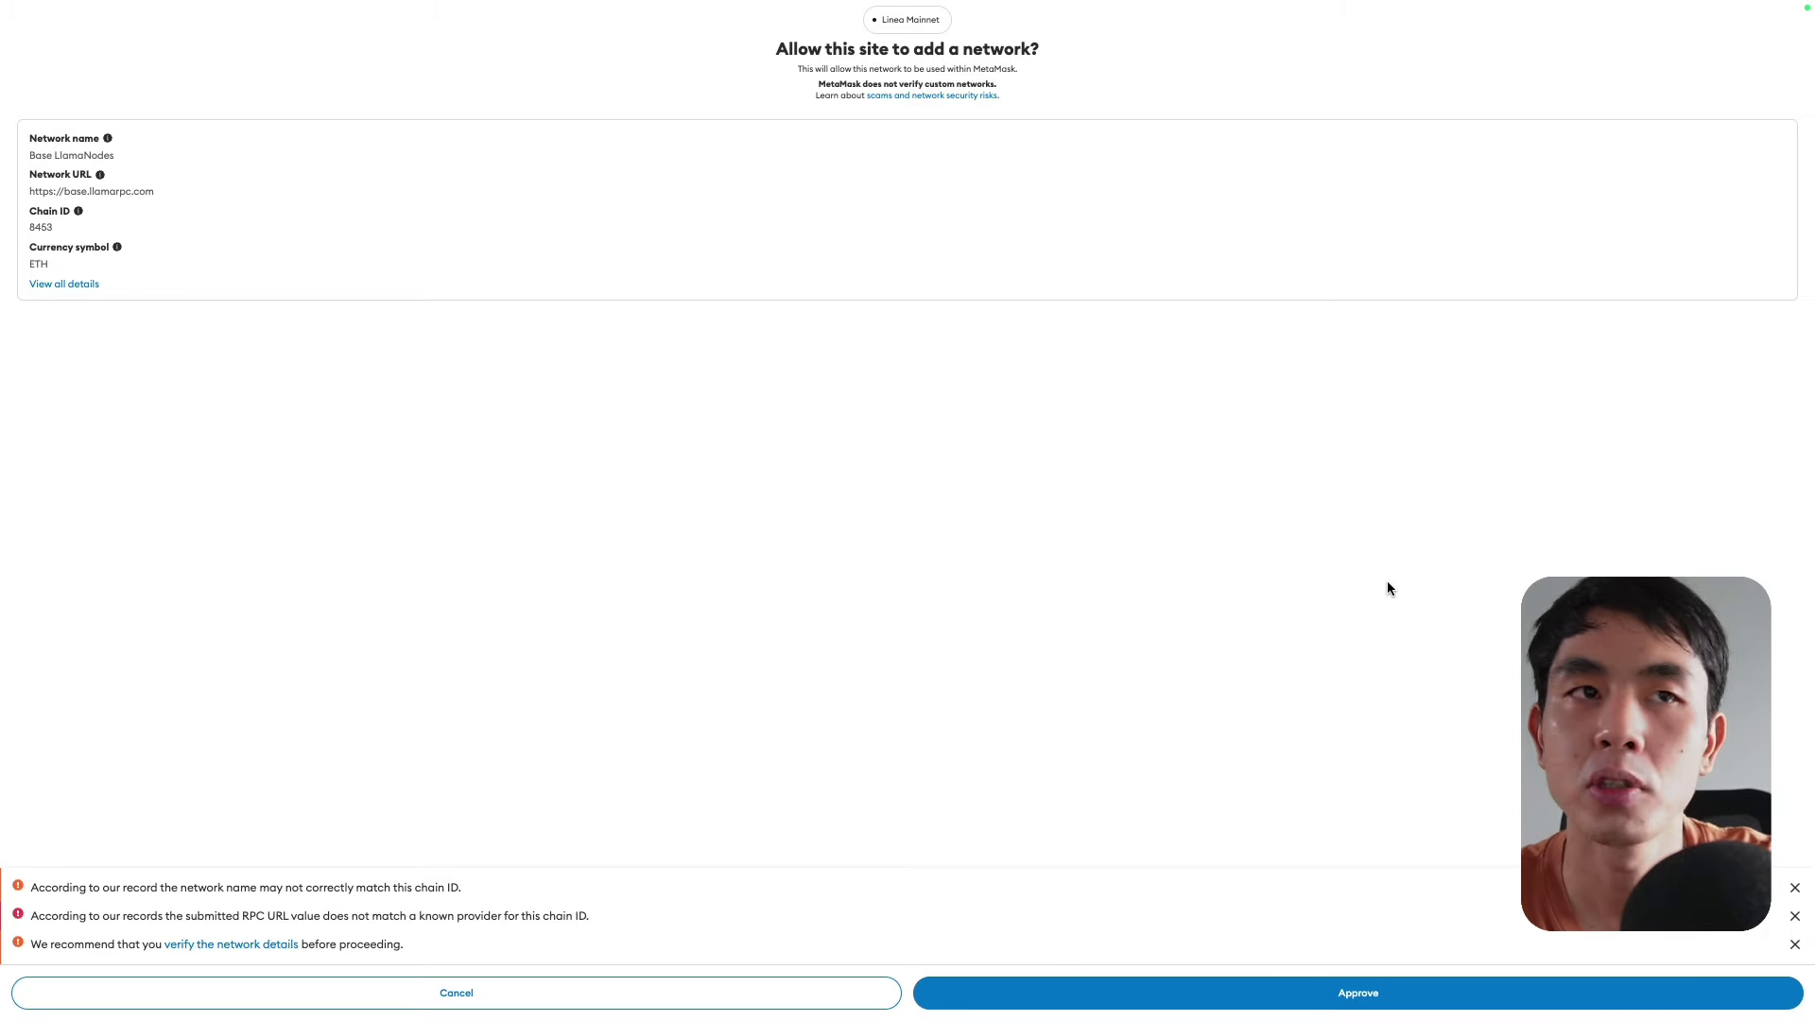
{"action": "left_click", "coordinate": [572, 1008]}
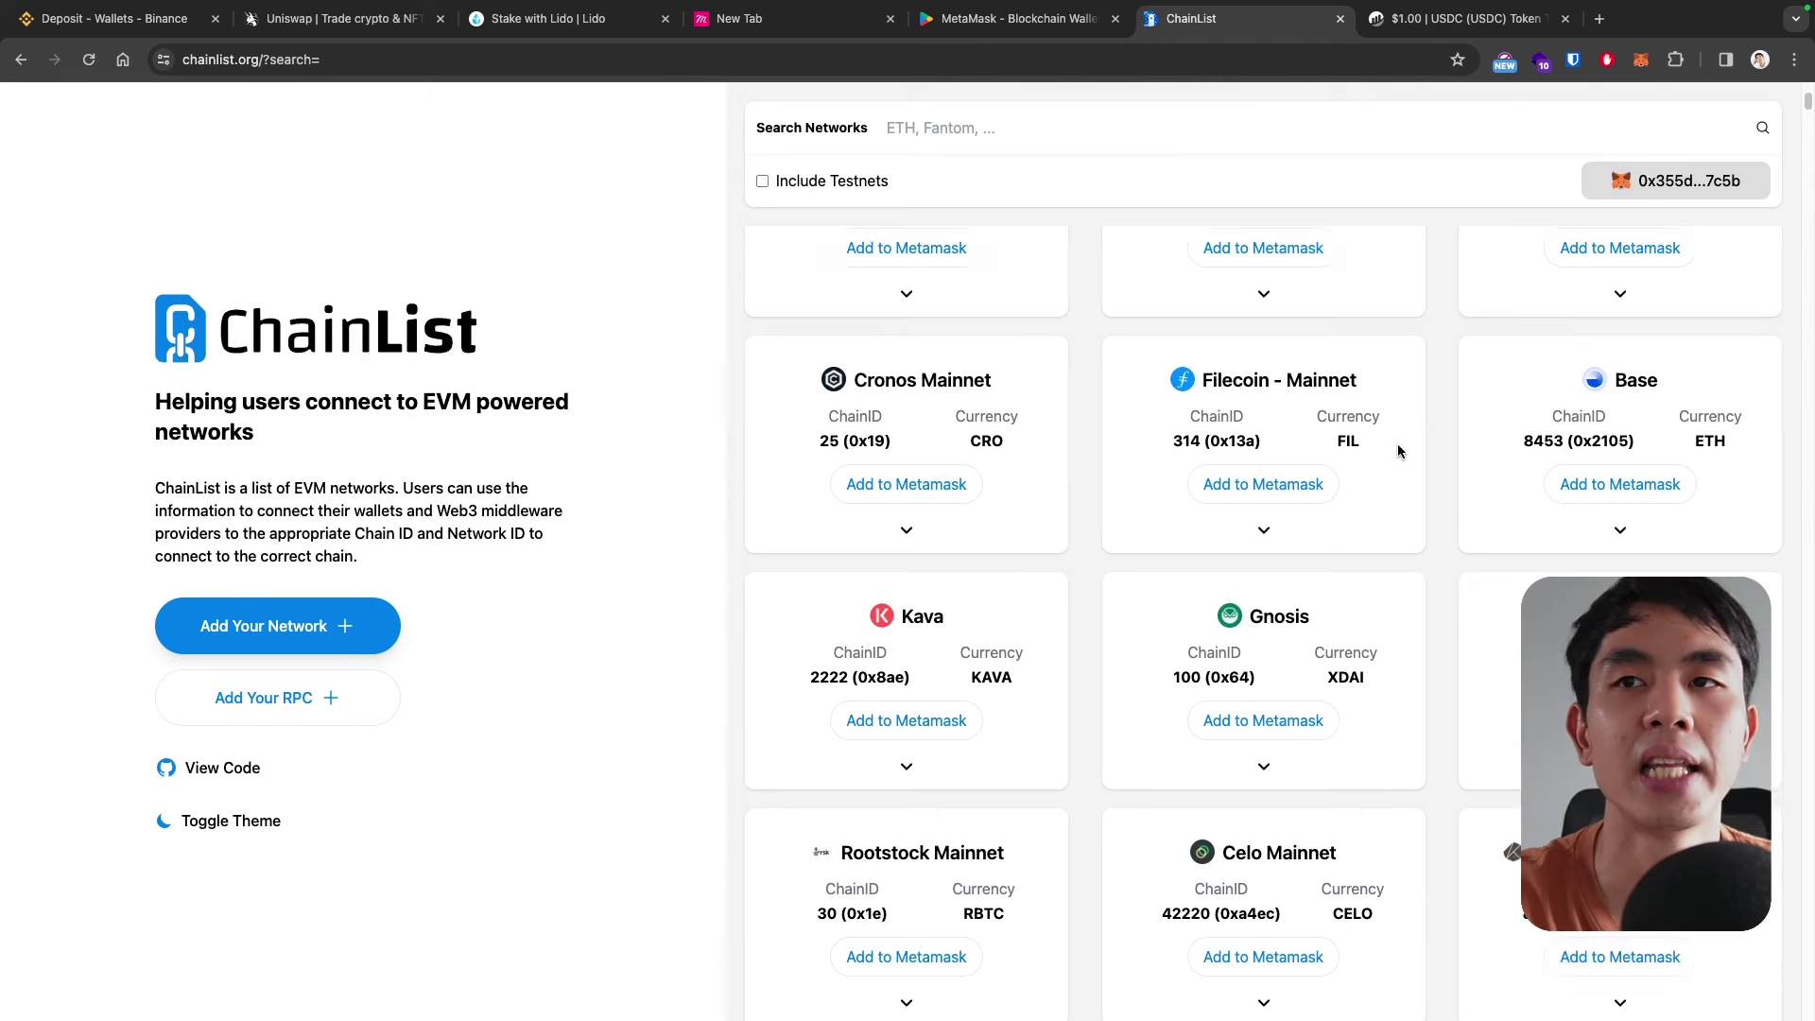
- View and close MetaMask's network list, and return to Google Play to enlarge the tokens and NFTs screenshot
{"action": "scroll", "coordinate": [1399, 452], "scroll_direction": "up", "scroll_amount": 2}
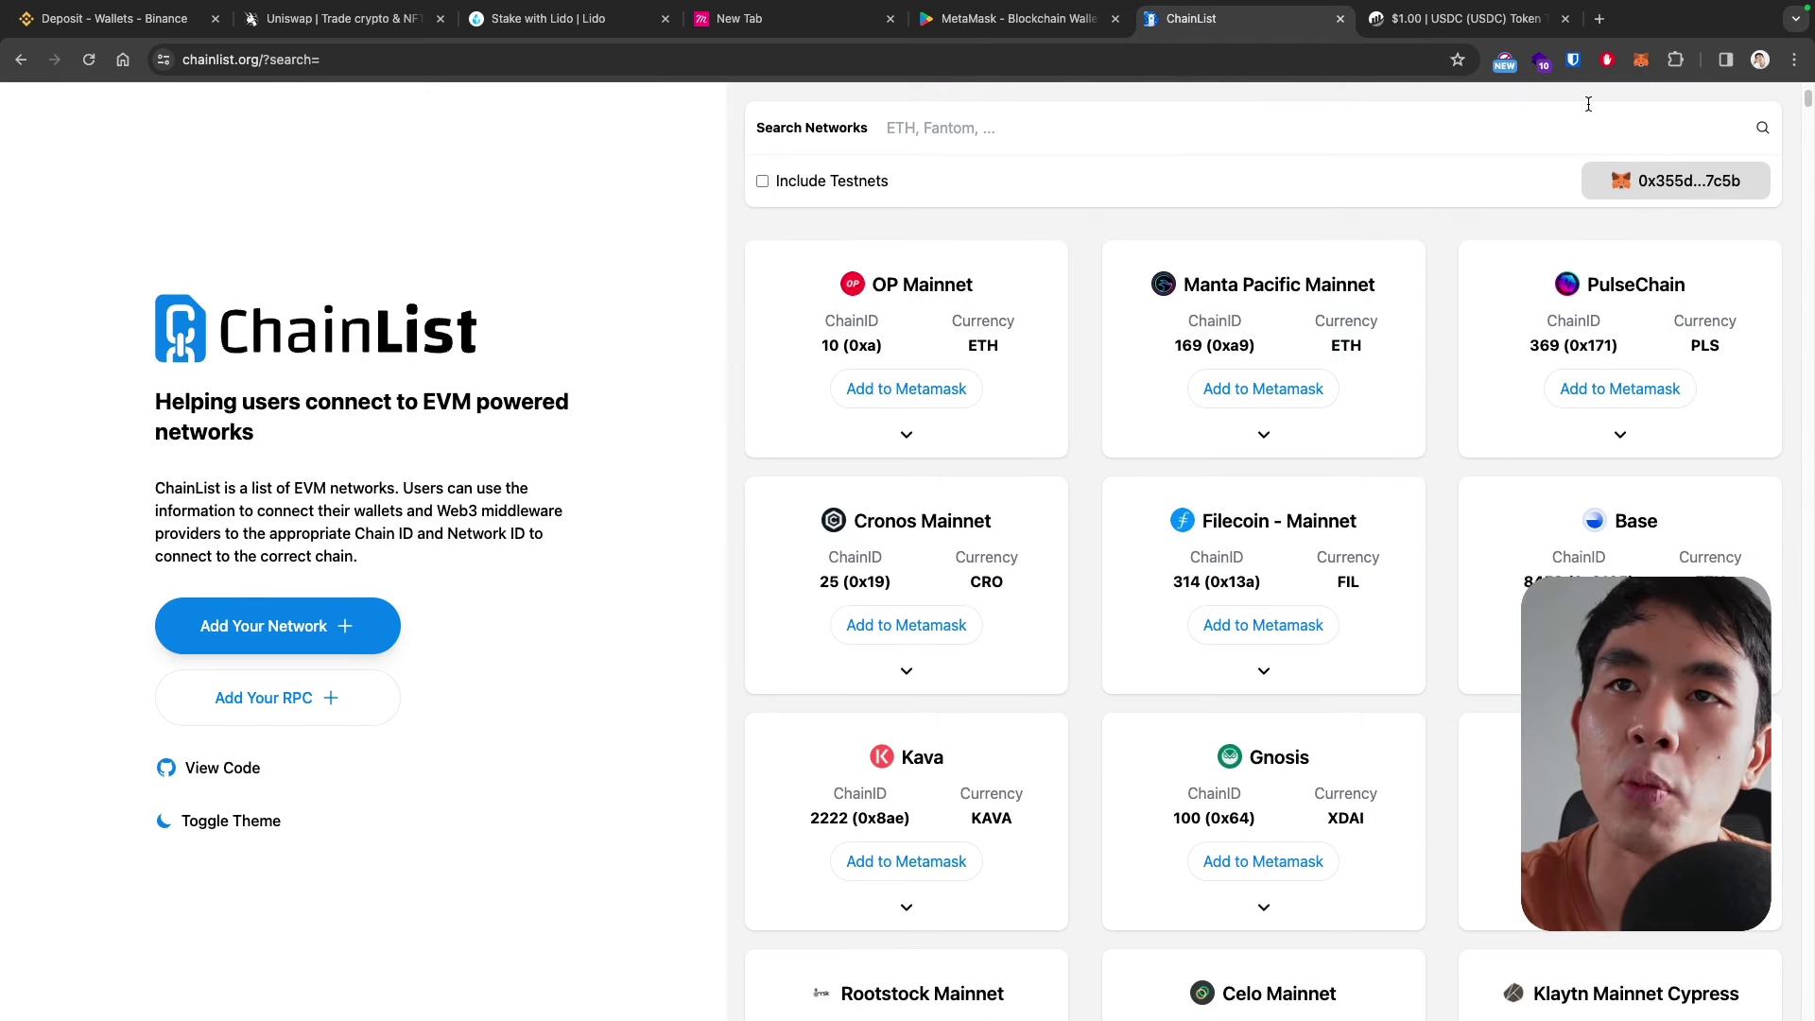
{"action": "left_click", "coordinate": [1641, 60]}
{"action": "left_click", "coordinate": [1361, 107]}
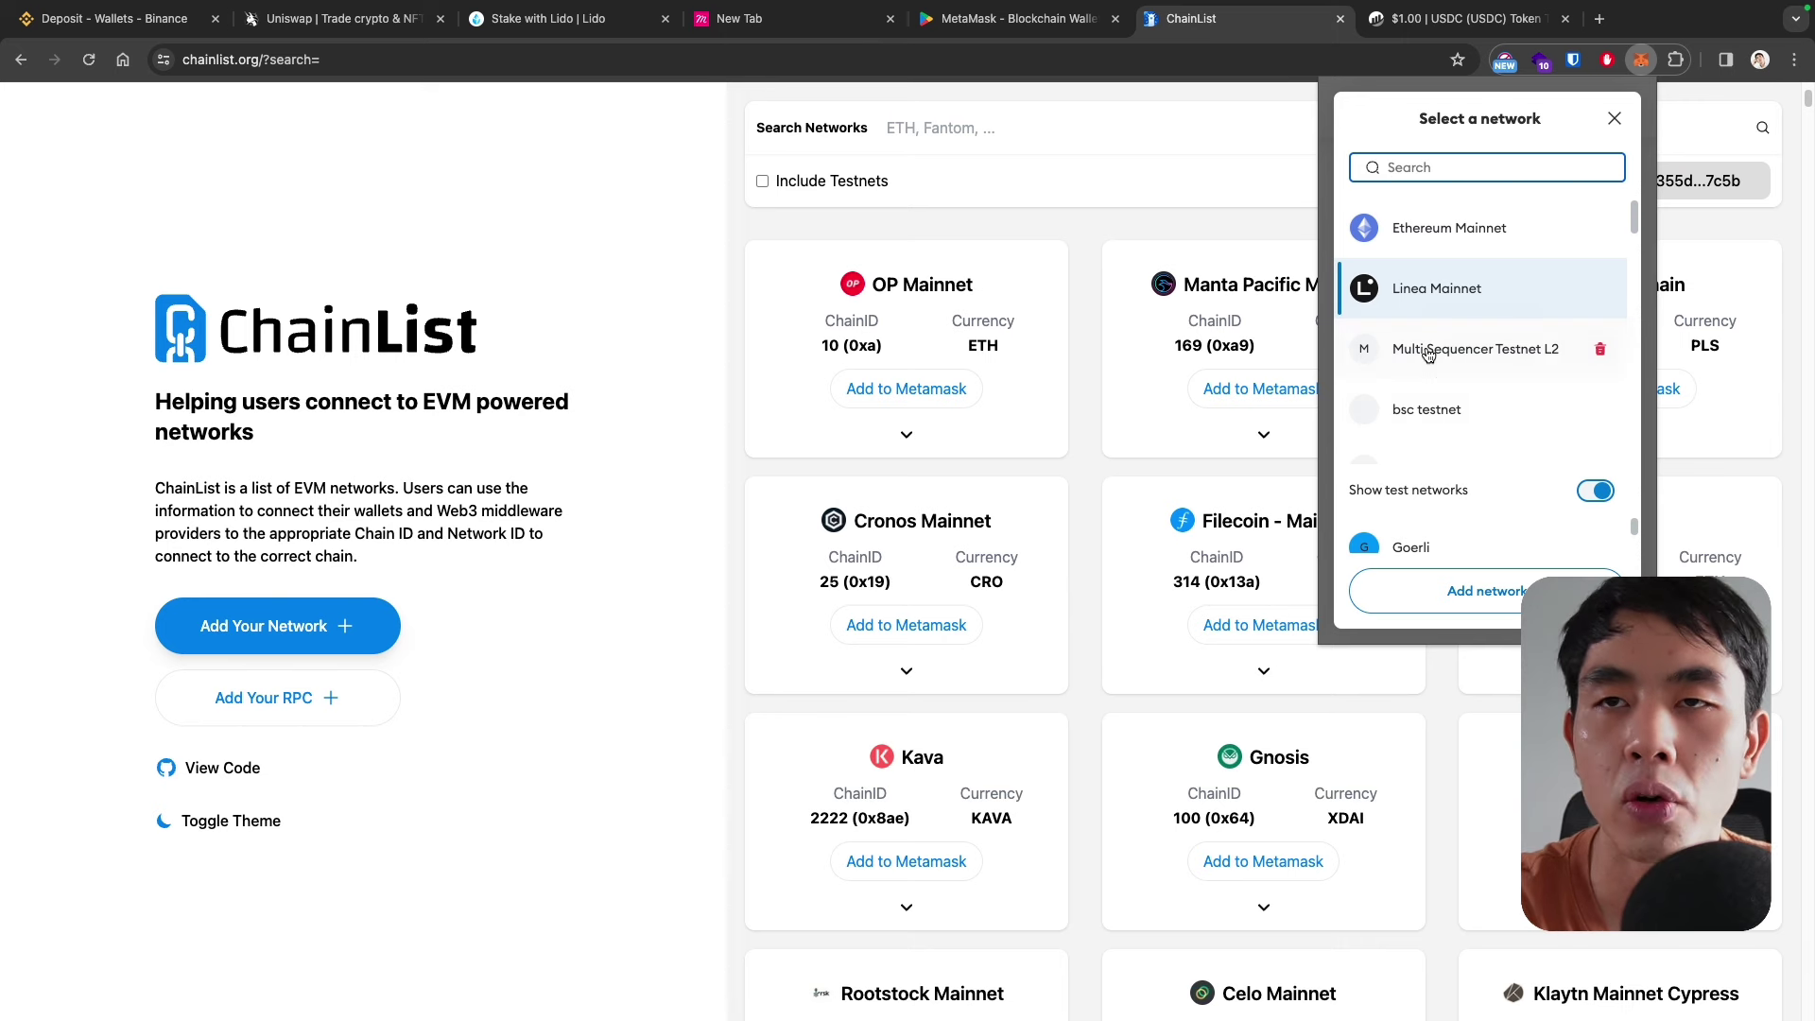
{"action": "left_click", "coordinate": [1202, 213]}
{"action": "left_click", "coordinate": [1008, 25]}
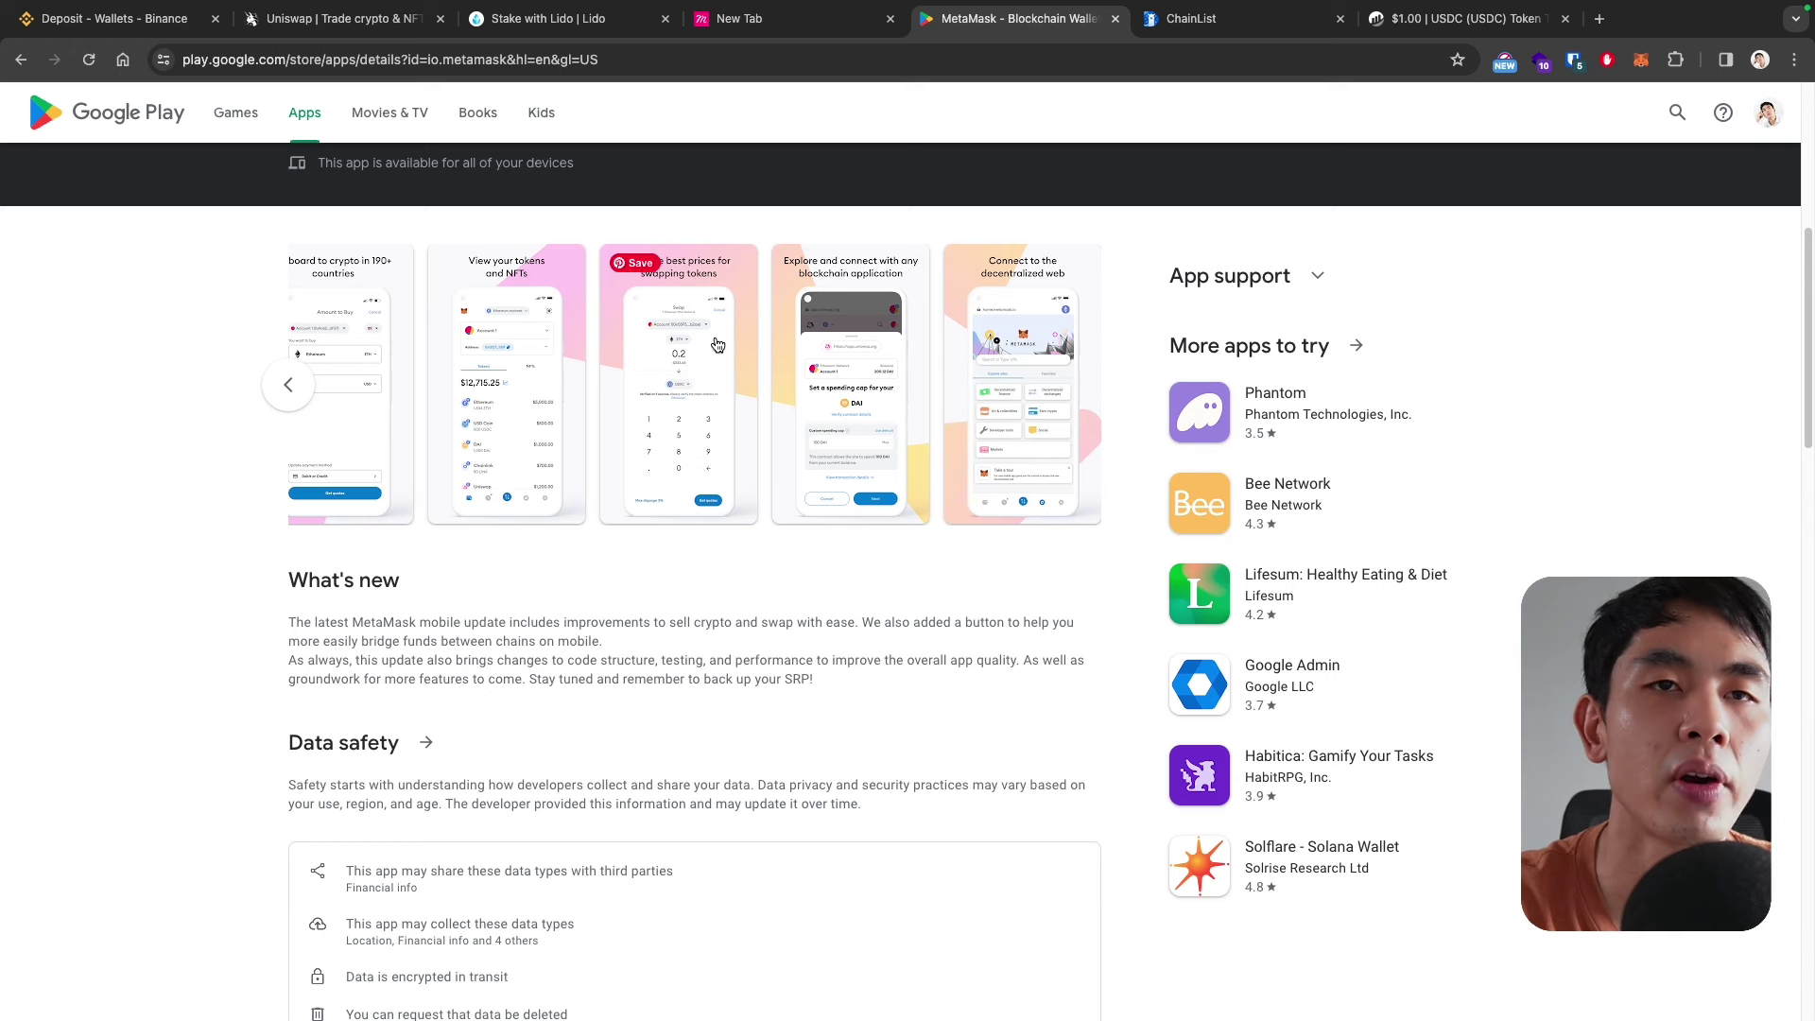
{"action": "left_click", "coordinate": [543, 389]}
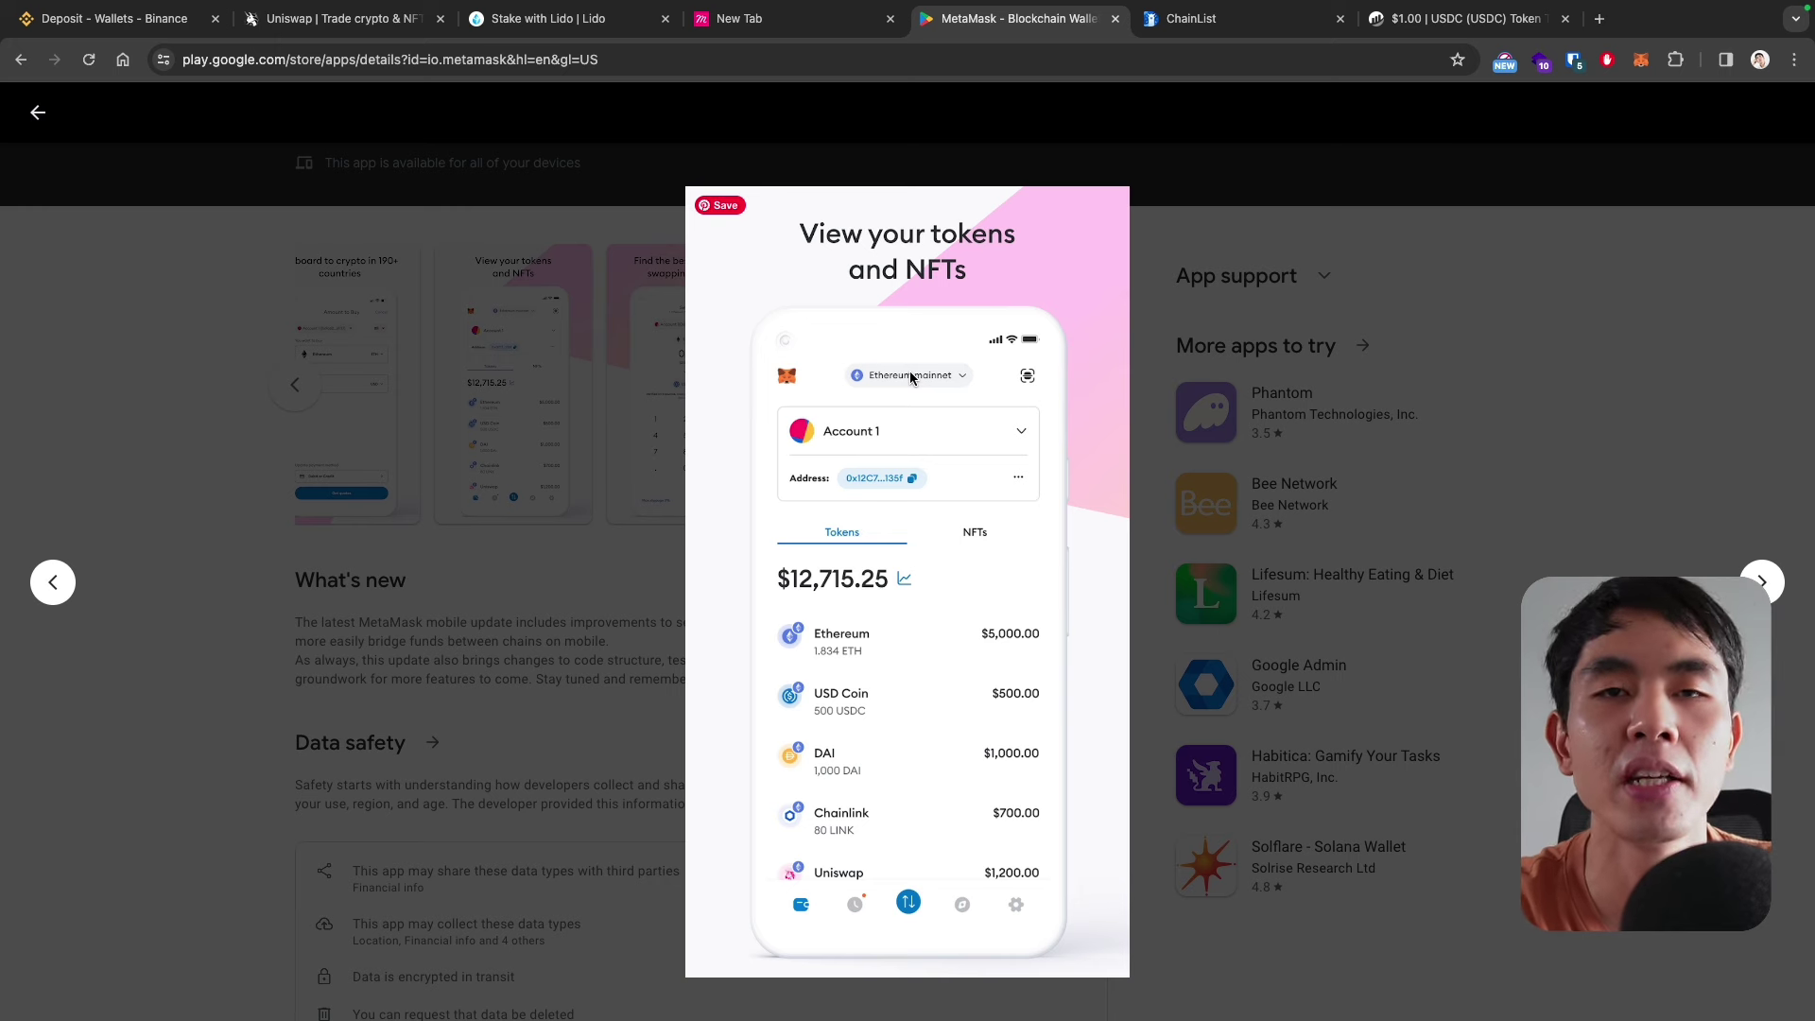
- Return to ChainList and expand the OP Mainnet entry to look through its RPC server addresses
{"action": "left_click", "coordinate": [1193, 18]}
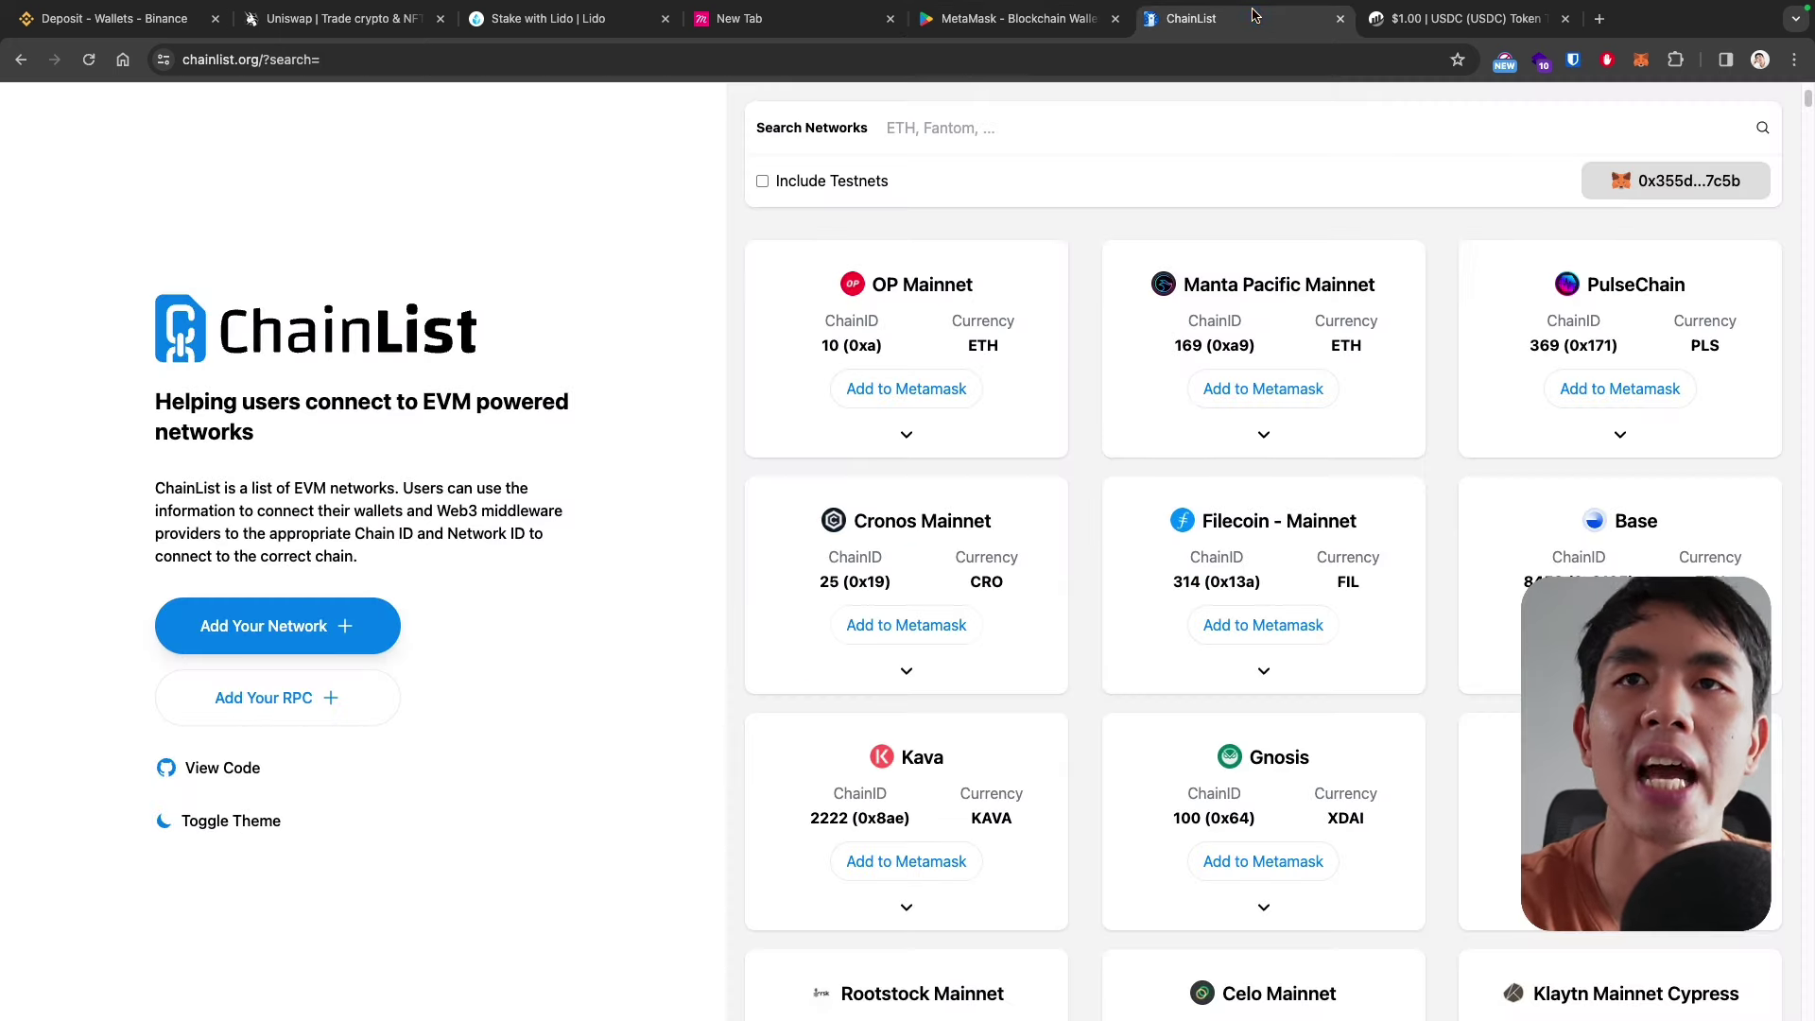
{"action": "scroll", "coordinate": [1045, 267], "scroll_direction": "down", "scroll_amount": 1}
{"action": "left_click", "coordinate": [906, 334]}
{"action": "scroll", "coordinate": [930, 321], "scroll_direction": "down", "scroll_amount": 2}
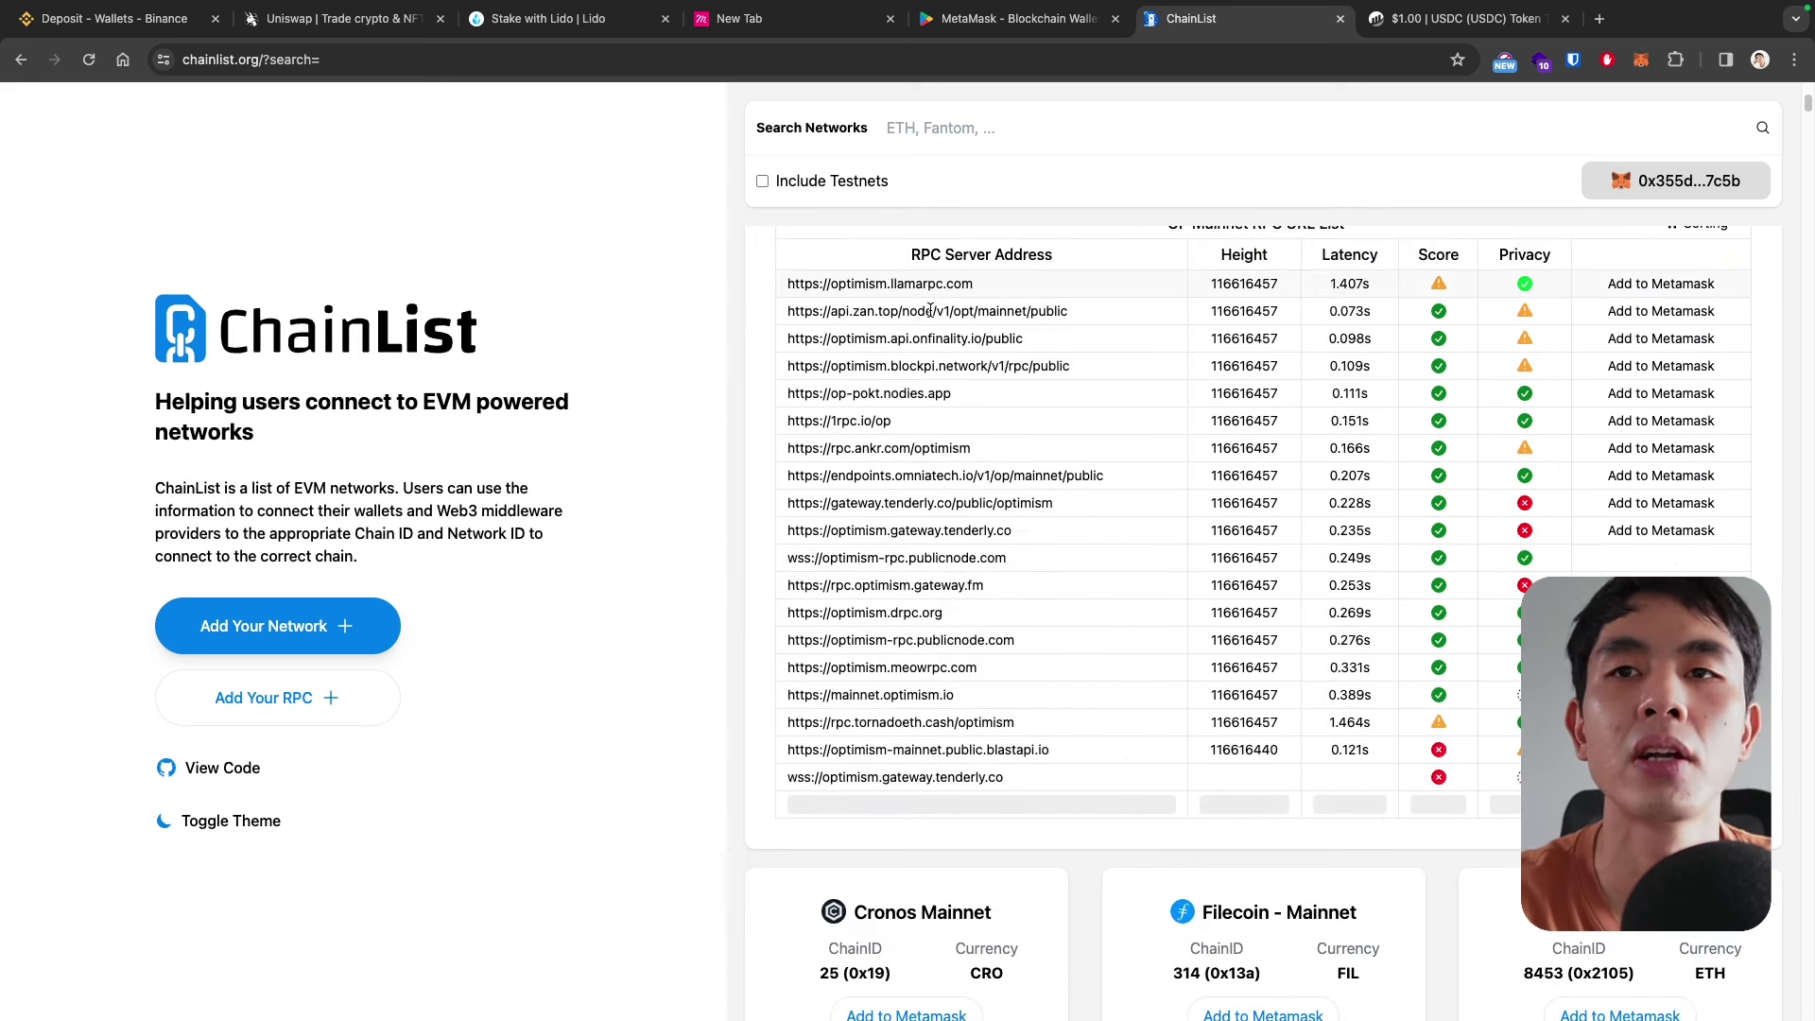
{"action": "scroll", "coordinate": [934, 305], "scroll_direction": "up", "scroll_amount": 4}
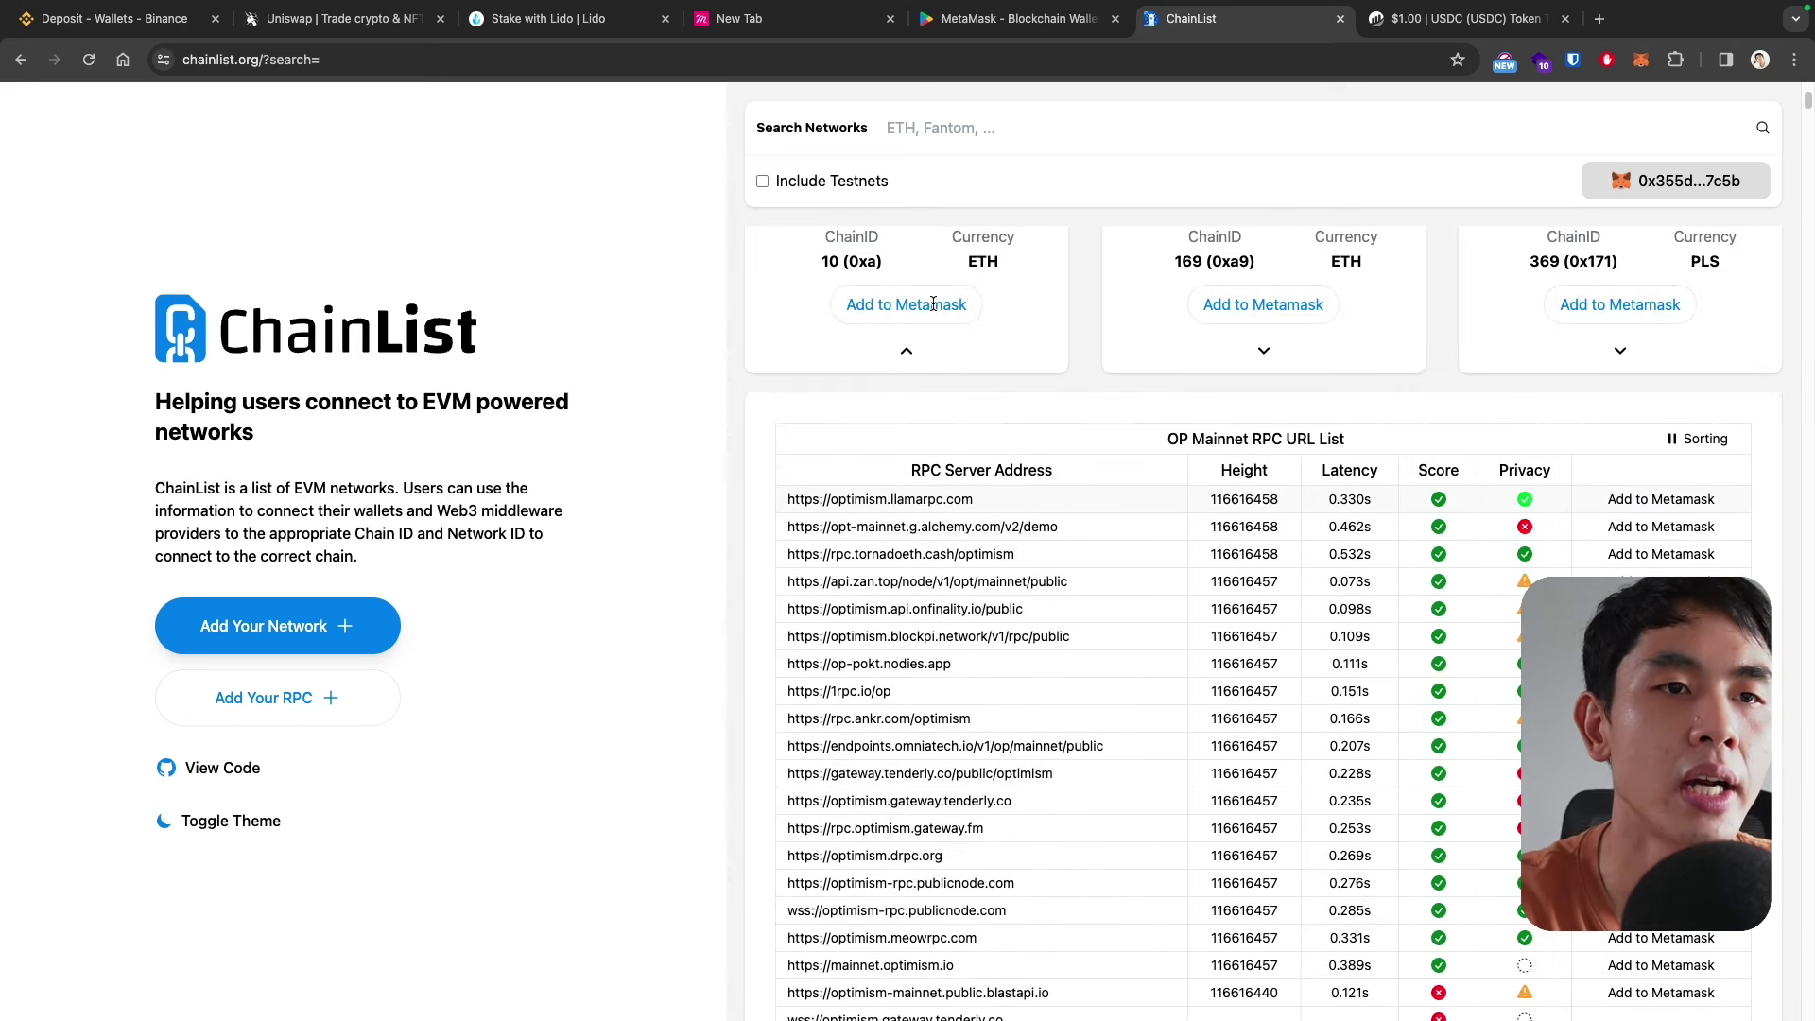
{"action": "scroll", "coordinate": [1021, 299], "scroll_direction": "up", "scroll_amount": 2}
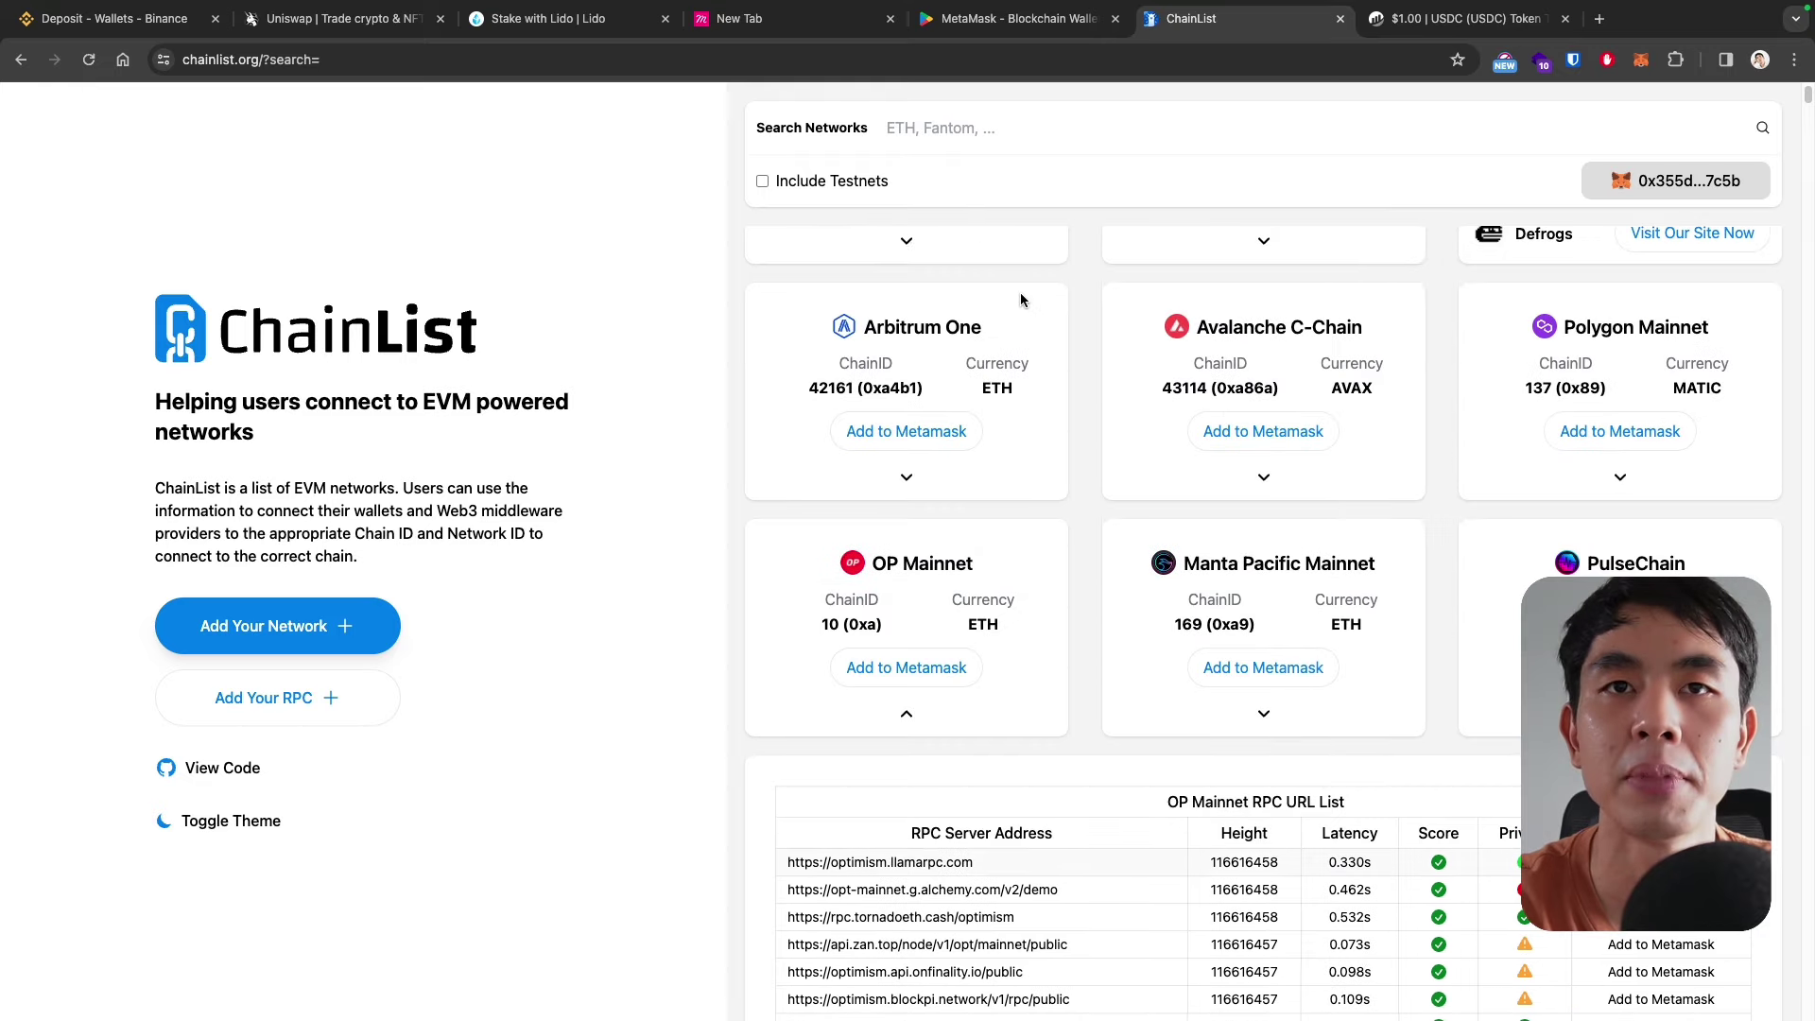
{"action": "scroll", "coordinate": [851, 359], "scroll_direction": "up", "scroll_amount": 2}
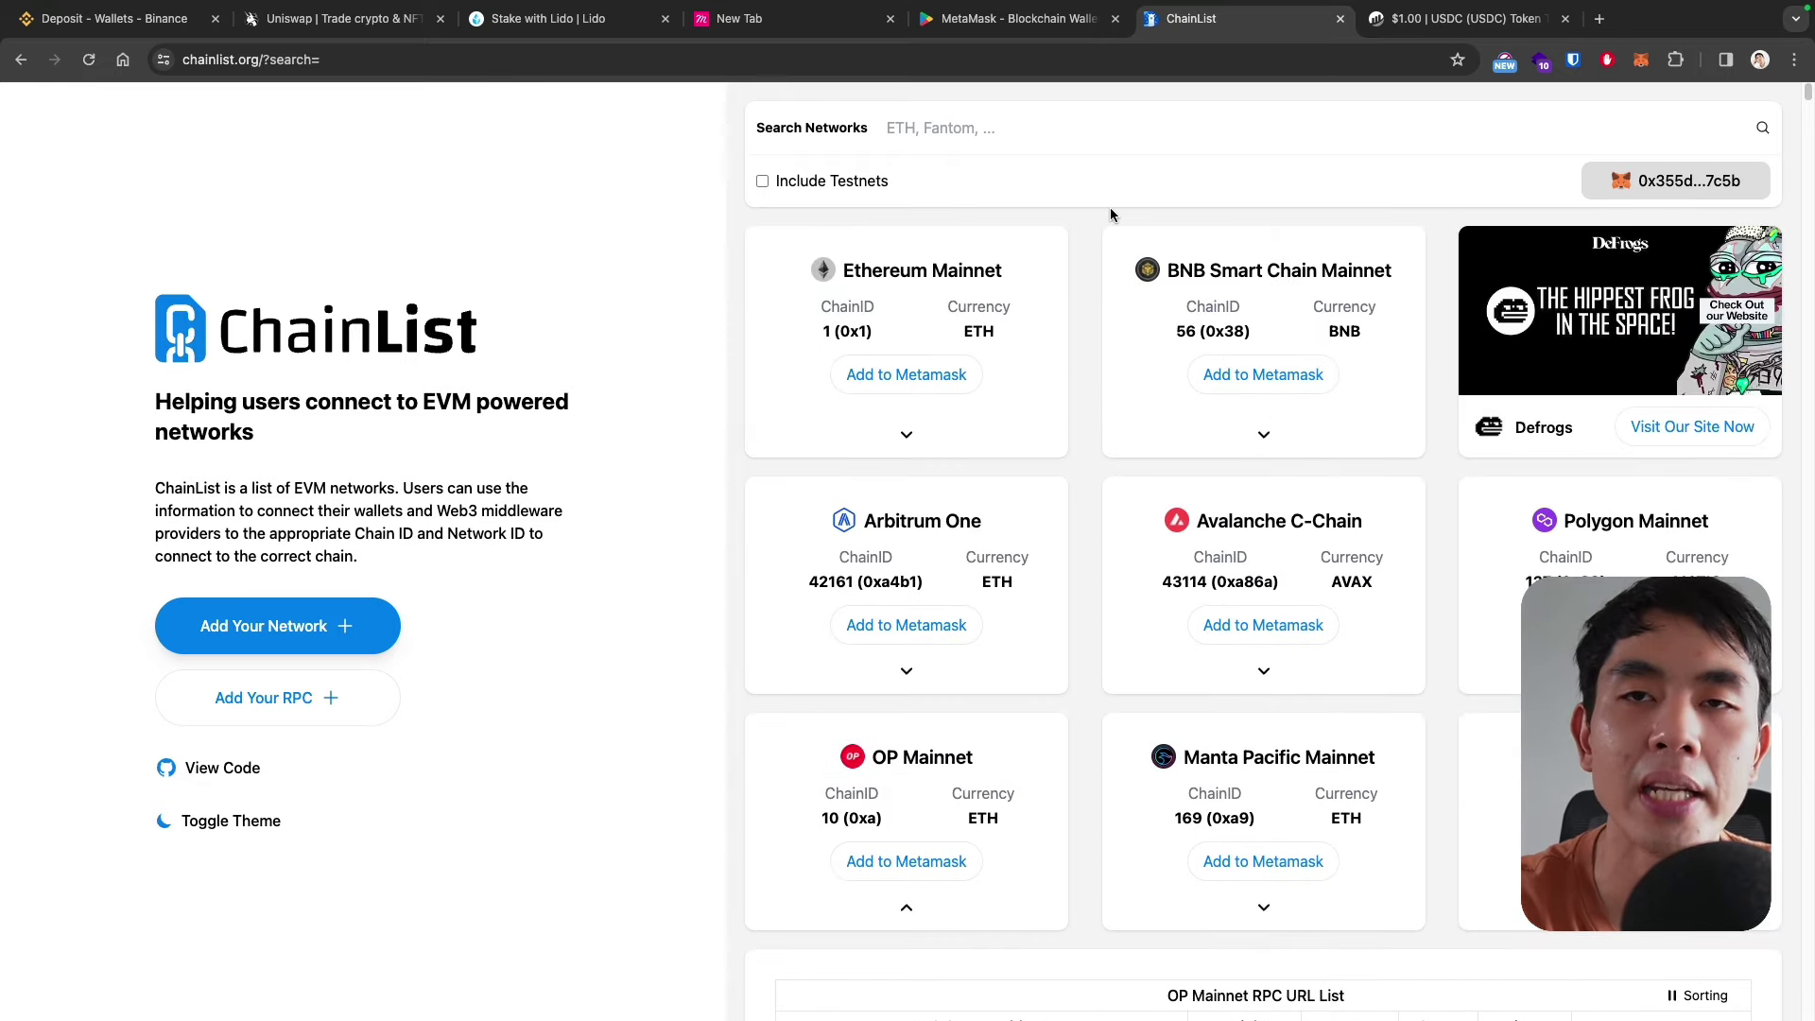
- Search Google for "bnb smart chain network" in a new tab and open Binance Academy's "Connecting MetaMask to BNB Smart Chain" article
{"action": "left_click", "coordinate": [1600, 20]}
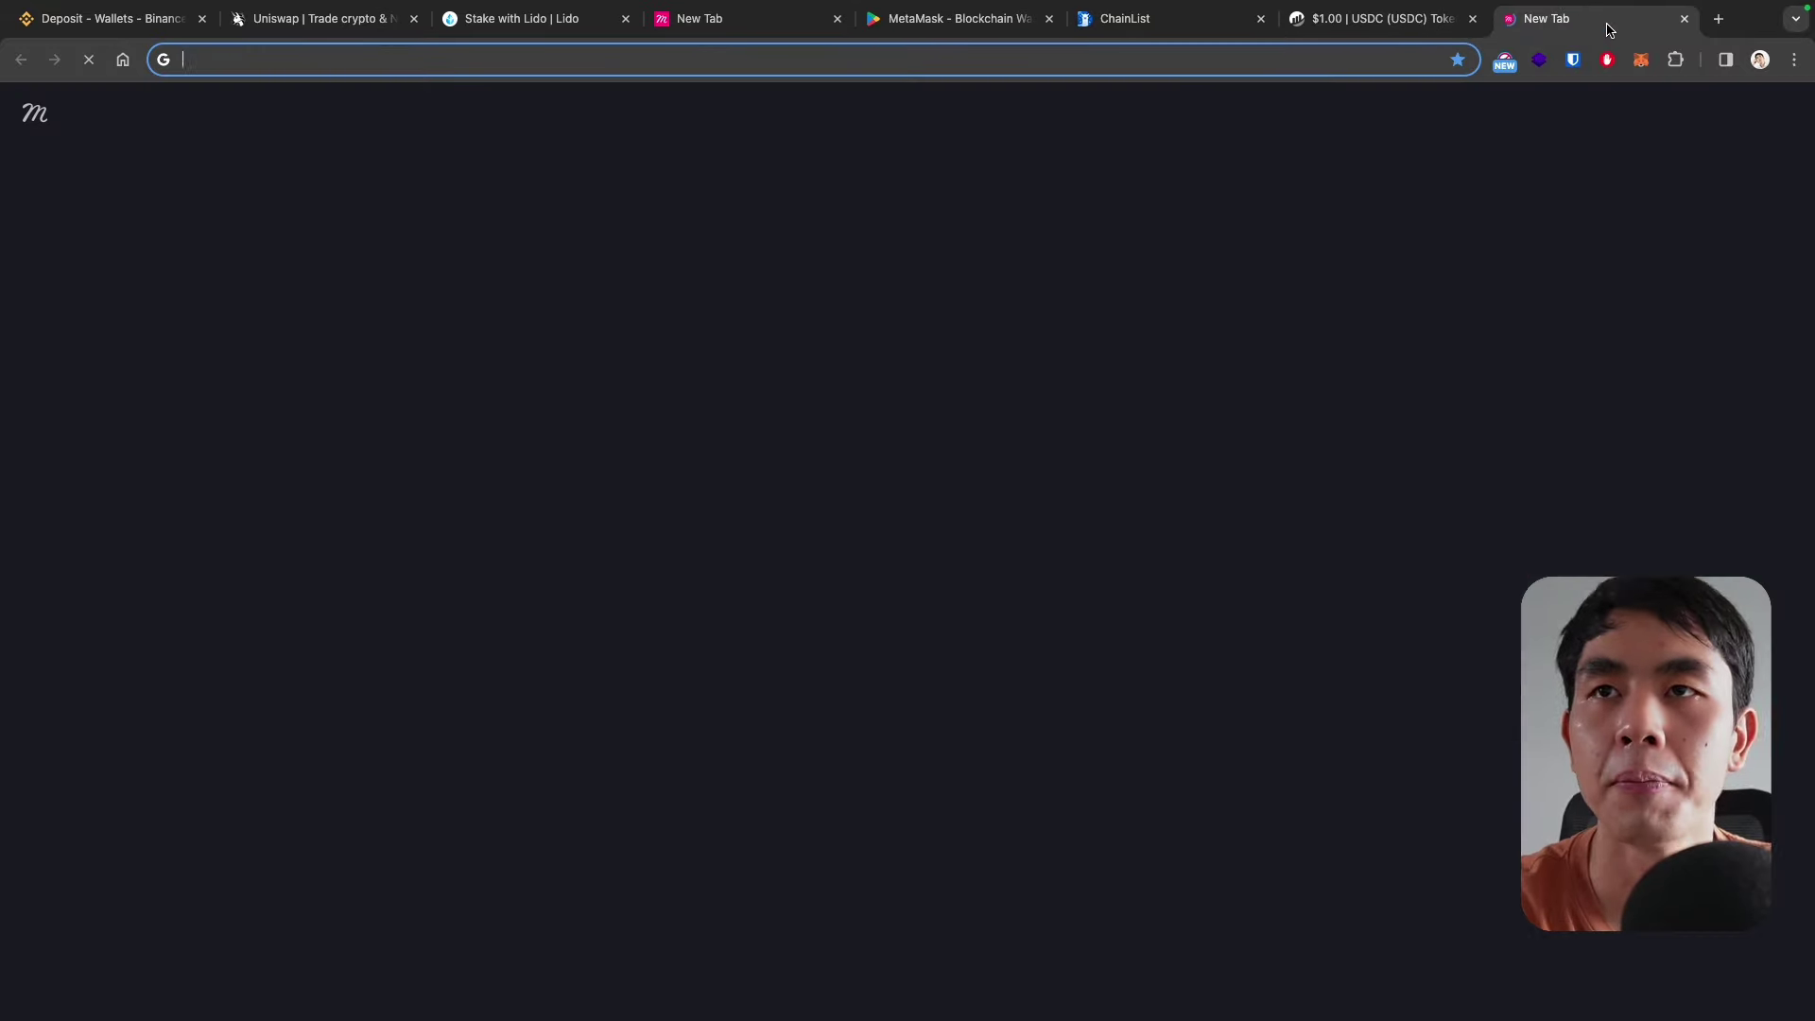
{"action": "type", "text": "bnb smar"}
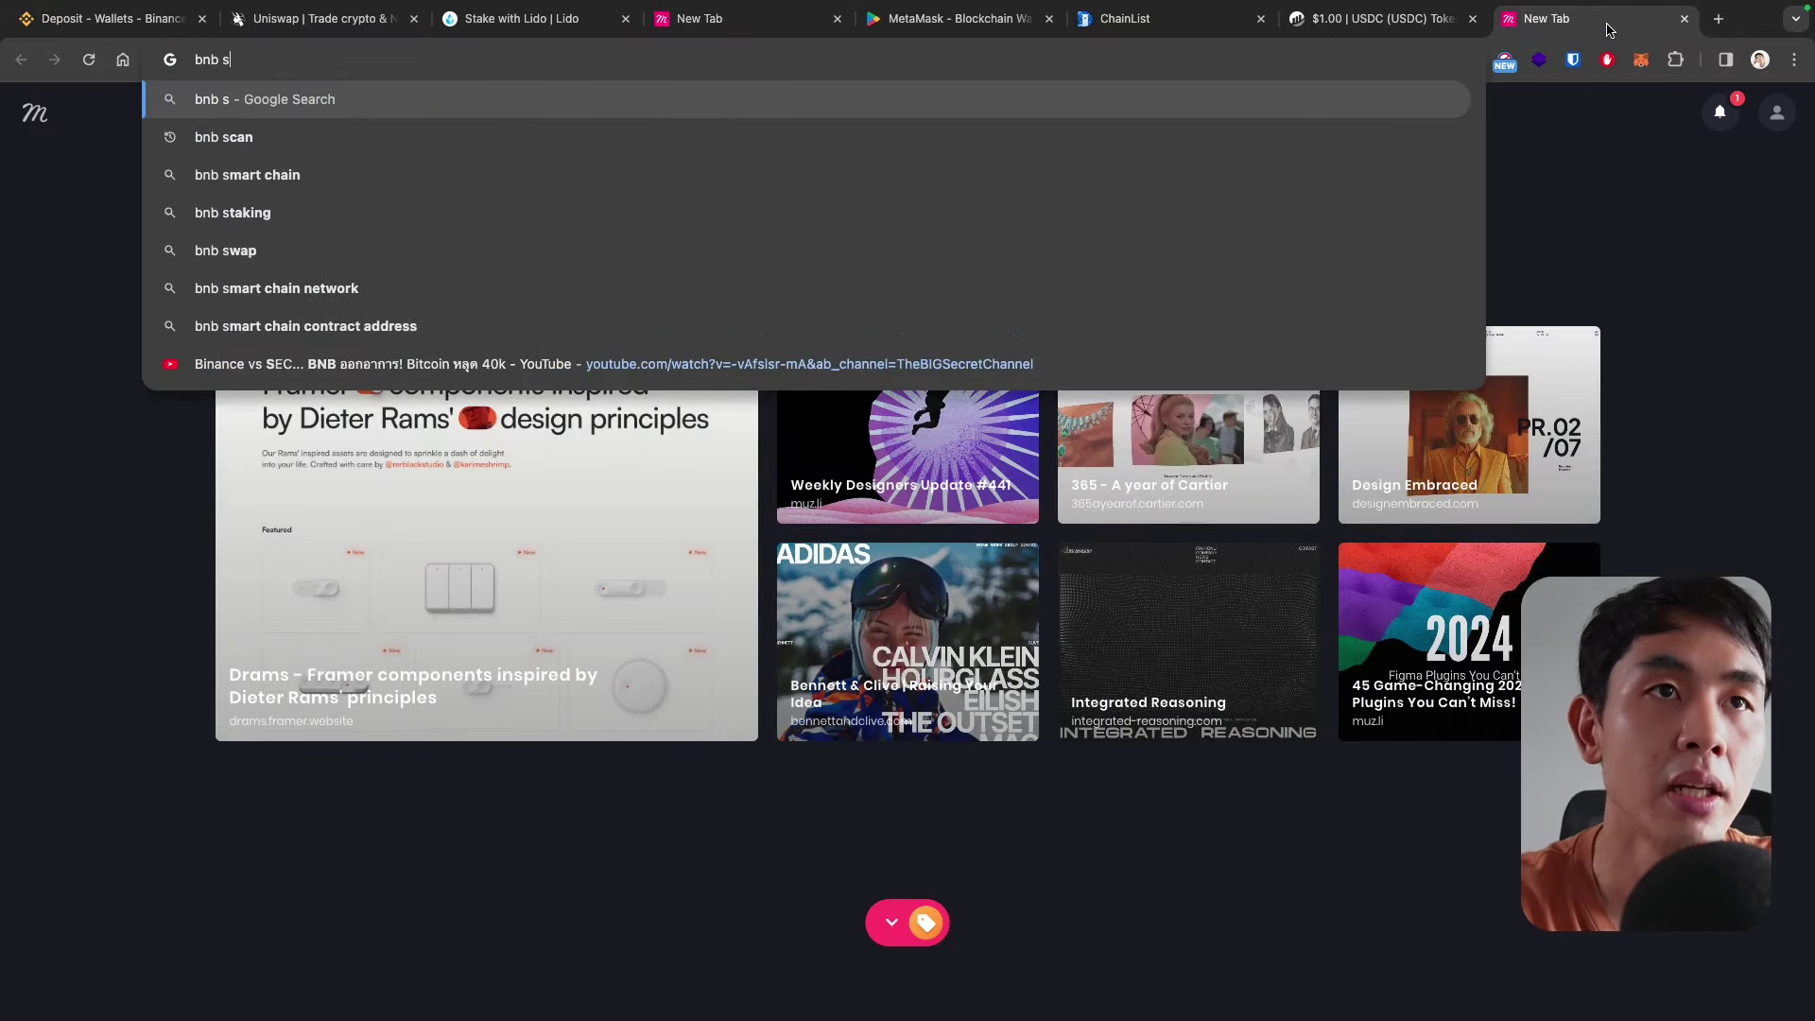
{"action": "key", "text": "Right"}
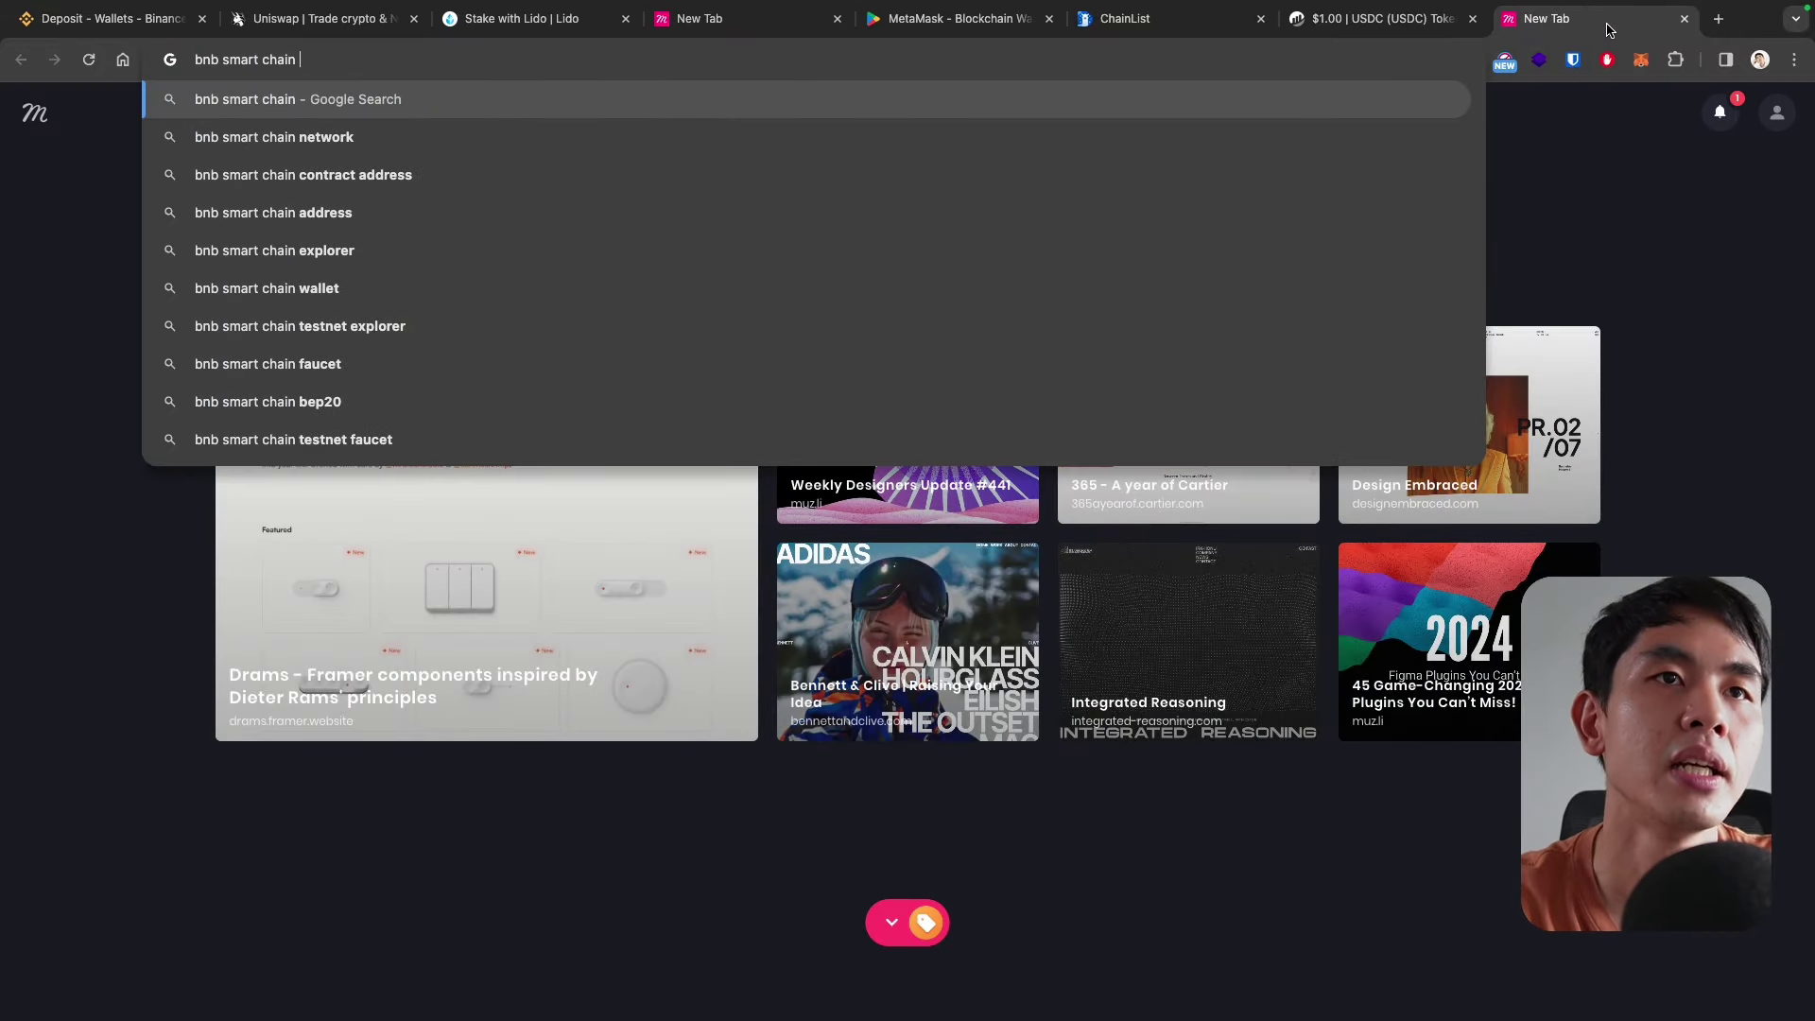
{"action": "key", "text": "Down"}
{"action": "key", "text": "Return"}
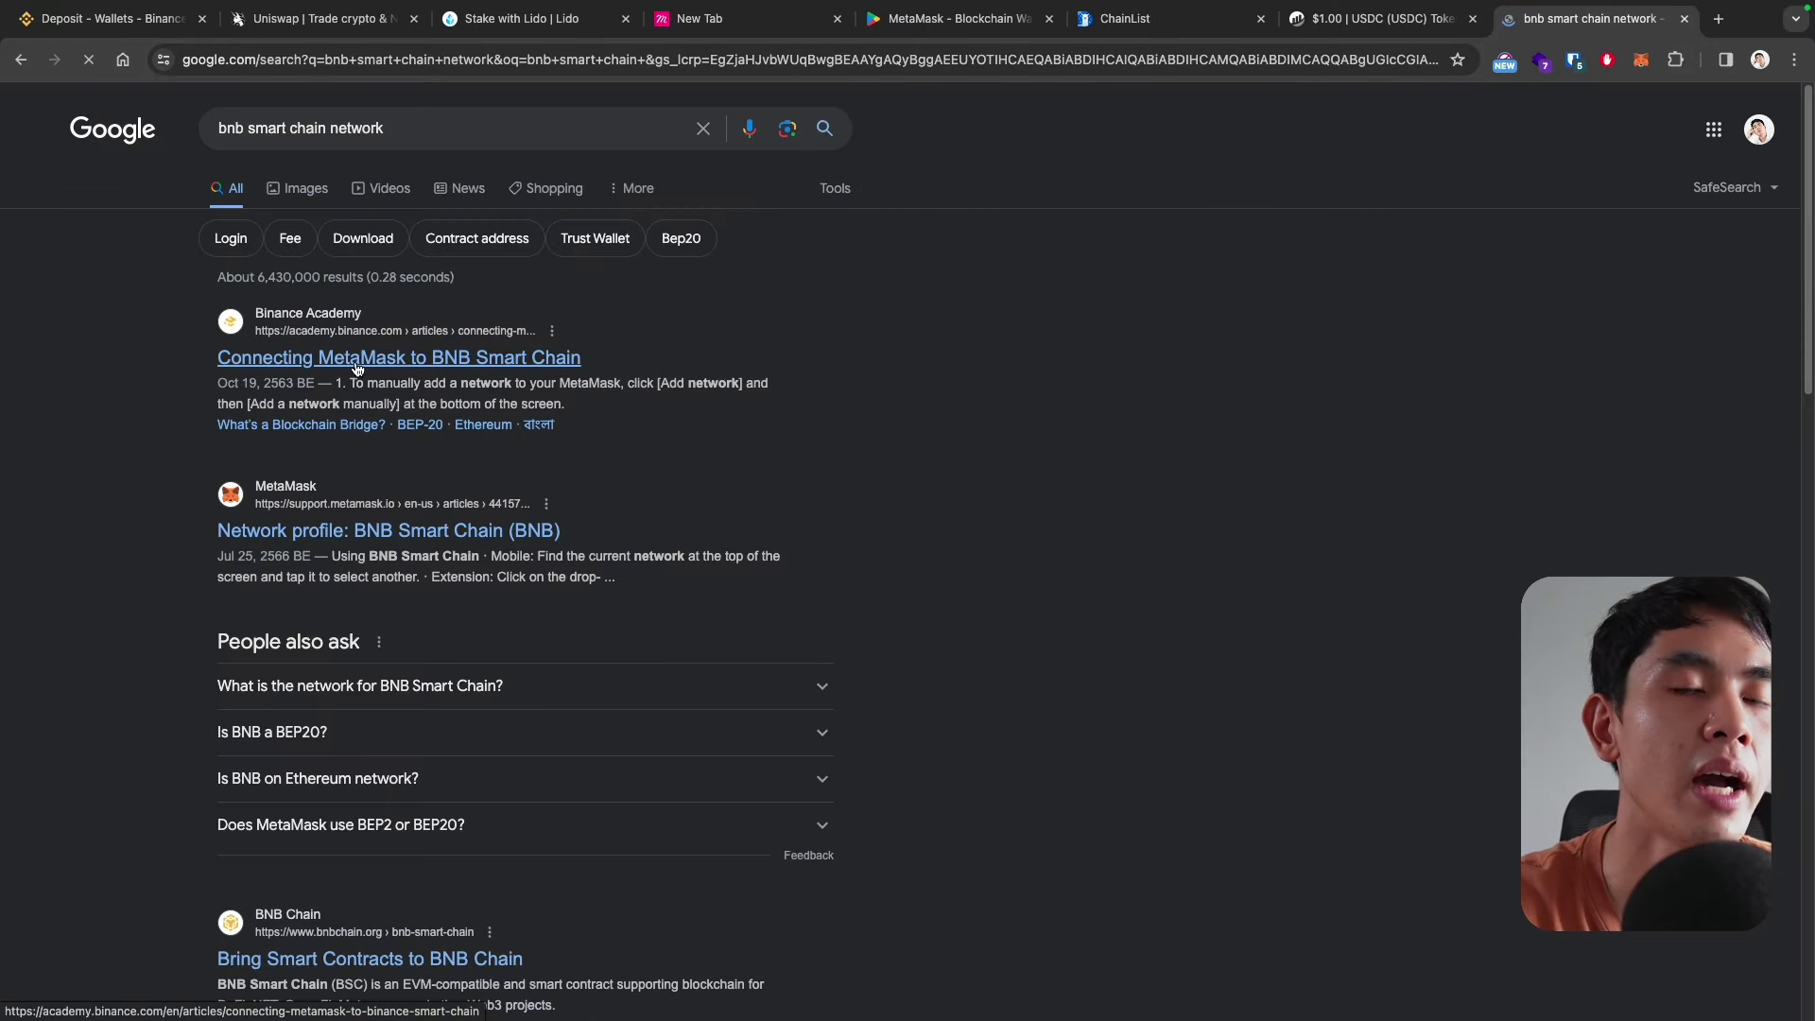
{"action": "left_click", "coordinate": [356, 367]}
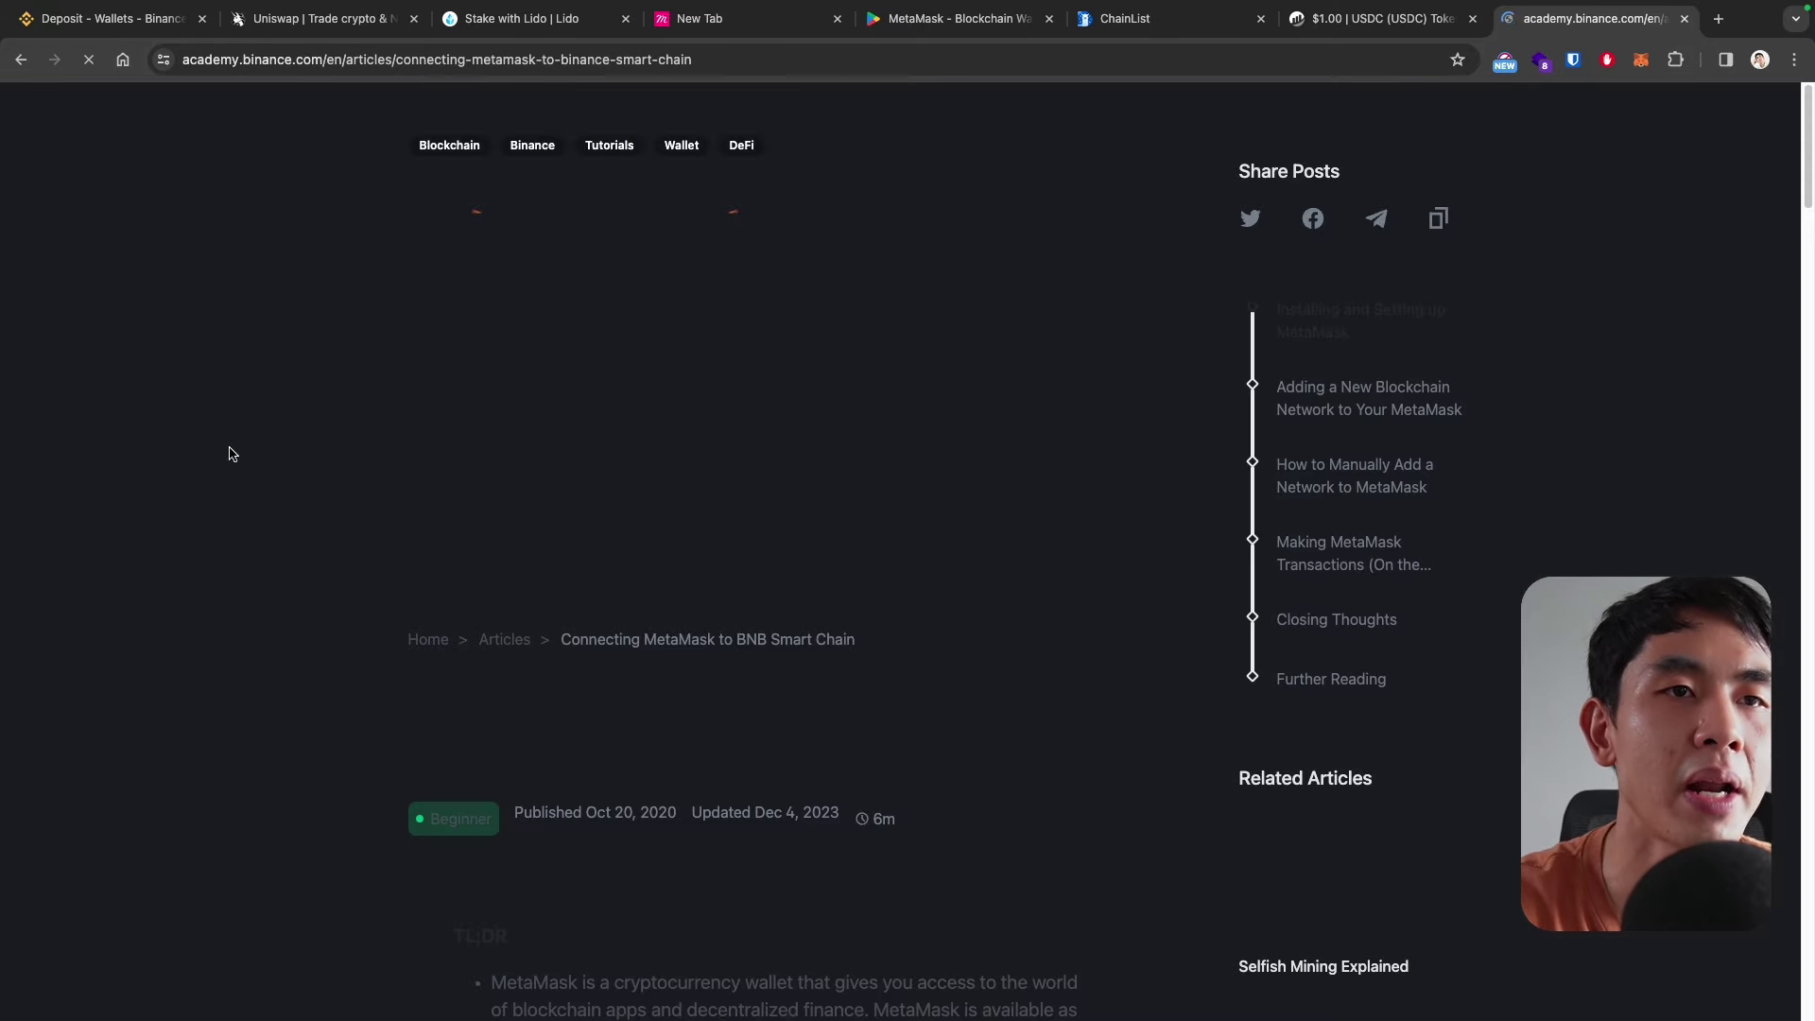
- Read through the article to the BNB Chain network details, covering network name, URL, chain ID and currency symbol
{"action": "scroll", "coordinate": [190, 441], "scroll_direction": "down", "scroll_amount": 5}
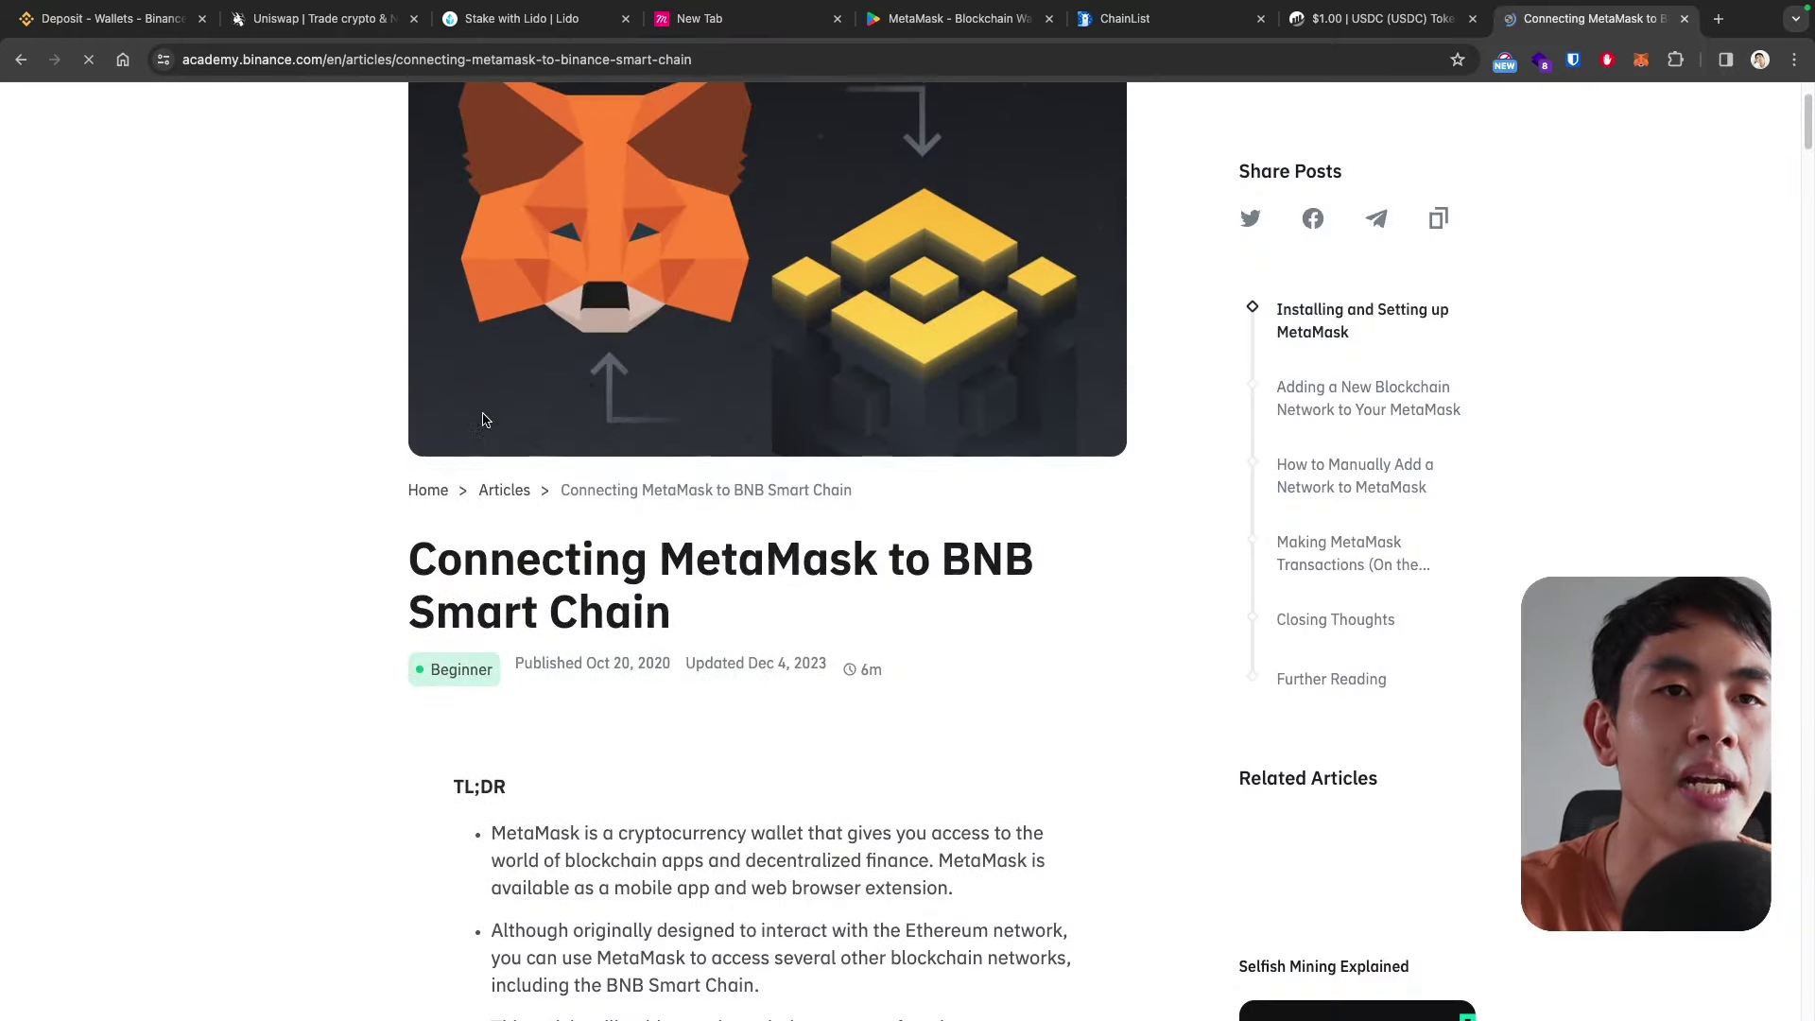
{"action": "scroll", "coordinate": [484, 419], "scroll_direction": "down", "scroll_amount": 15}
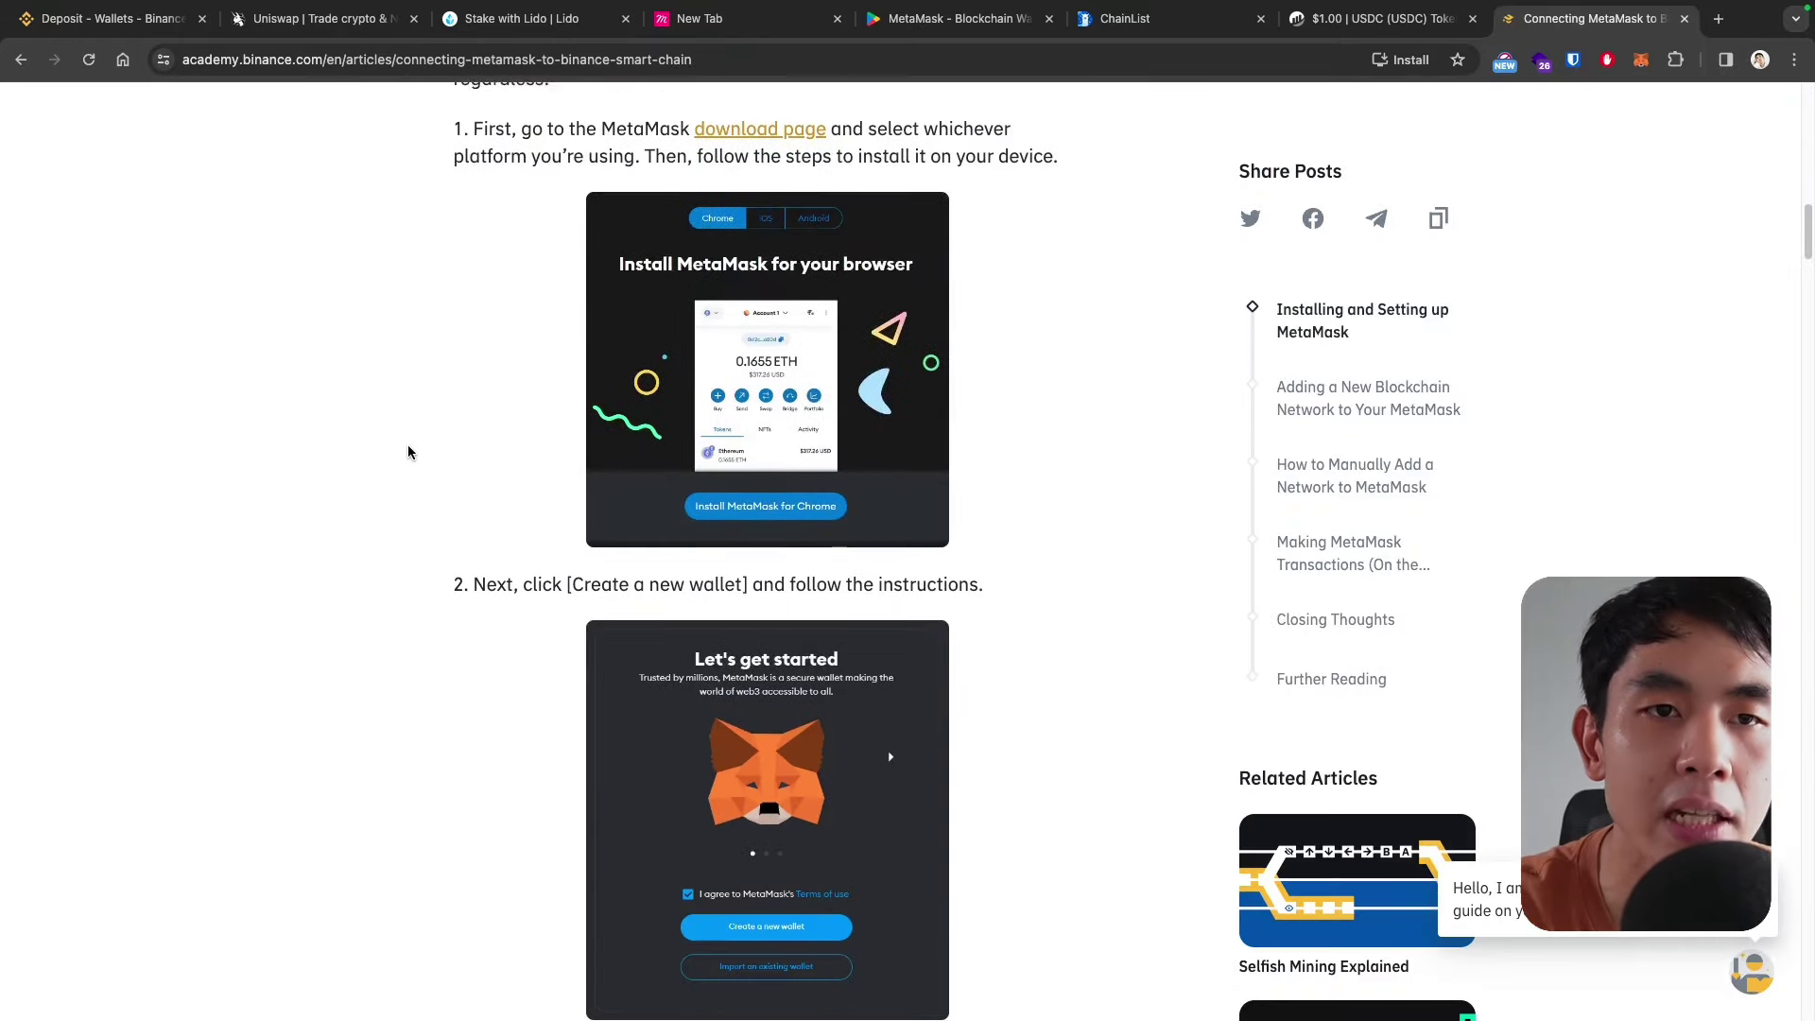
{"action": "scroll", "coordinate": [409, 452], "scroll_direction": "down", "scroll_amount": 20}
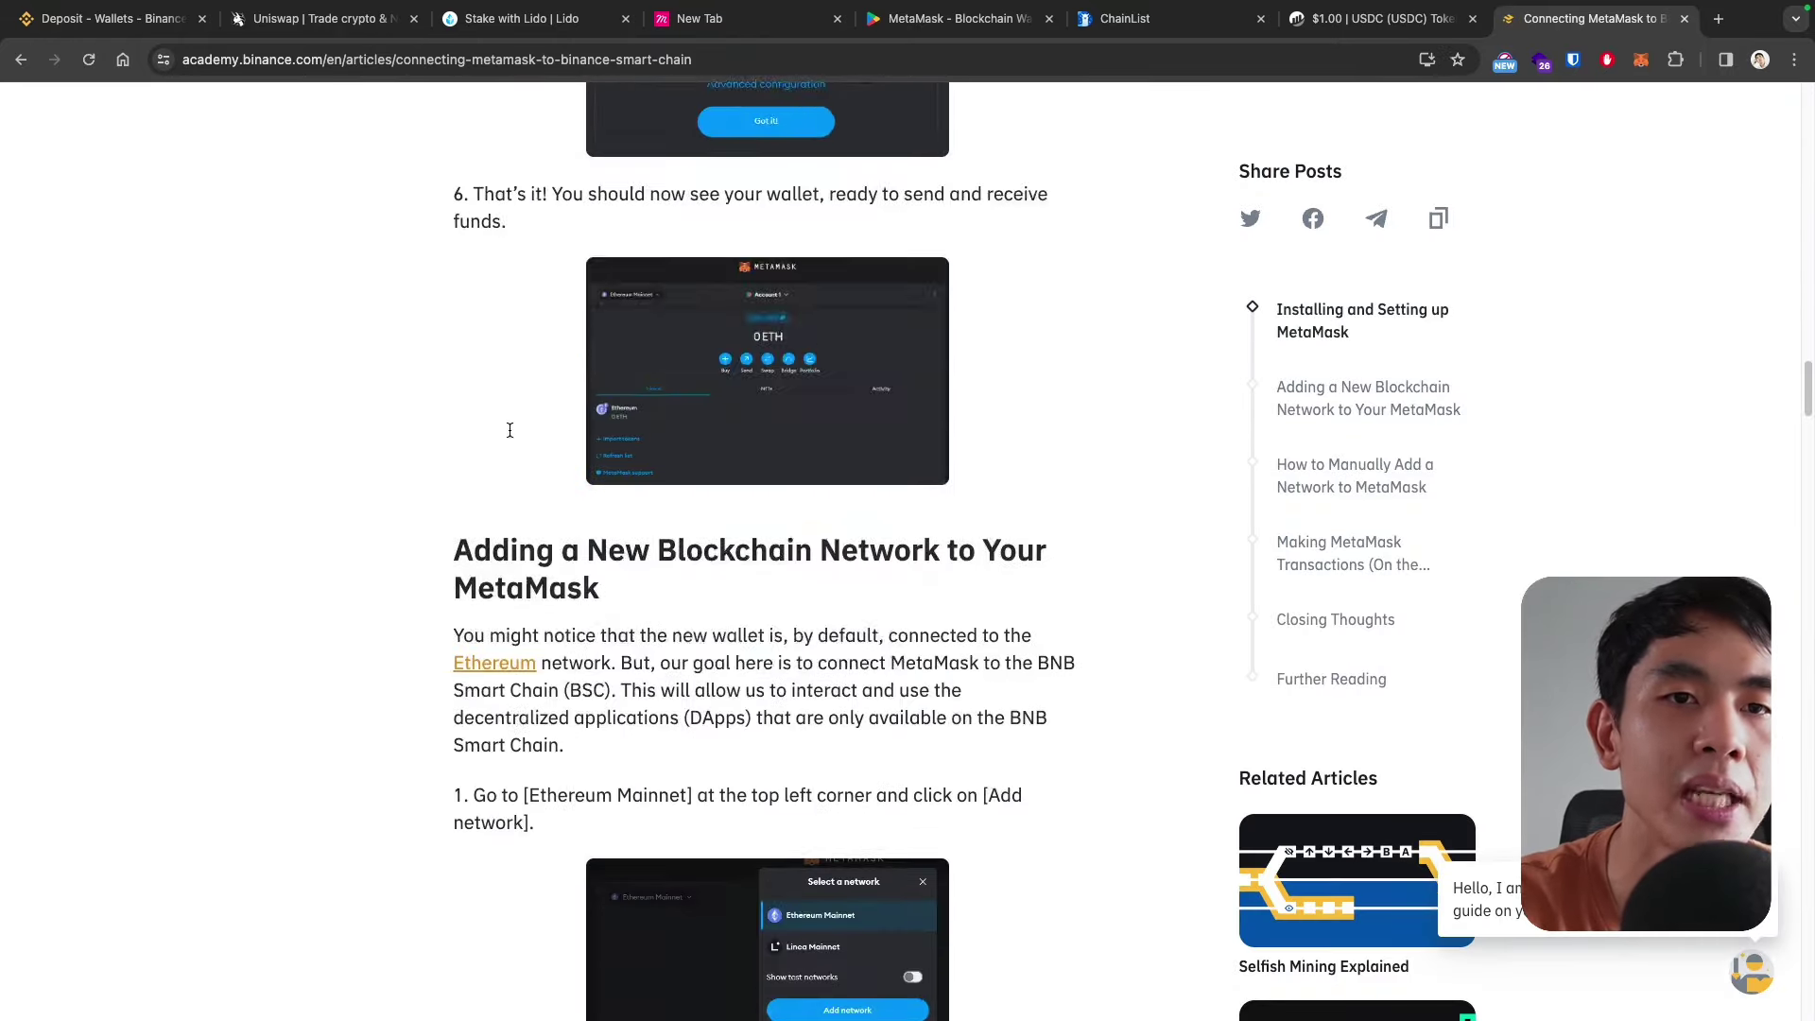
{"action": "scroll", "coordinate": [509, 431], "scroll_direction": "down", "scroll_amount": 15}
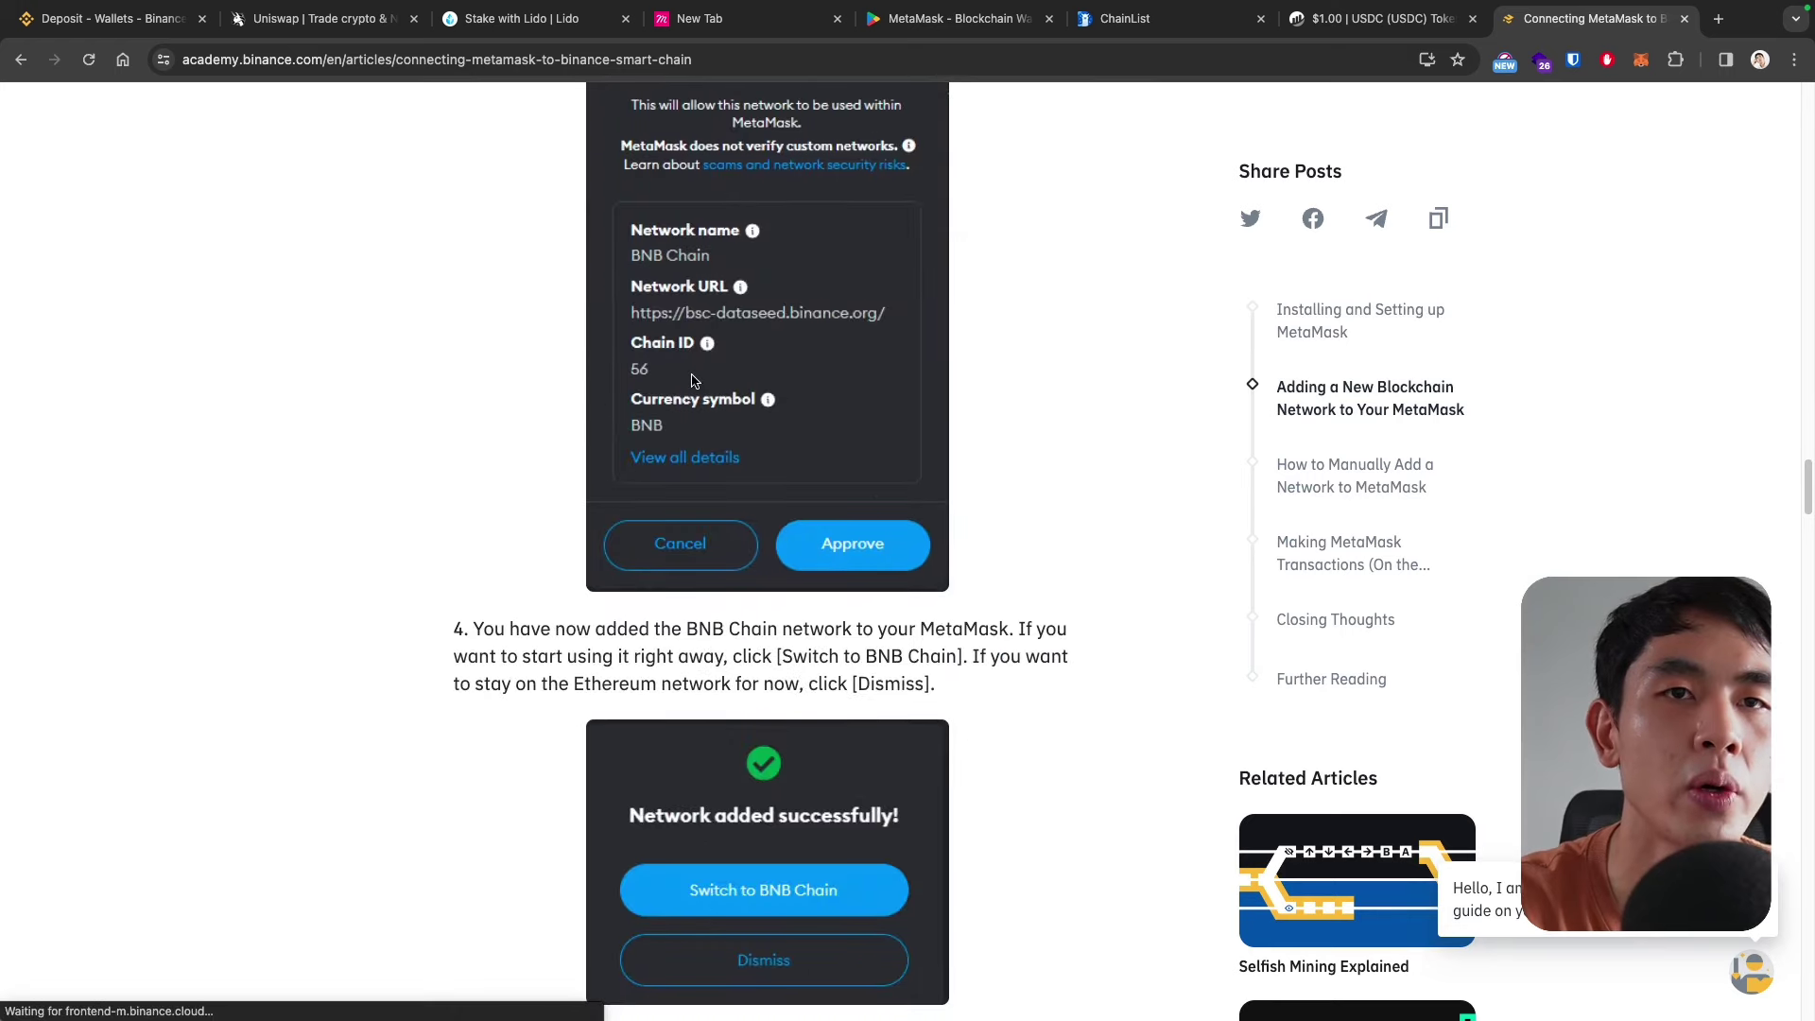
{"action": "scroll", "coordinate": [728, 321], "scroll_direction": "down", "scroll_amount": 1}
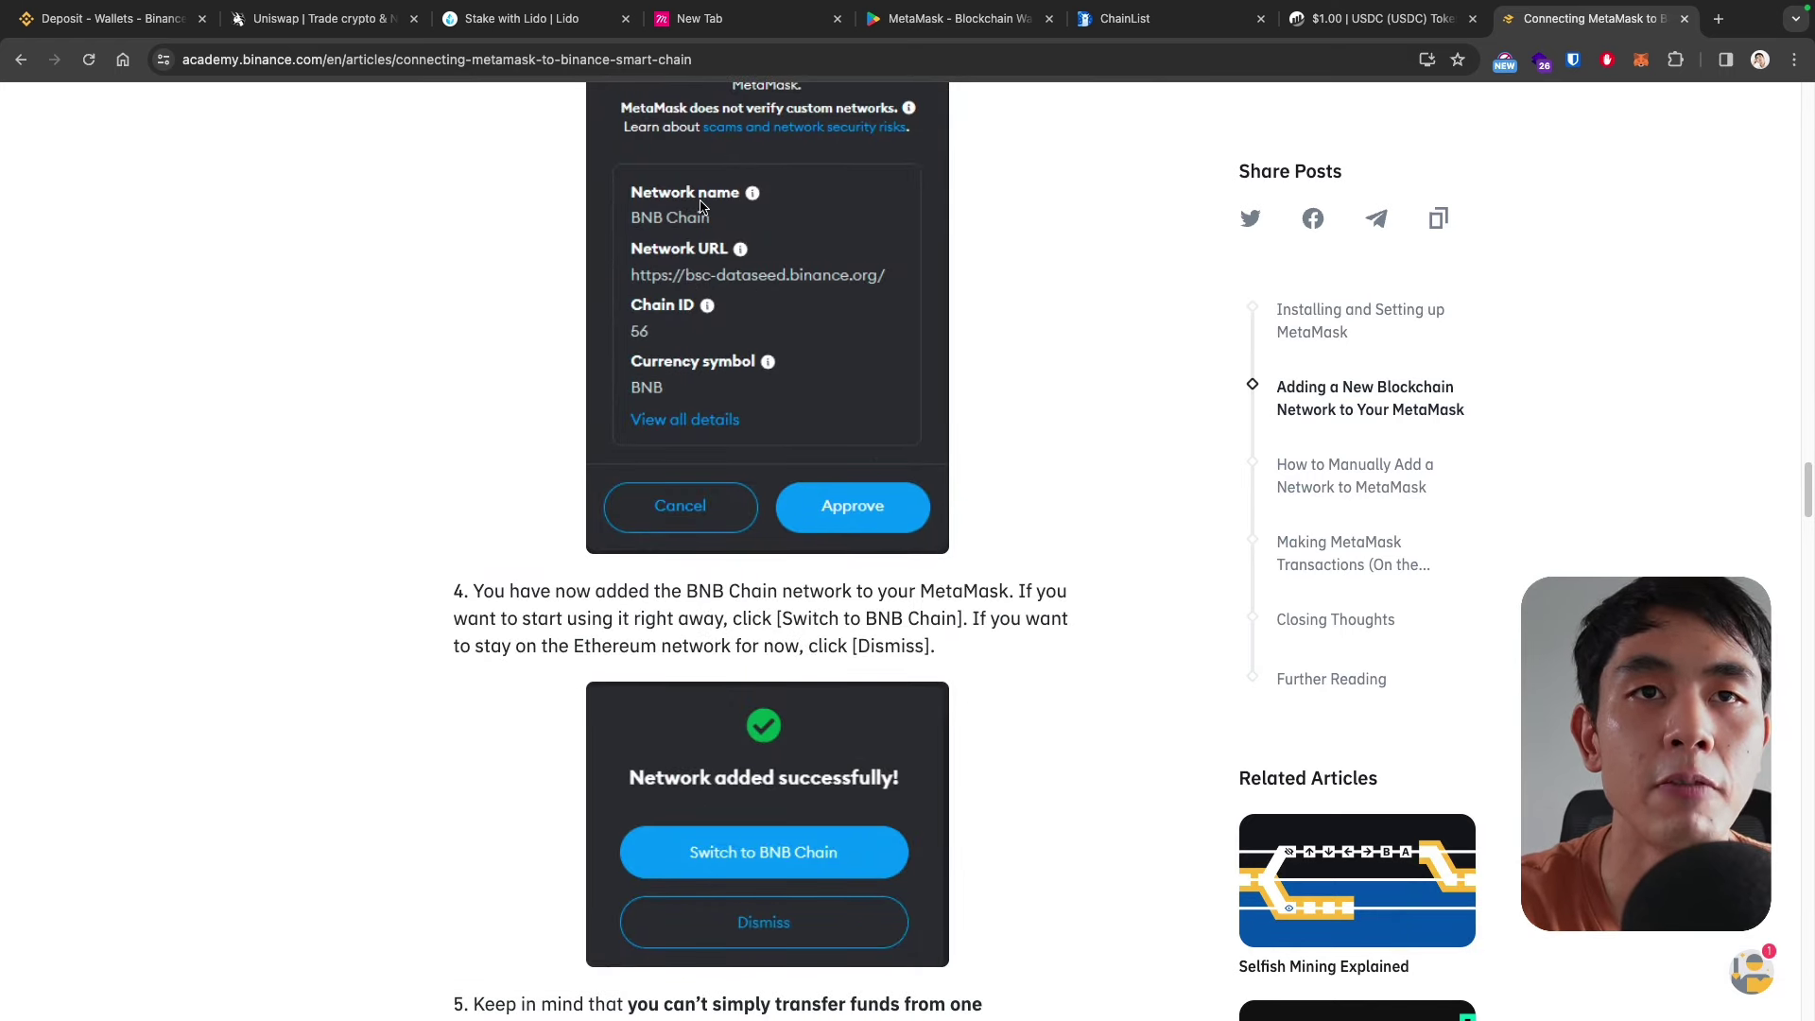
{"action": "scroll", "coordinate": [657, 333], "scroll_direction": "down", "scroll_amount": 1}
{"action": "scroll", "coordinate": [660, 321], "scroll_direction": "down", "scroll_amount": 1}
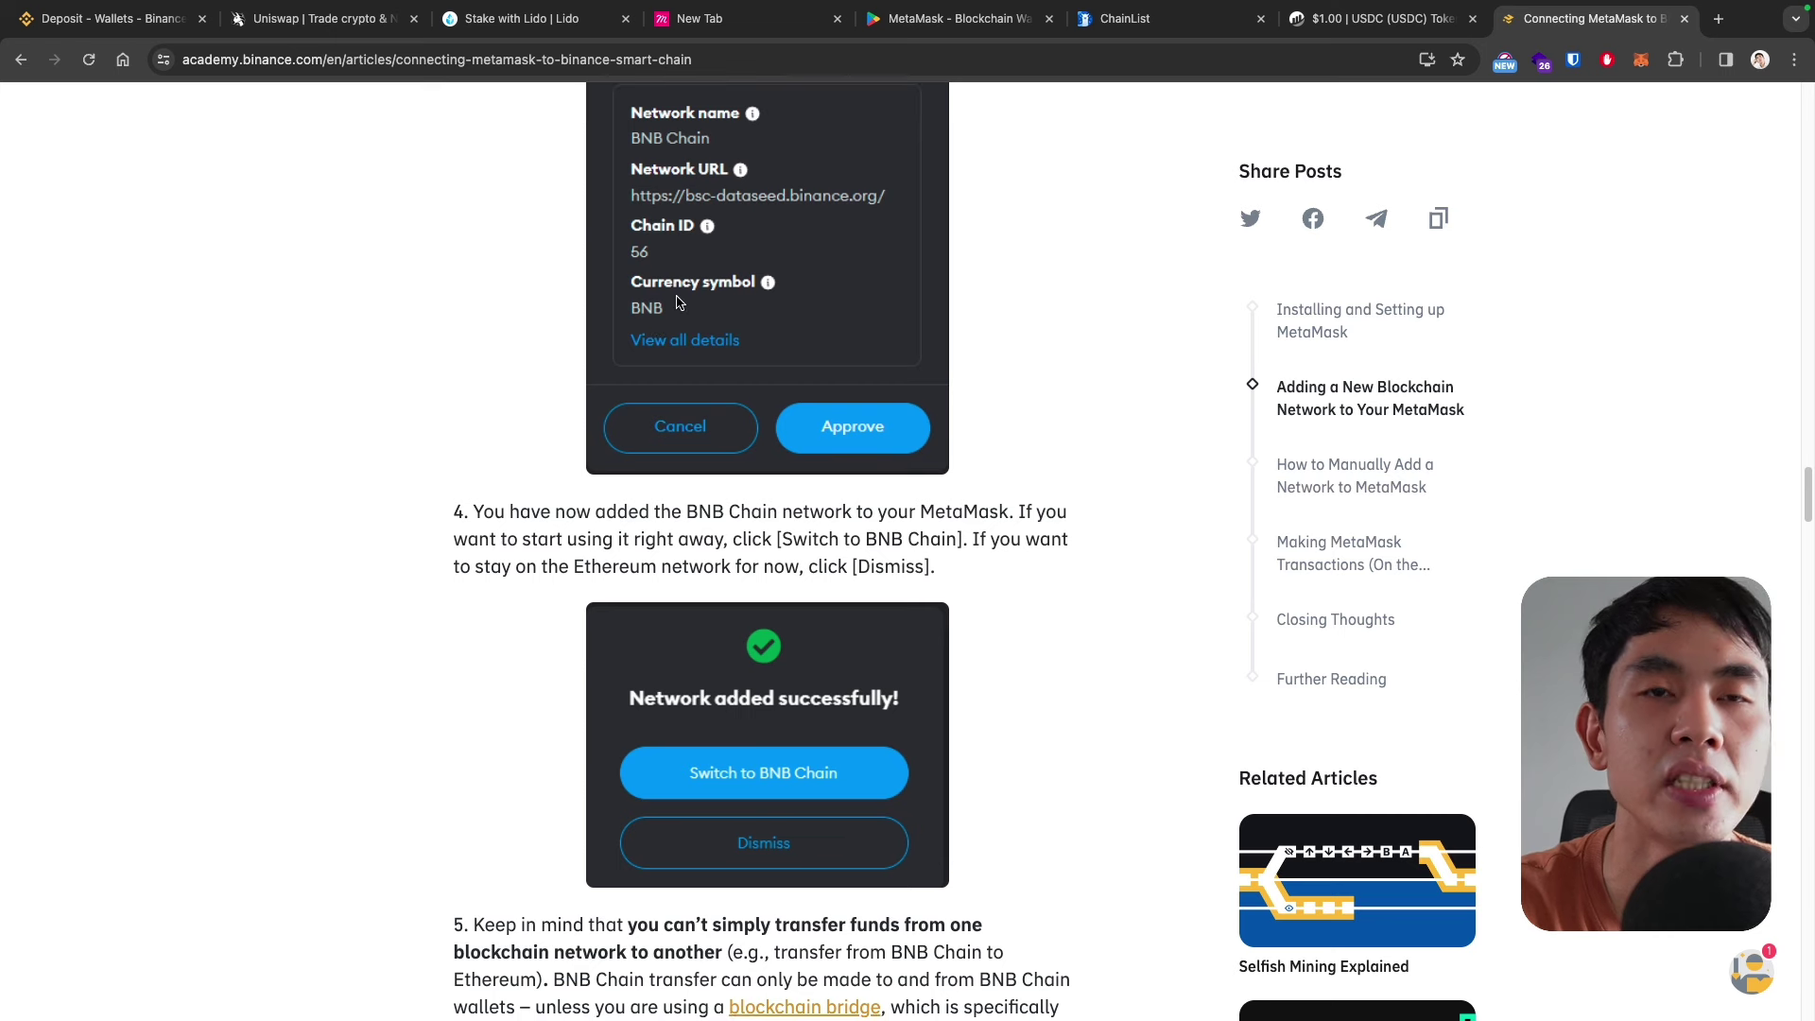
- Read the article's section on manually adding a network to MetaMask, through the BNB Chain Testnet parameters
{"action": "scroll", "coordinate": [671, 283], "scroll_direction": "down", "scroll_amount": 10}
{"action": "scroll", "coordinate": [661, 217], "scroll_direction": "up", "scroll_amount": 8}
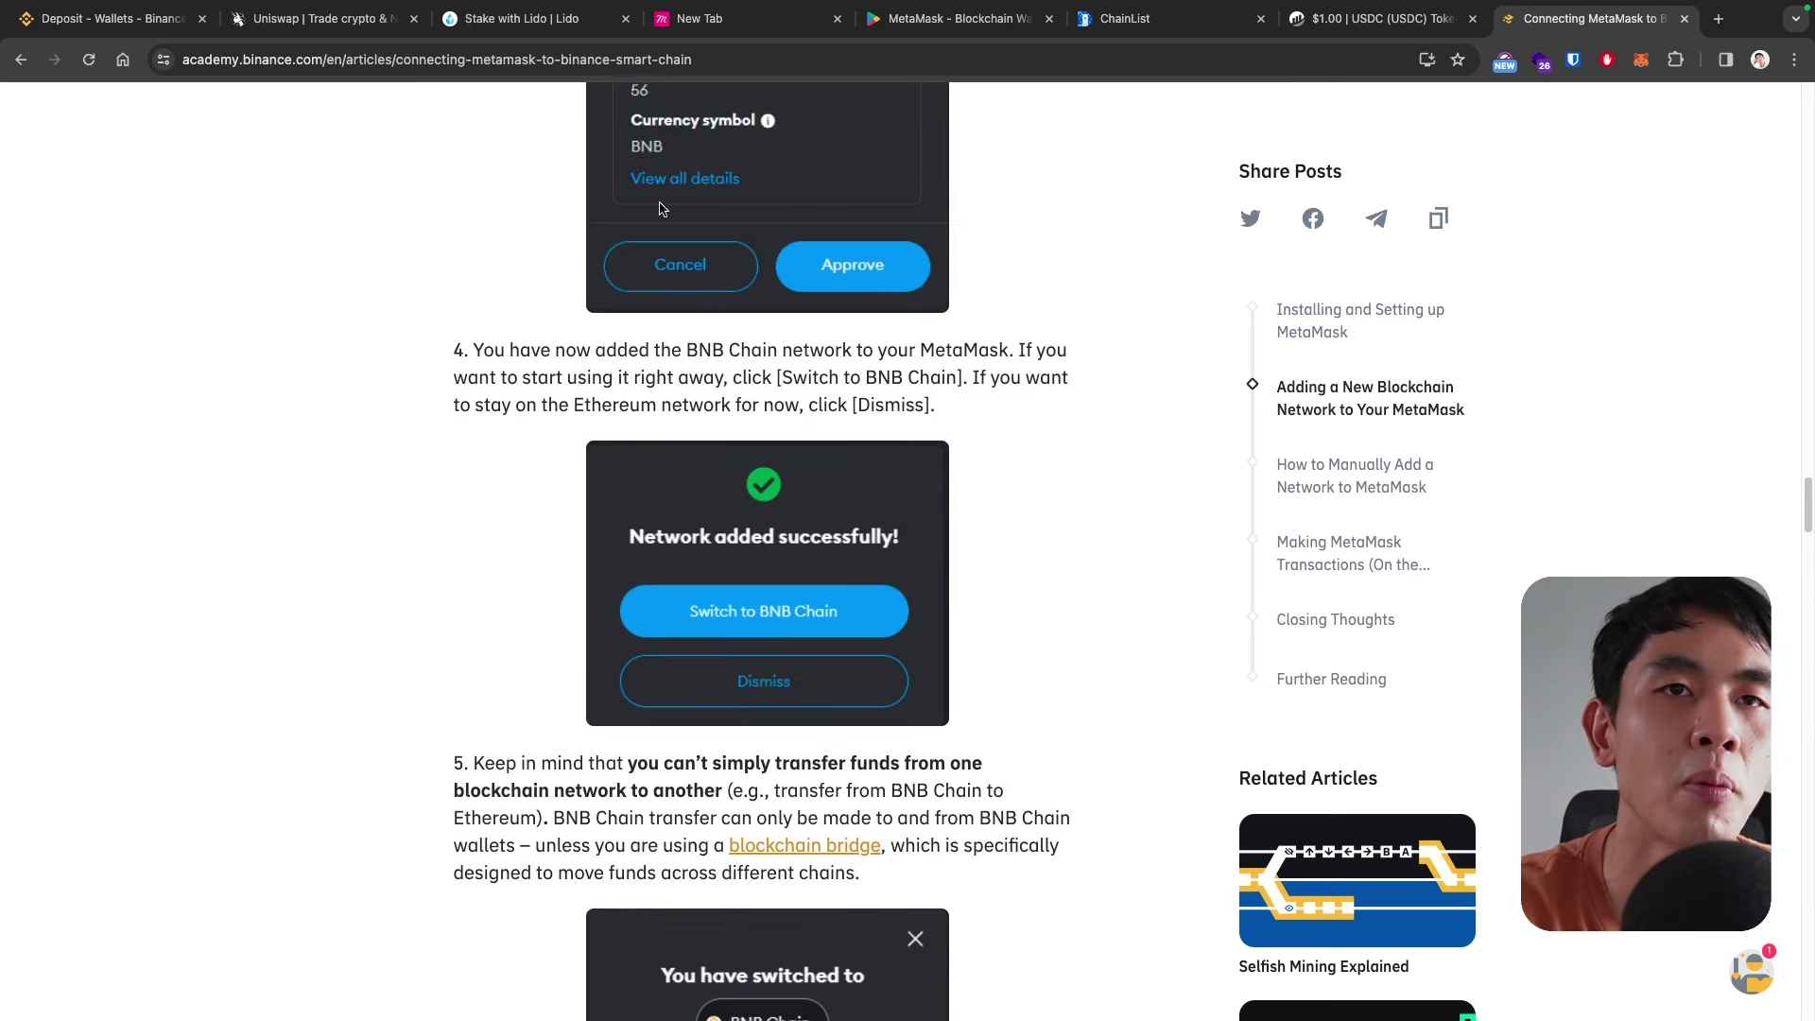
{"action": "scroll", "coordinate": [659, 155], "scroll_direction": "up", "scroll_amount": 1}
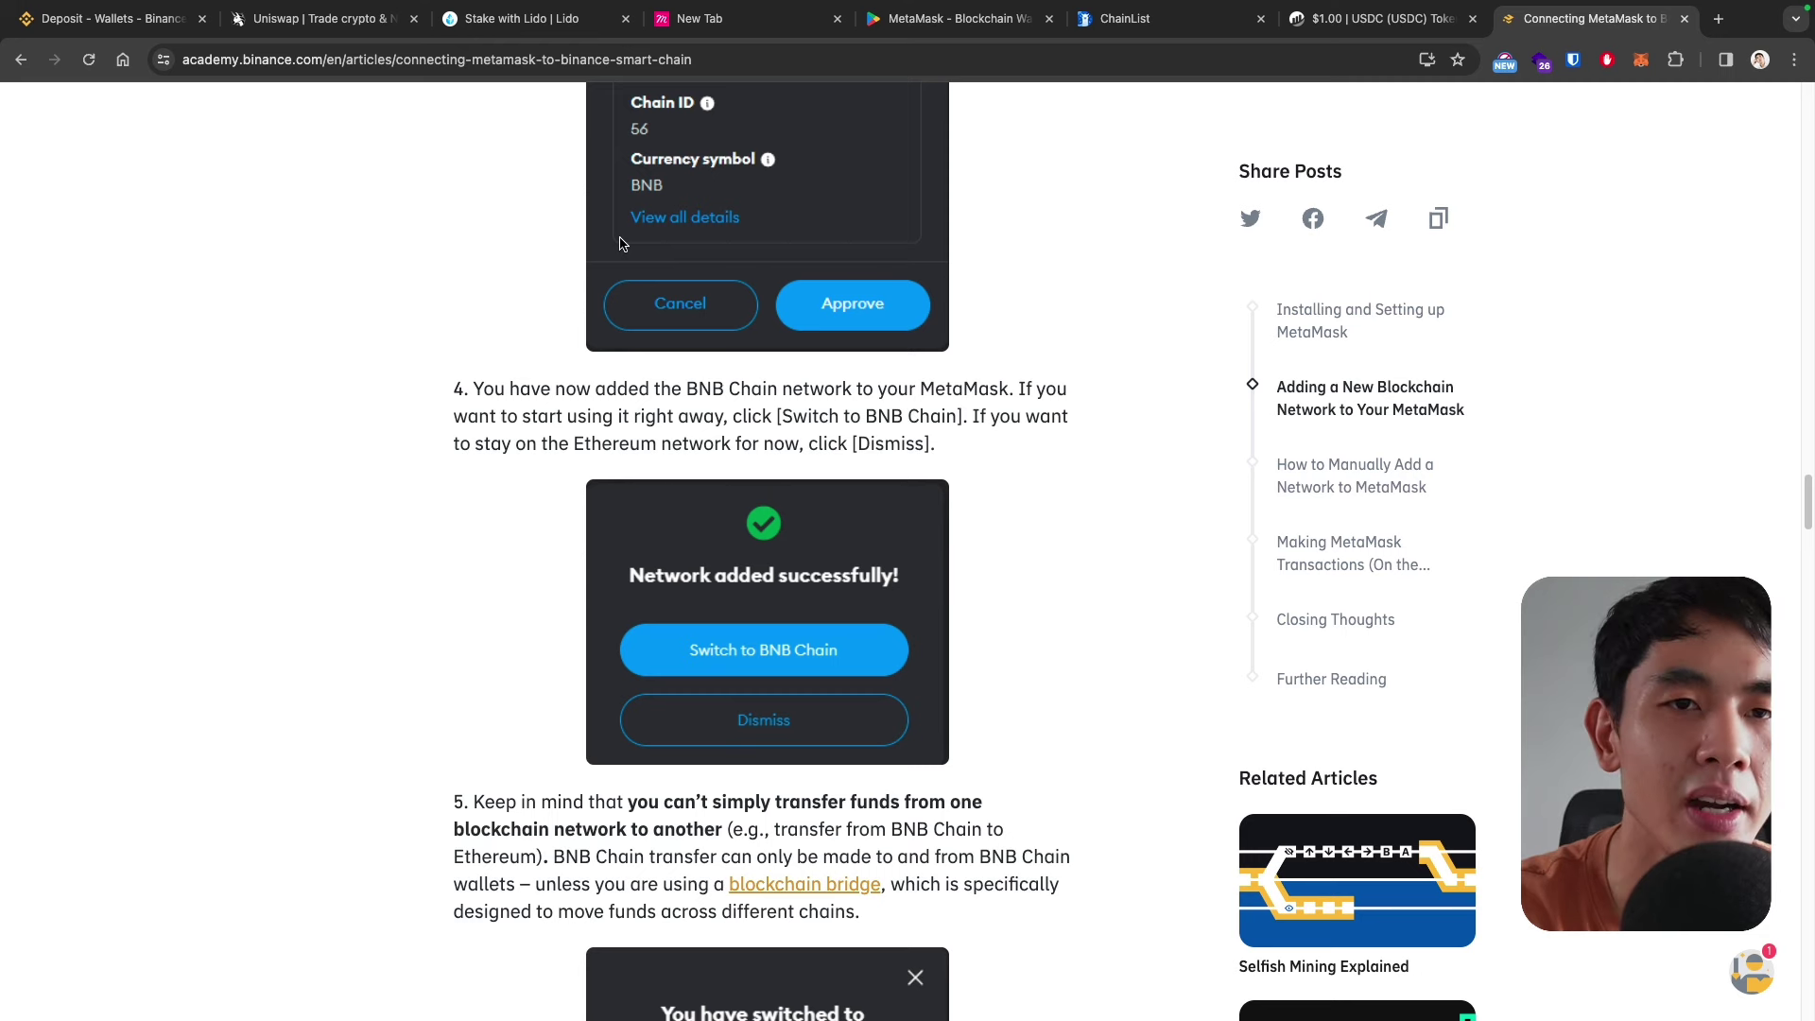
{"action": "scroll", "coordinate": [622, 244], "scroll_direction": "down", "scroll_amount": 18}
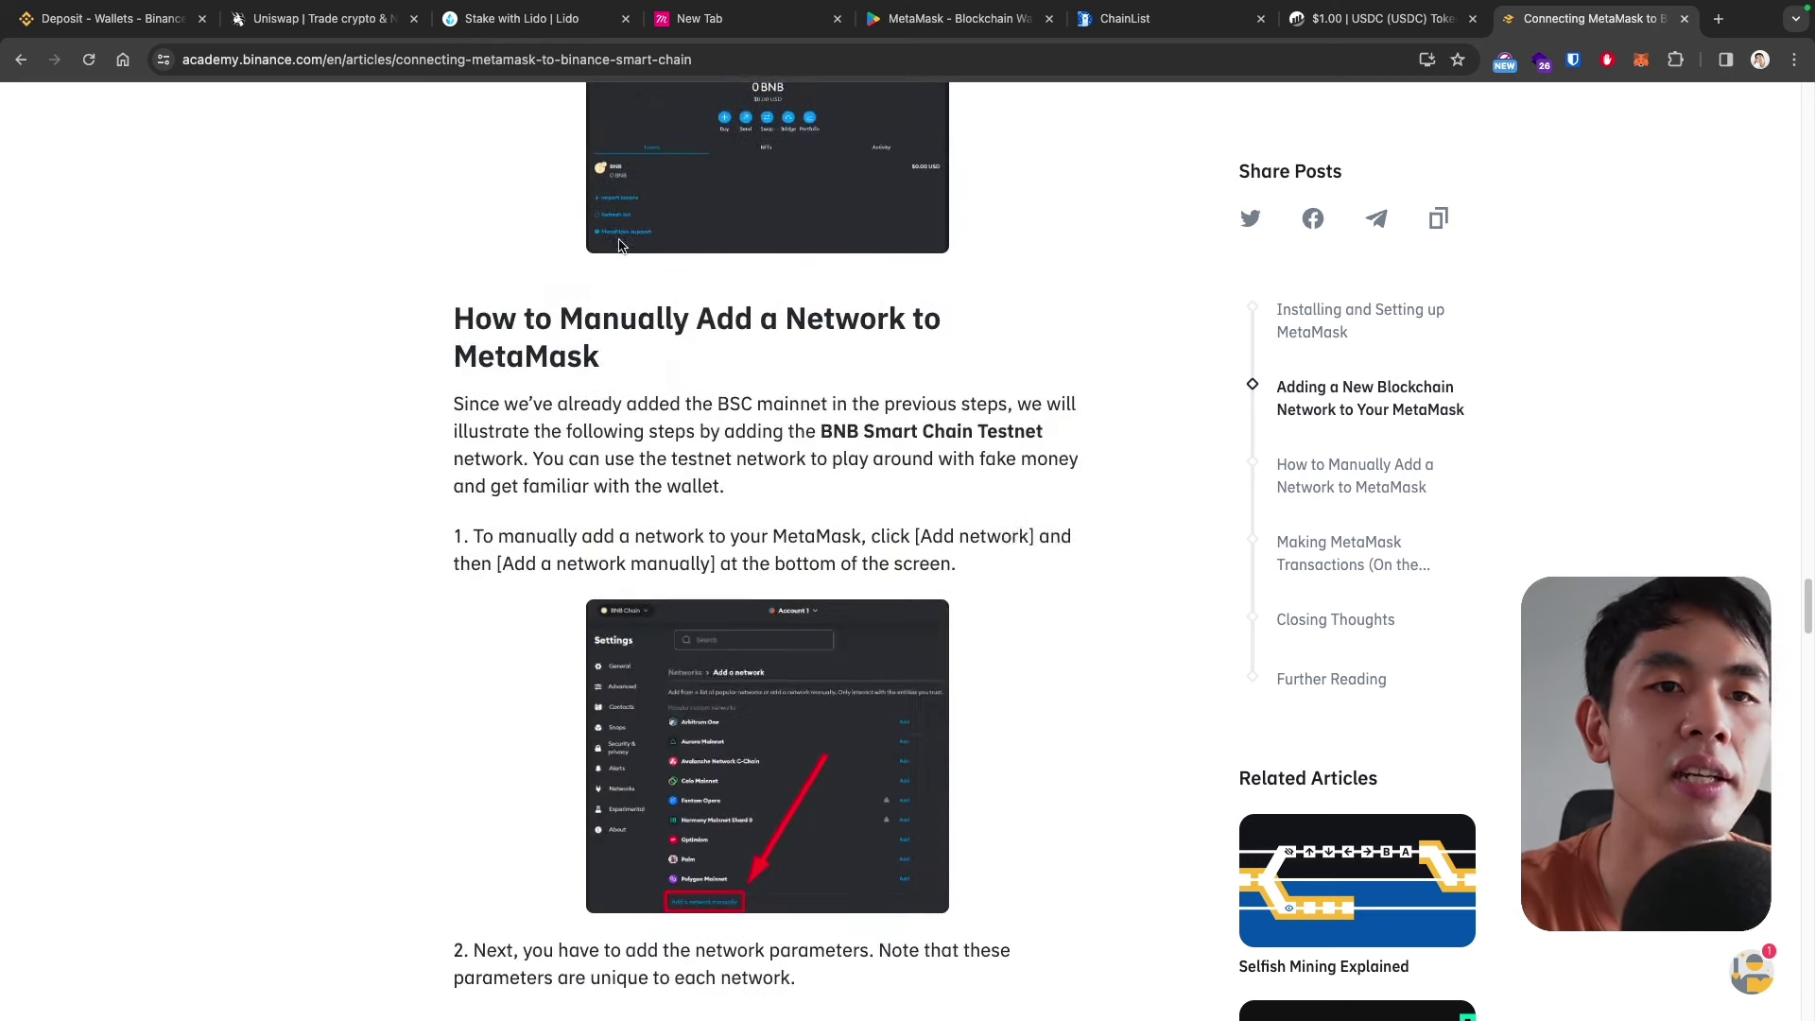
{"action": "scroll", "coordinate": [590, 299], "scroll_direction": "down", "scroll_amount": 4}
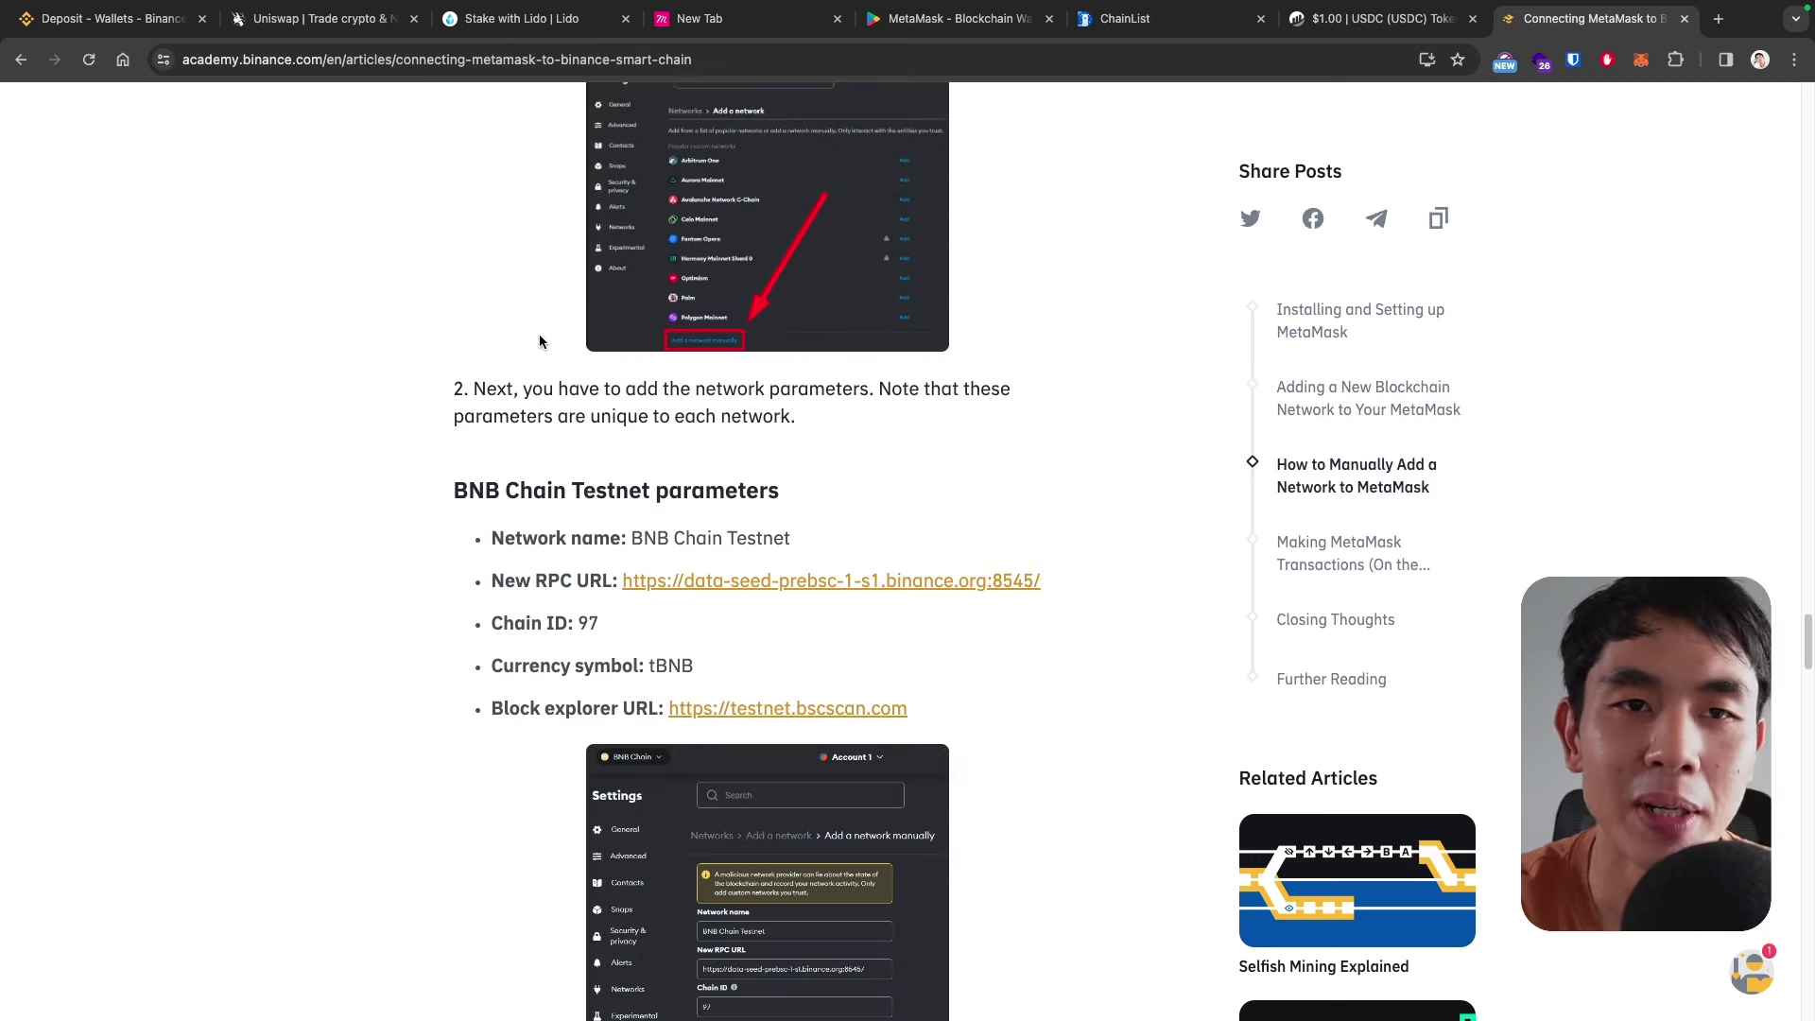
{"action": "scroll", "coordinate": [531, 341], "scroll_direction": "down", "scroll_amount": 1}
{"action": "scroll", "coordinate": [529, 338], "scroll_direction": "down", "scroll_amount": 2}
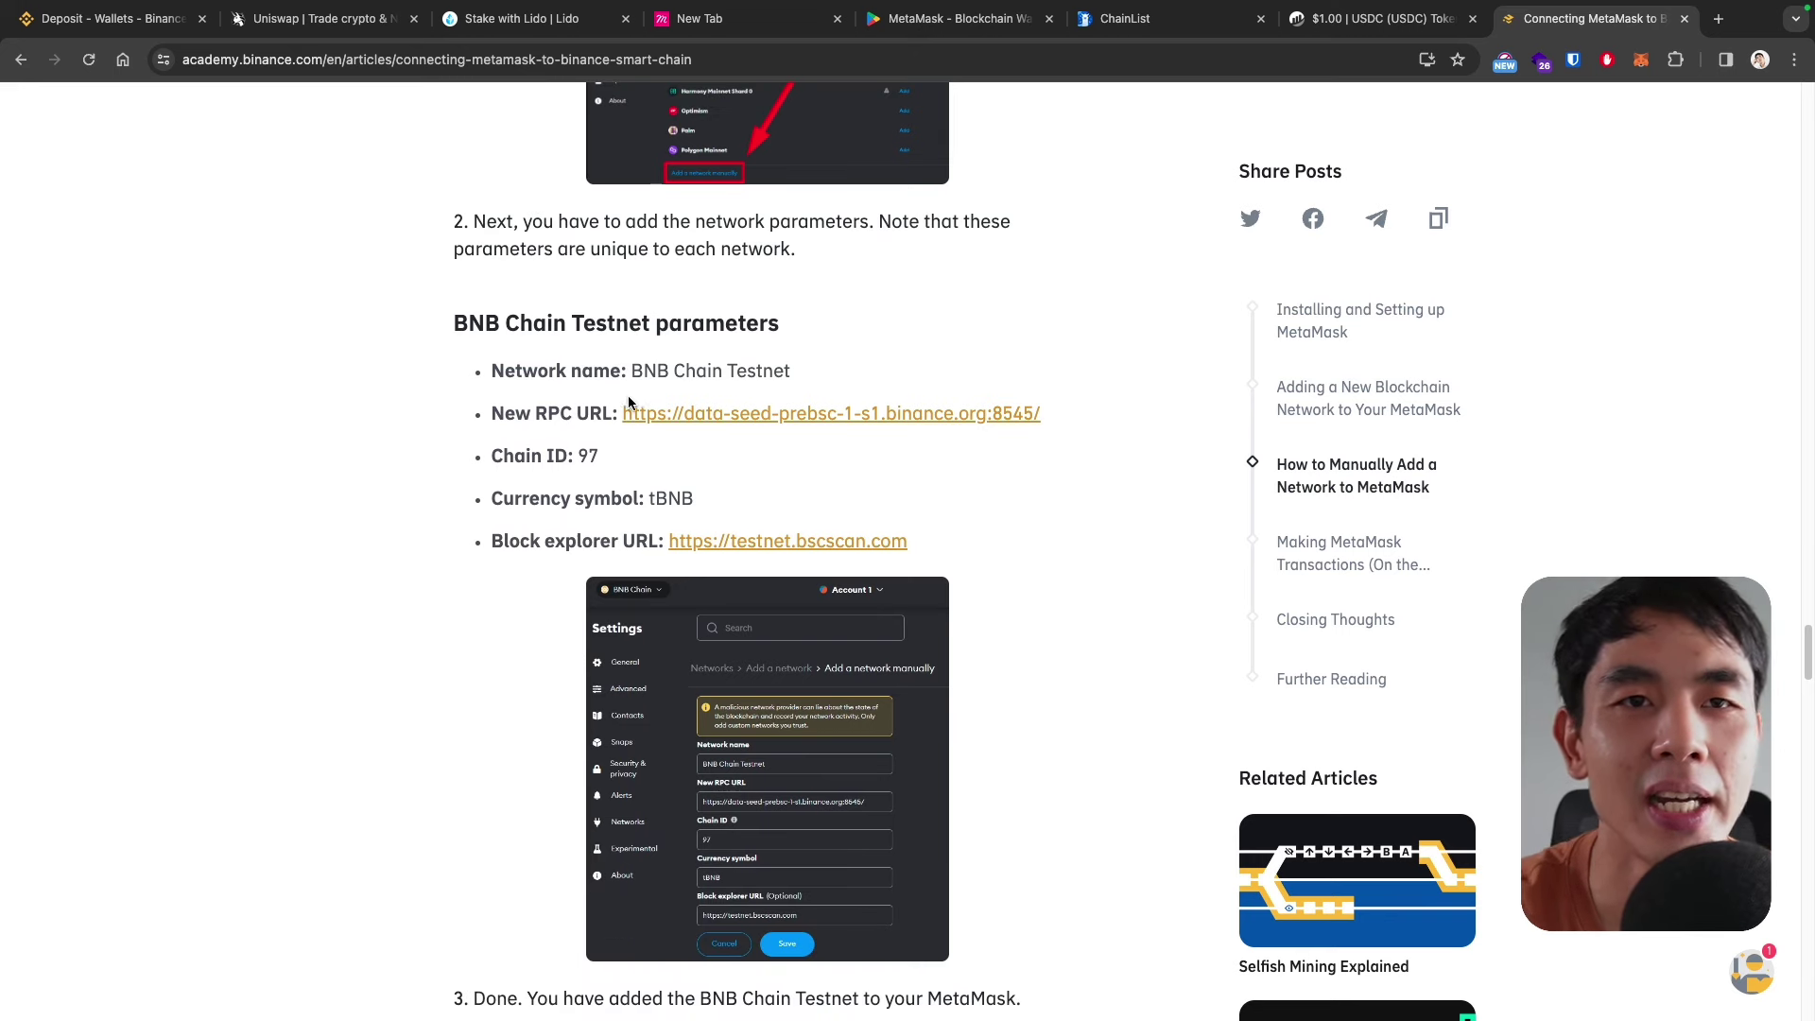
{"action": "double_click", "coordinate": [592, 456]}
{"action": "left_click", "coordinate": [627, 470]}
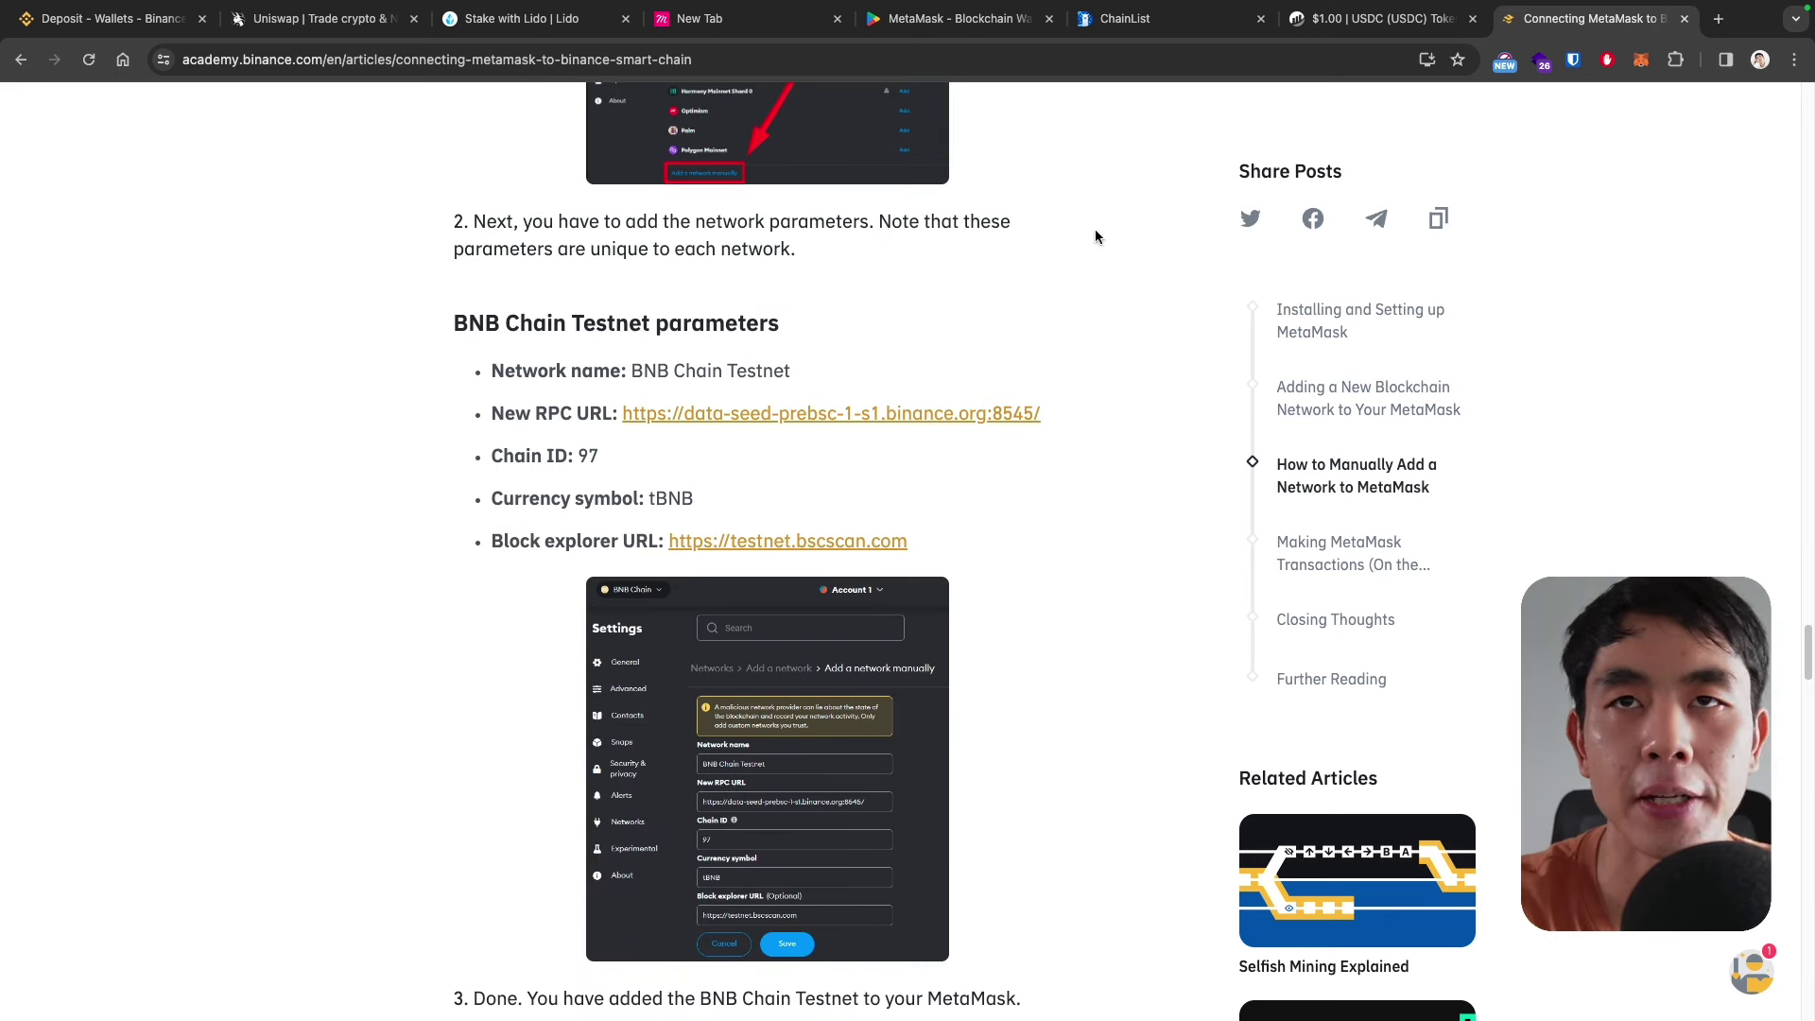
- Open the MetaMask wallet in a new tab and switch it to the Optimism network by searching the networks for "op"
{"action": "left_click", "coordinate": [1717, 20]}
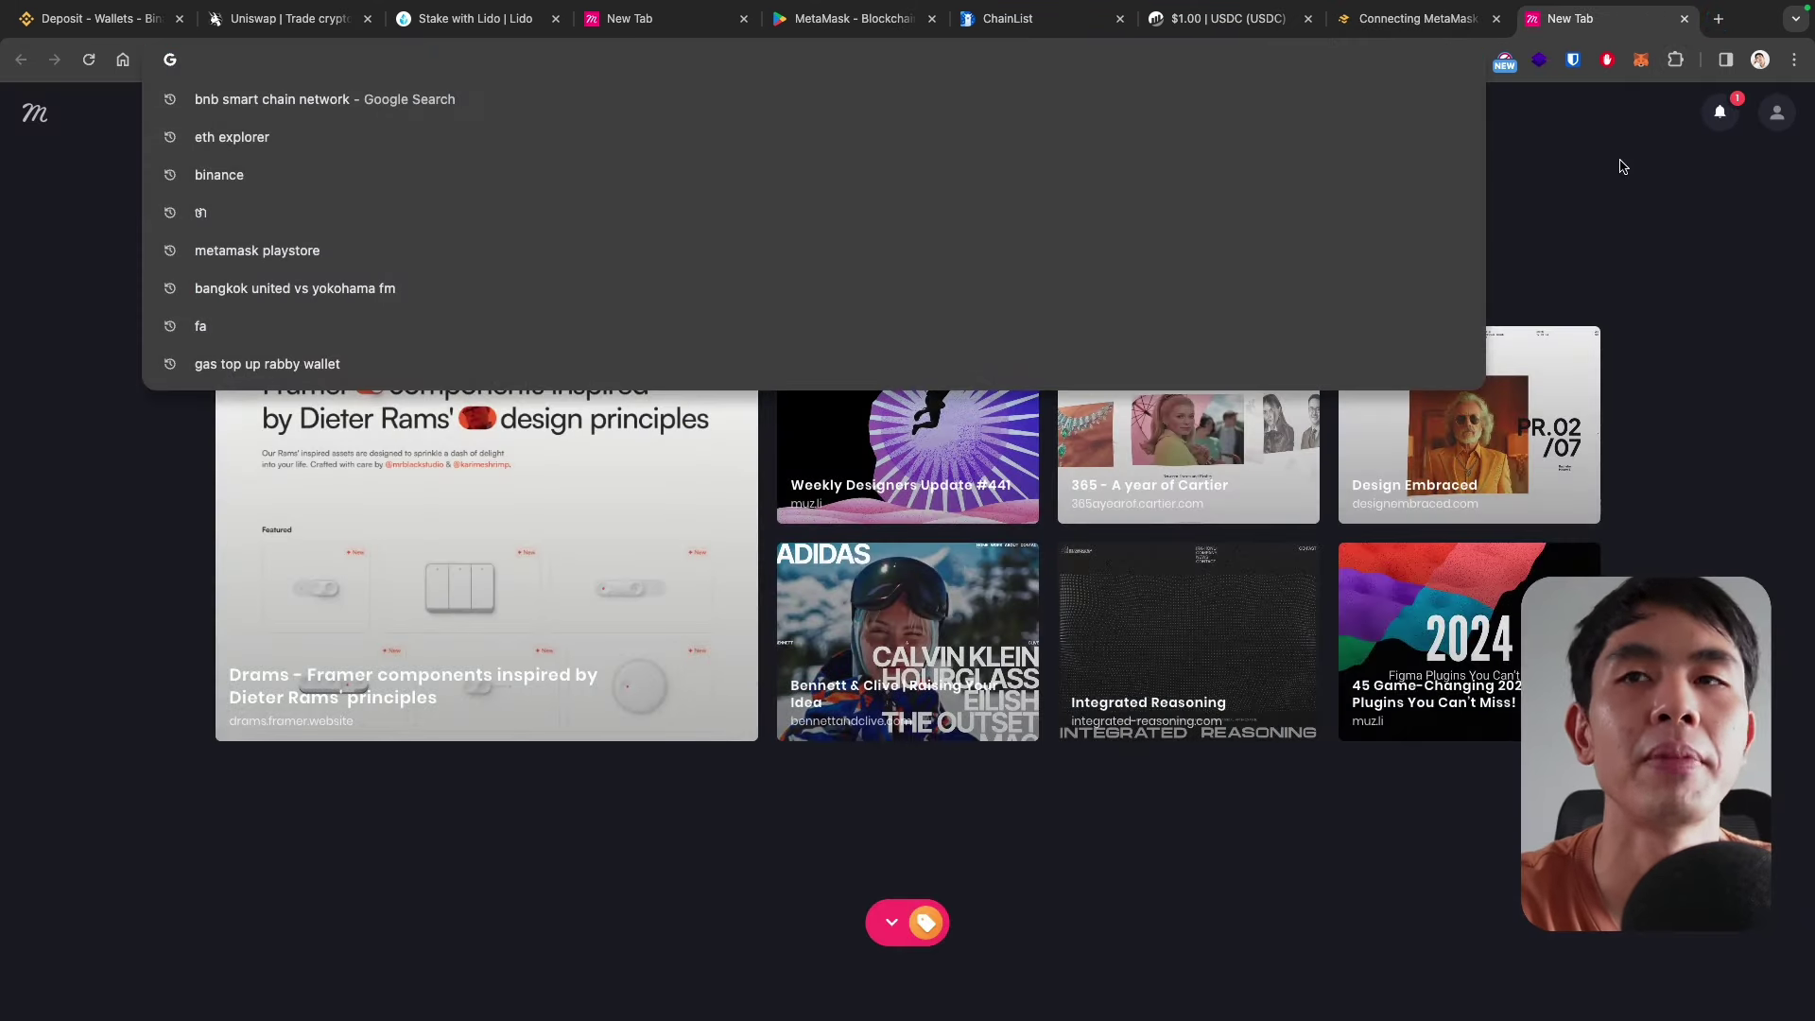
{"action": "left_click", "coordinate": [1649, 184]}
{"action": "left_click", "coordinate": [1641, 60]}
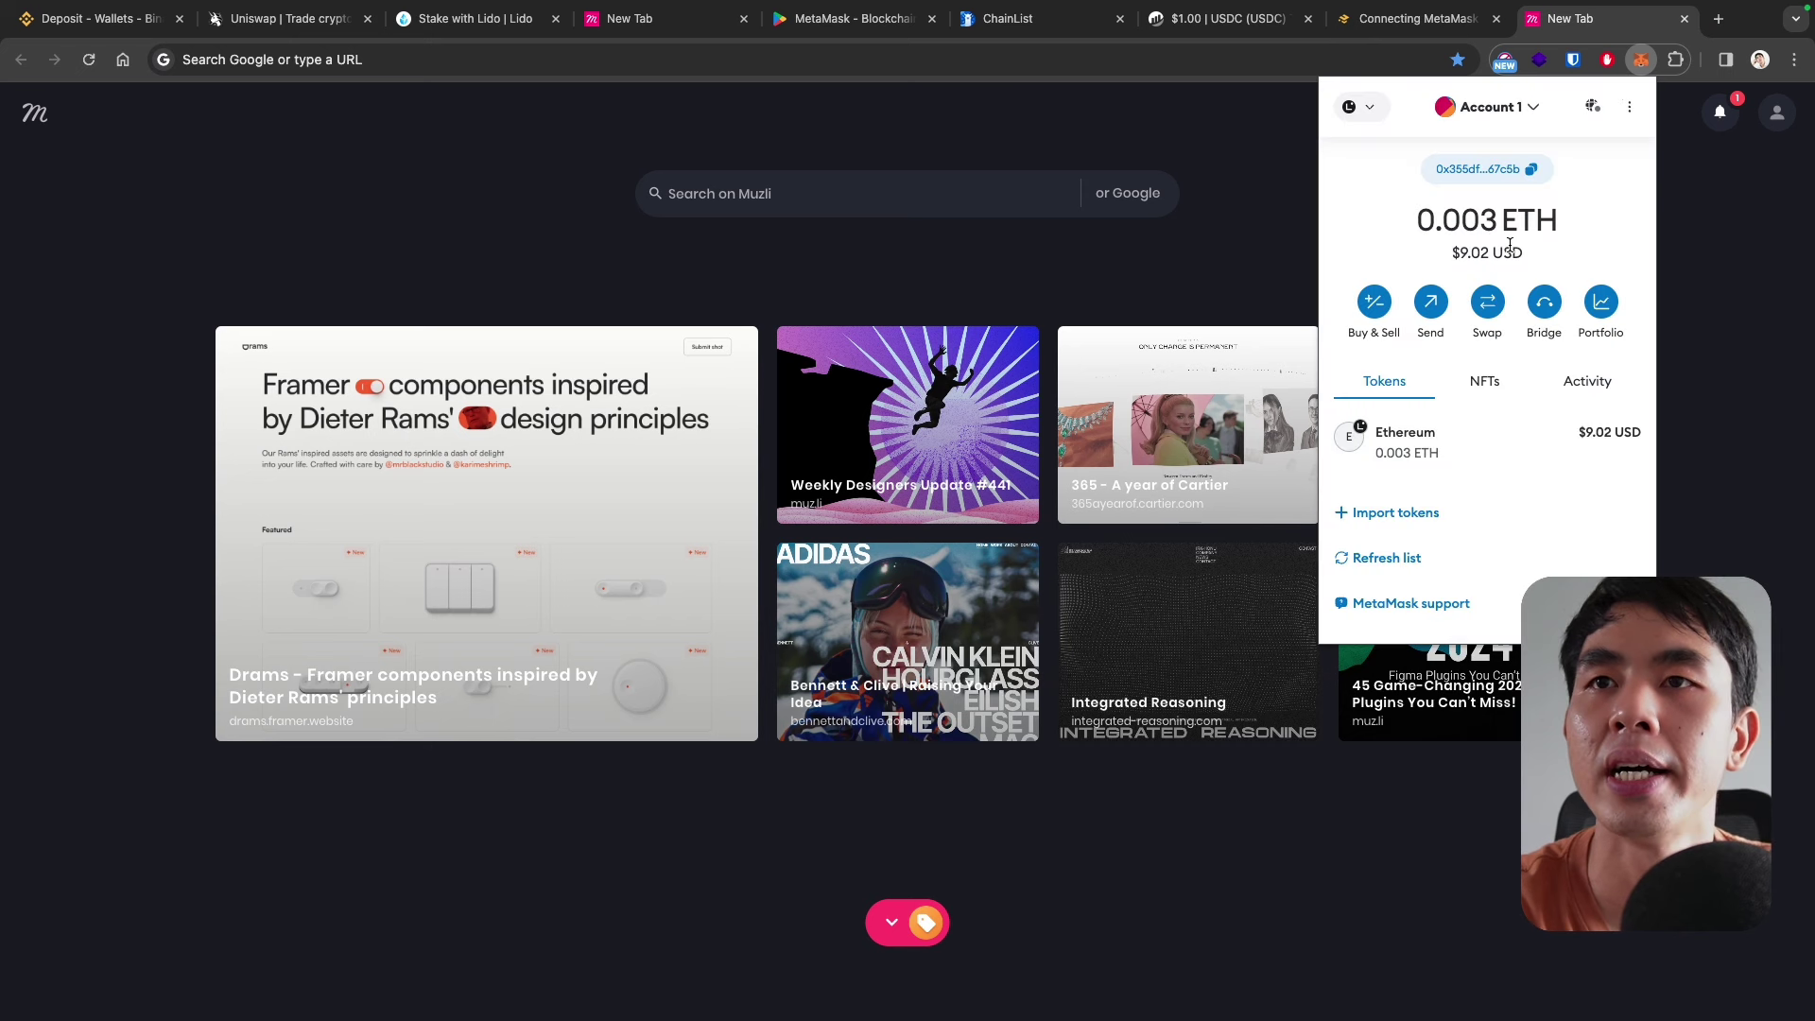
{"action": "left_click", "coordinate": [1358, 107]}
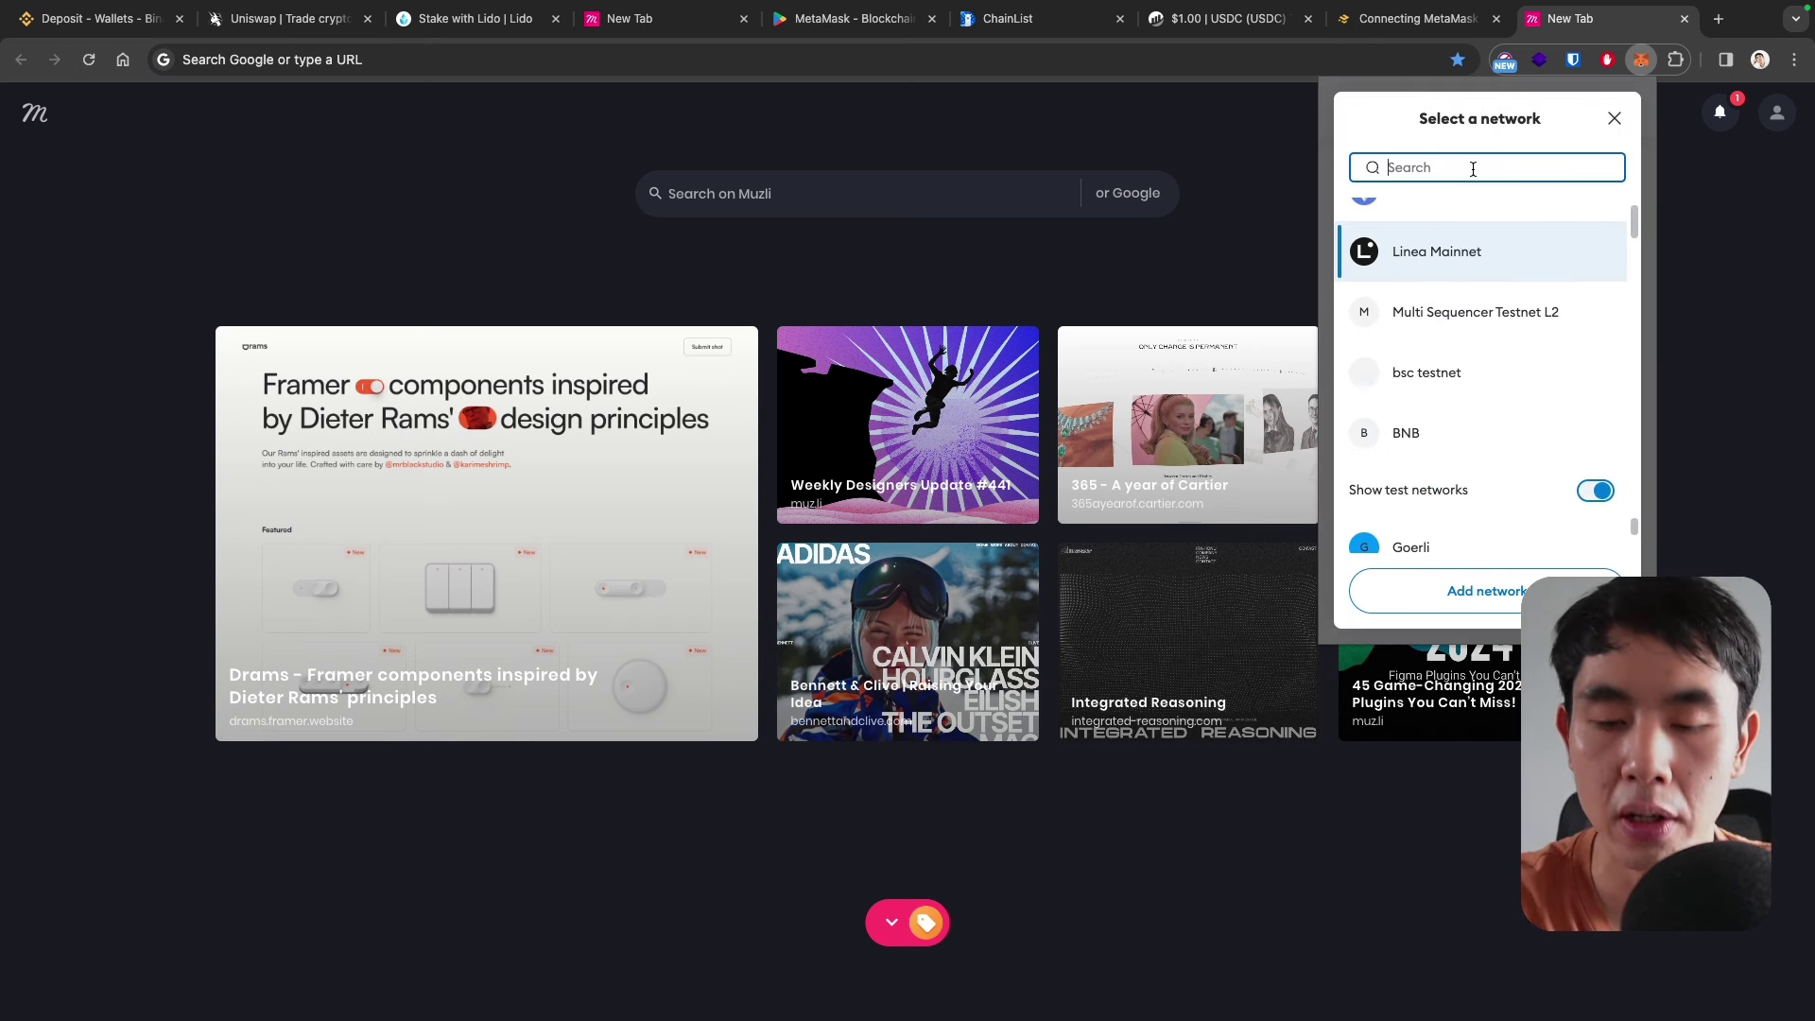
{"action": "type", "text": "op"}
{"action": "left_click", "coordinate": [1461, 221]}
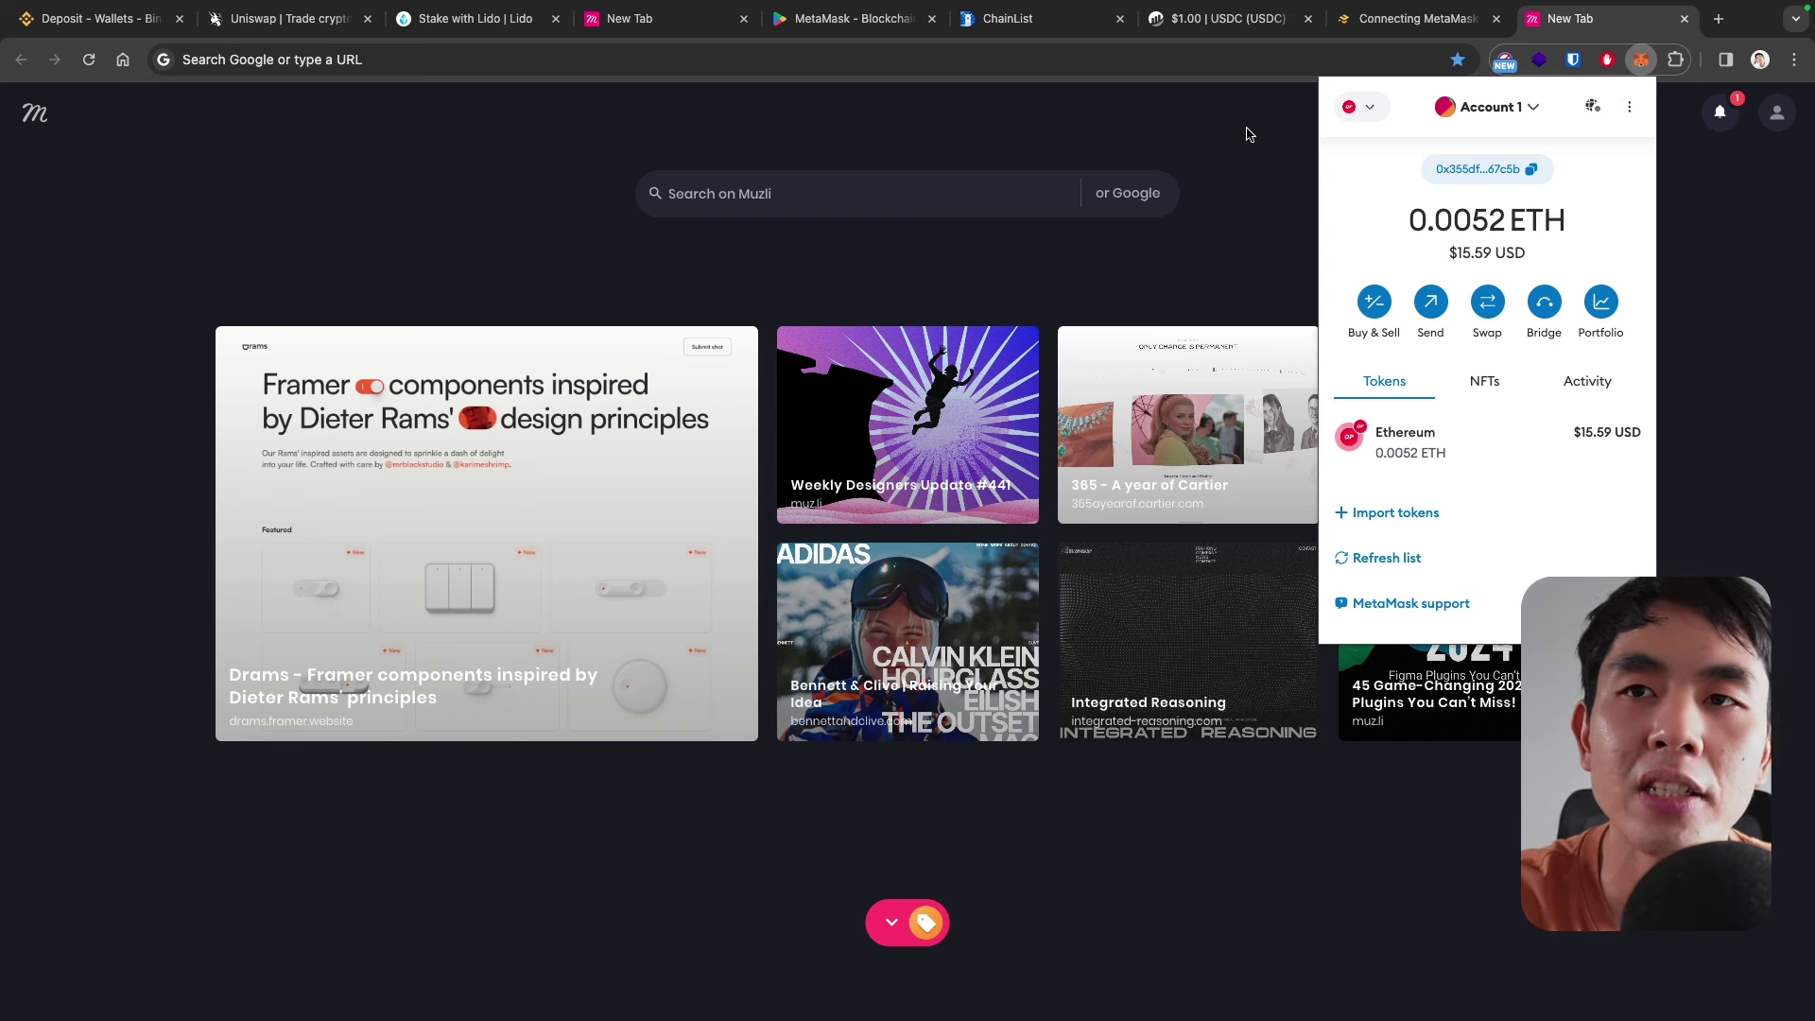
- Open the bridge from the MetaMask wallet and set the route from the Optimism network to Ethereum
{"action": "left_click", "coordinate": [1533, 306]}
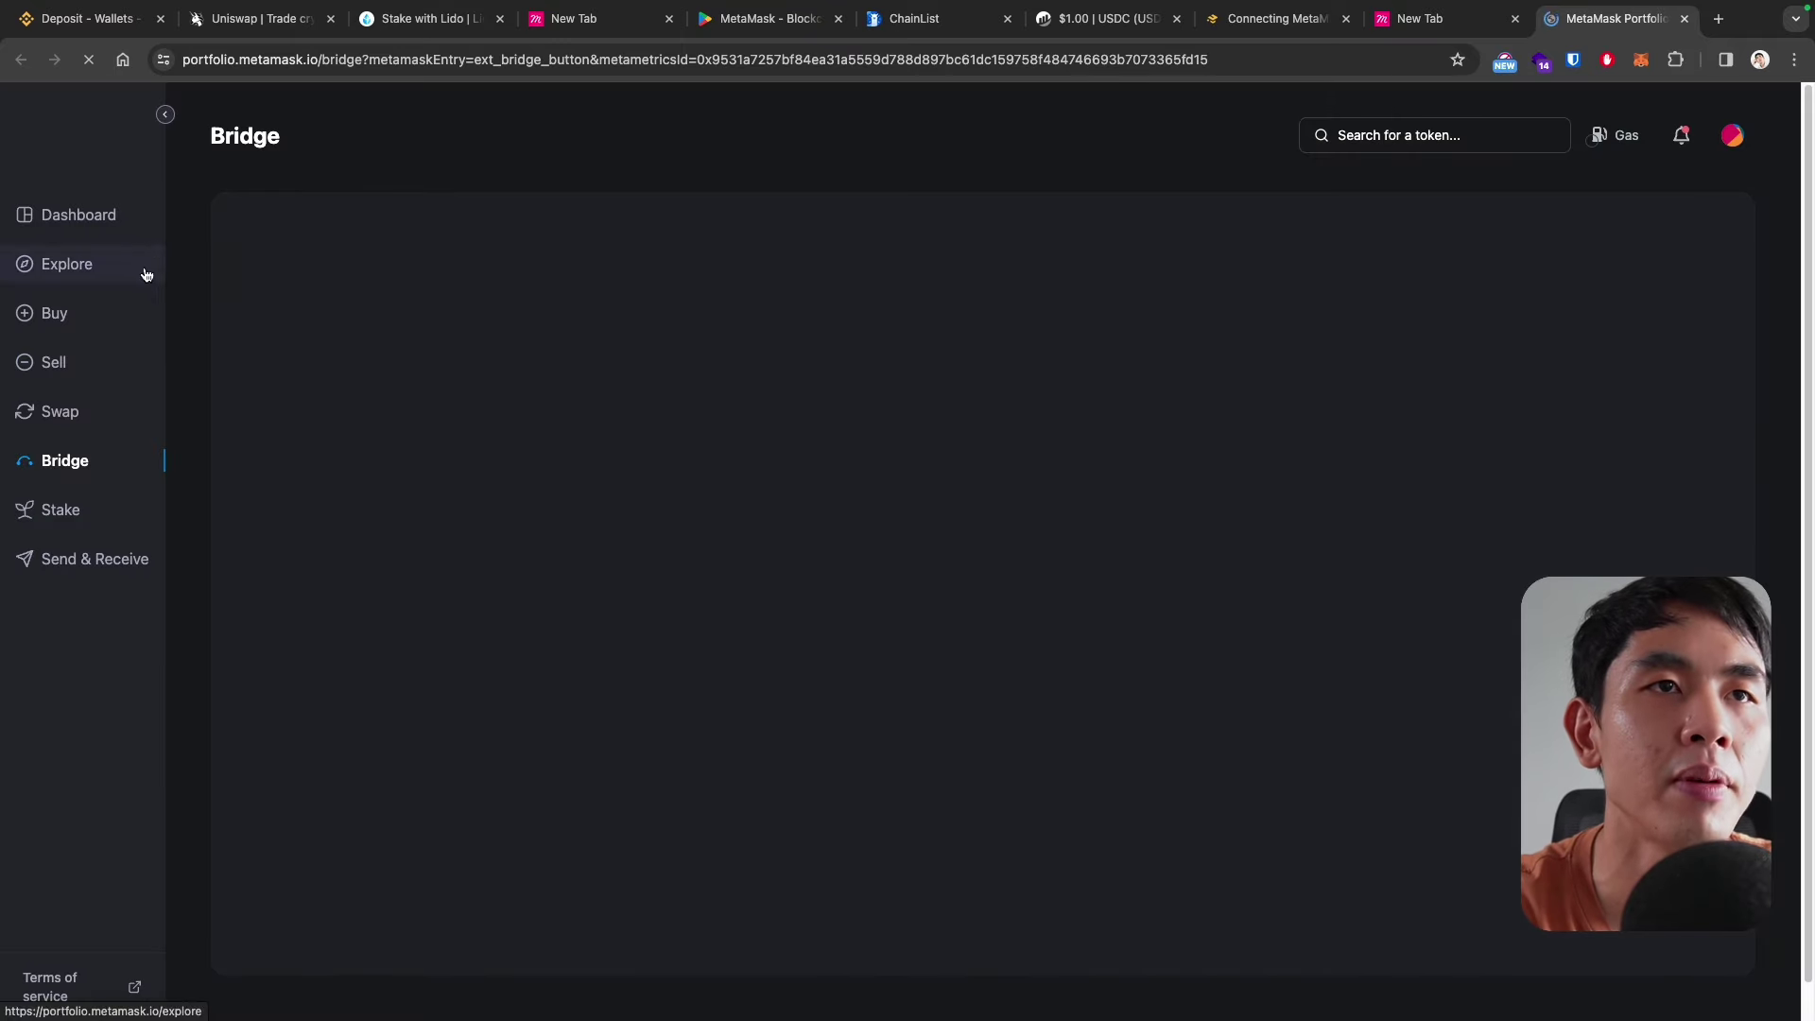
{"action": "scroll", "coordinate": [360, 278], "scroll_direction": "down", "scroll_amount": 2}
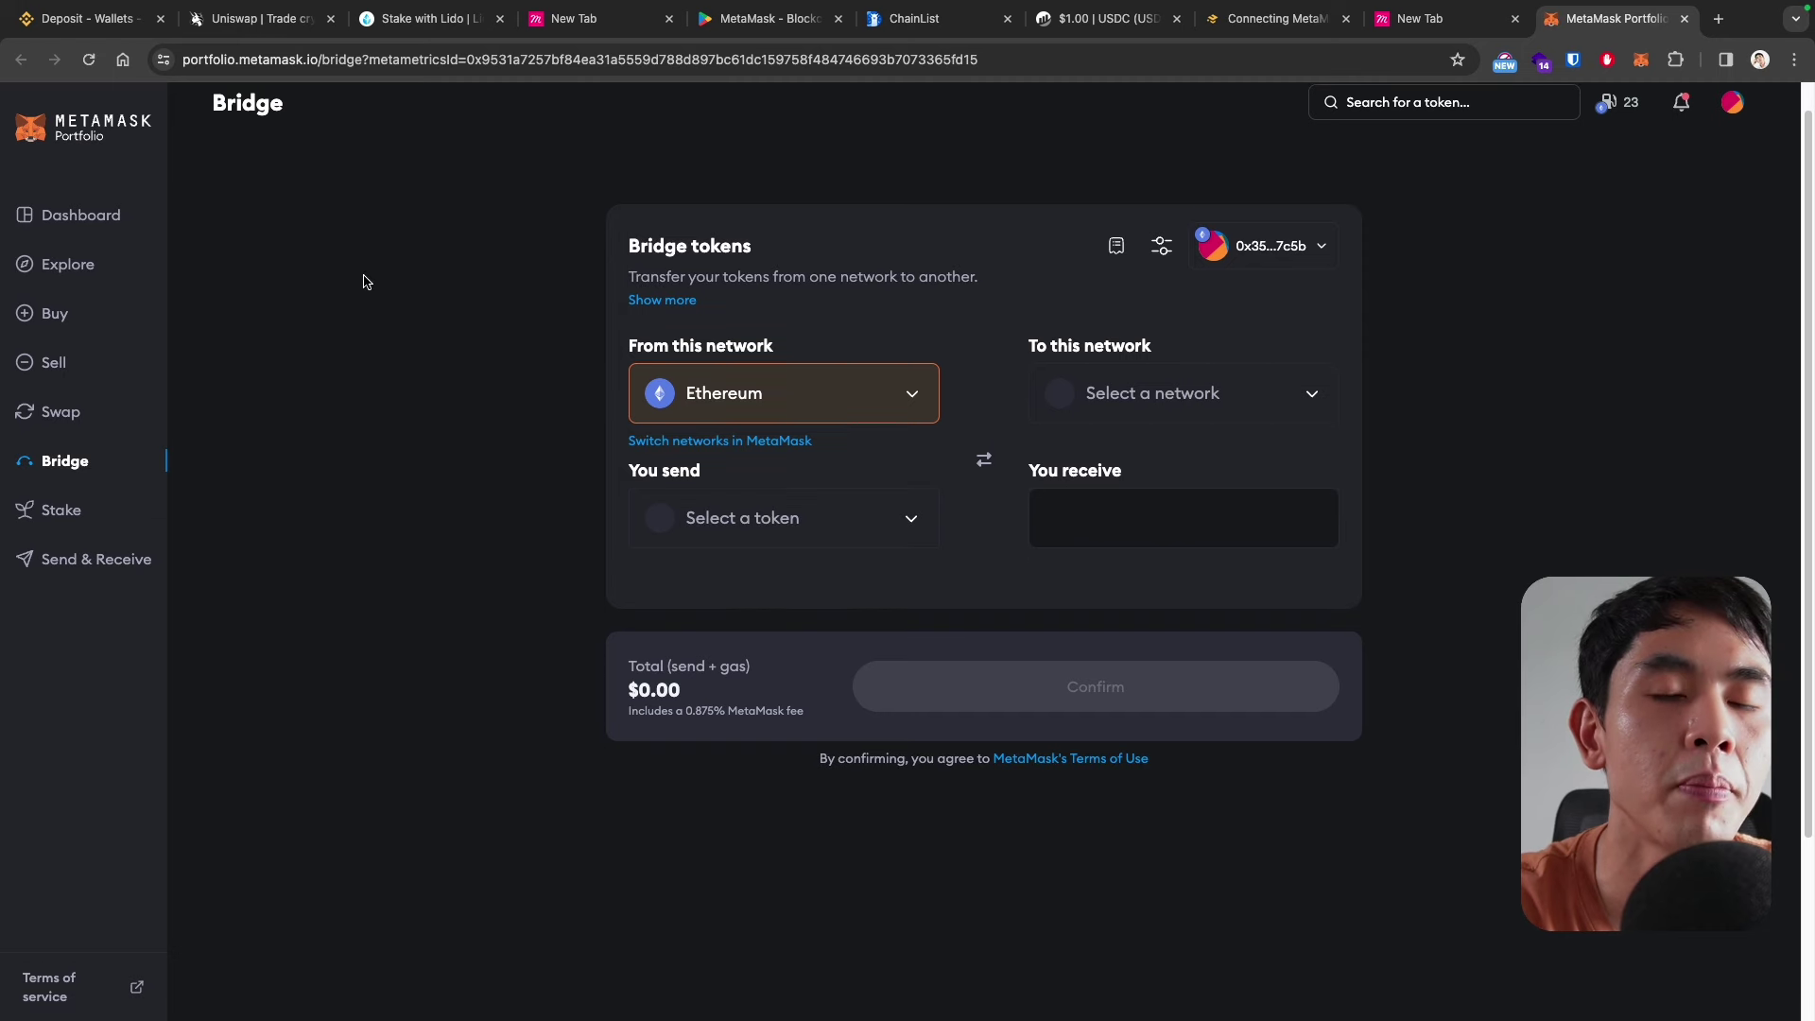
{"action": "left_click", "coordinate": [853, 295]}
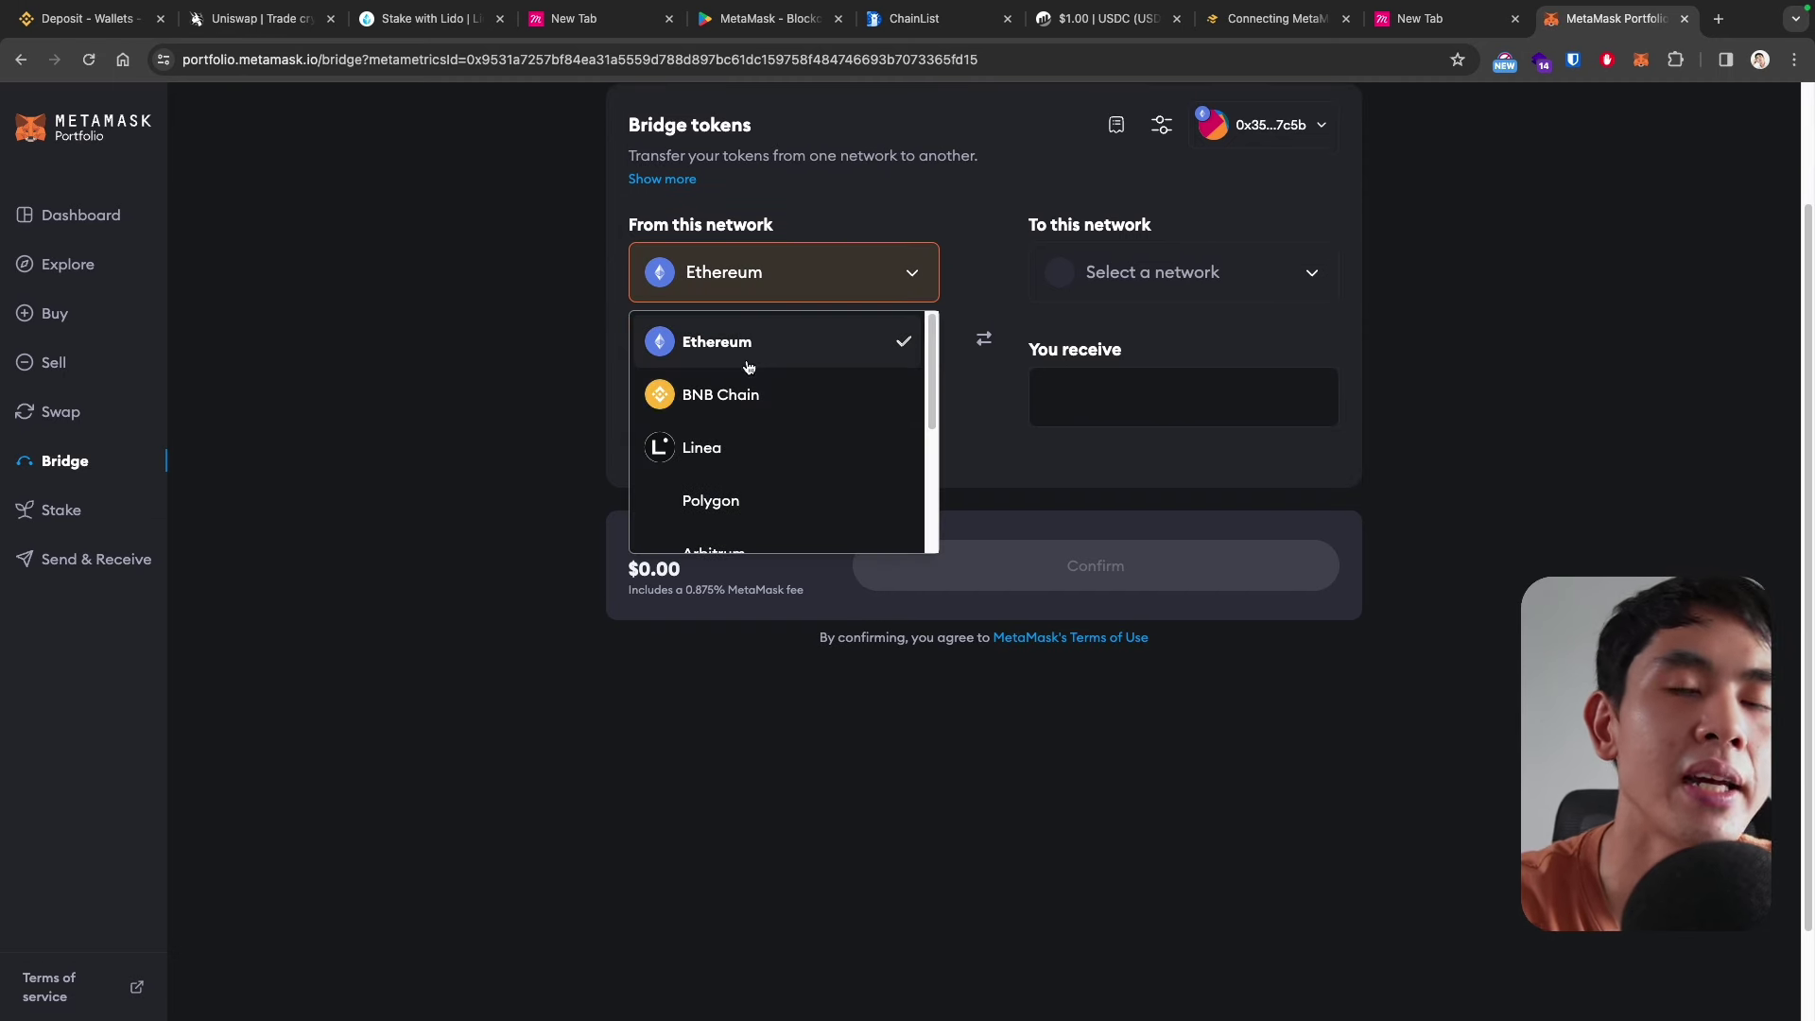
{"action": "scroll", "coordinate": [744, 387], "scroll_direction": "down", "scroll_amount": 3}
{"action": "scroll", "coordinate": [744, 388], "scroll_direction": "down", "scroll_amount": 1}
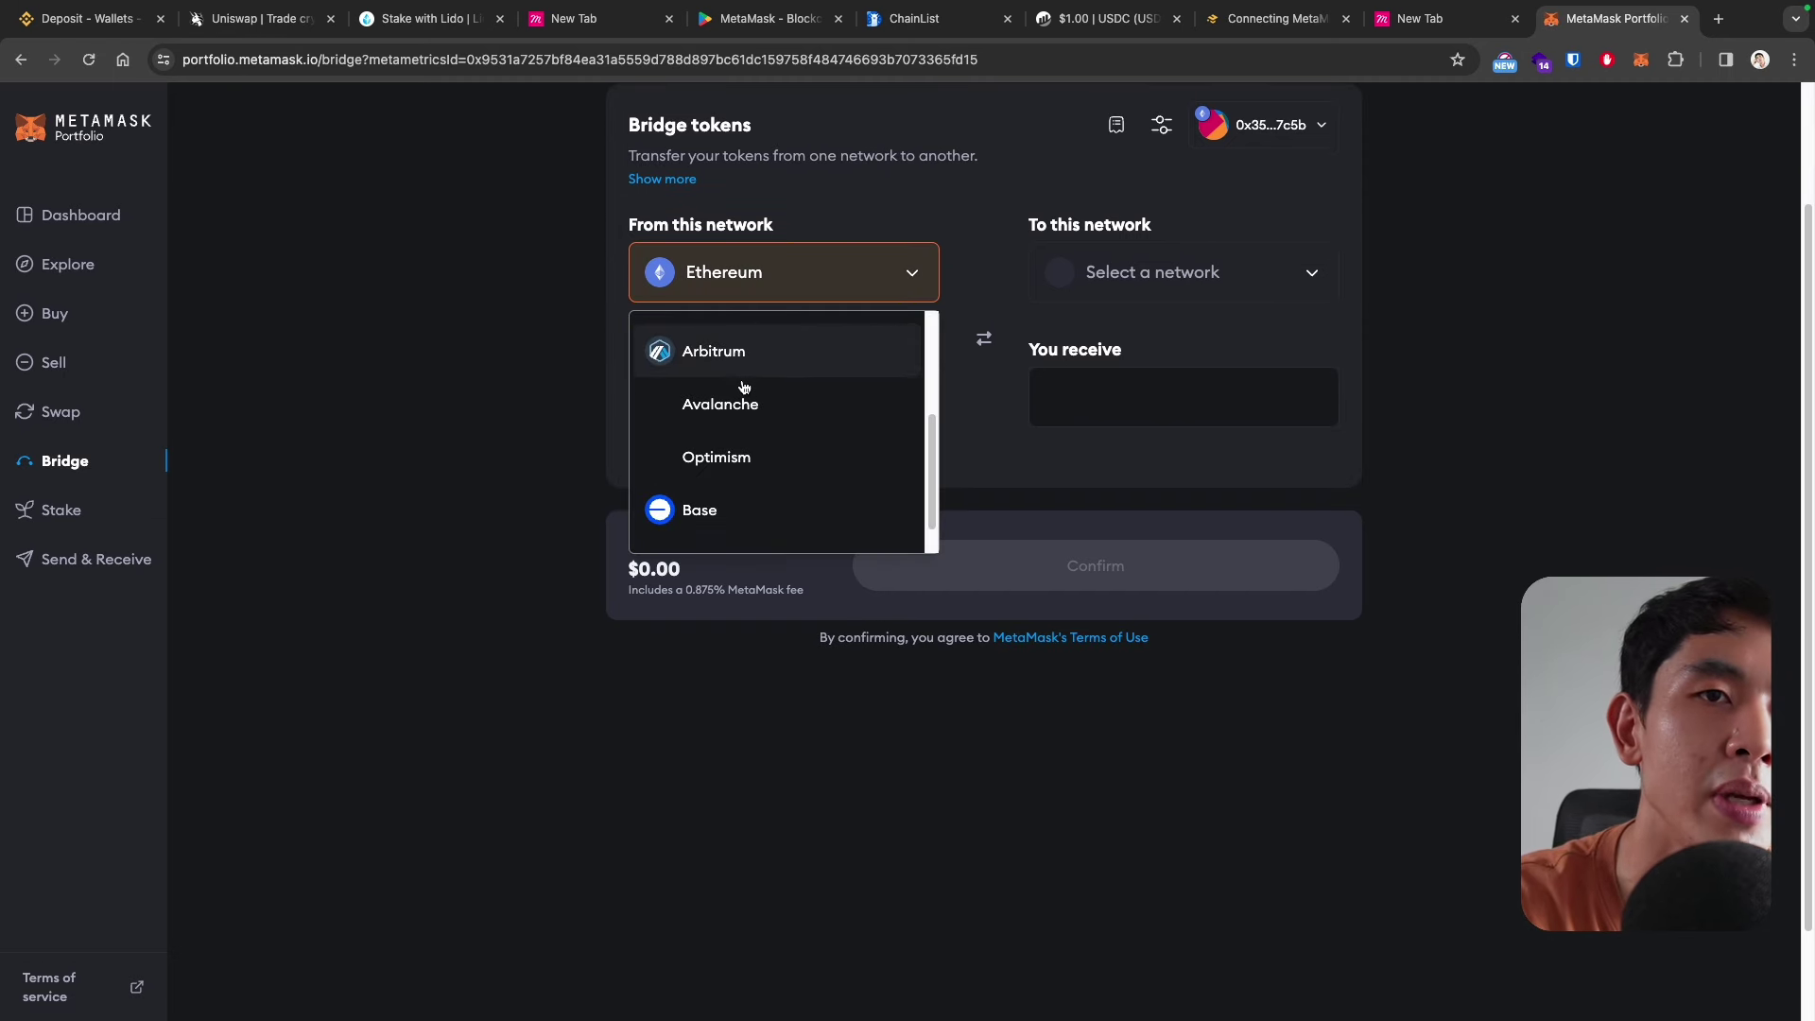
{"action": "left_click", "coordinate": [699, 451]}
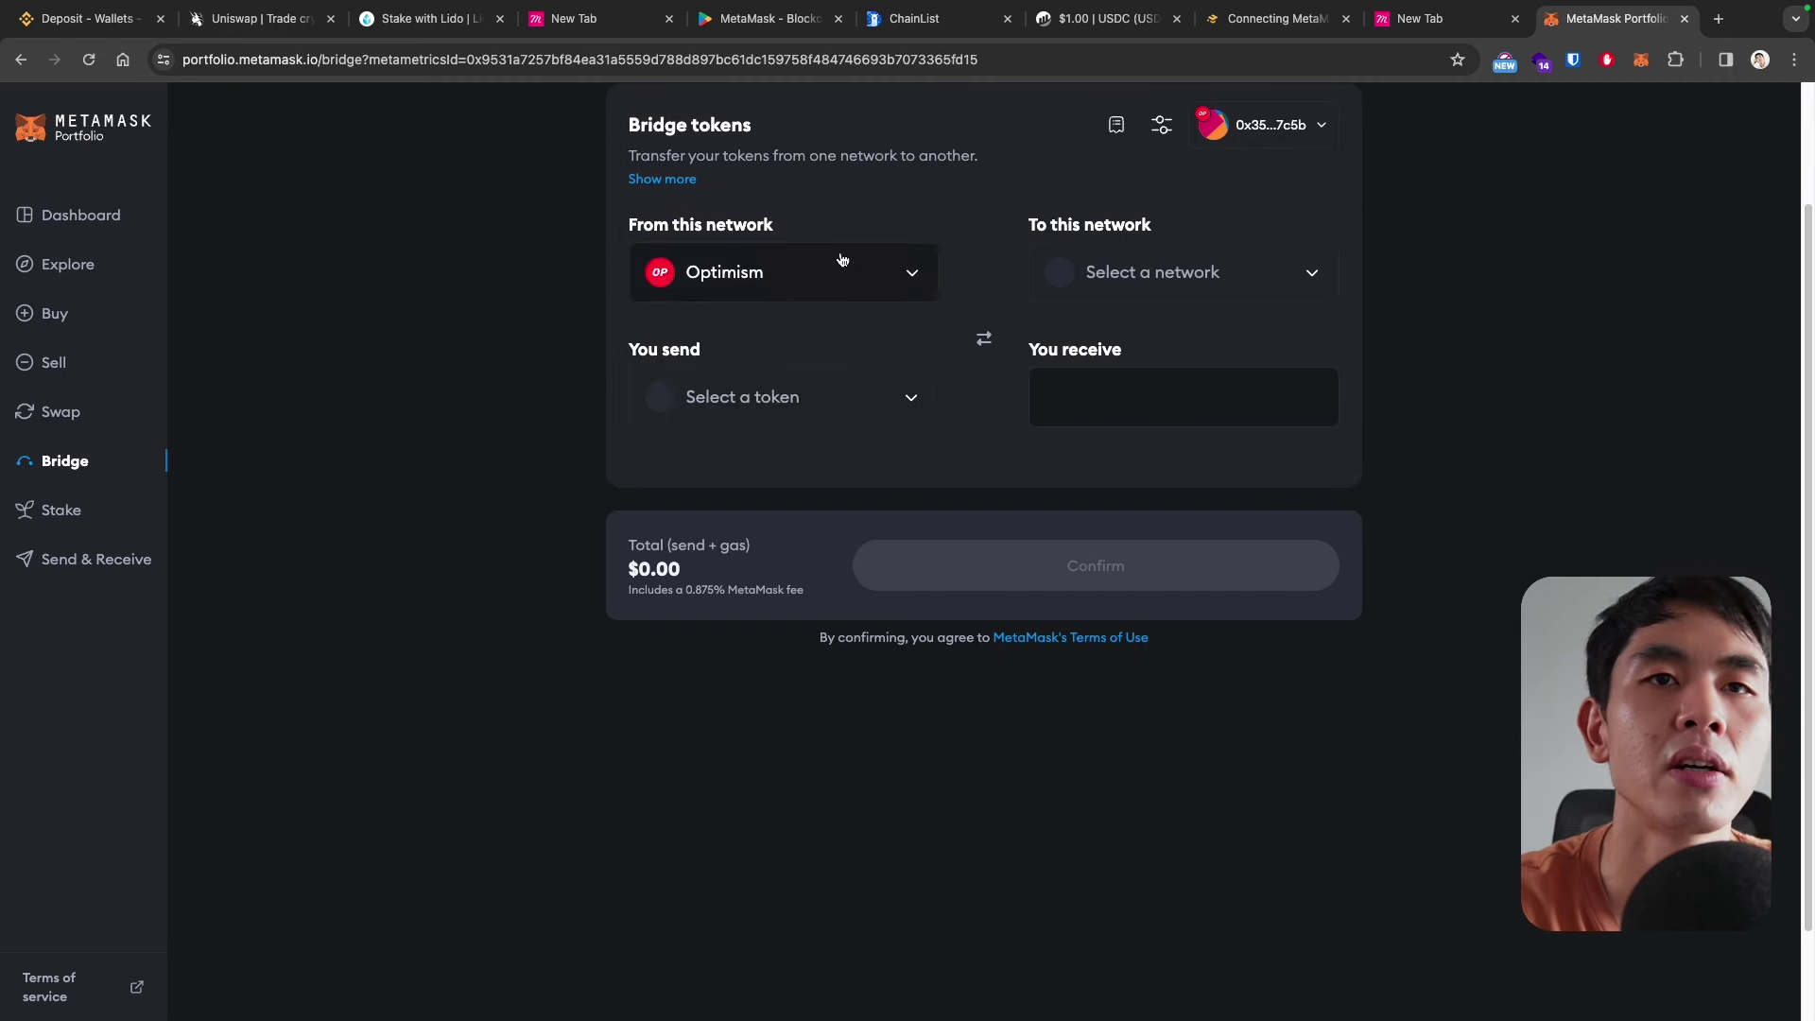
{"action": "left_click", "coordinate": [1115, 275]}
{"action": "left_click", "coordinate": [1146, 340]}
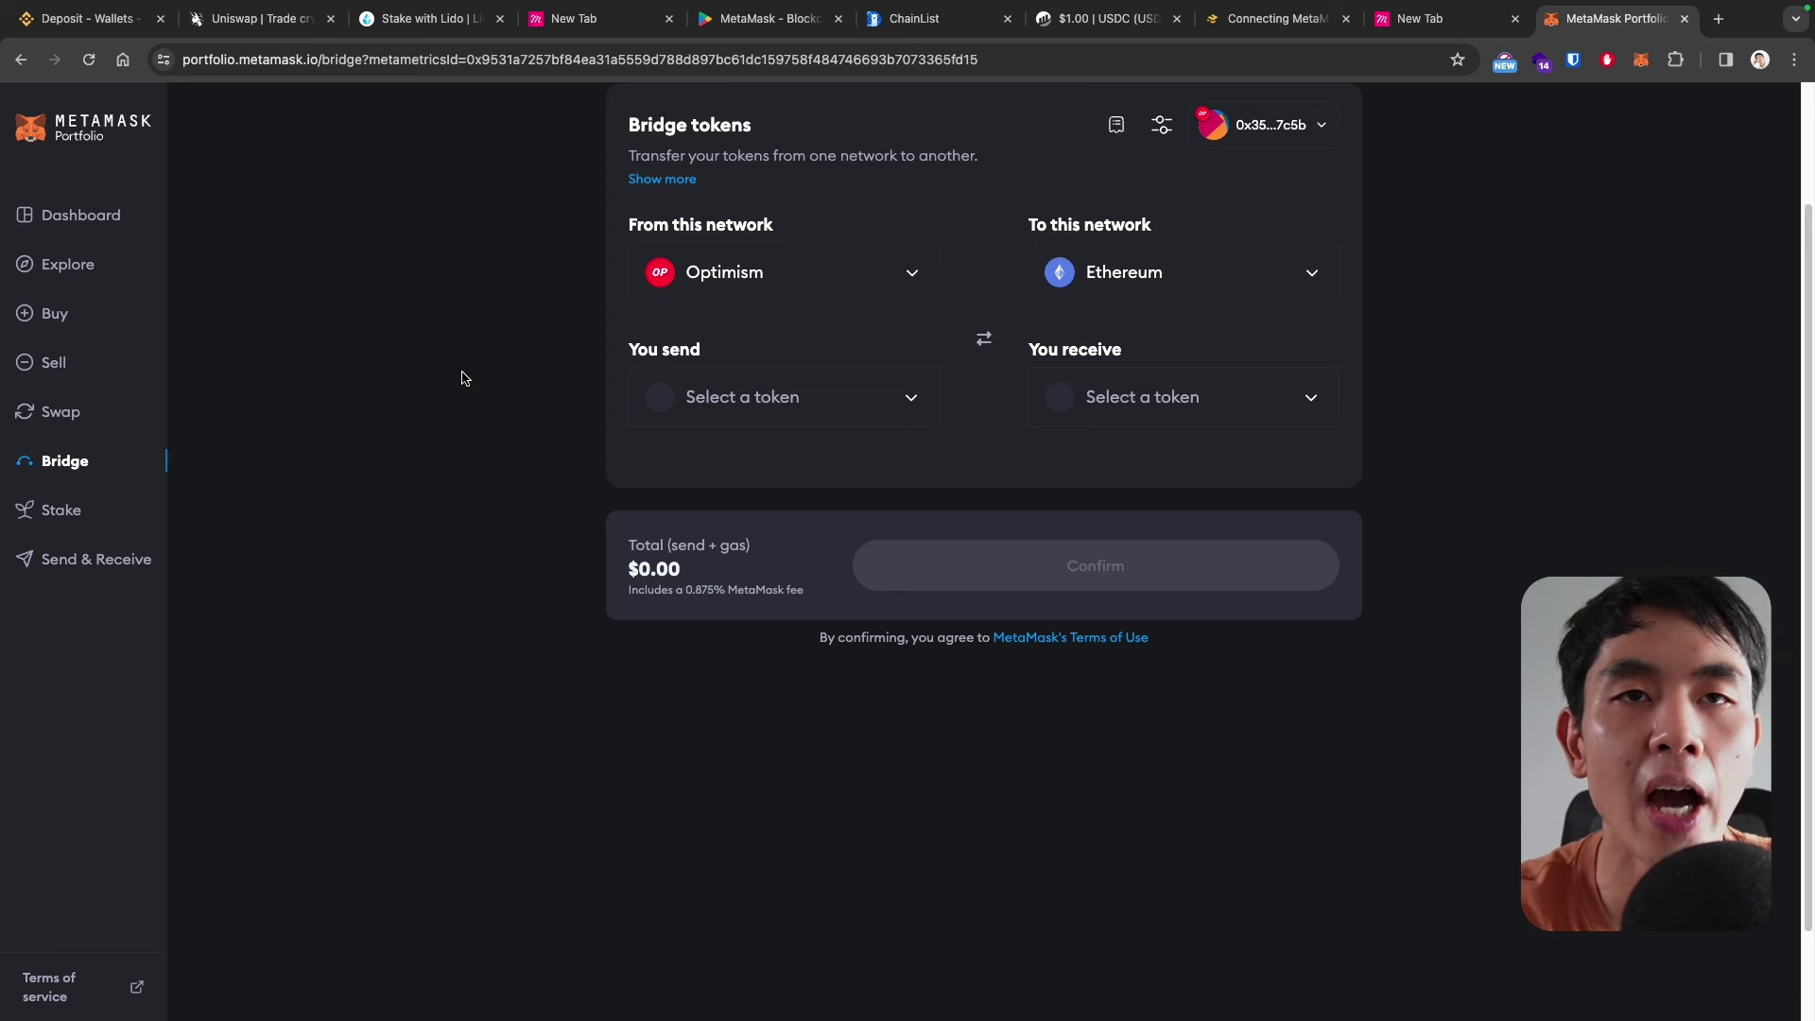
- Check the Binance ETH deposit page, return to the bridge, and choose ETH as both the sent and received token
{"action": "left_click", "coordinate": [90, 18]}
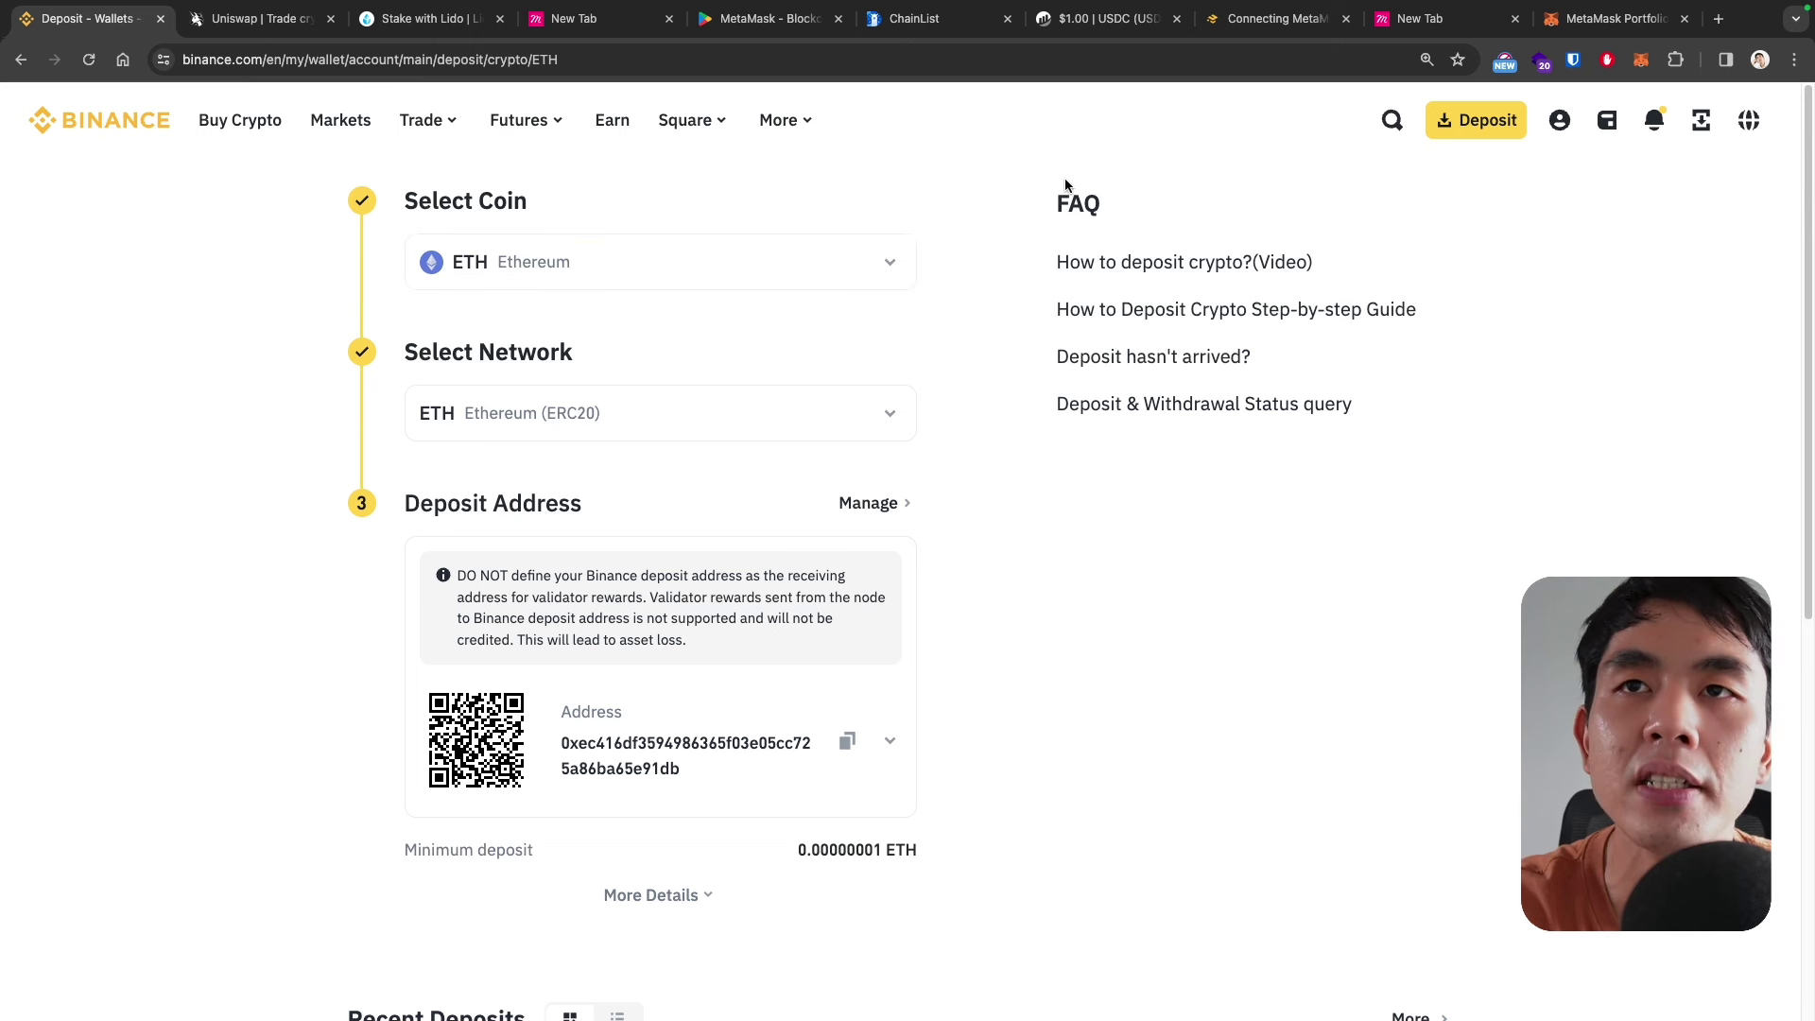
{"action": "left_click", "coordinate": [1611, 18]}
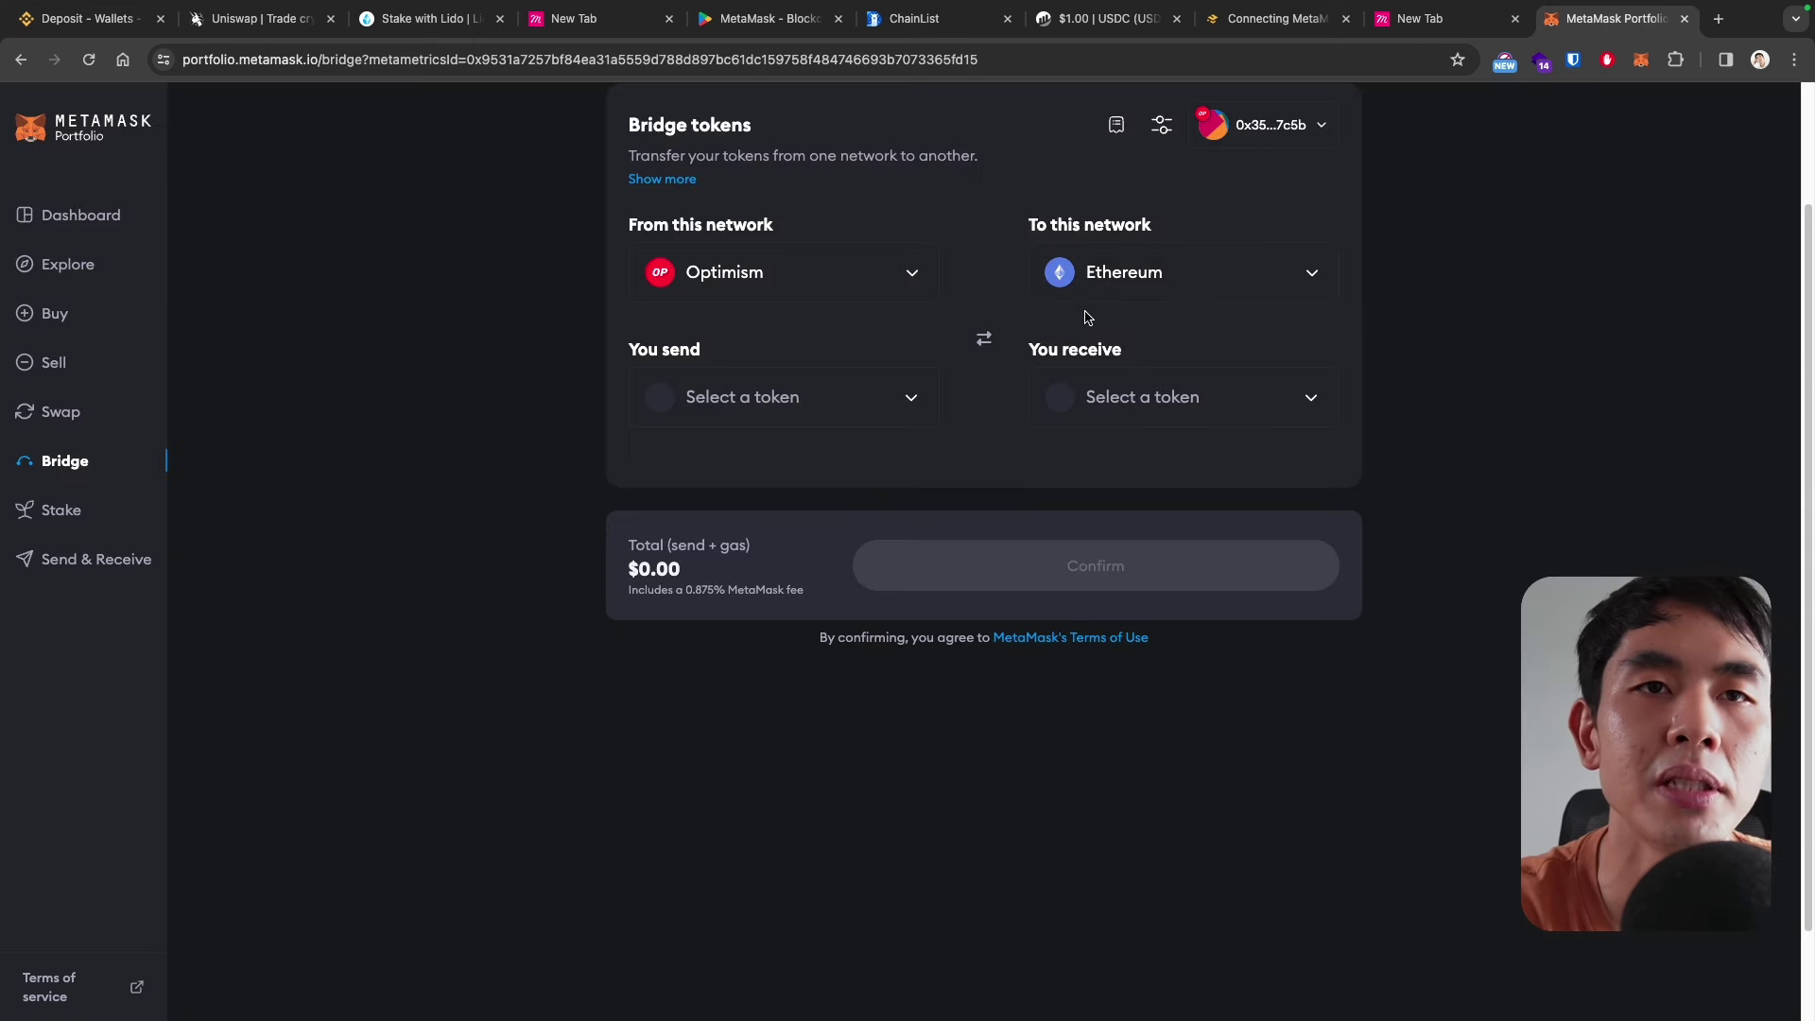
{"action": "scroll", "coordinate": [775, 369], "scroll_direction": "down", "scroll_amount": 2}
{"action": "left_click", "coordinate": [771, 293]}
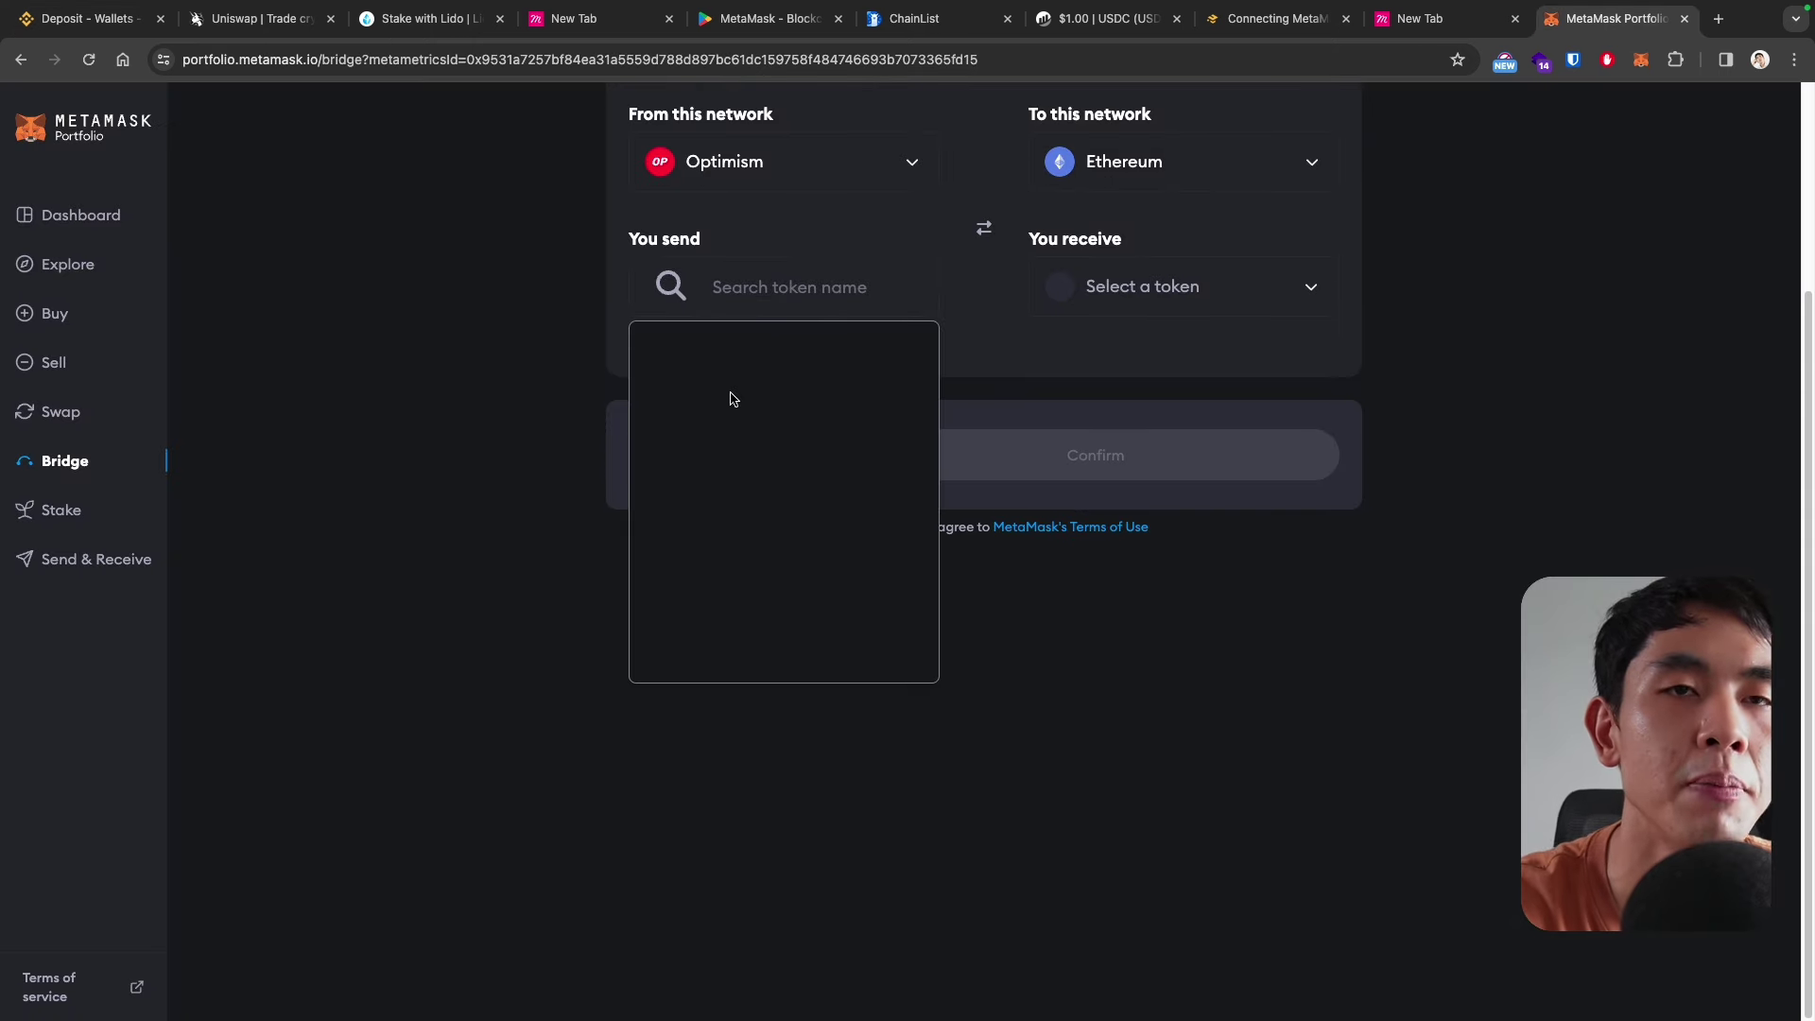
{"action": "scroll", "coordinate": [766, 365], "scroll_direction": "up", "scroll_amount": 2}
{"action": "scroll", "coordinate": [765, 365], "scroll_direction": "down", "scroll_amount": 2}
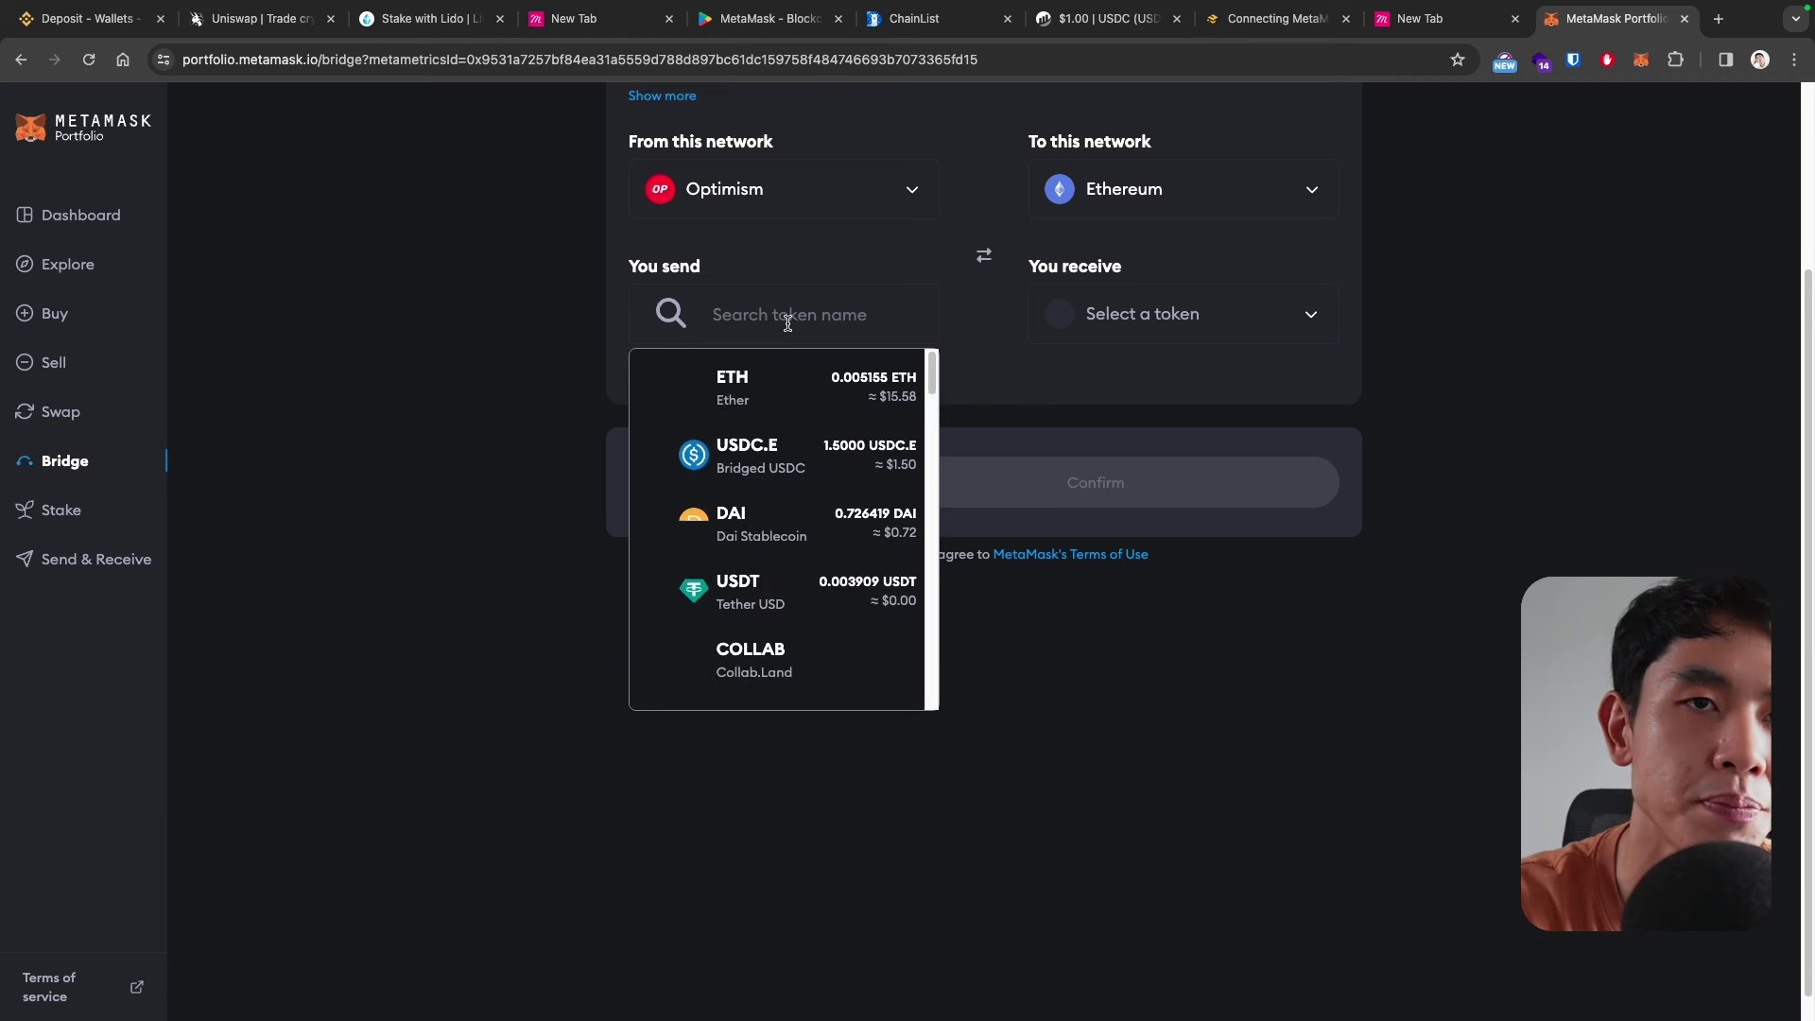
{"action": "left_click", "coordinate": [762, 378]}
{"action": "left_click", "coordinate": [1152, 314]}
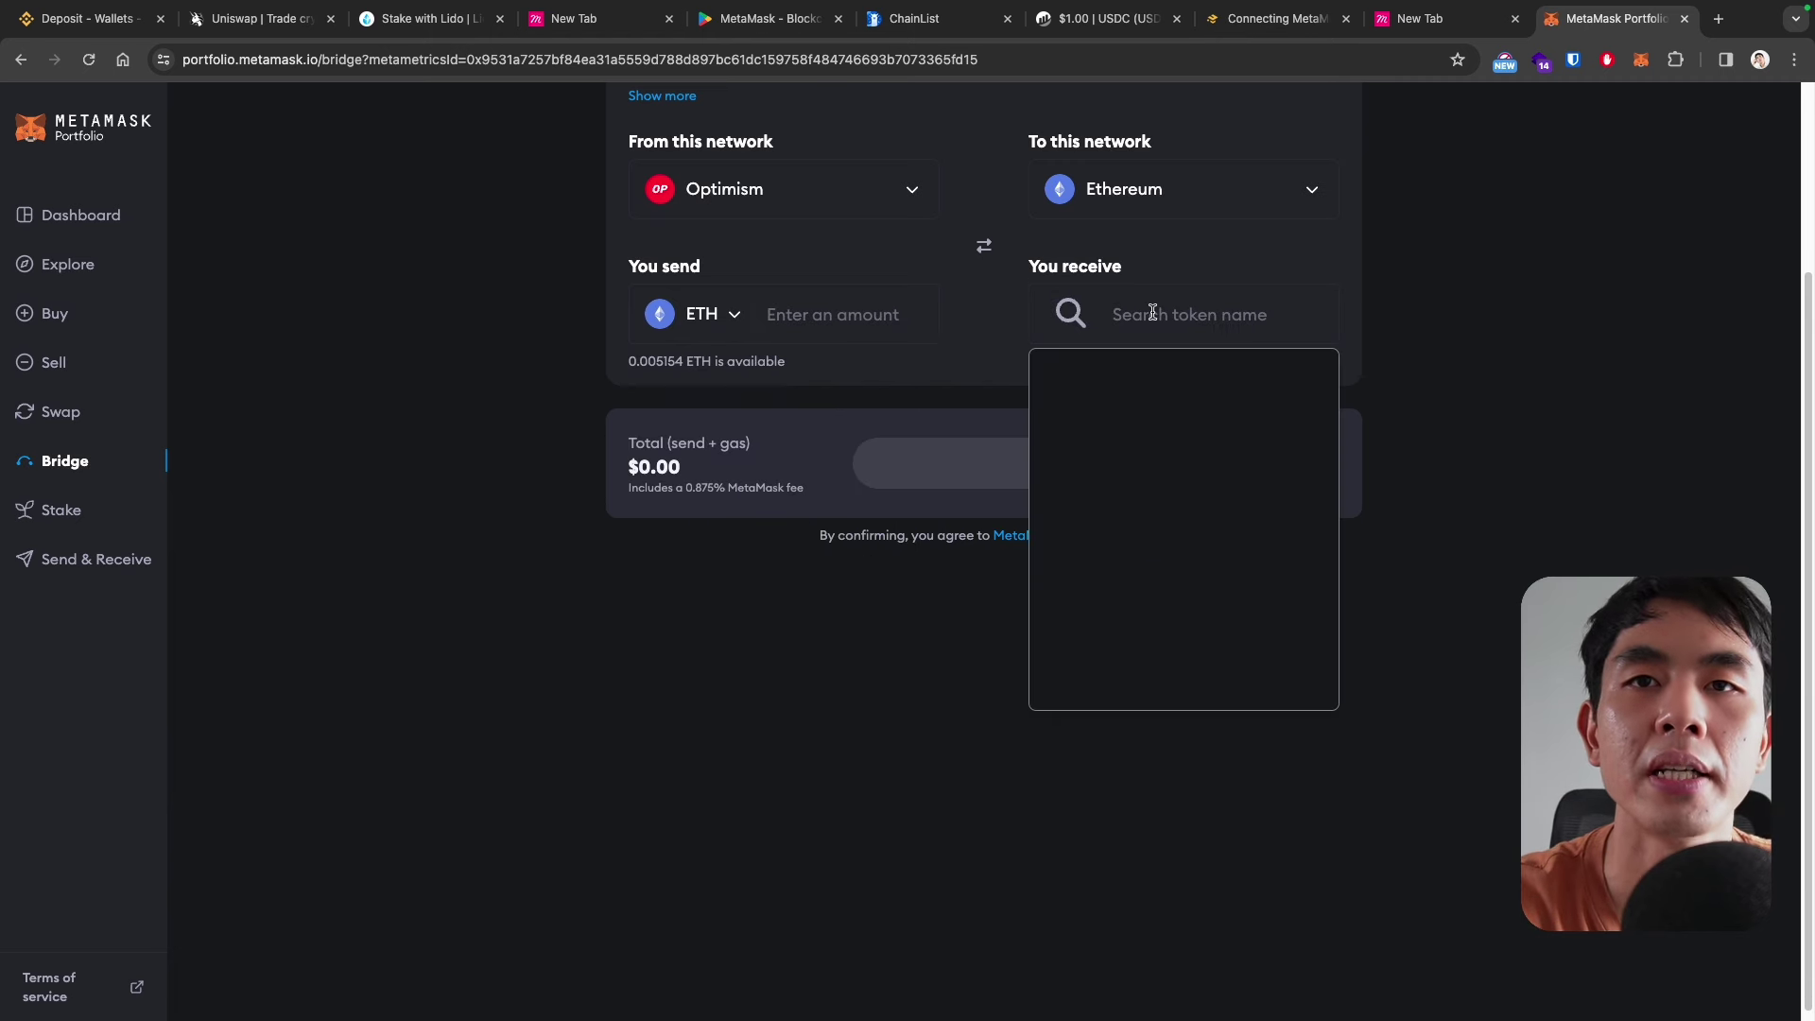
{"action": "left_click", "coordinate": [1213, 396]}
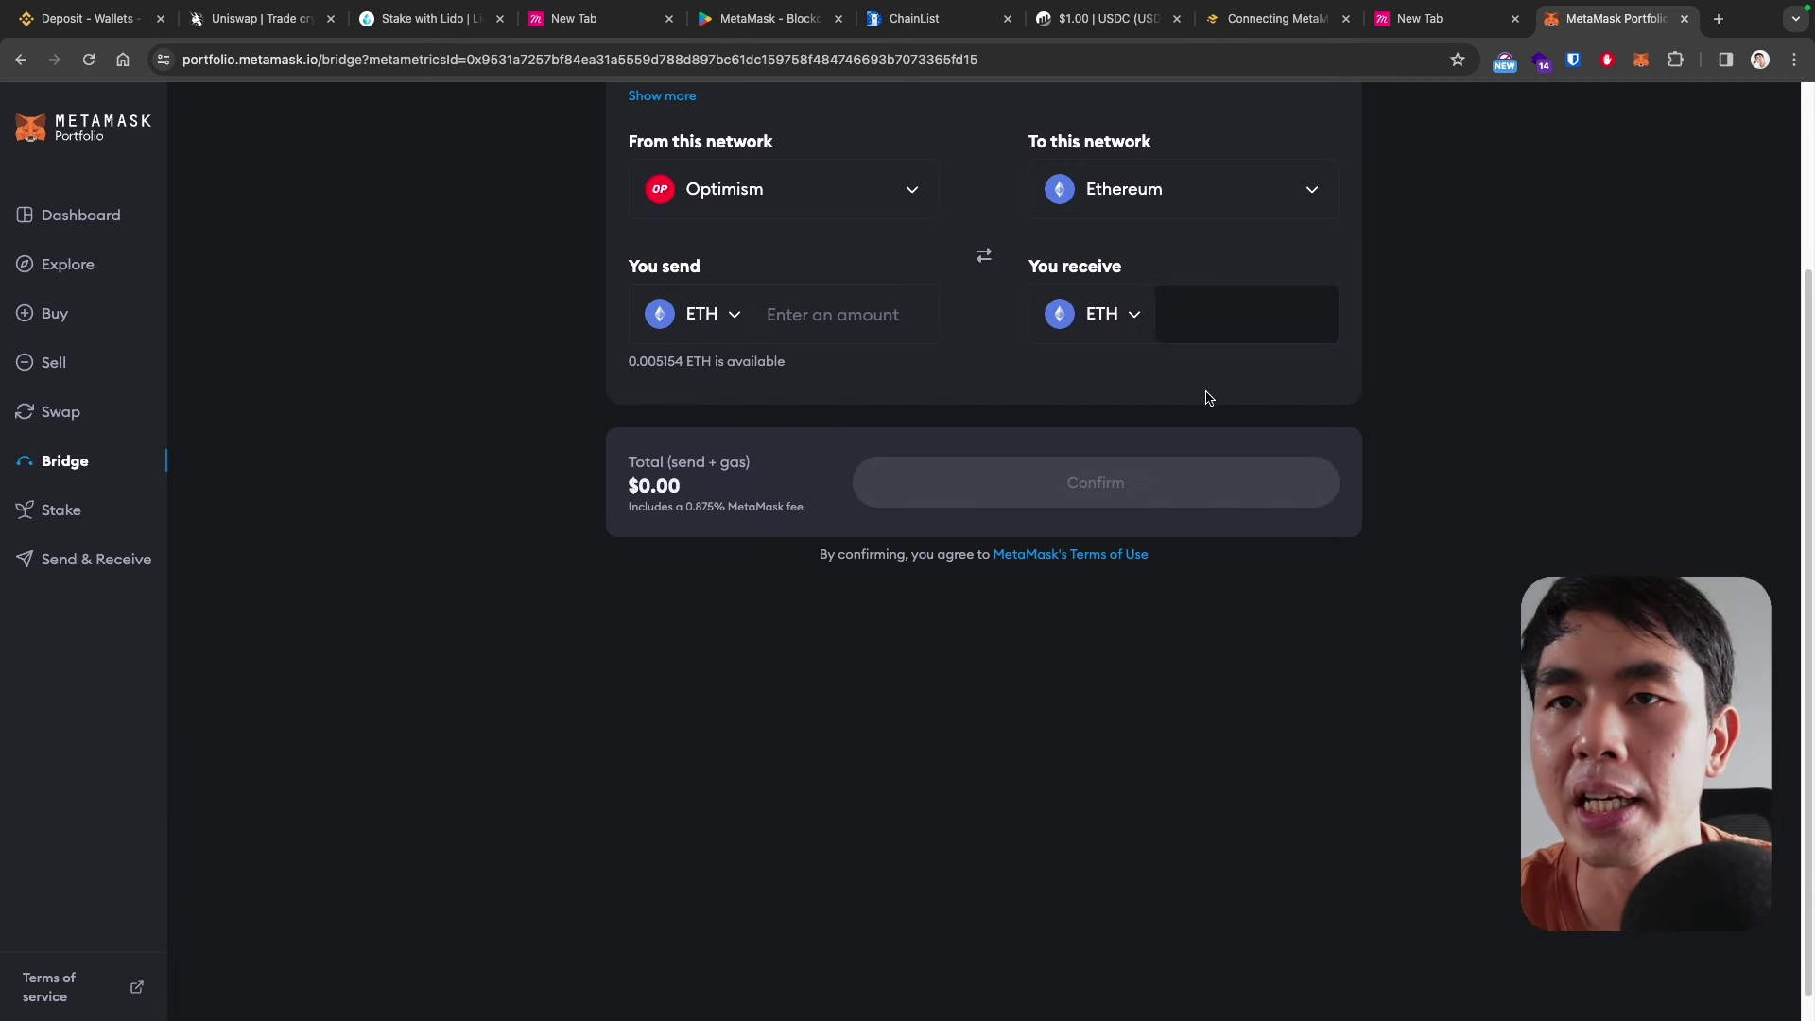
- Enter 0.003 ETH as the amount to send over the bridge
{"action": "scroll", "coordinate": [541, 374], "scroll_direction": "up", "scroll_amount": 3}
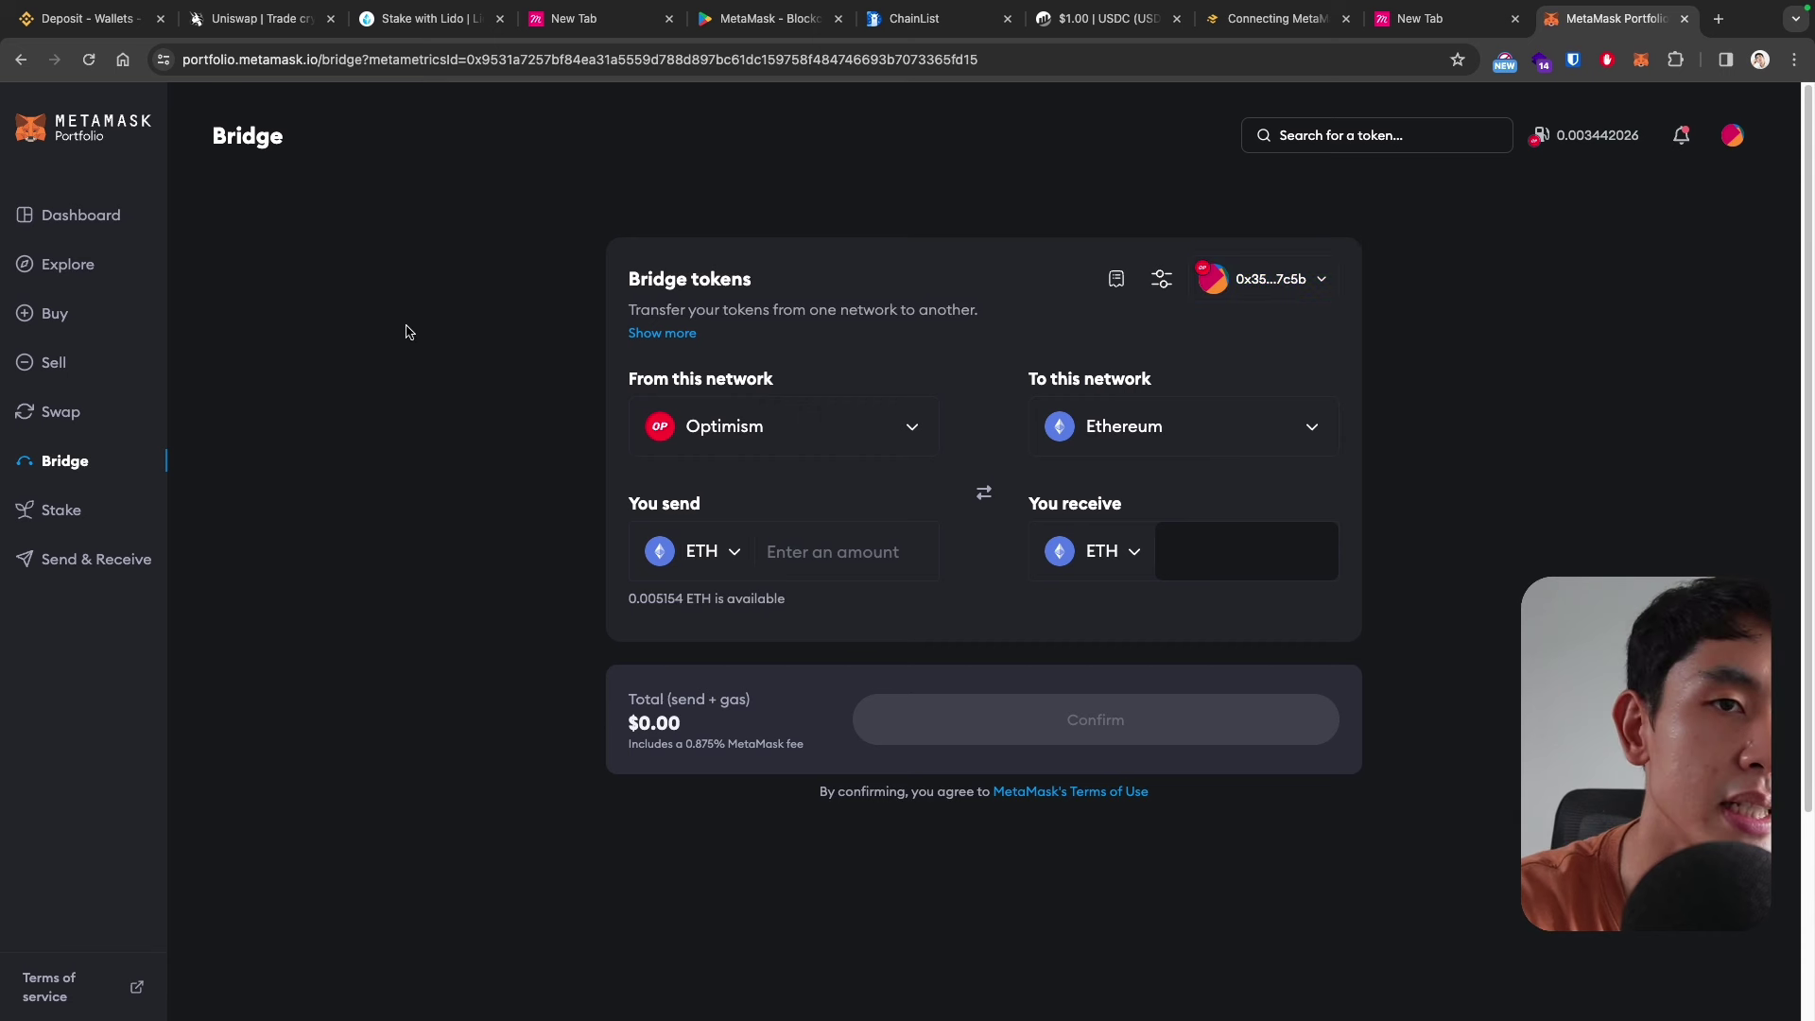
{"action": "scroll", "coordinate": [605, 397], "scroll_direction": "down", "scroll_amount": 2}
{"action": "left_click", "coordinate": [792, 372]}
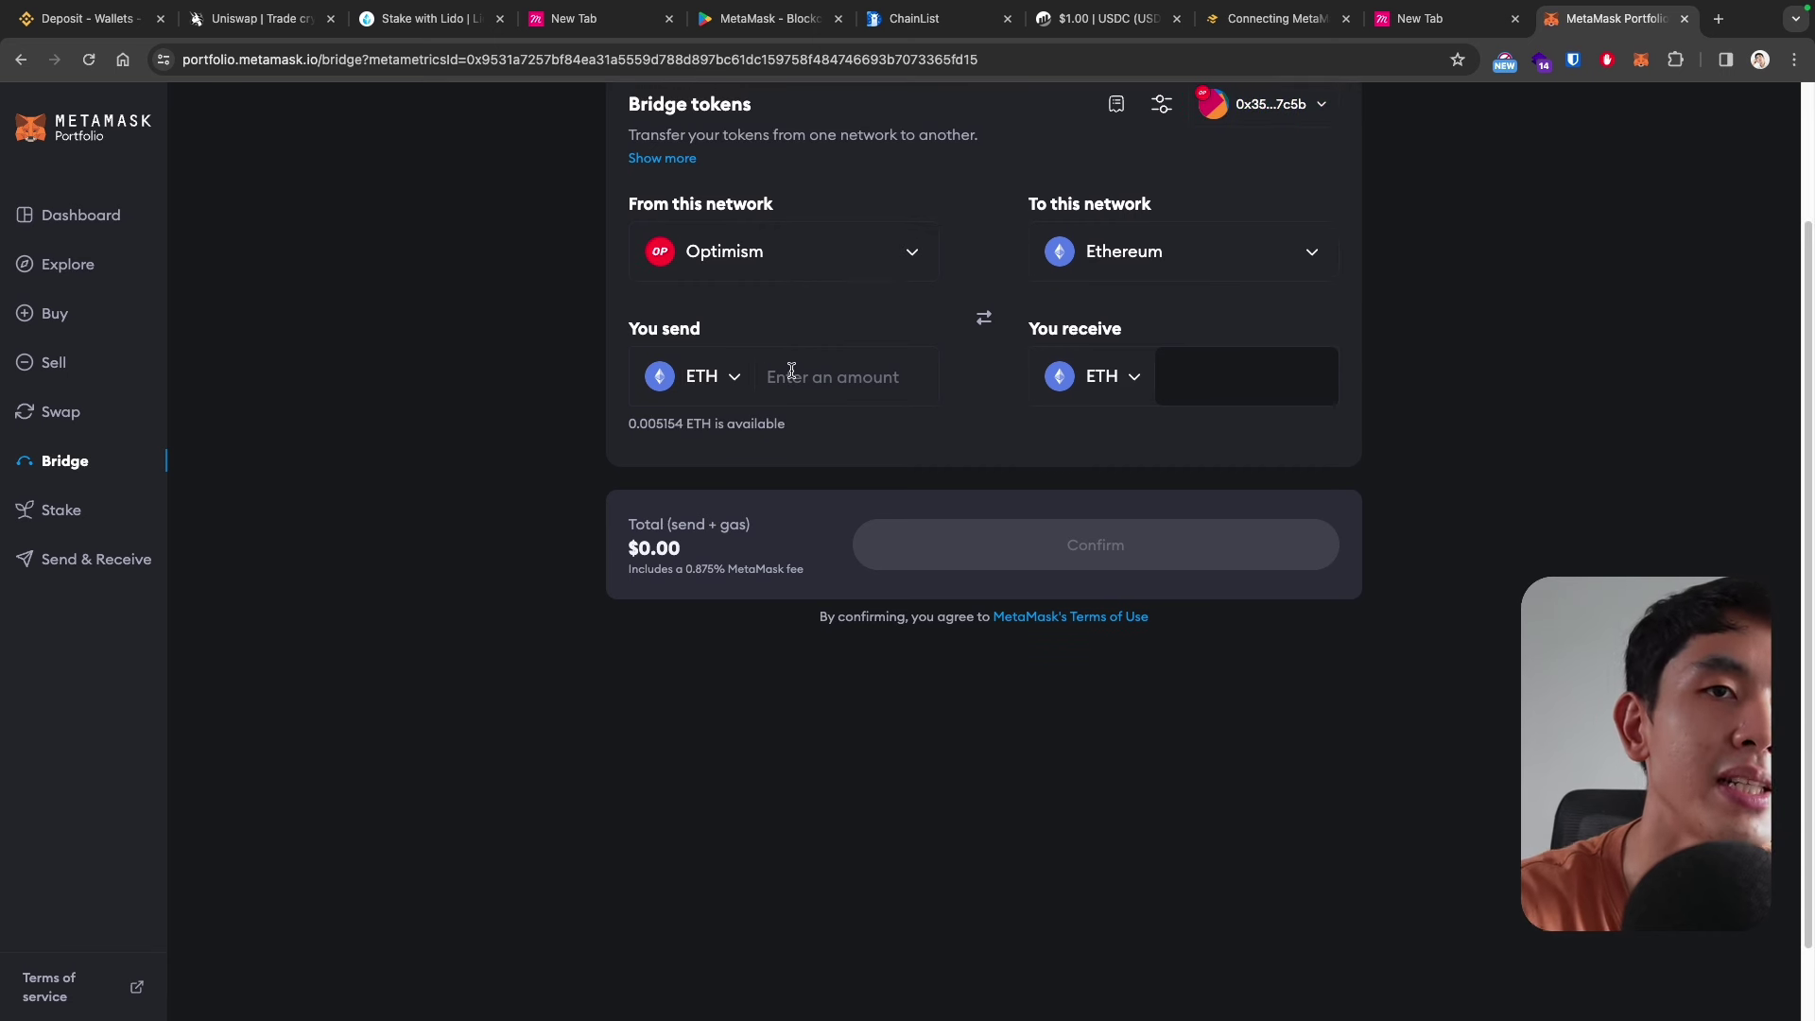
{"action": "type", "text": "0"}
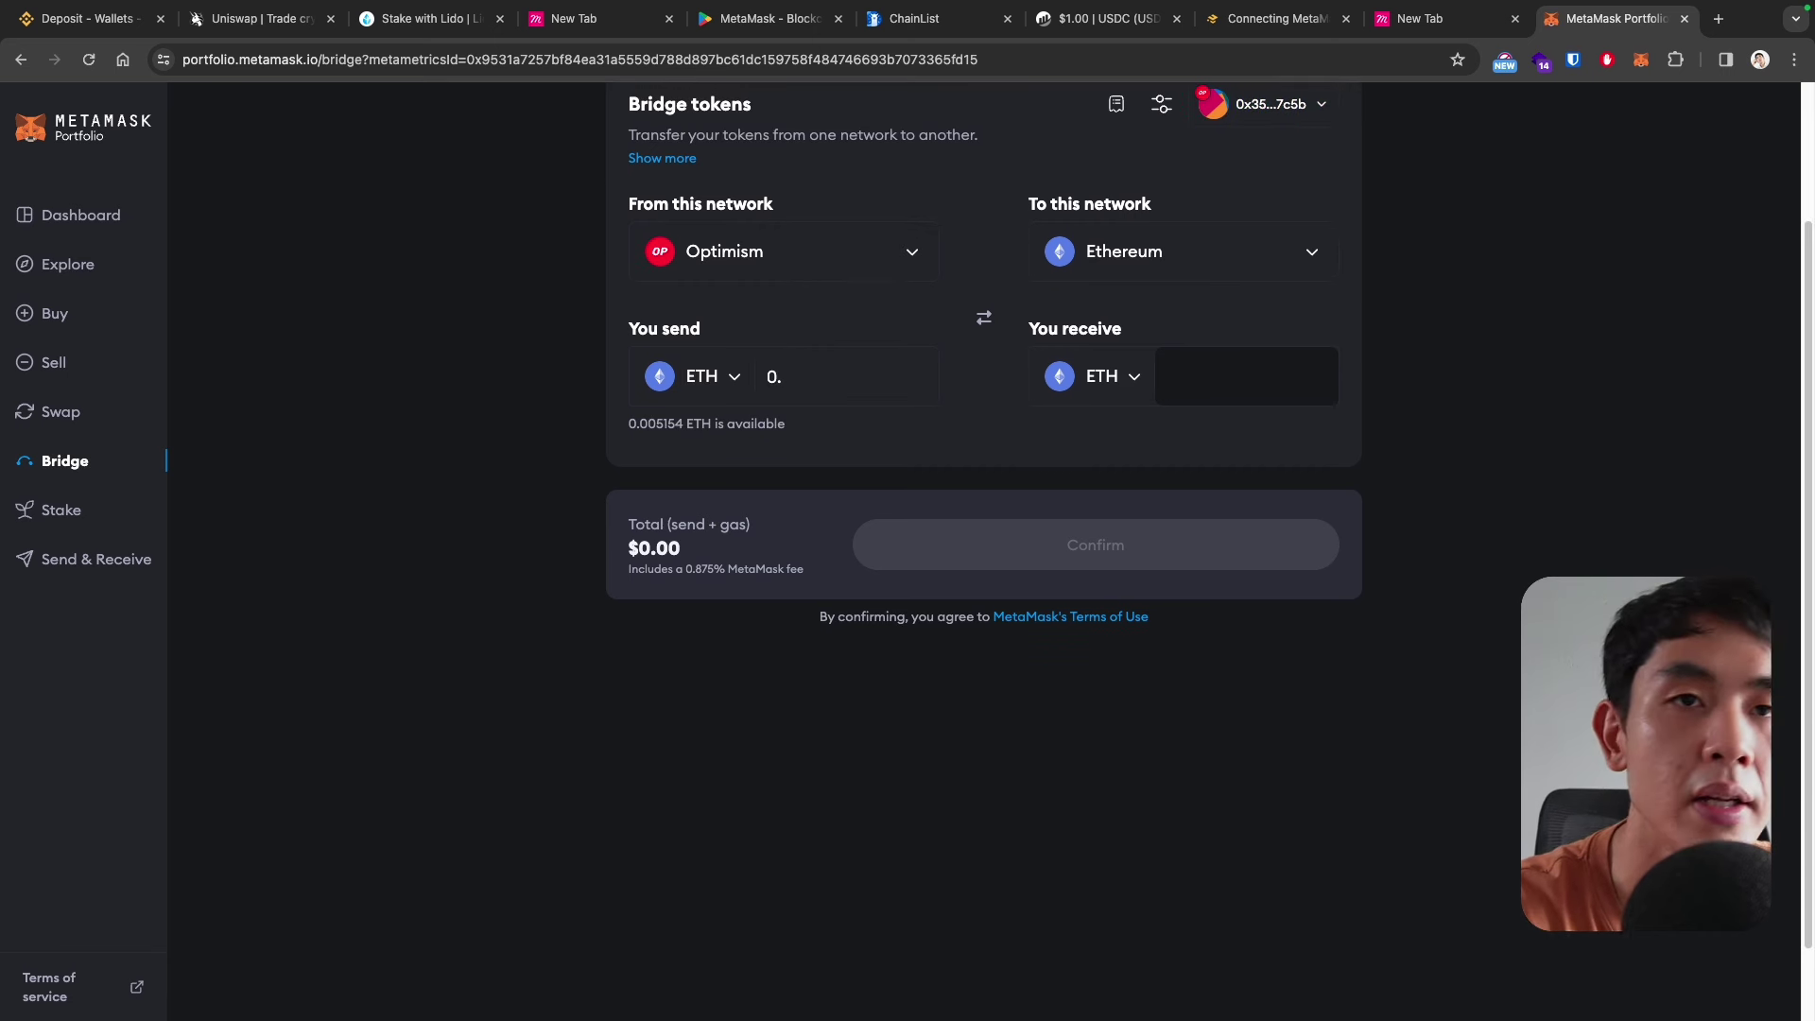
{"action": "type", "text": ".00"}
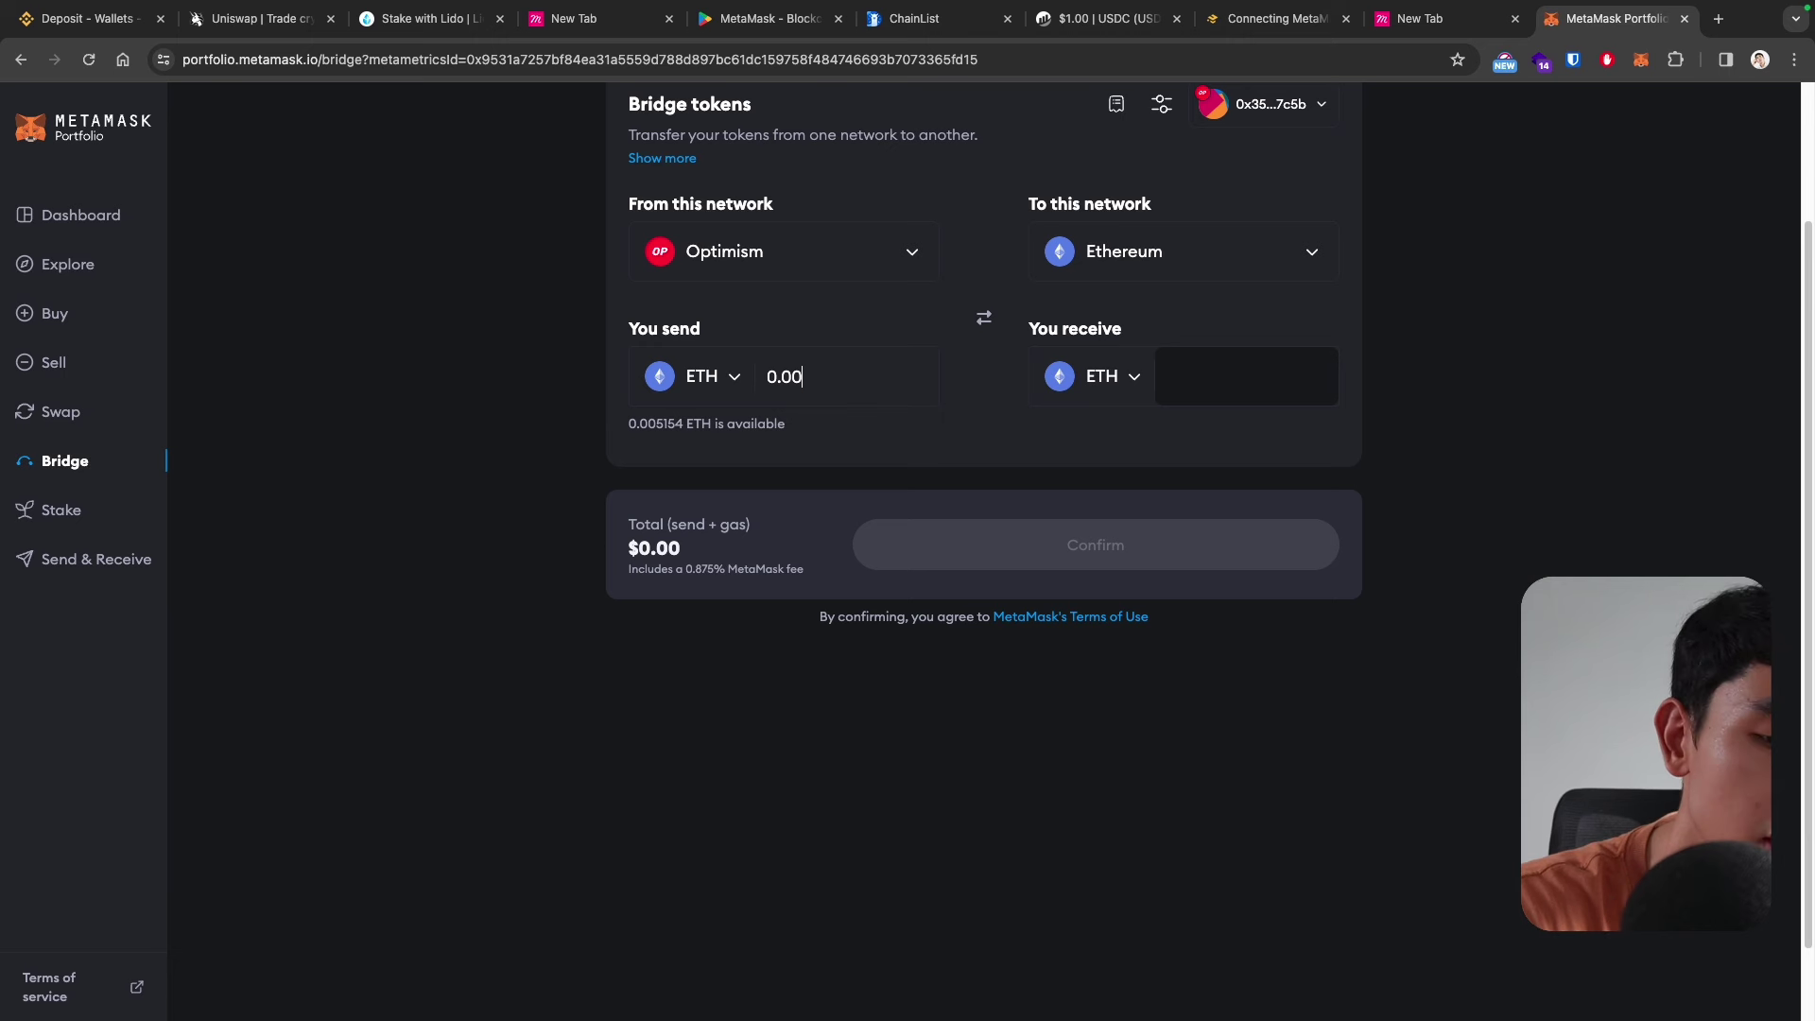
{"action": "type", "text": "3"}
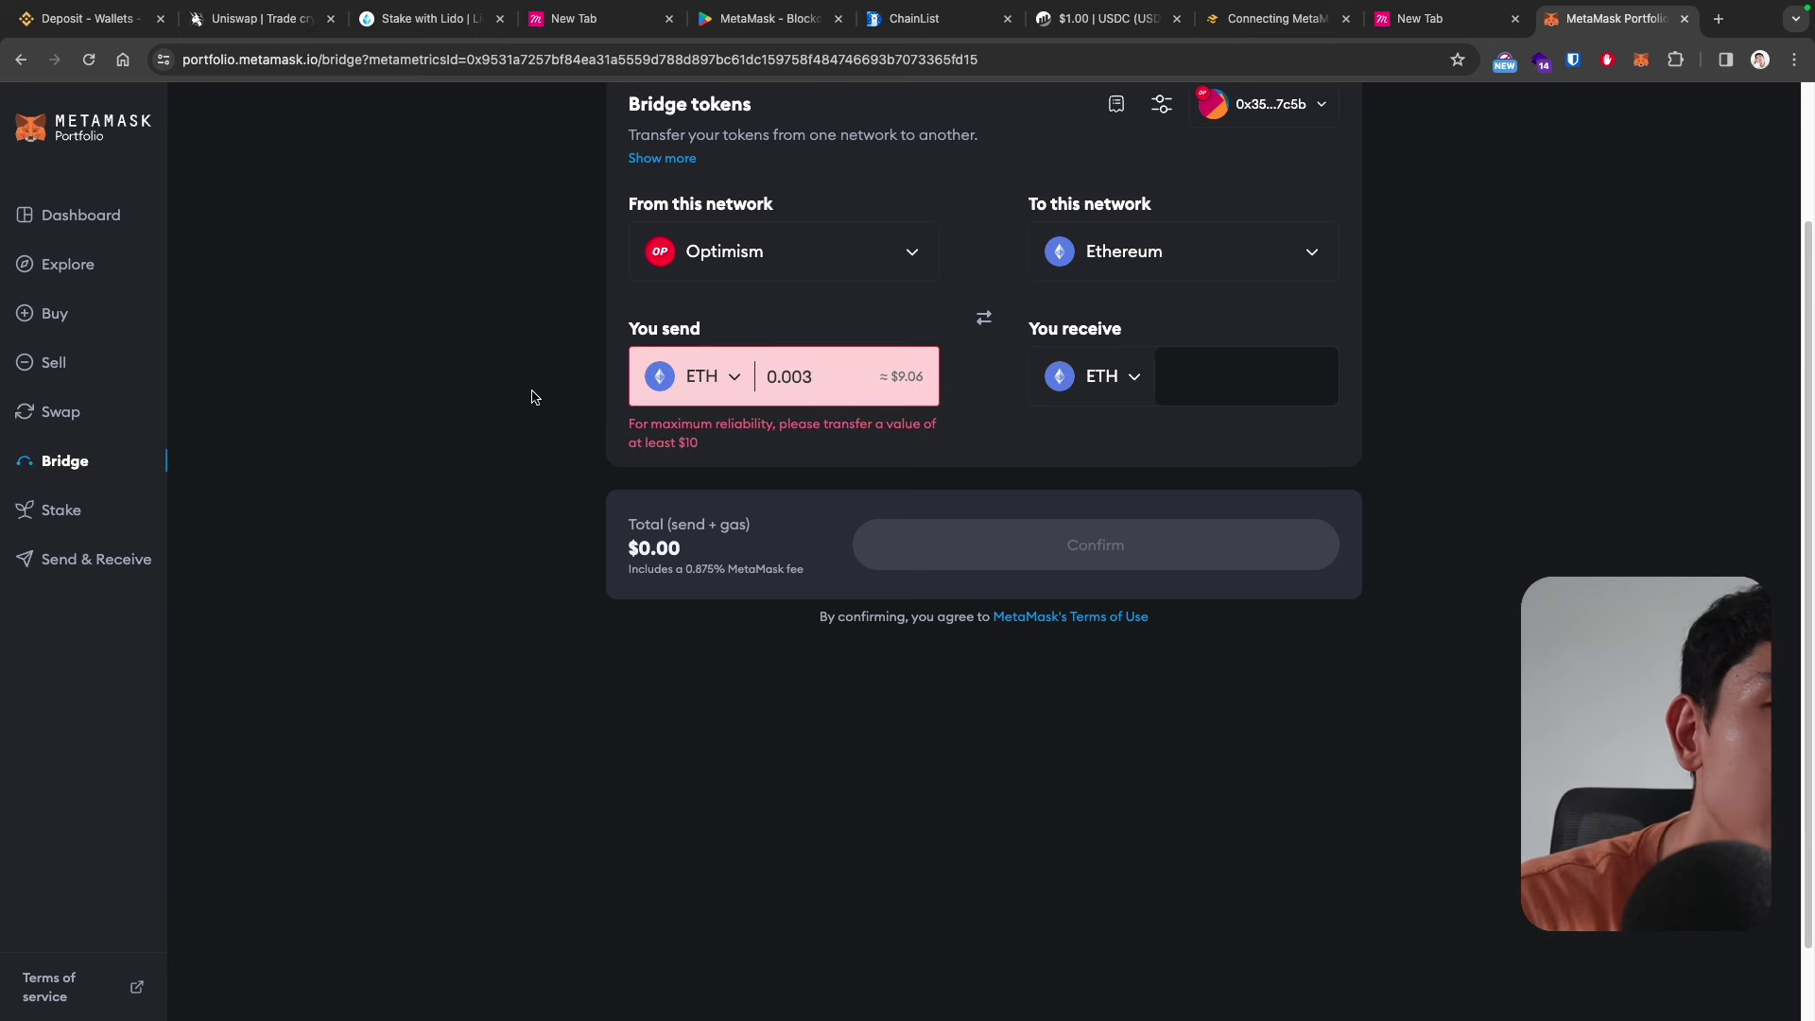
{"action": "scroll", "coordinate": [533, 397], "scroll_direction": "down", "scroll_amount": 1}
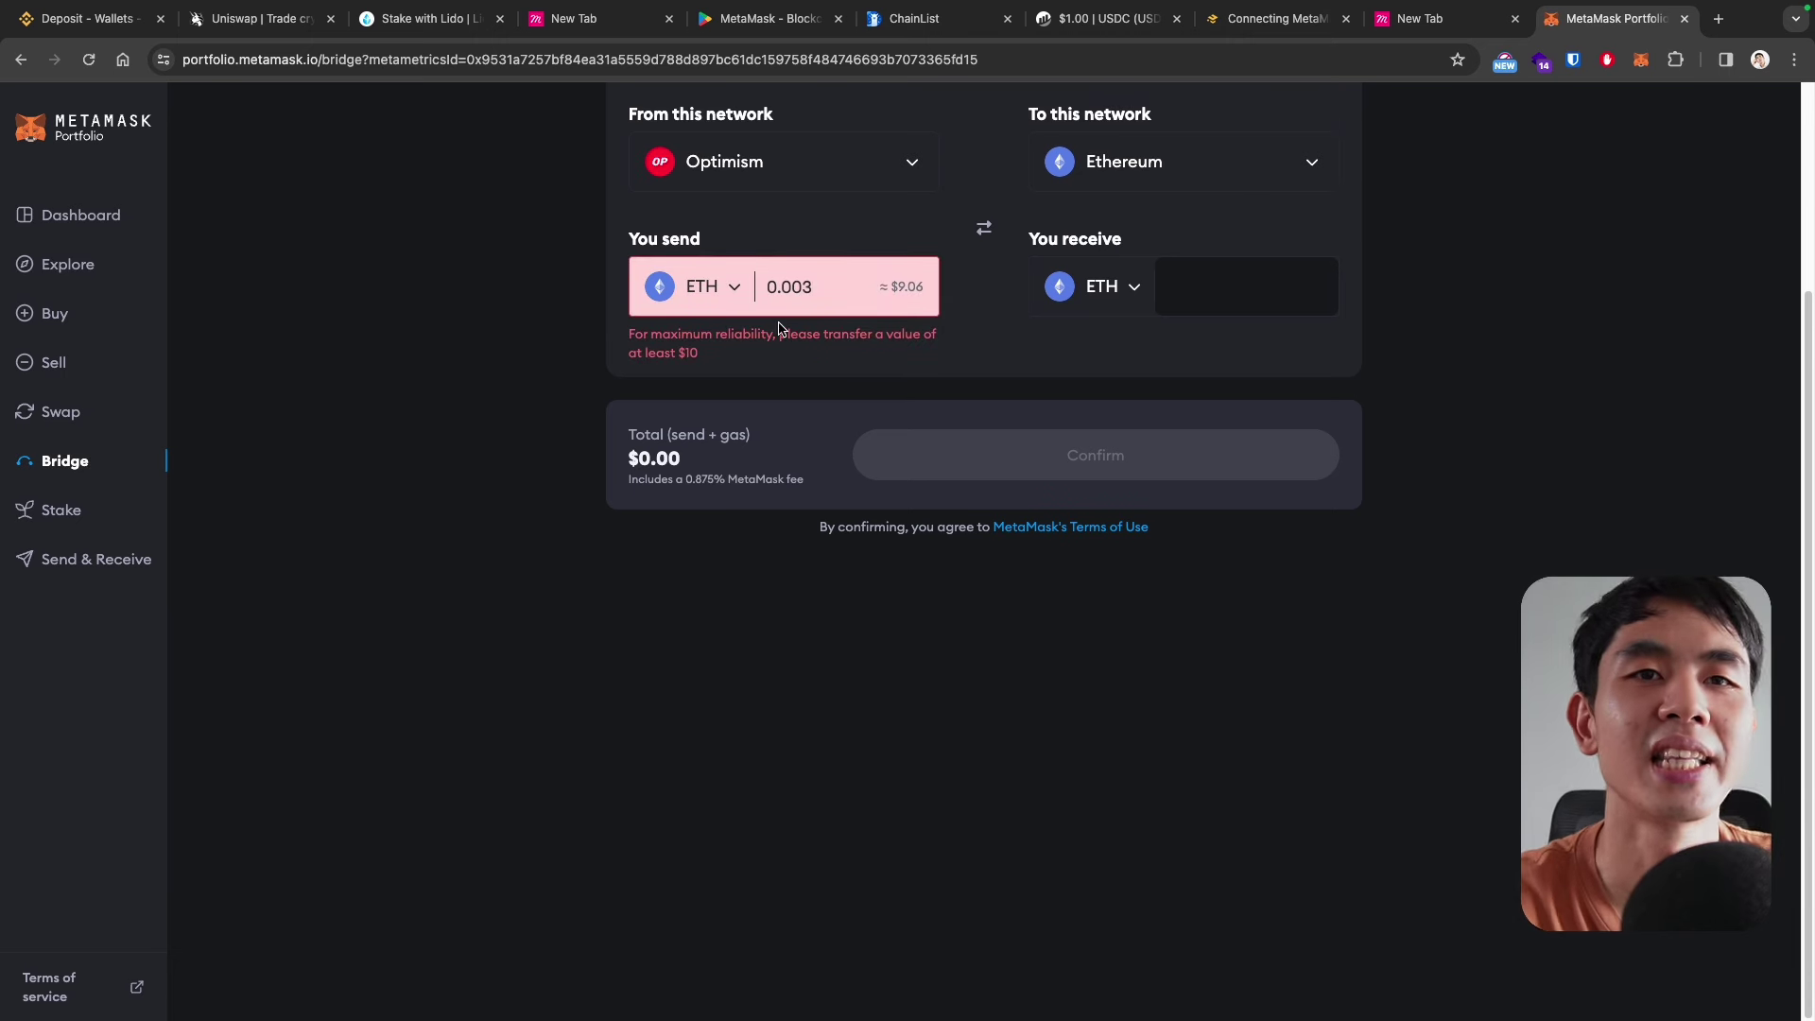
- Change the bridge send amount to 0.004 ETH and look over the quote area
{"action": "left_click", "coordinate": [832, 301]}
{"action": "key", "text": "BackSpace"}
{"action": "type", "text": "4"}
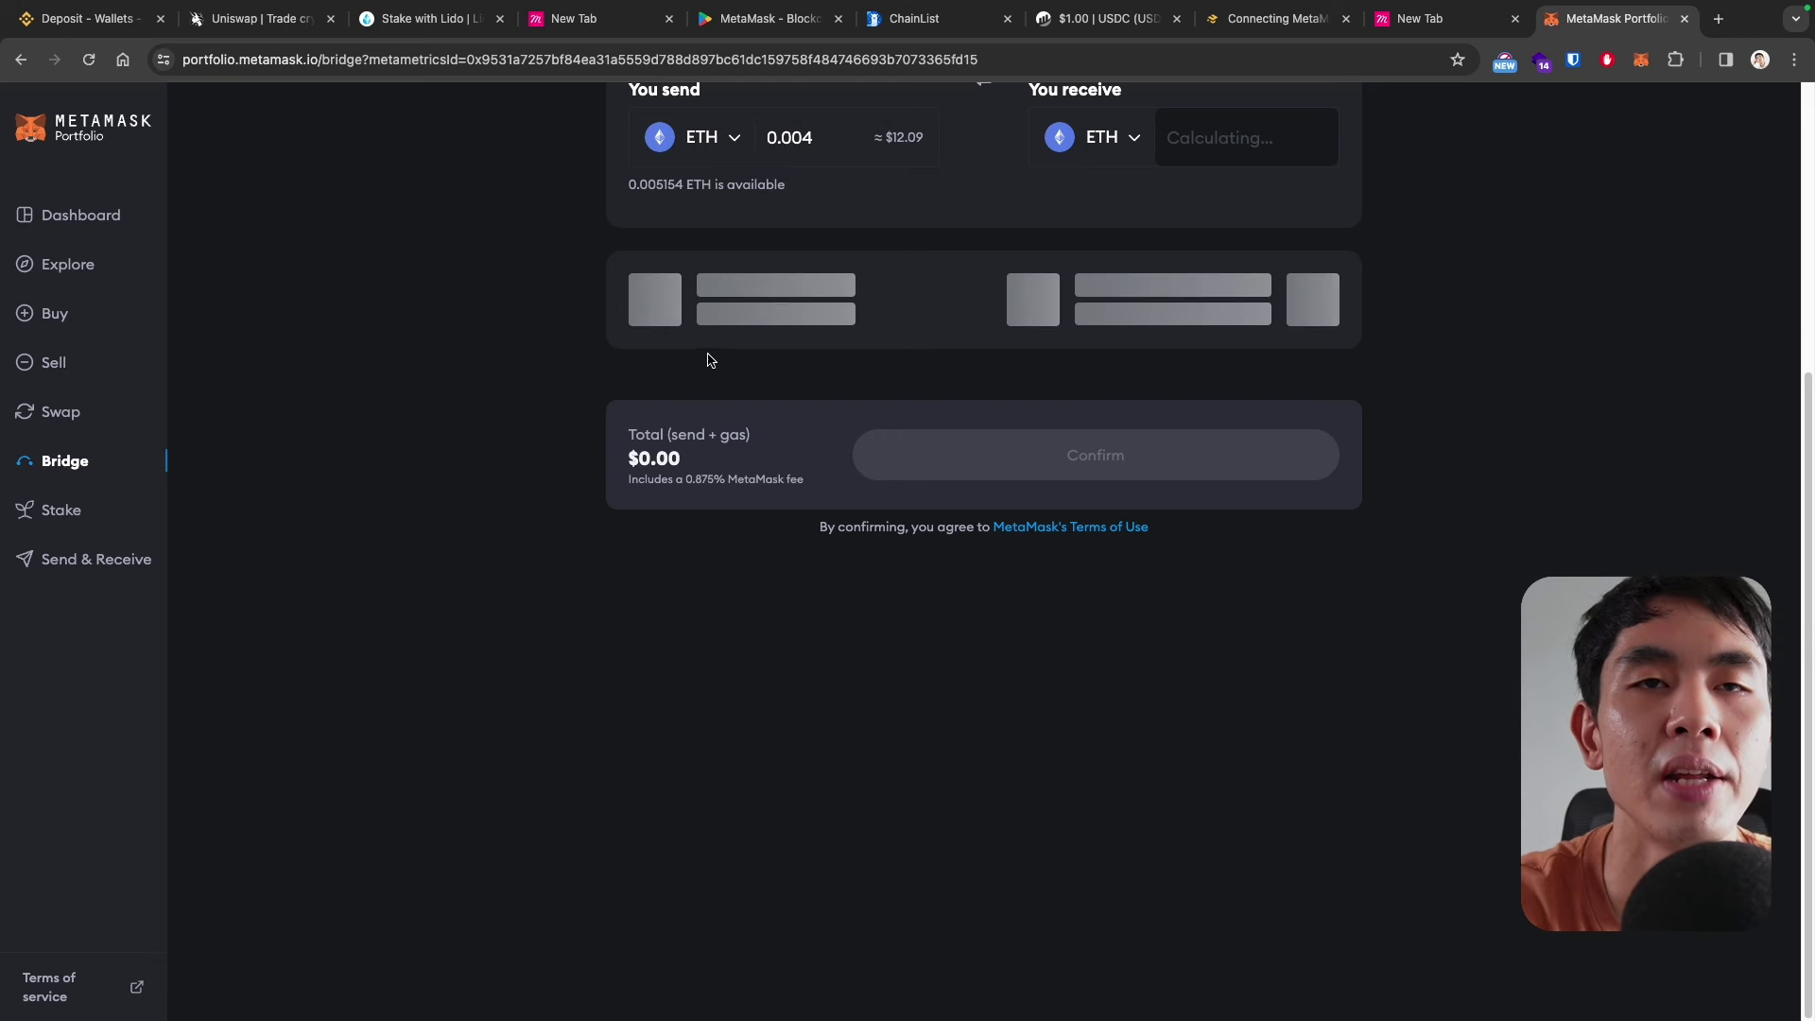
{"action": "scroll", "coordinate": [734, 281], "scroll_direction": "up", "scroll_amount": 3}
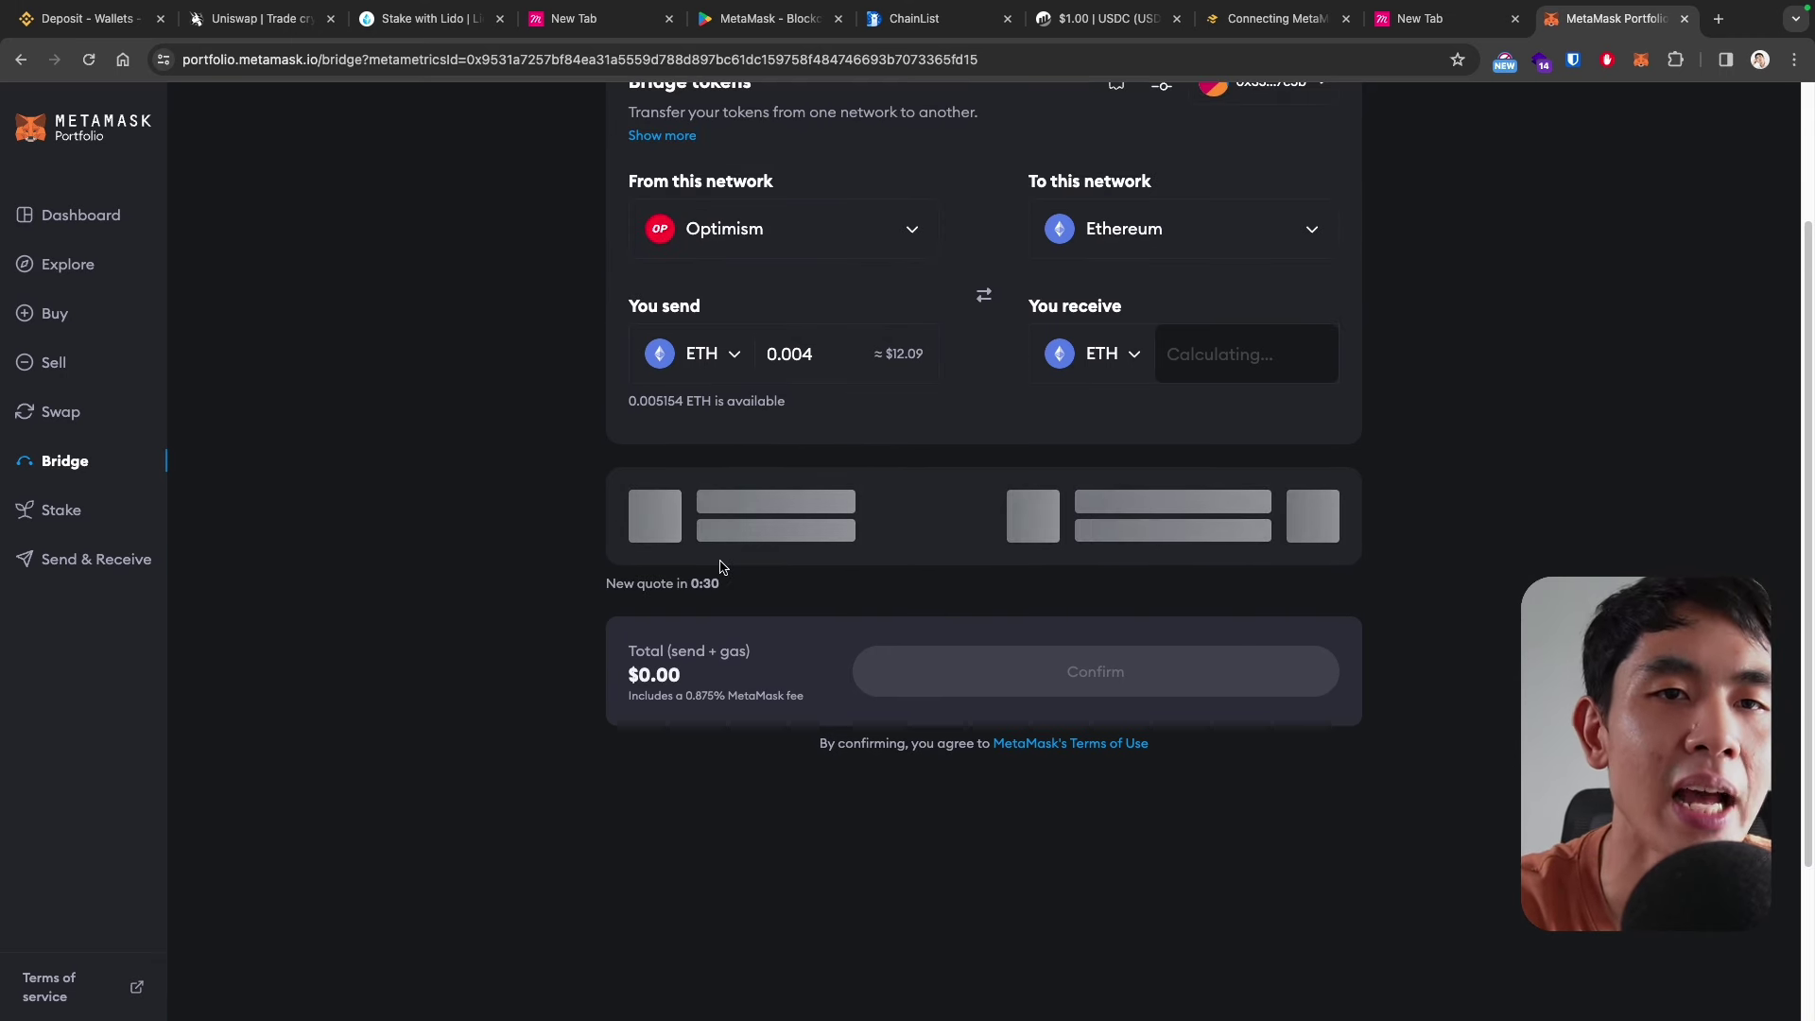
{"action": "scroll", "coordinate": [923, 637], "scroll_direction": "down", "scroll_amount": 1}
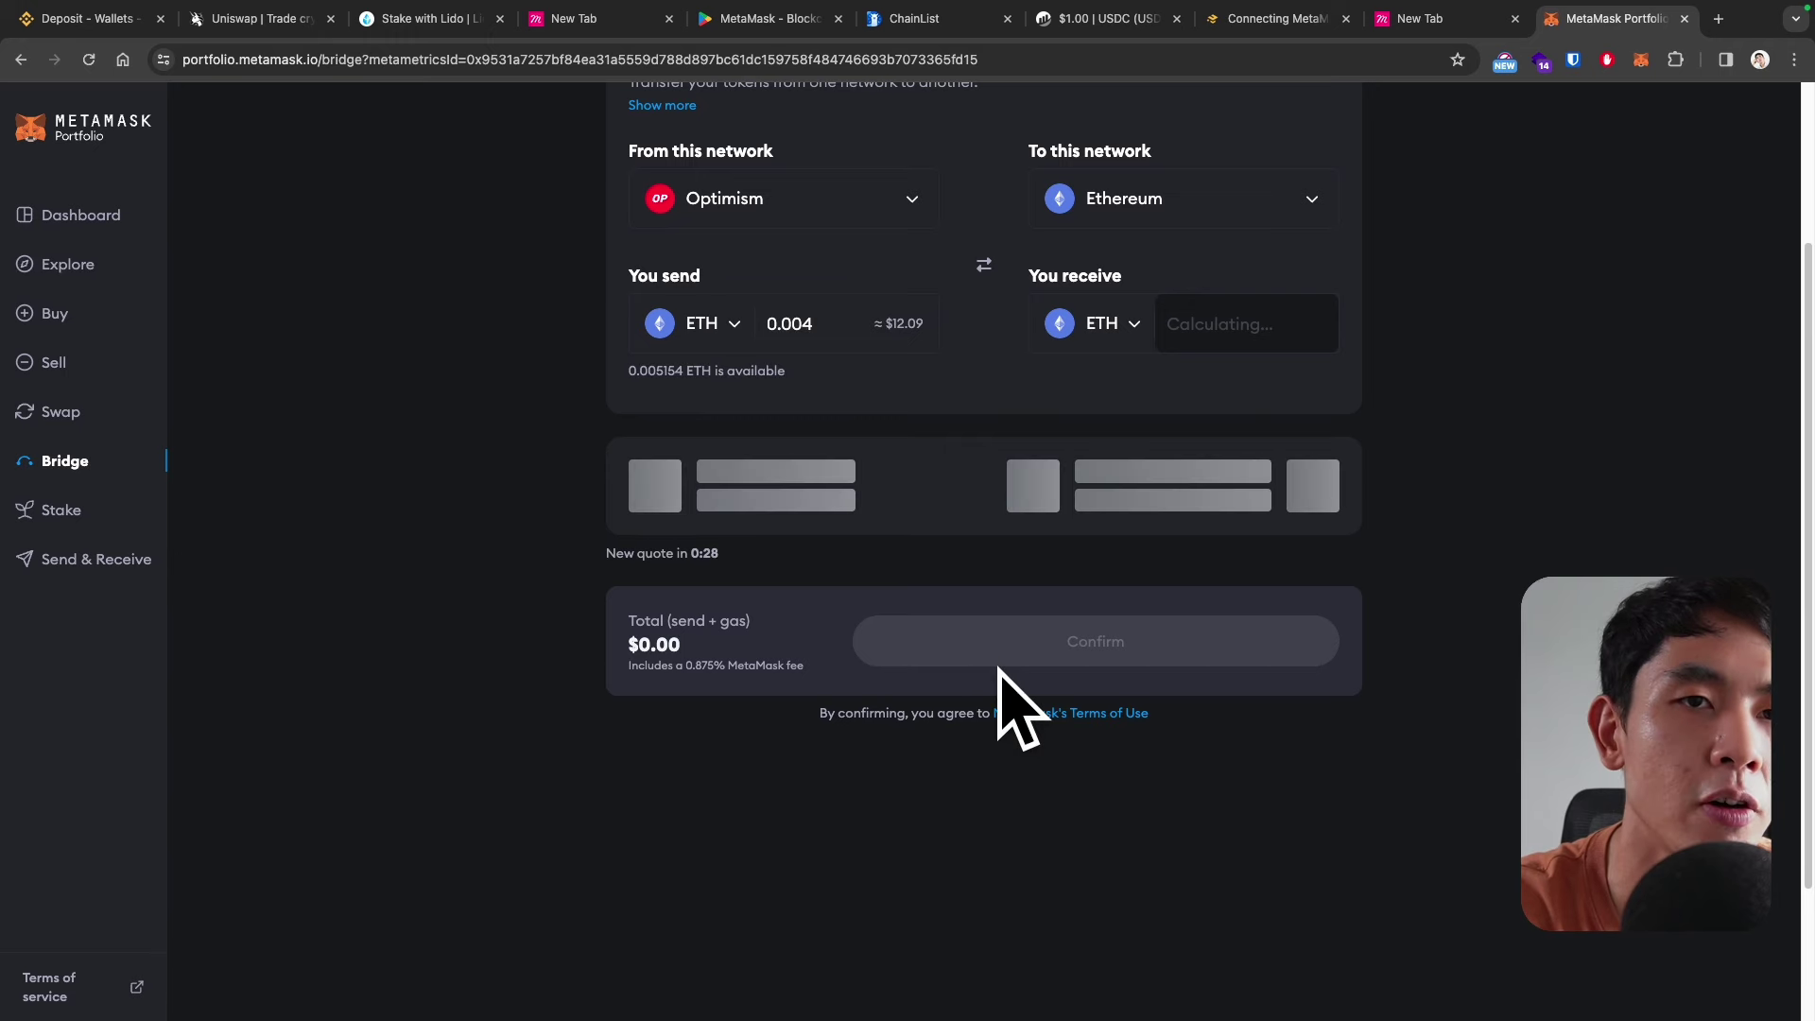
{"action": "scroll", "coordinate": [1077, 652], "scroll_direction": "up", "scroll_amount": 3}
{"action": "scroll", "coordinate": [1080, 631], "scroll_direction": "up", "scroll_amount": 1}
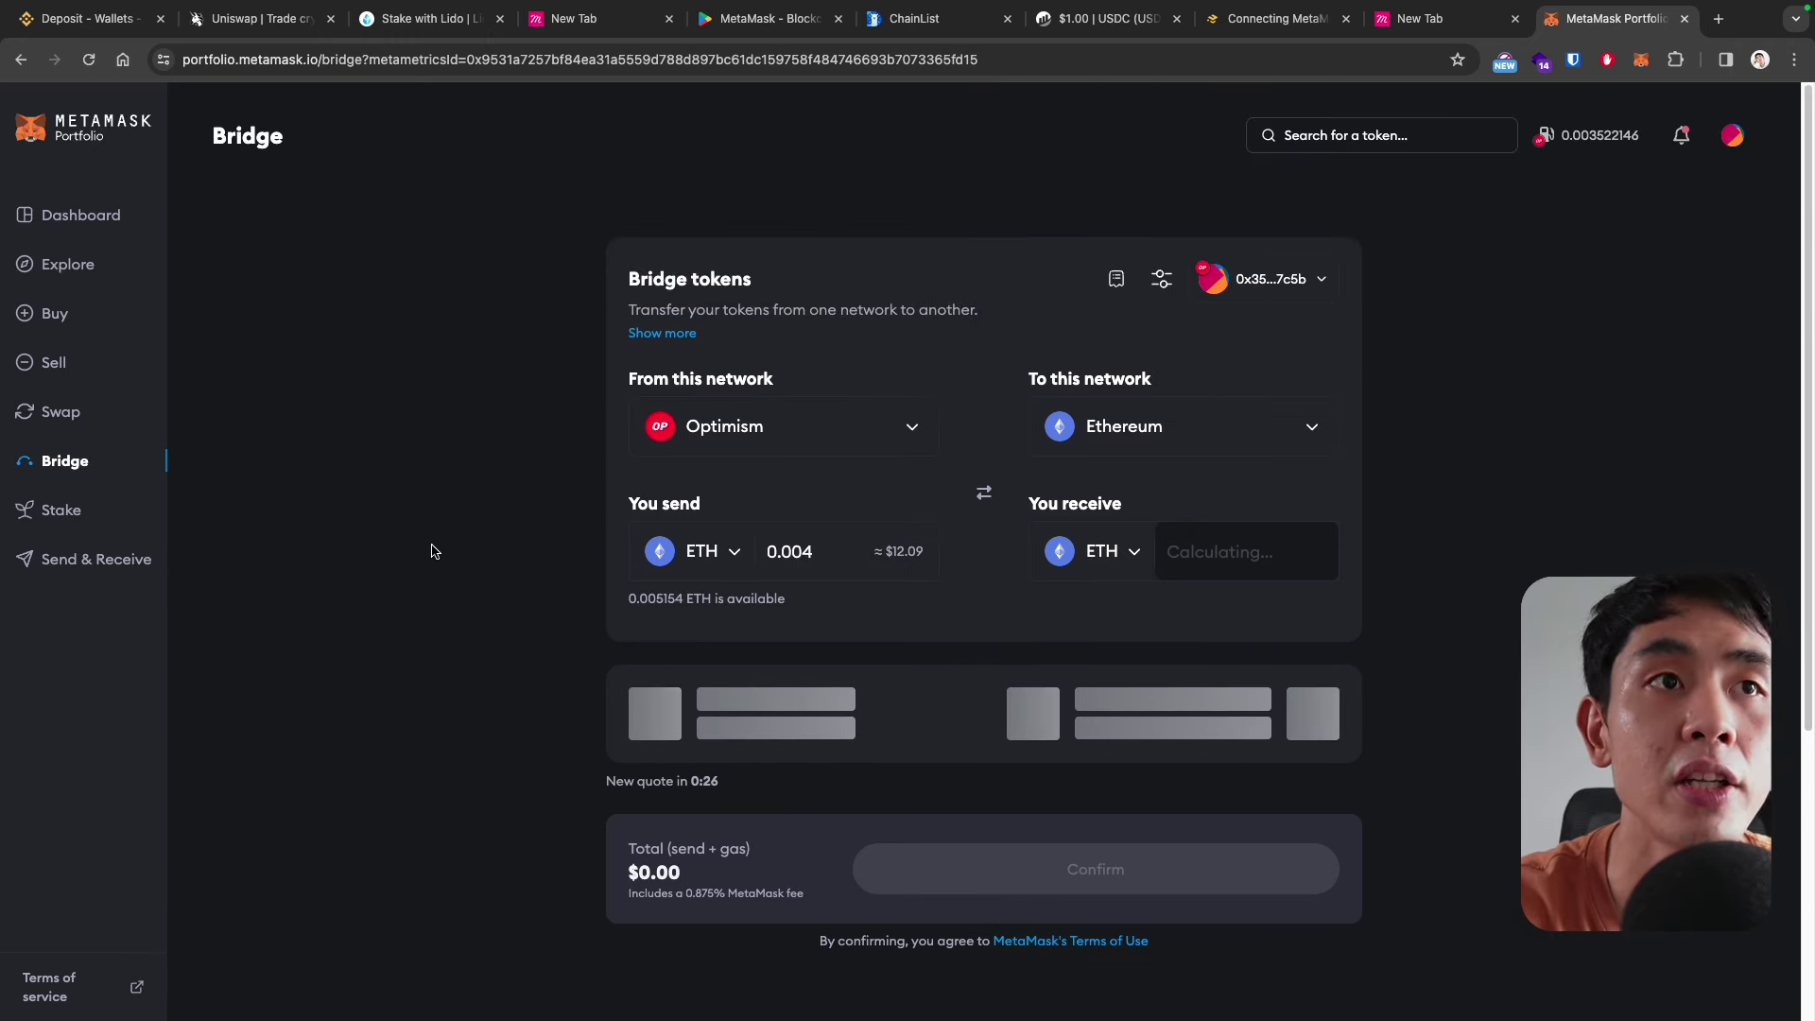
{"action": "left_click", "coordinate": [1438, 25]}
{"action": "left_click", "coordinate": [1580, 29]}
{"action": "left_click", "coordinate": [1466, 34]}
{"action": "key", "text": "ctrl+Tab"}
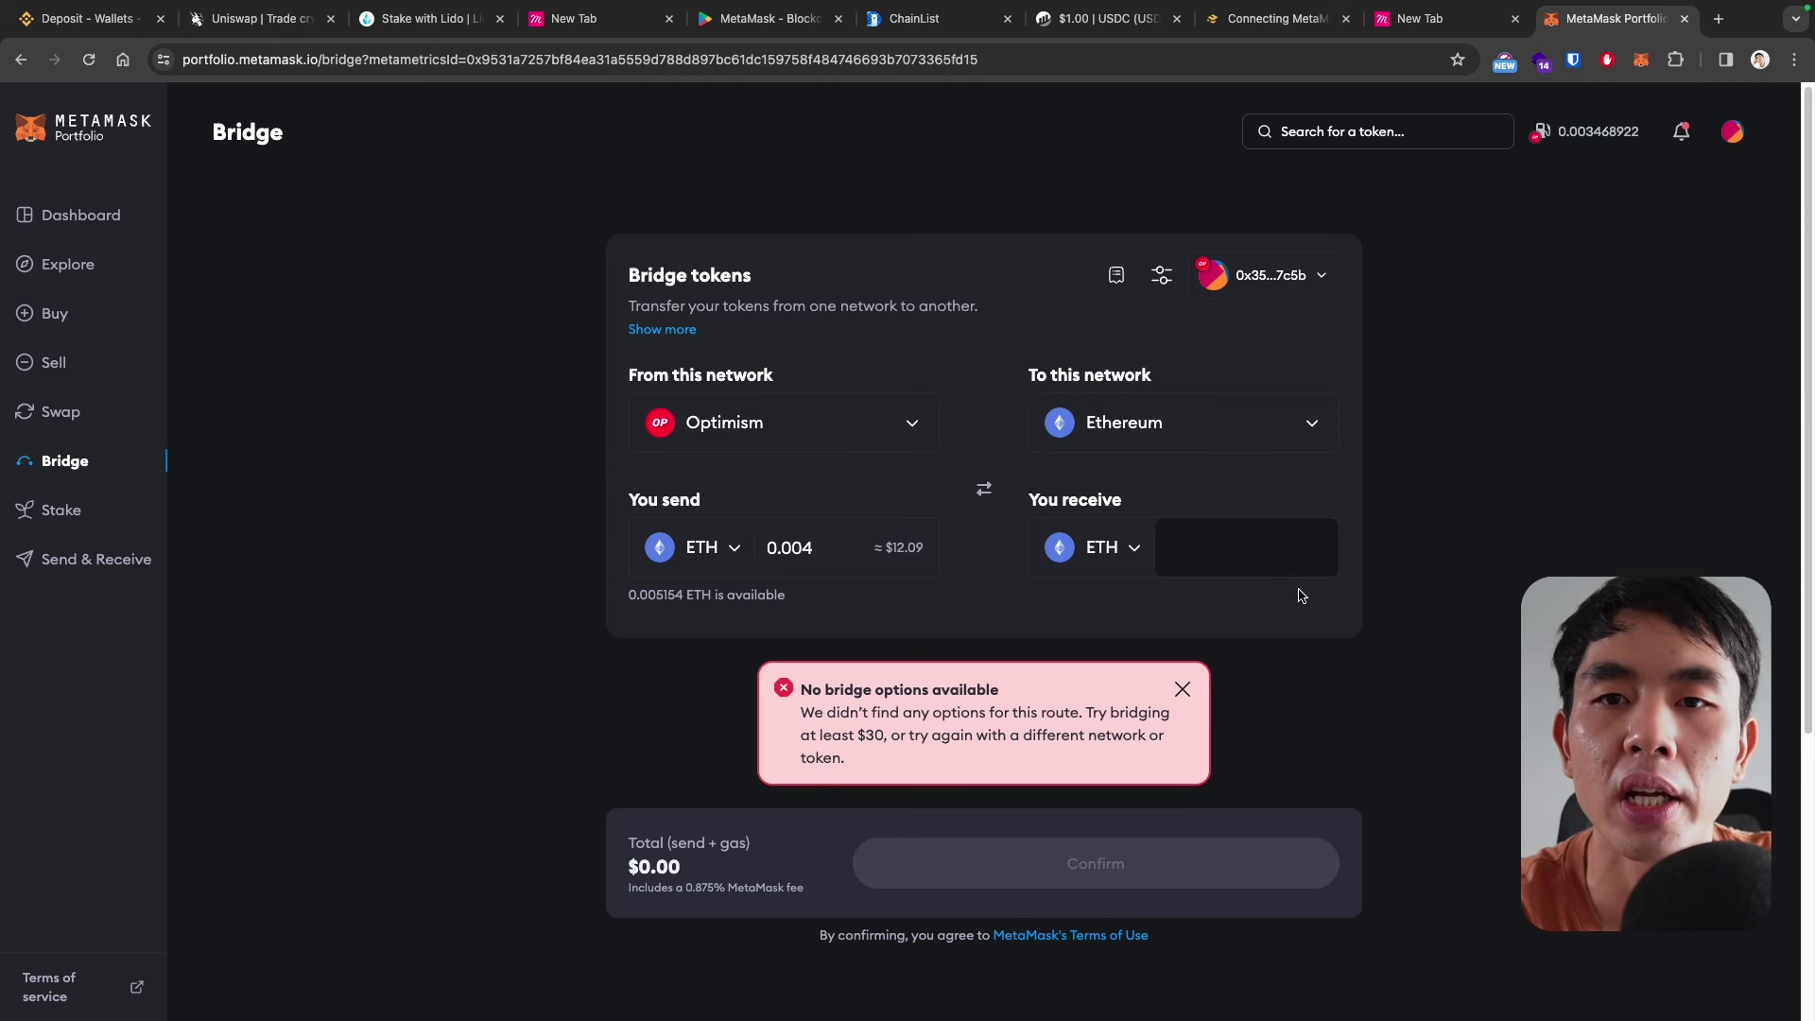
- Dismiss the bridge notice and open the MetaMask wallet to view its ETH balance on Optimism
{"action": "left_click", "coordinate": [1182, 693]}
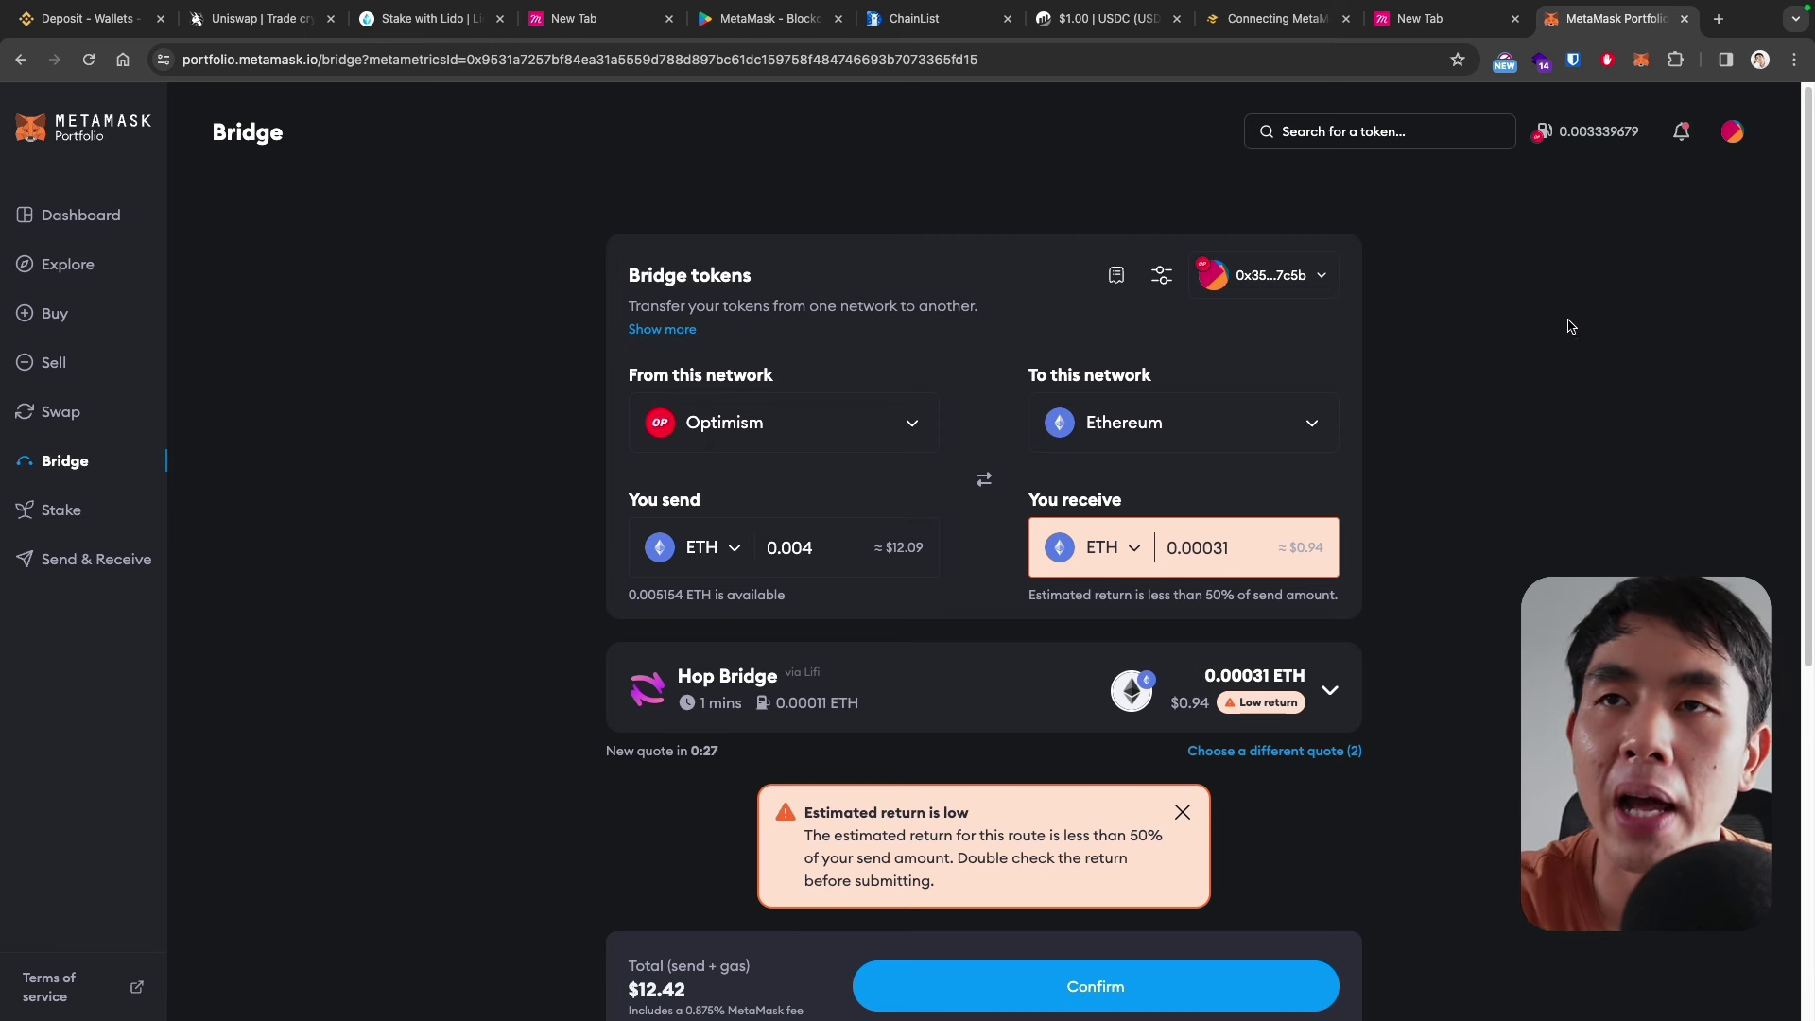
{"action": "left_click", "coordinate": [1641, 59]}
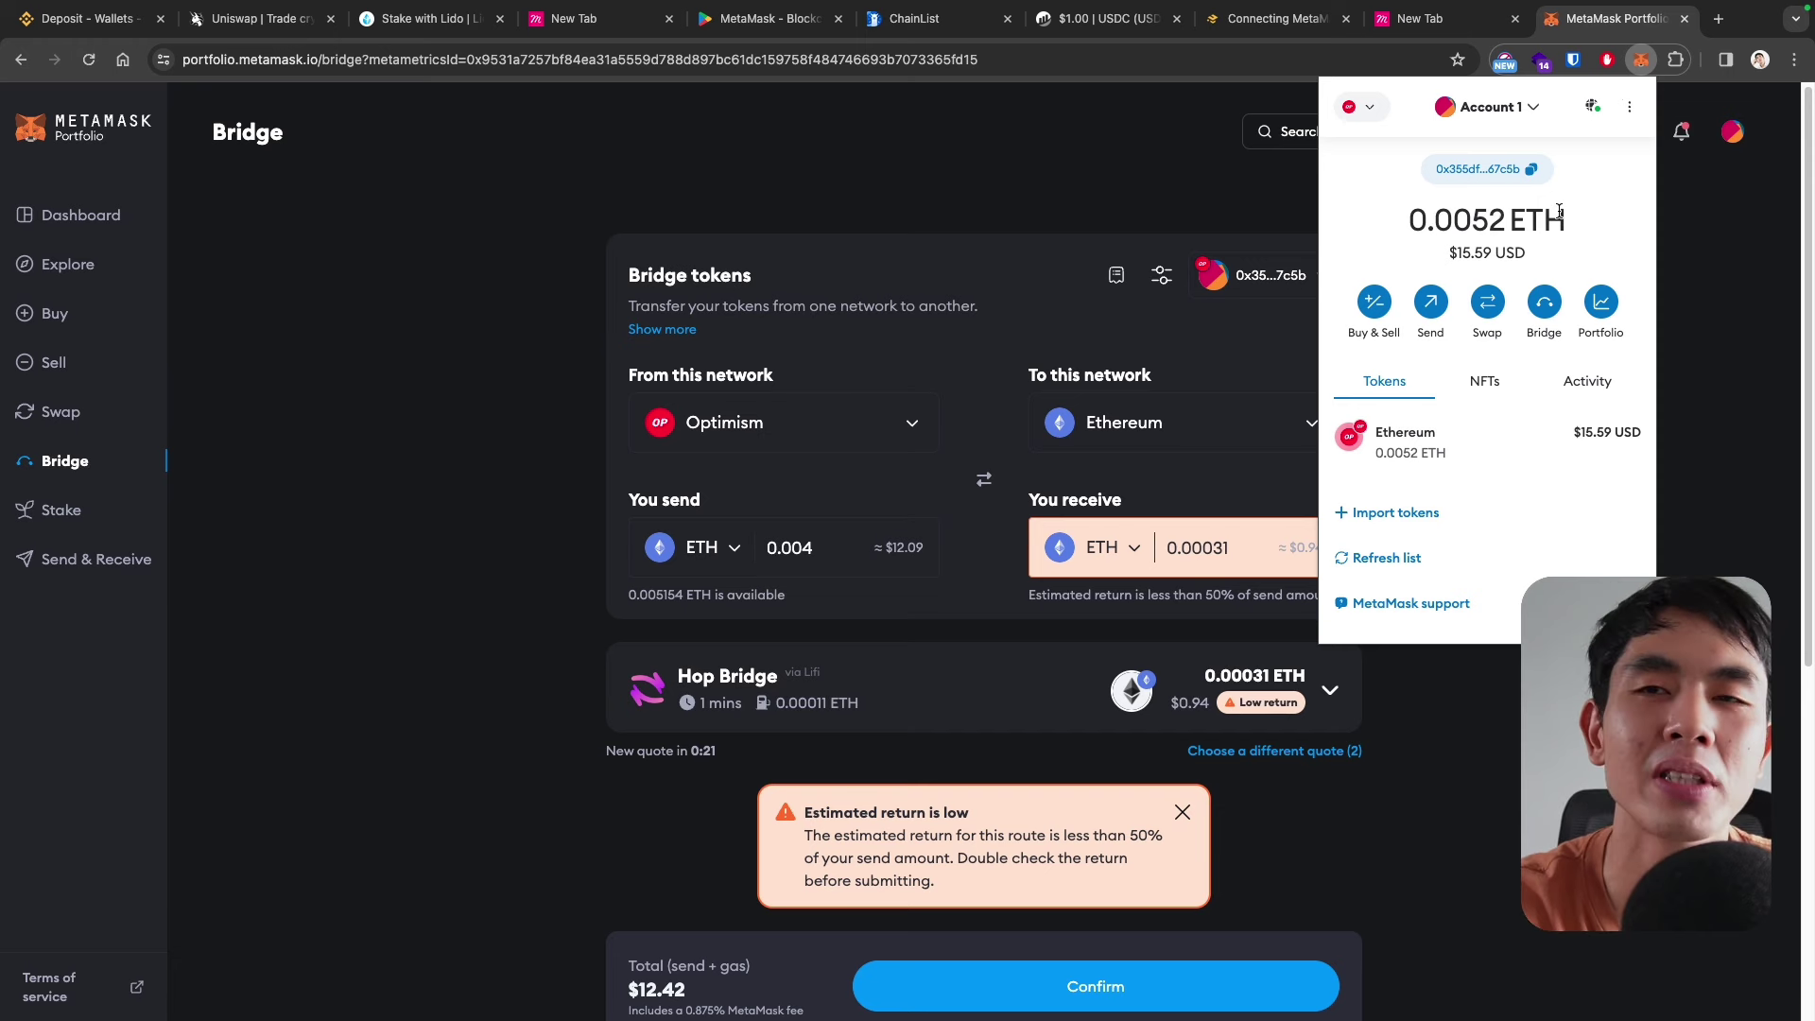
- Close the wallet, check the Binance Academy article on manually adding a network, and return to the bridge page
{"action": "left_click", "coordinate": [1699, 262]}
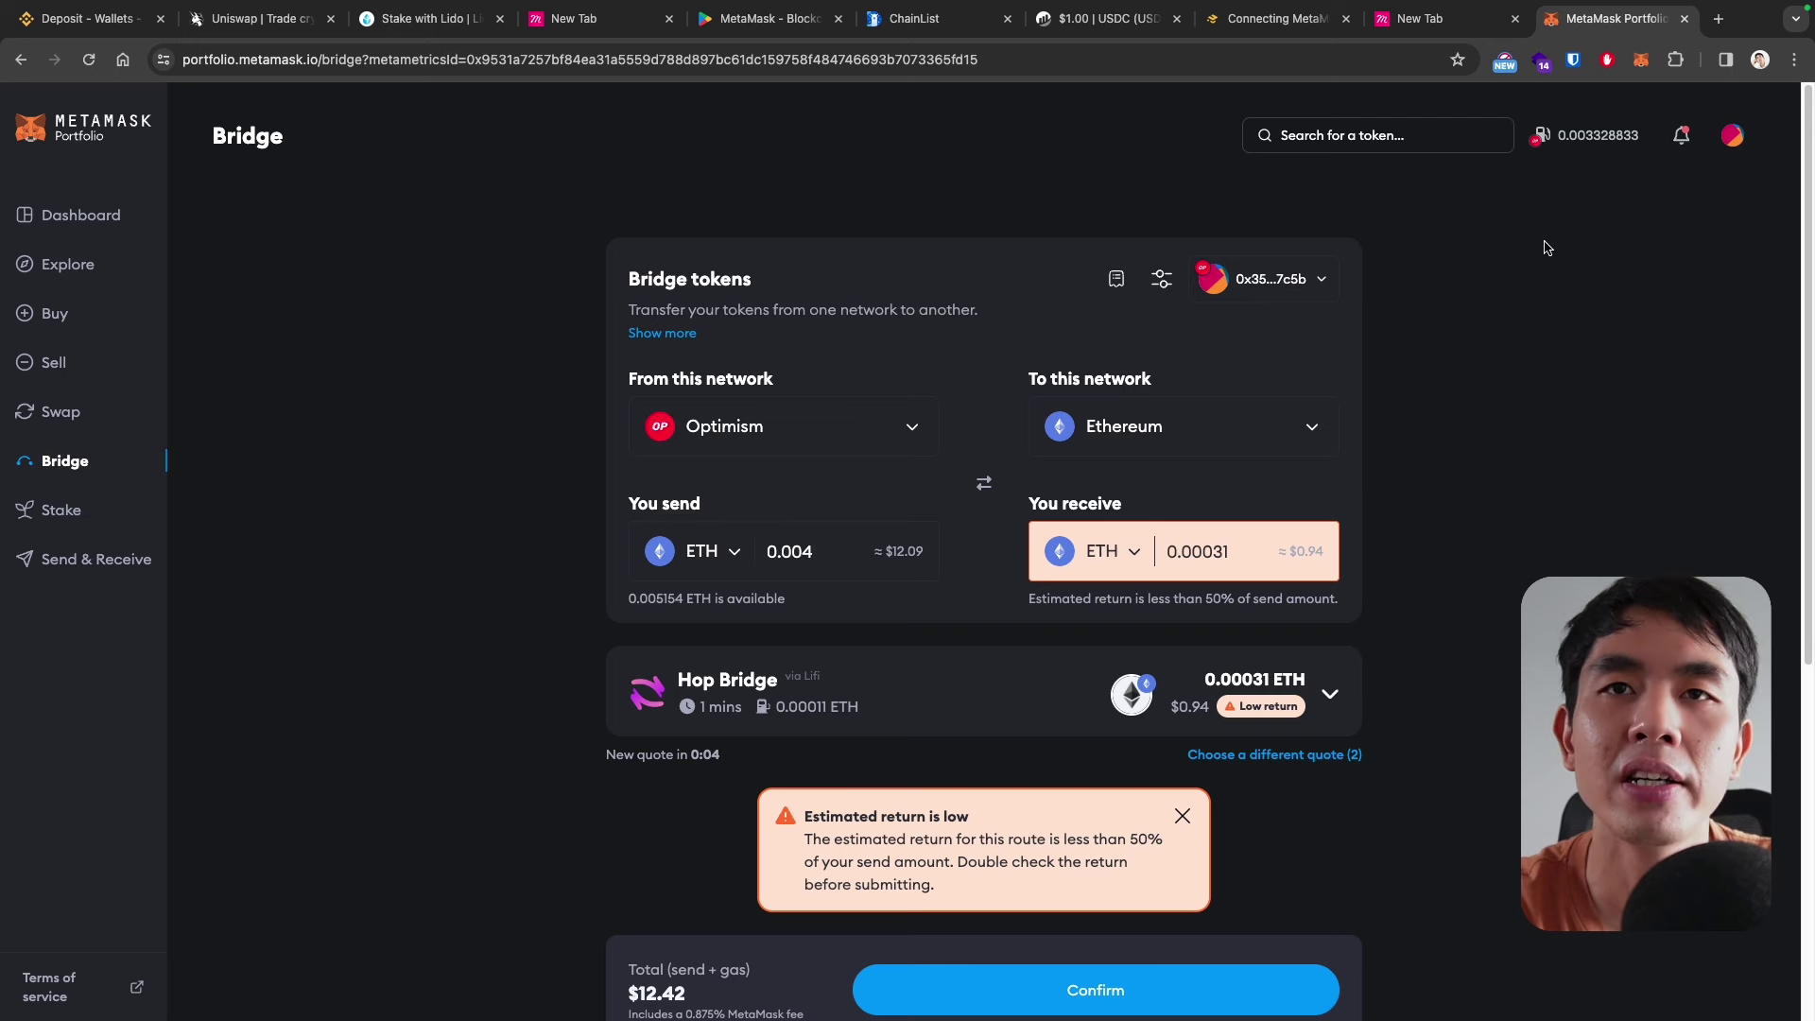
{"action": "left_click", "coordinate": [1305, 28]}
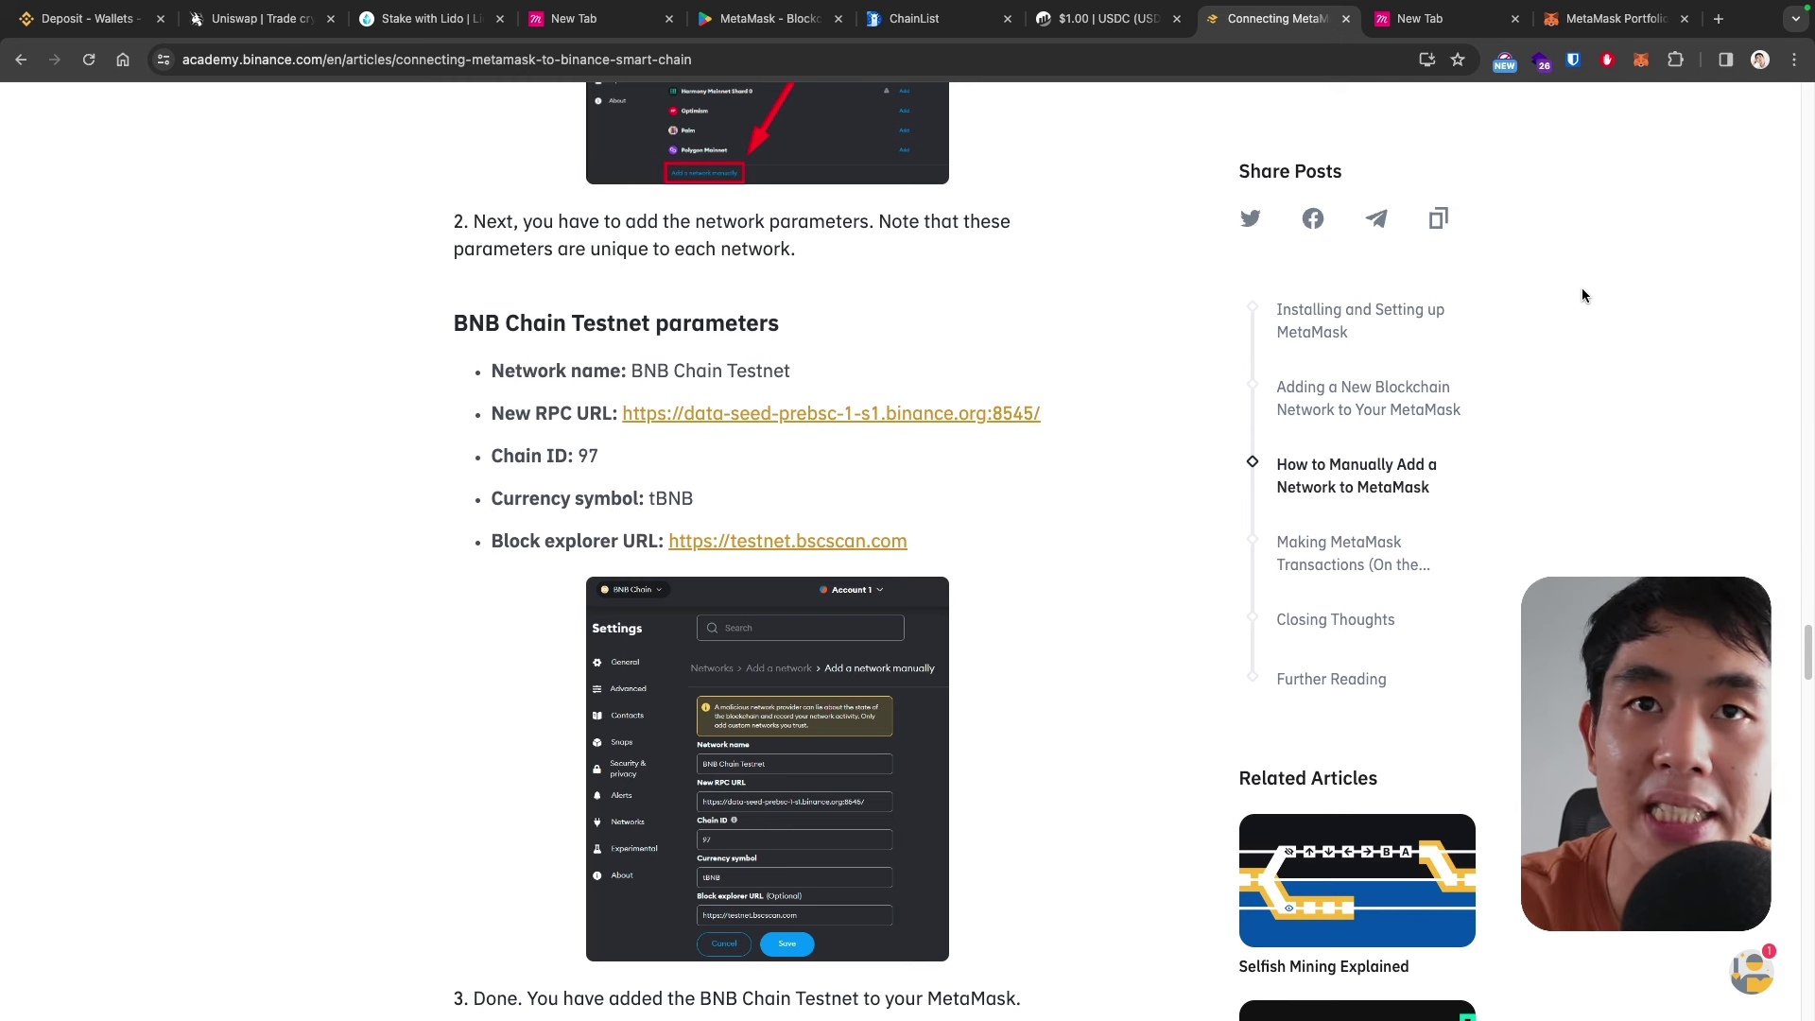
{"action": "scroll", "coordinate": [1590, 290], "scroll_direction": "up", "scroll_amount": 1}
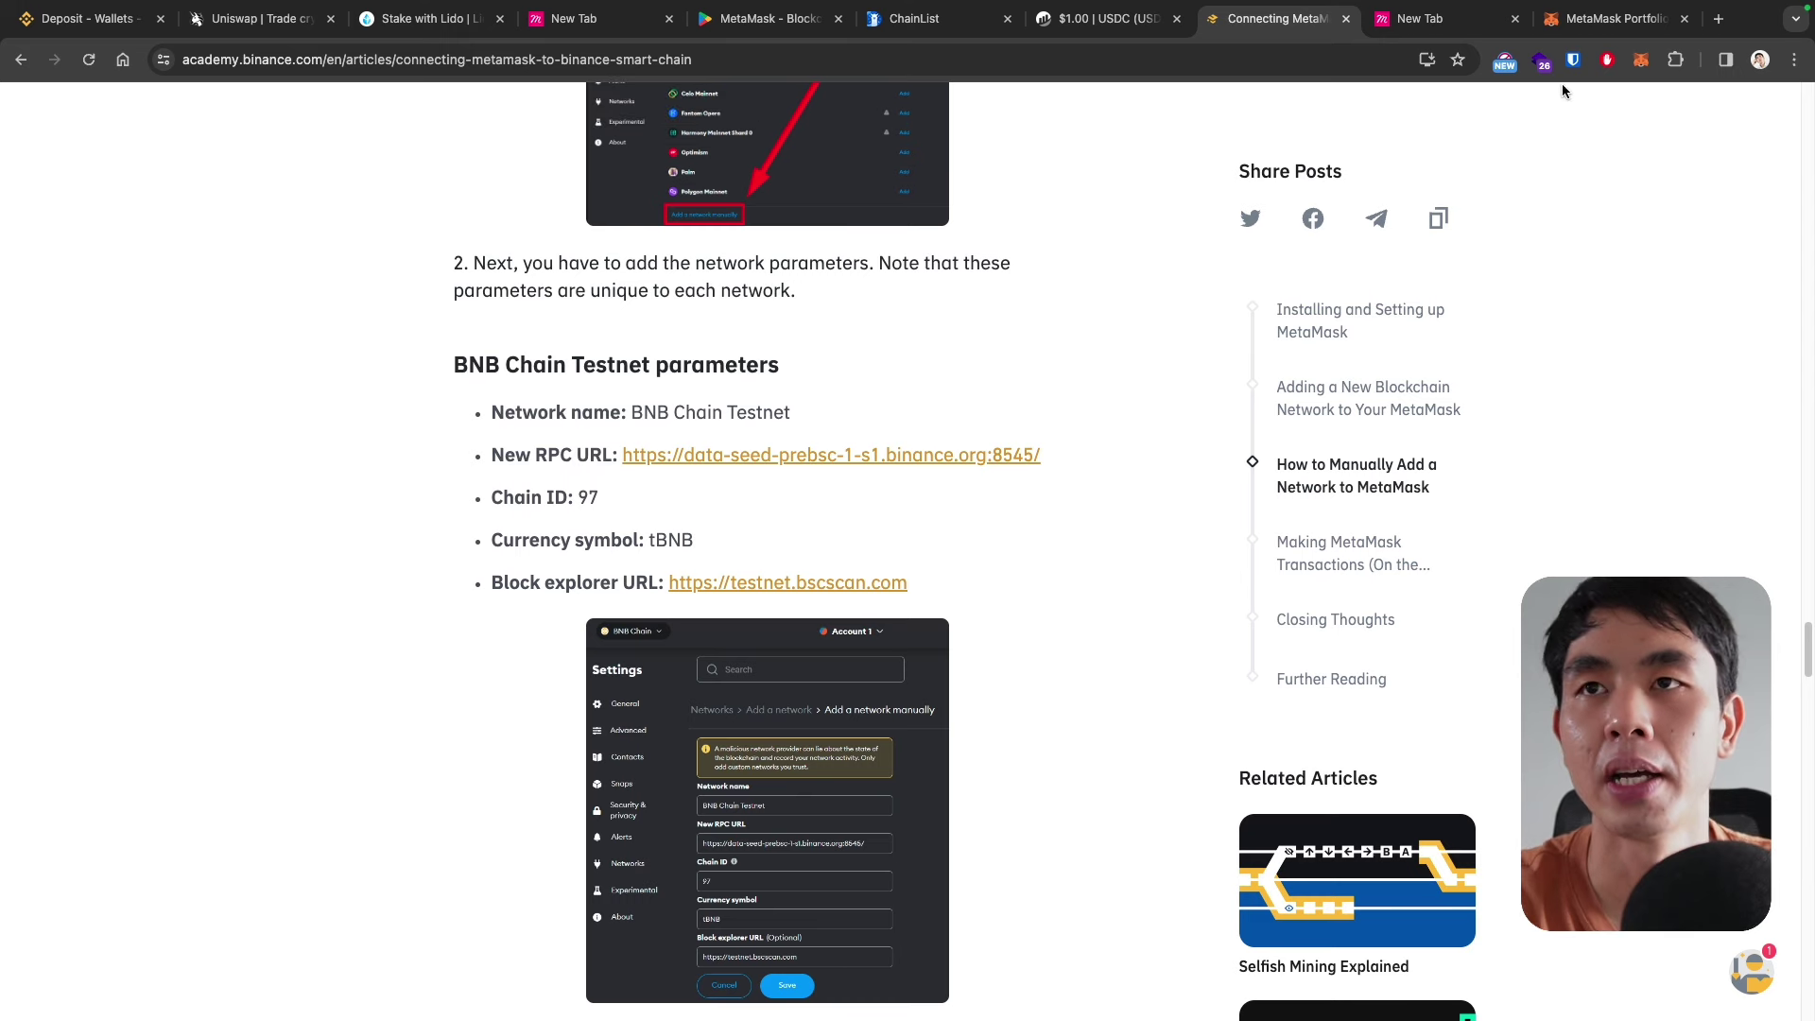
{"action": "left_click", "coordinate": [1612, 19]}
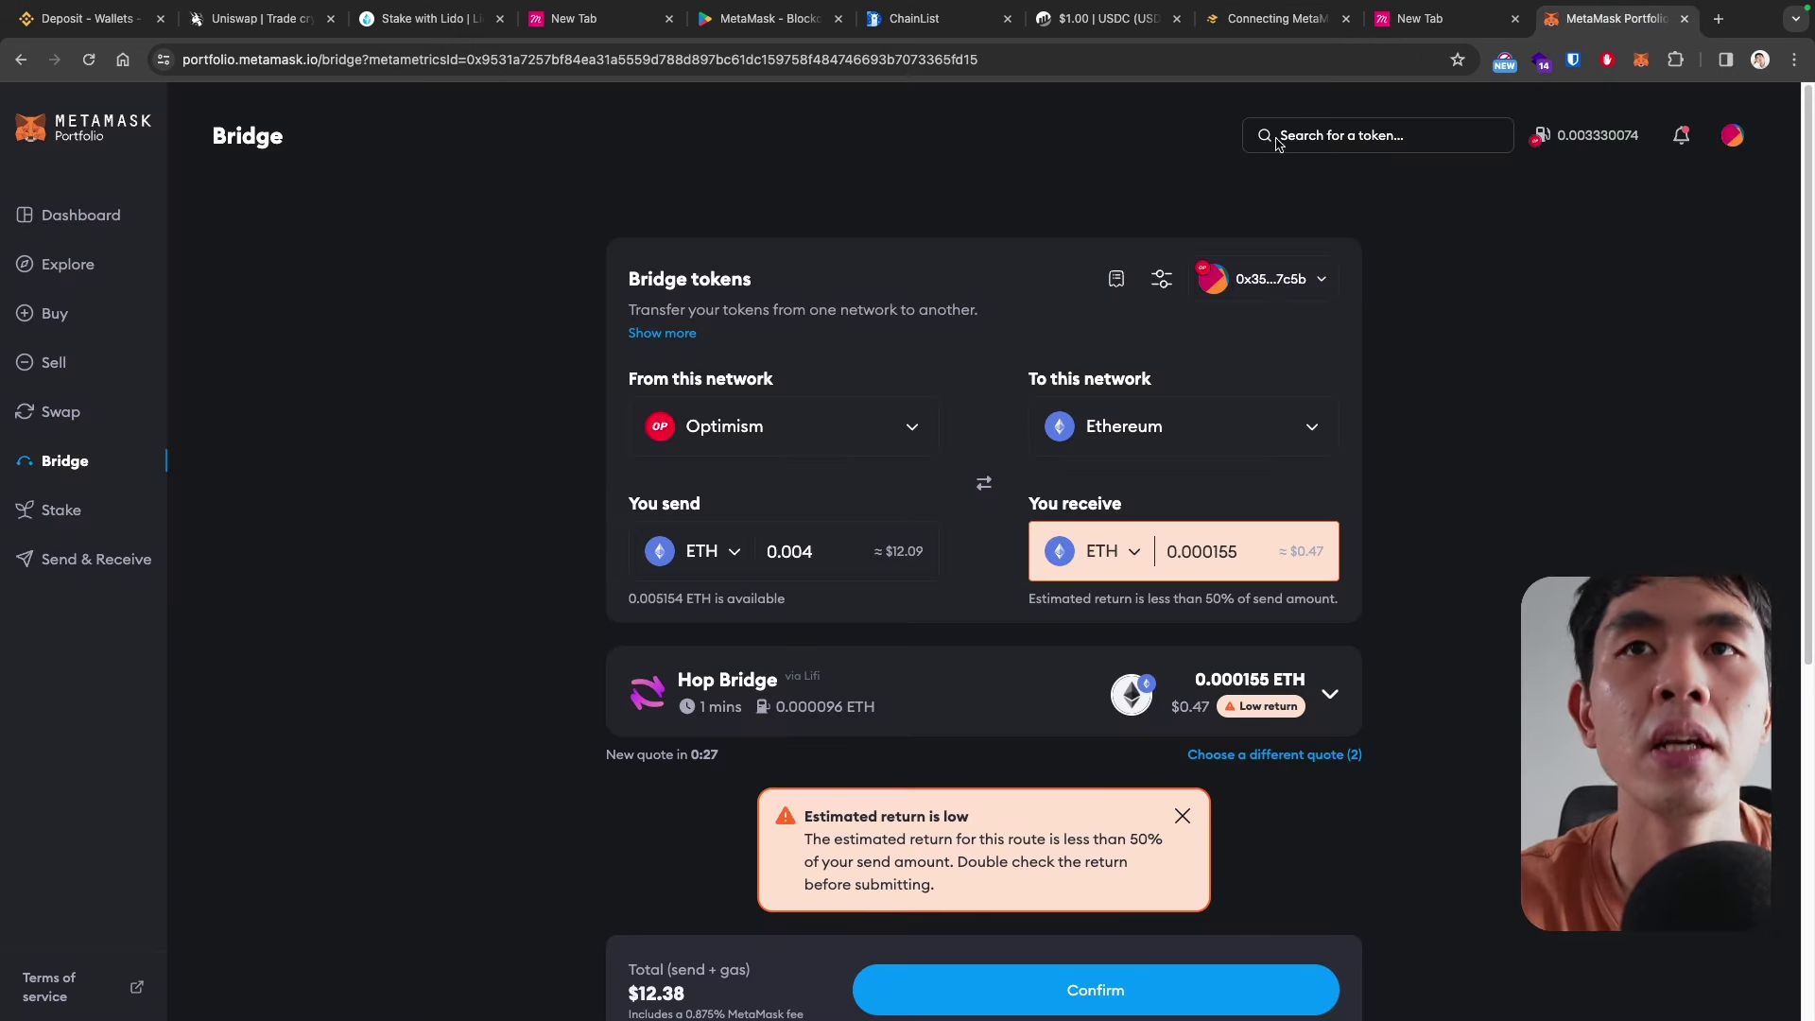
- Open revoke.cash in the existing blank tab and look over its home page
{"action": "left_click", "coordinate": [1441, 29]}
{"action": "left_click", "coordinate": [1226, 61]}
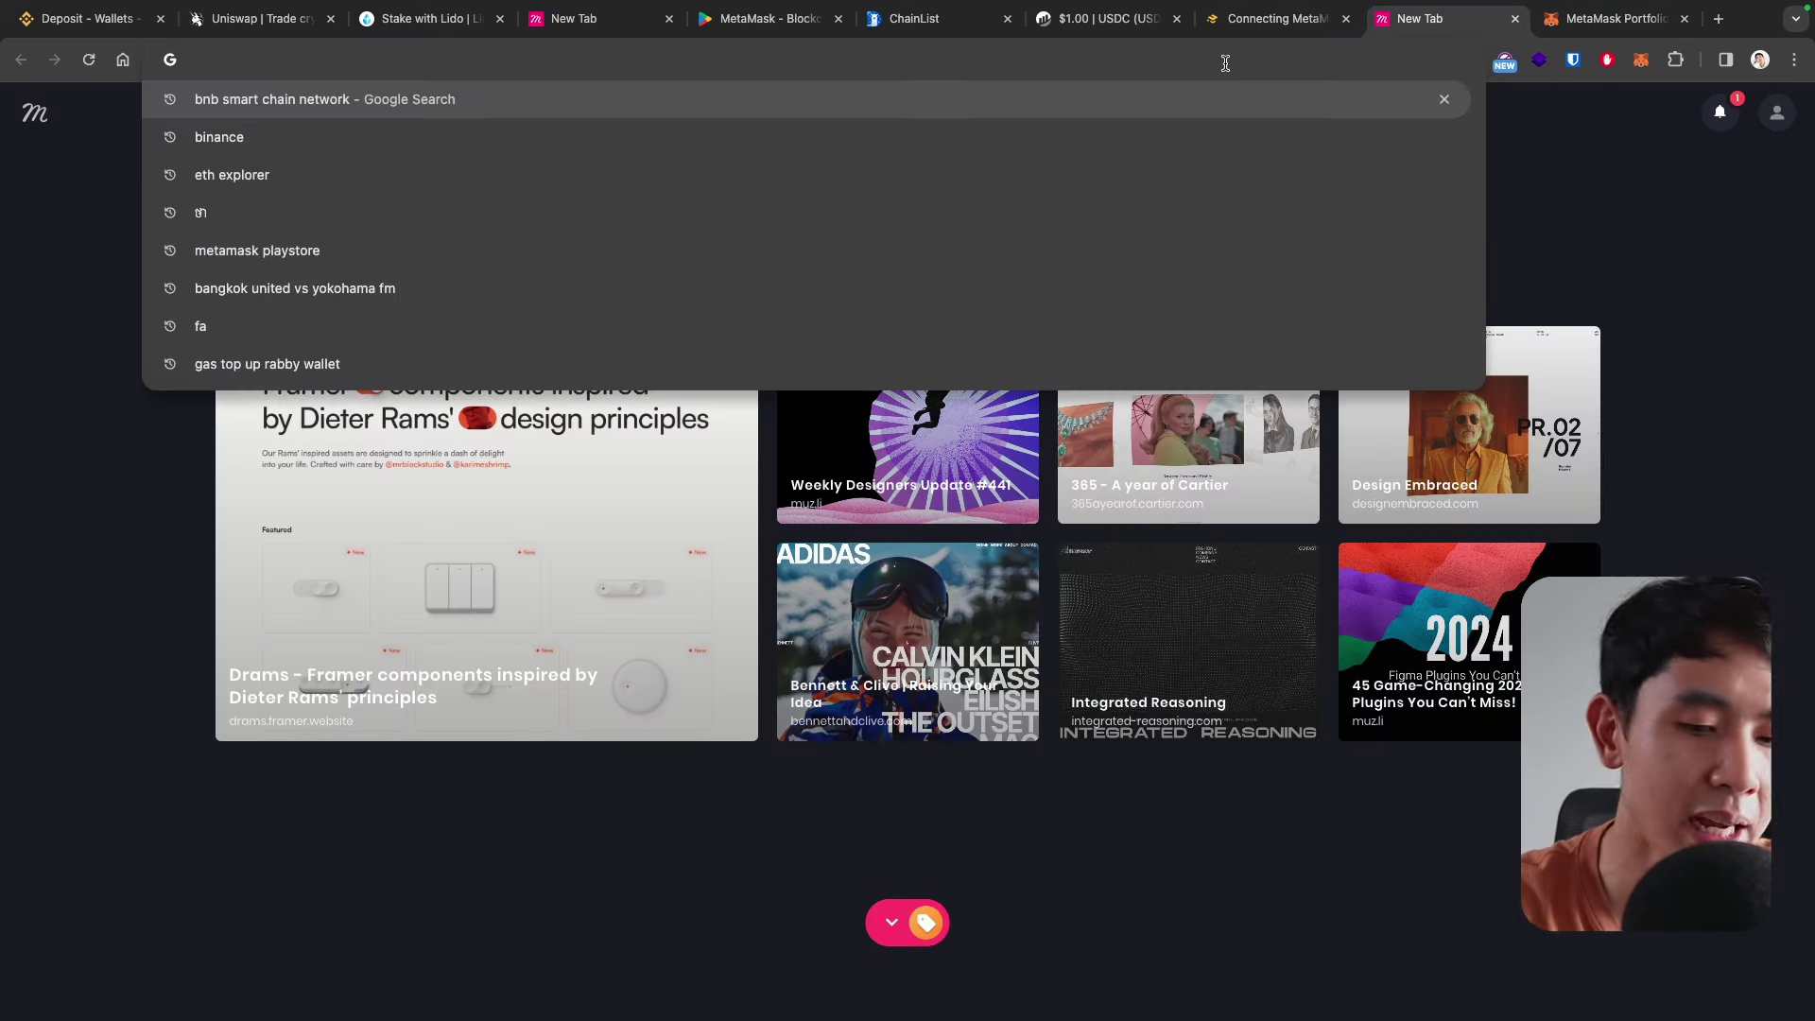
{"action": "type", "text": "revoke.cash"}
{"action": "key", "text": "Return"}
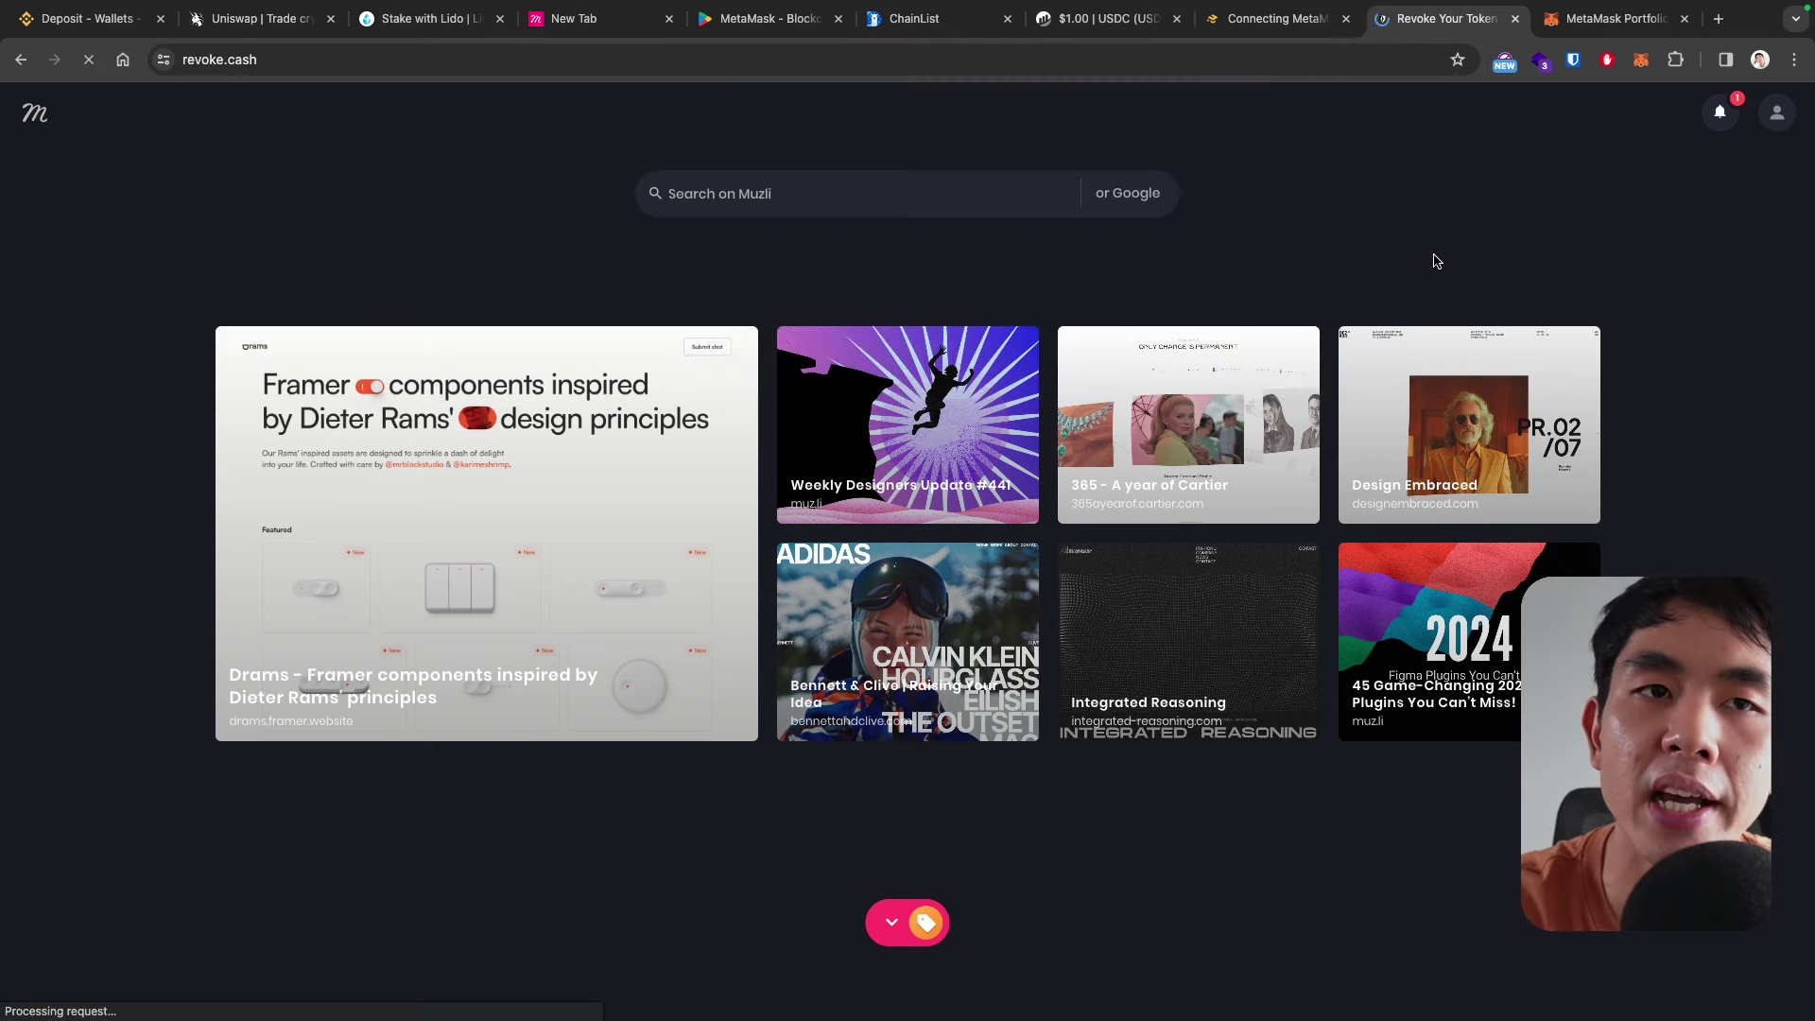
{"action": "scroll", "coordinate": [1436, 261], "scroll_direction": "down", "scroll_amount": 1}
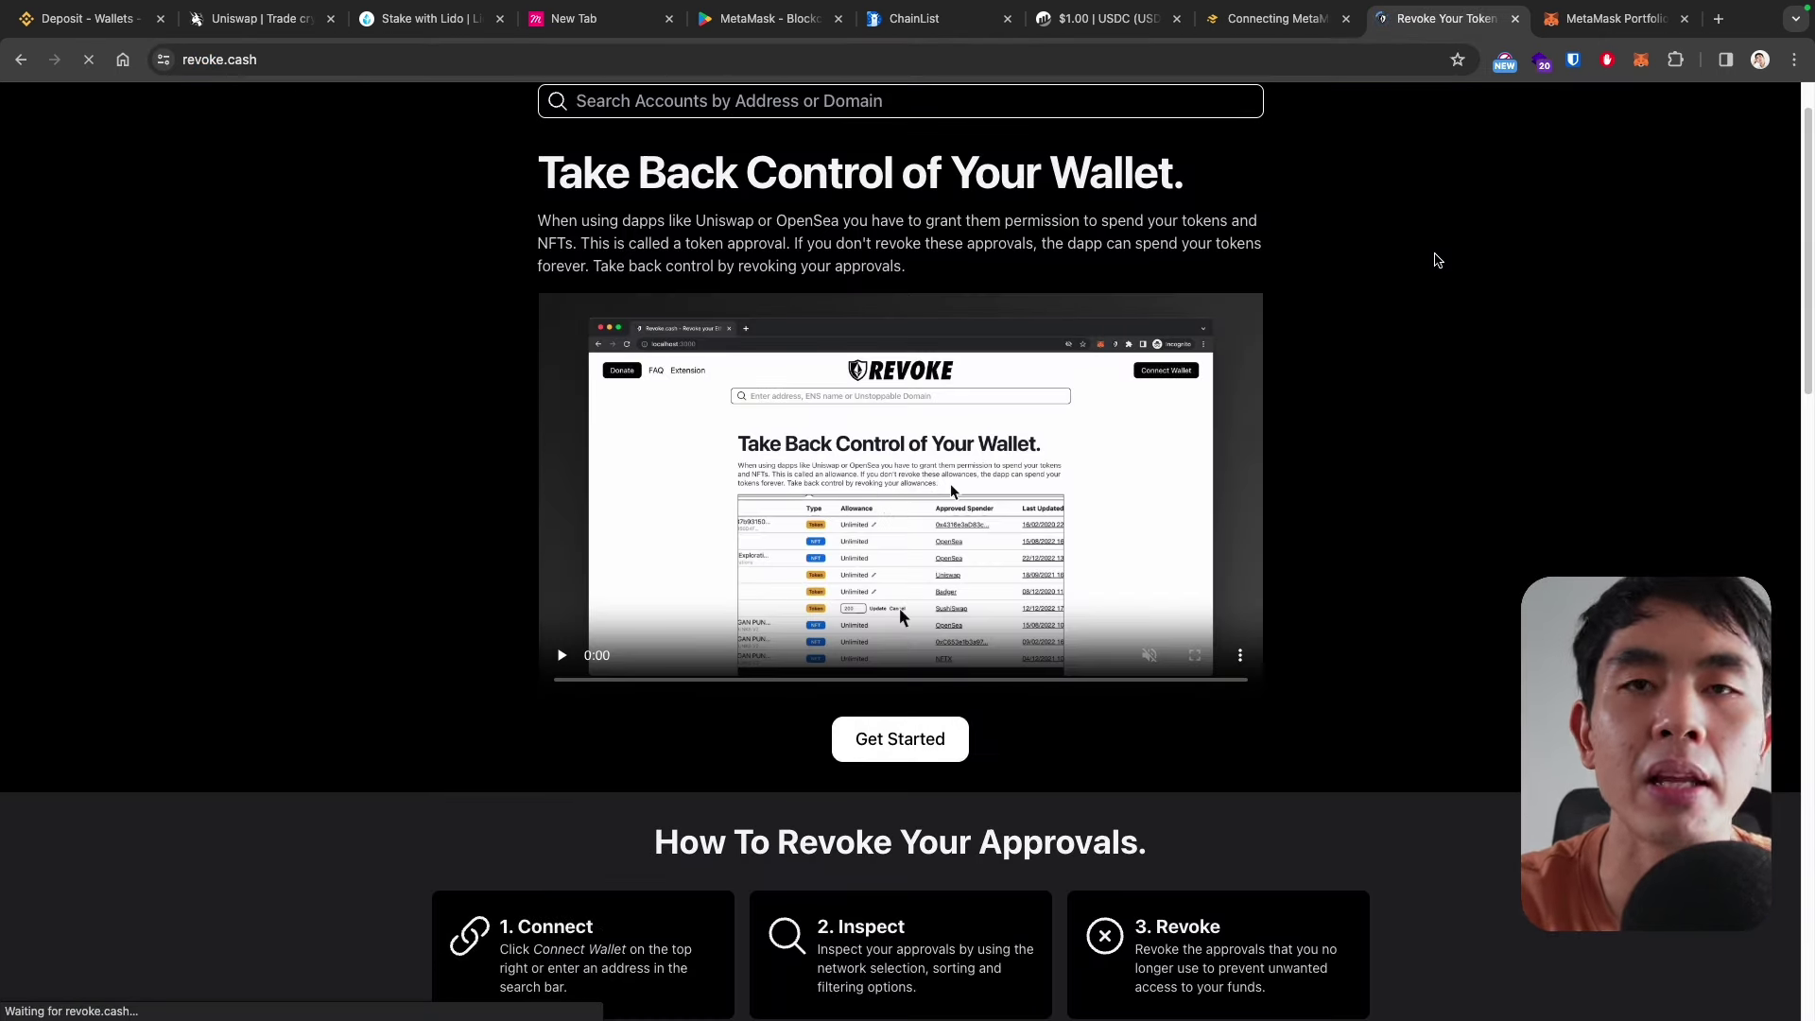
{"action": "scroll", "coordinate": [1436, 261], "scroll_direction": "up", "scroll_amount": 1}
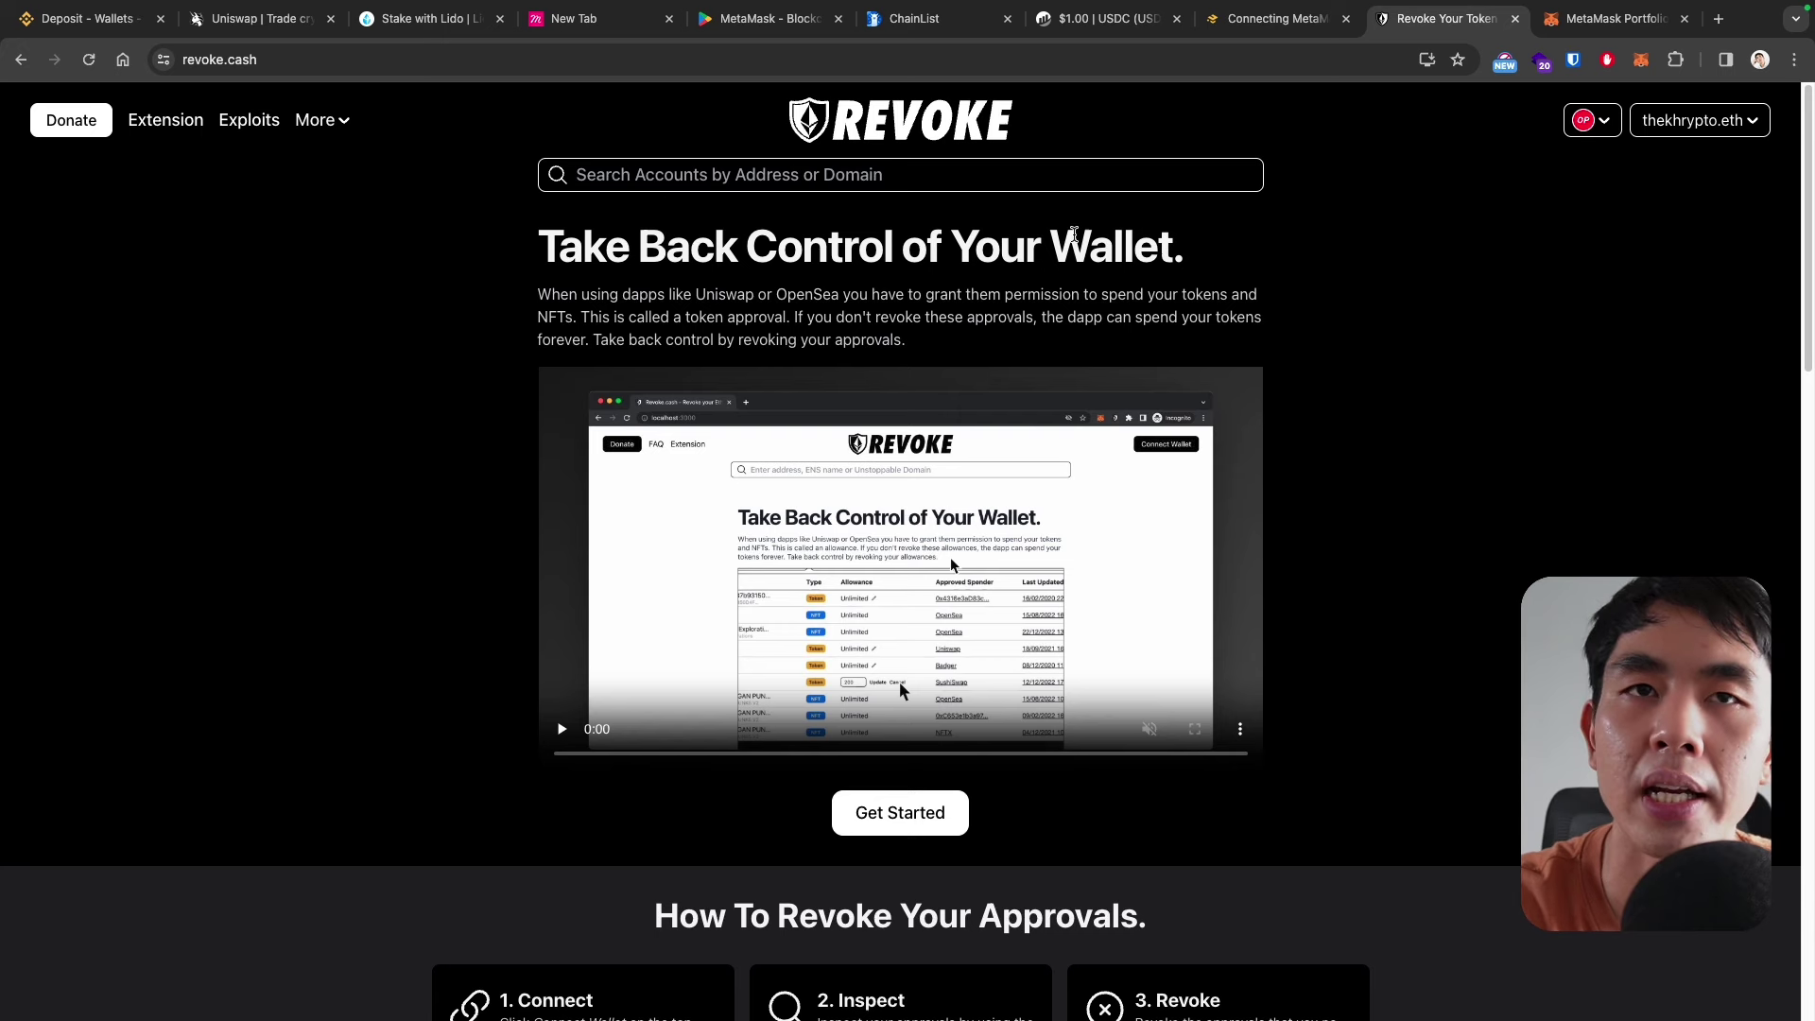
- Open the Ethereum Token Approval Checker and look up the MetaMask account by pasting its wallet address
{"action": "left_click", "coordinate": [900, 813]}
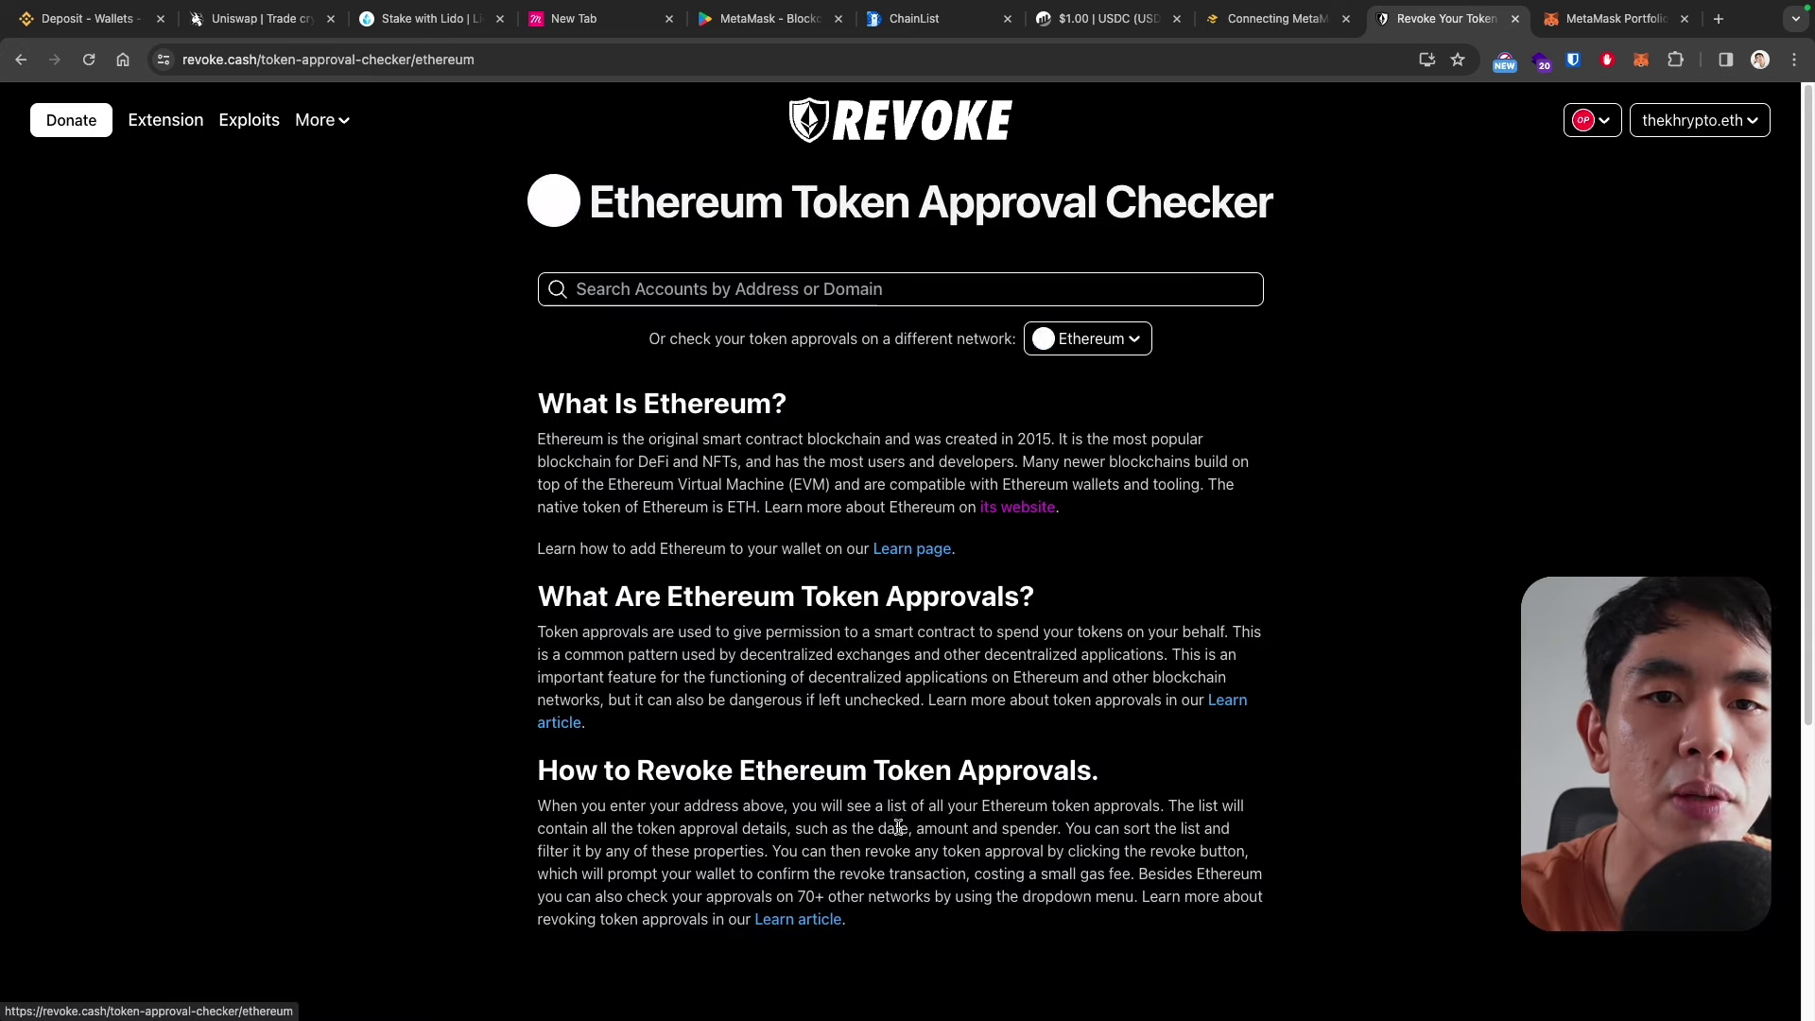
{"action": "scroll", "coordinate": [766, 724], "scroll_direction": "down", "scroll_amount": 1}
{"action": "left_click", "coordinate": [887, 263]}
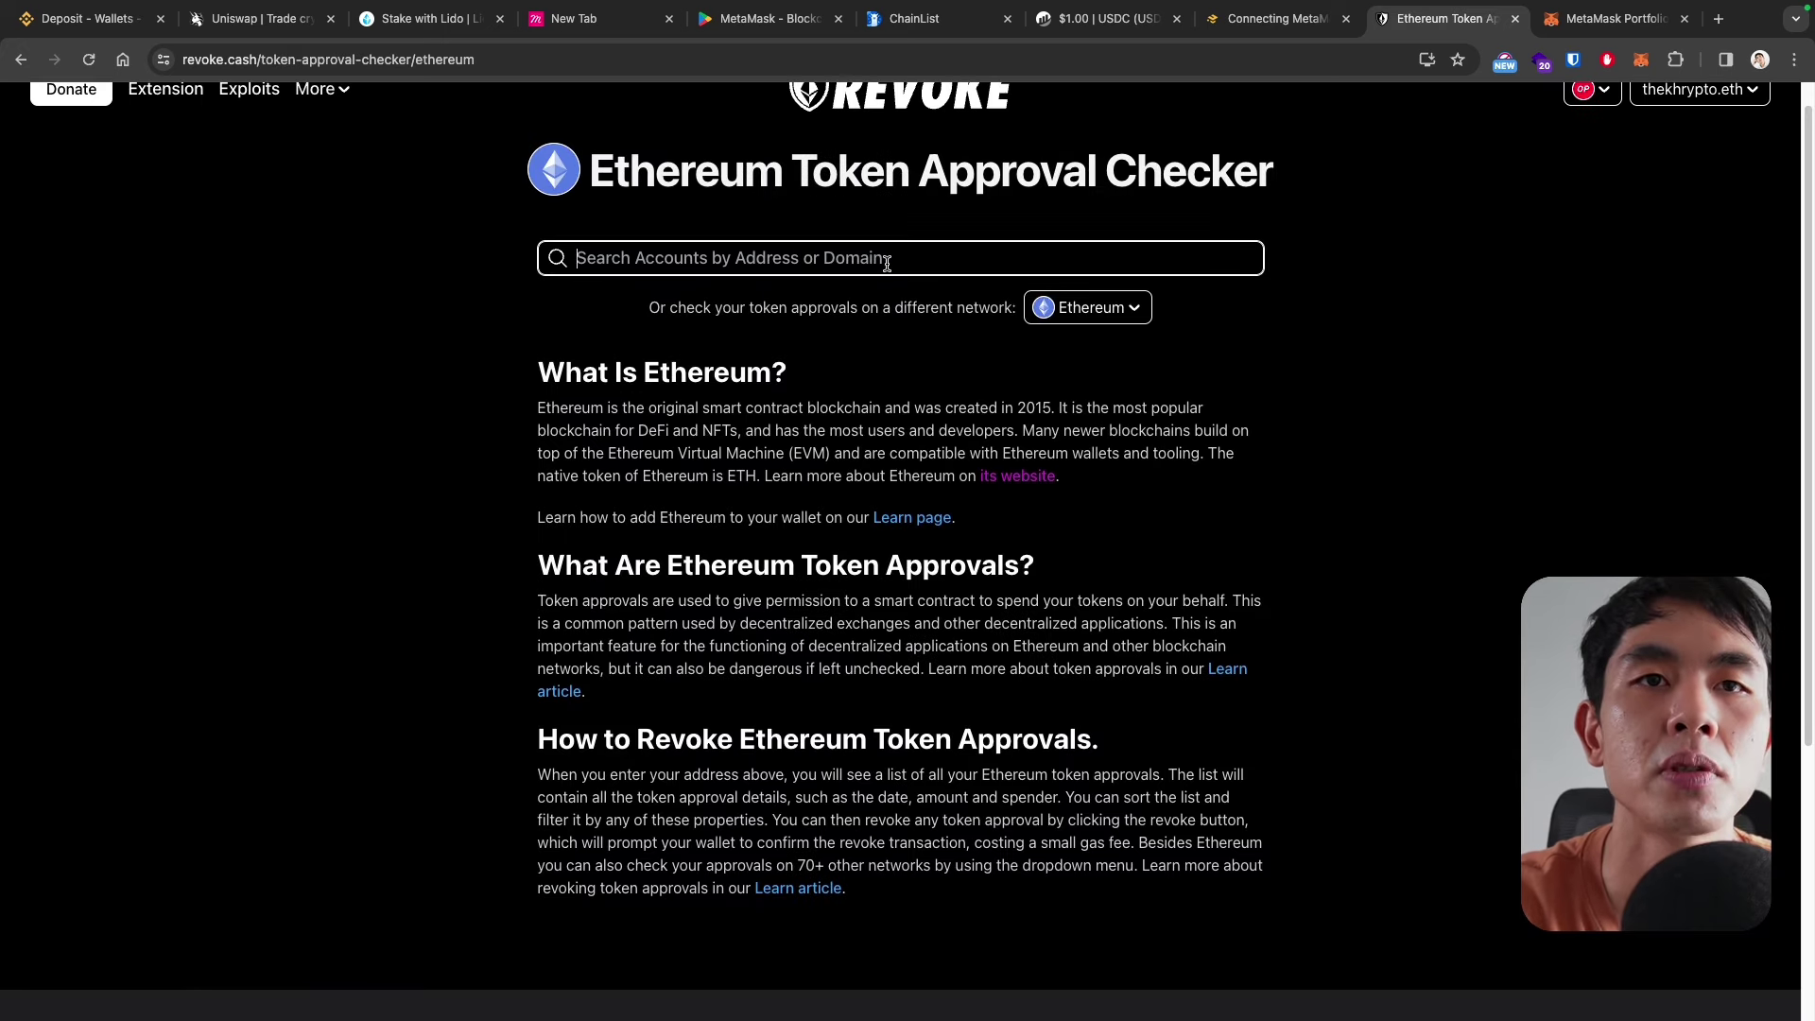
{"action": "scroll", "coordinate": [887, 263], "scroll_direction": "up", "scroll_amount": 1}
{"action": "left_click", "coordinate": [1641, 60]}
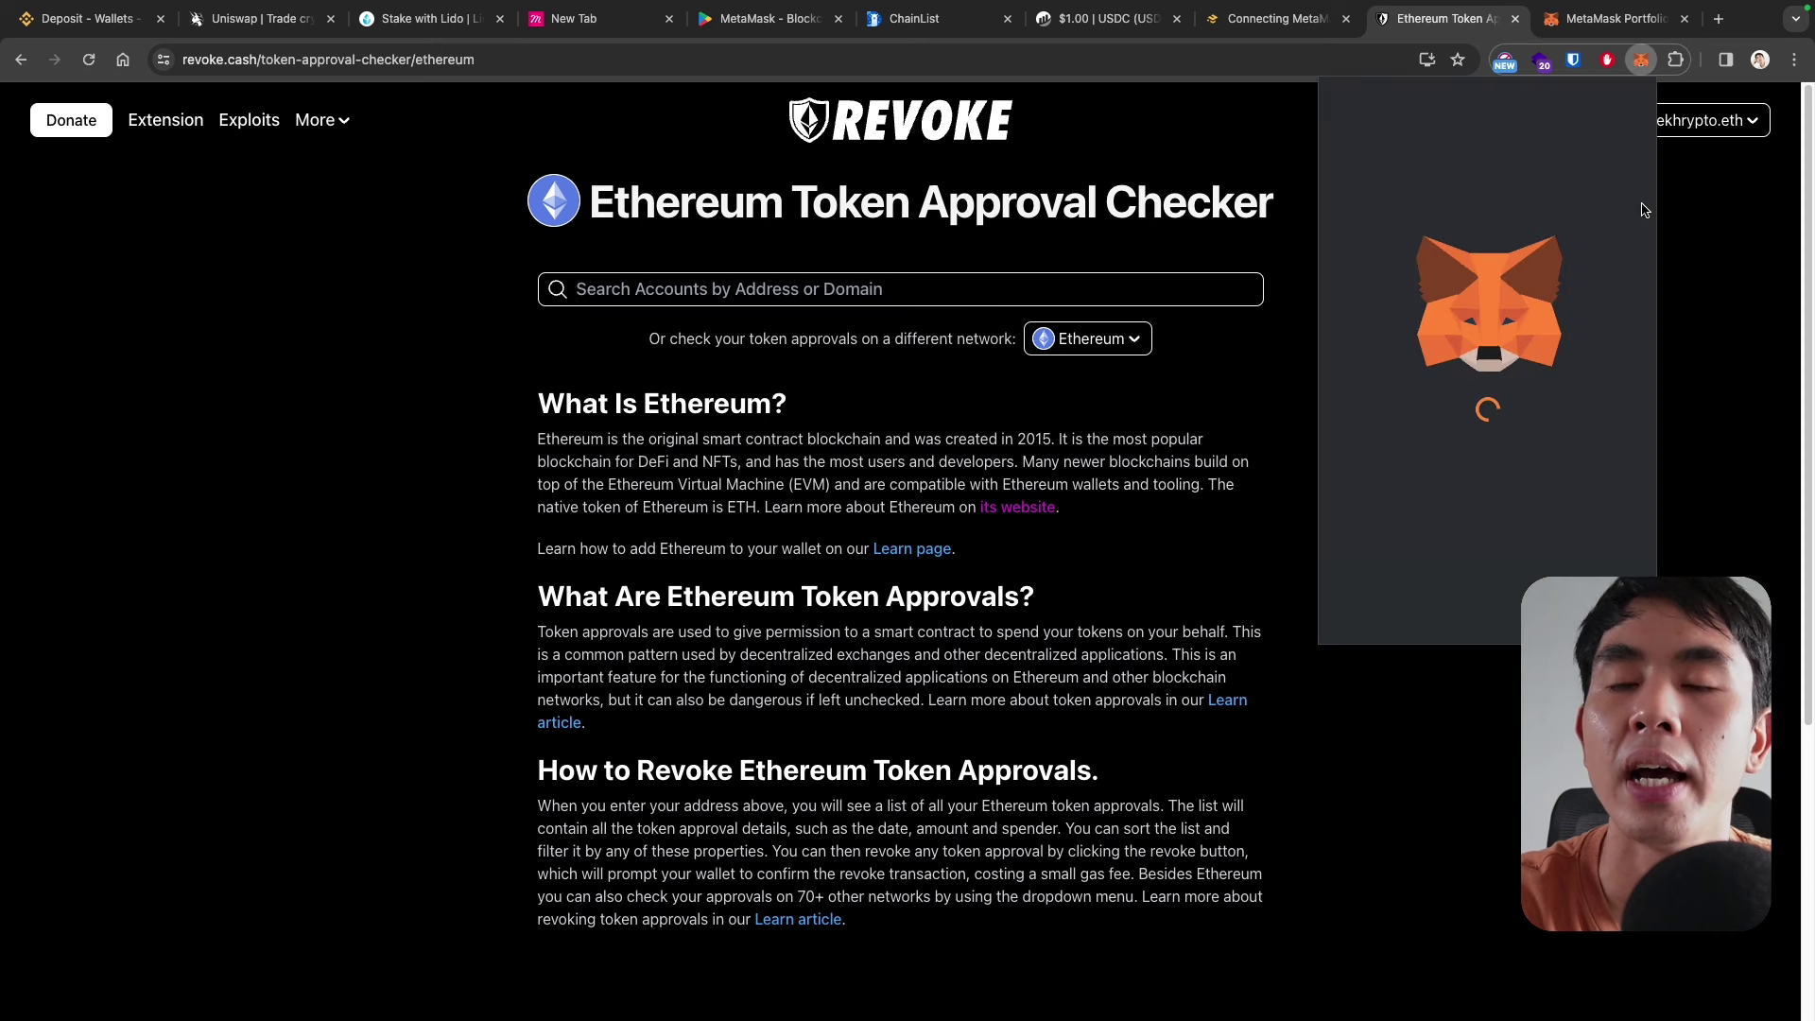
{"action": "left_click", "coordinate": [992, 290]}
{"action": "key", "text": "super+v"}
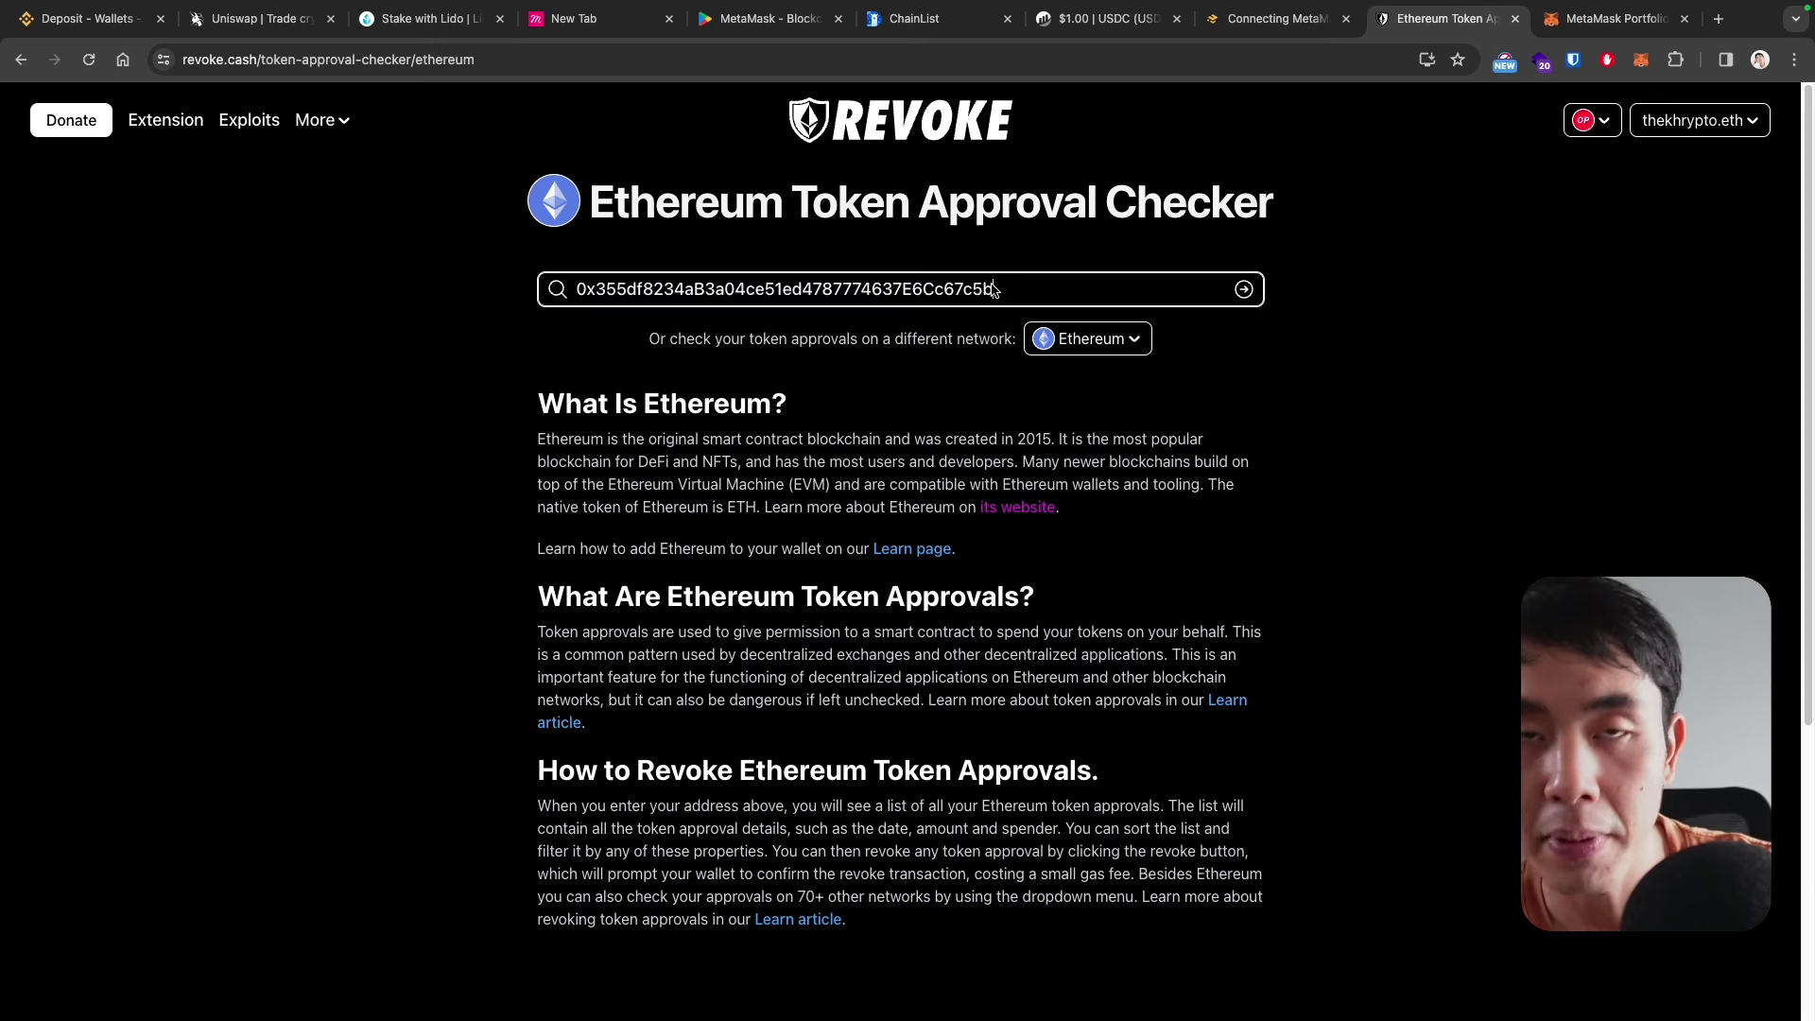
{"action": "key", "text": "Return"}
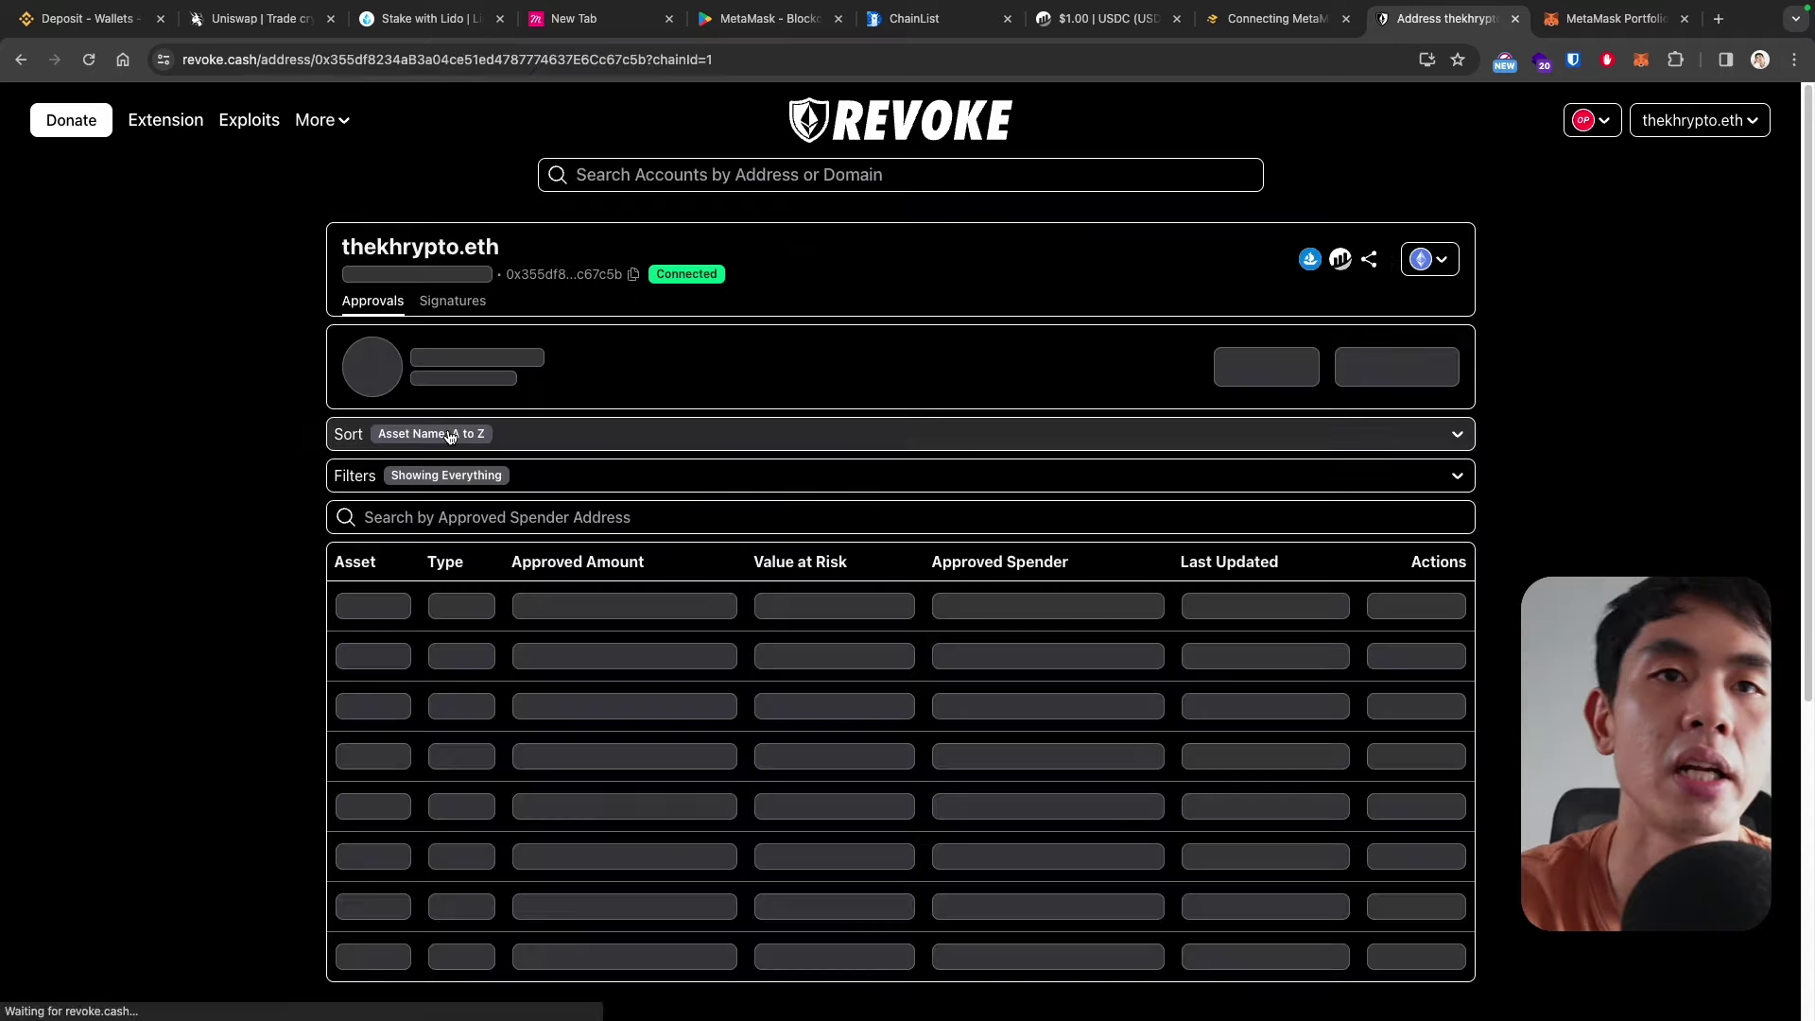
- Examine the wallet's token and NFT approvals on Ethereum, including approved amounts, spenders and last-updated dates
{"action": "scroll", "coordinate": [189, 384], "scroll_direction": "down", "scroll_amount": 1}
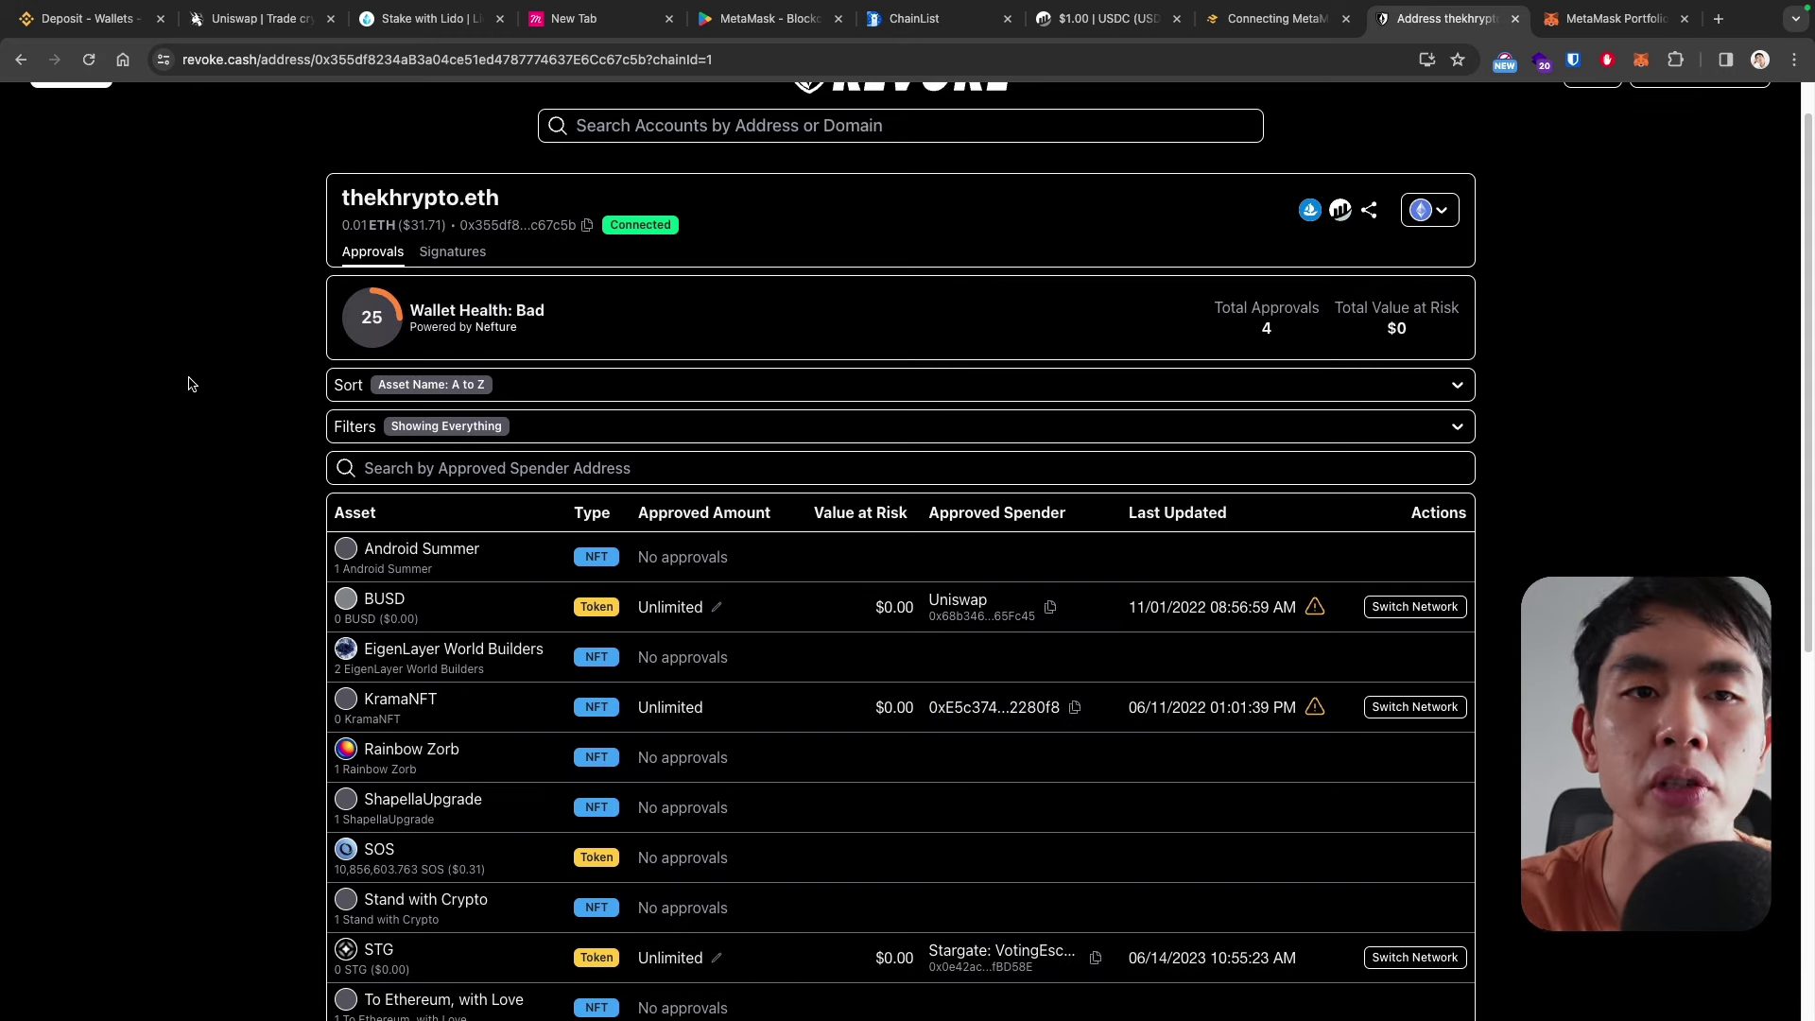
{"action": "scroll", "coordinate": [213, 404], "scroll_direction": "down", "scroll_amount": 4}
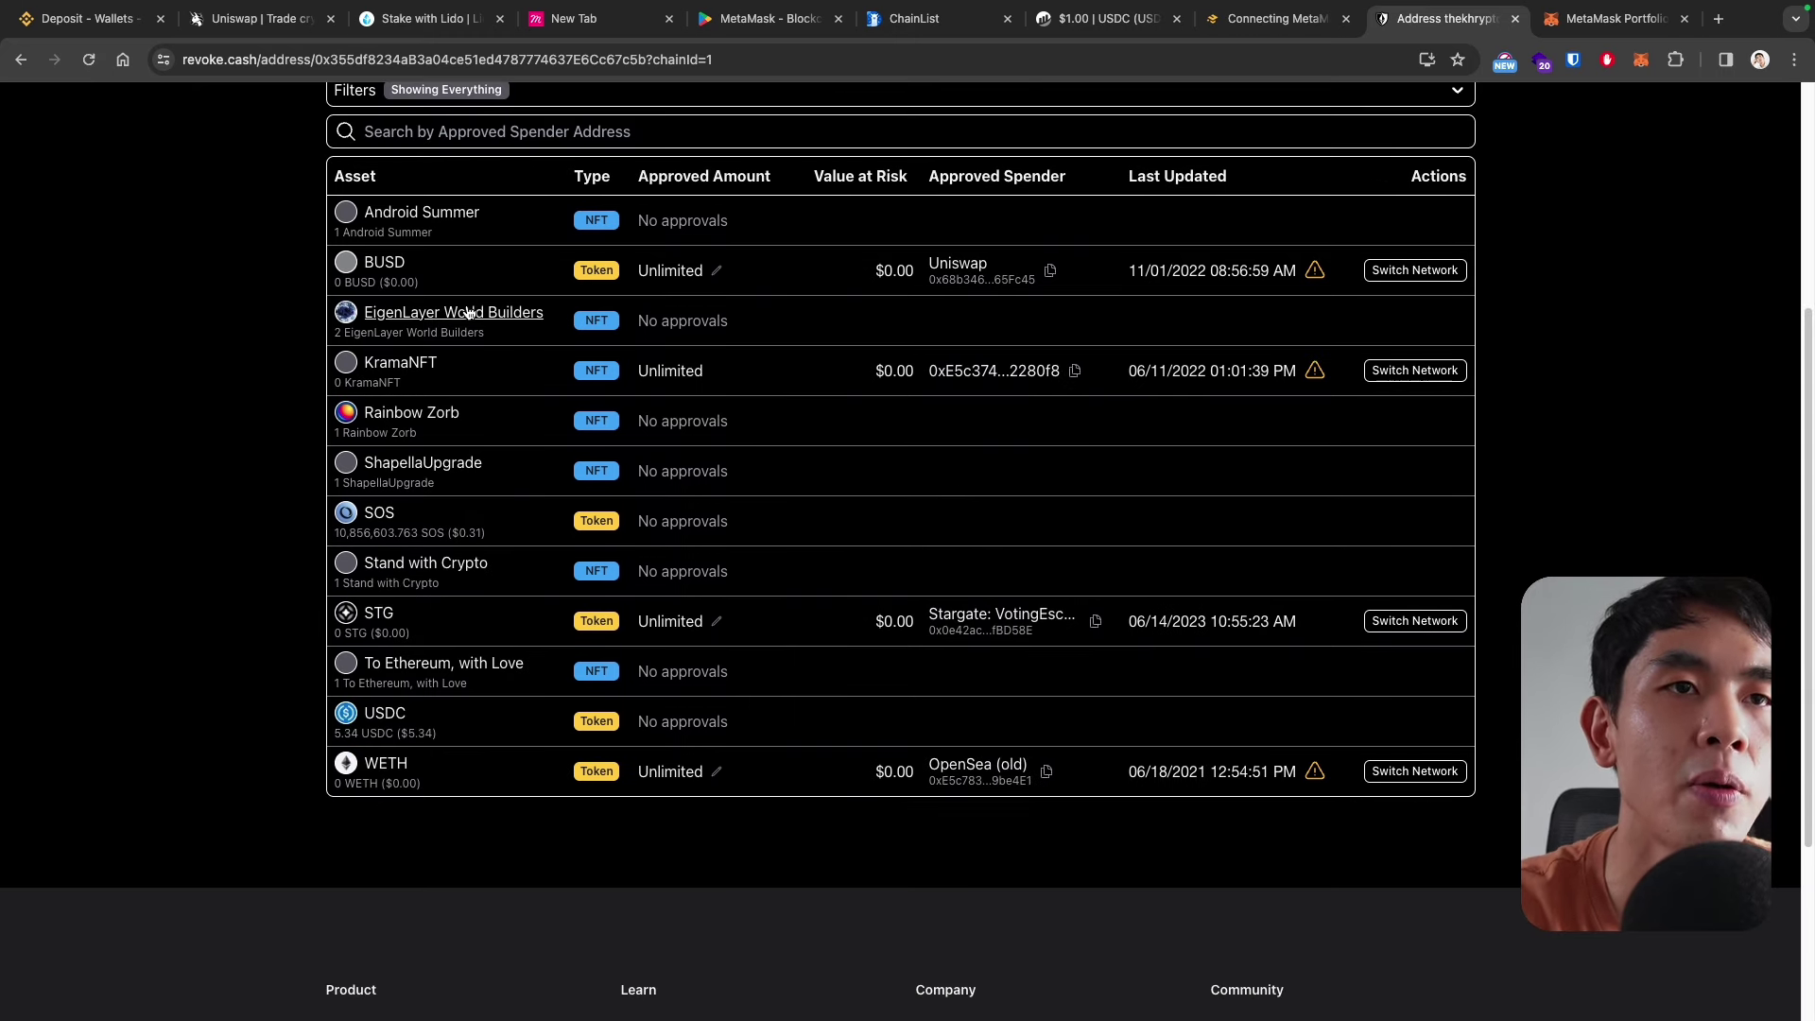
{"action": "scroll", "coordinate": [422, 336], "scroll_direction": "down", "scroll_amount": 1}
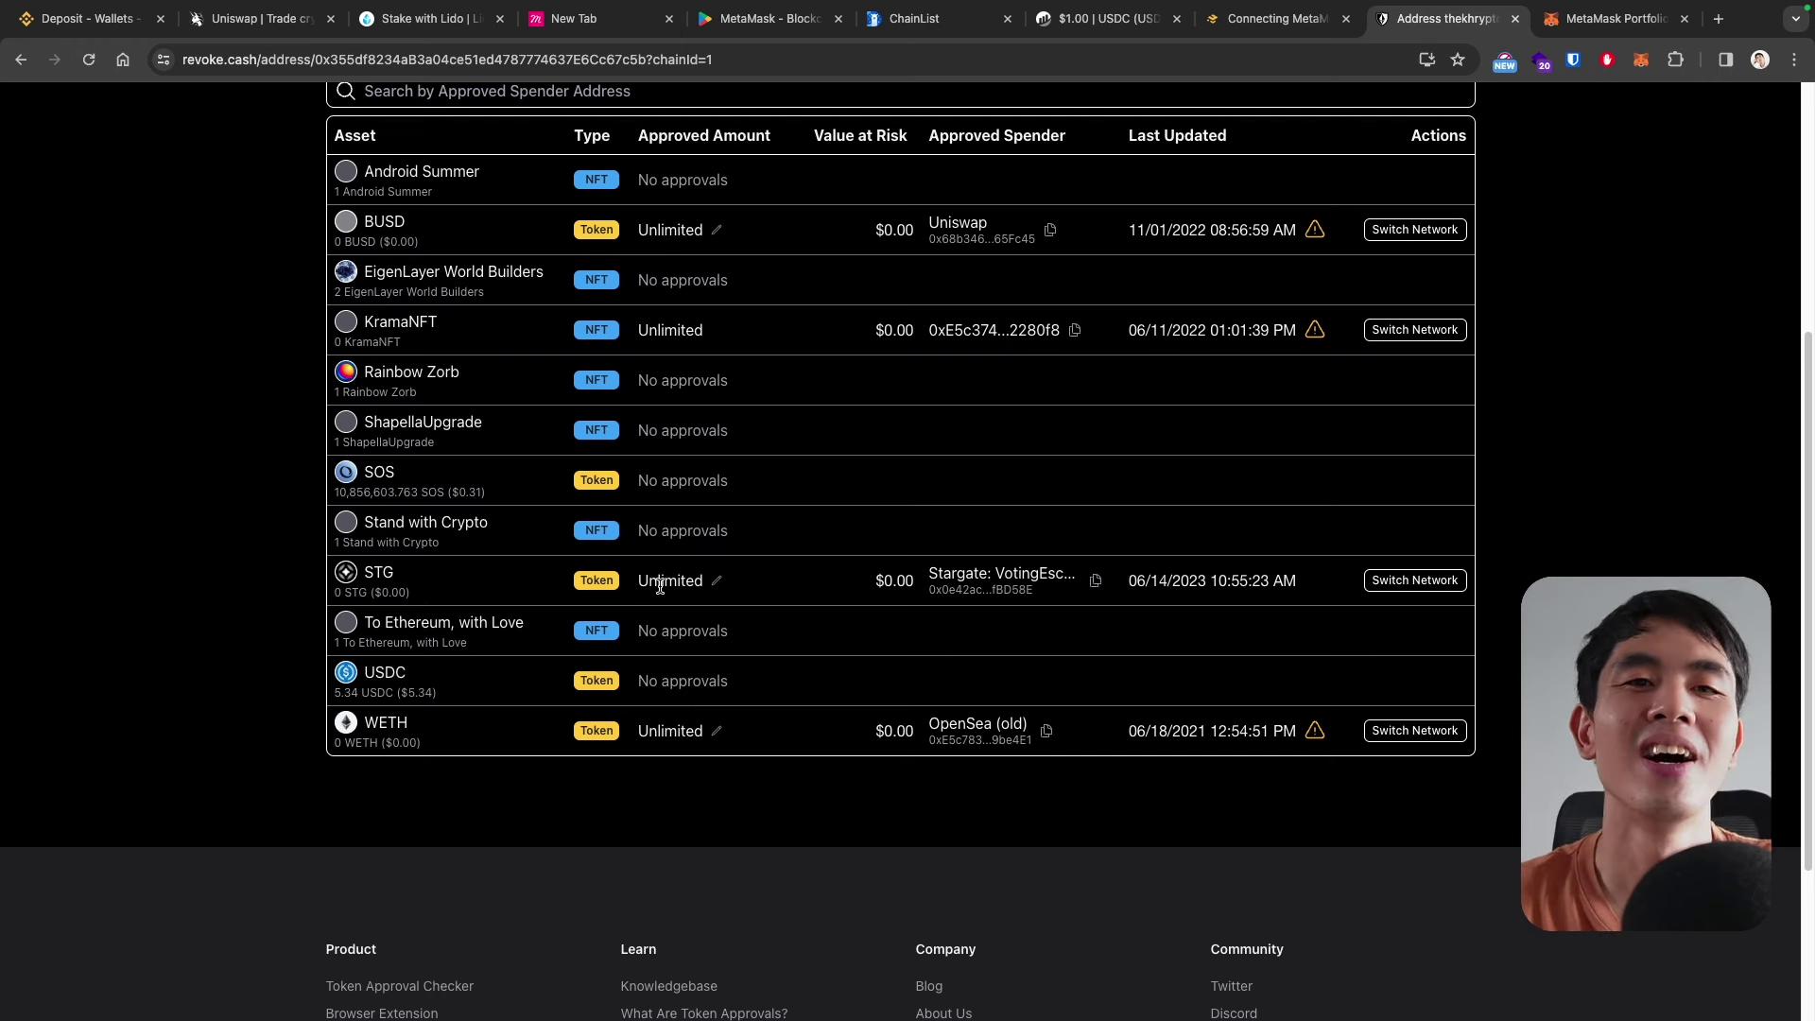
{"action": "scroll", "coordinate": [659, 586], "scroll_direction": "down", "scroll_amount": 2}
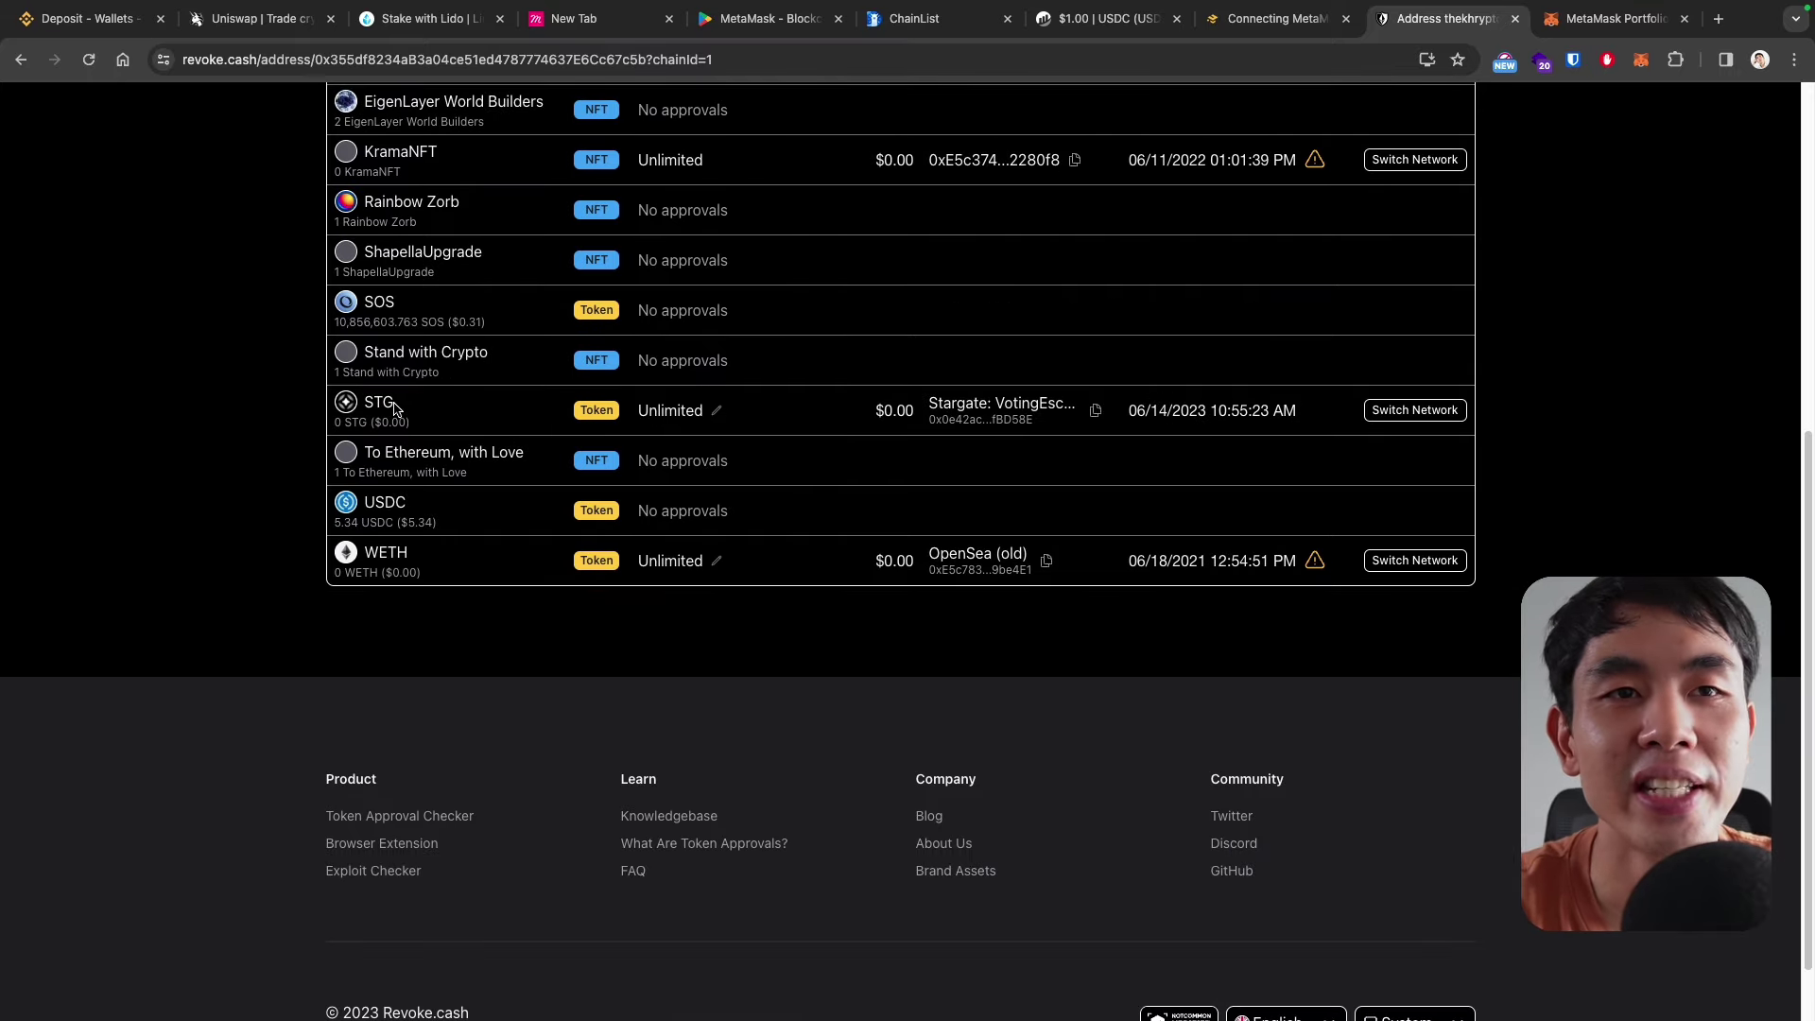
{"action": "scroll", "coordinate": [662, 389], "scroll_direction": "up", "scroll_amount": 1}
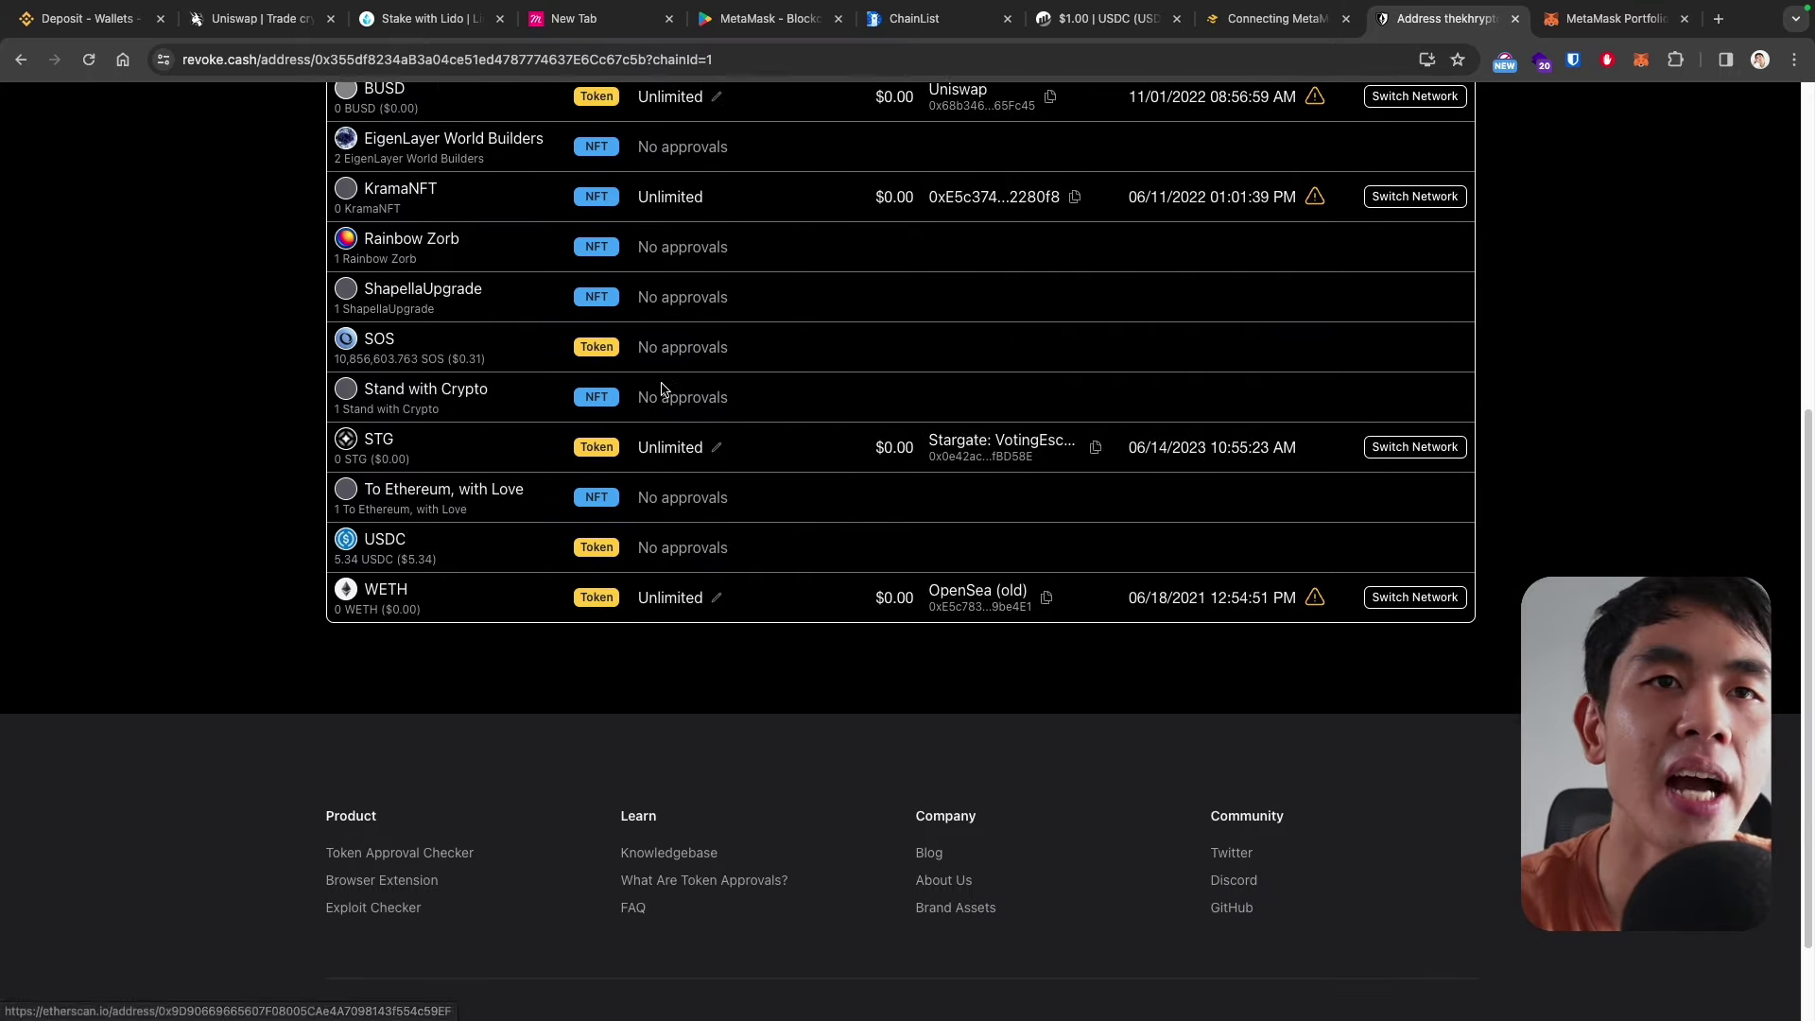
{"action": "scroll", "coordinate": [662, 390], "scroll_direction": "up", "scroll_amount": 2}
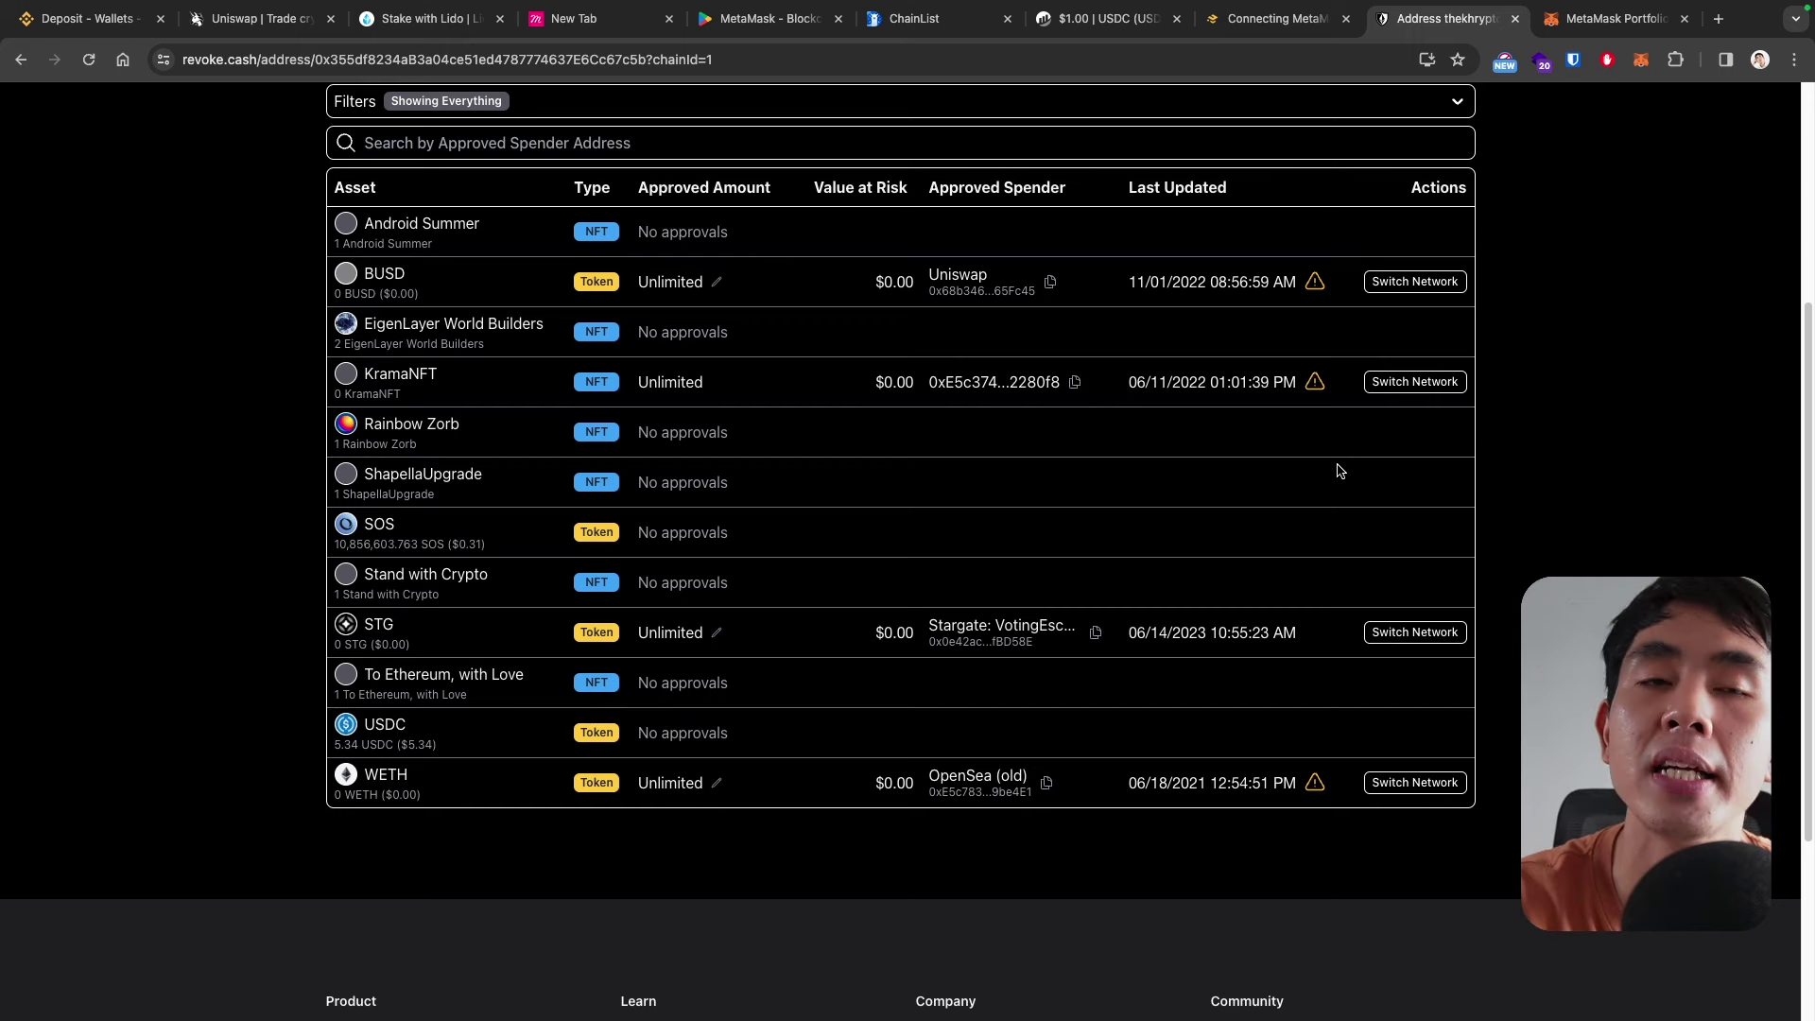
{"action": "scroll", "coordinate": [224, 515], "scroll_direction": "up", "scroll_amount": 4}
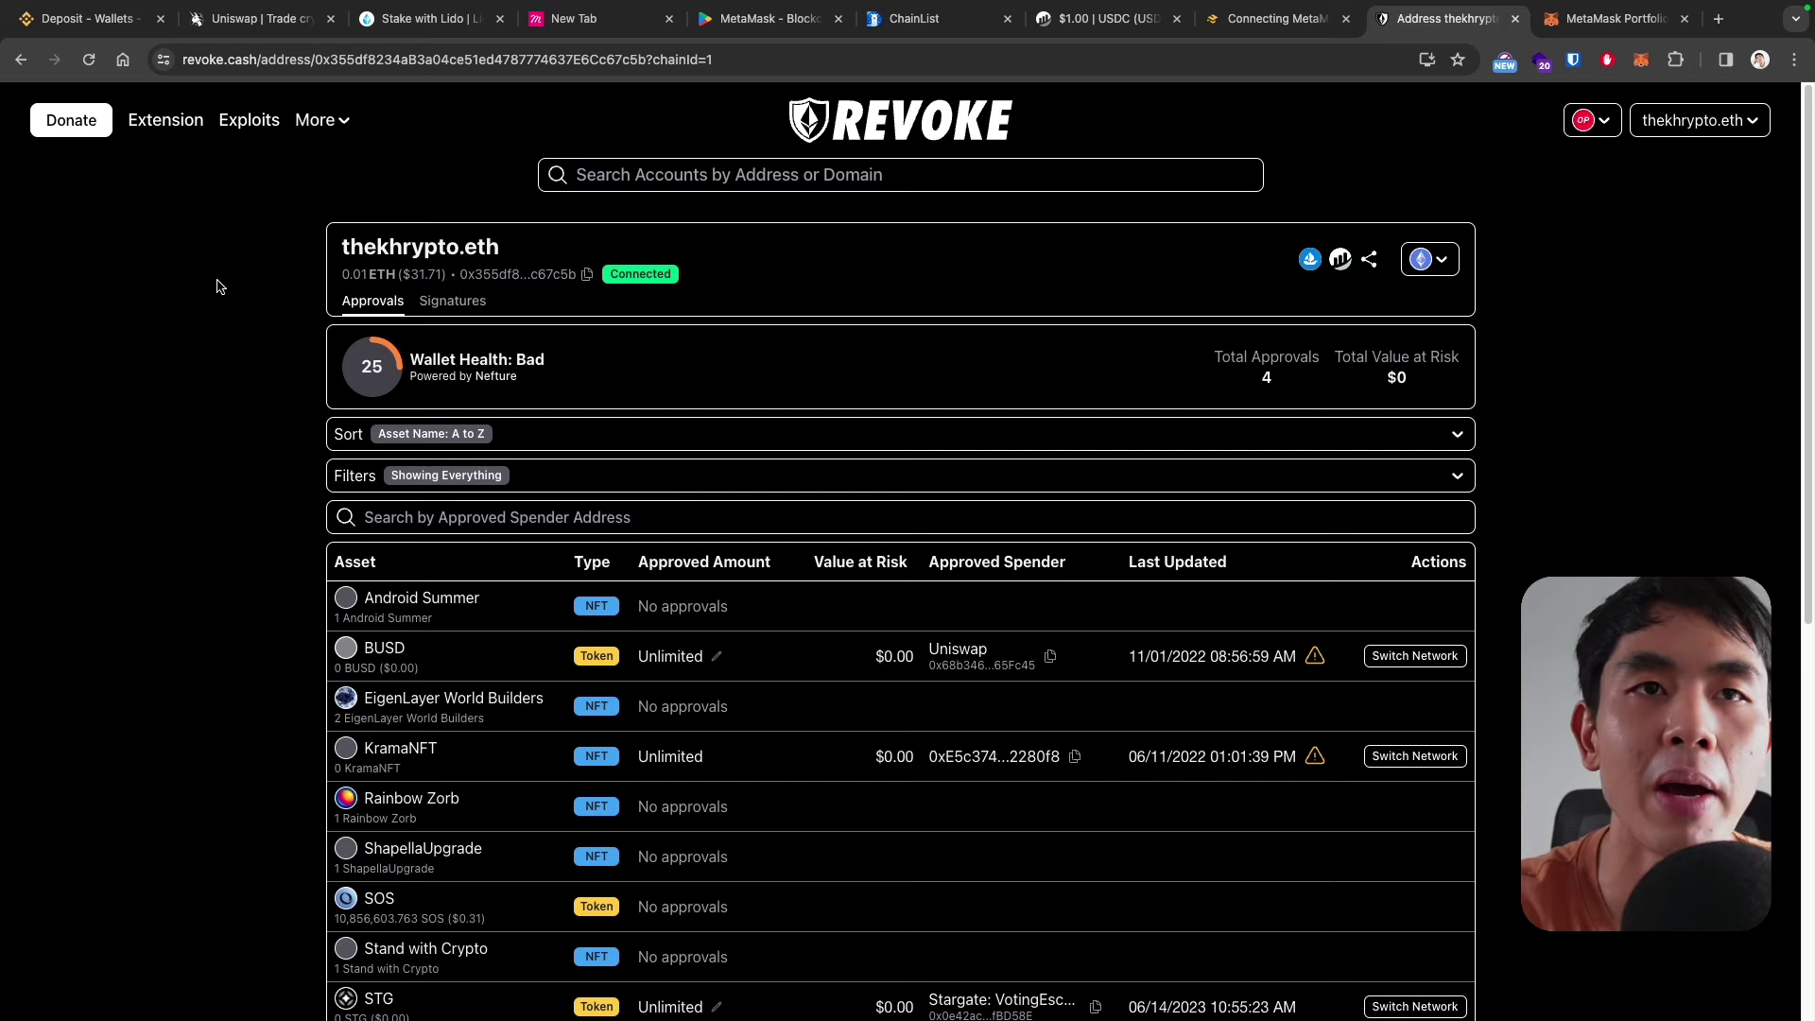
- Search Google for "rabby wallet" in a new browser tab
{"action": "left_click", "coordinate": [1612, 24]}
{"action": "left_click", "coordinate": [1718, 19]}
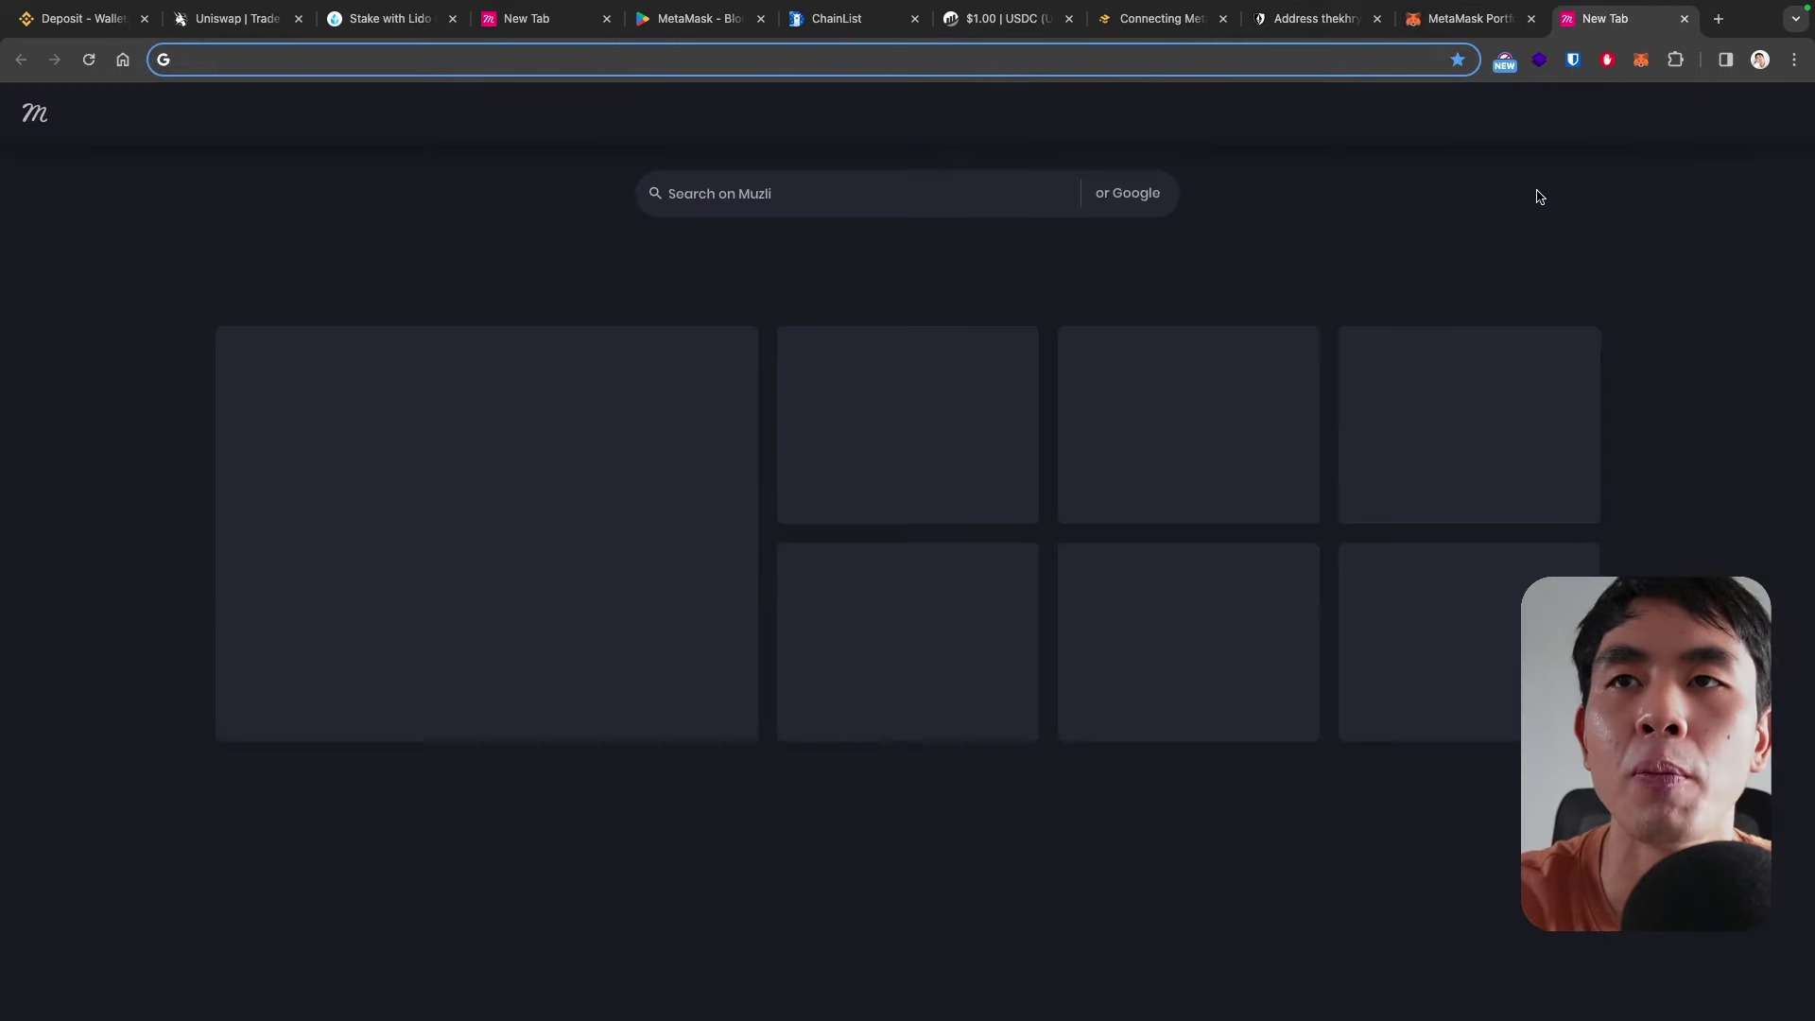
{"action": "left_click", "coordinate": [1313, 64]}
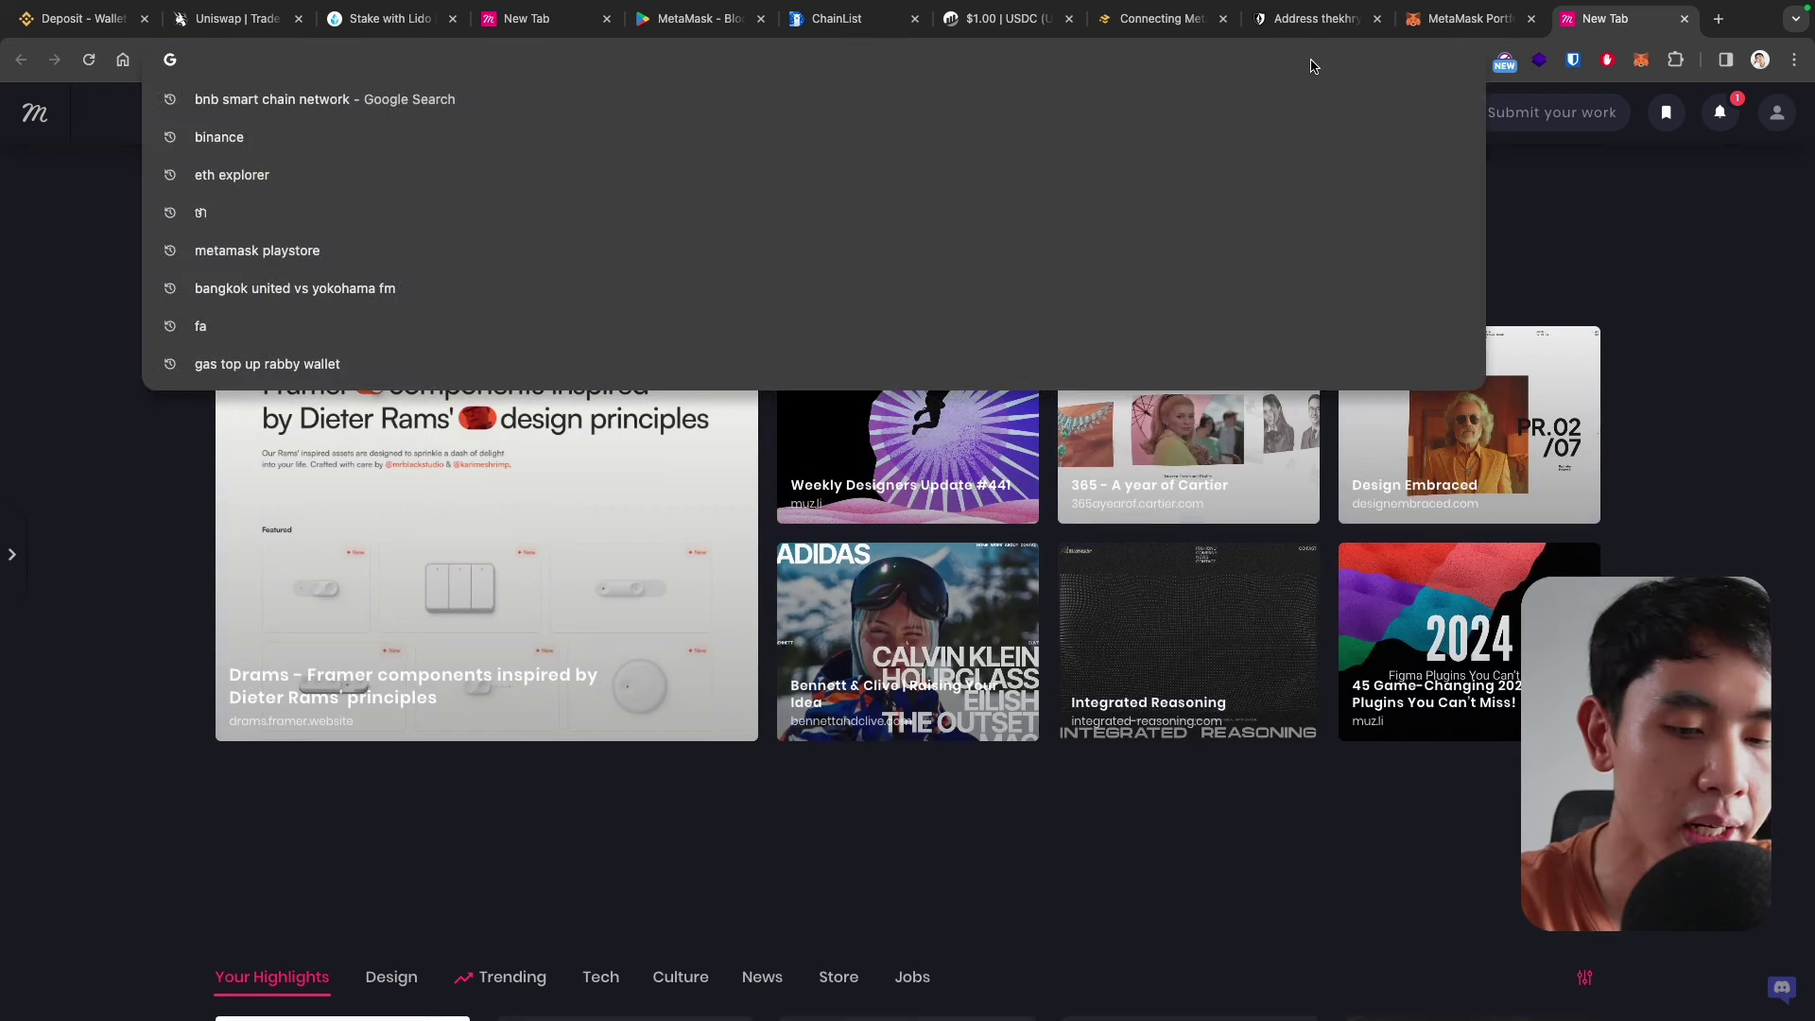
{"action": "type", "text": "rabby"}
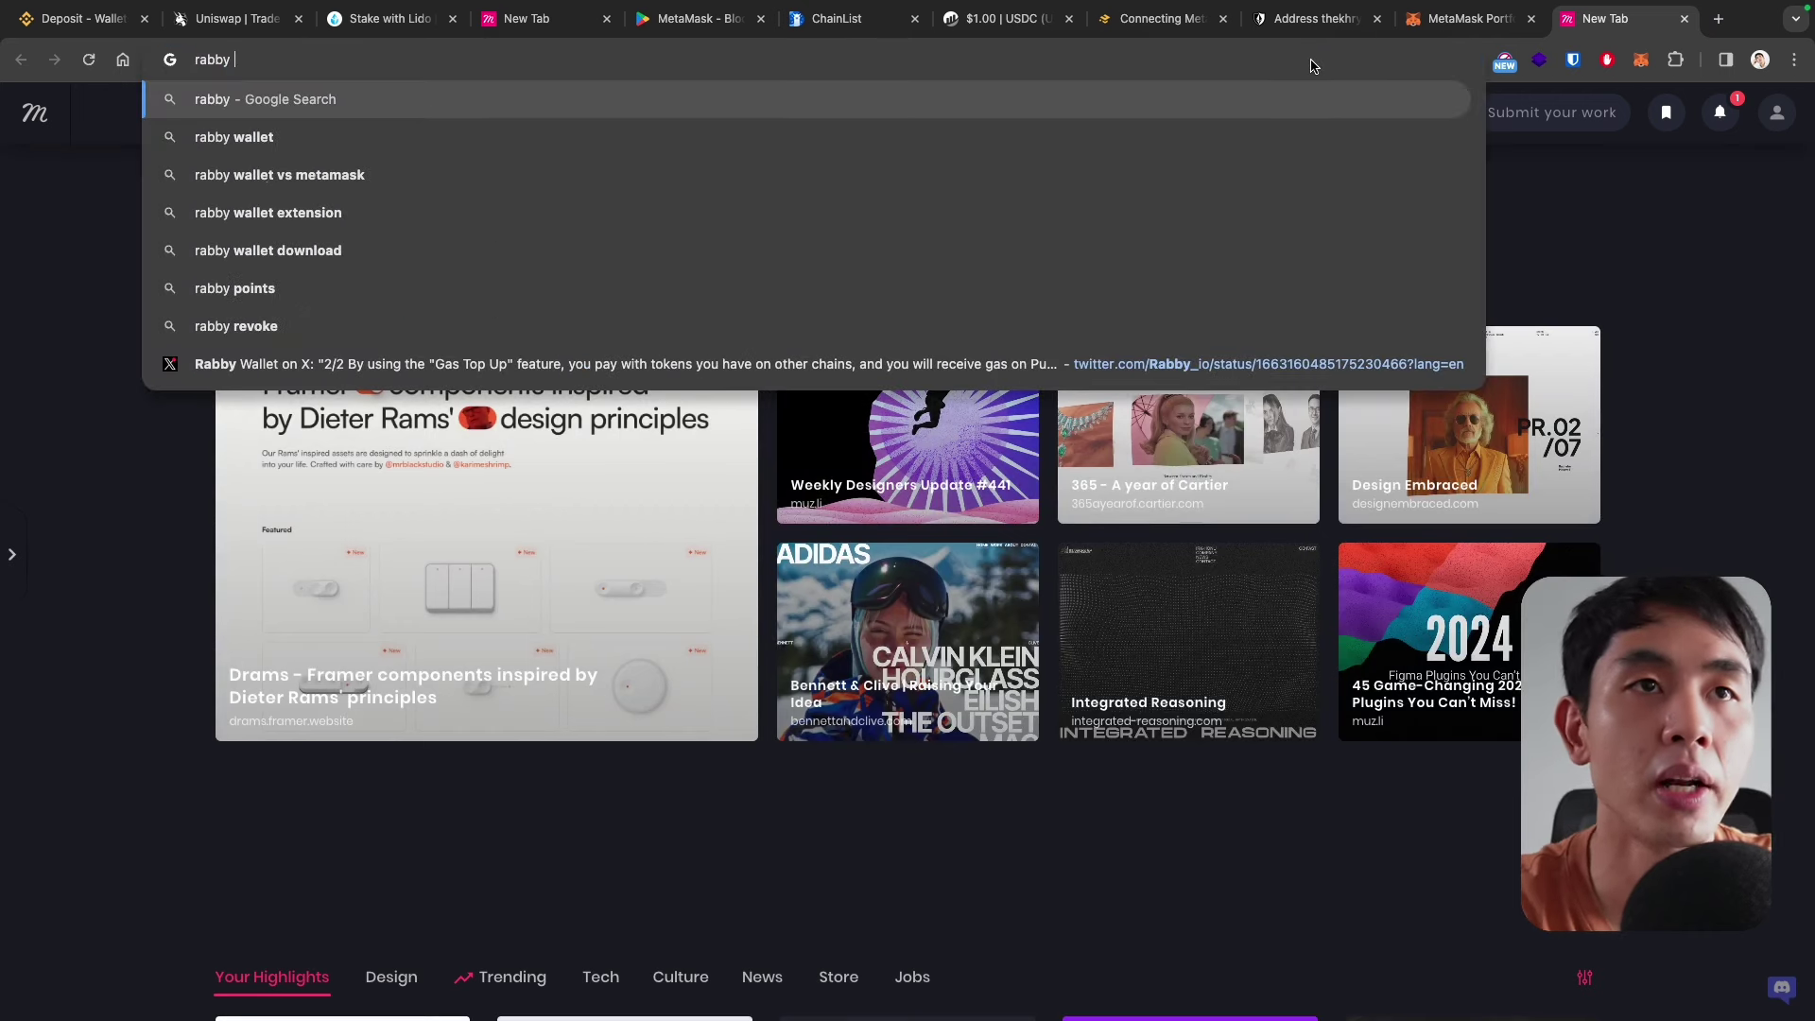
{"action": "key", "text": "Down"}
{"action": "key", "text": "Return"}
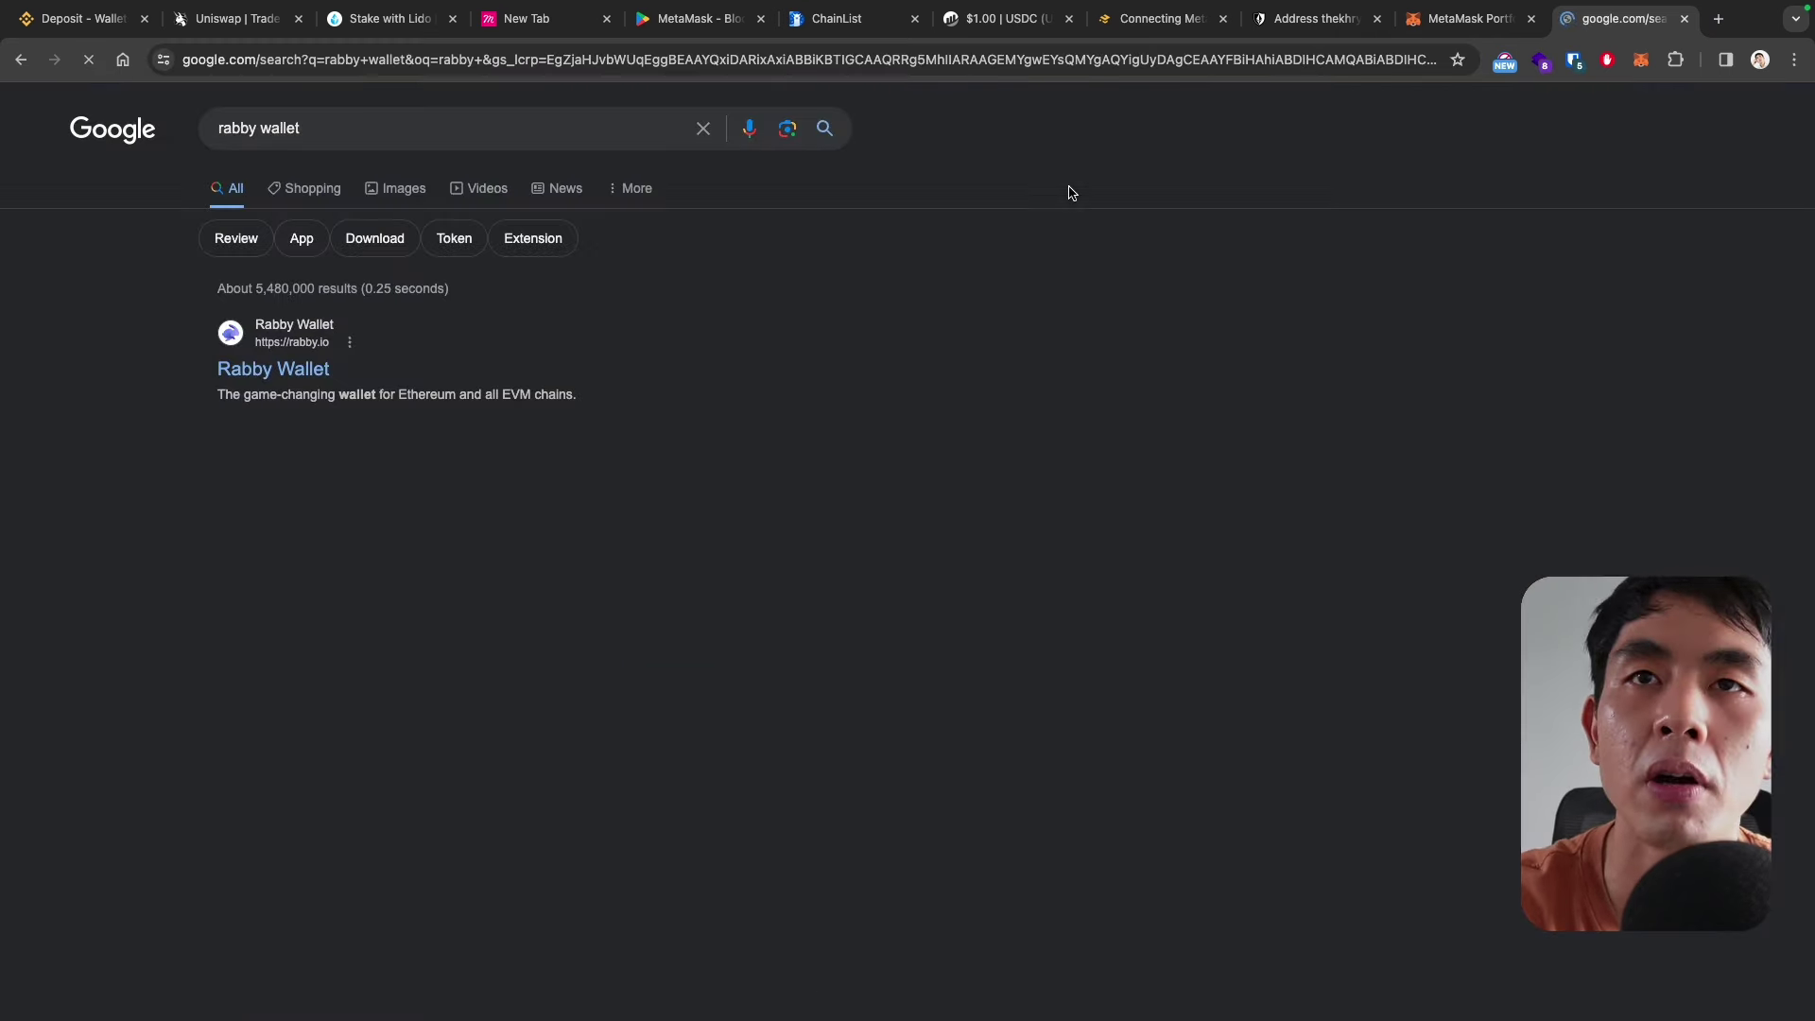